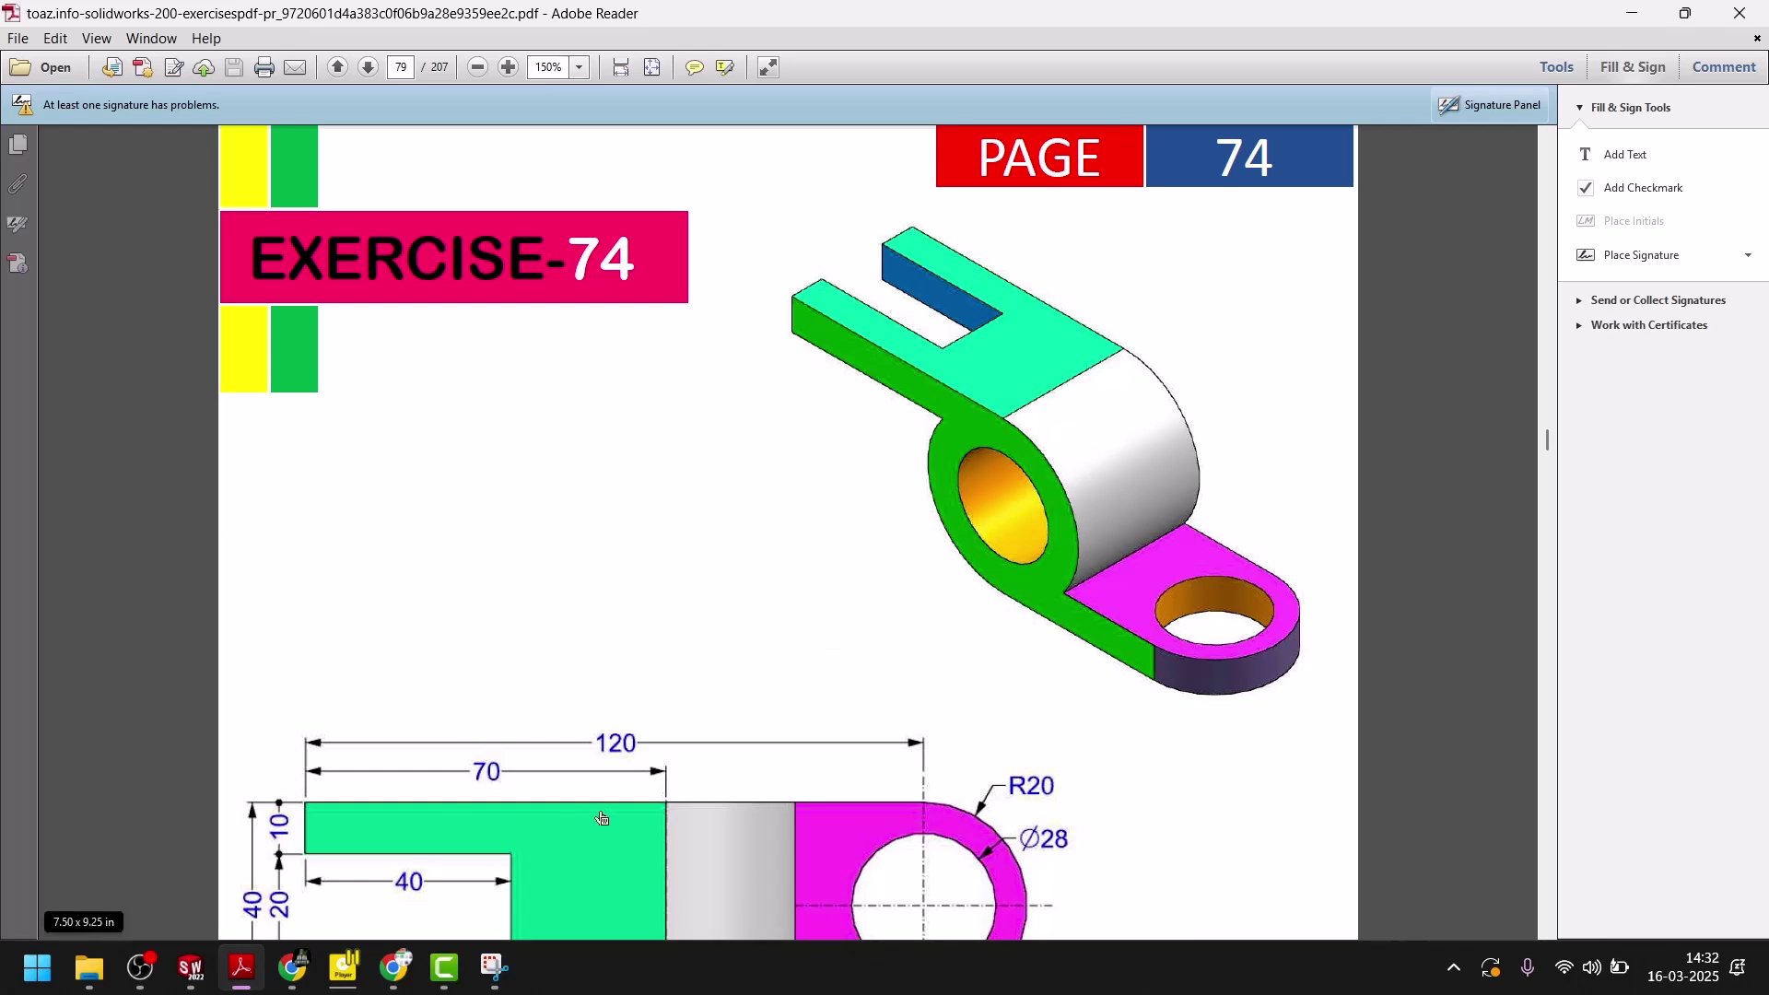
- Consult the front view of the Exercise 74 drawing, switch to SOLIDWORKS and create a new part
scroll(596, 673, "down", 2)
scroll(595, 647, "down", 10)
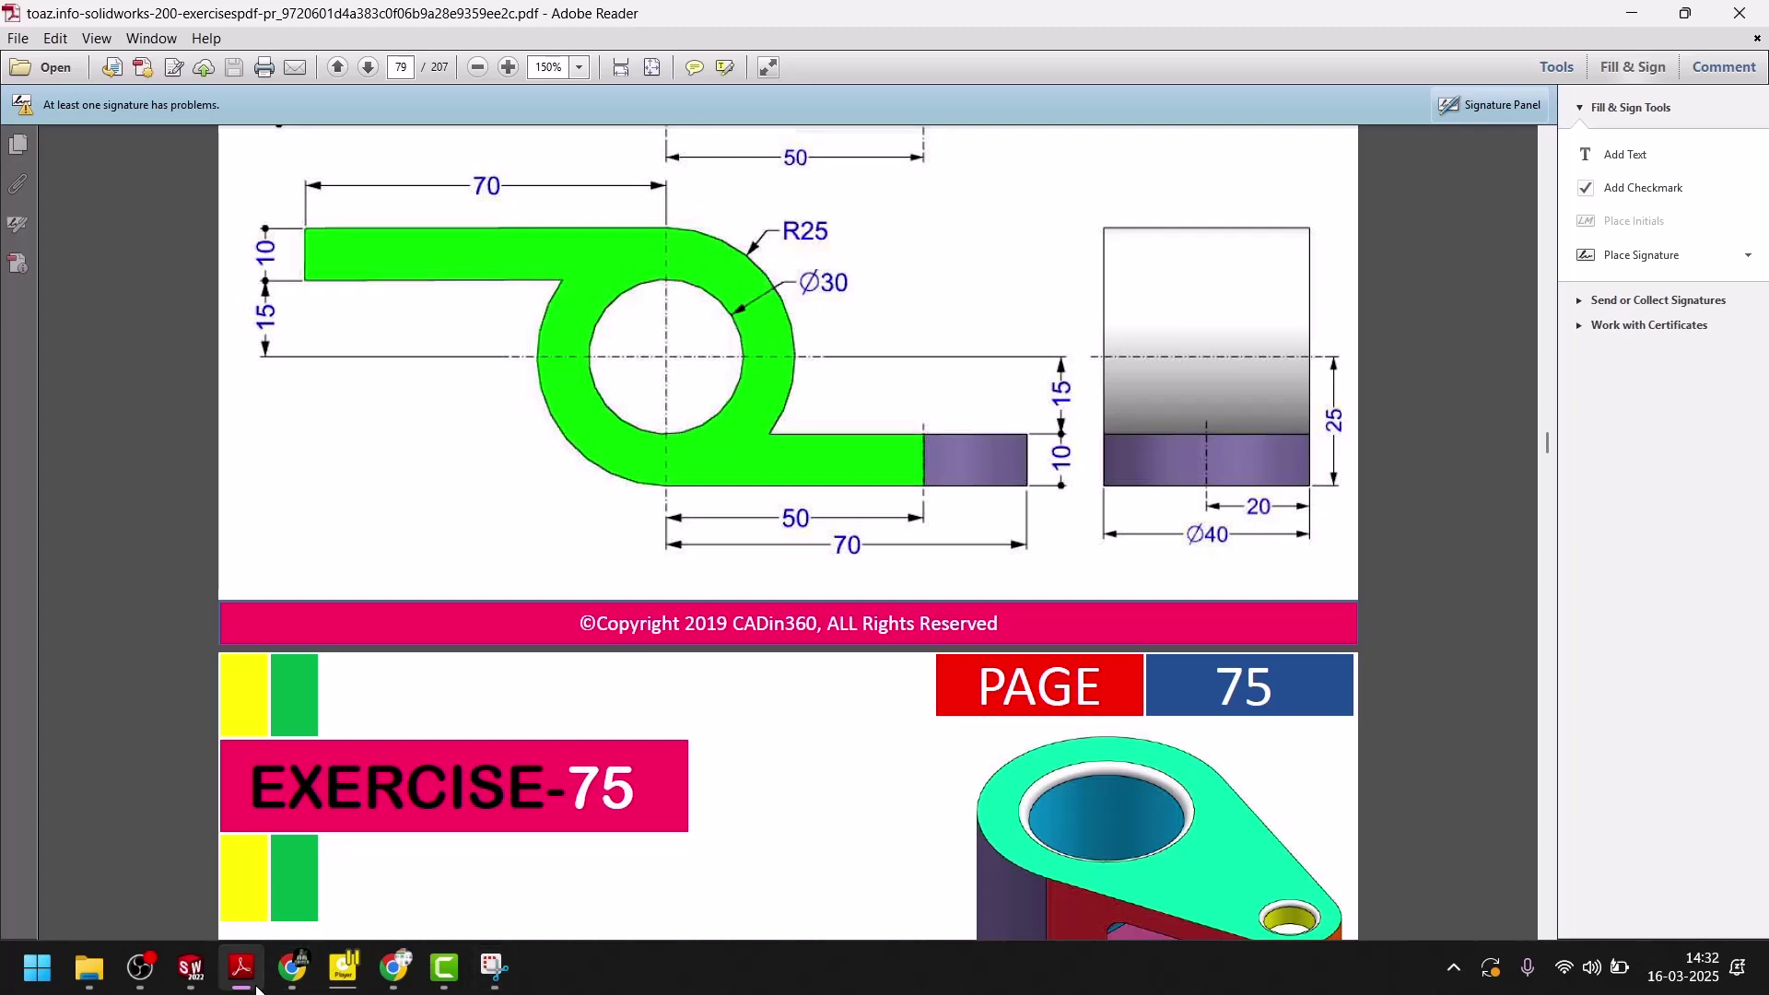
left_click(191, 967)
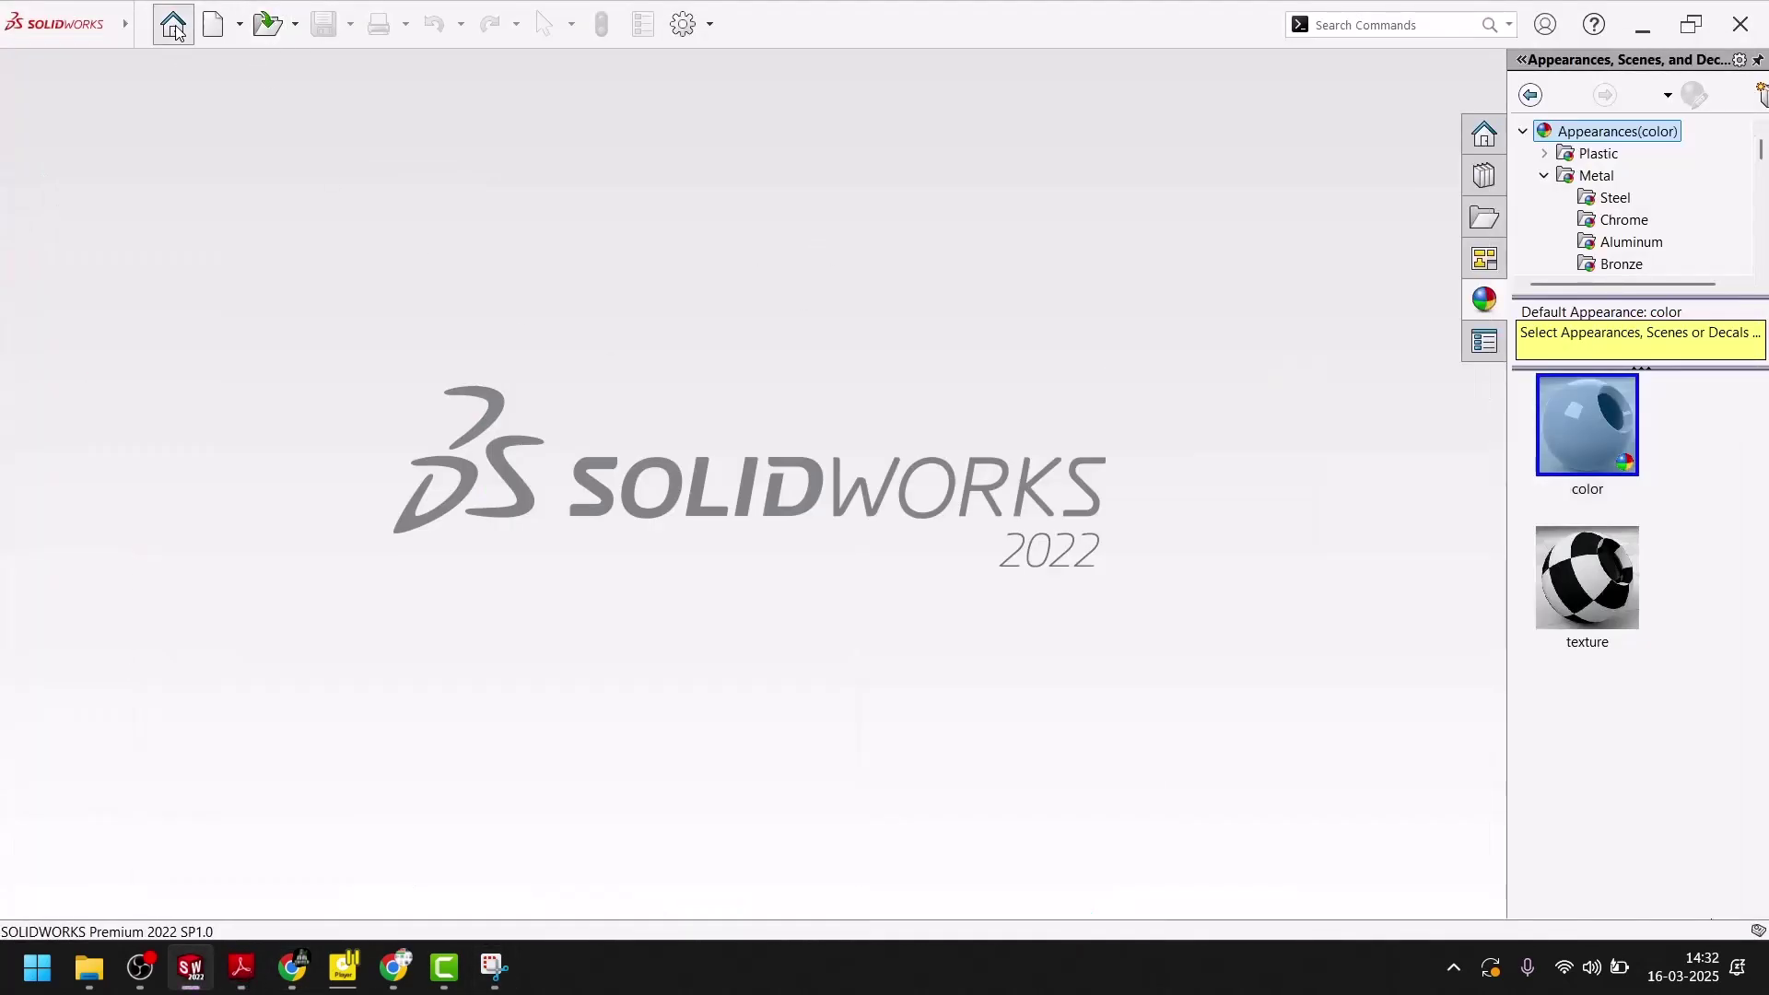
left_click(174, 26)
left_click(456, 265)
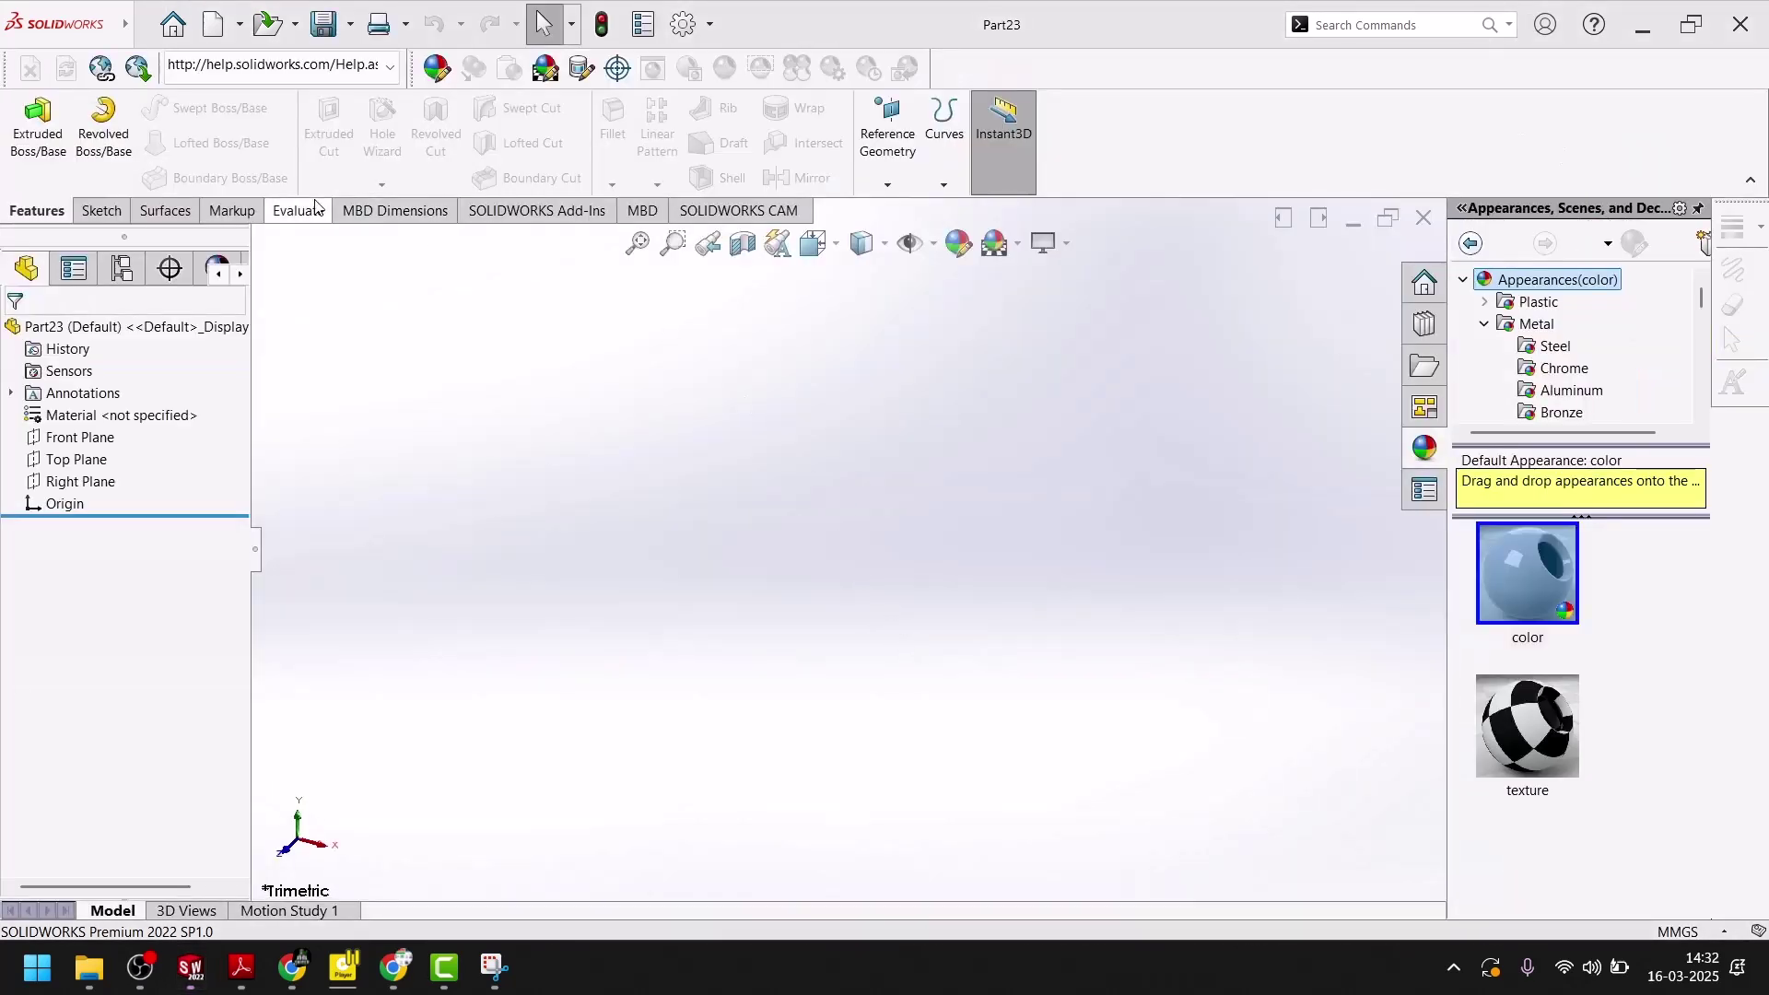
- Start a new sketch on the Front Plane
left_click(102, 210)
left_click(28, 120)
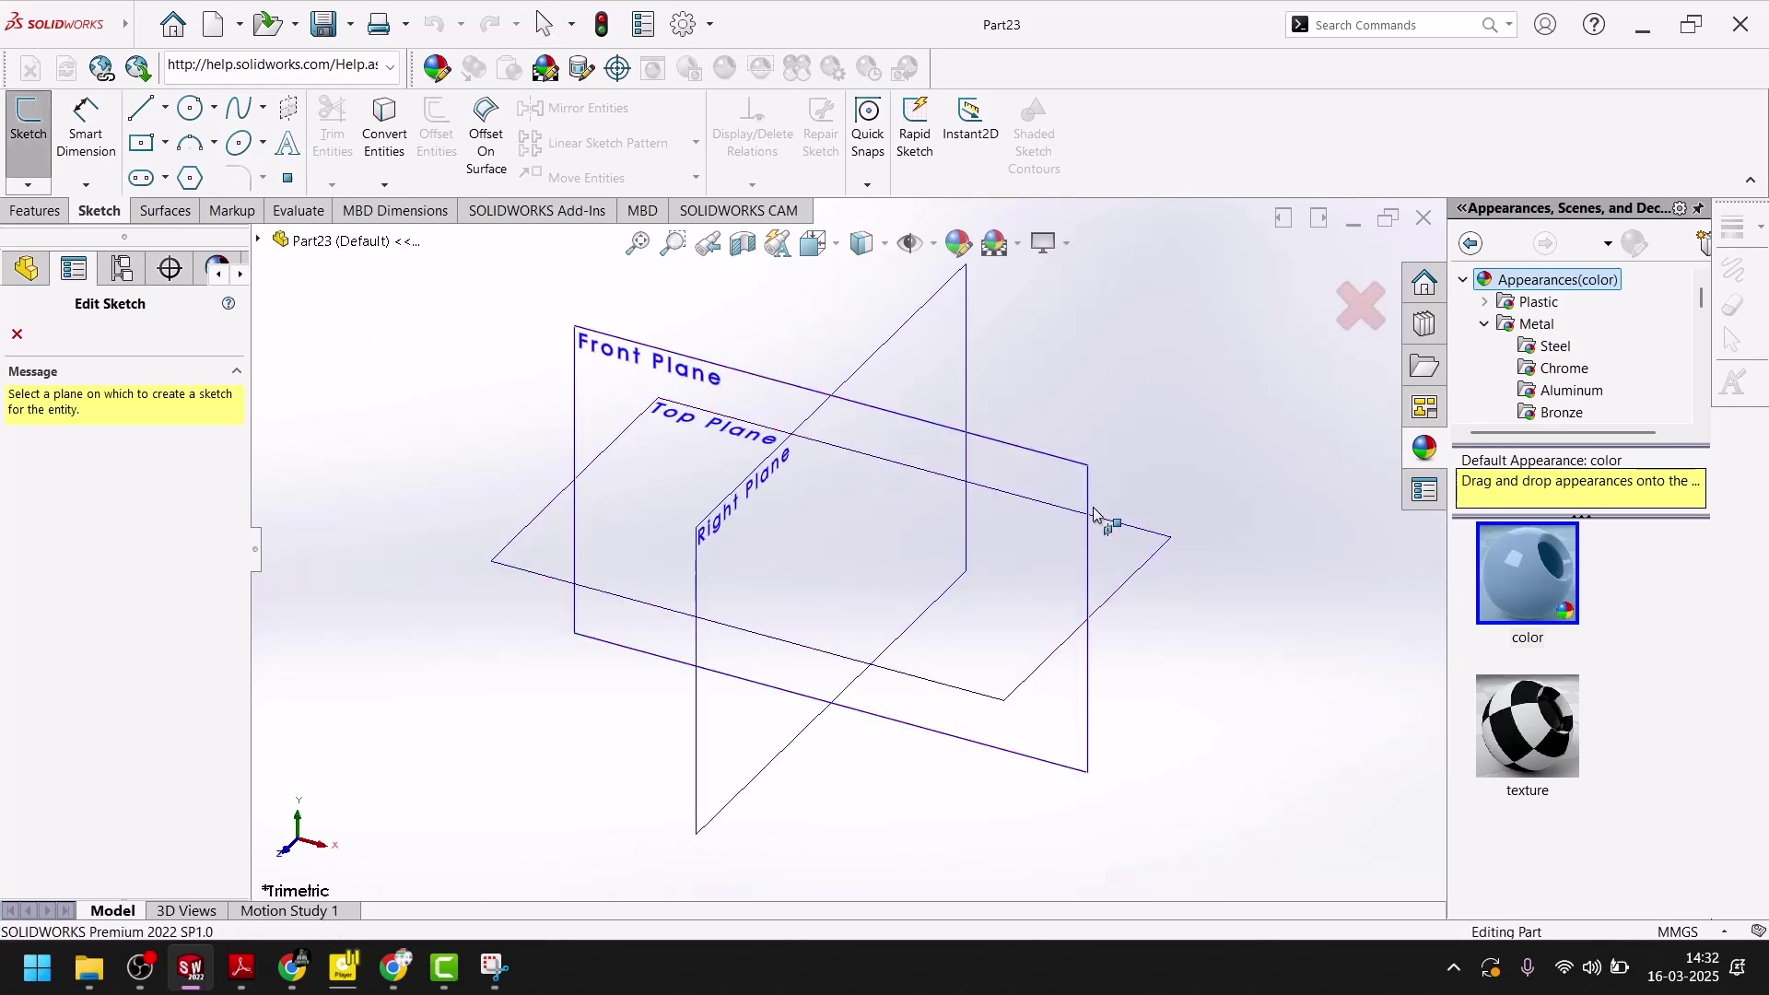
left_click(979, 453)
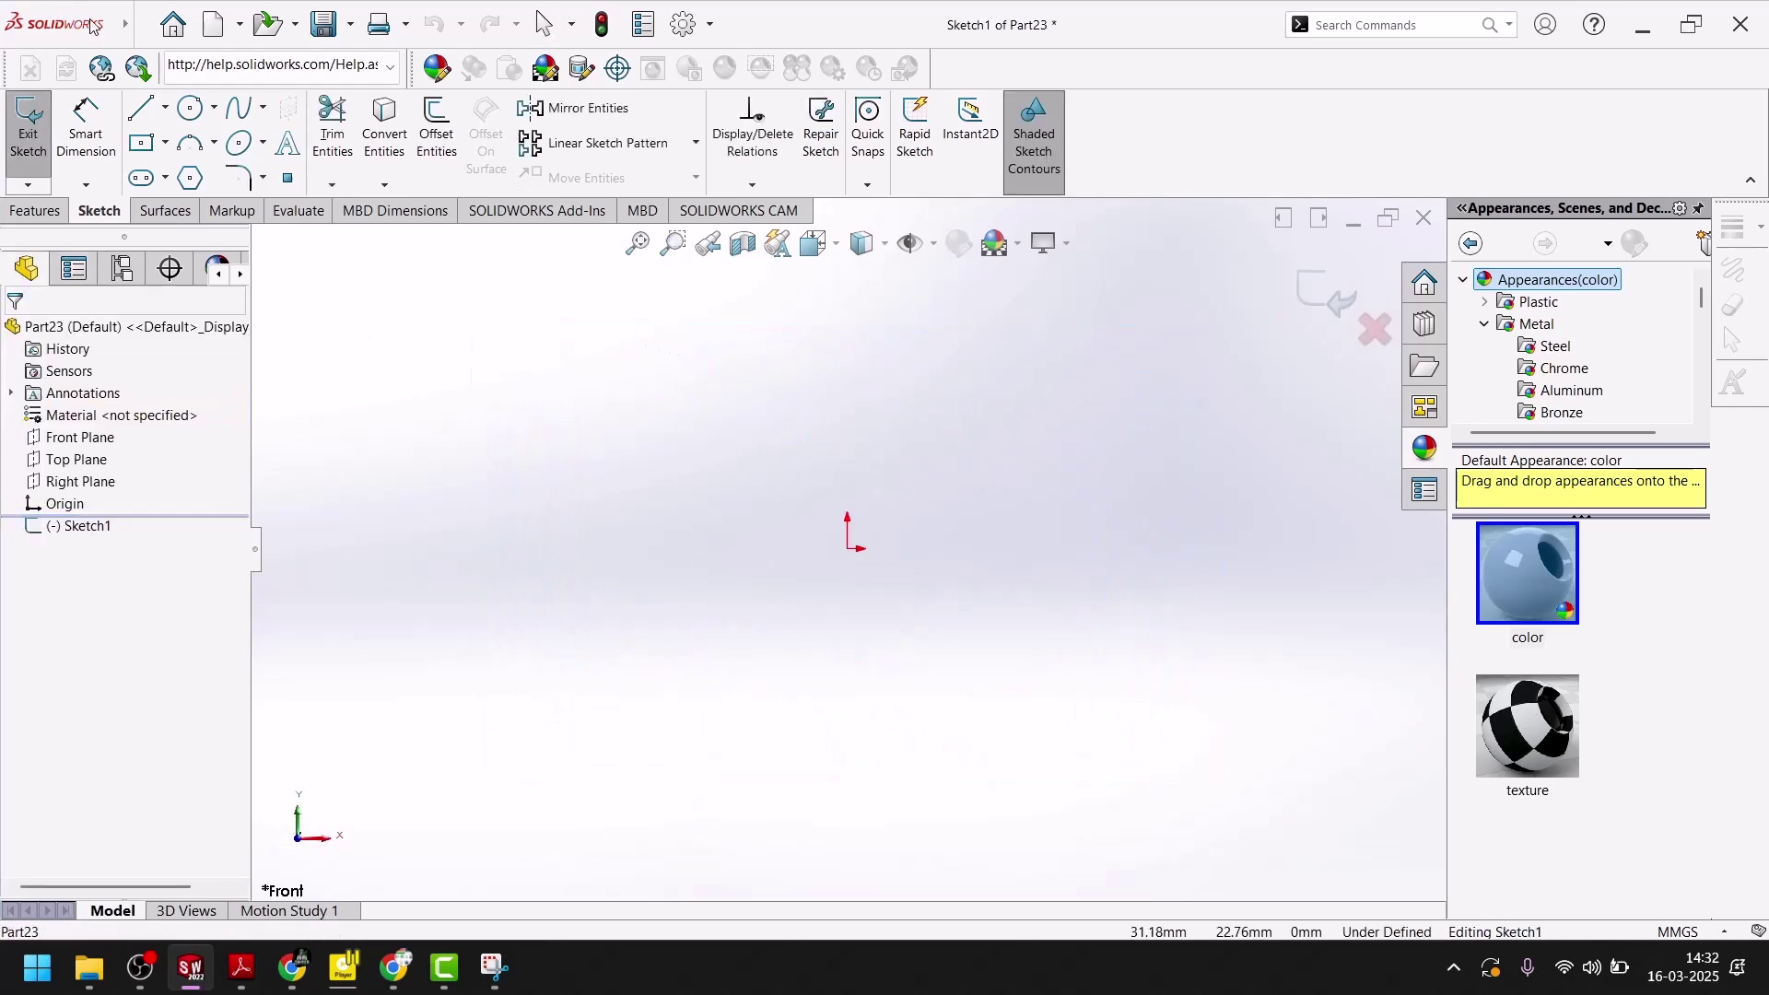
- Sketch two concentric circles centred on the origin, with radii of about 30 mm and 54 mm
left_click(192, 112)
left_click(908, 550)
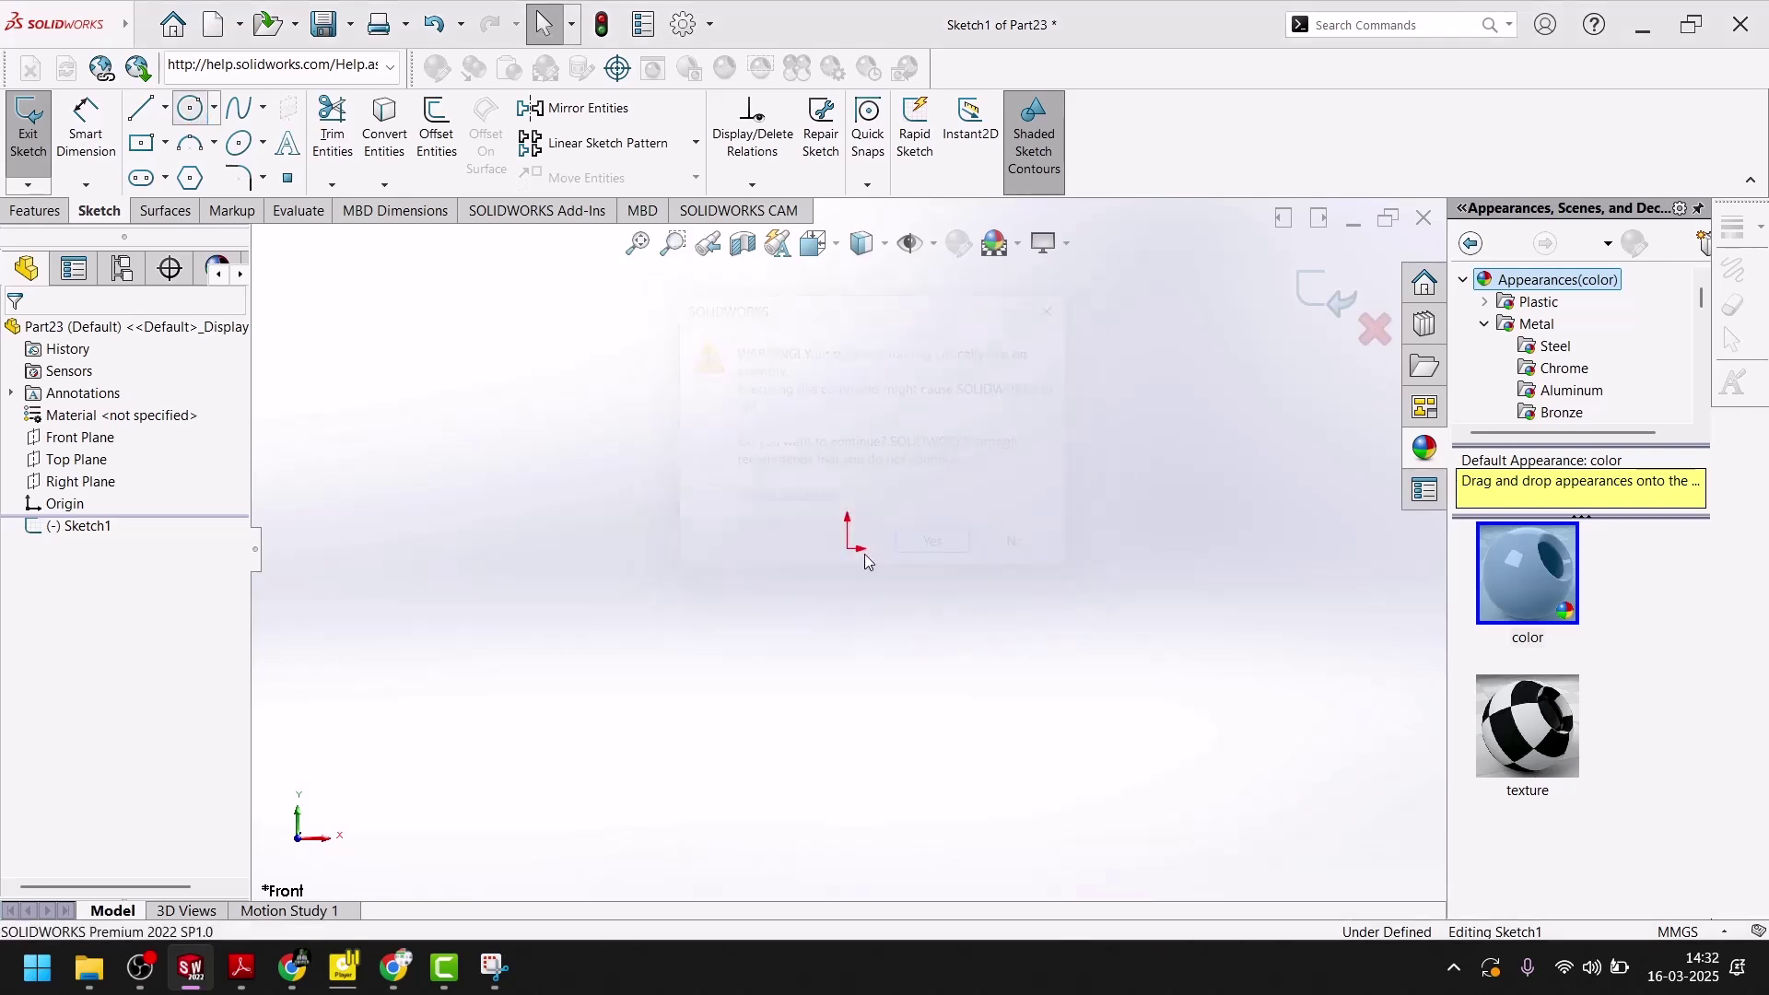
left_click(847, 549)
left_click(972, 536)
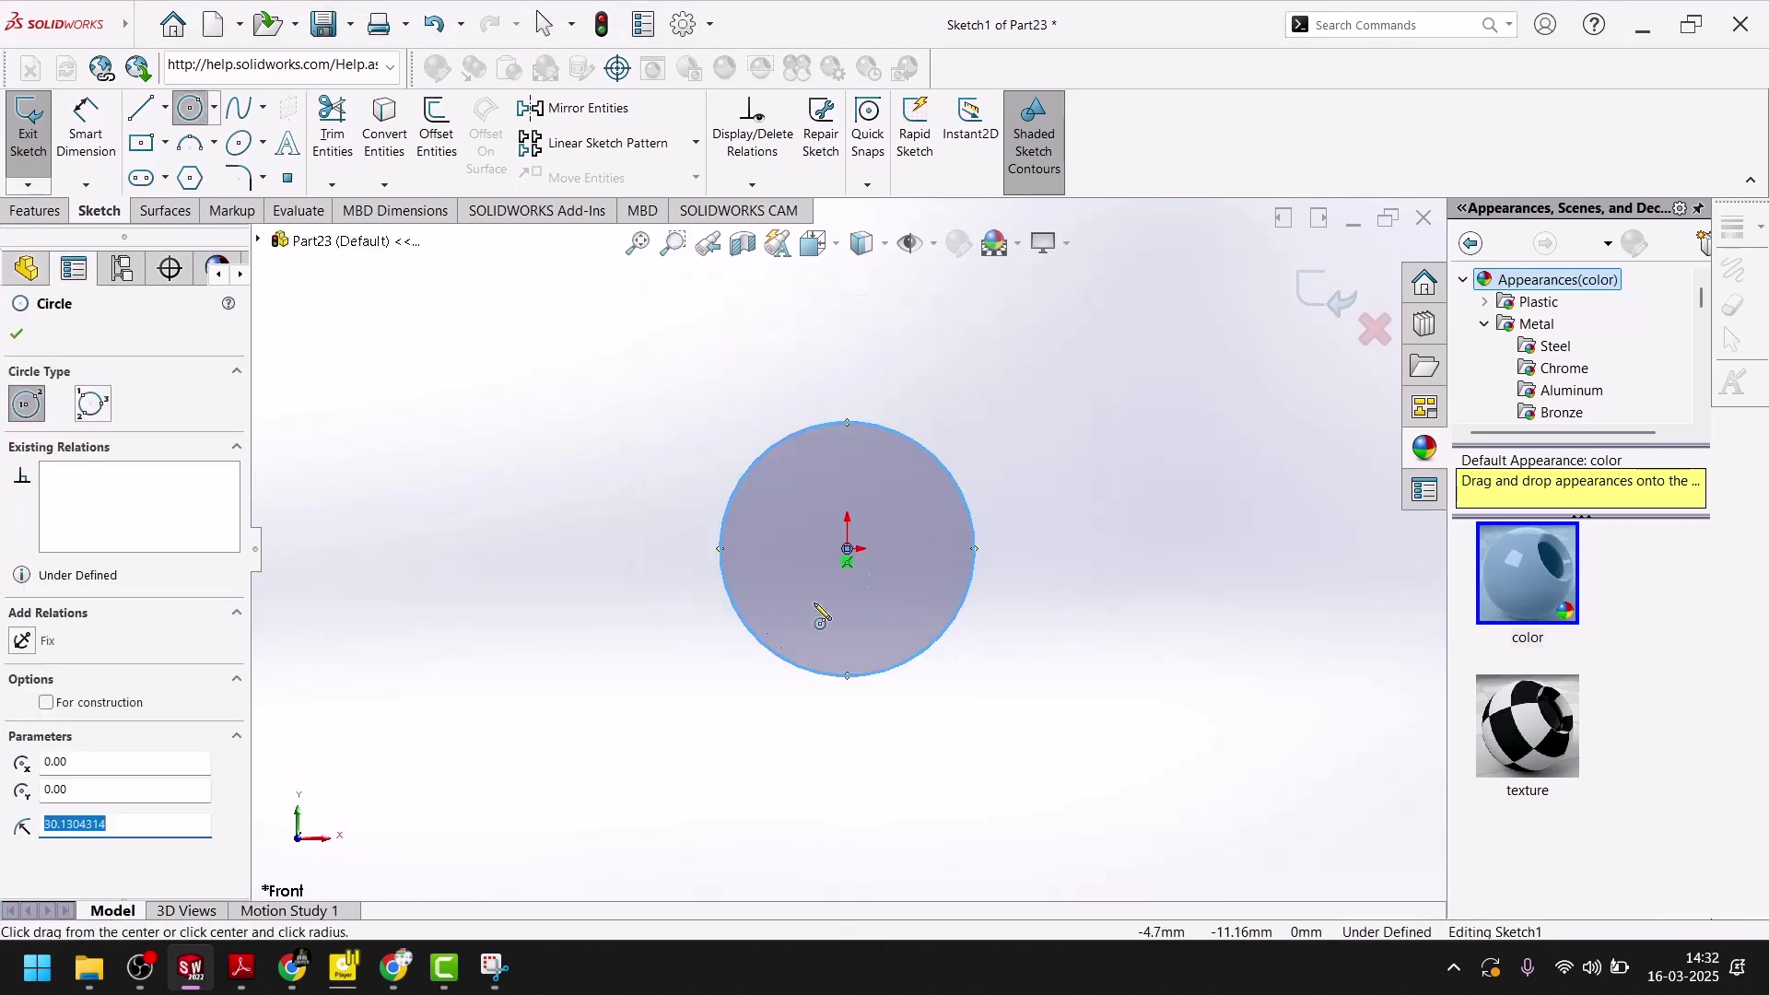
left_click(847, 549)
left_click(1027, 410)
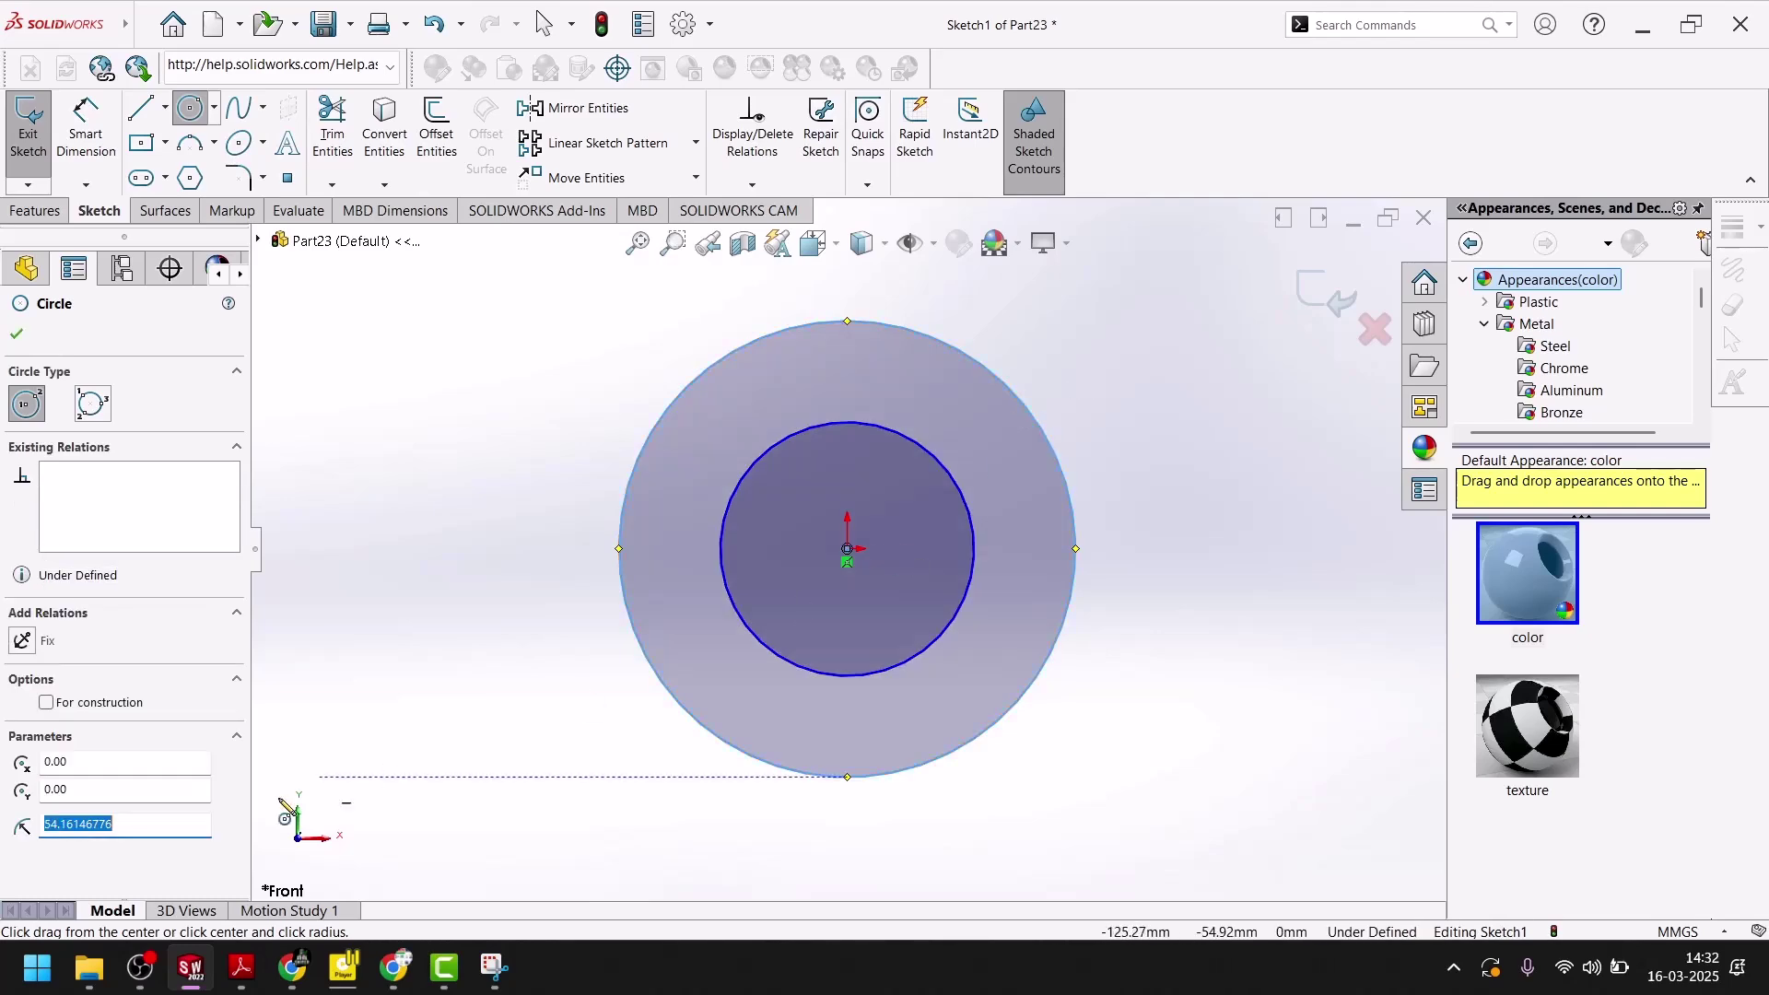
- Dimension the inner circle to a 30 mm diameter and the outer circle to a 50 mm diameter
left_click(237, 978)
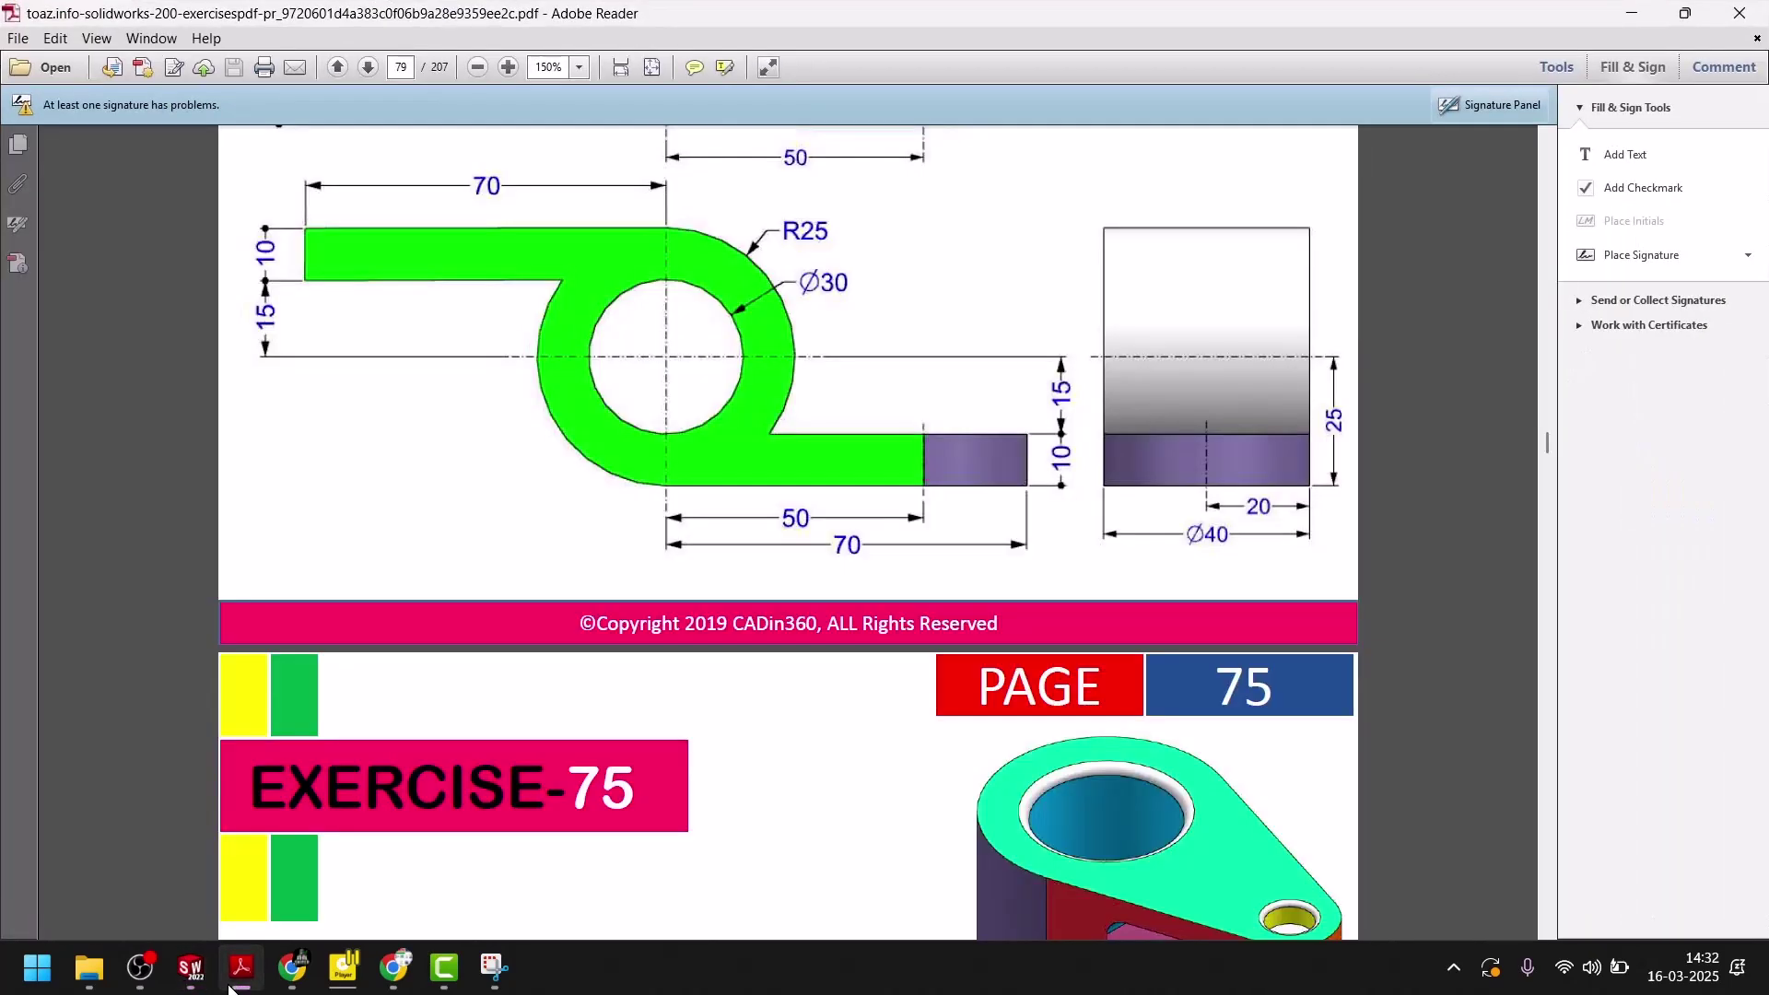
left_click(232, 981)
left_click(86, 129)
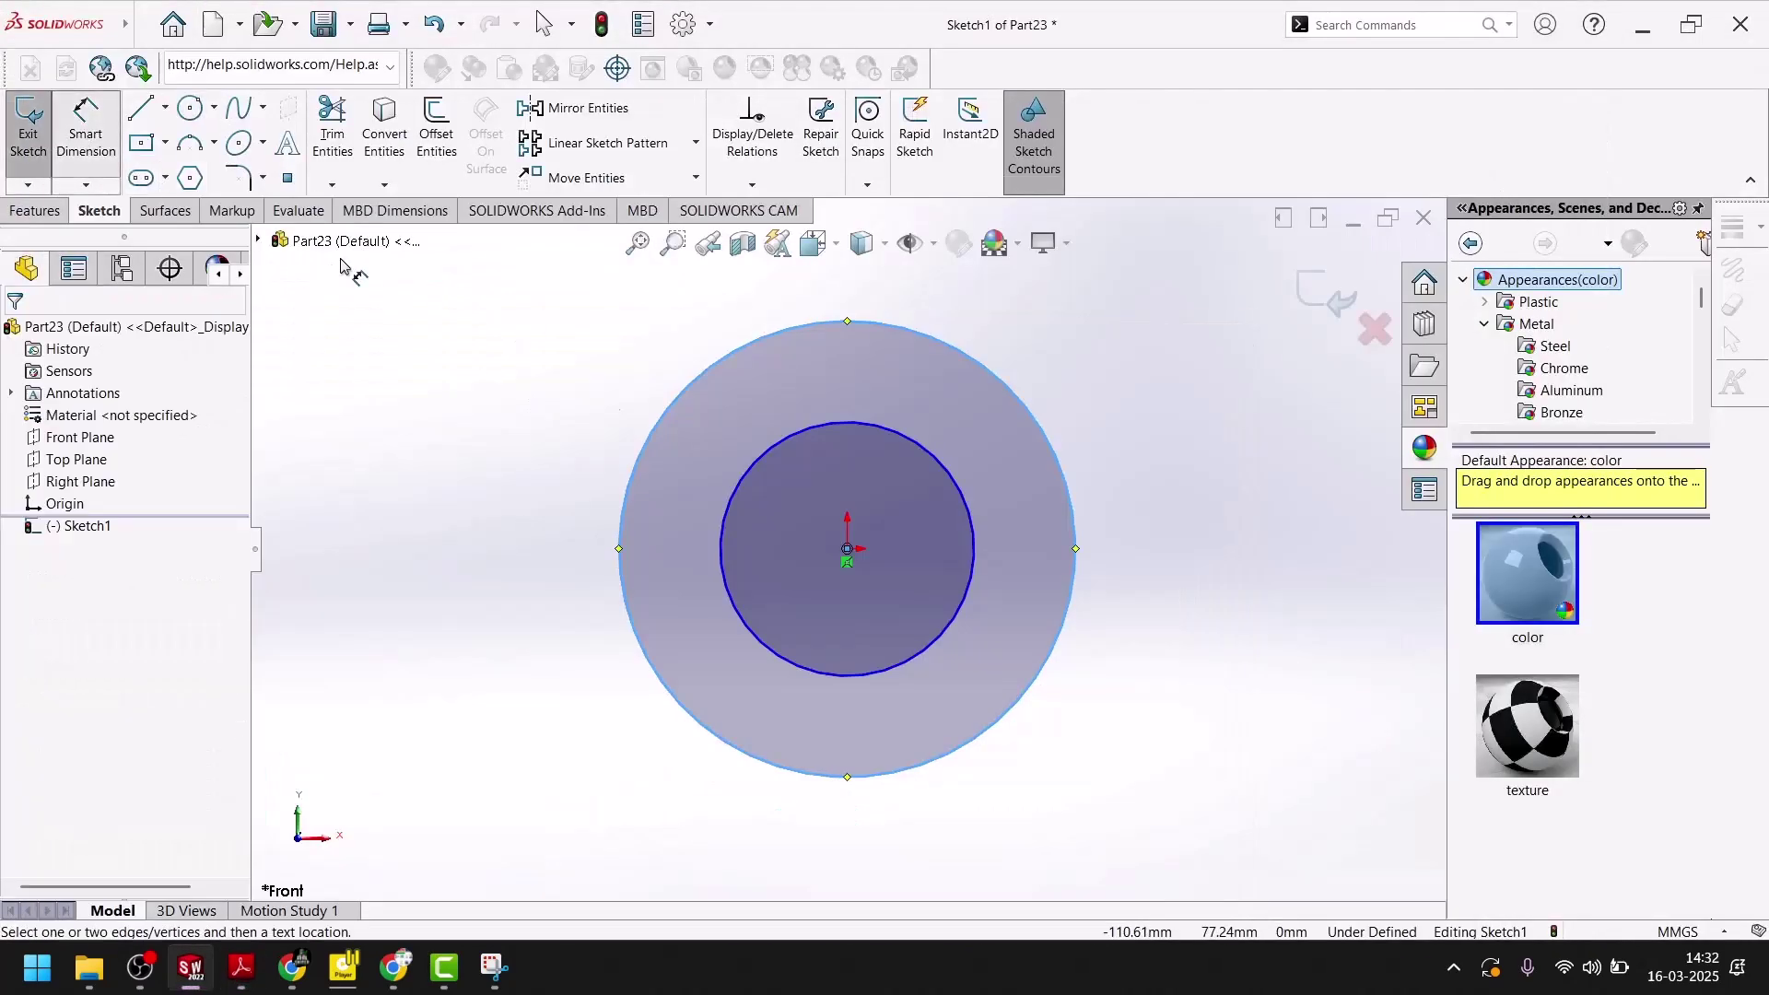
left_click(931, 454)
left_click(967, 434)
type("30")
key("Return")
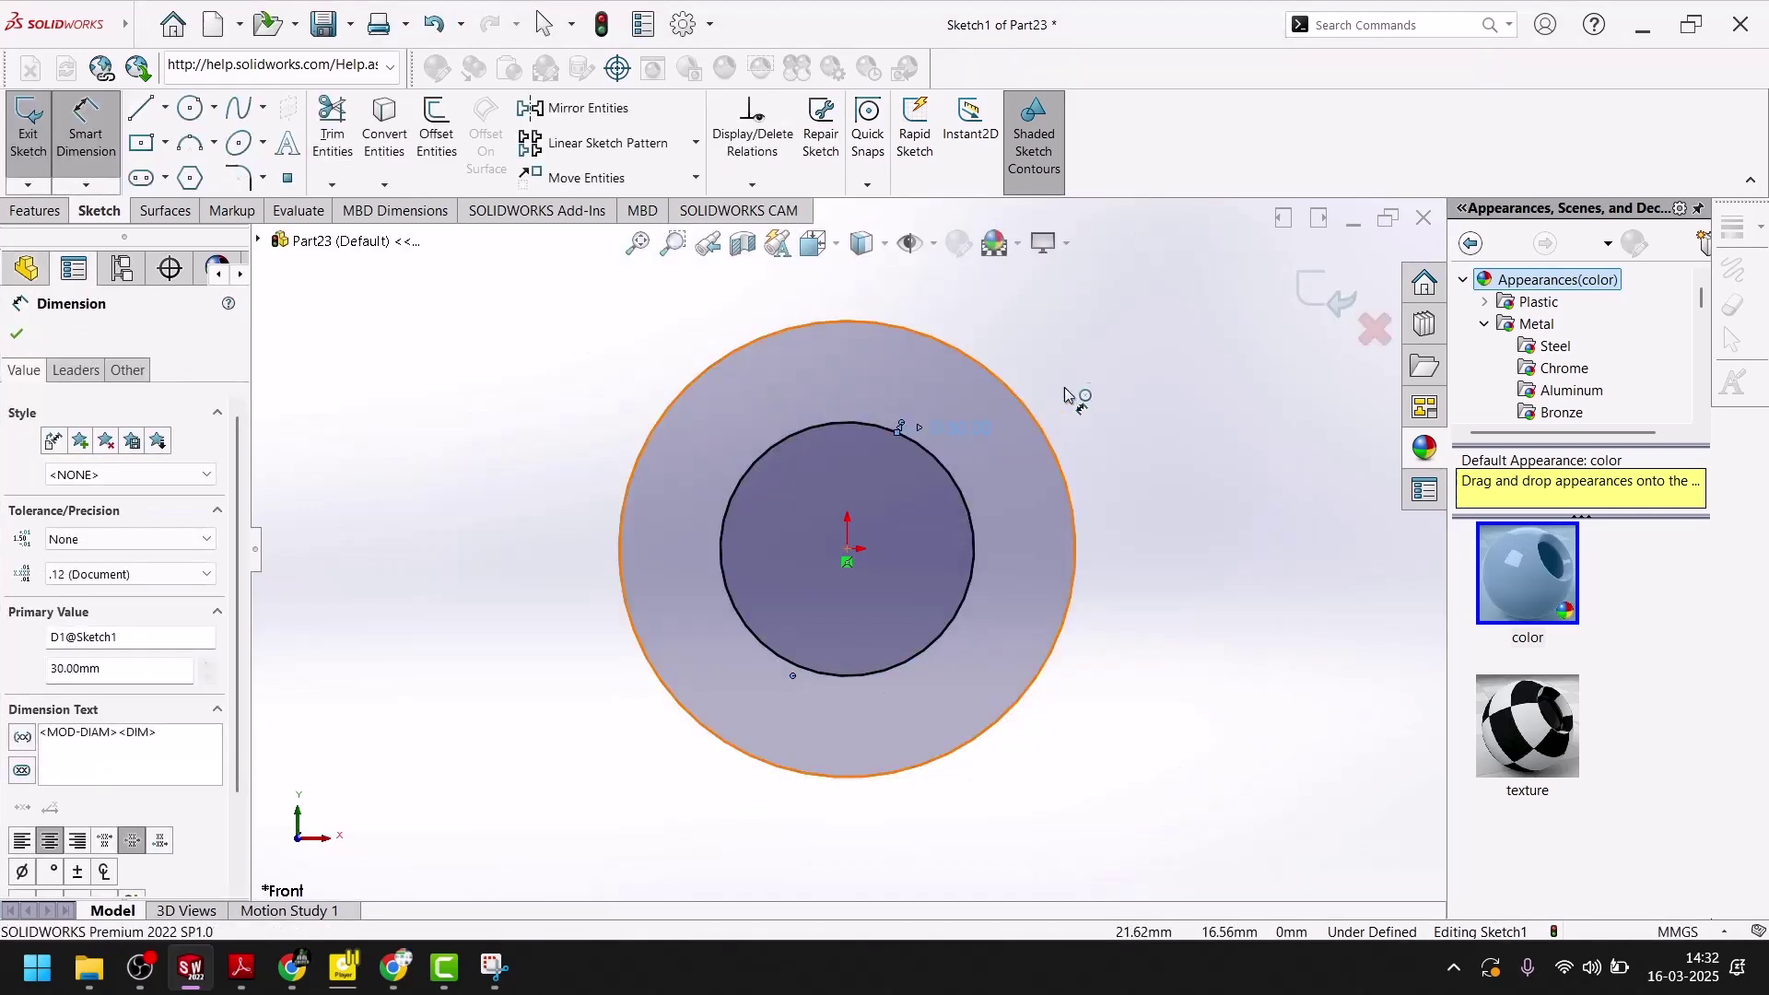
left_click(1044, 409)
left_click(1075, 368)
type("50")
key("Return")
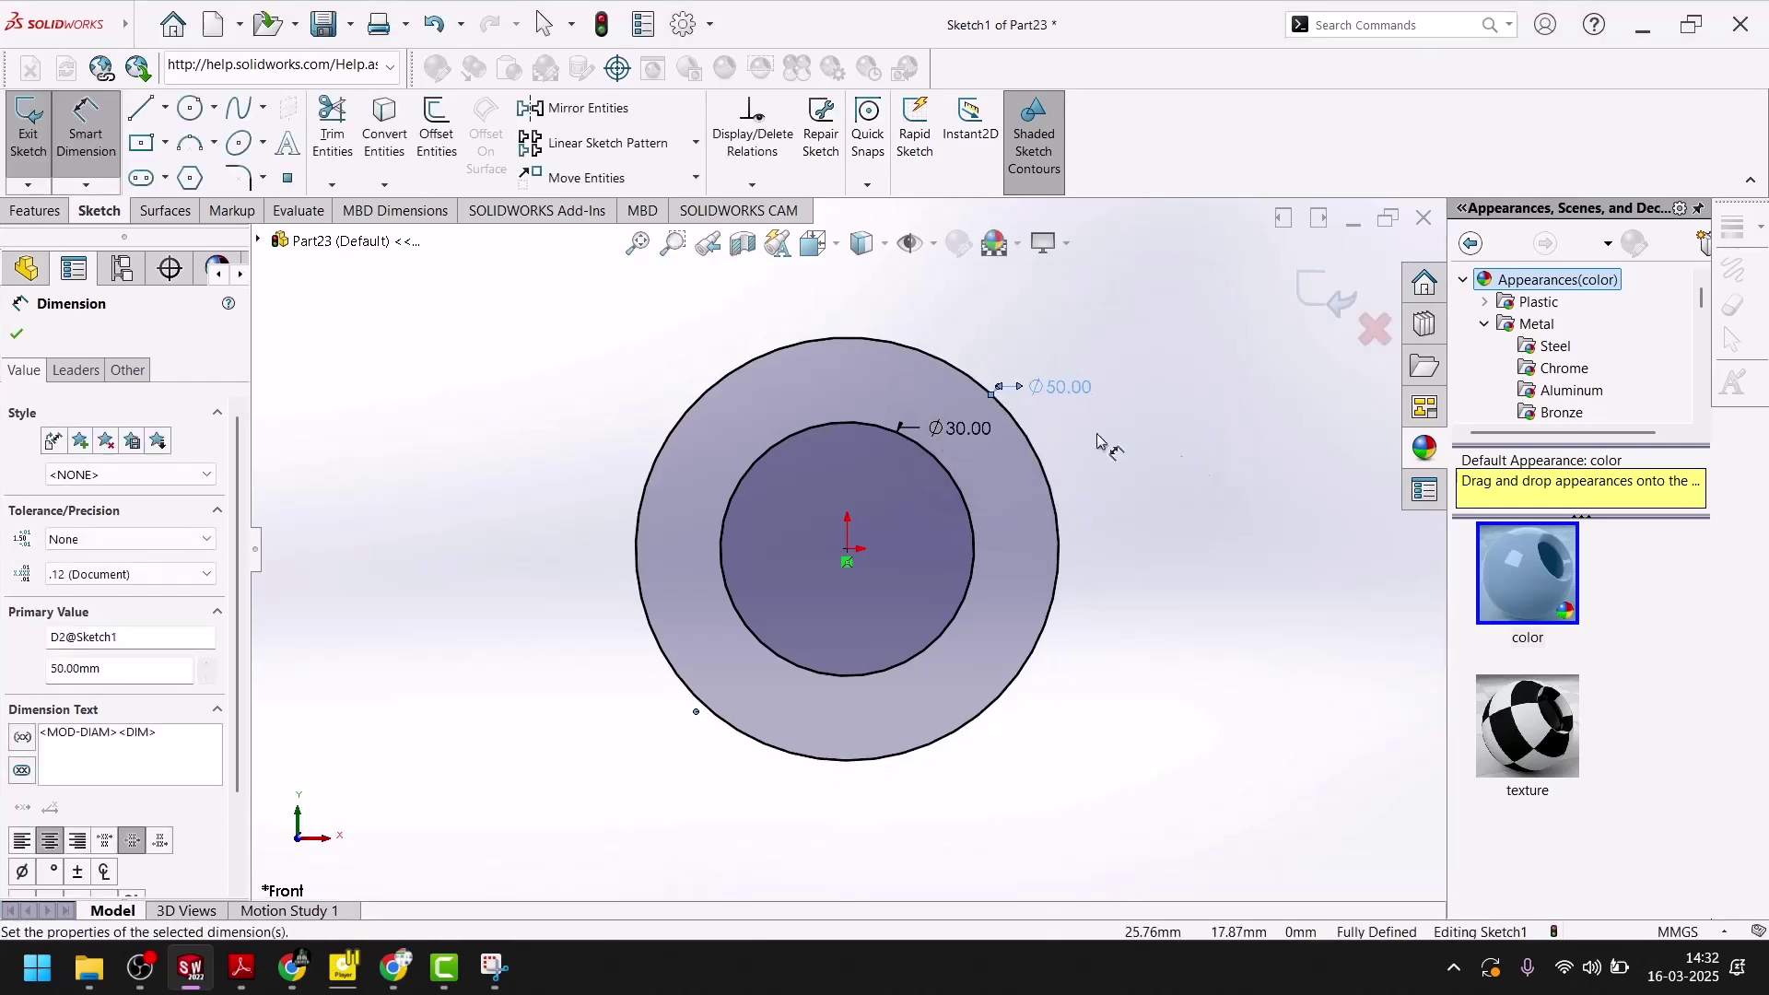
left_click(17, 335)
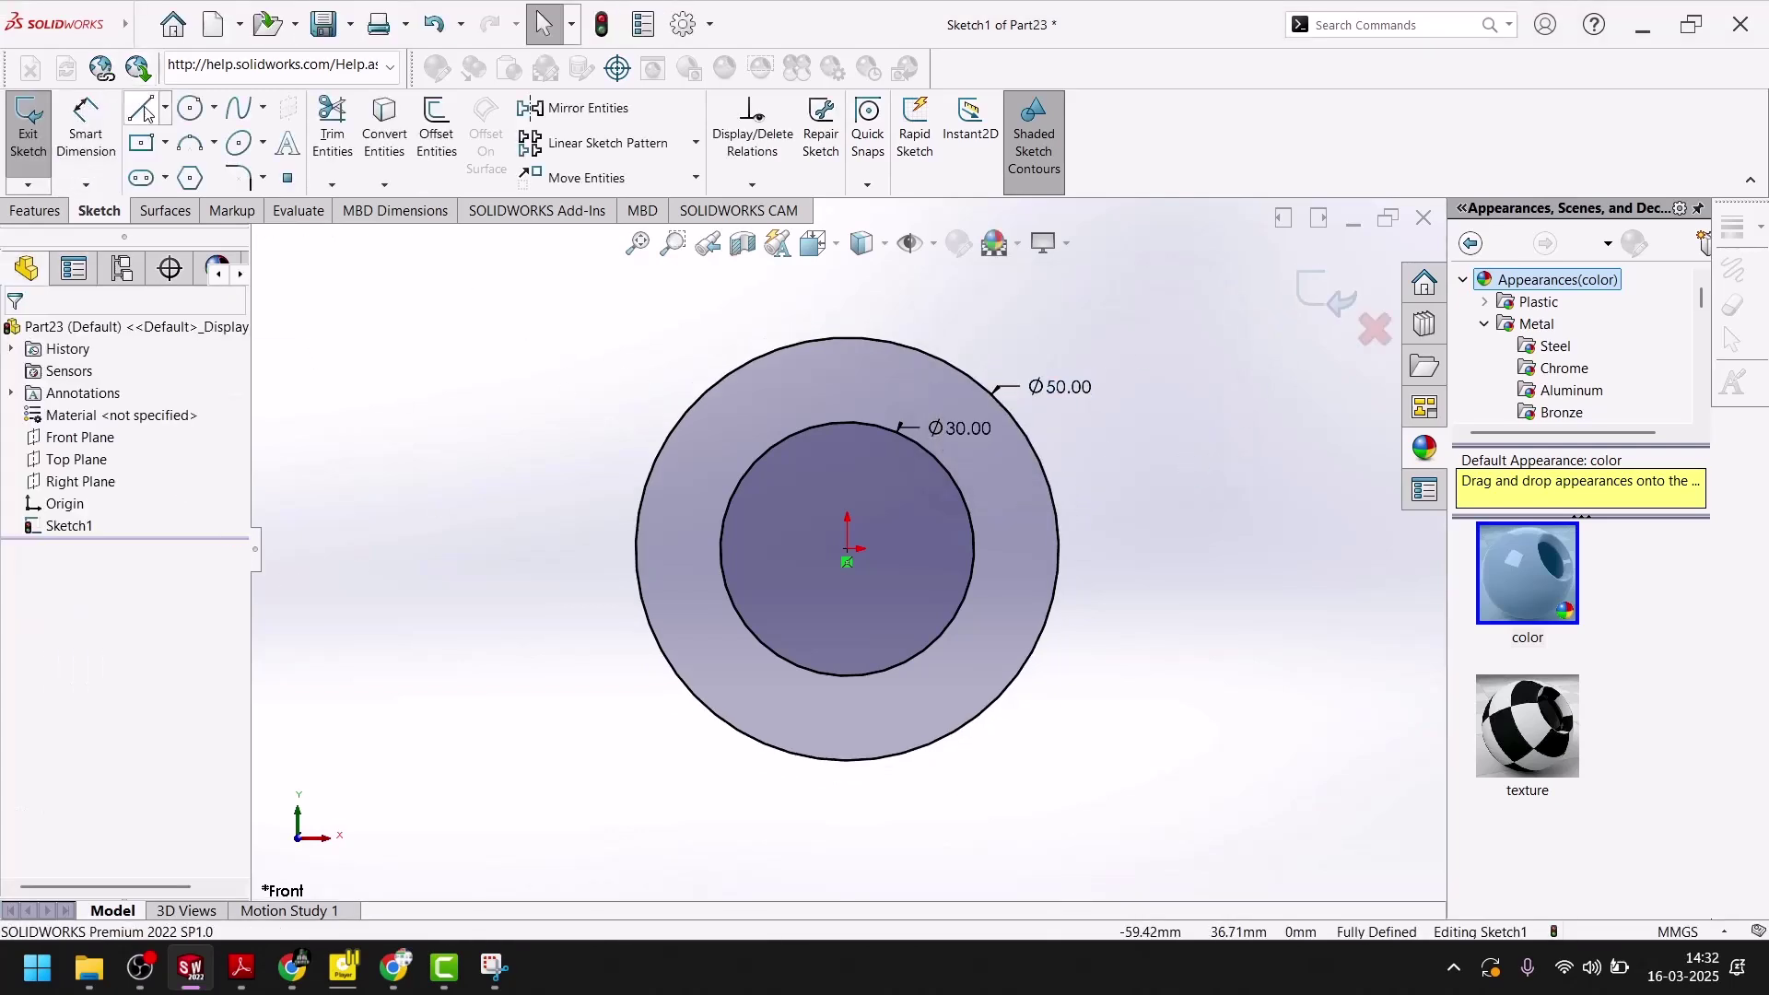
- Sketch the upper-left arm outline from the outer circle's top point, about 65 mm long and 7 mm high, ending on the circle
left_click(847, 338)
key("z")
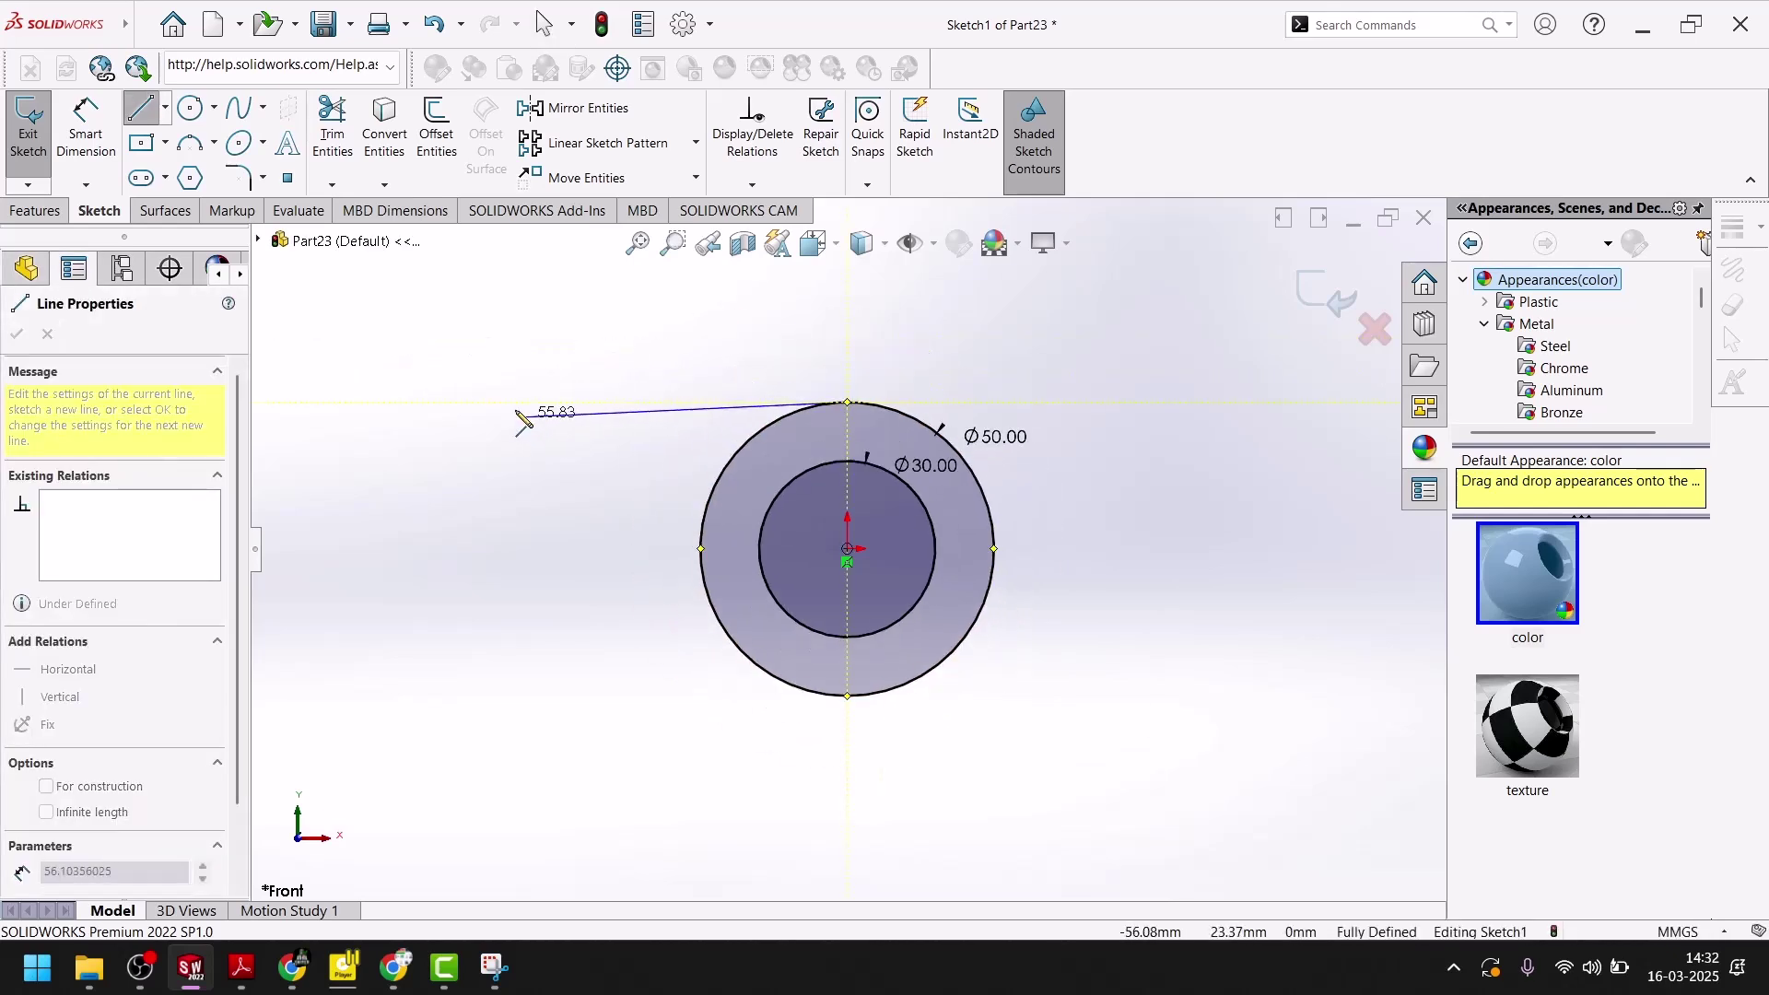
left_click(468, 403)
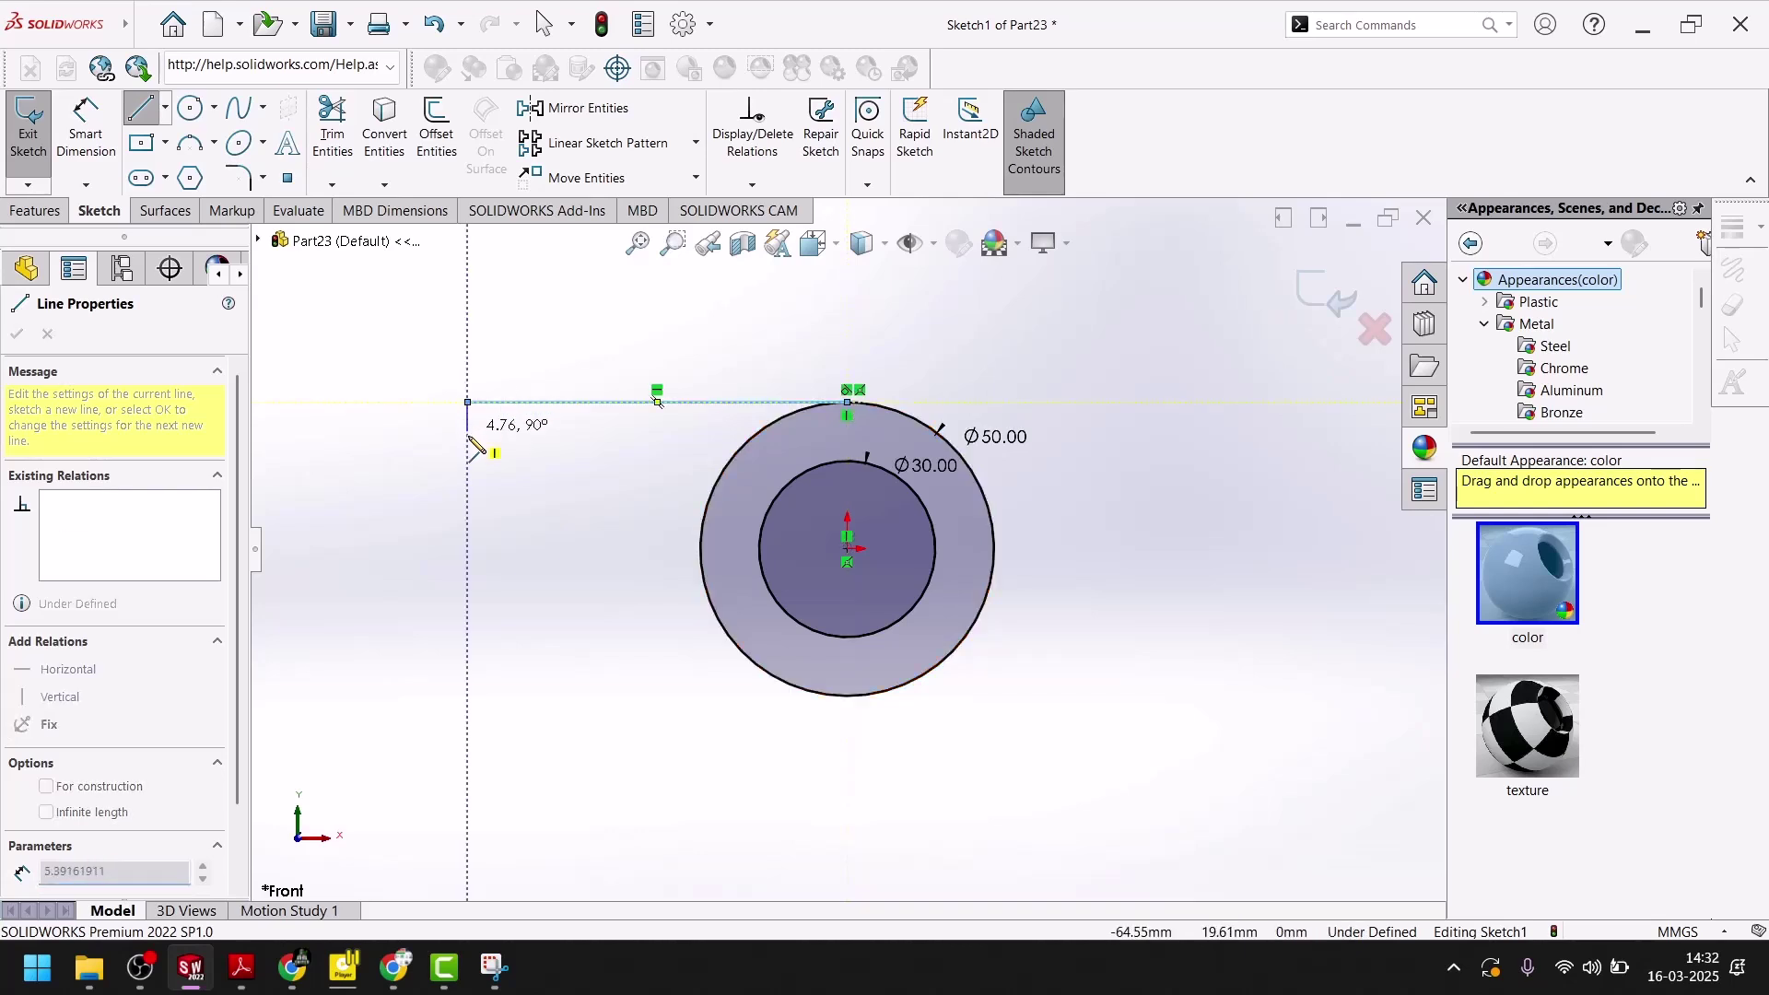
left_click(253, 978)
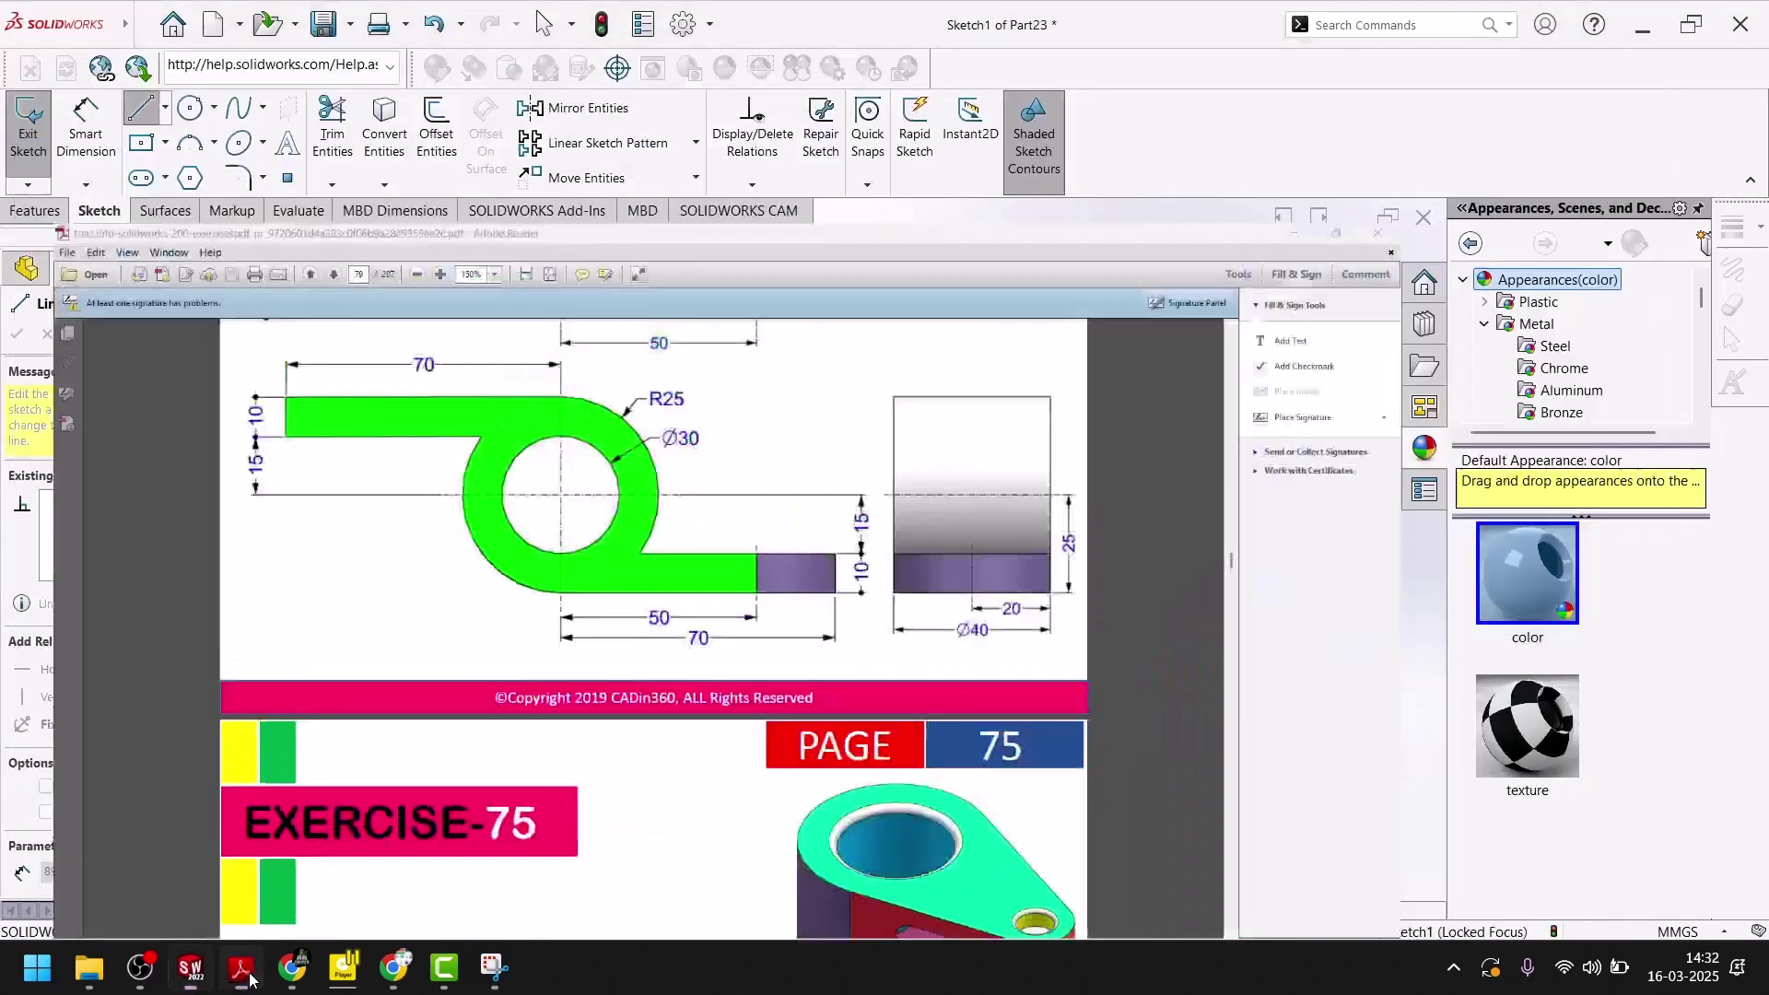
left_click(249, 979)
left_click(469, 446)
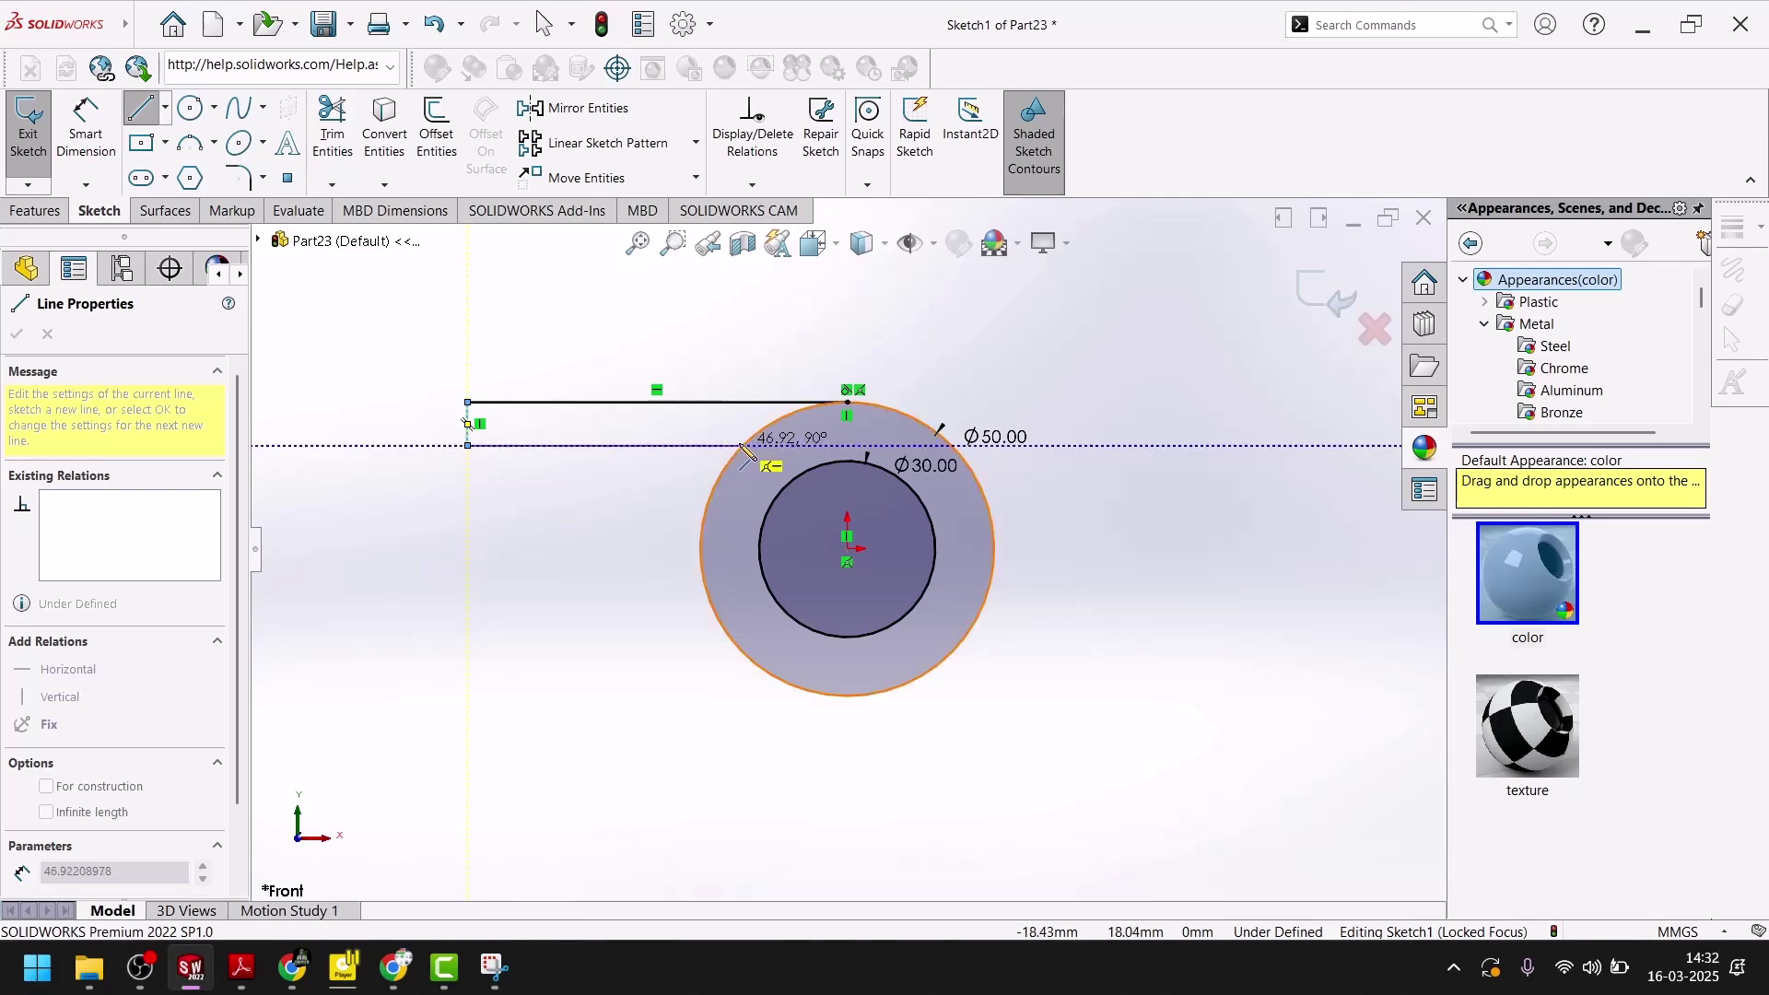
left_click(746, 447)
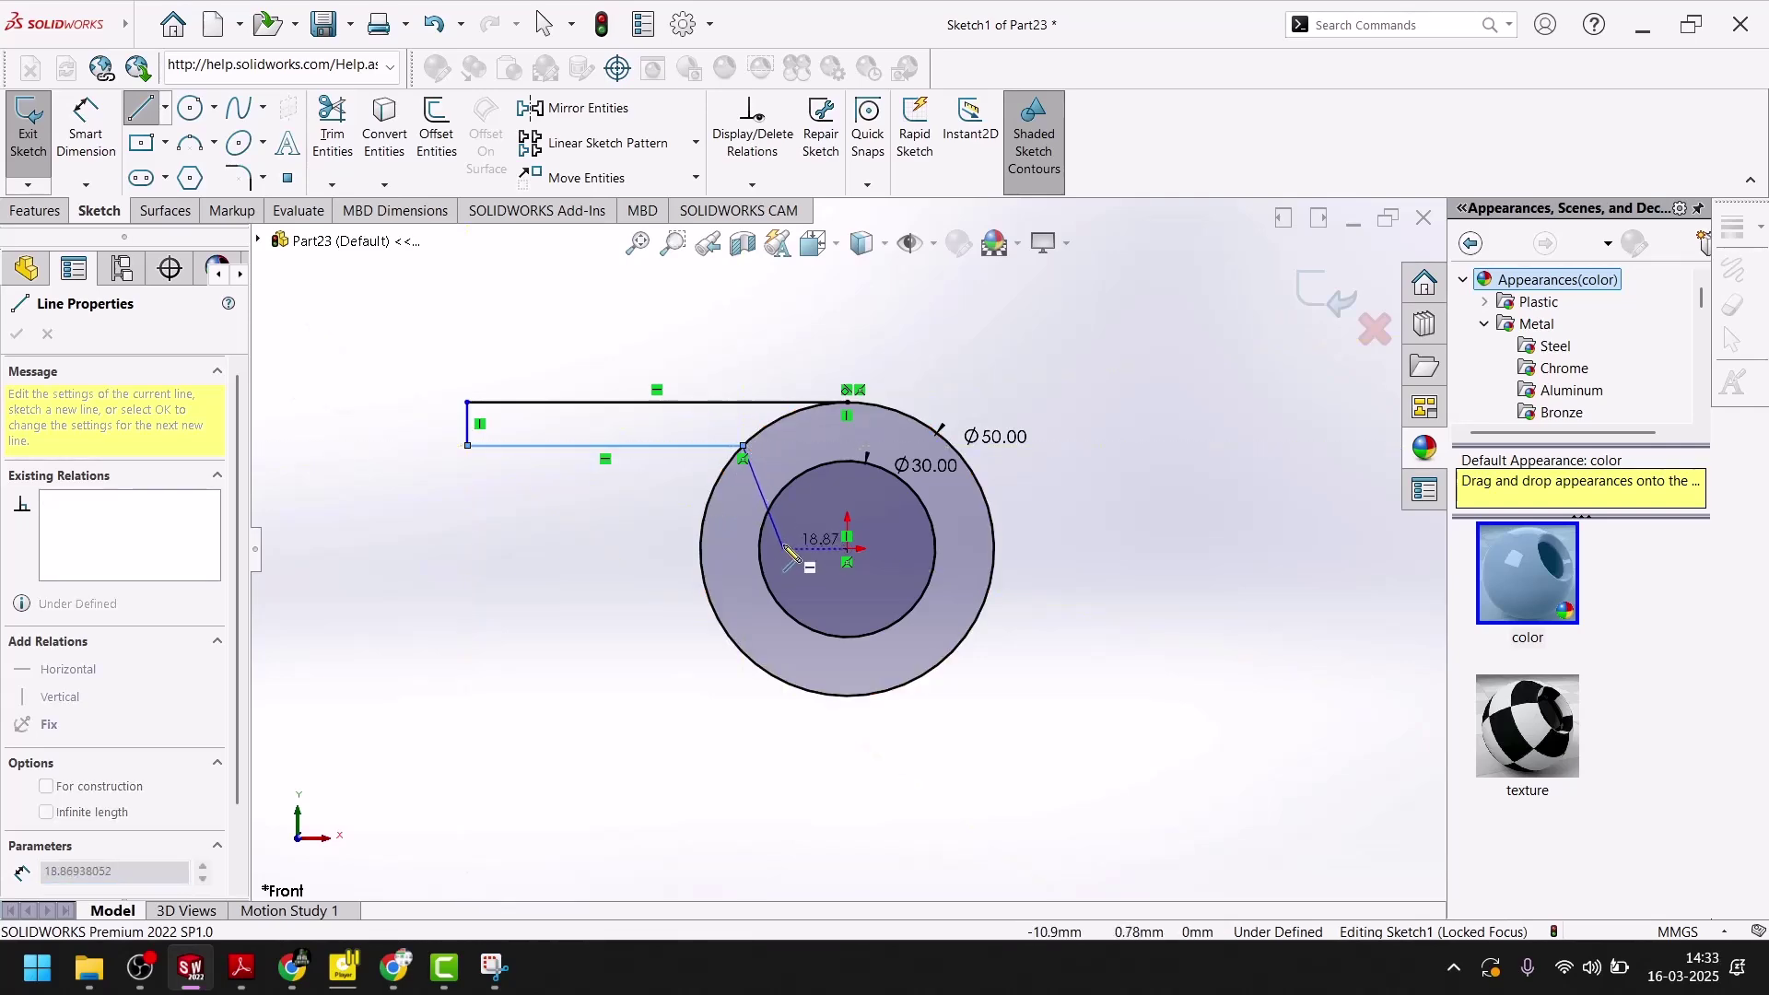
key("Escape")
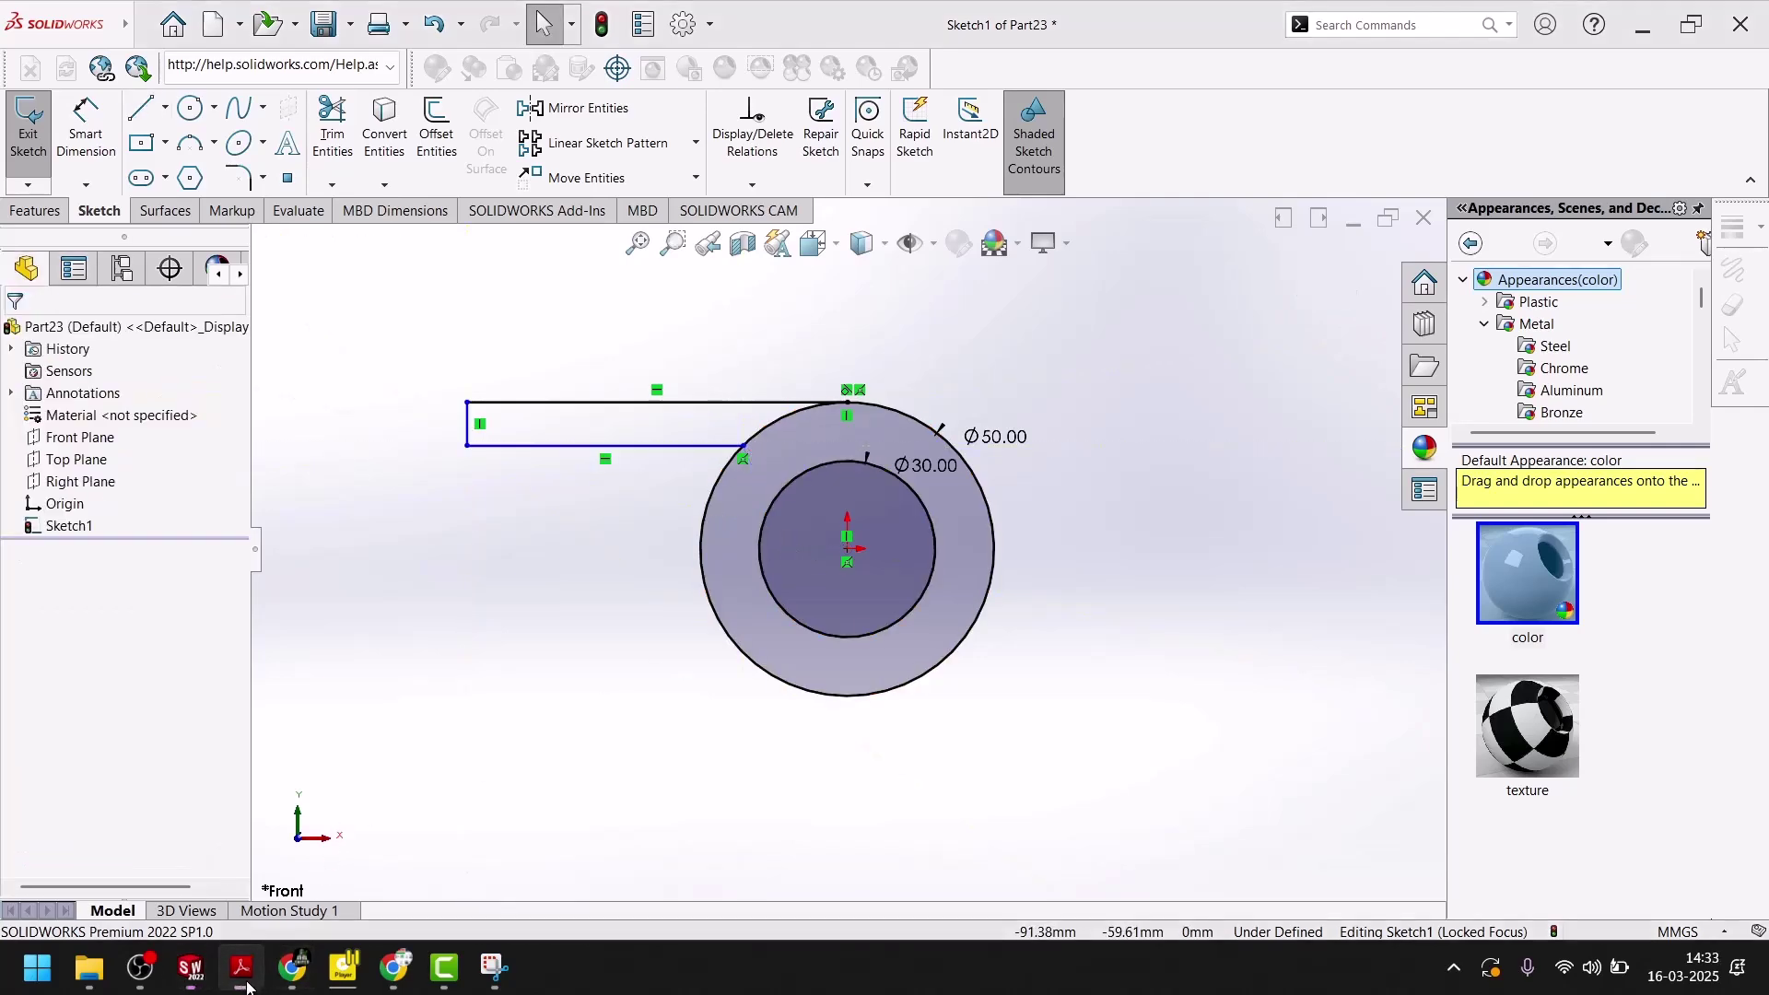
- Sketch the lower-right arm outline from the outer circle's bottom point, about 82 mm long, with its upper line ending on the circle
left_click(245, 979)
left_click(245, 978)
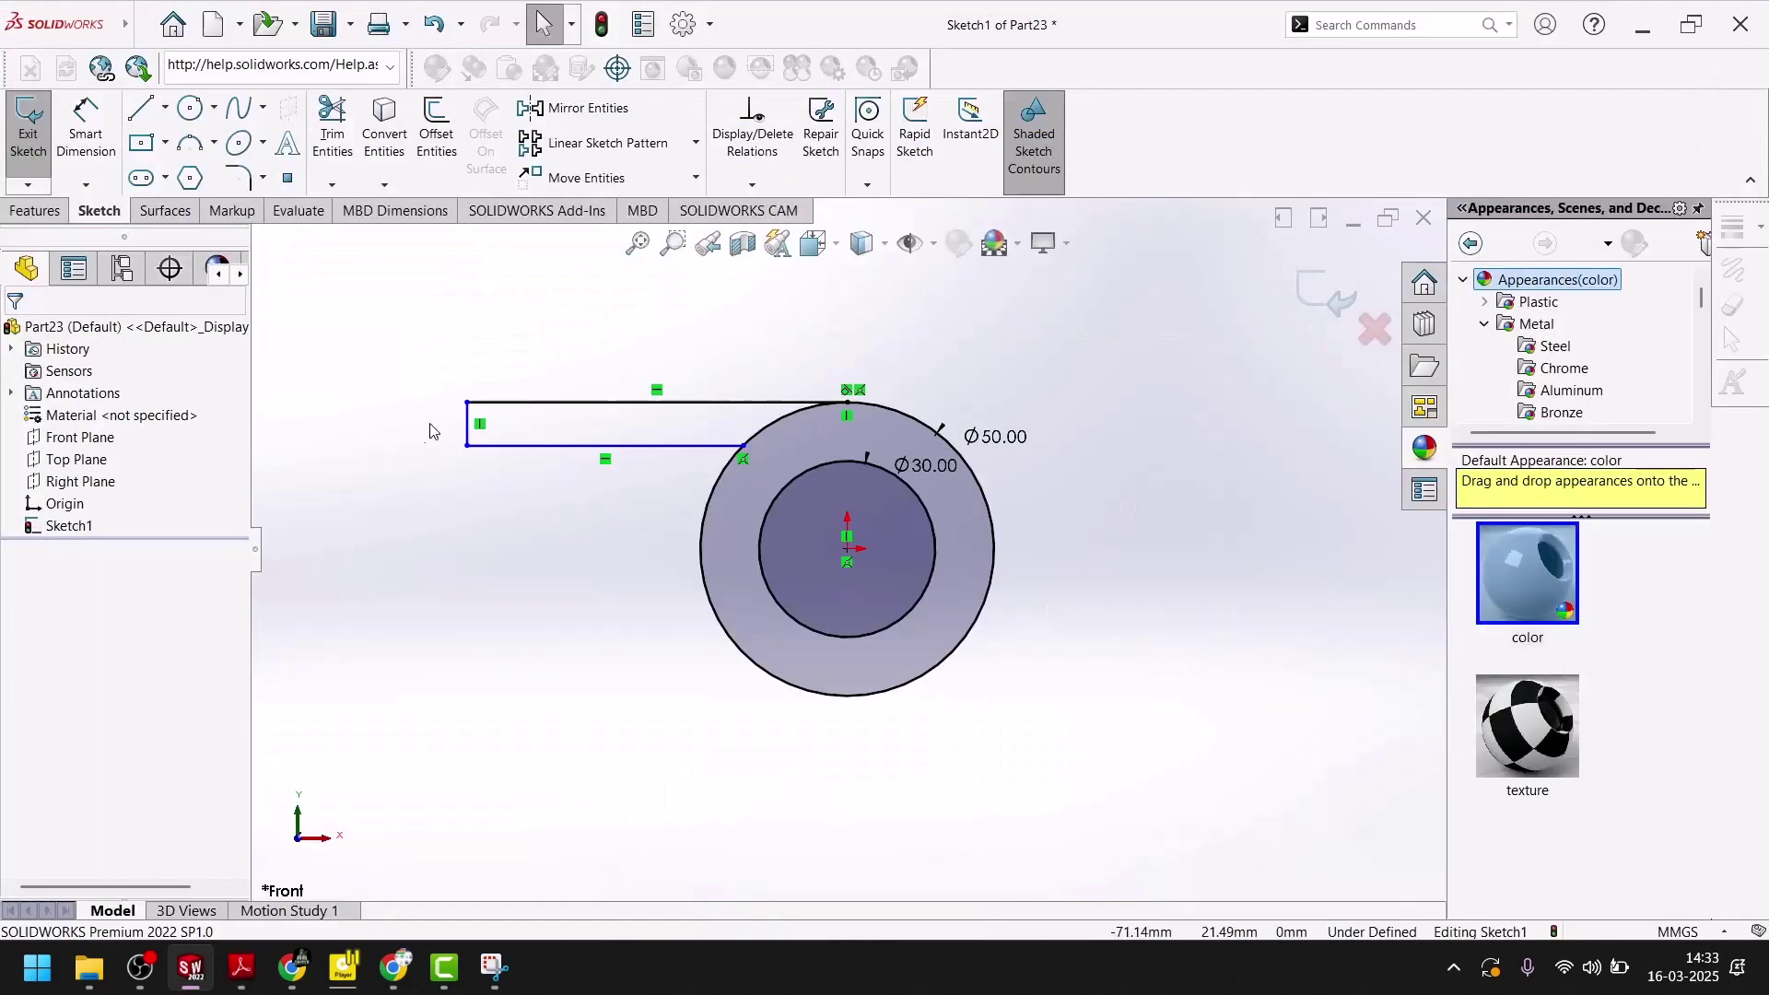
left_click(141, 108)
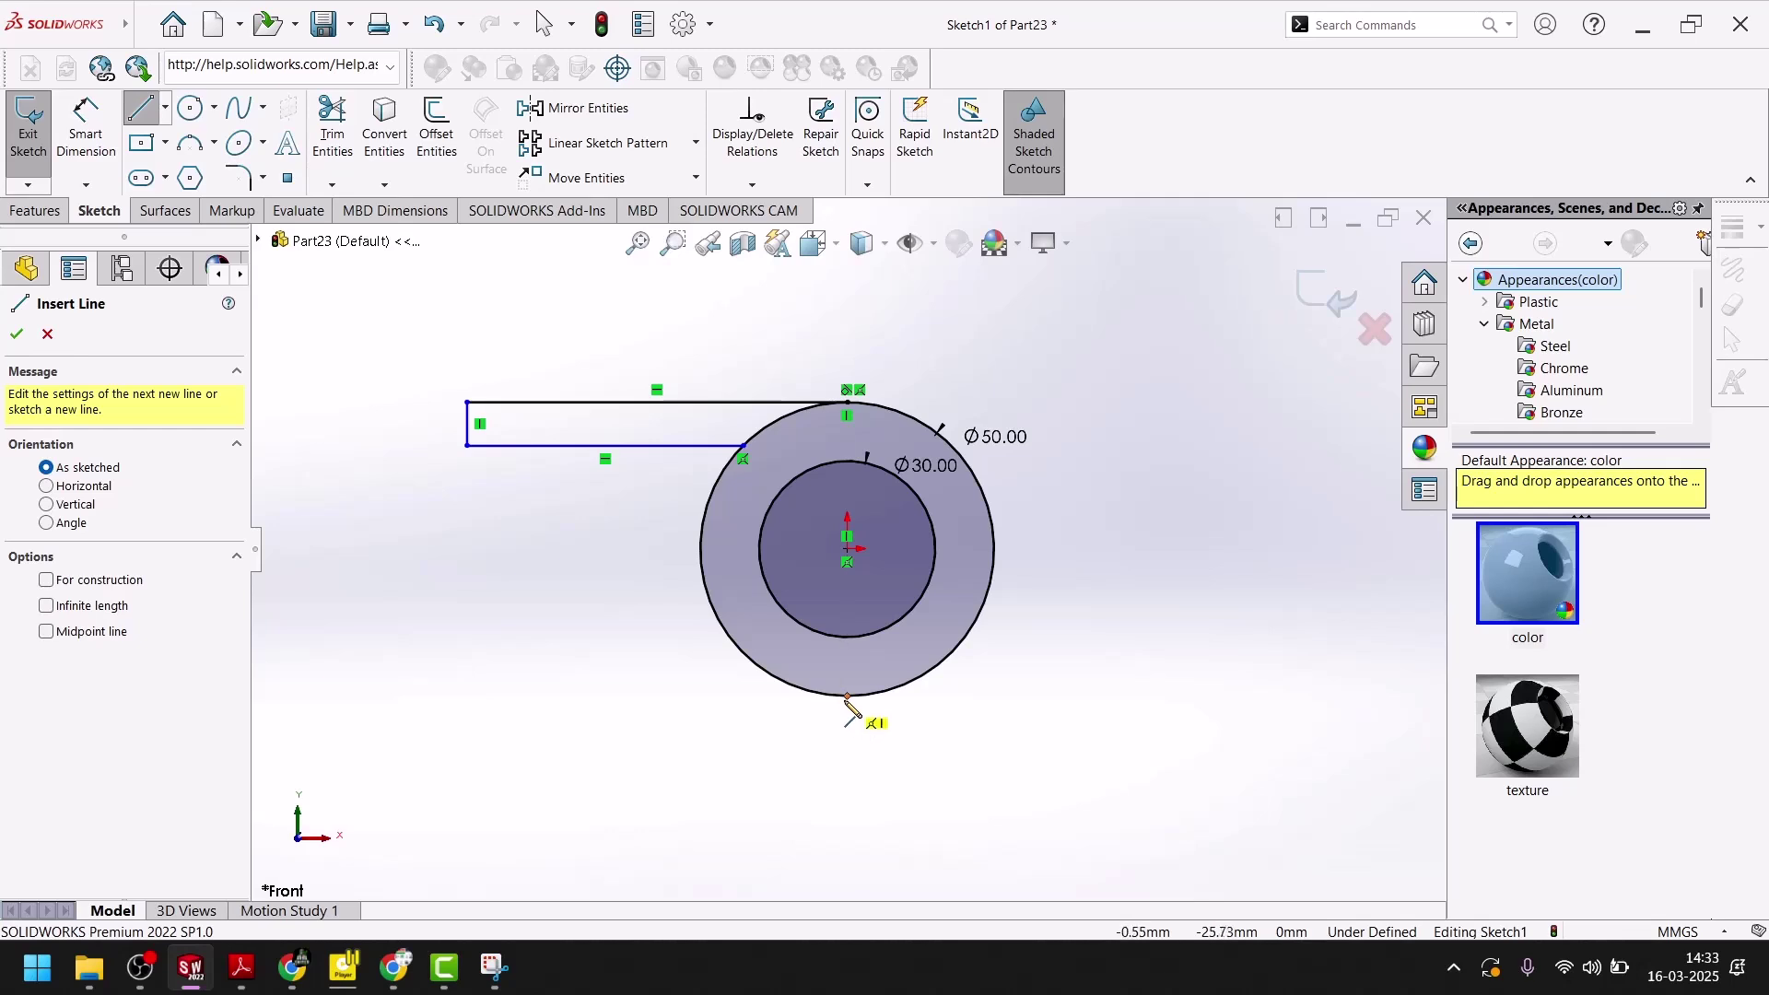
left_click(848, 697)
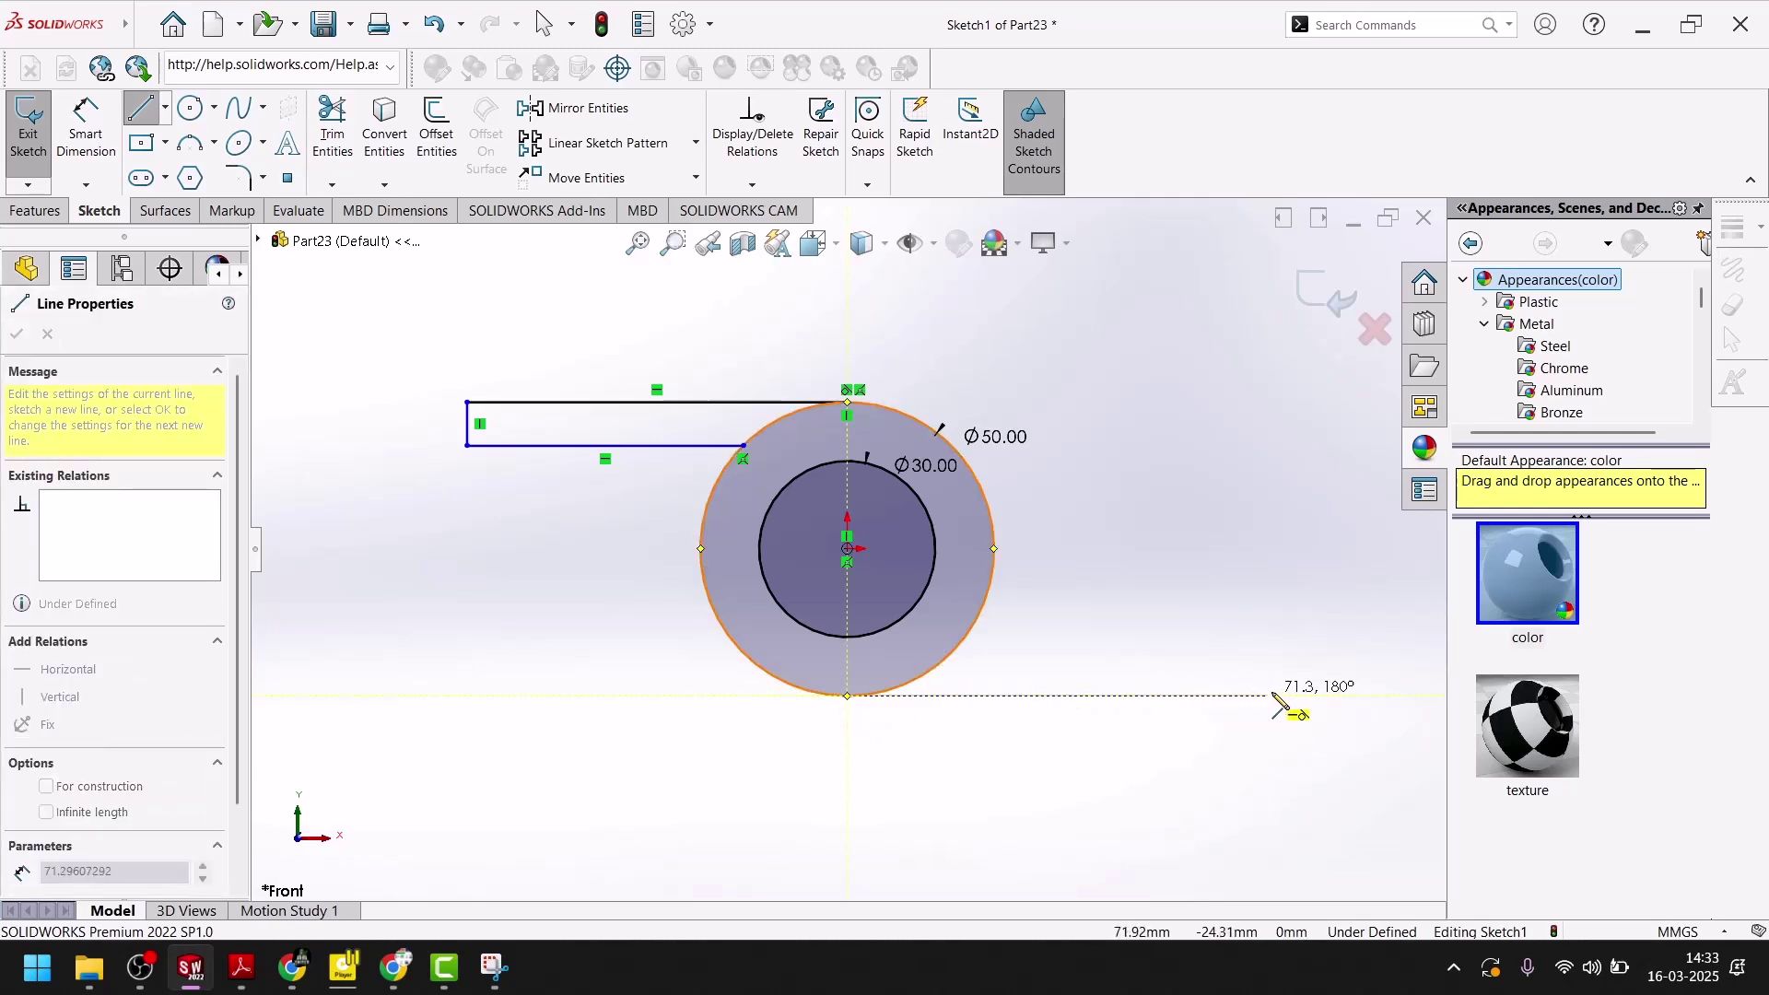
left_click(1327, 696)
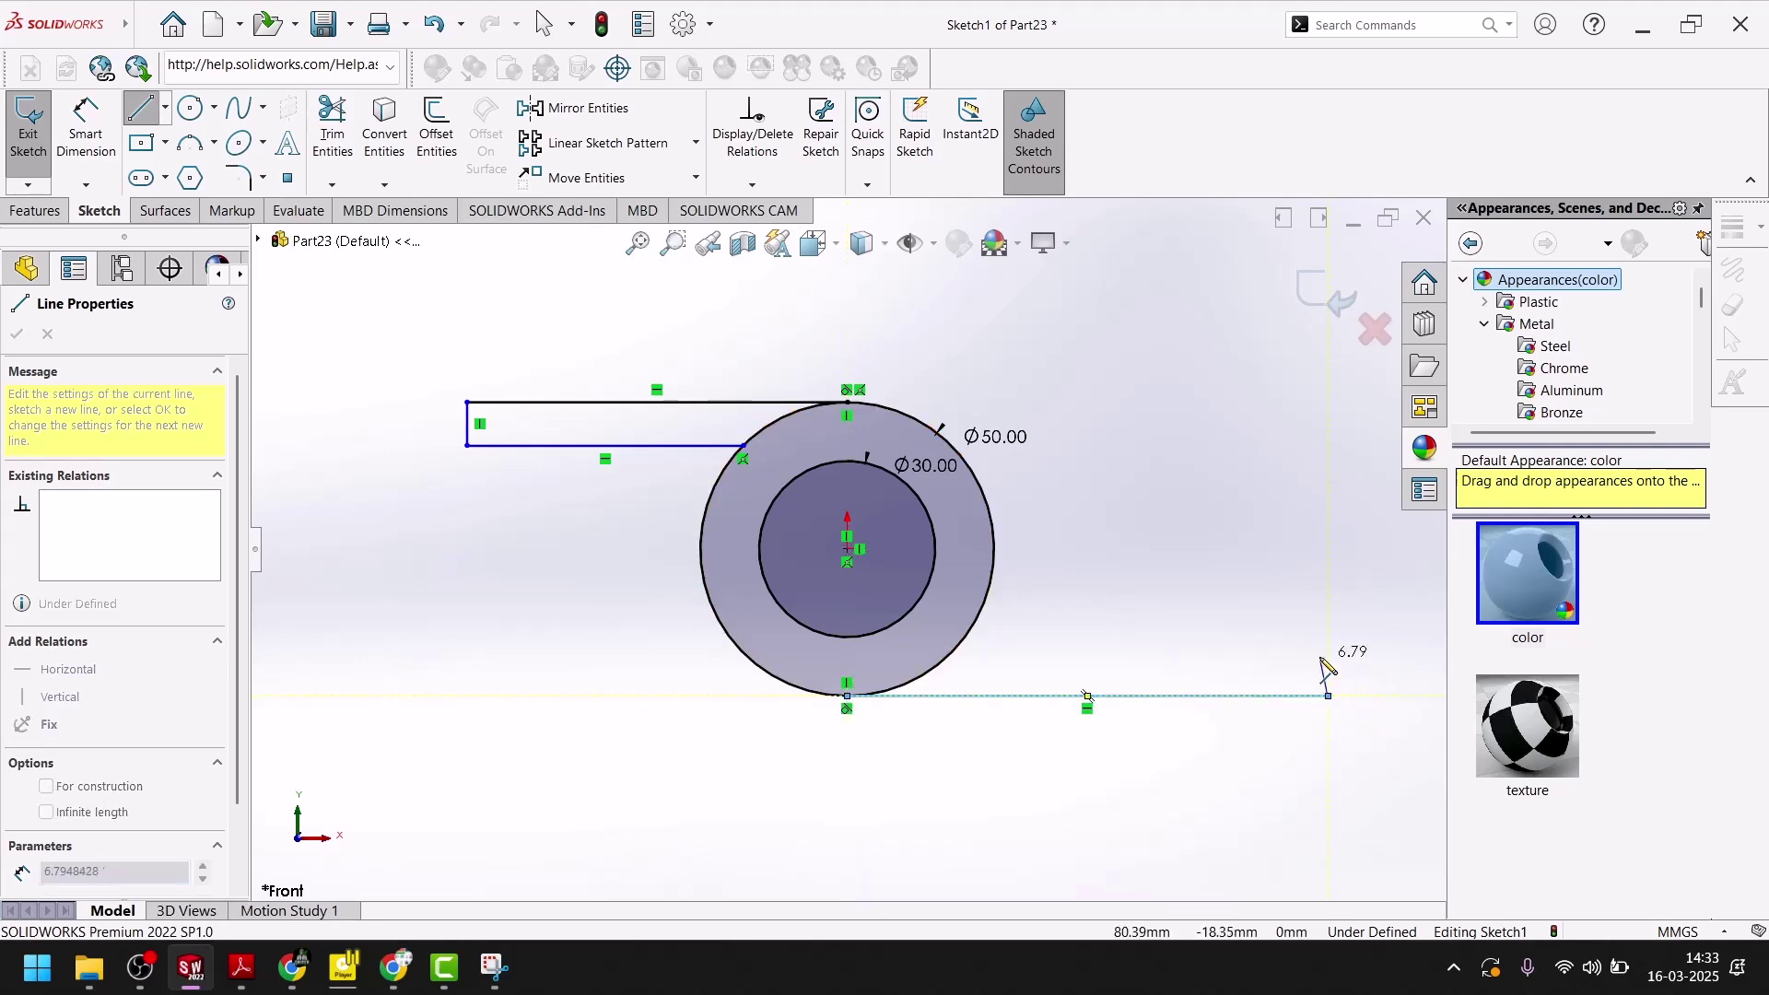
left_click(1327, 650)
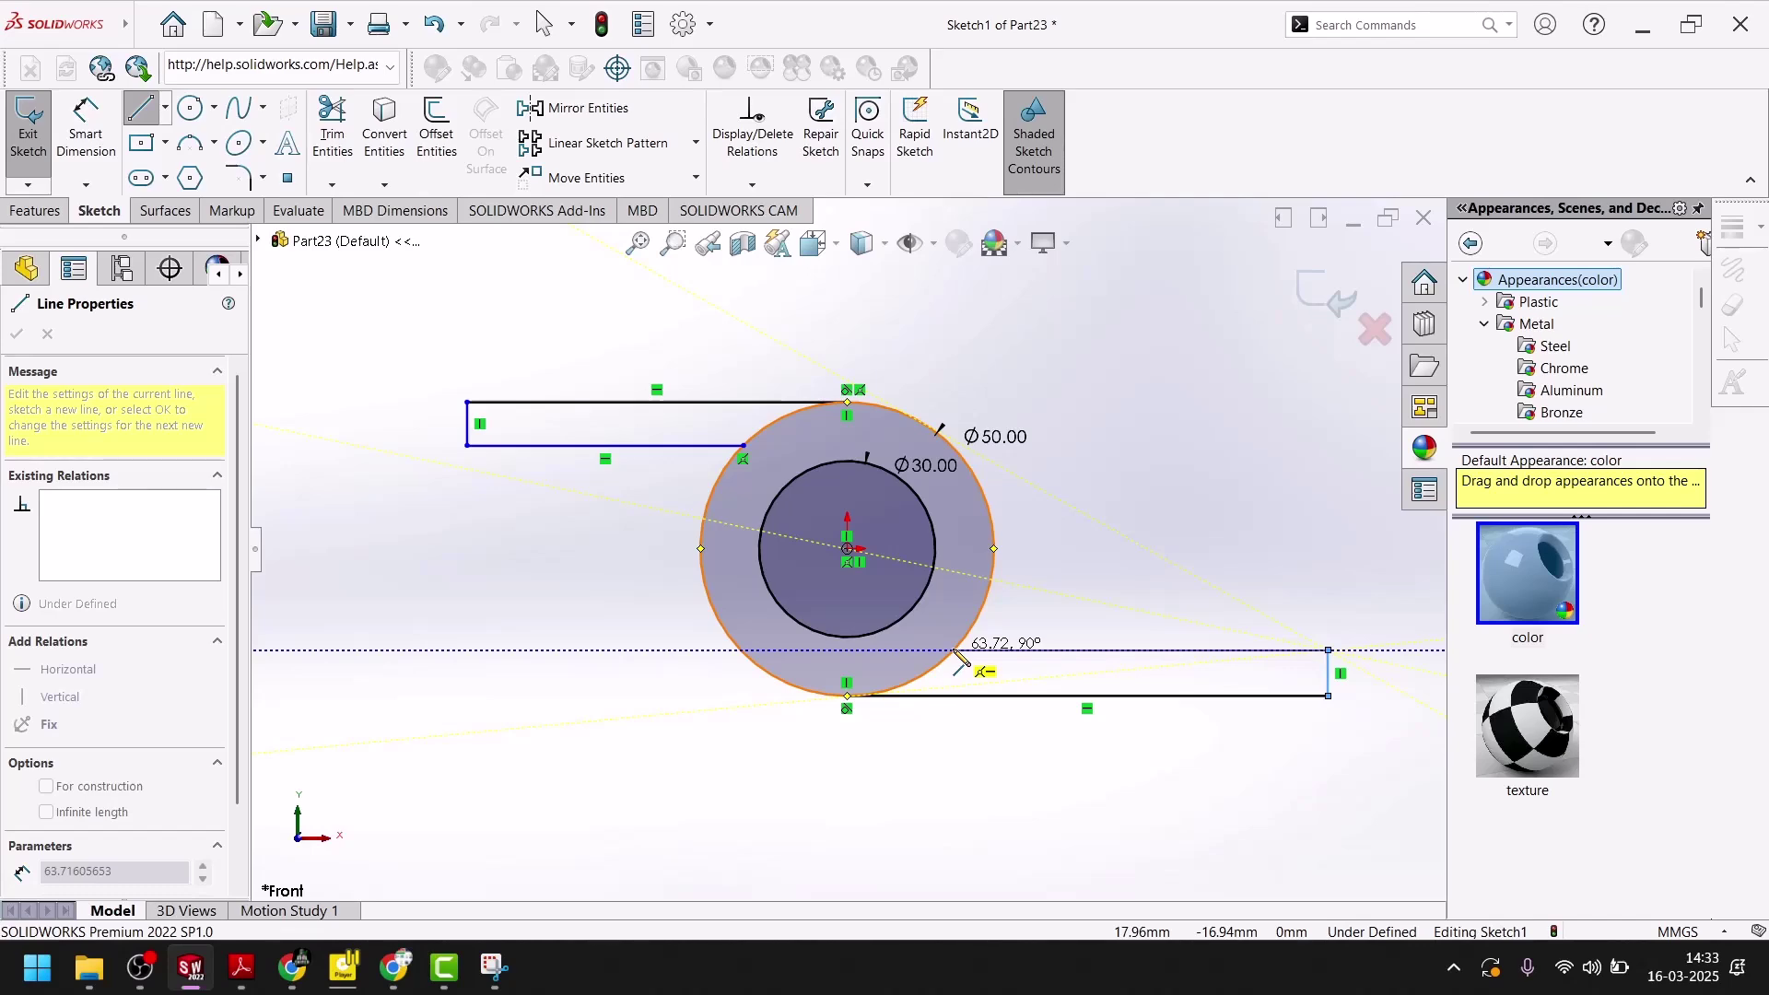
double_click(955, 651)
key("Escape")
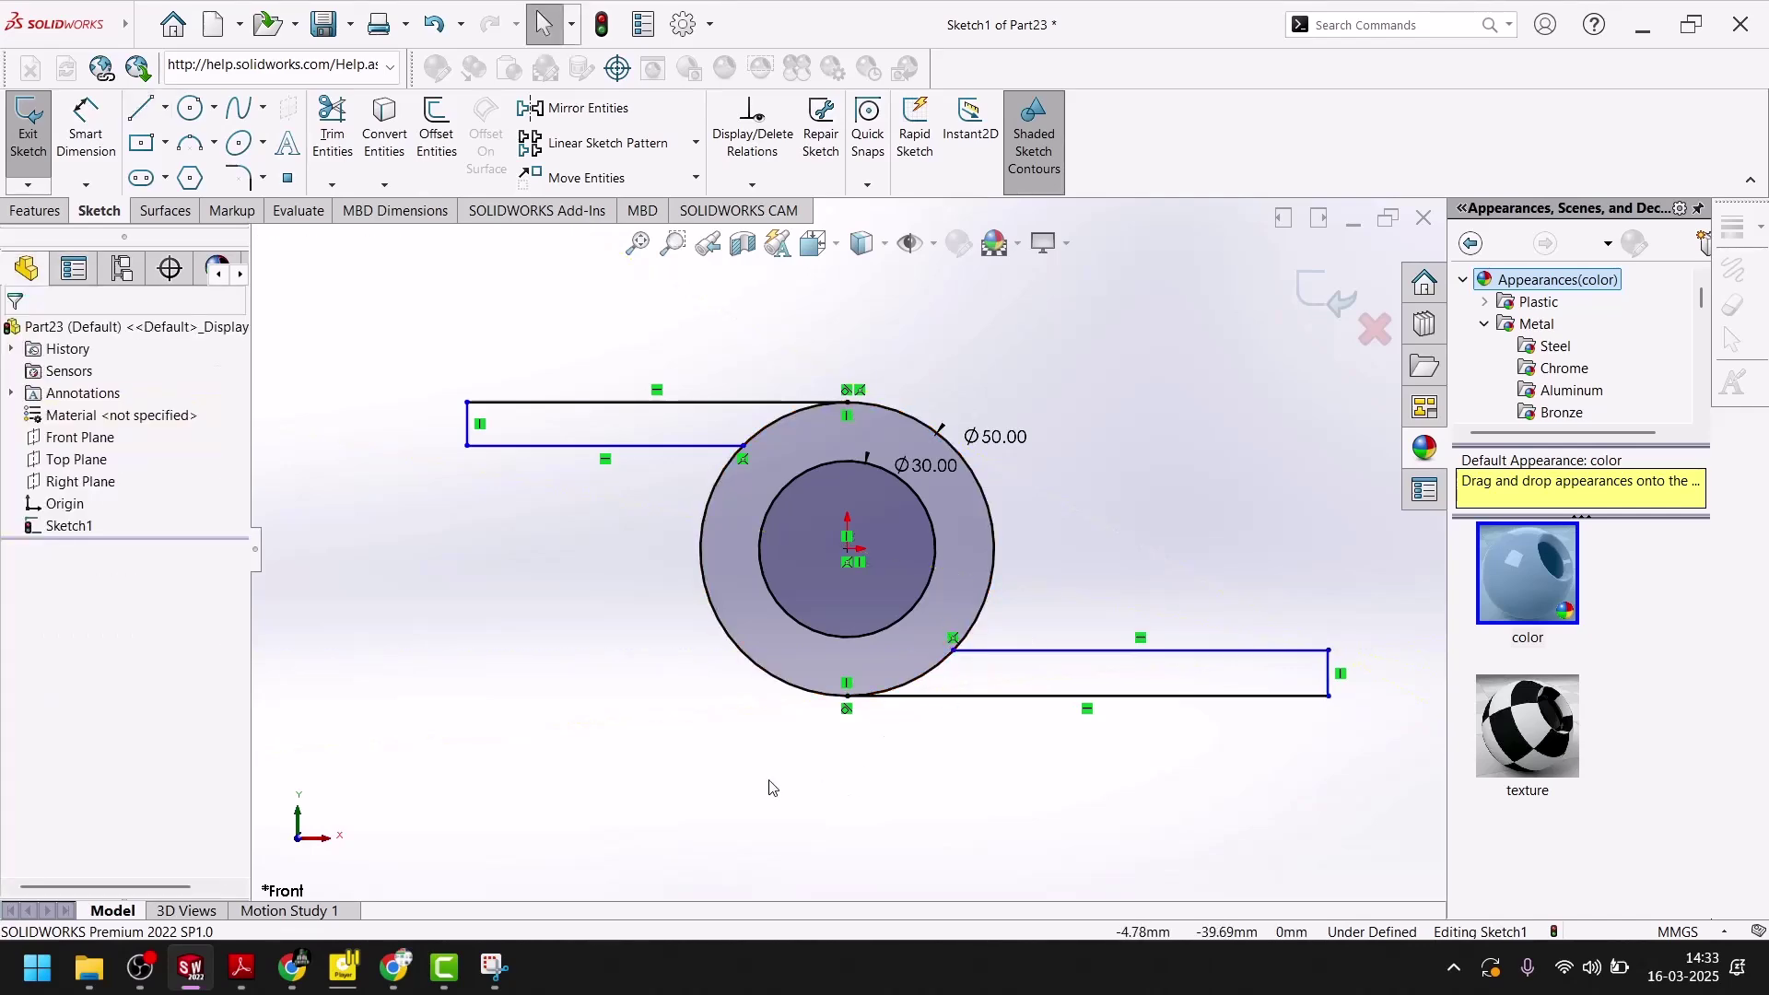
- Dimension the height of the upper-left arm's vertical end line to 10 mm, following the exercise drawing
left_click(257, 982)
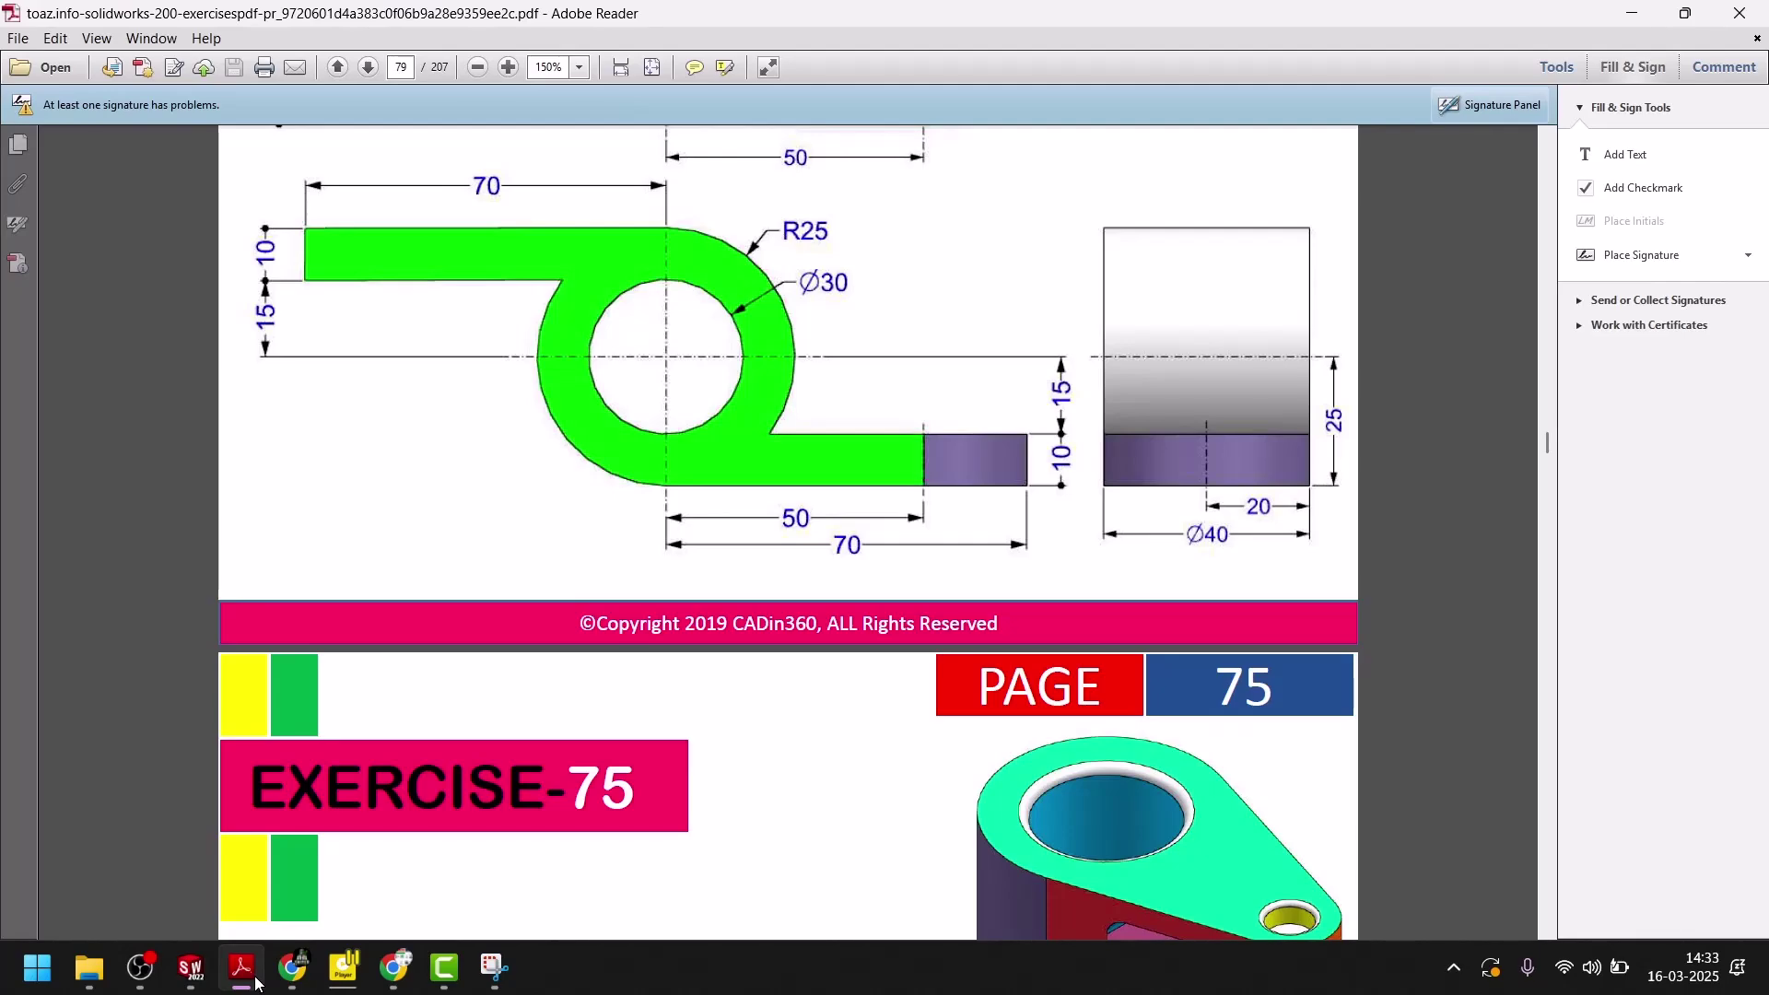
left_click(257, 982)
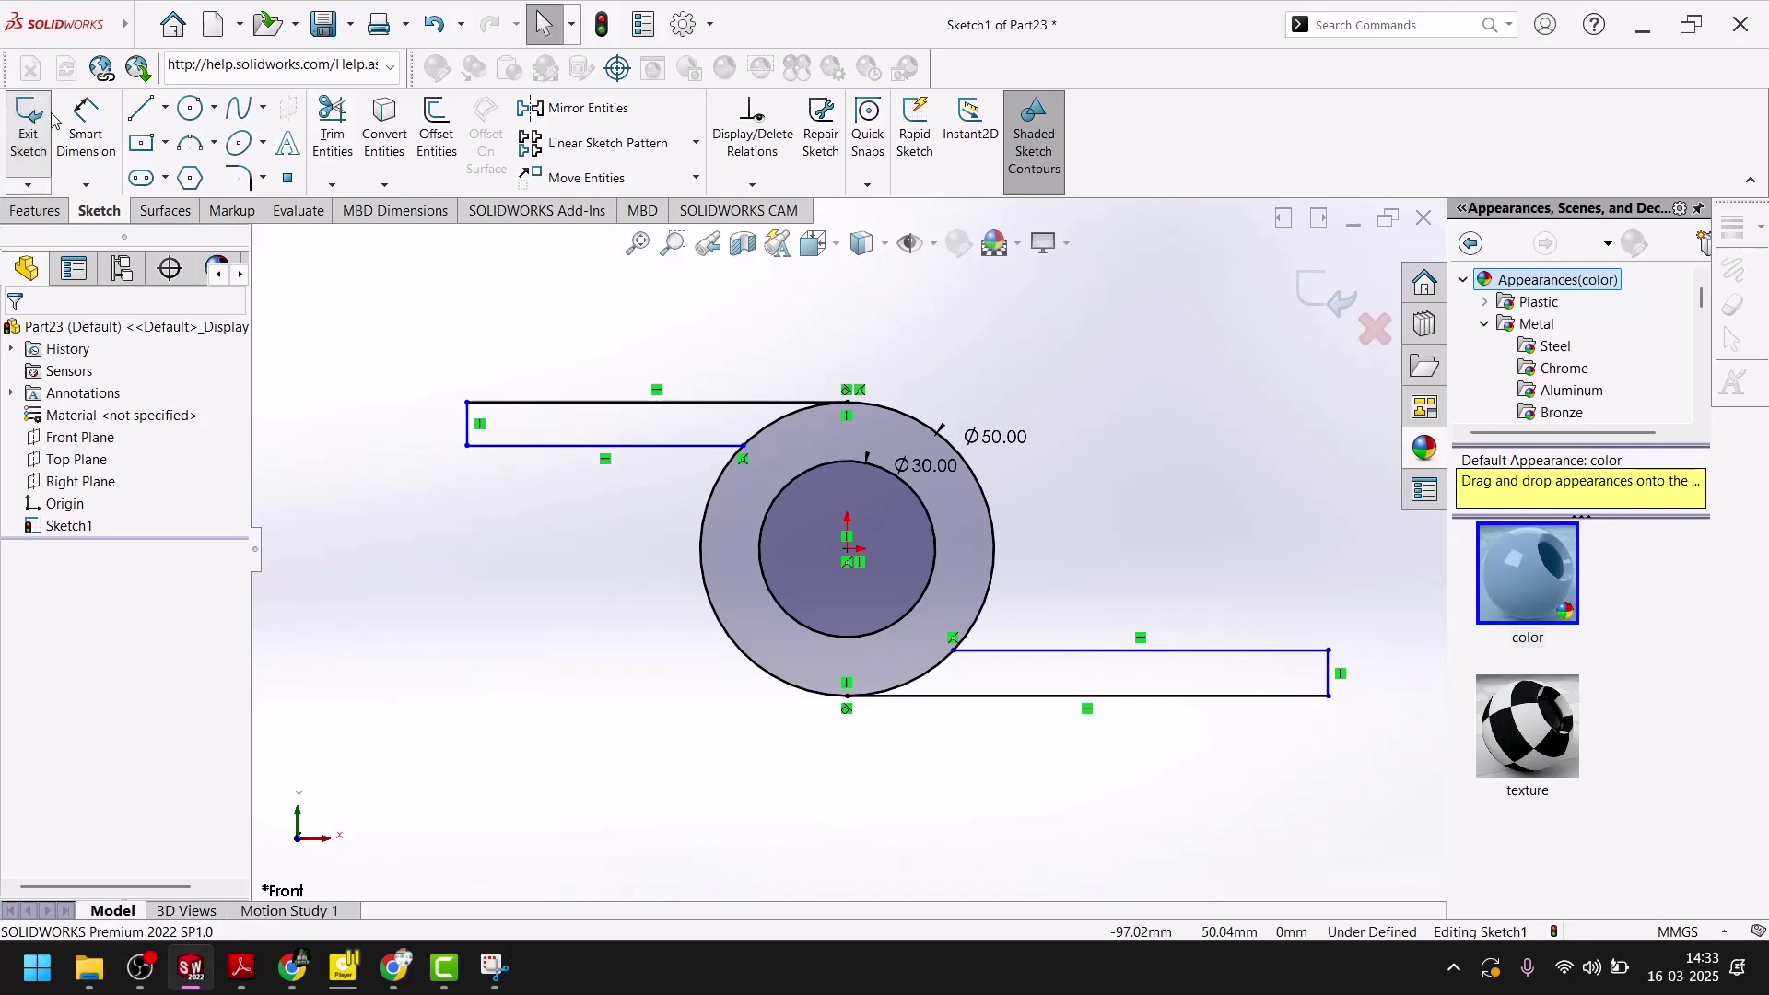
left_click(81, 148)
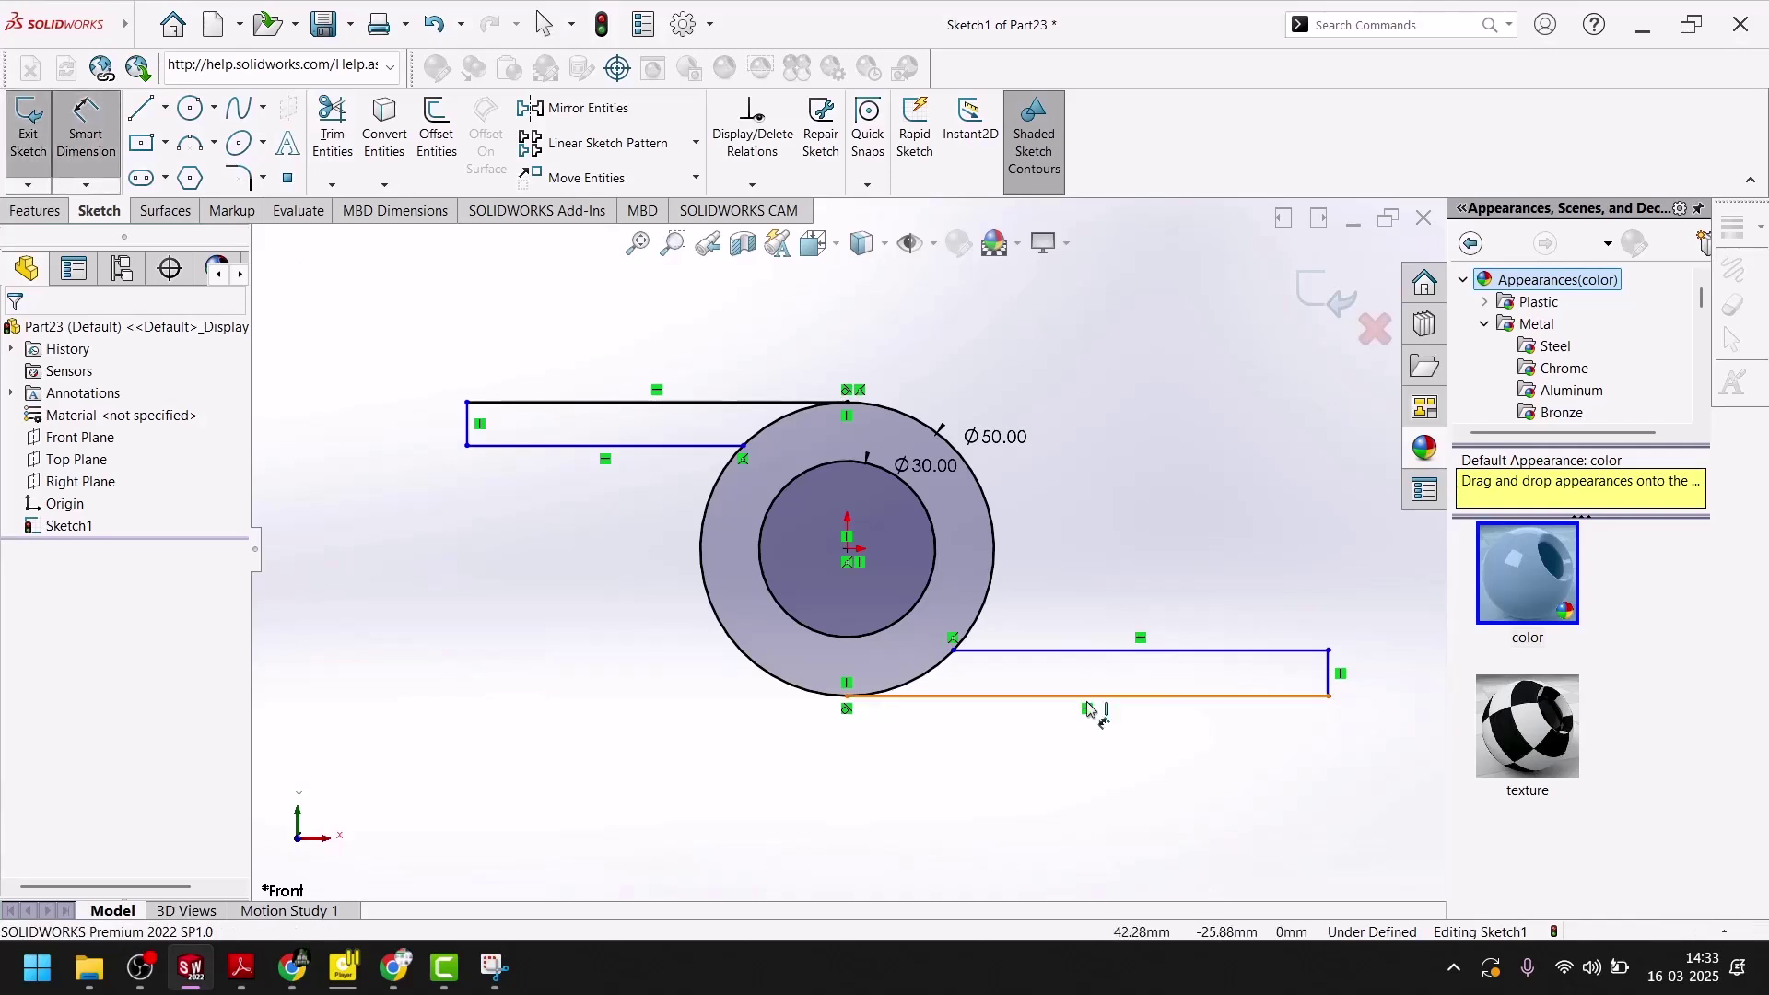
left_click(470, 433)
left_click(433, 447)
type("7")
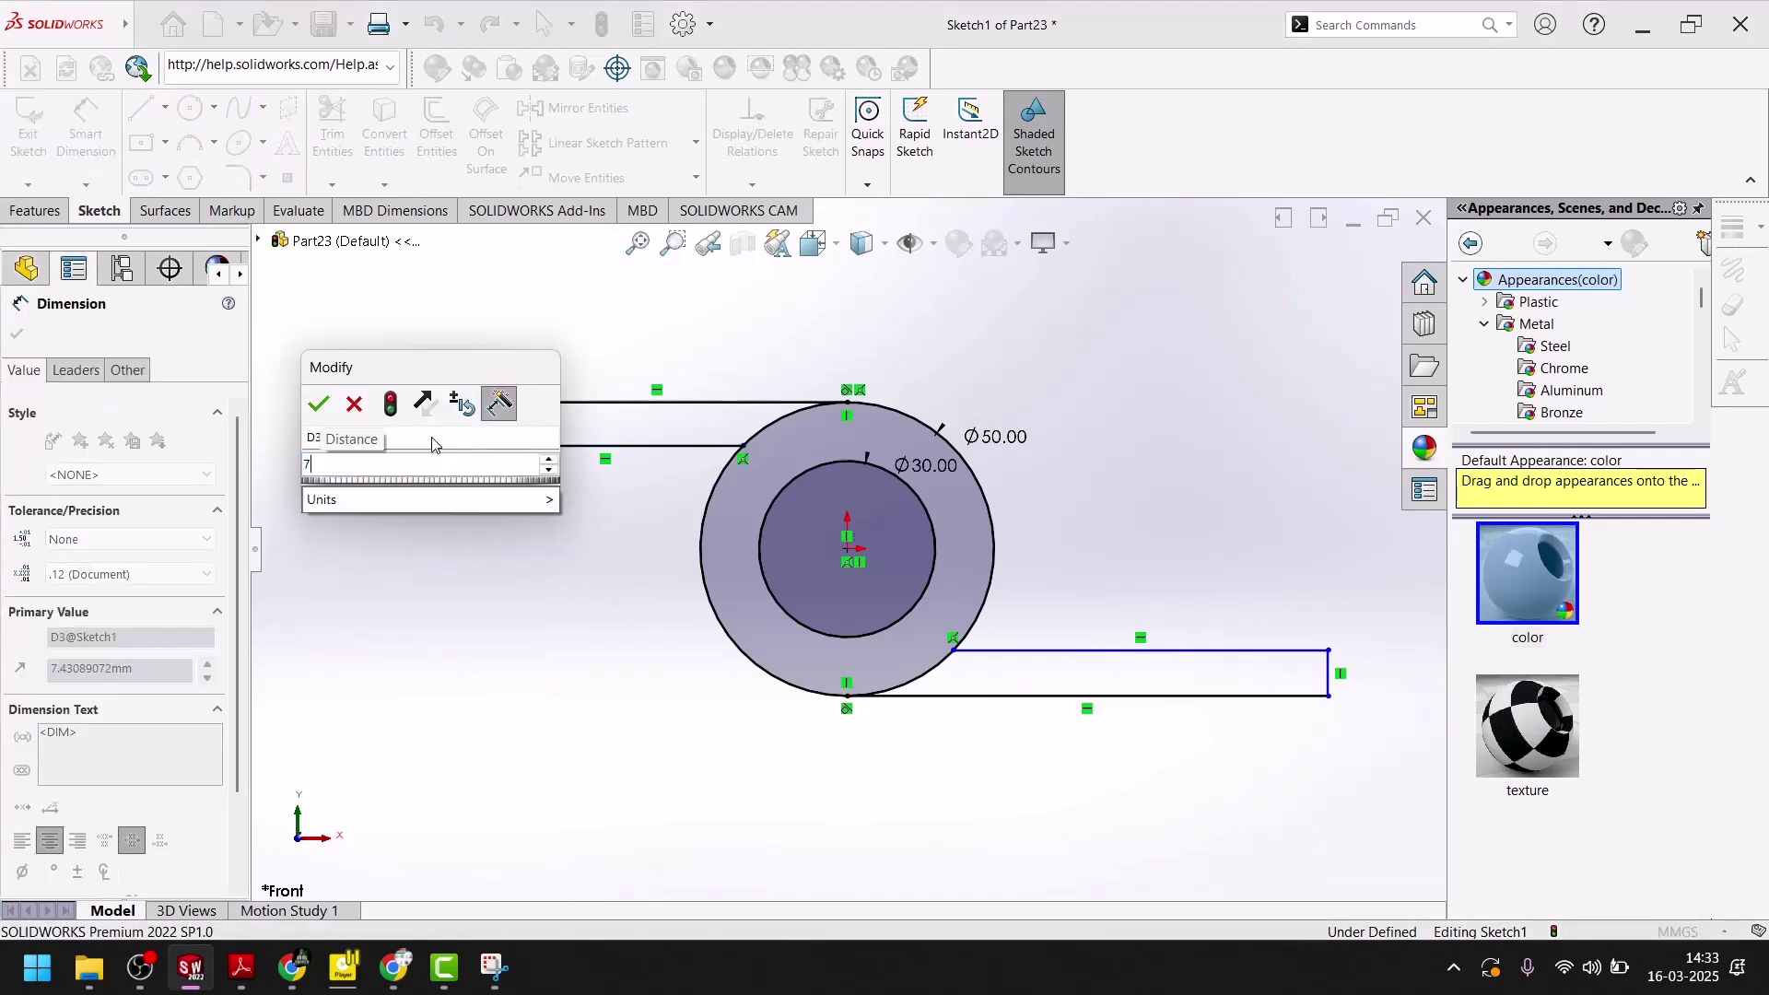
key("BackSpace")
type("10")
key("Return")
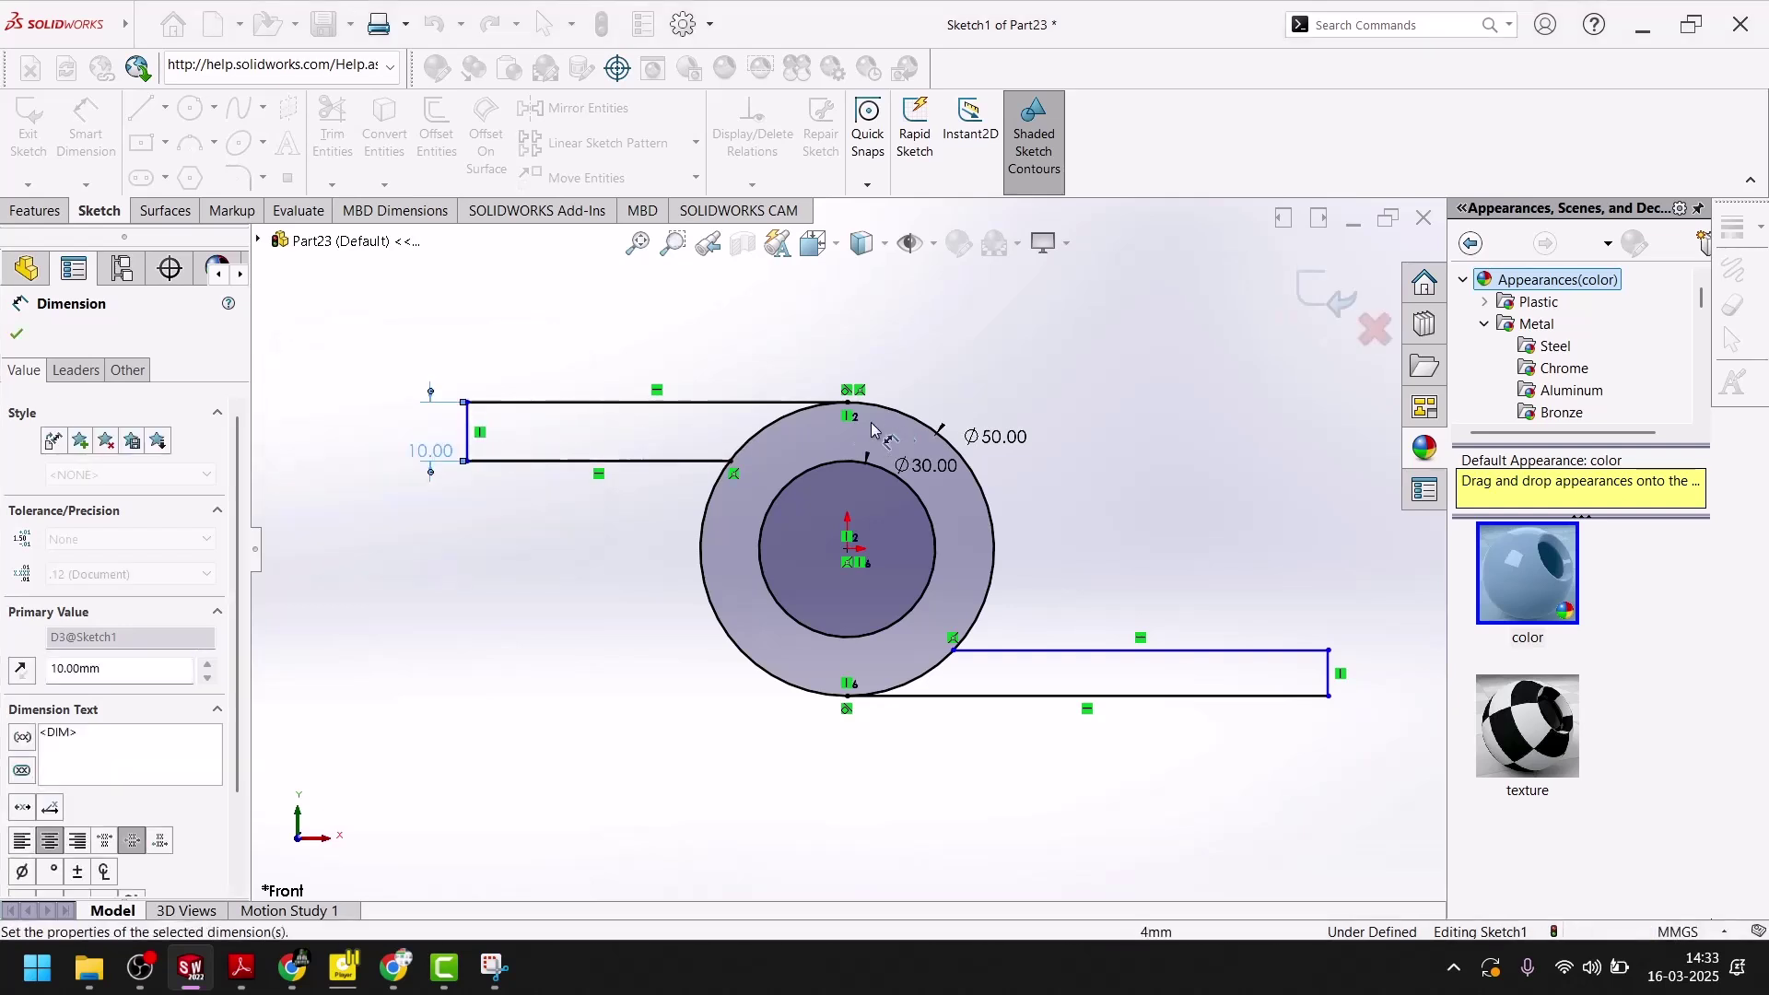
- Dimension the top line of the upper-left arm to a length of 70 mm
left_click(733, 402)
left_click(728, 347)
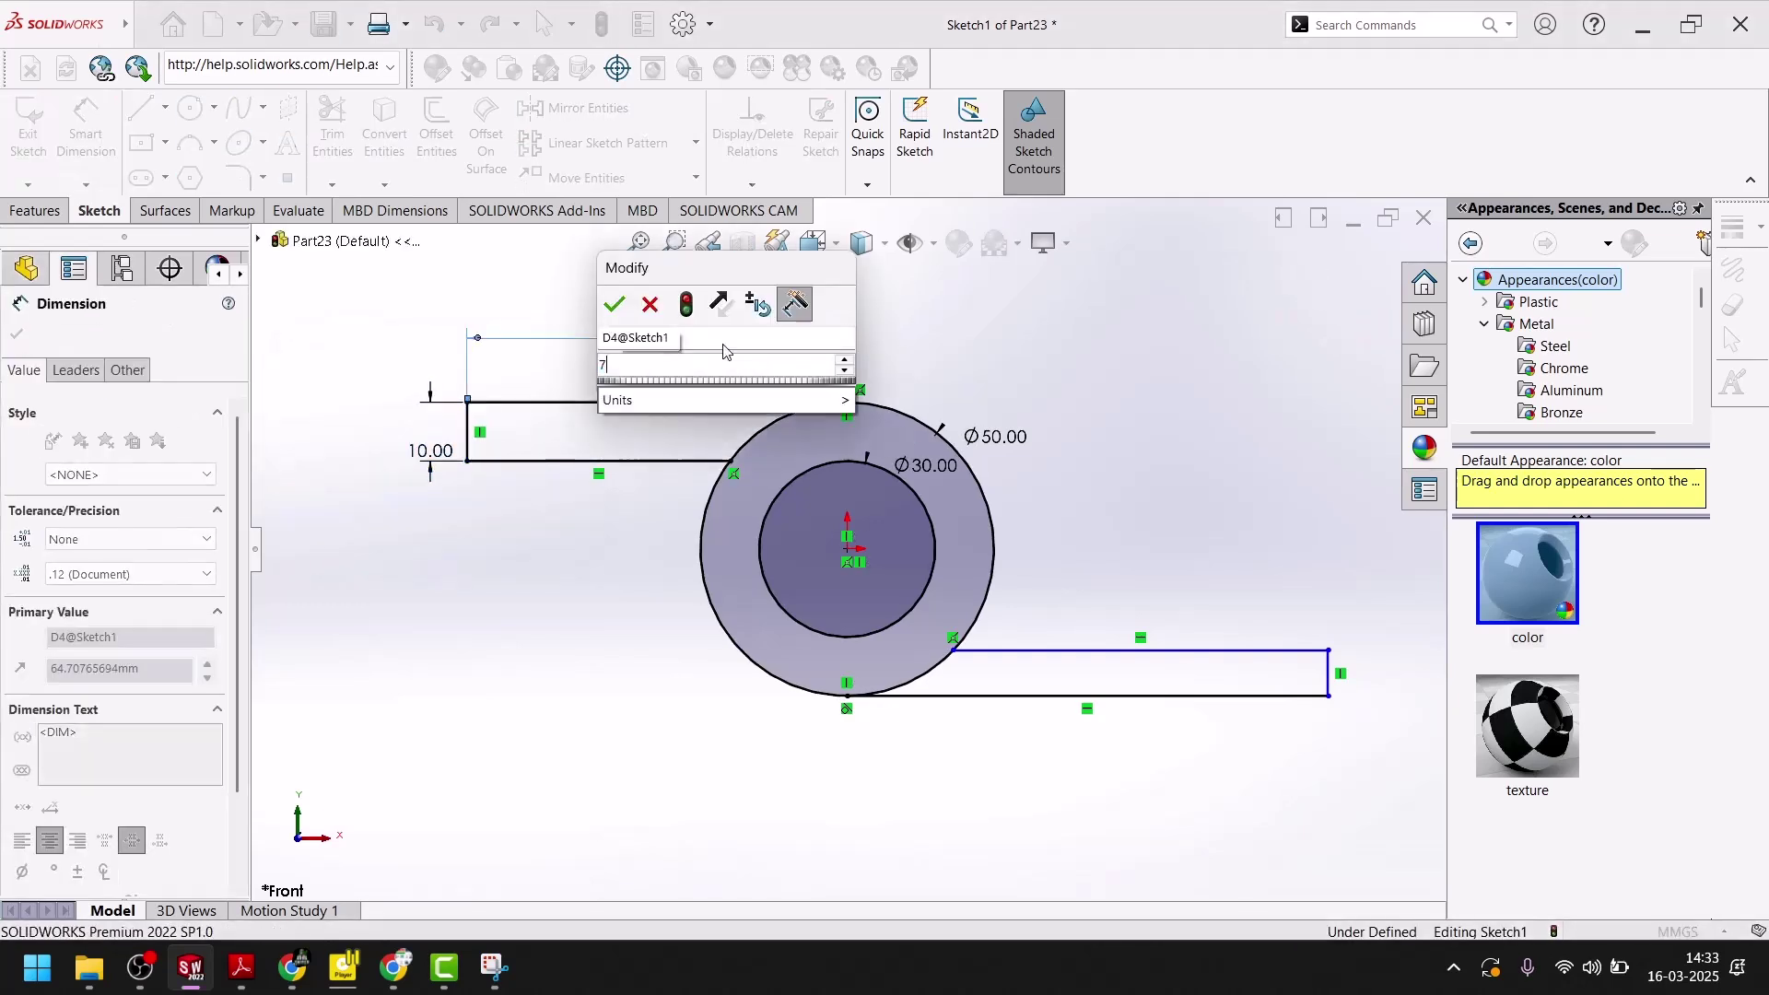
type("70")
key("Return")
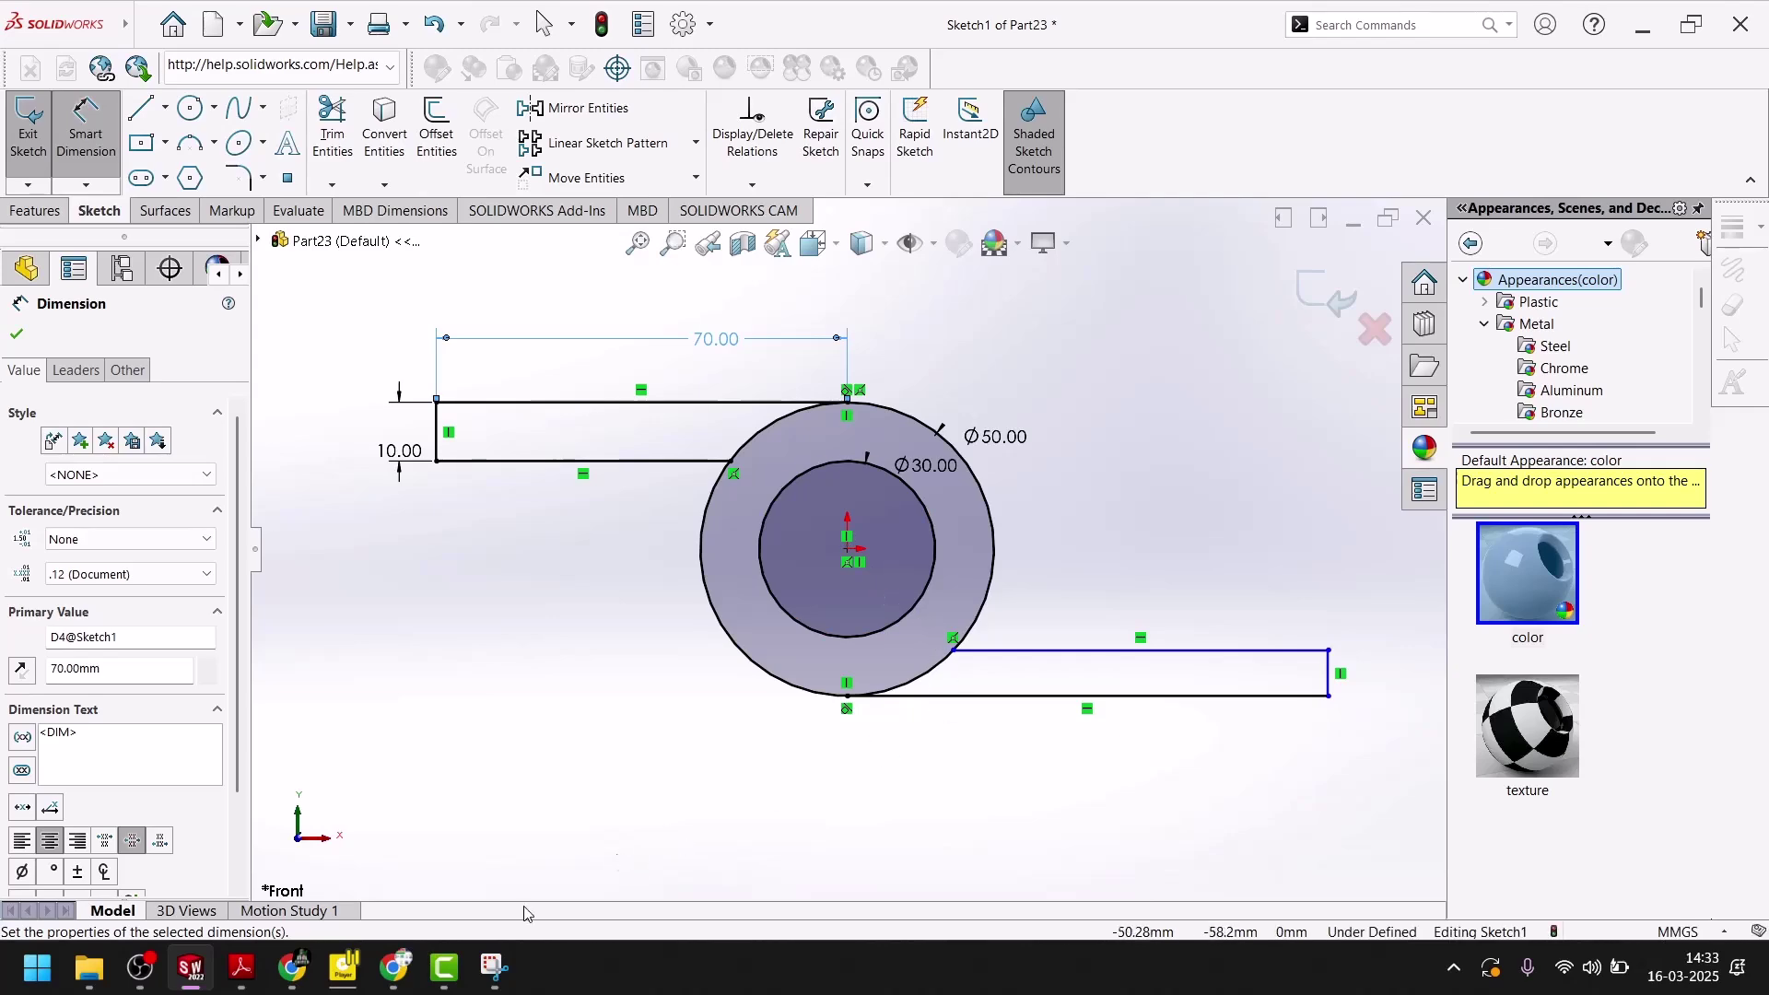
- Dimension the bottom line of the lower-right arm to a length of 70 mm, following the exercise drawing
left_click(258, 969)
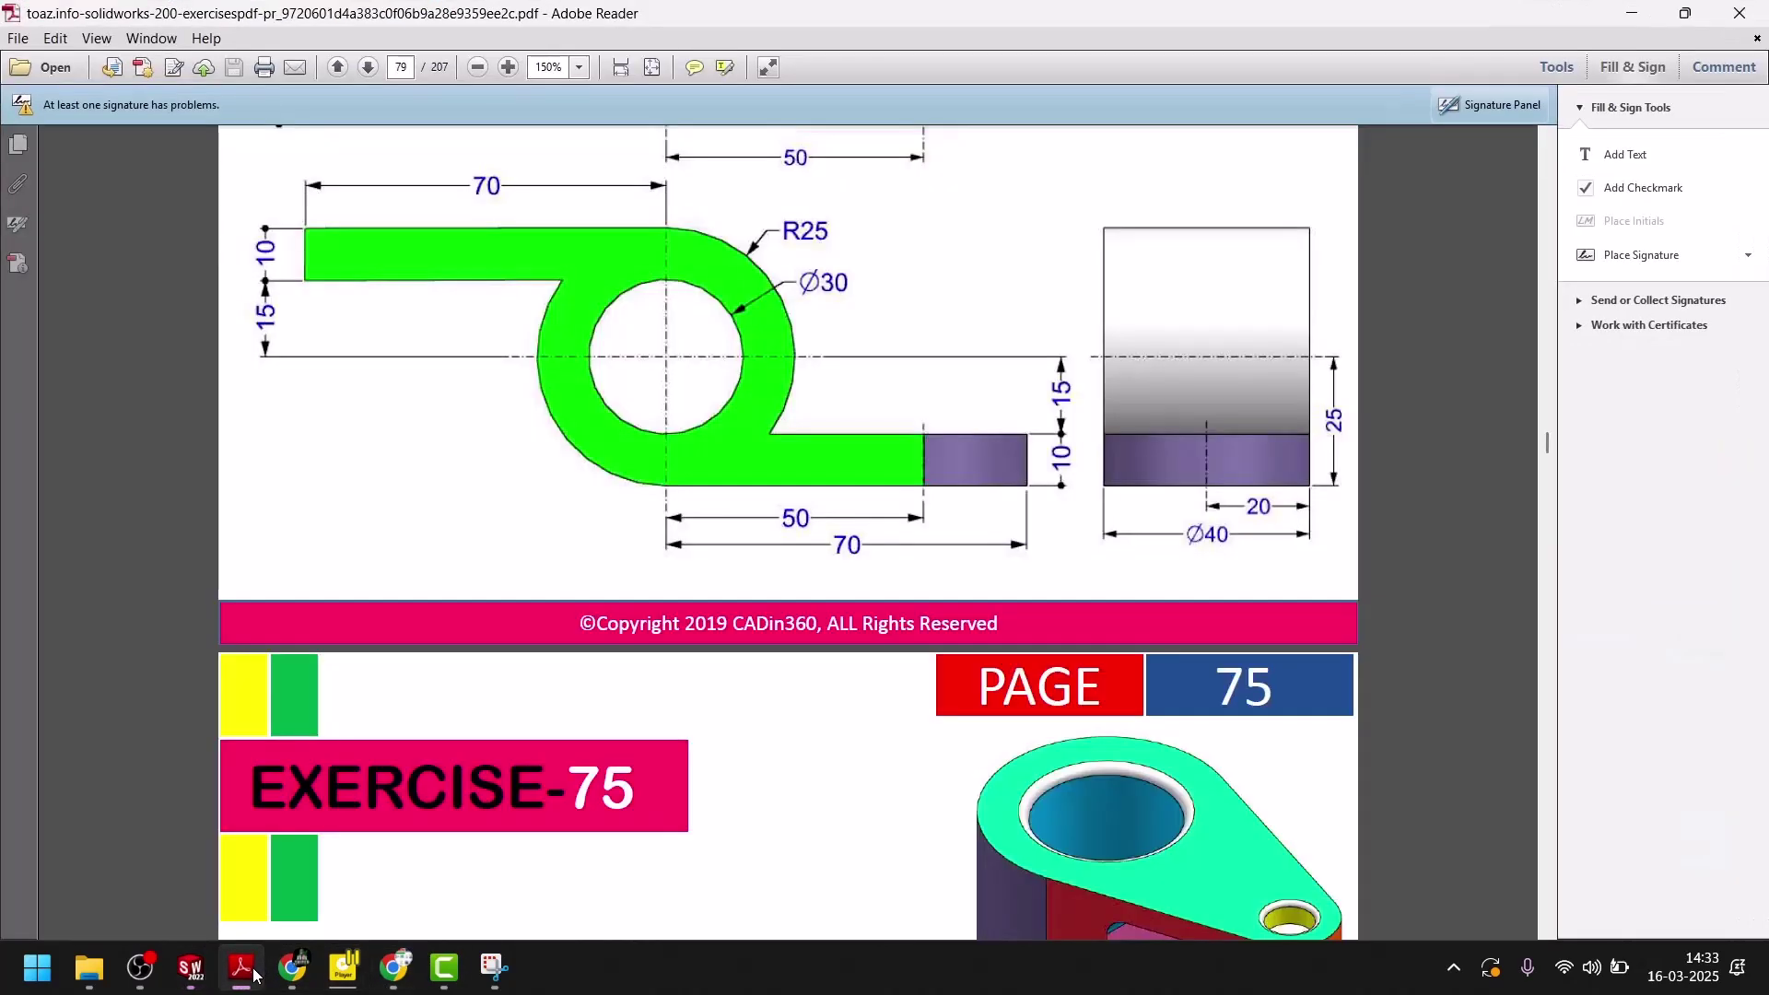
left_click(256, 975)
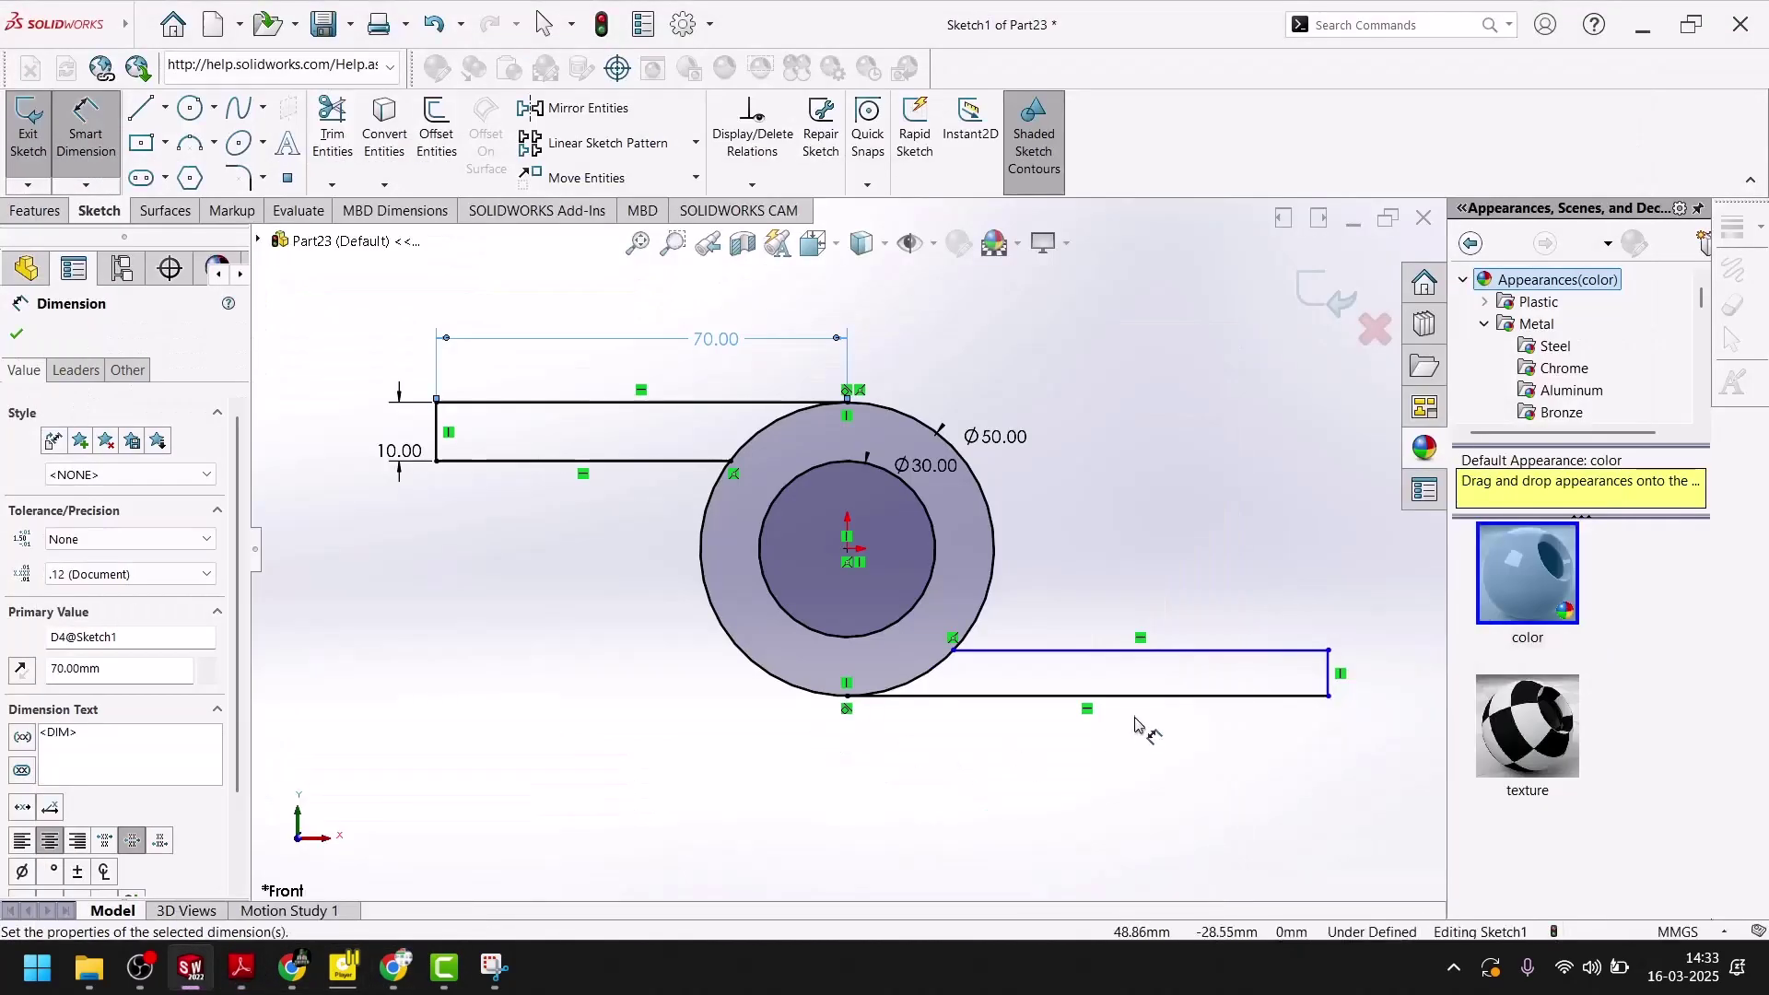
left_click(1087, 695)
left_click(1133, 744)
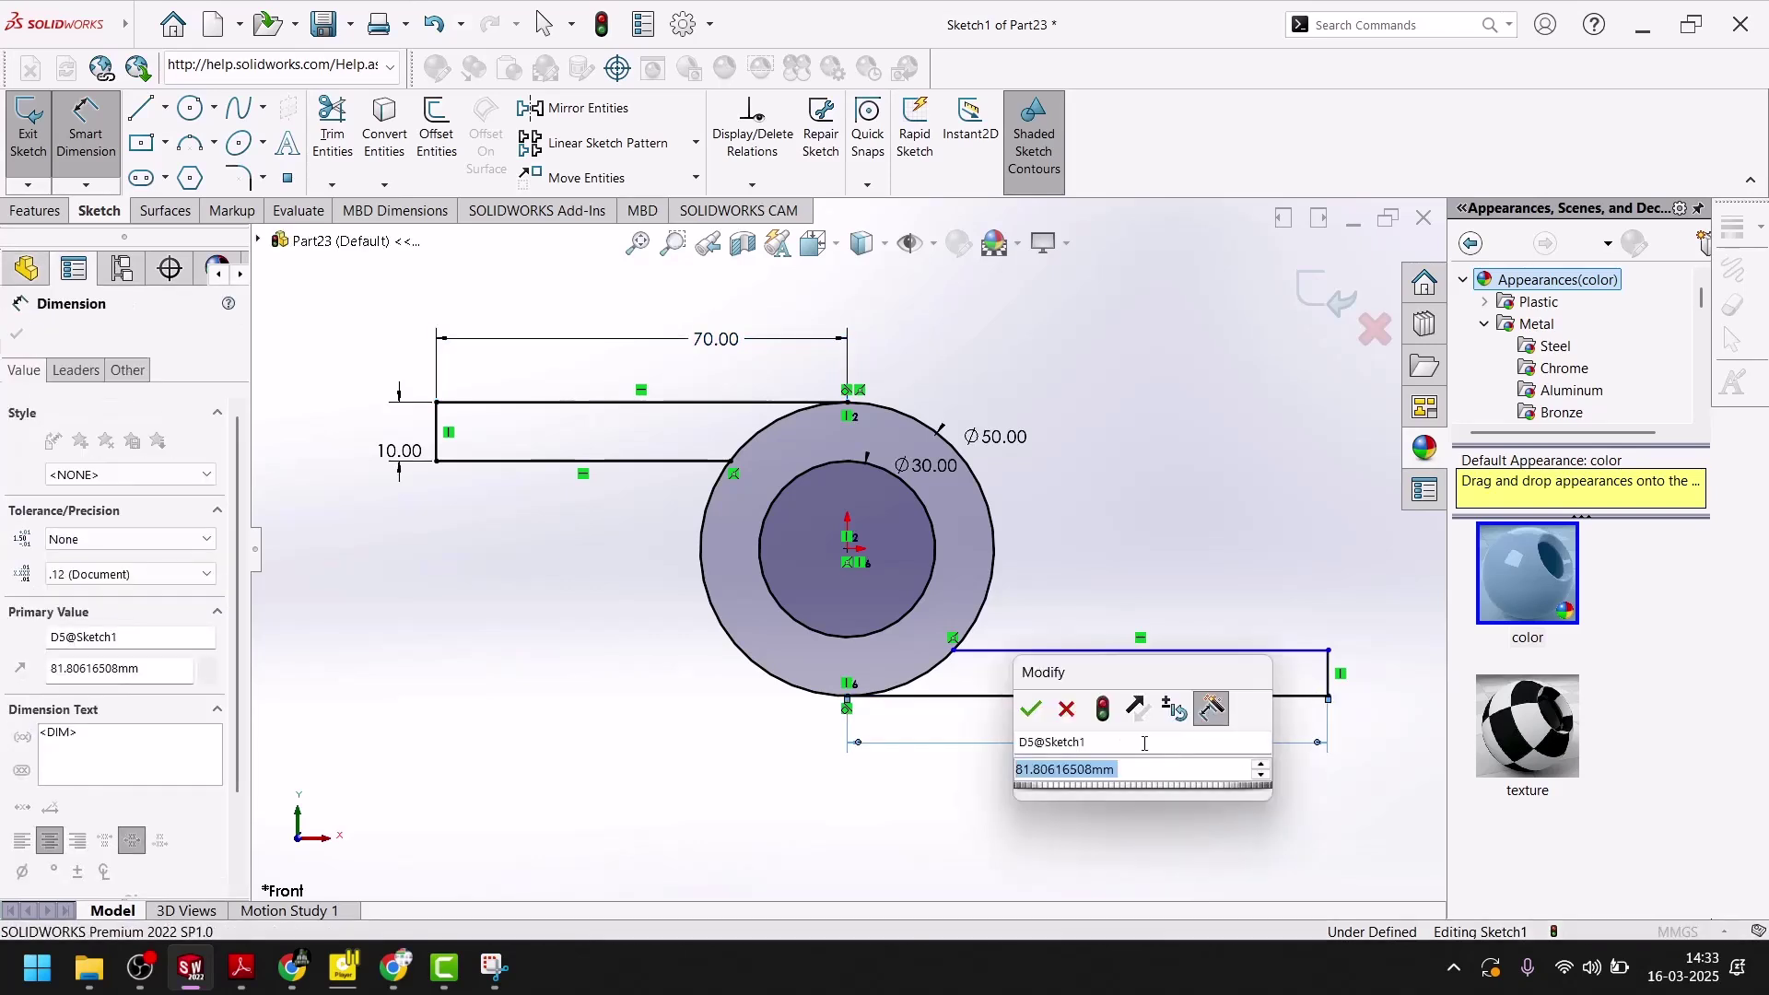
type("70")
key("Return")
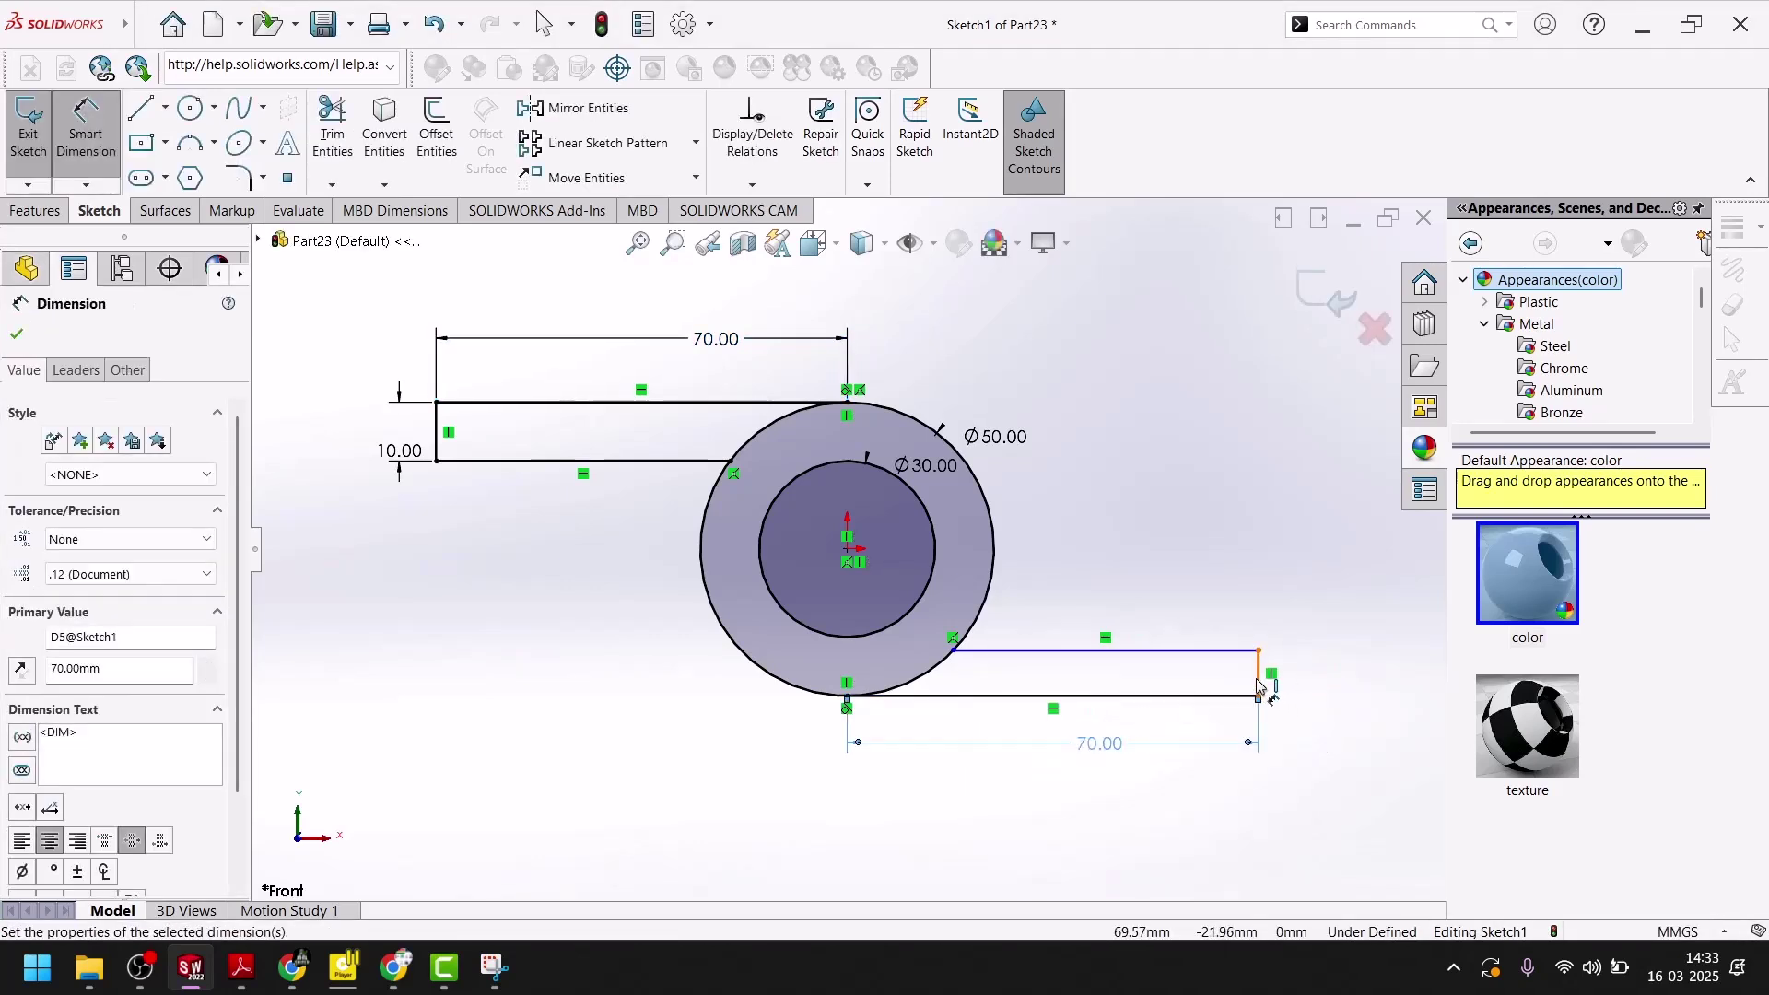
- Dimension the height of the lower-right arm's vertical end line to 10 mm and finish dimensioning
left_click(1259, 677)
left_click(1319, 677)
type("10")
key("Return")
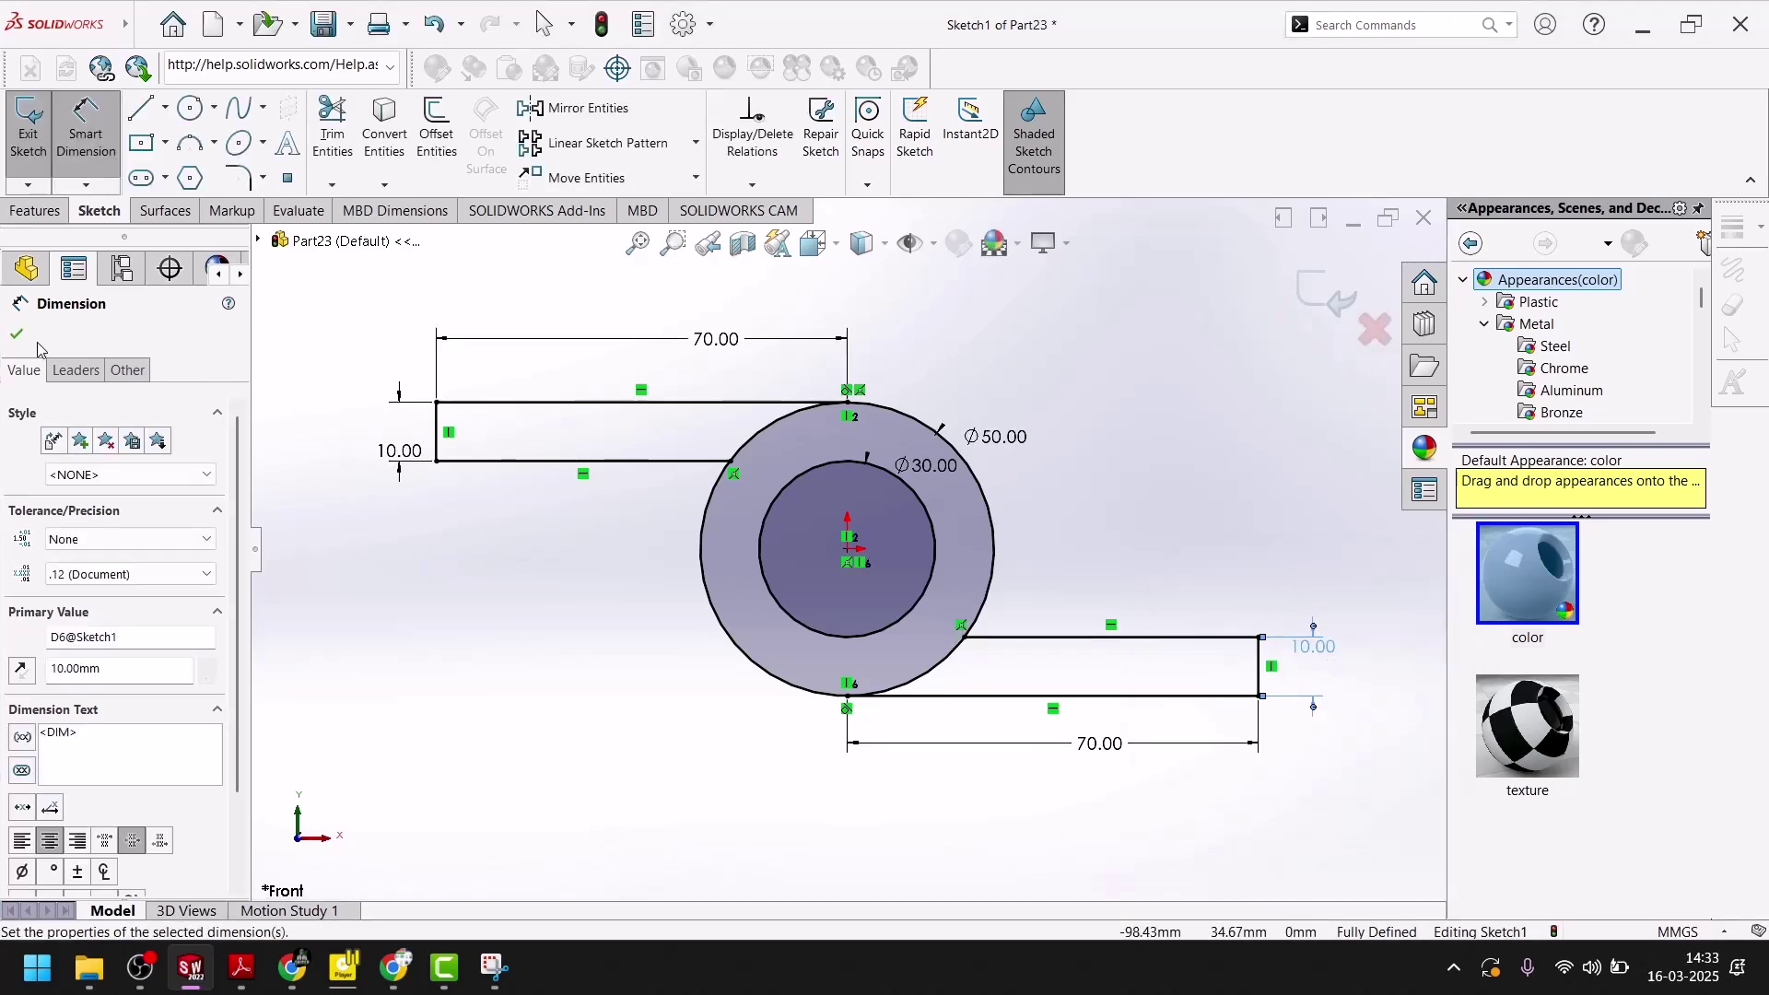
left_click(18, 335)
- Trim the outer circle's arcs inside both arms so ring and arms form one profile, and exit the sketch
left_click(333, 129)
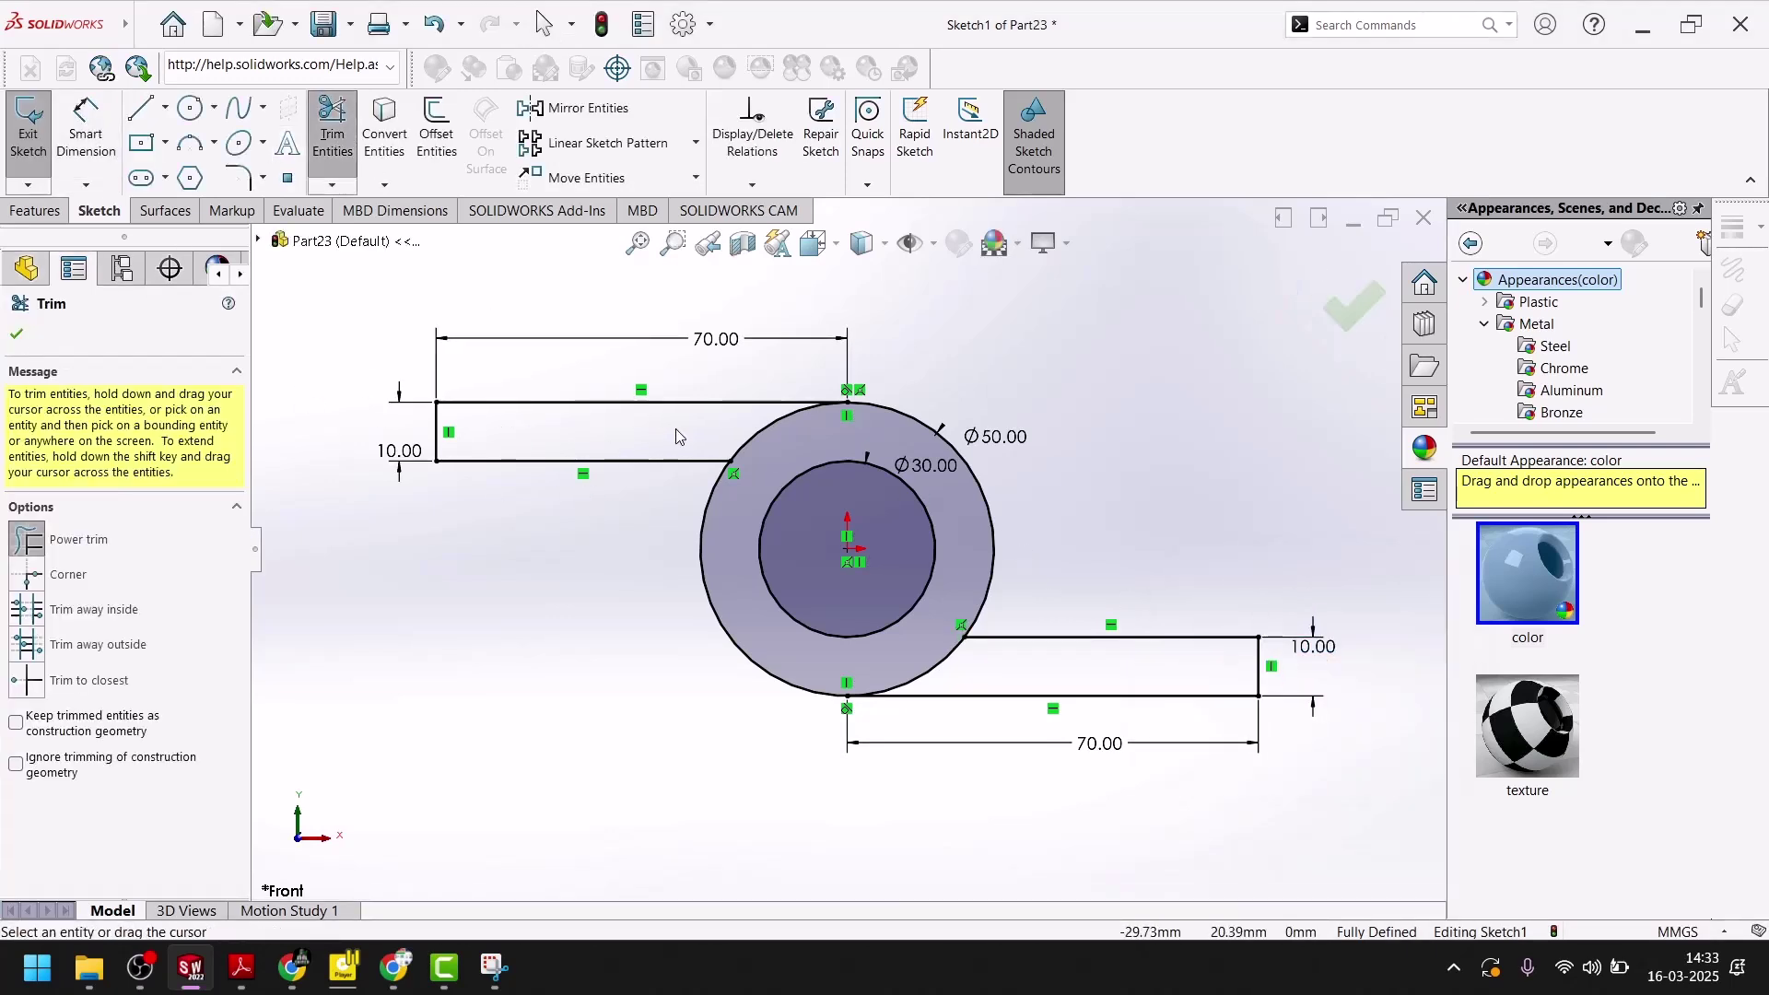
left_click_drag(730, 435, 960, 671)
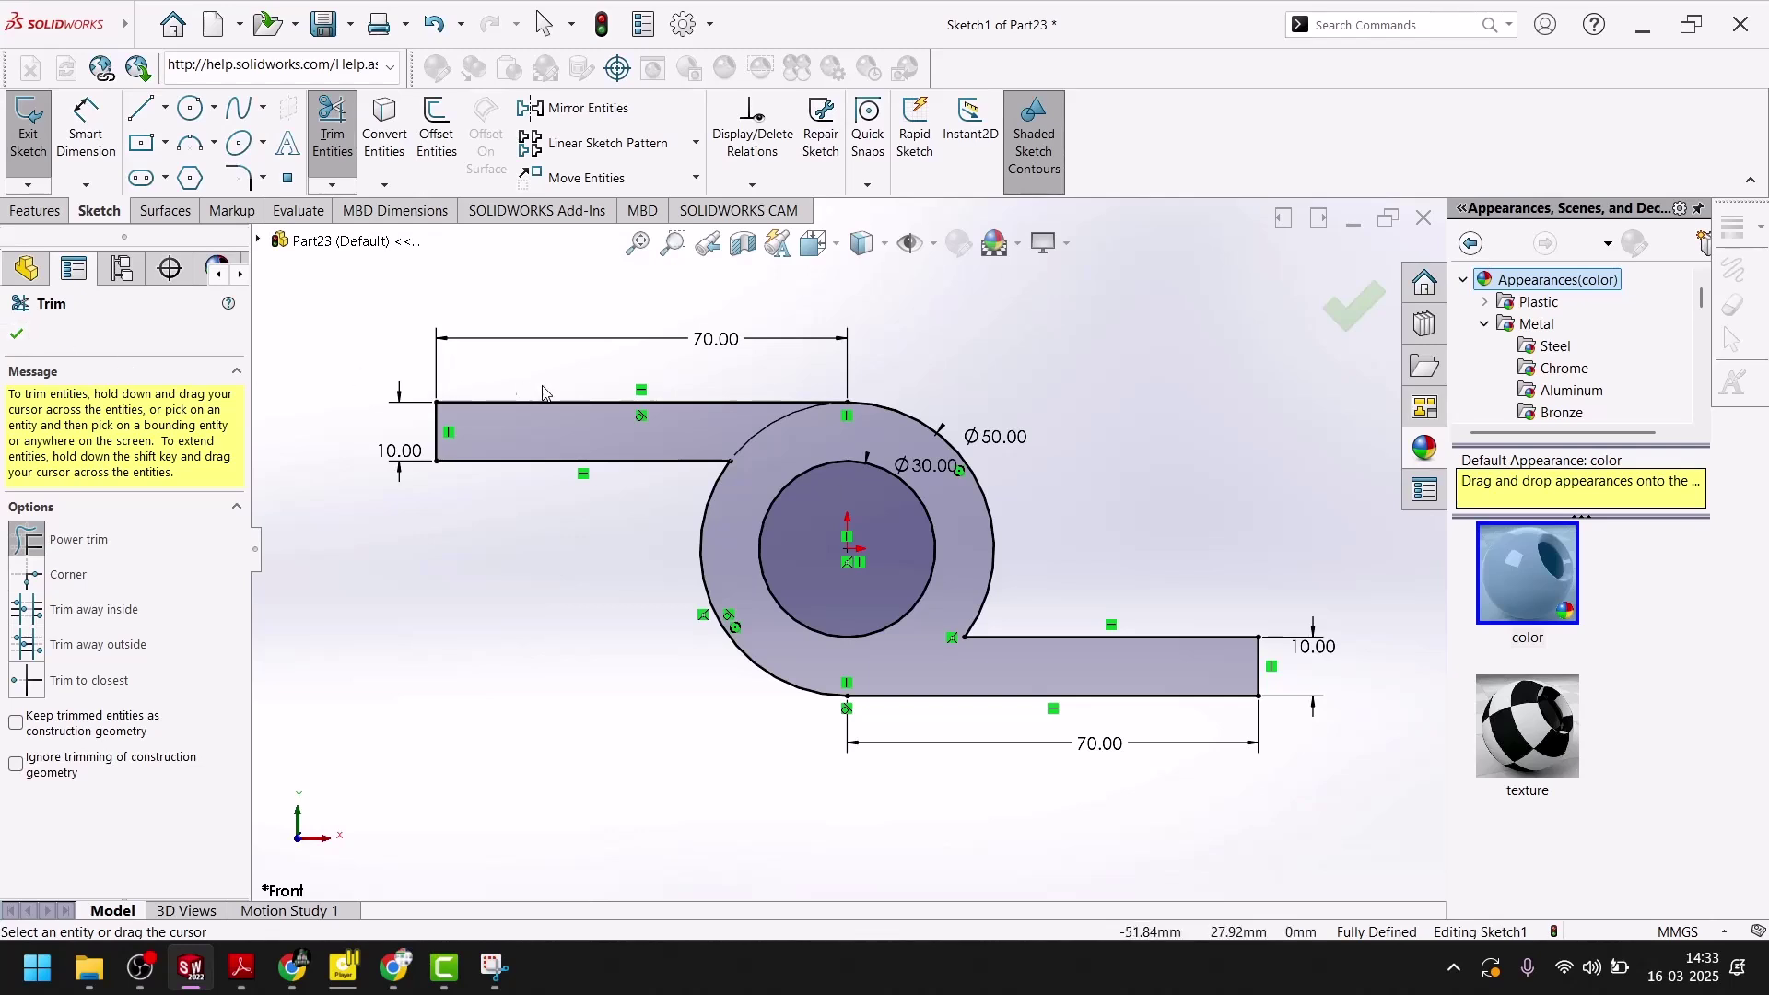
left_click(19, 333)
left_click(1323, 297)
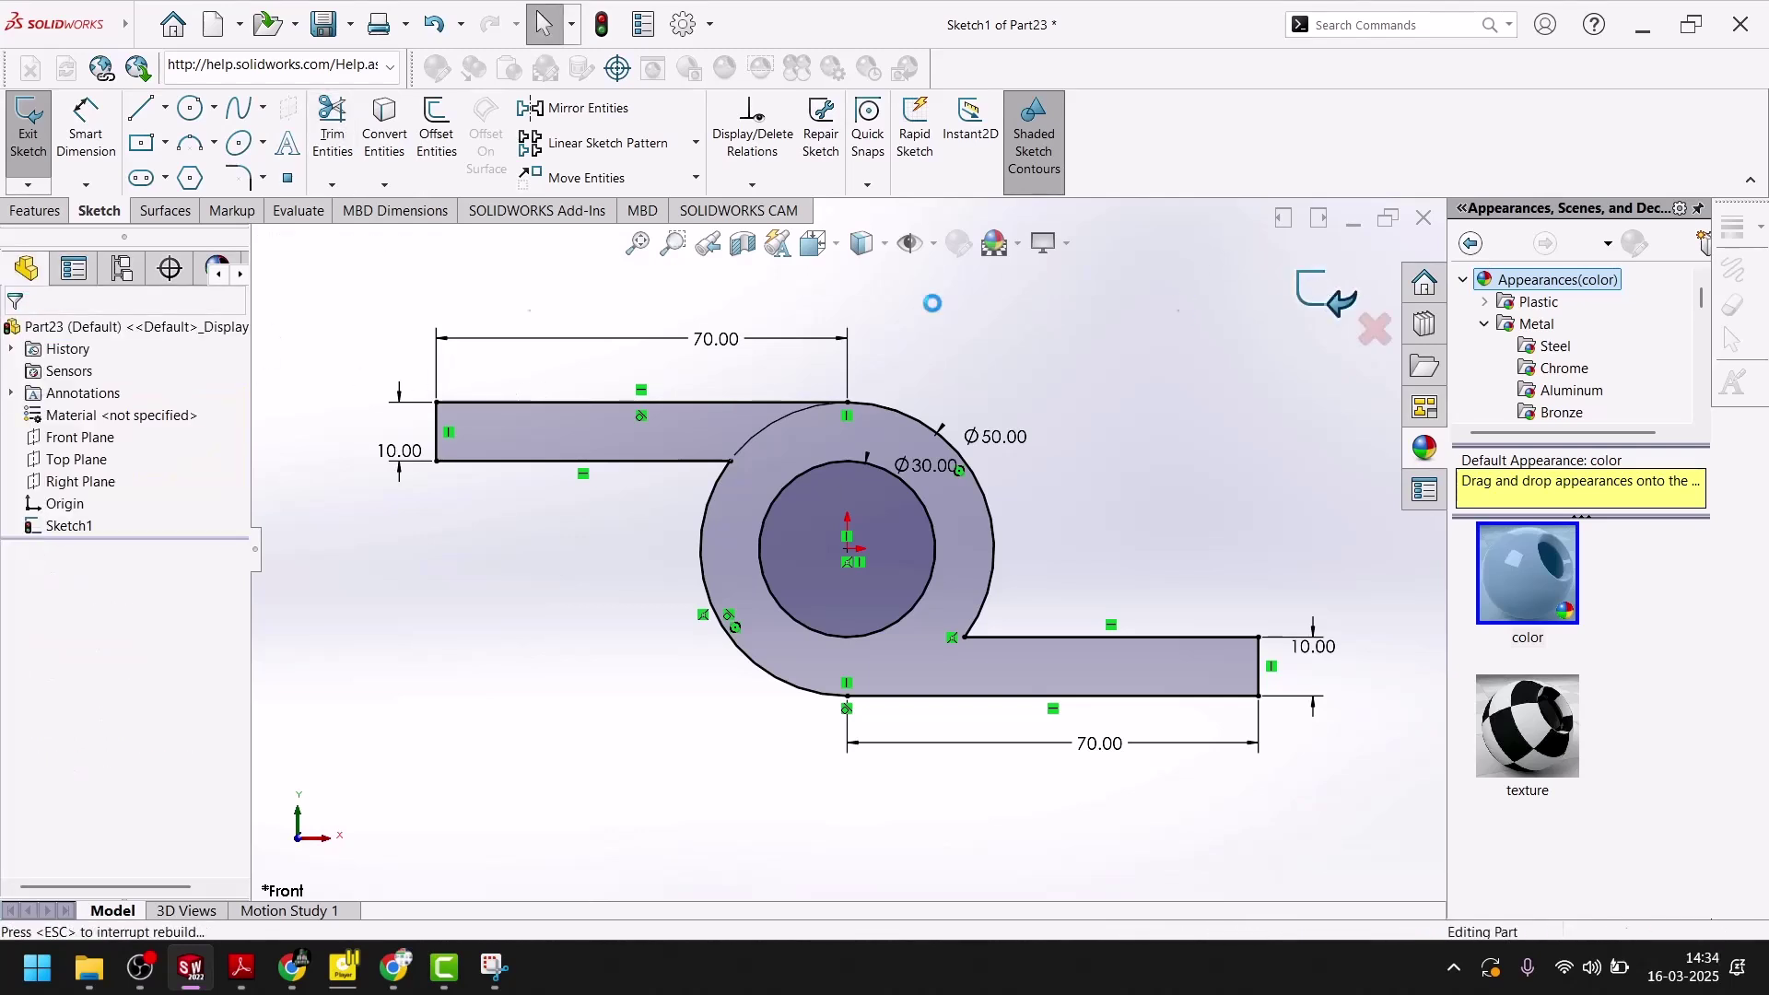
- Extrude the ring-and-arms profile to a blind depth of 40 mm, following the exercise drawing's top view
left_click(28, 140)
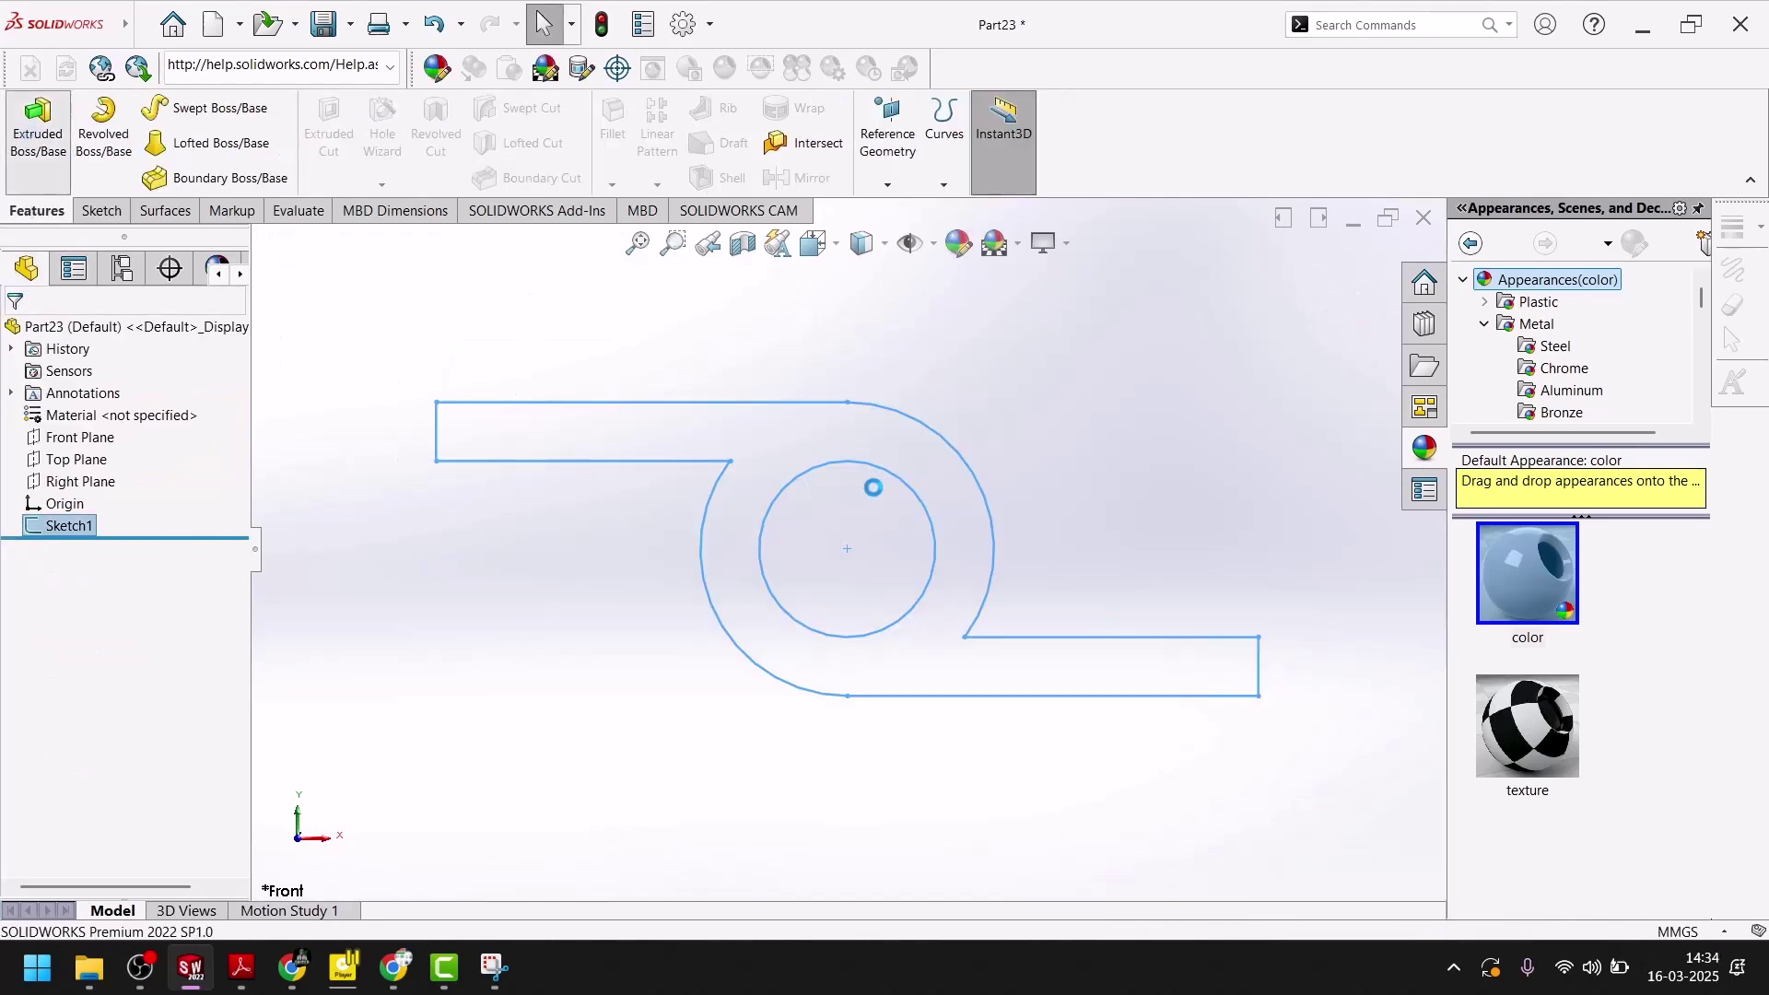
left_click(239, 977)
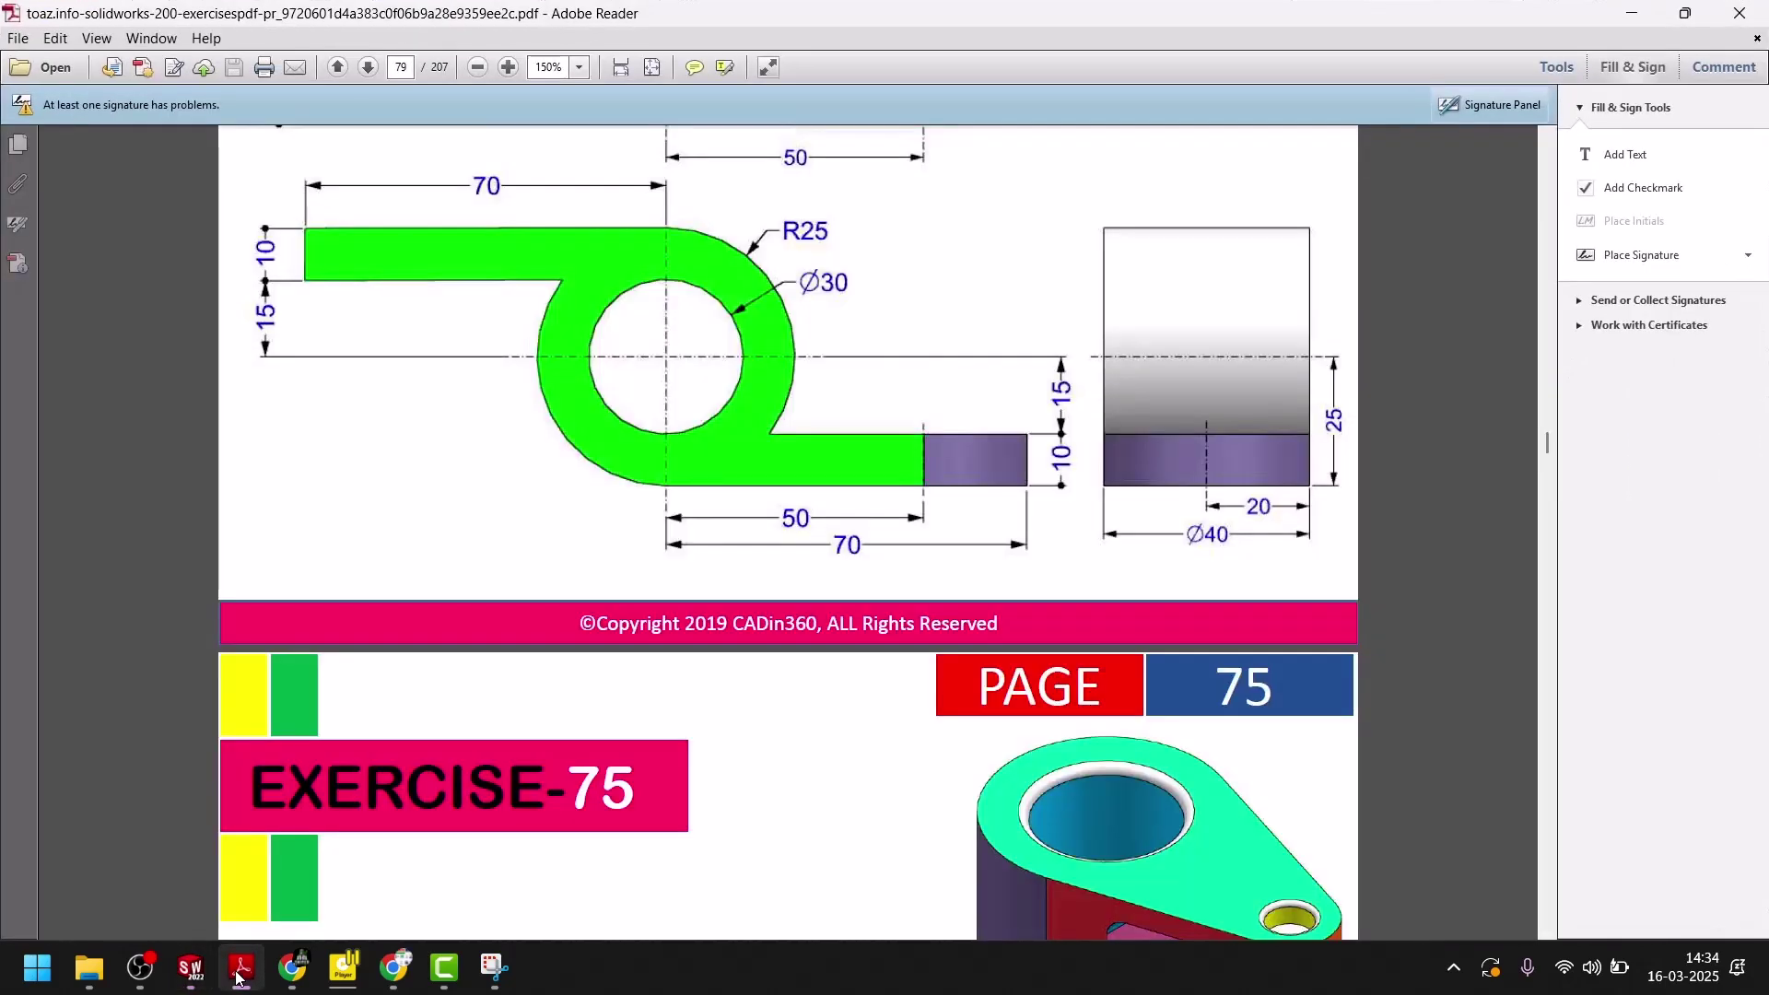
scroll(688, 550, "up", 3)
scroll(819, 435, "up", 6)
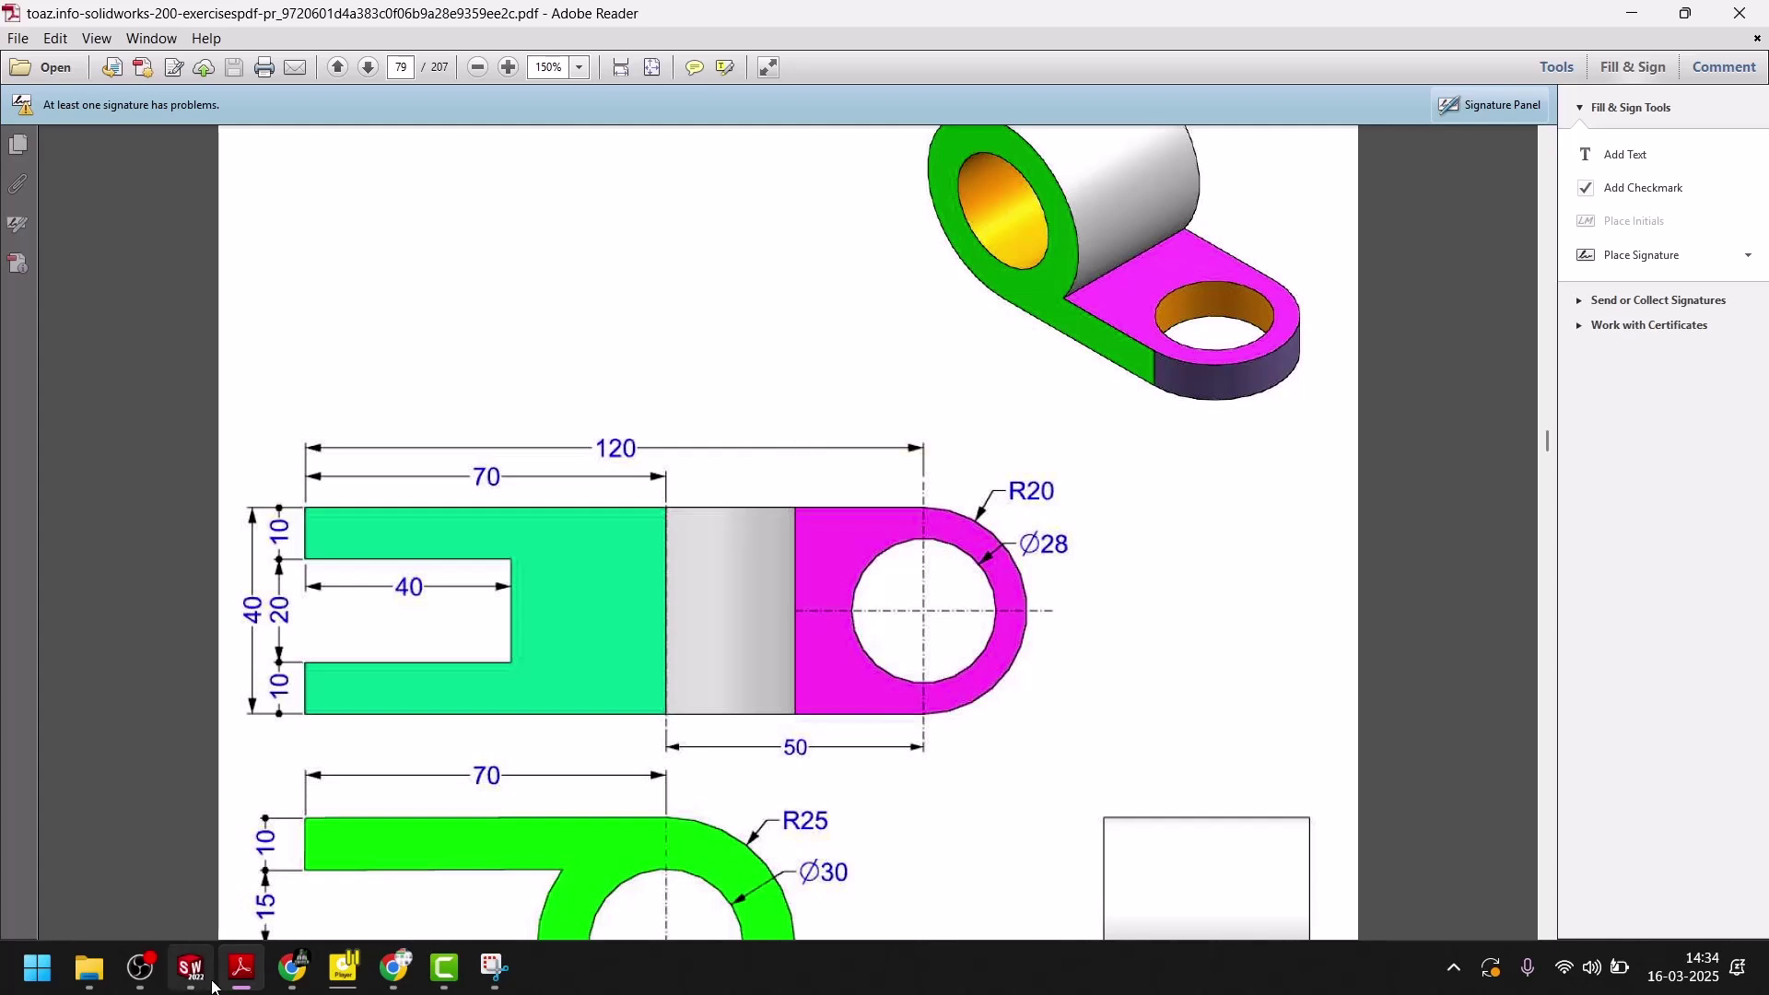
left_click(242, 983)
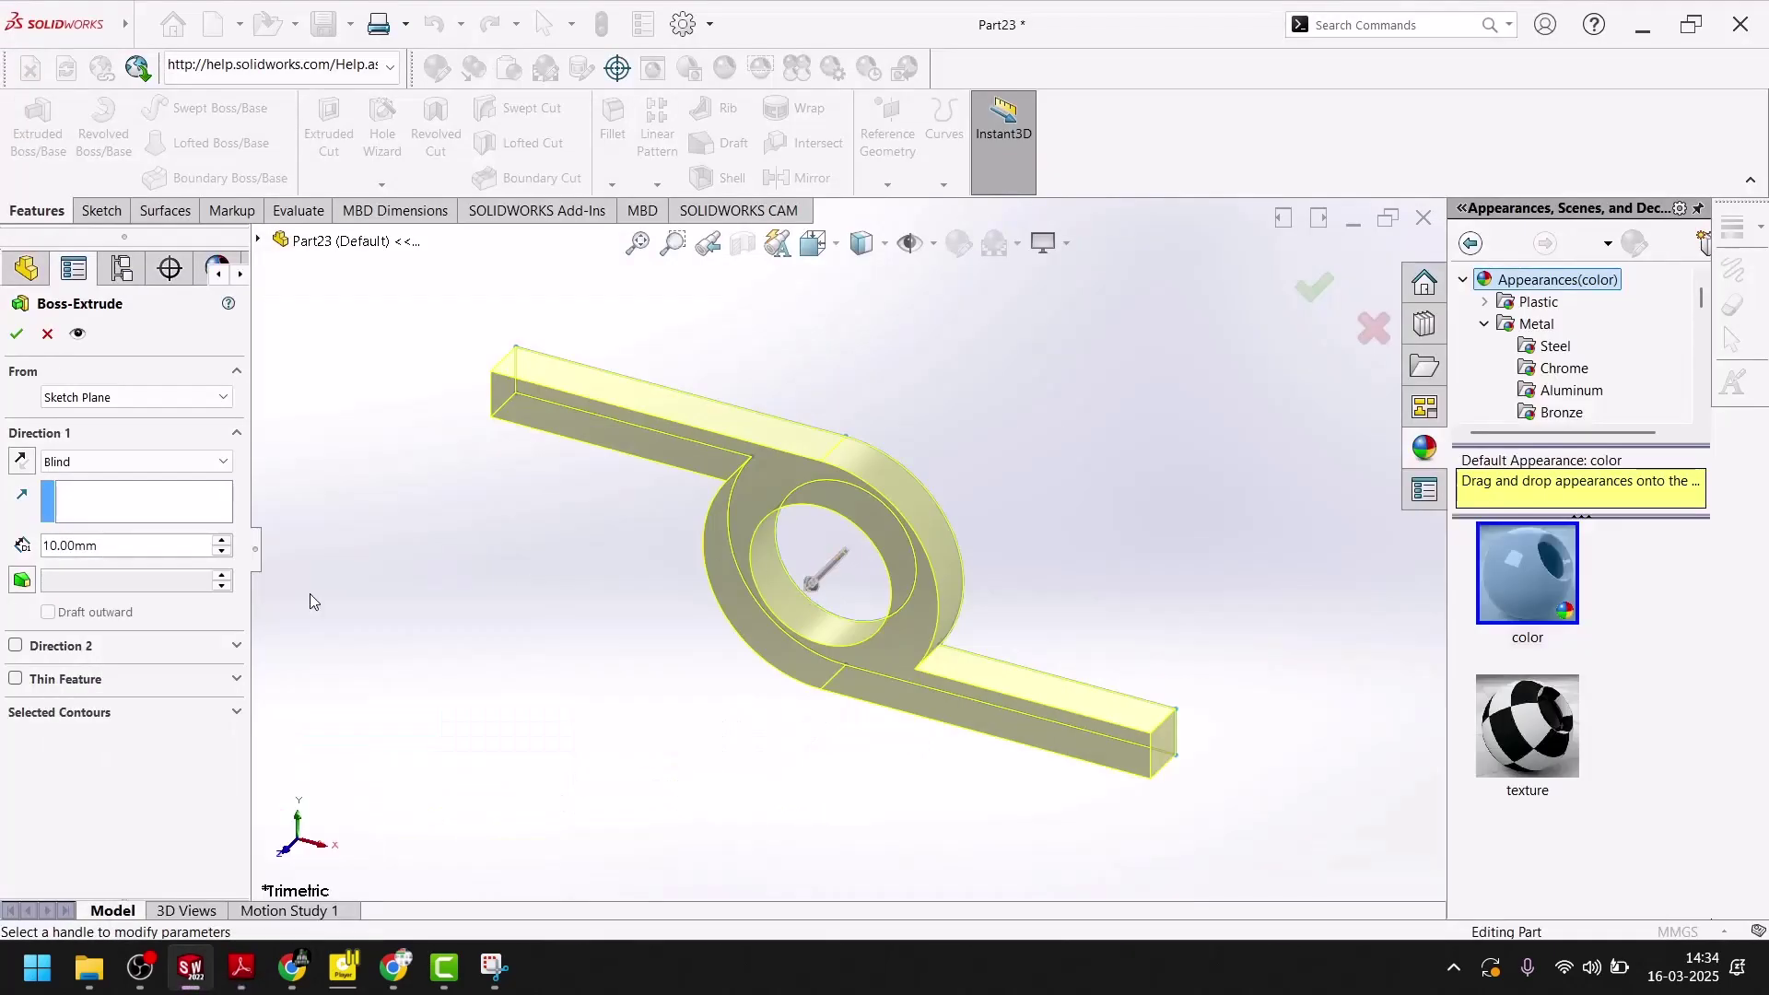
left_click(221, 540)
left_click(220, 541)
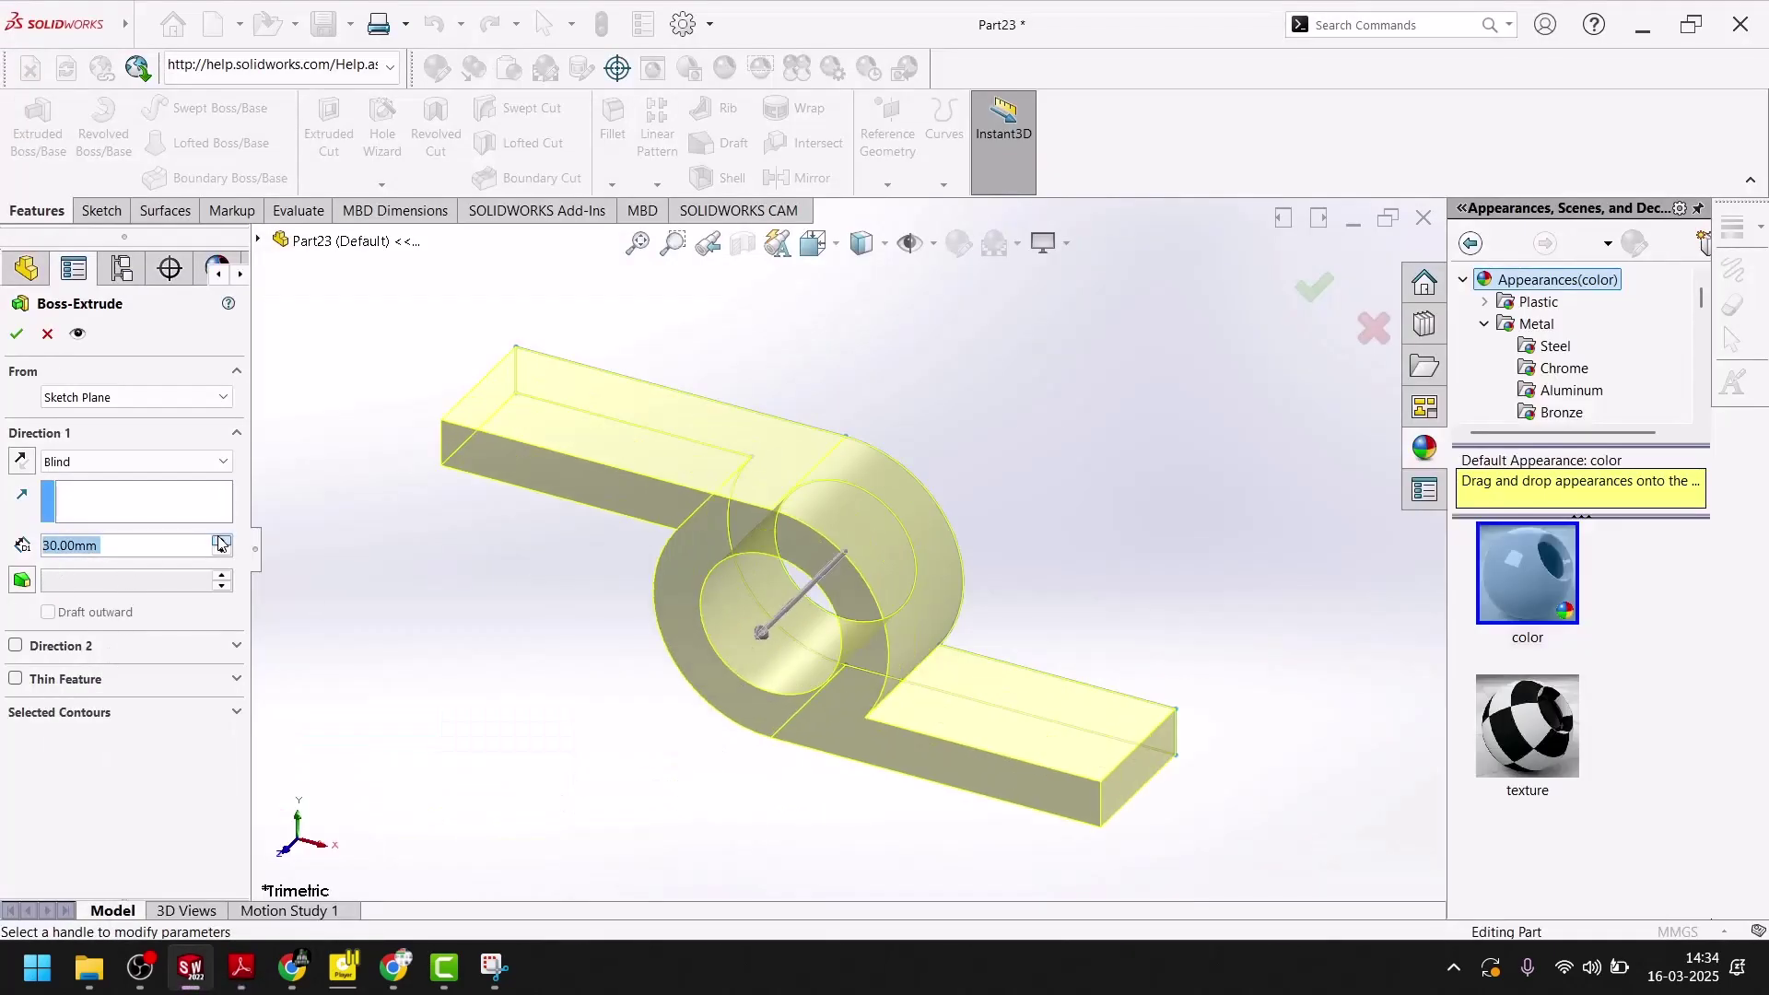
left_click(220, 541)
left_click(20, 335)
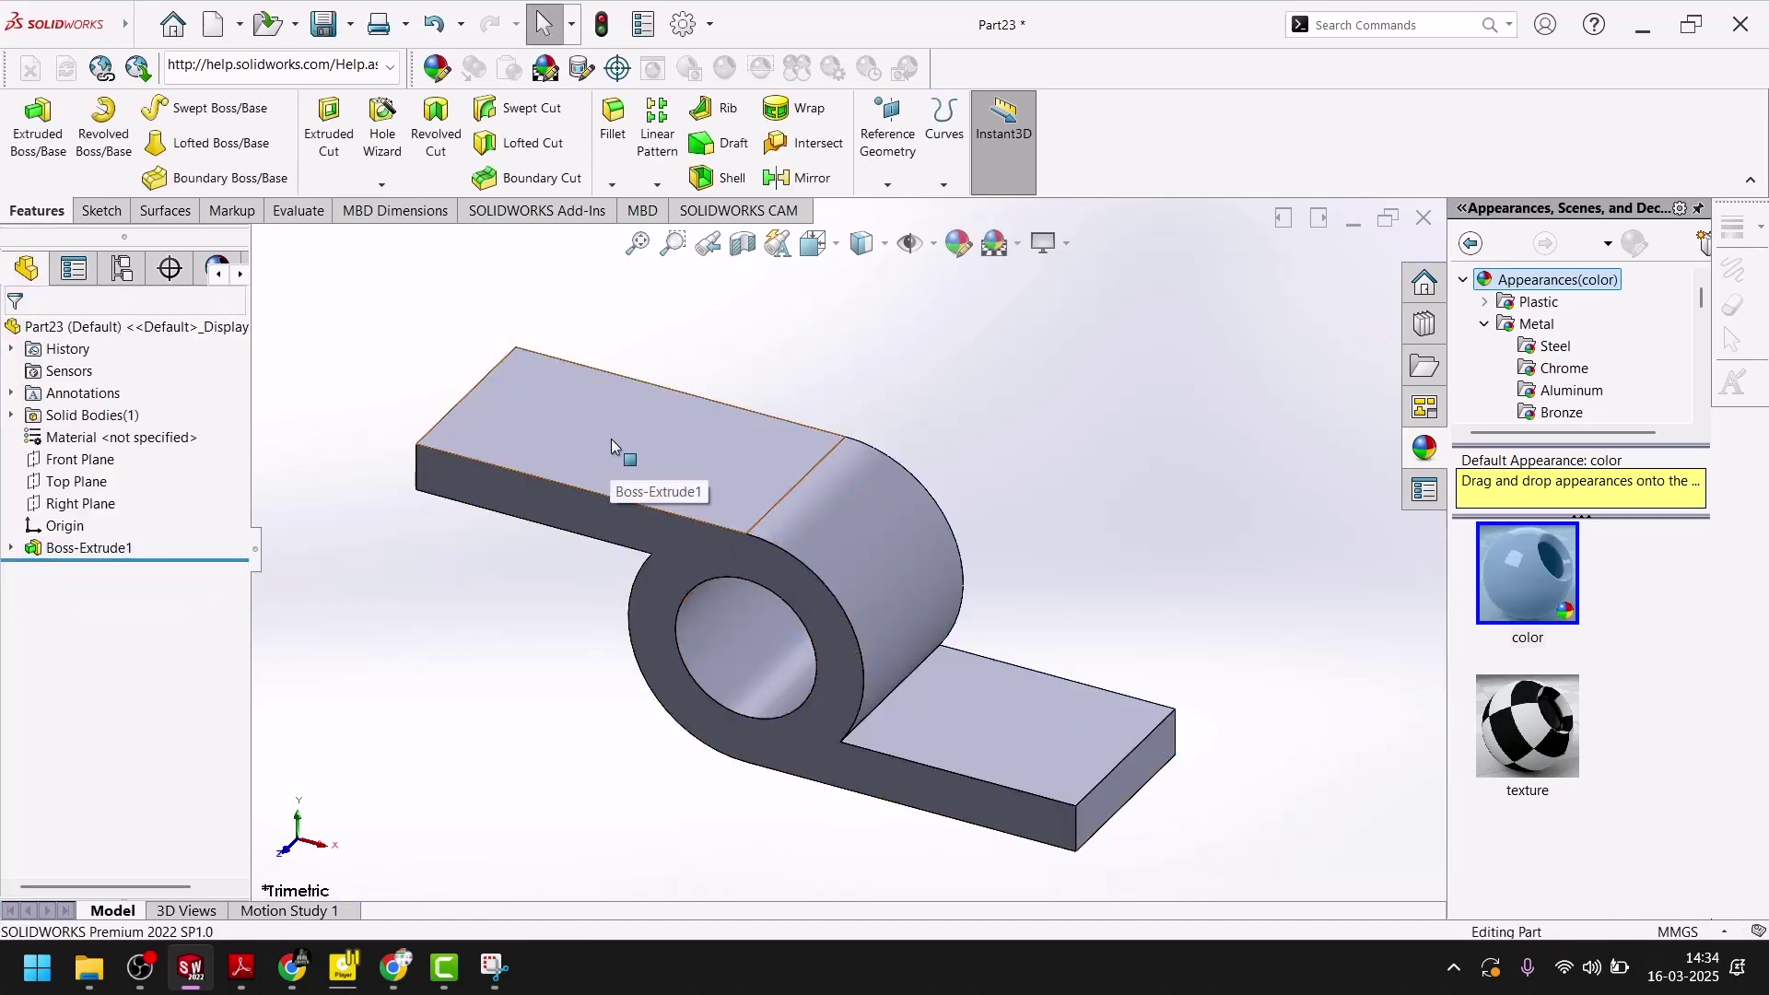
- Sketch a center rectangle about 52 mm by 12 mm on the upper-left arm's top face, overlapping its free end
left_click(611, 439)
left_click(698, 385)
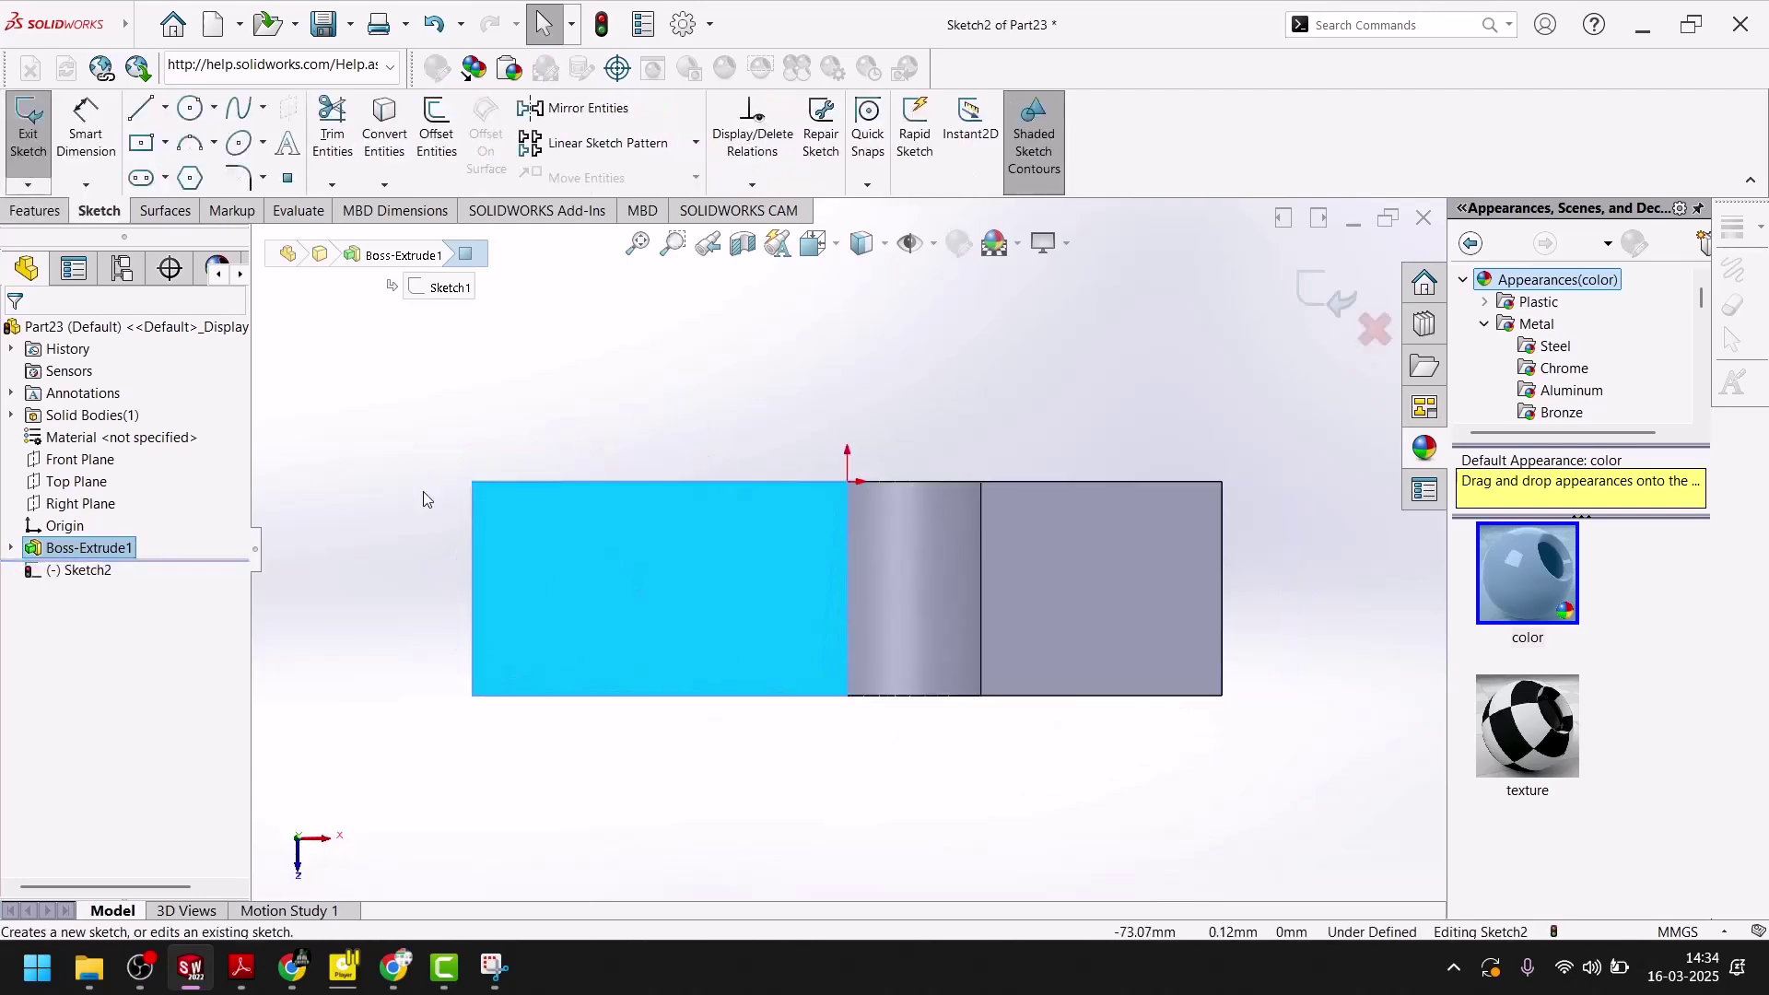
left_click(248, 972)
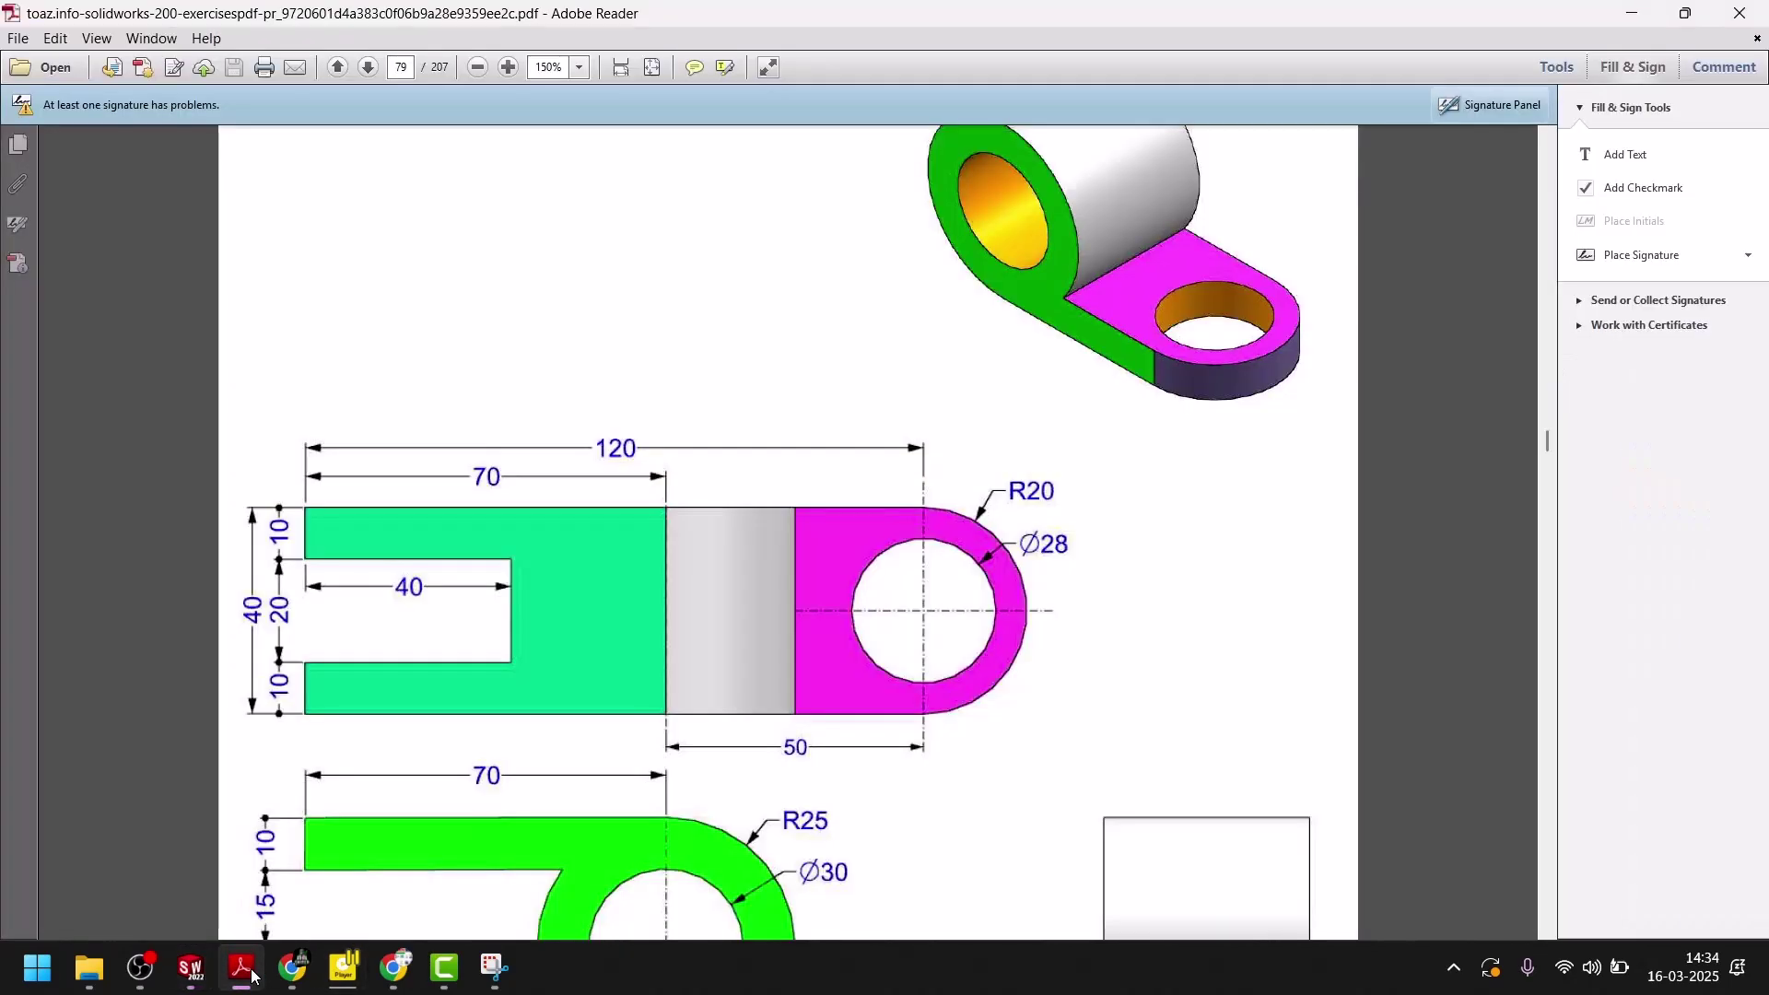
left_click(247, 970)
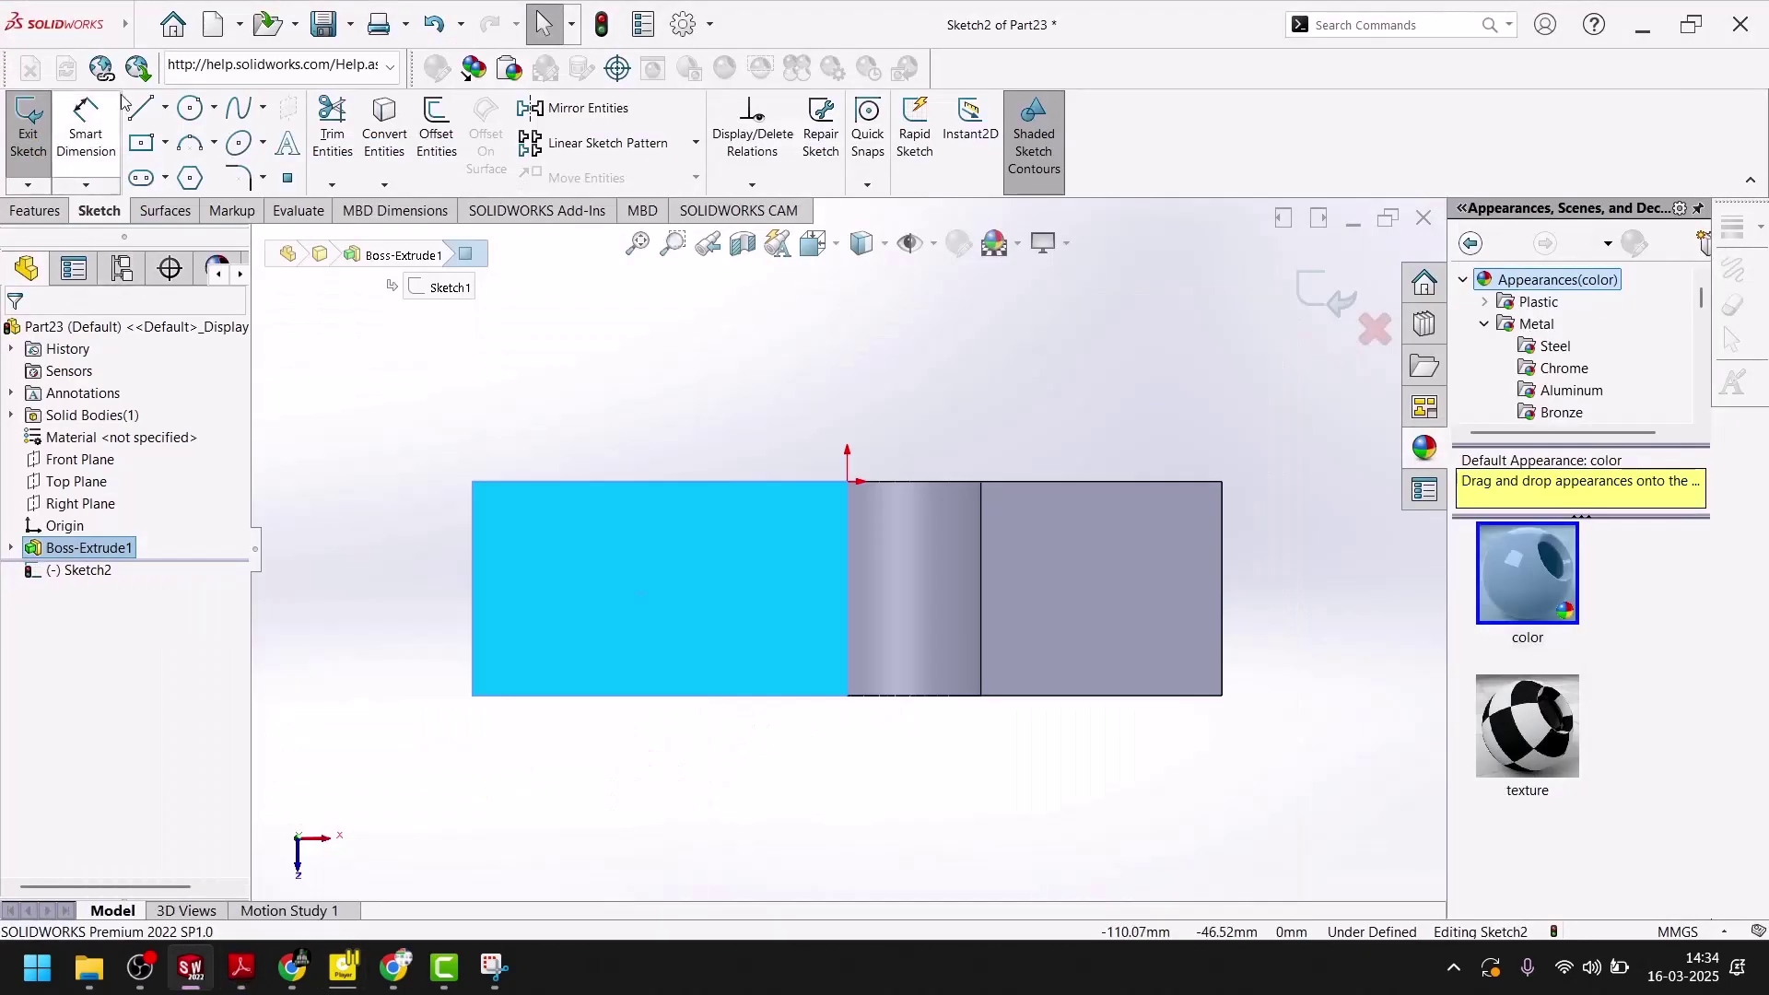
left_click(139, 145)
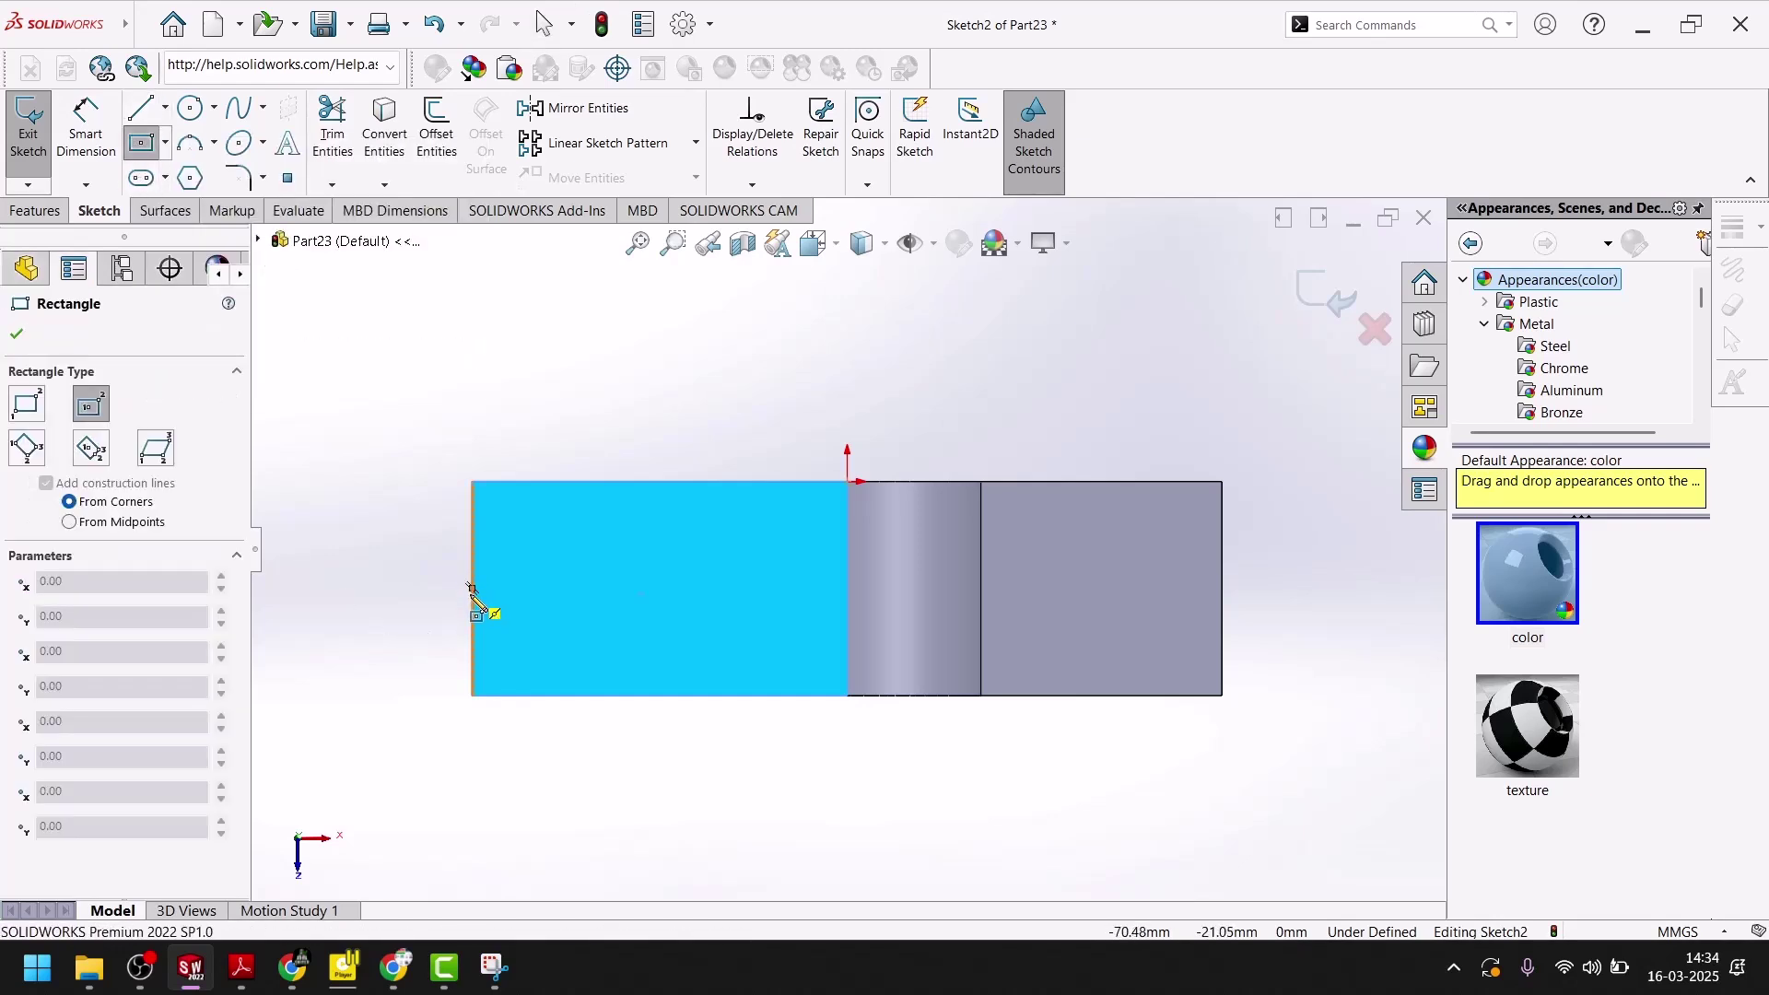
left_click(551, 589)
left_click(689, 622)
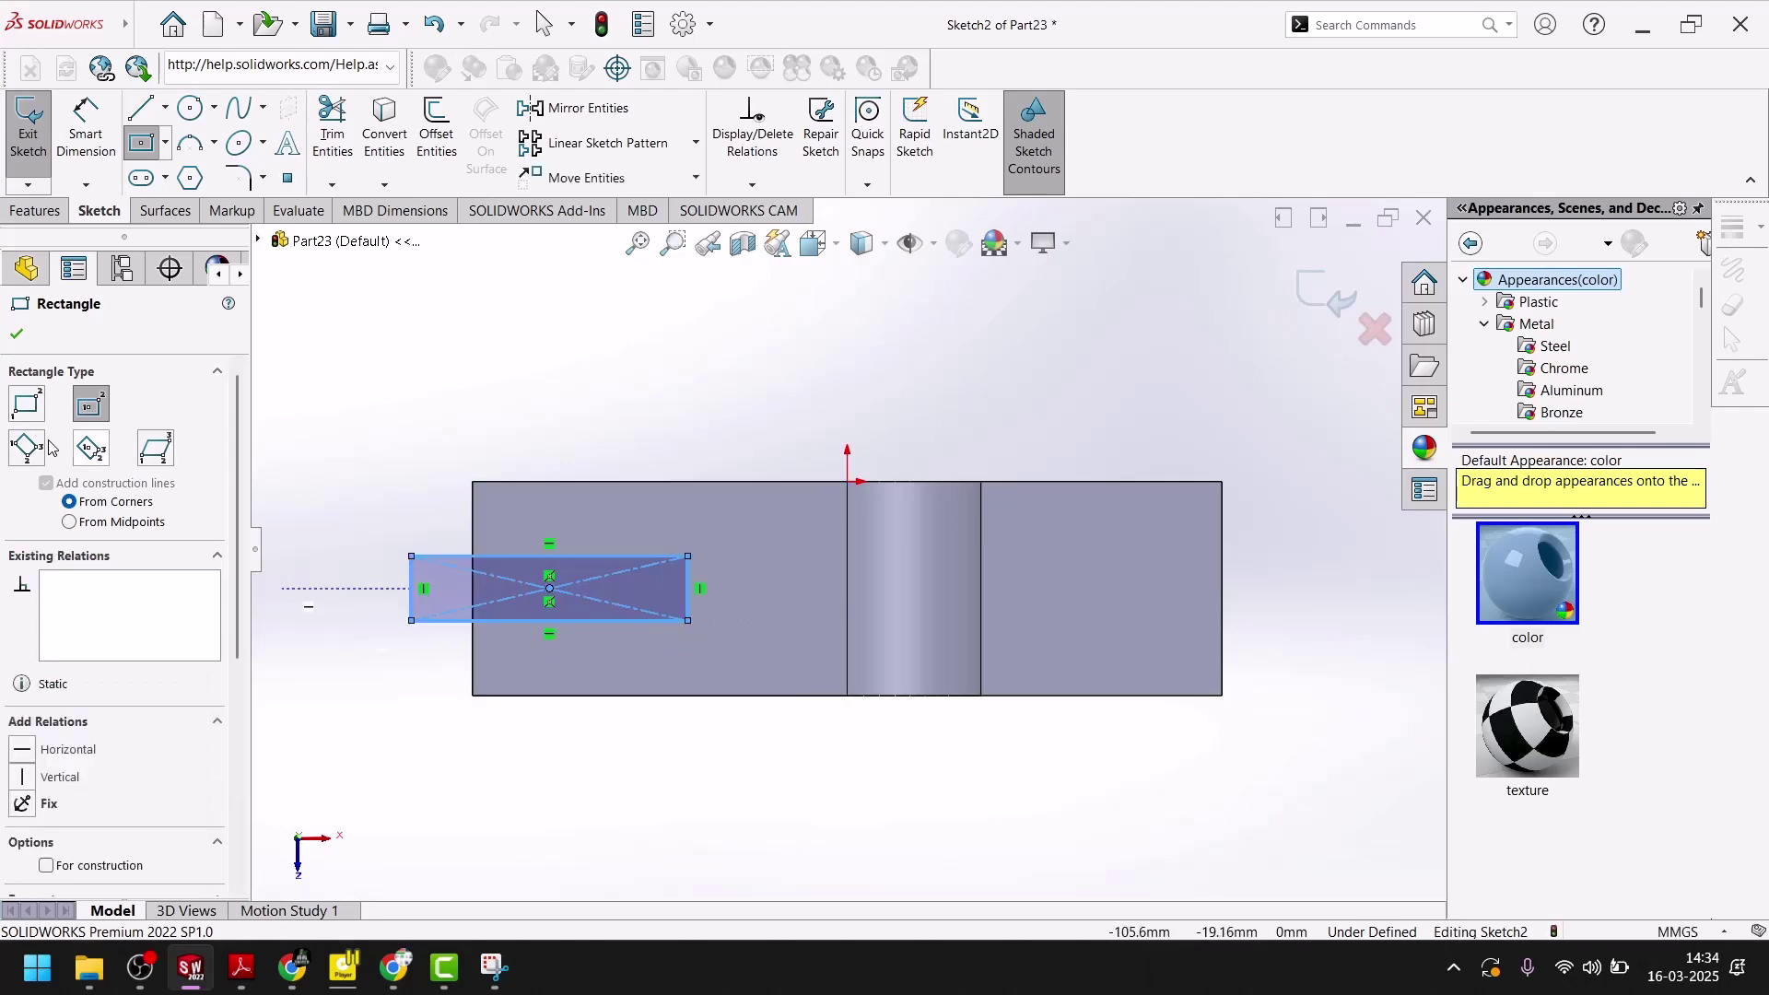
left_click(18, 335)
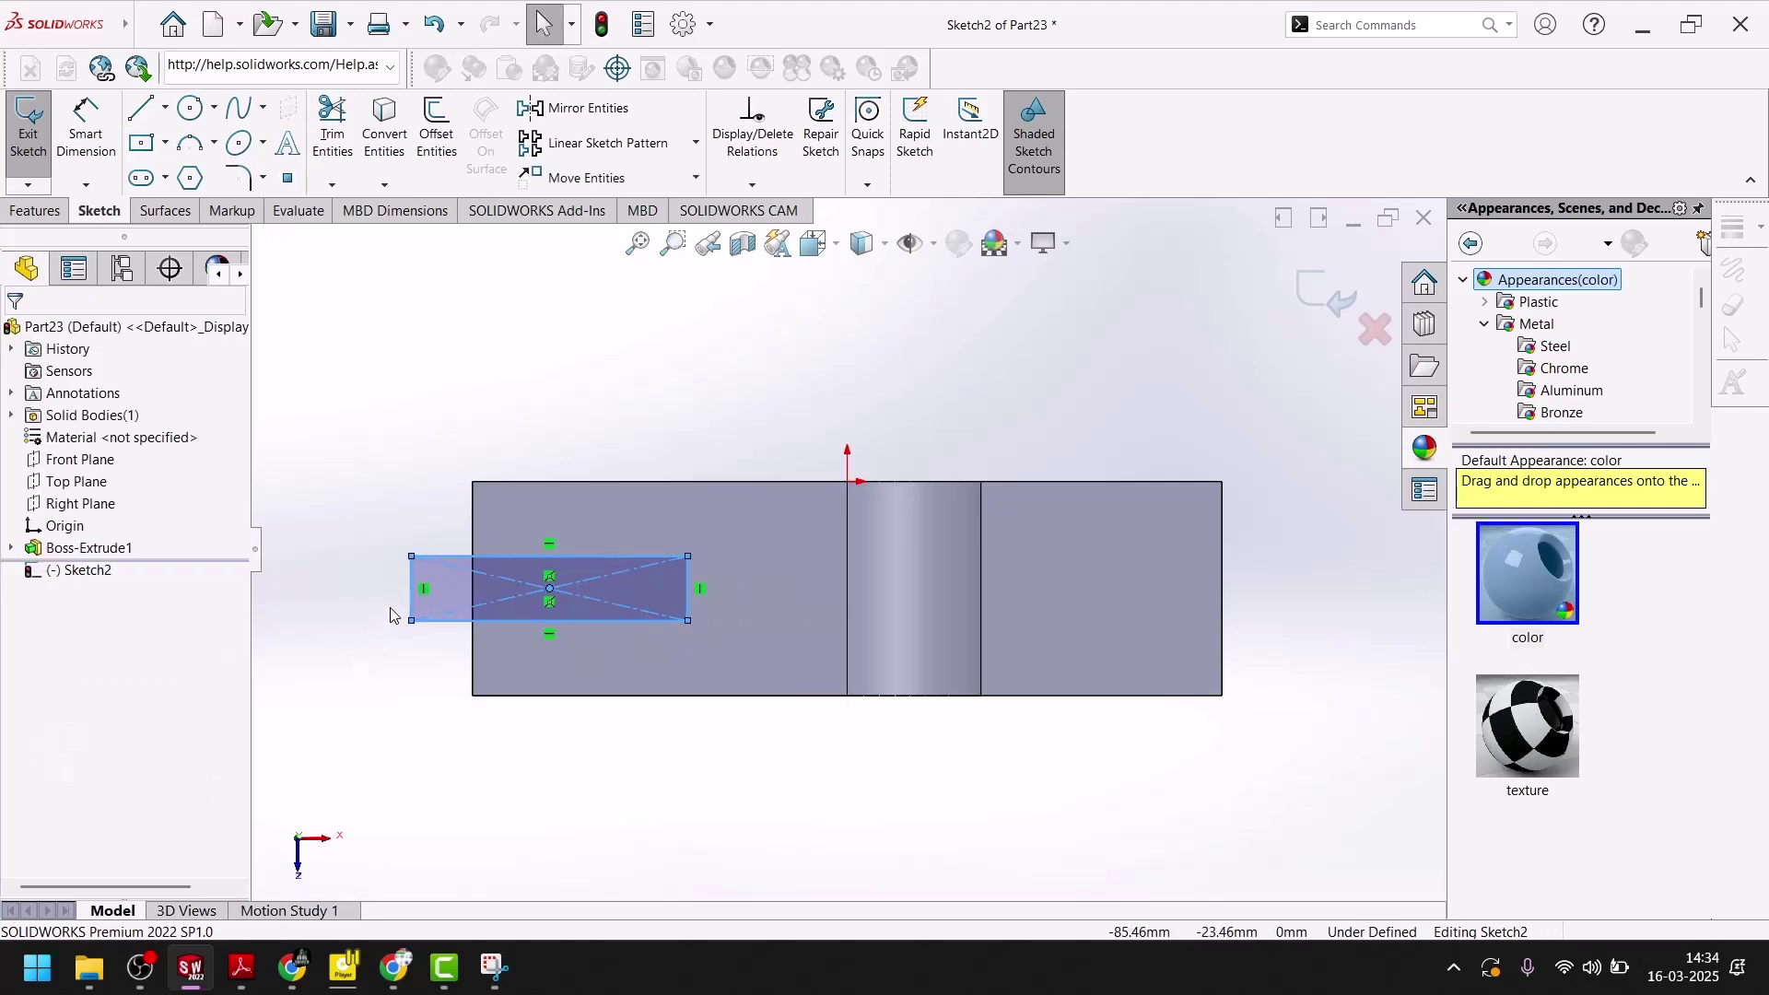
- Make the rectangle's outer short side collinear with the upper-left arm's end edge
left_click(410, 594)
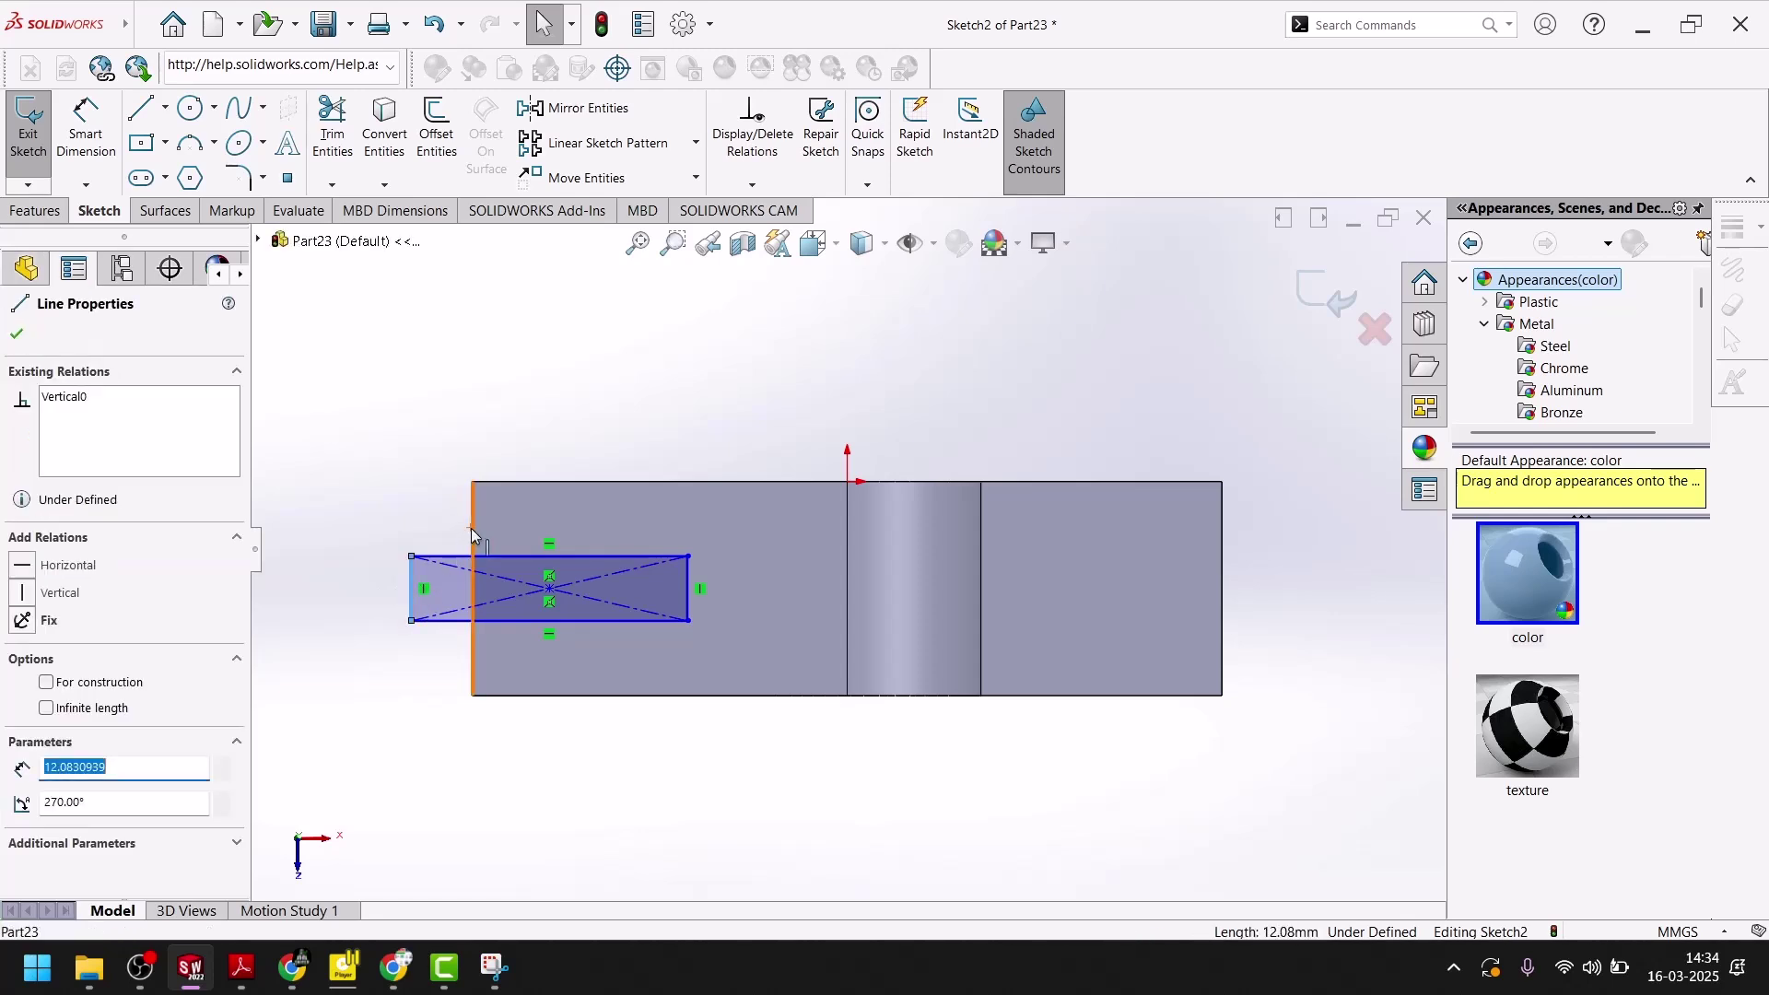
left_click(471, 536, "ctrl")
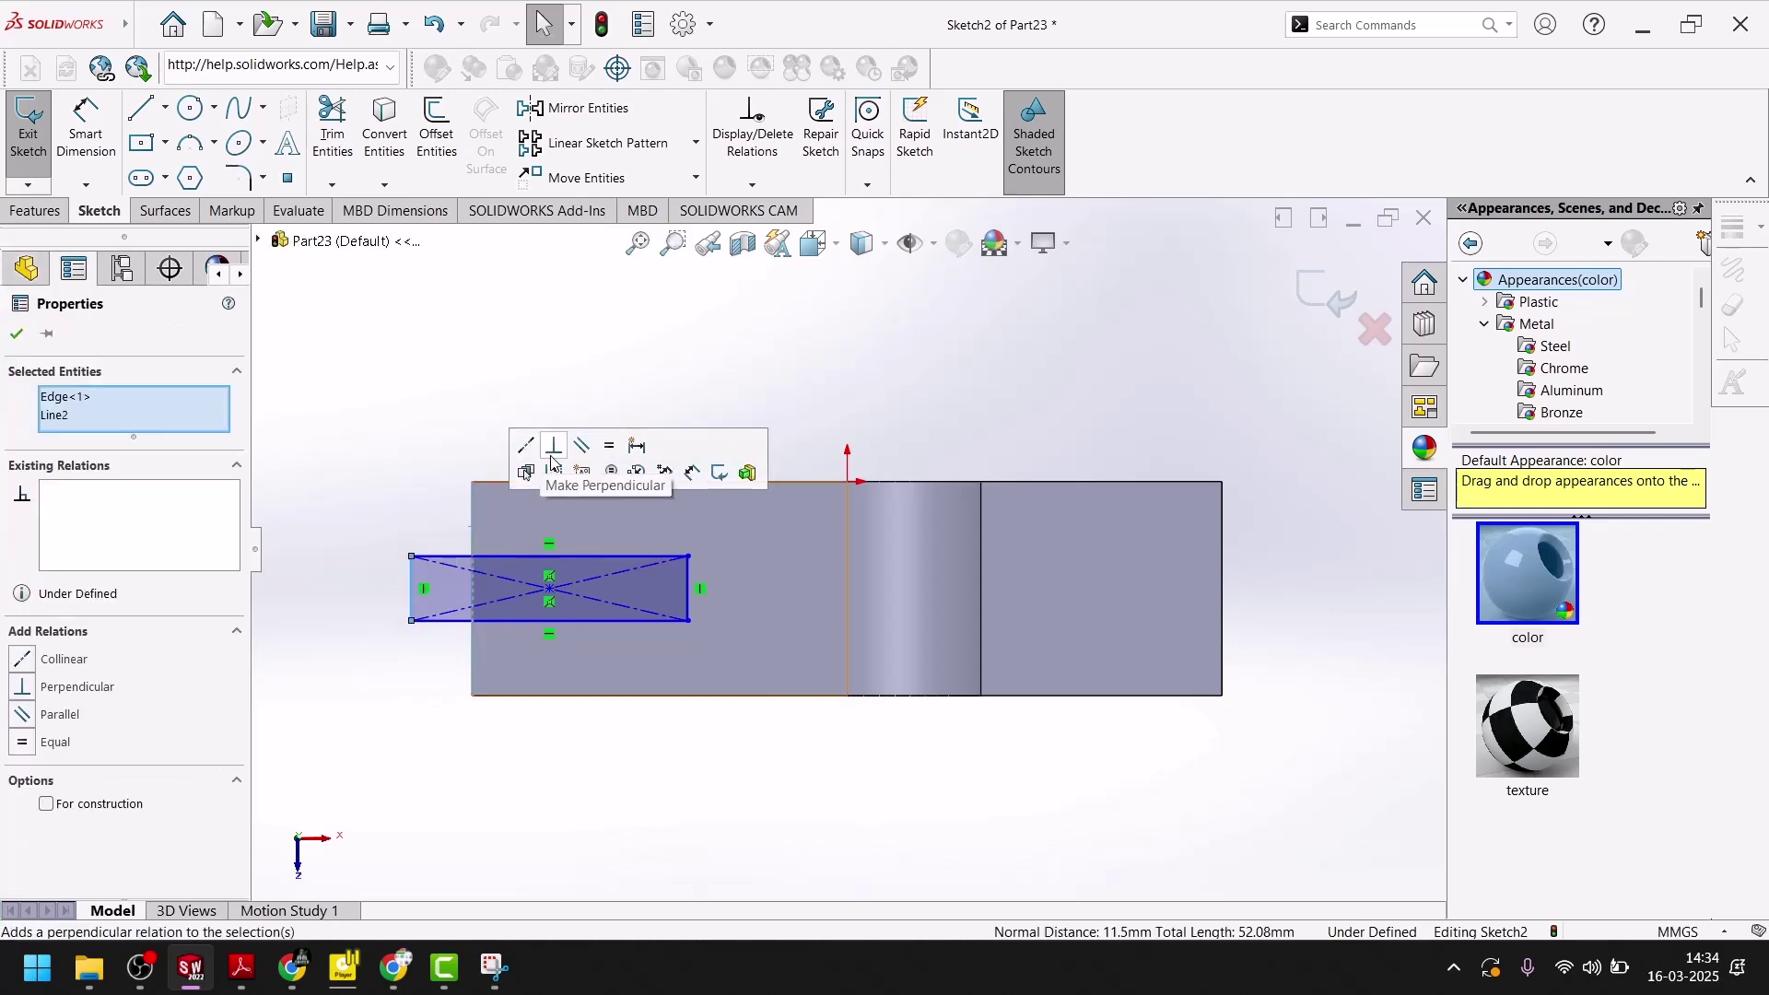
left_click(532, 452)
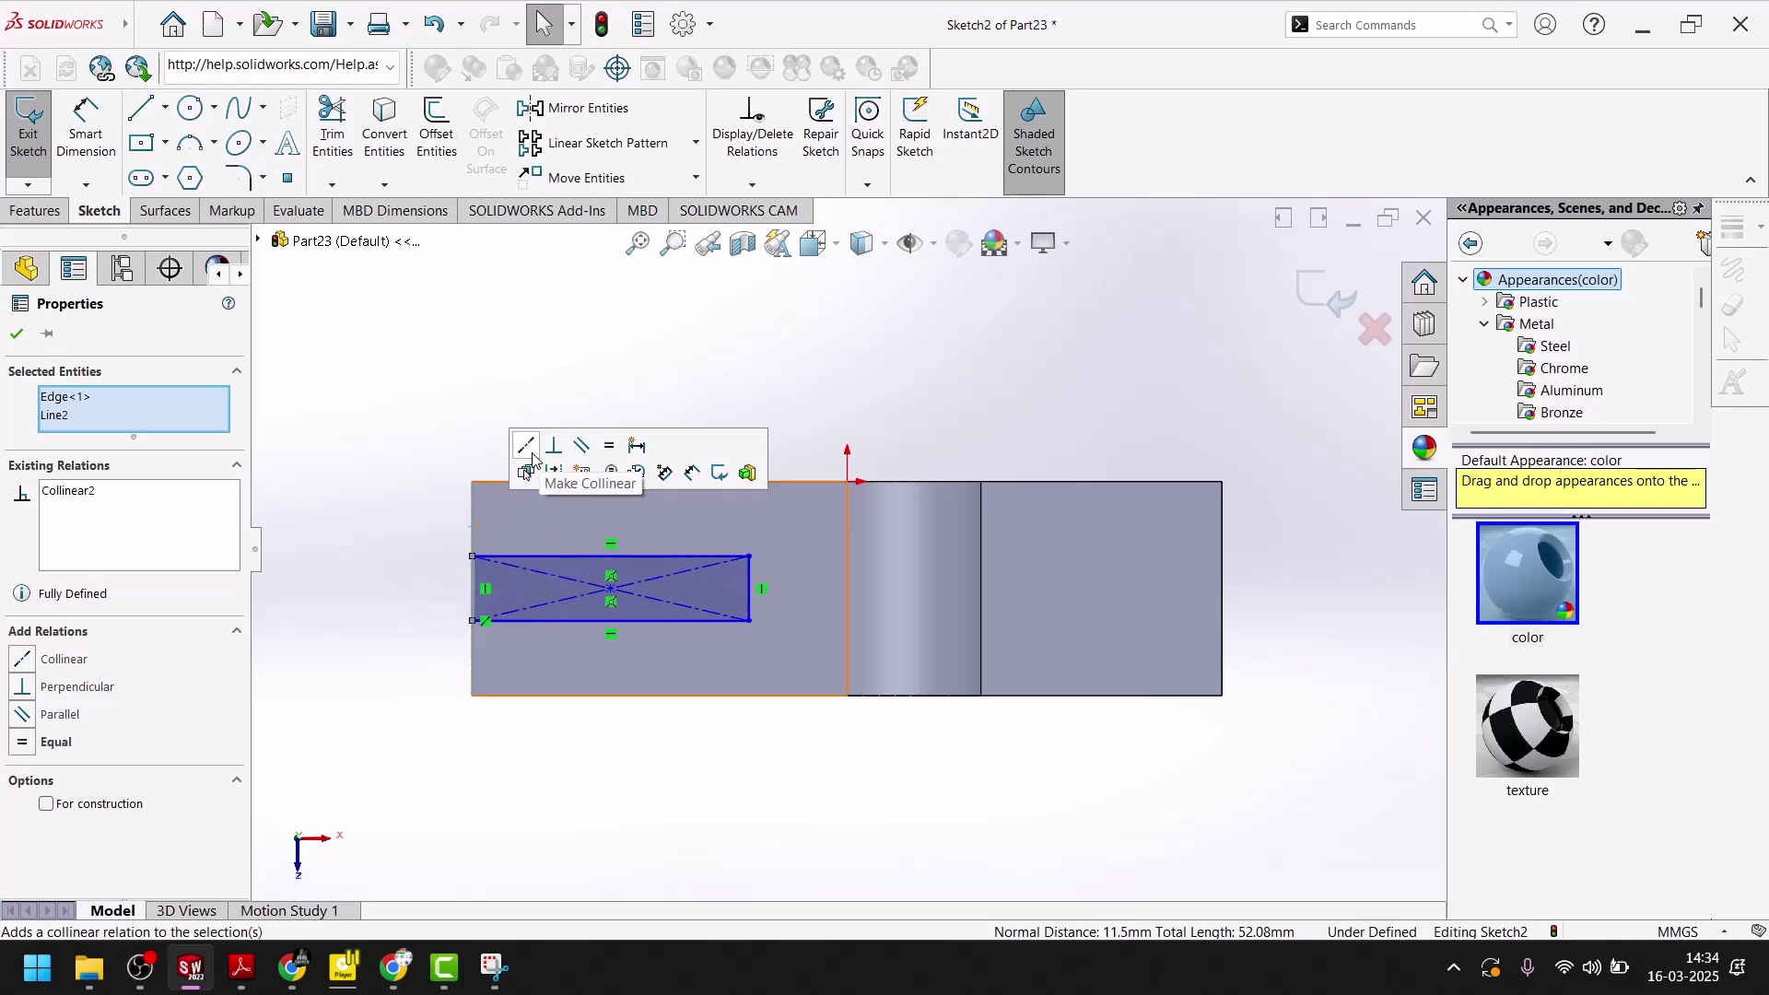
left_click(17, 337)
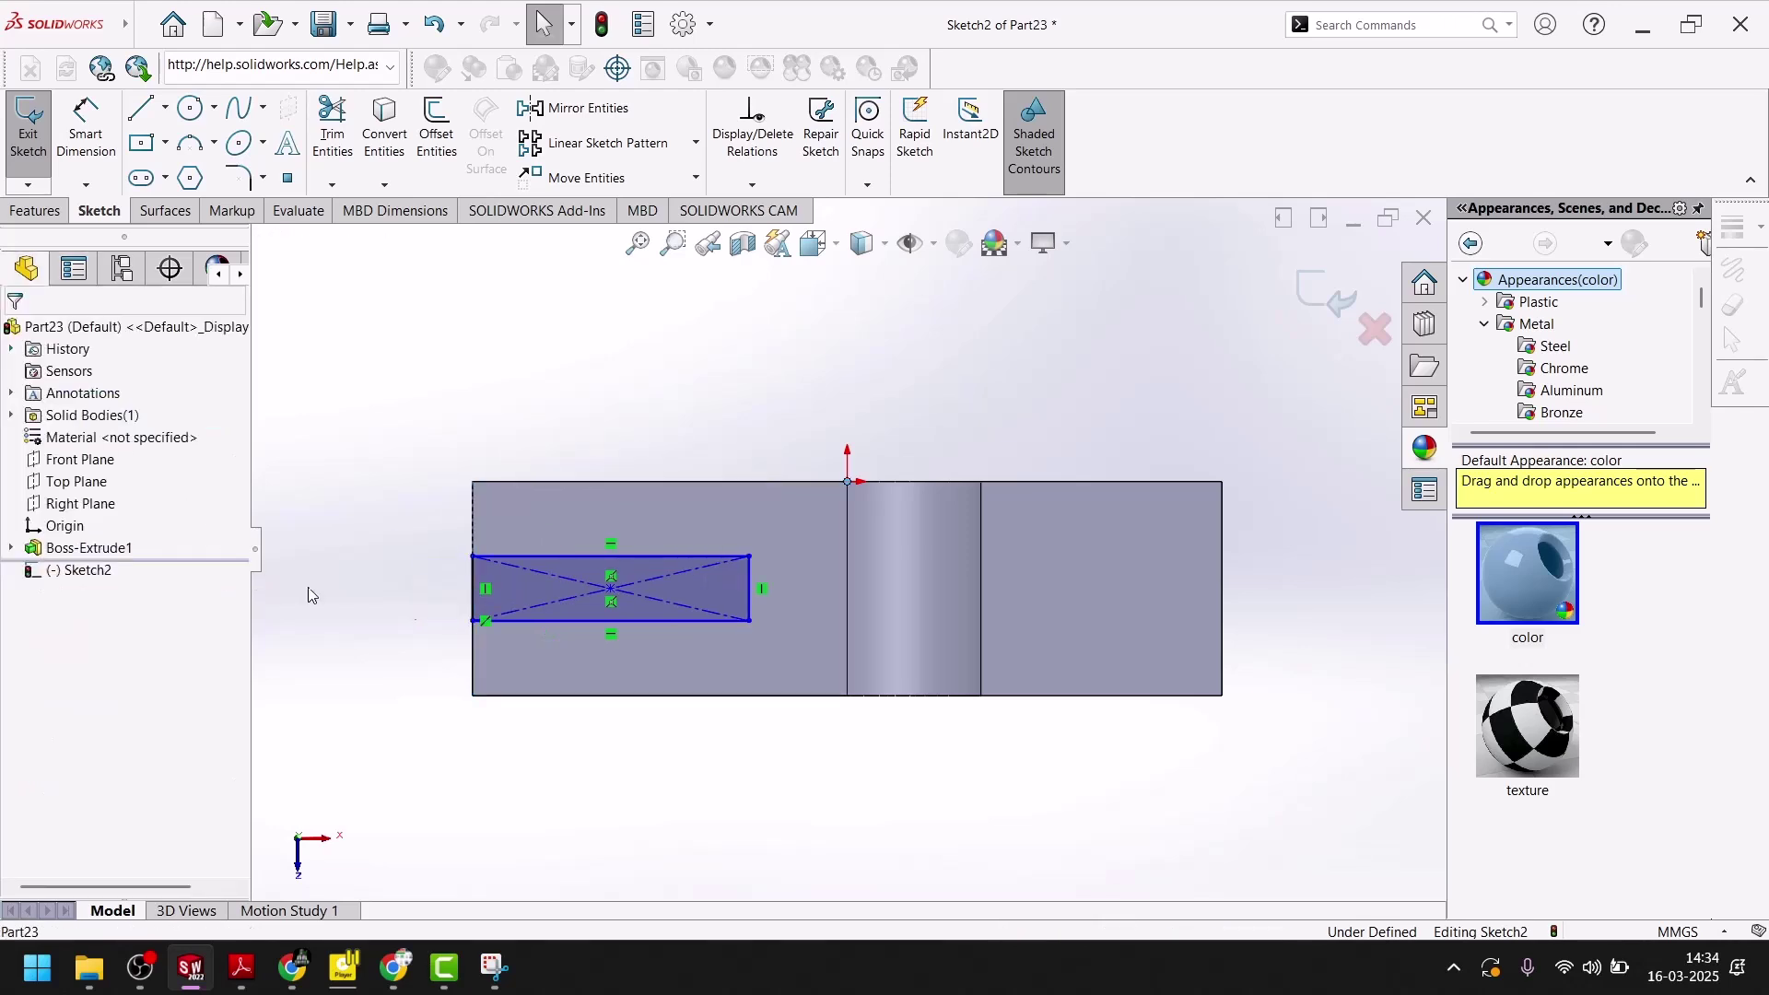
- Dimension the slot rectangle to 40 mm long and 20 mm wide
left_click(83, 138)
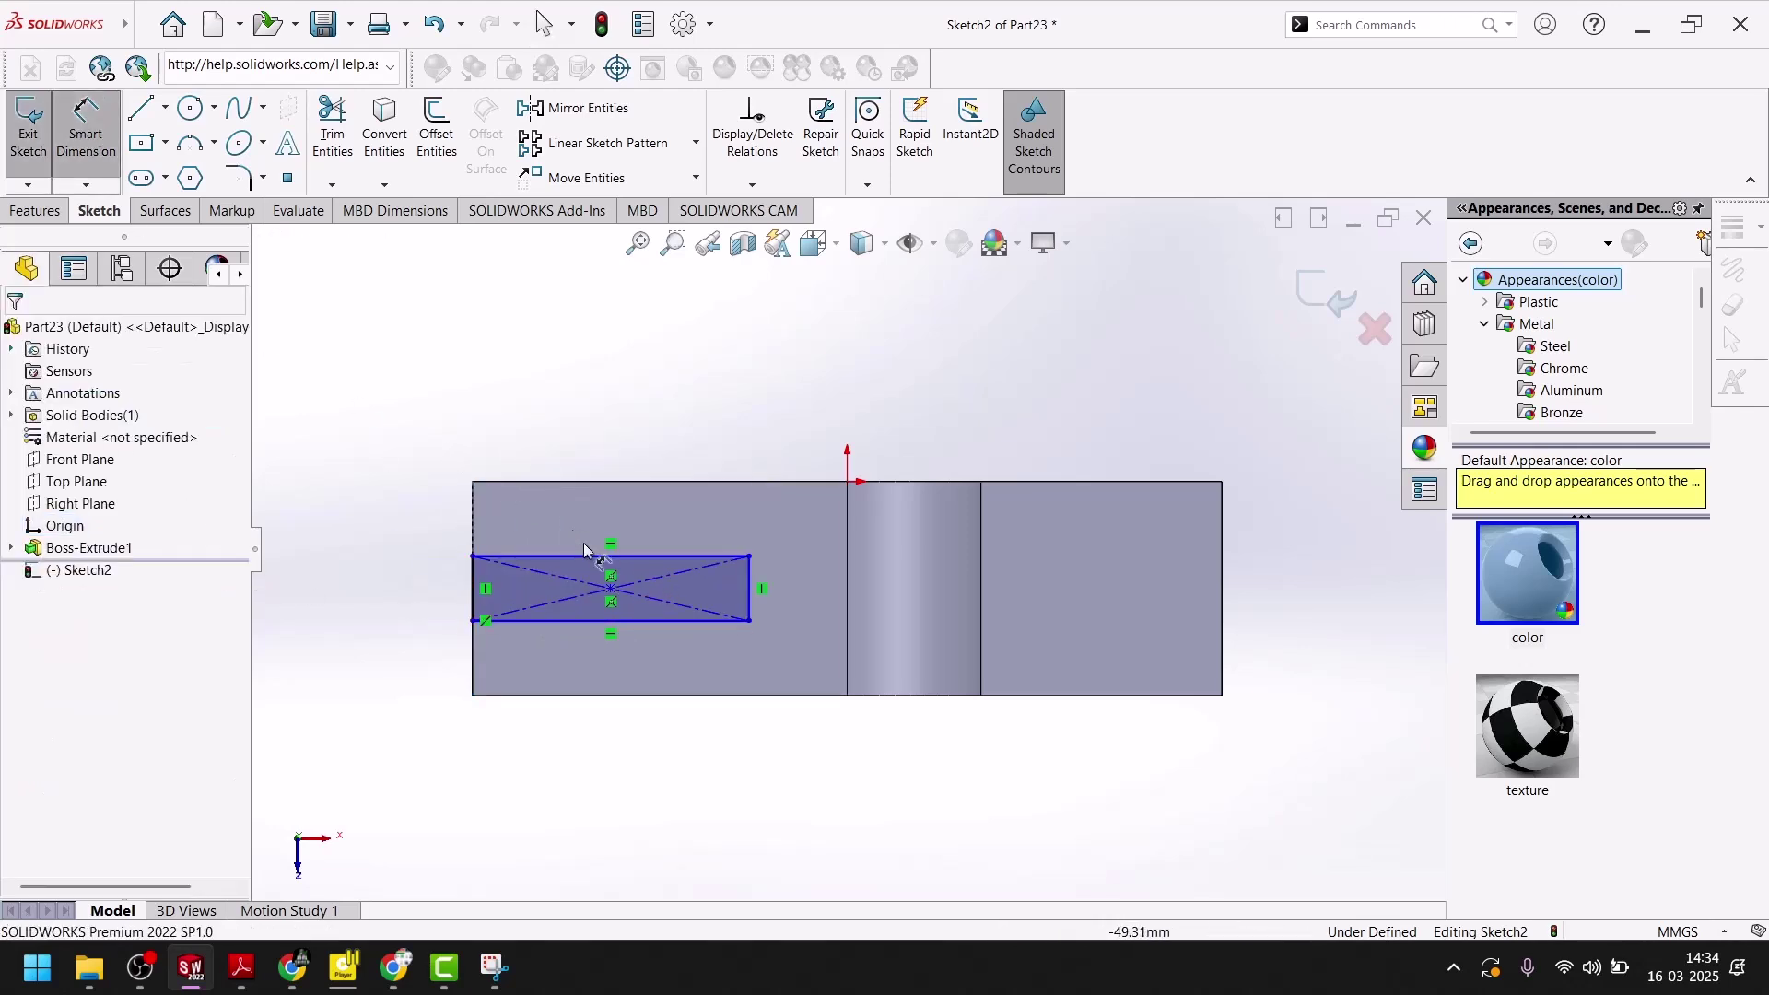
left_click(595, 557)
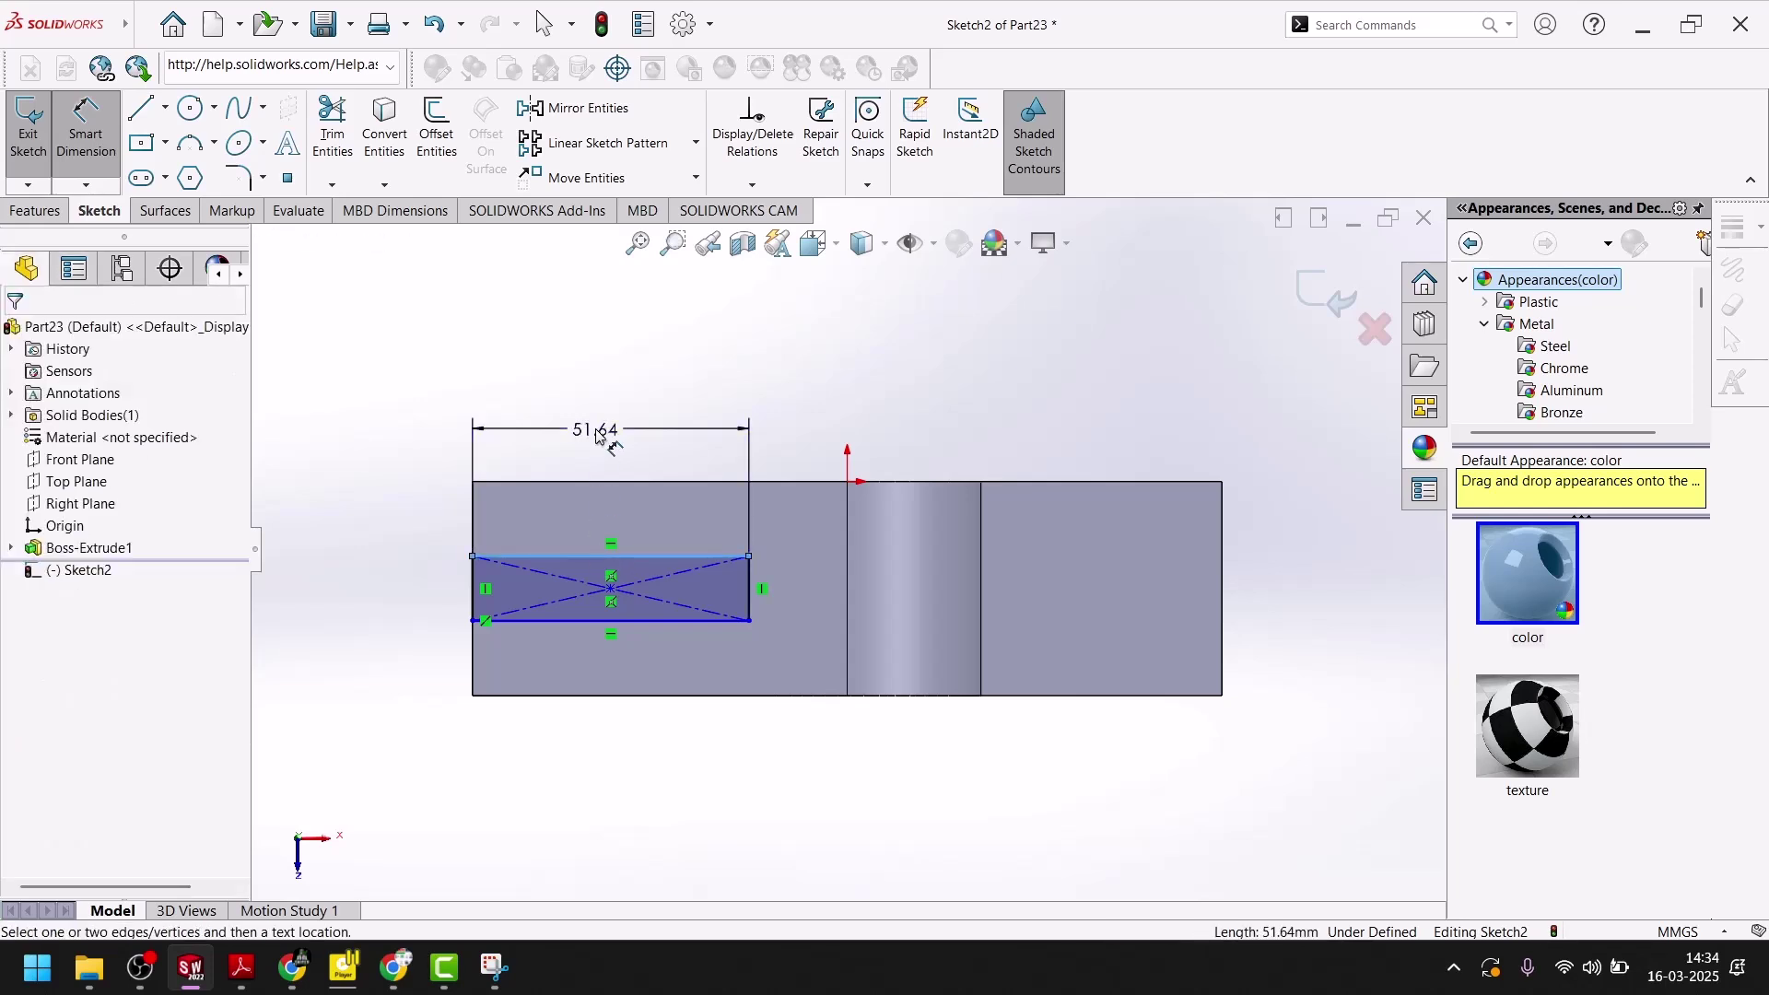
left_click(597, 431)
type("40")
key("Return")
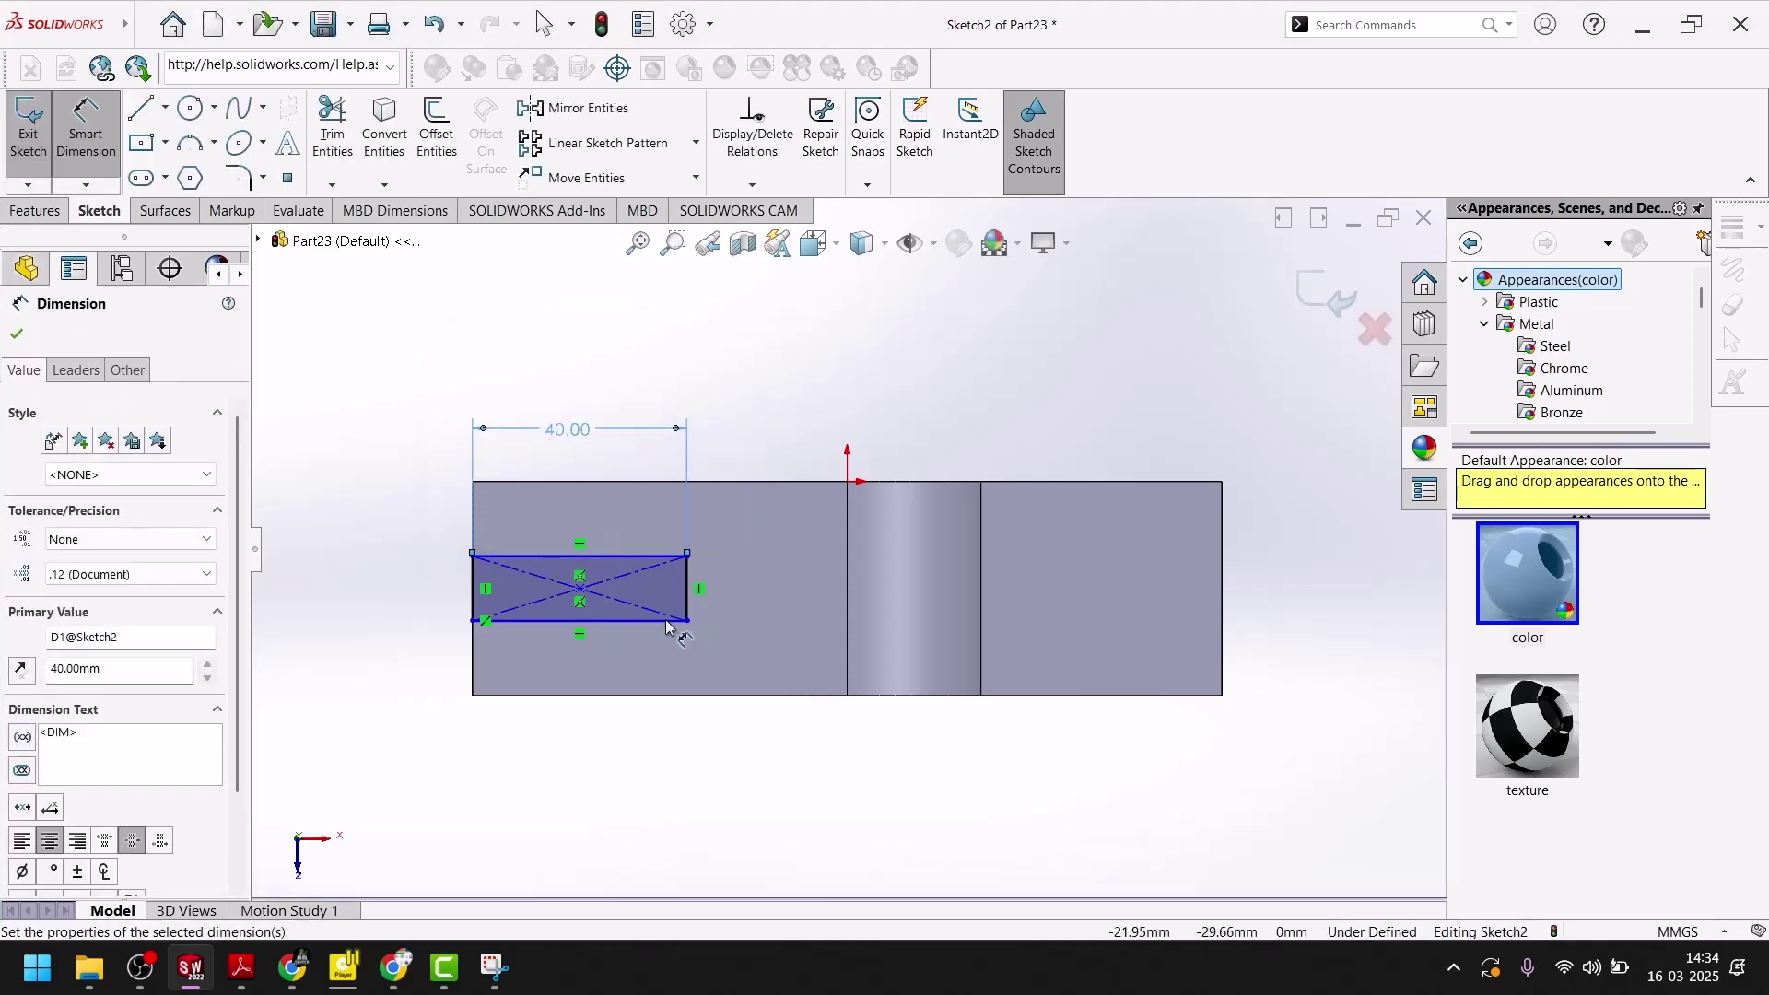
left_click(687, 604)
left_click(768, 586)
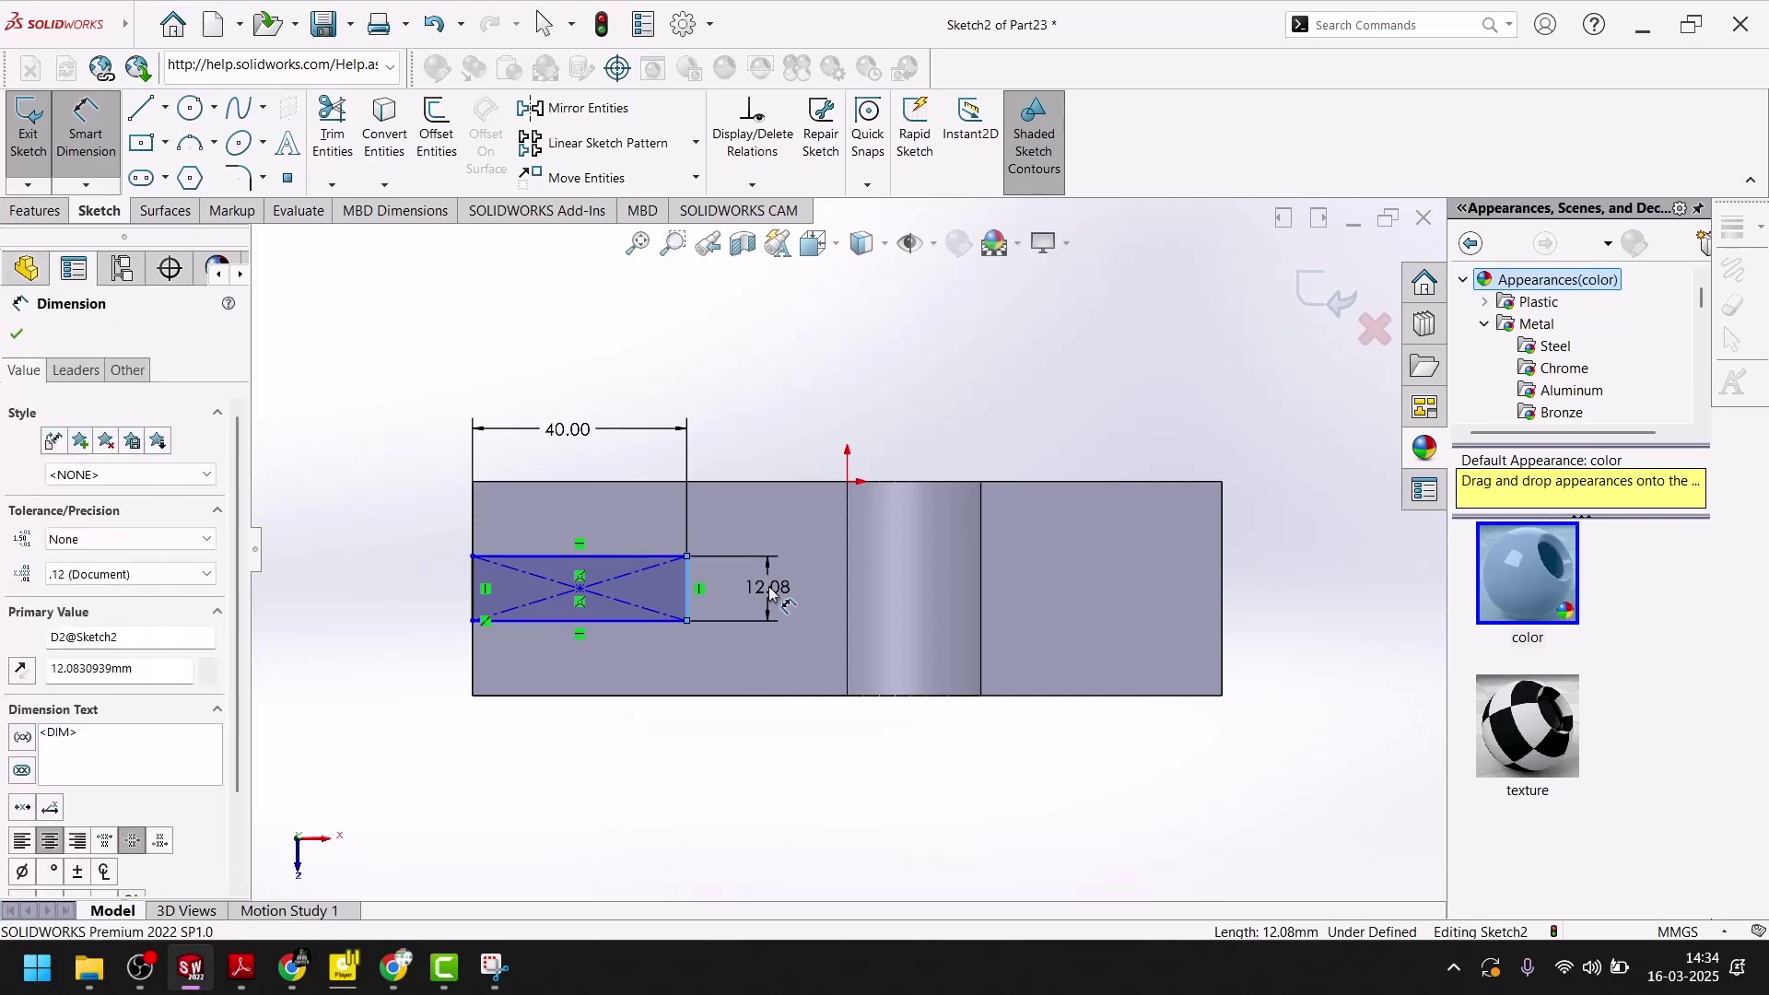
type("20")
key("Return")
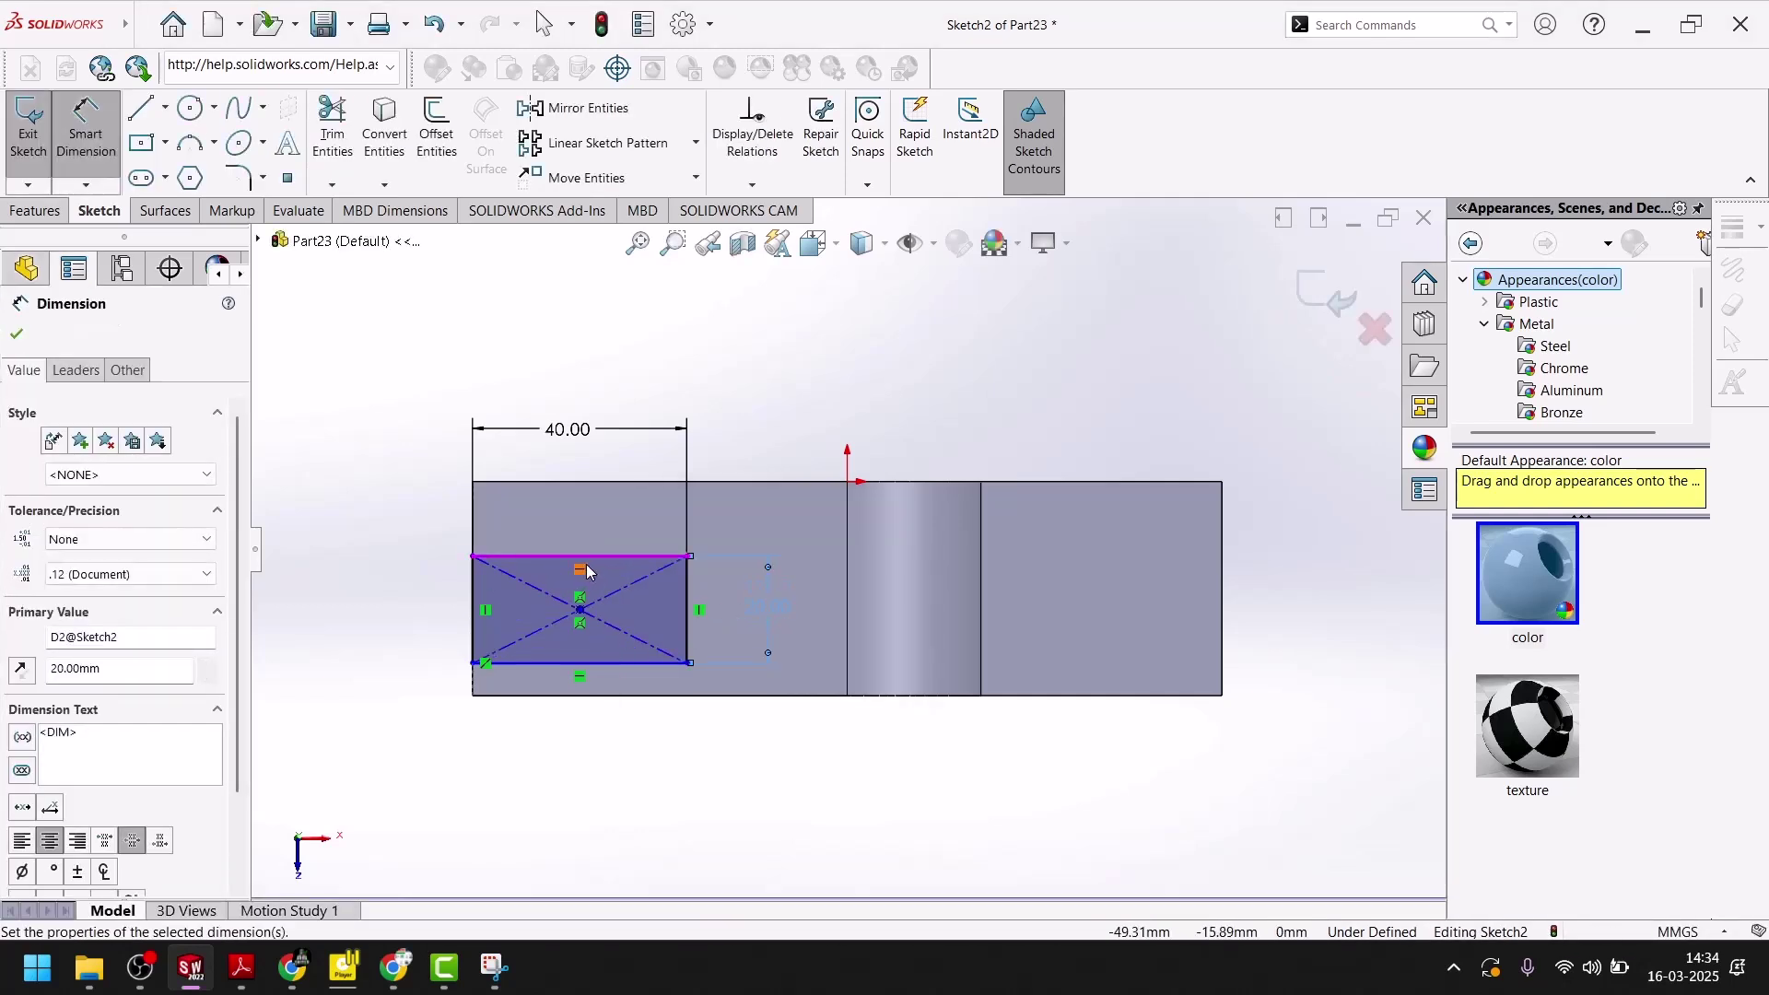
- Dimension the distance between the rectangle's upper long side and the arm's parallel upper edge to 10 mm
left_click(593, 557)
left_click(604, 483)
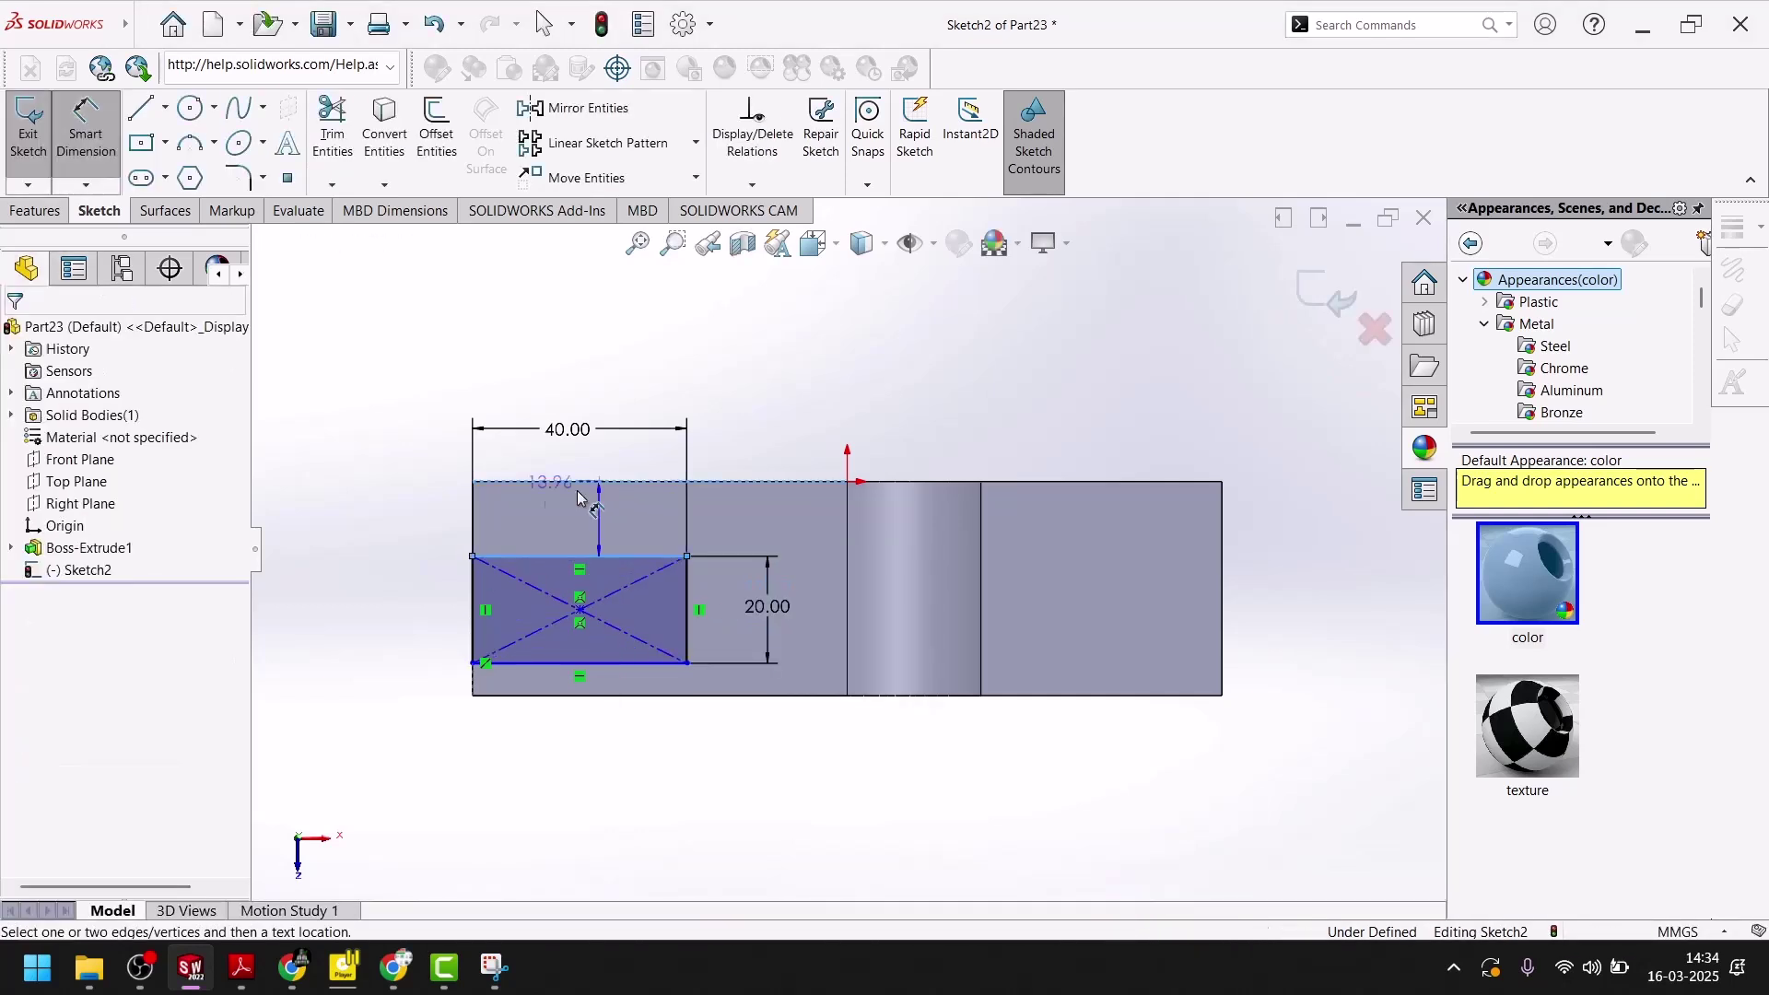
left_click(401, 538)
type("10")
key("Return")
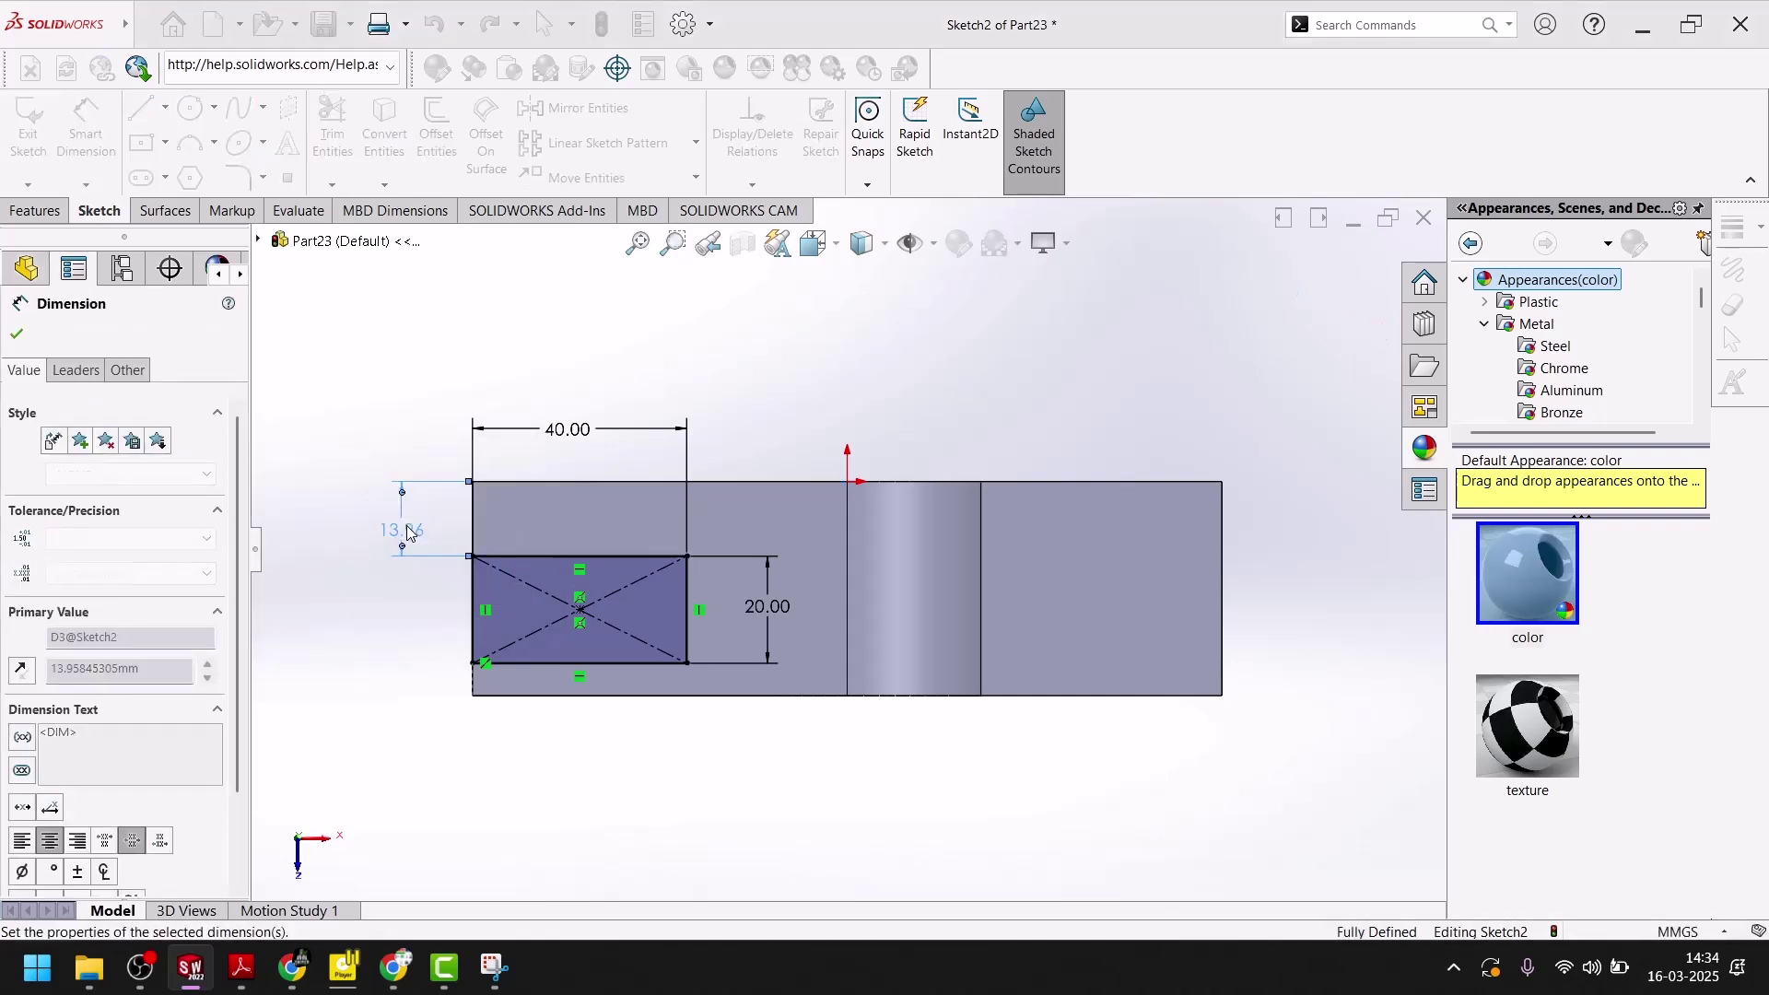
left_click(17, 335)
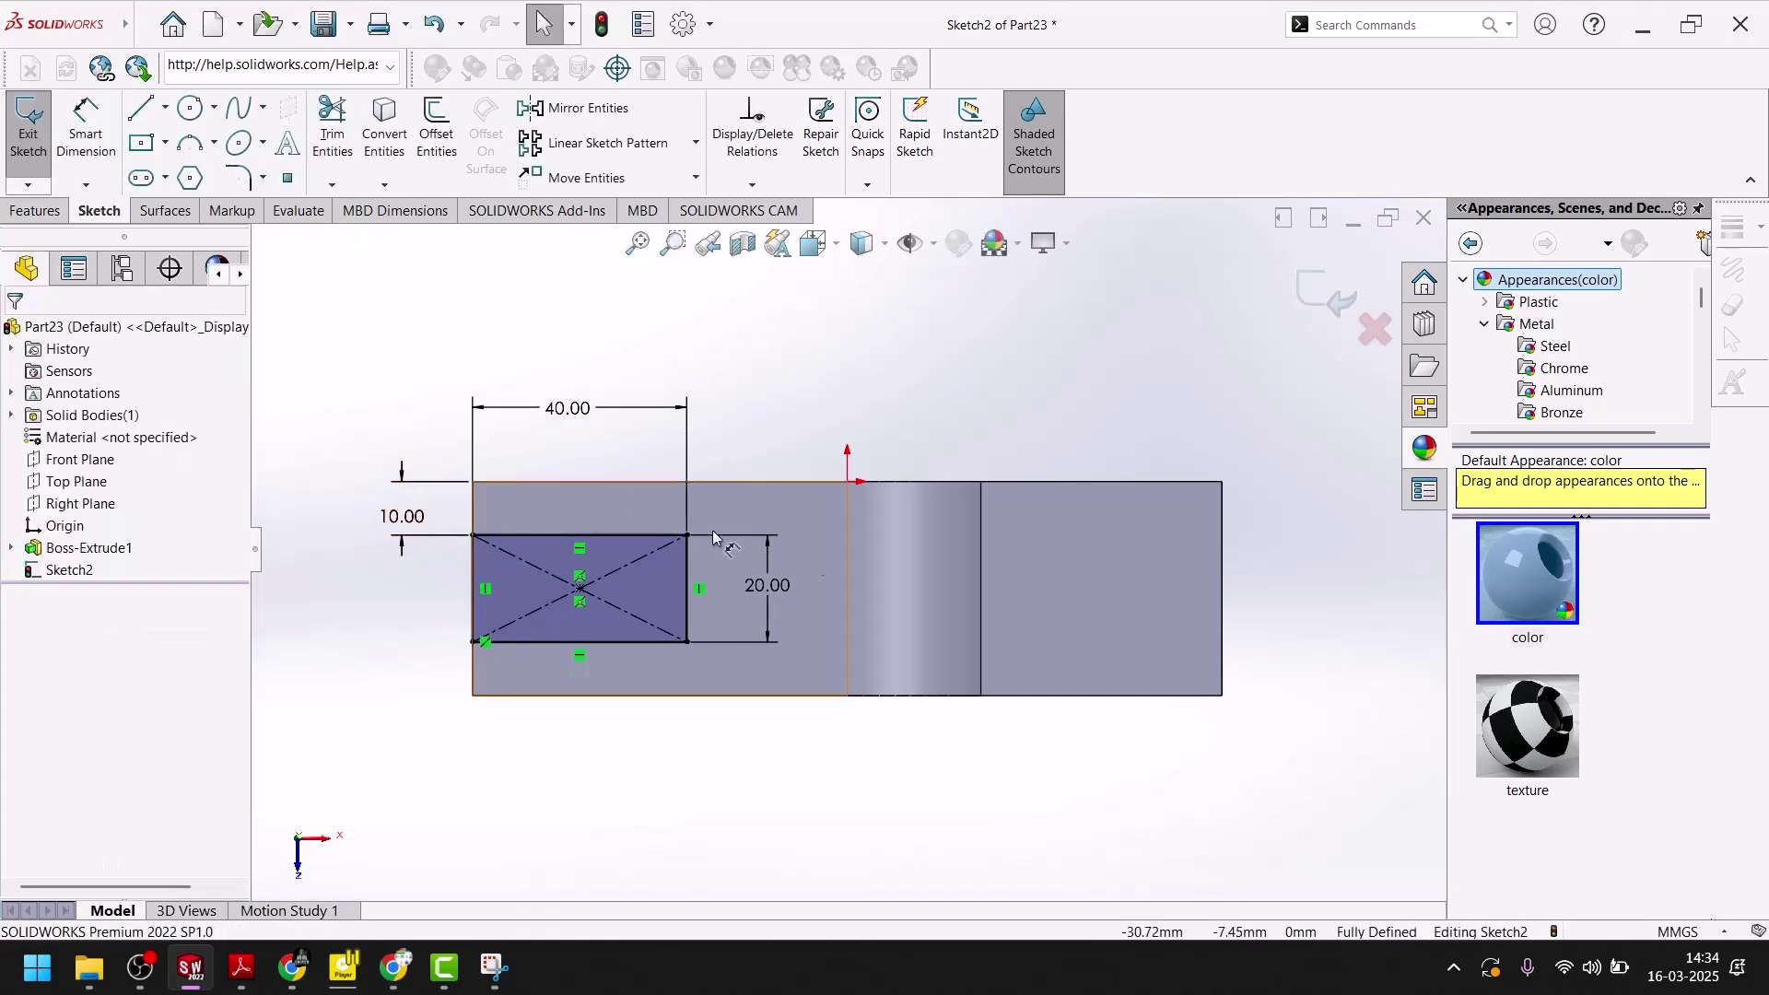
- Sketch a circle near the lower-right arm's free end, centered on its midline and spanning the arm's full width
mouse_move(44, 47)
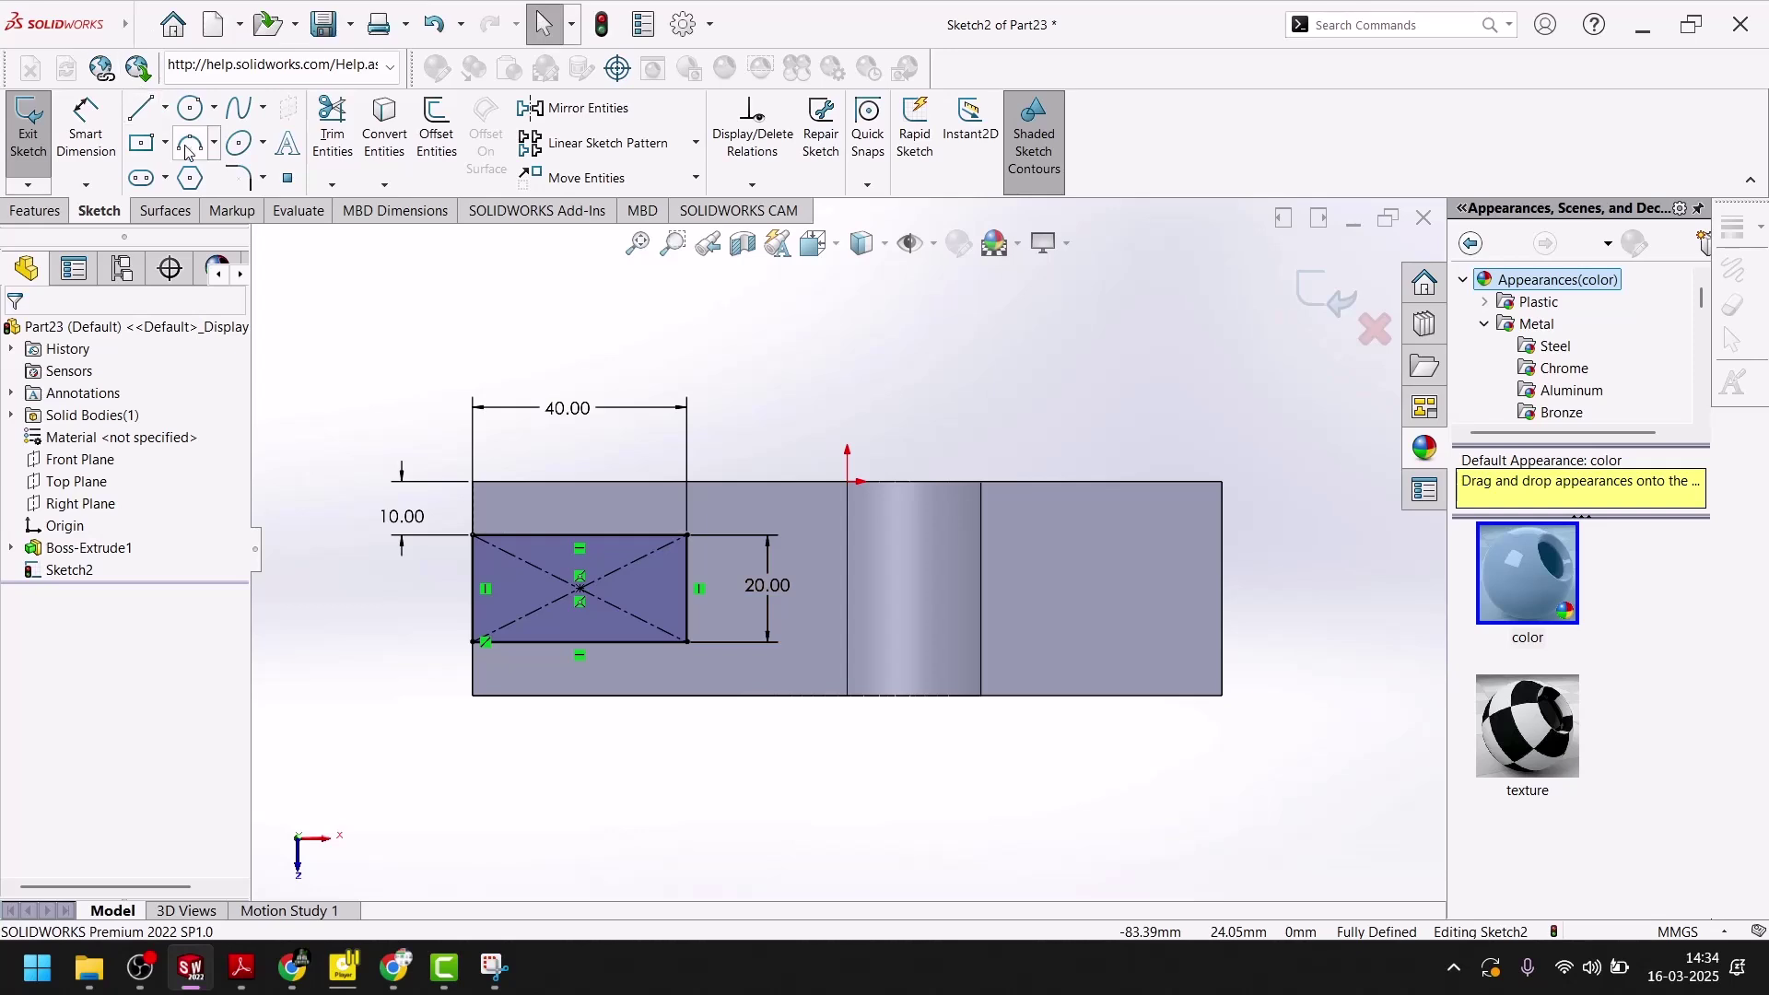
left_click(189, 110)
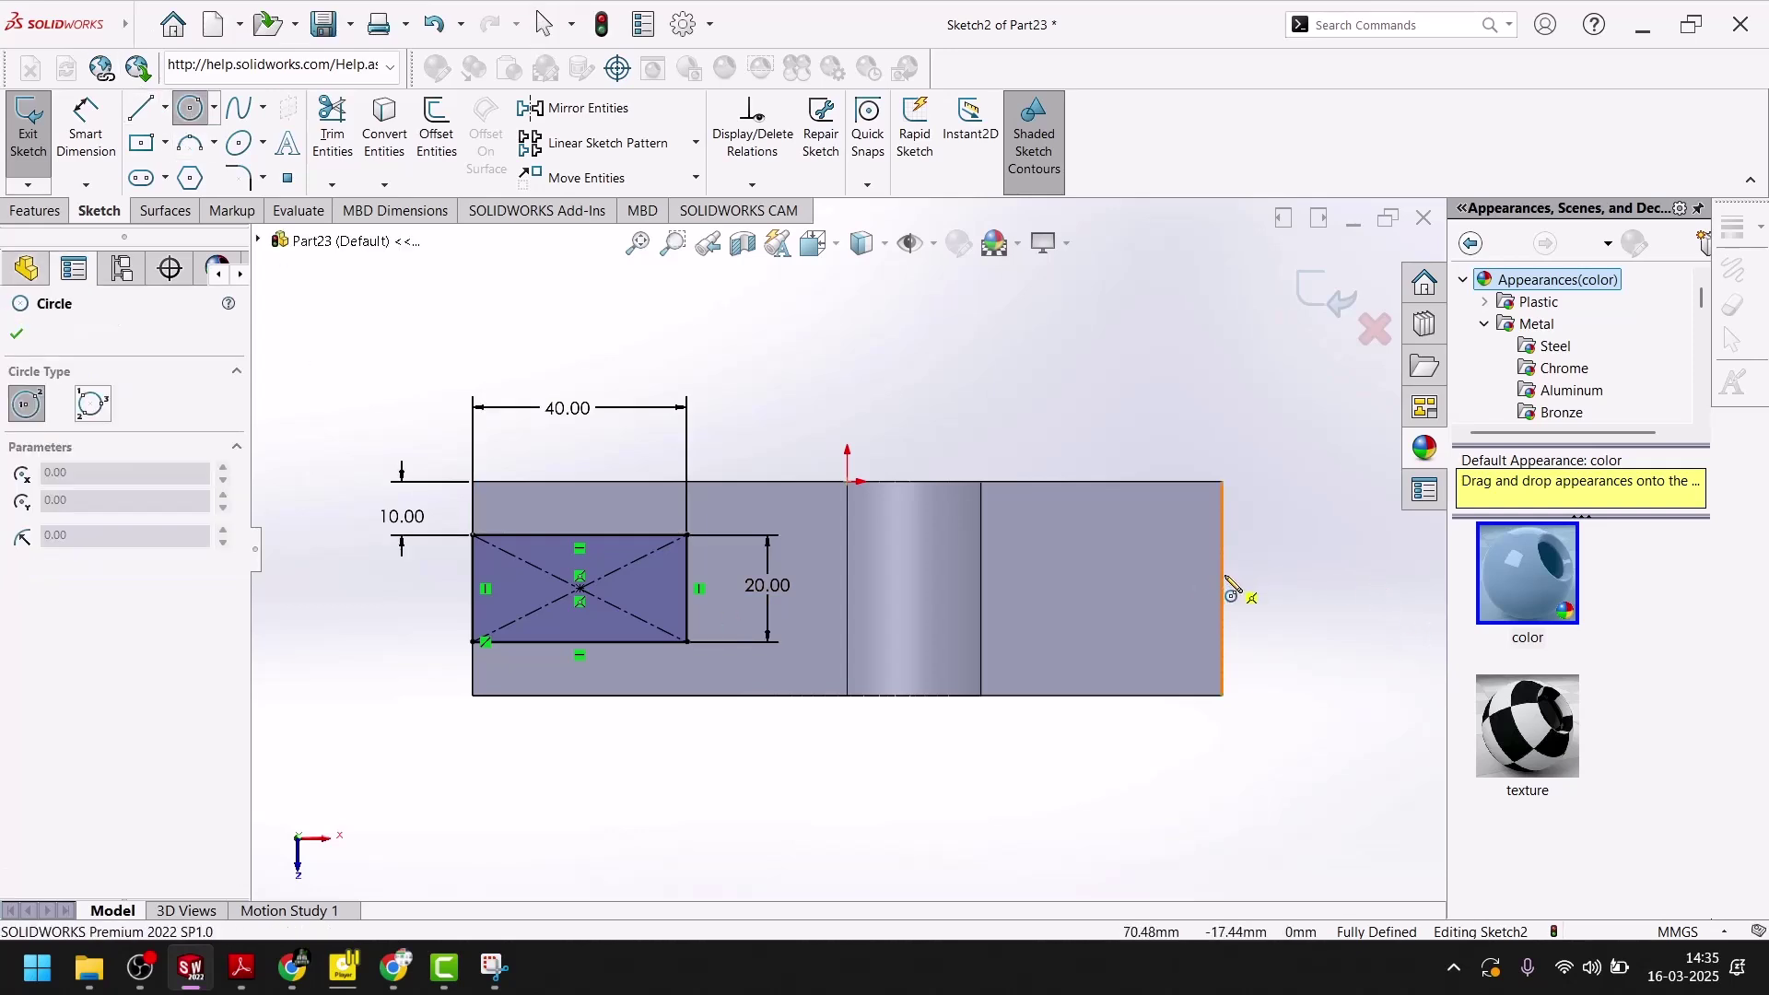
left_click(1126, 587)
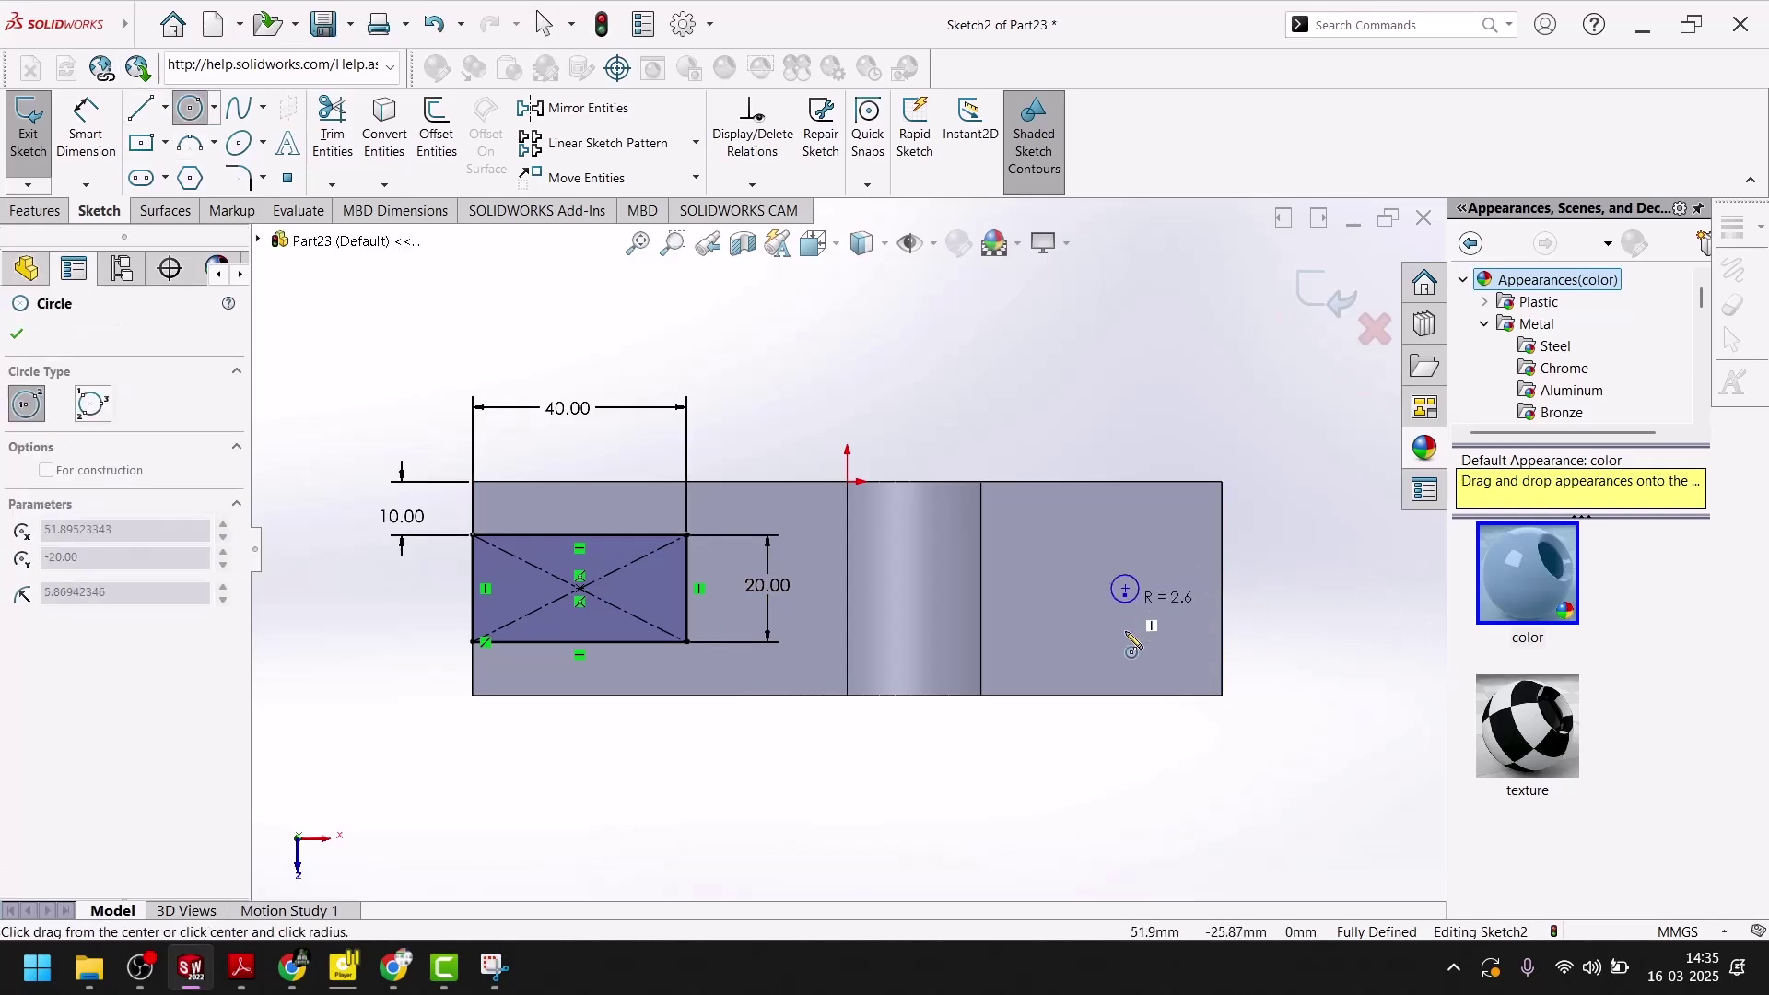
left_click(1134, 696)
key("Escape")
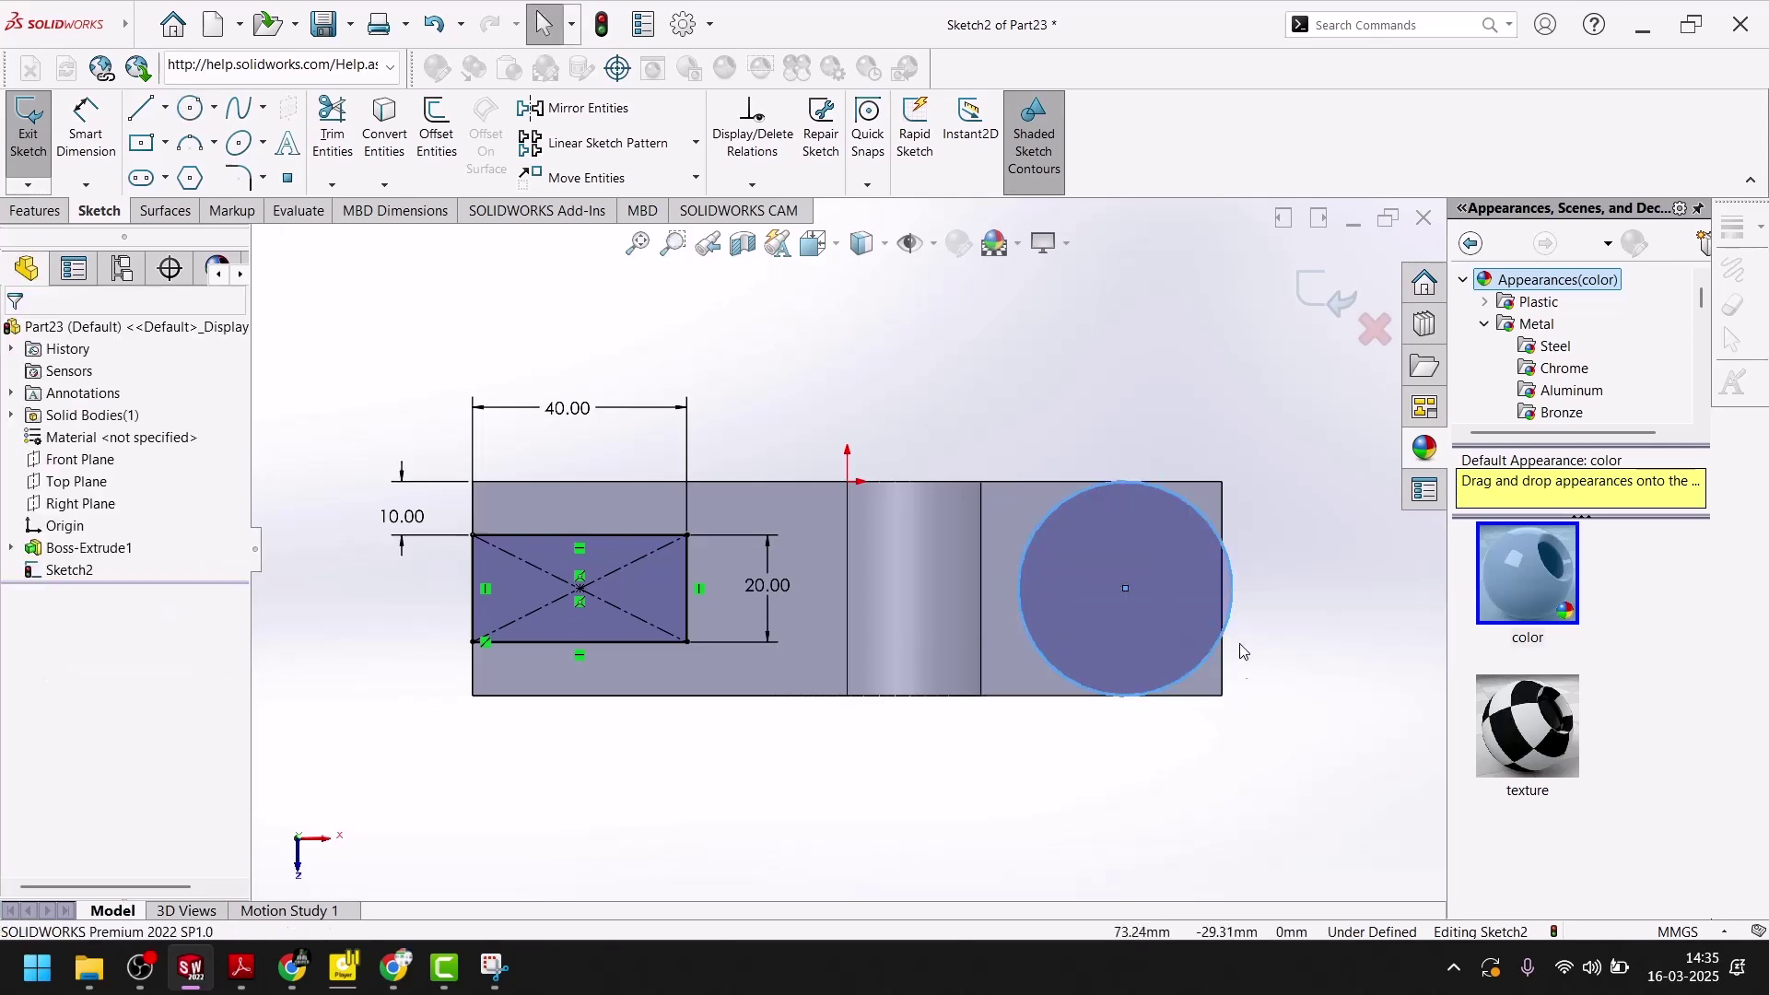
- Make the circle tangent to the lower-right arm's end edge
left_click(1225, 681, "ctrl")
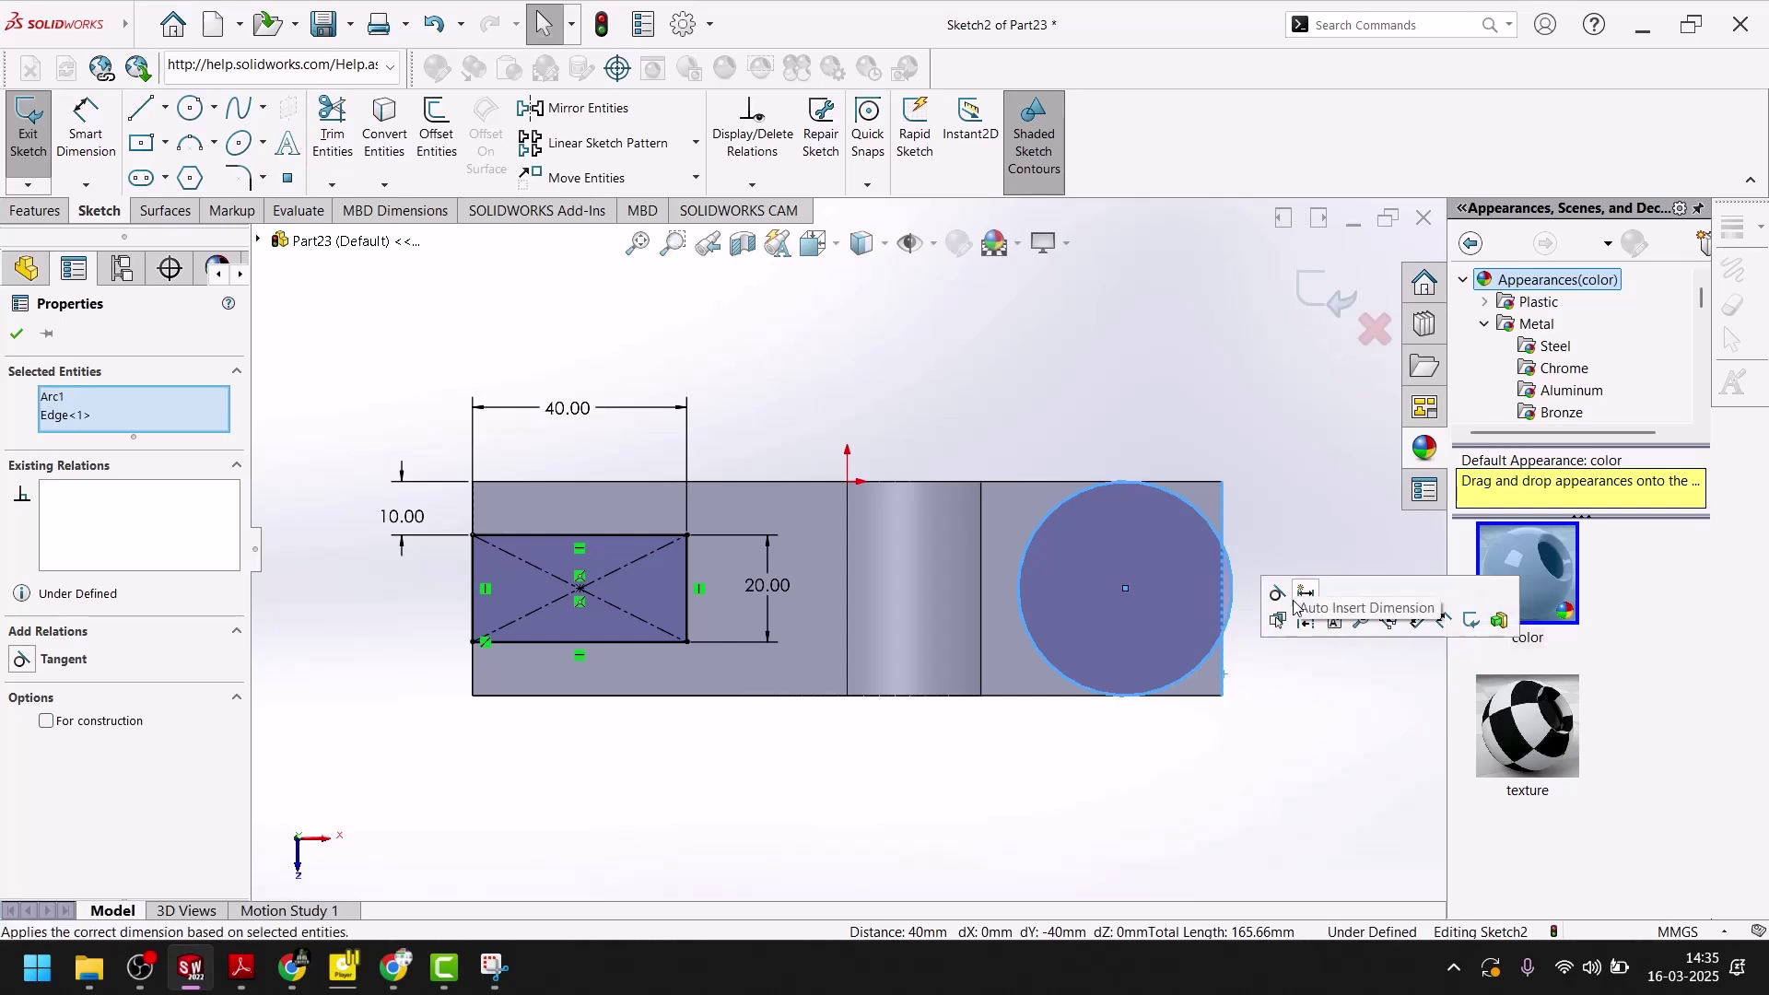
left_click(1281, 601)
left_click(1267, 534)
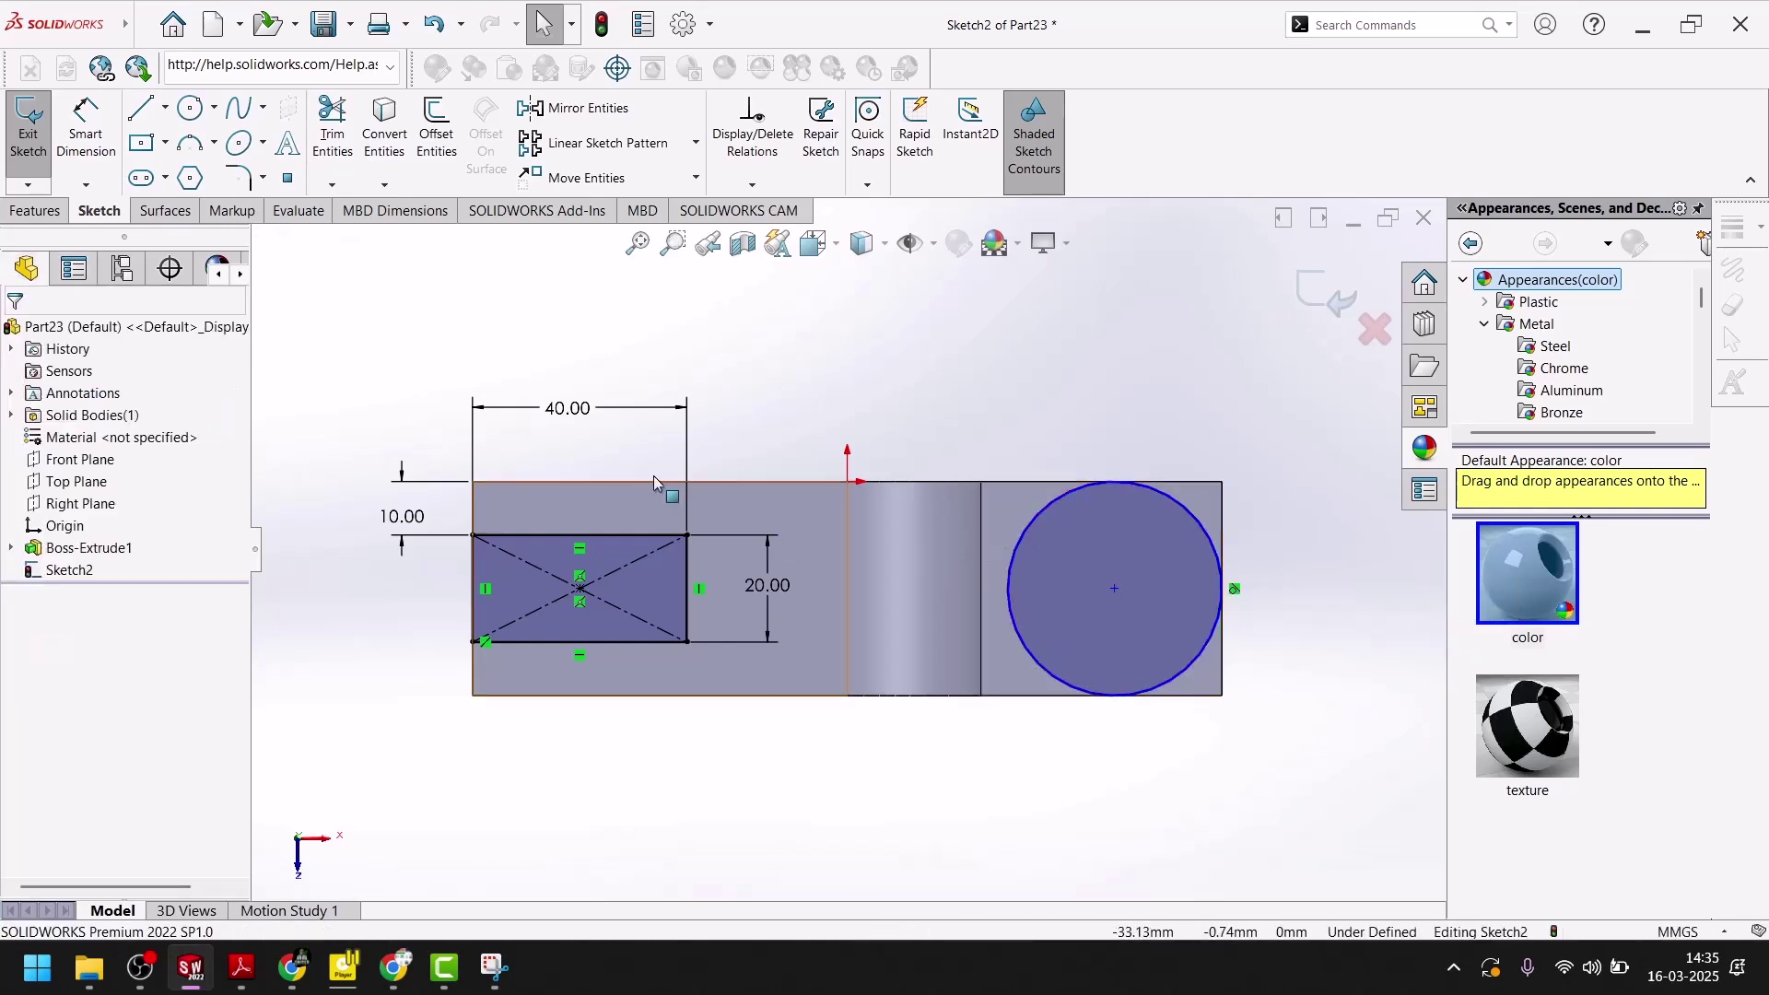
- Sketch a smaller concentric circle with a radius of about 4.2 mm inside the arm-end circle
left_click(143, 109)
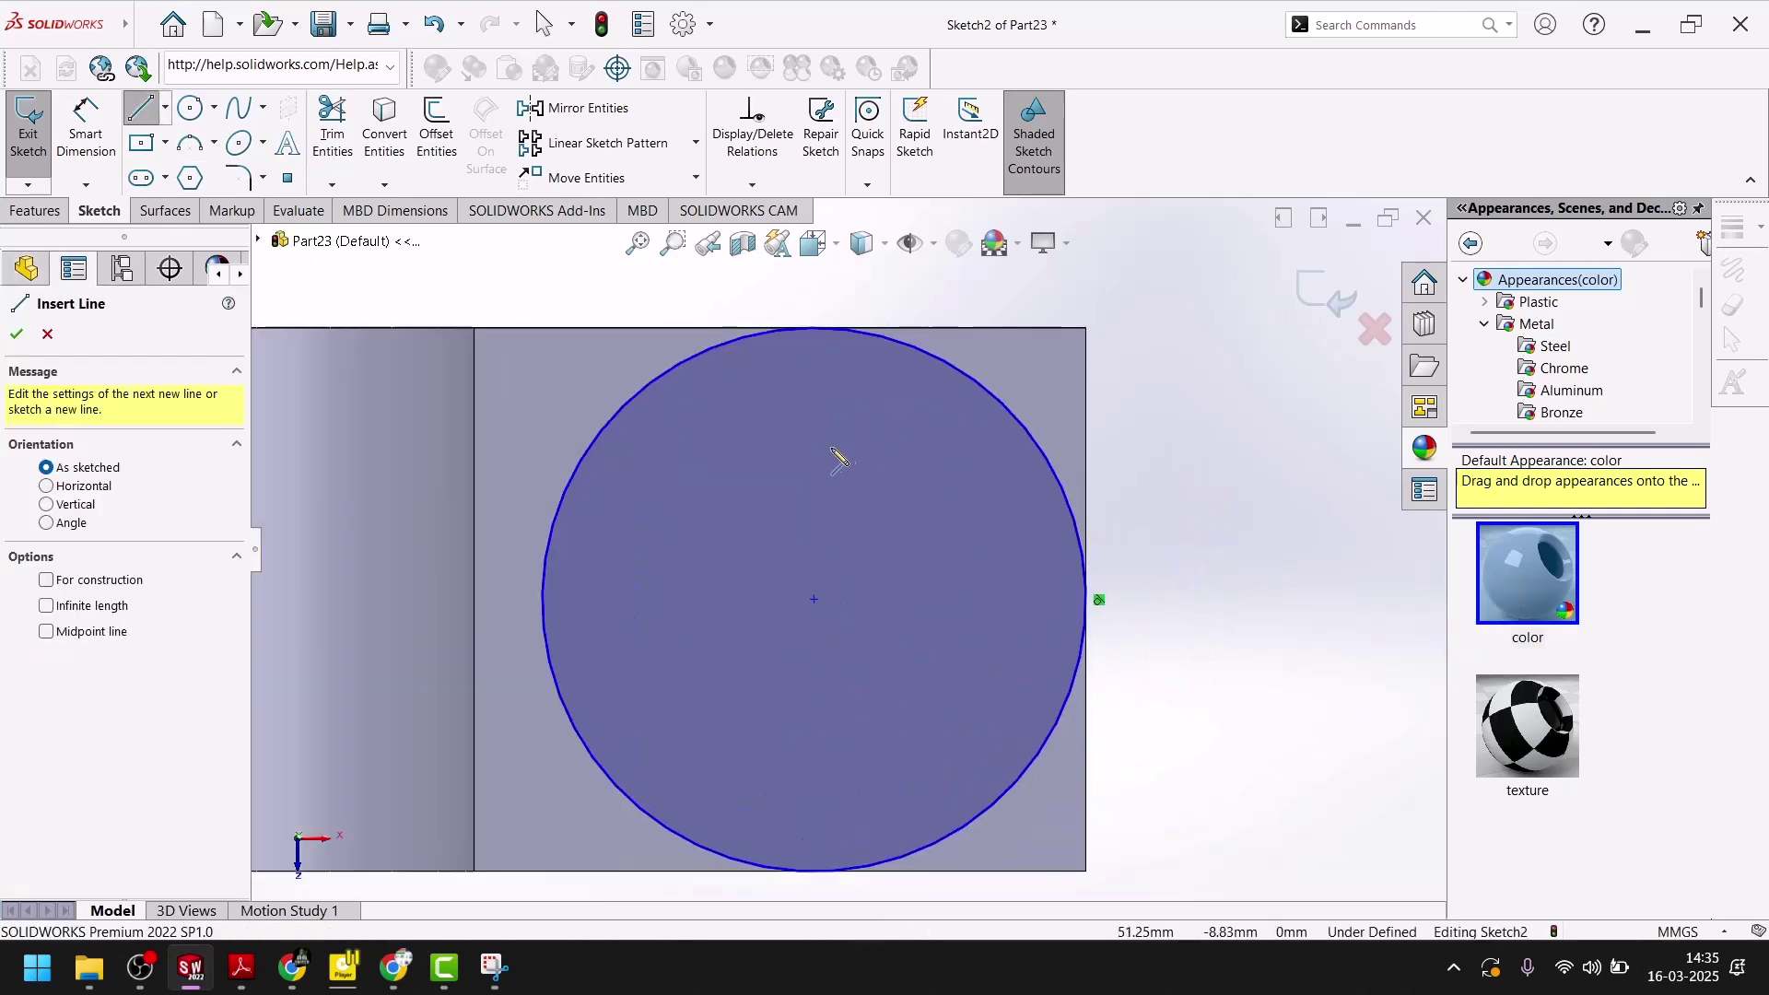
left_click(193, 114)
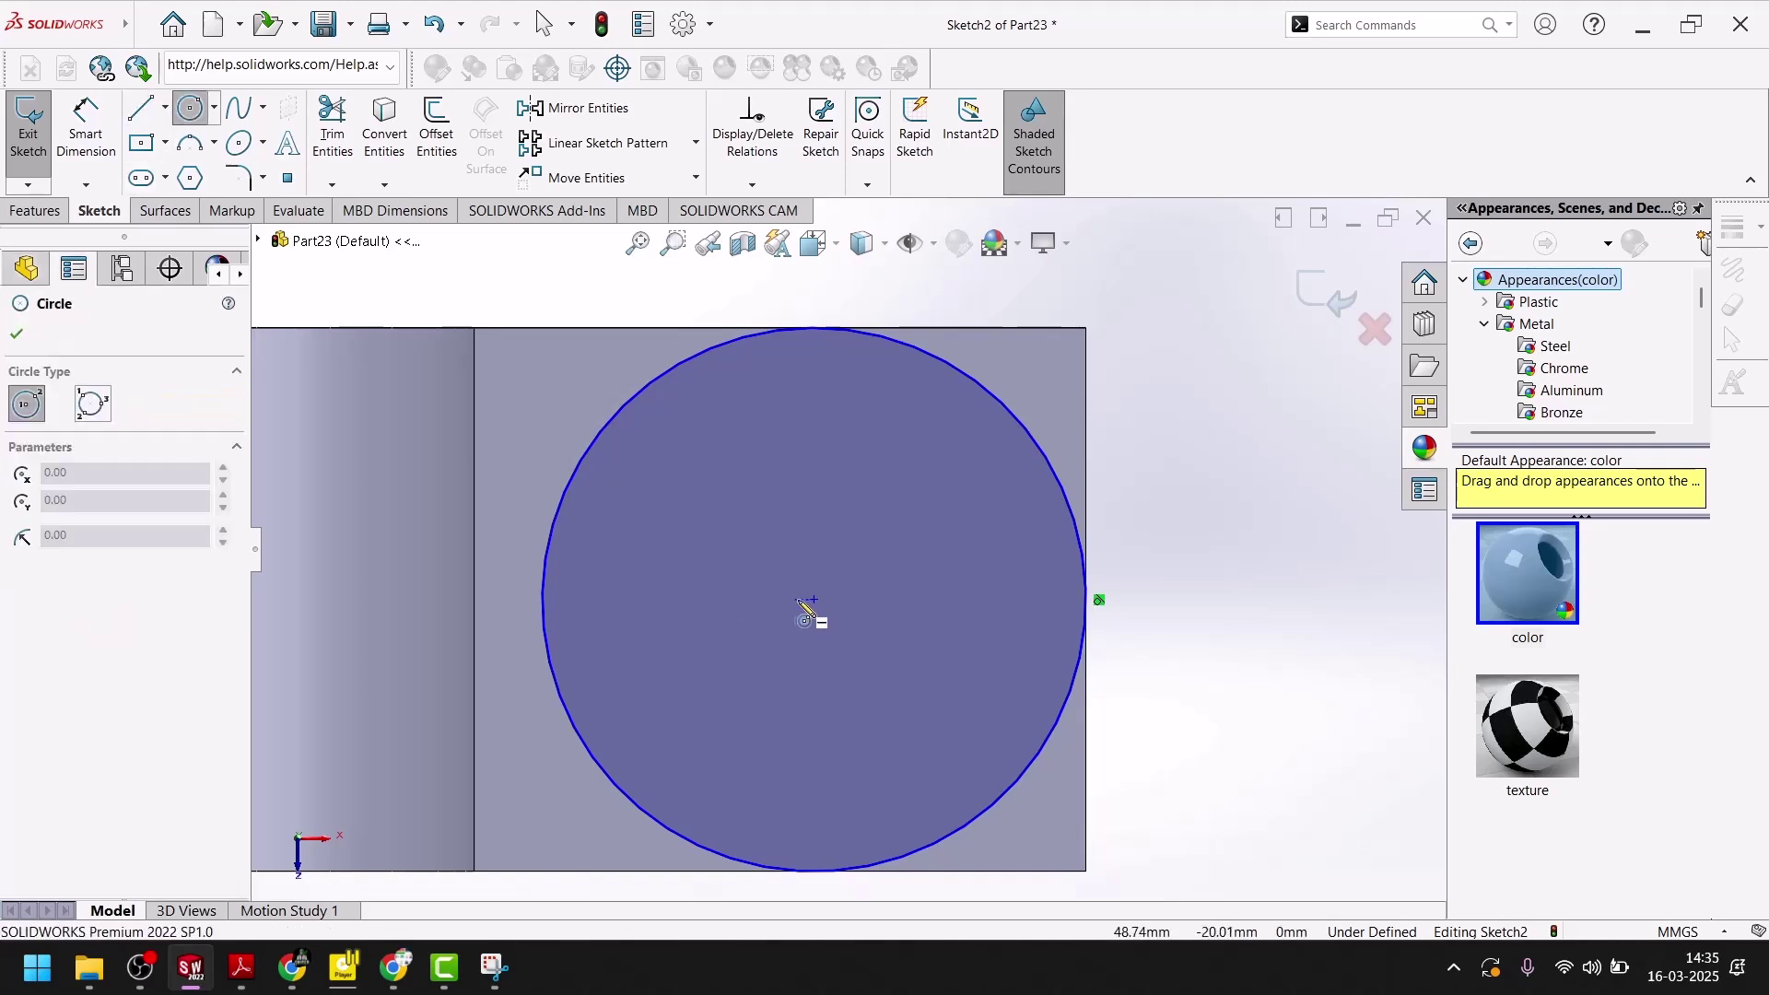
left_click(814, 600)
left_click(871, 600)
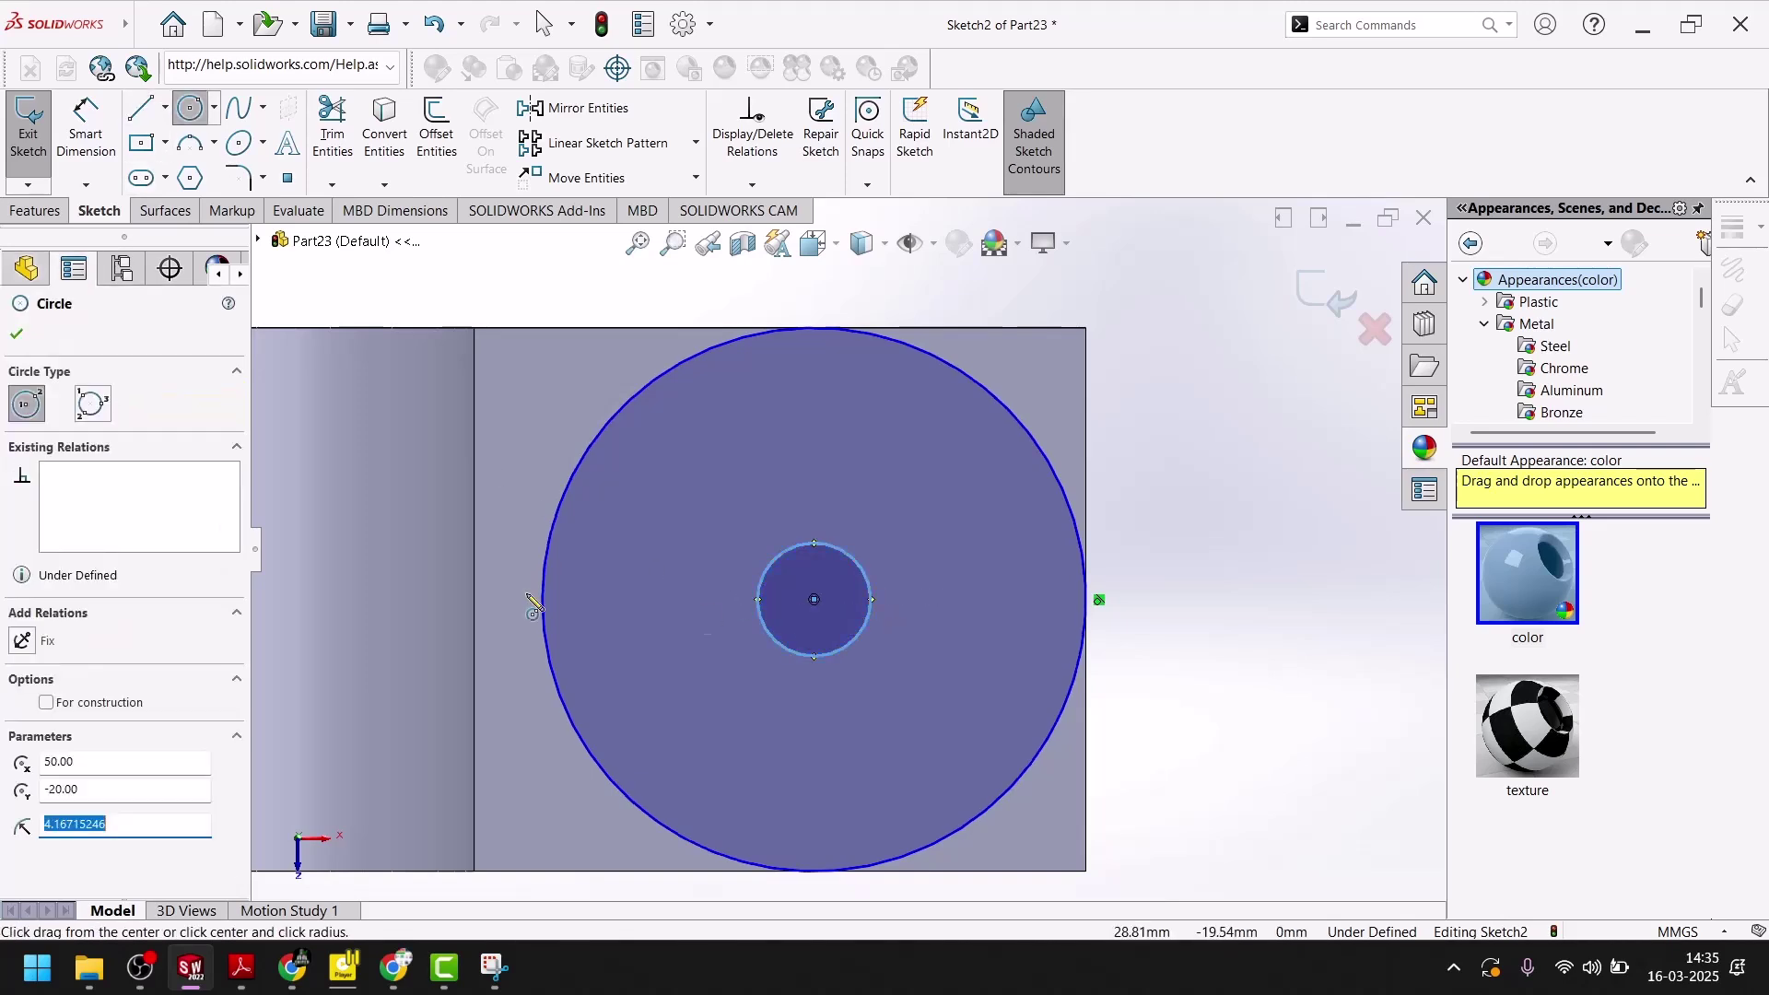
- Check the hole size in the PDF exercise drawing and dimension the inner circle's diameter to 28 mm
left_click(104, 132)
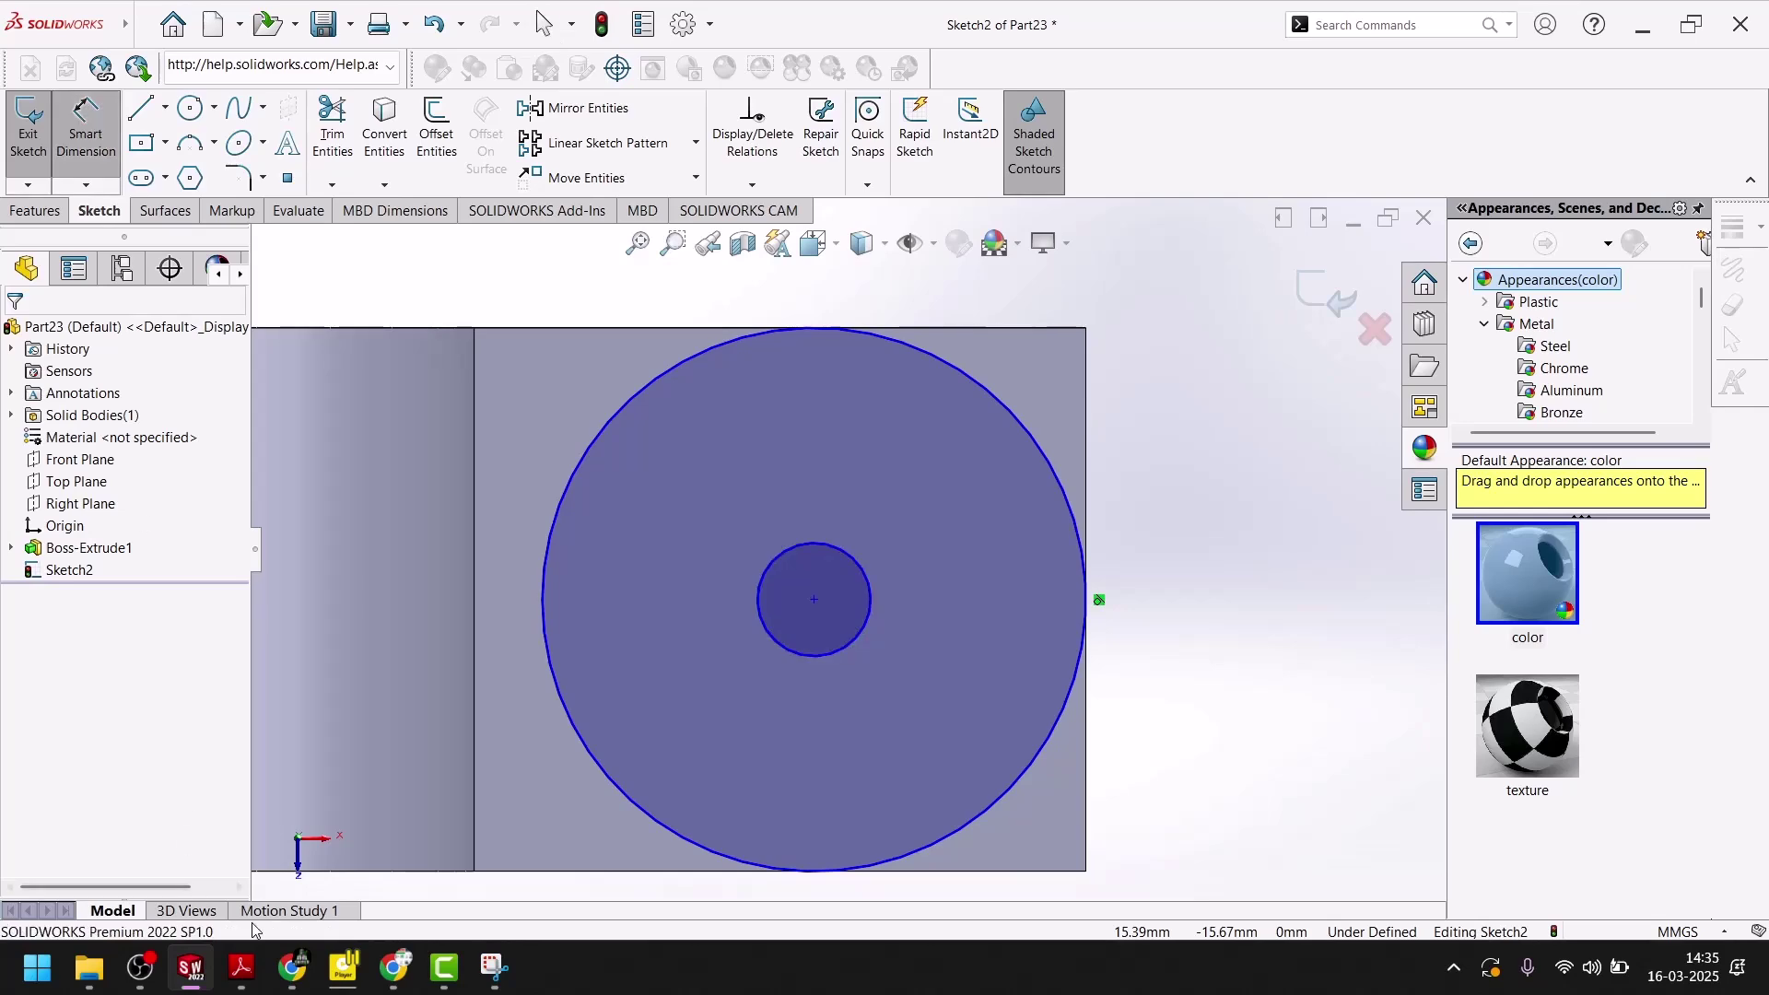
left_click(244, 969)
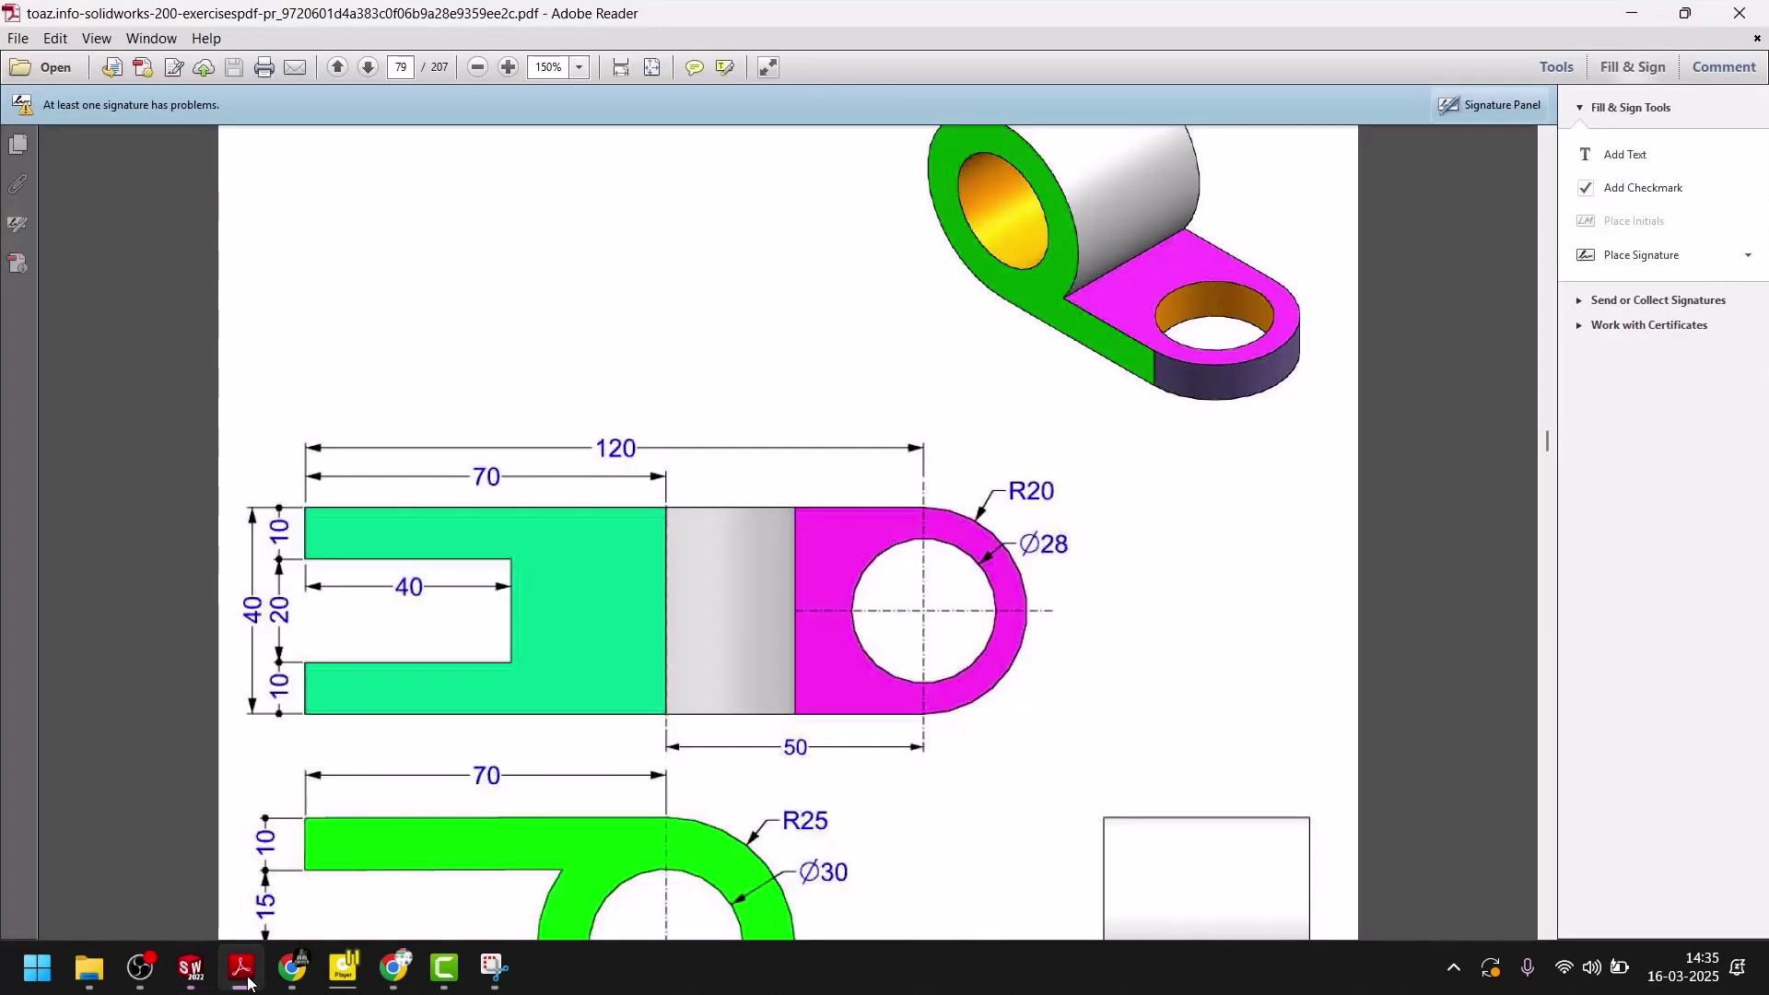
left_click(245, 975)
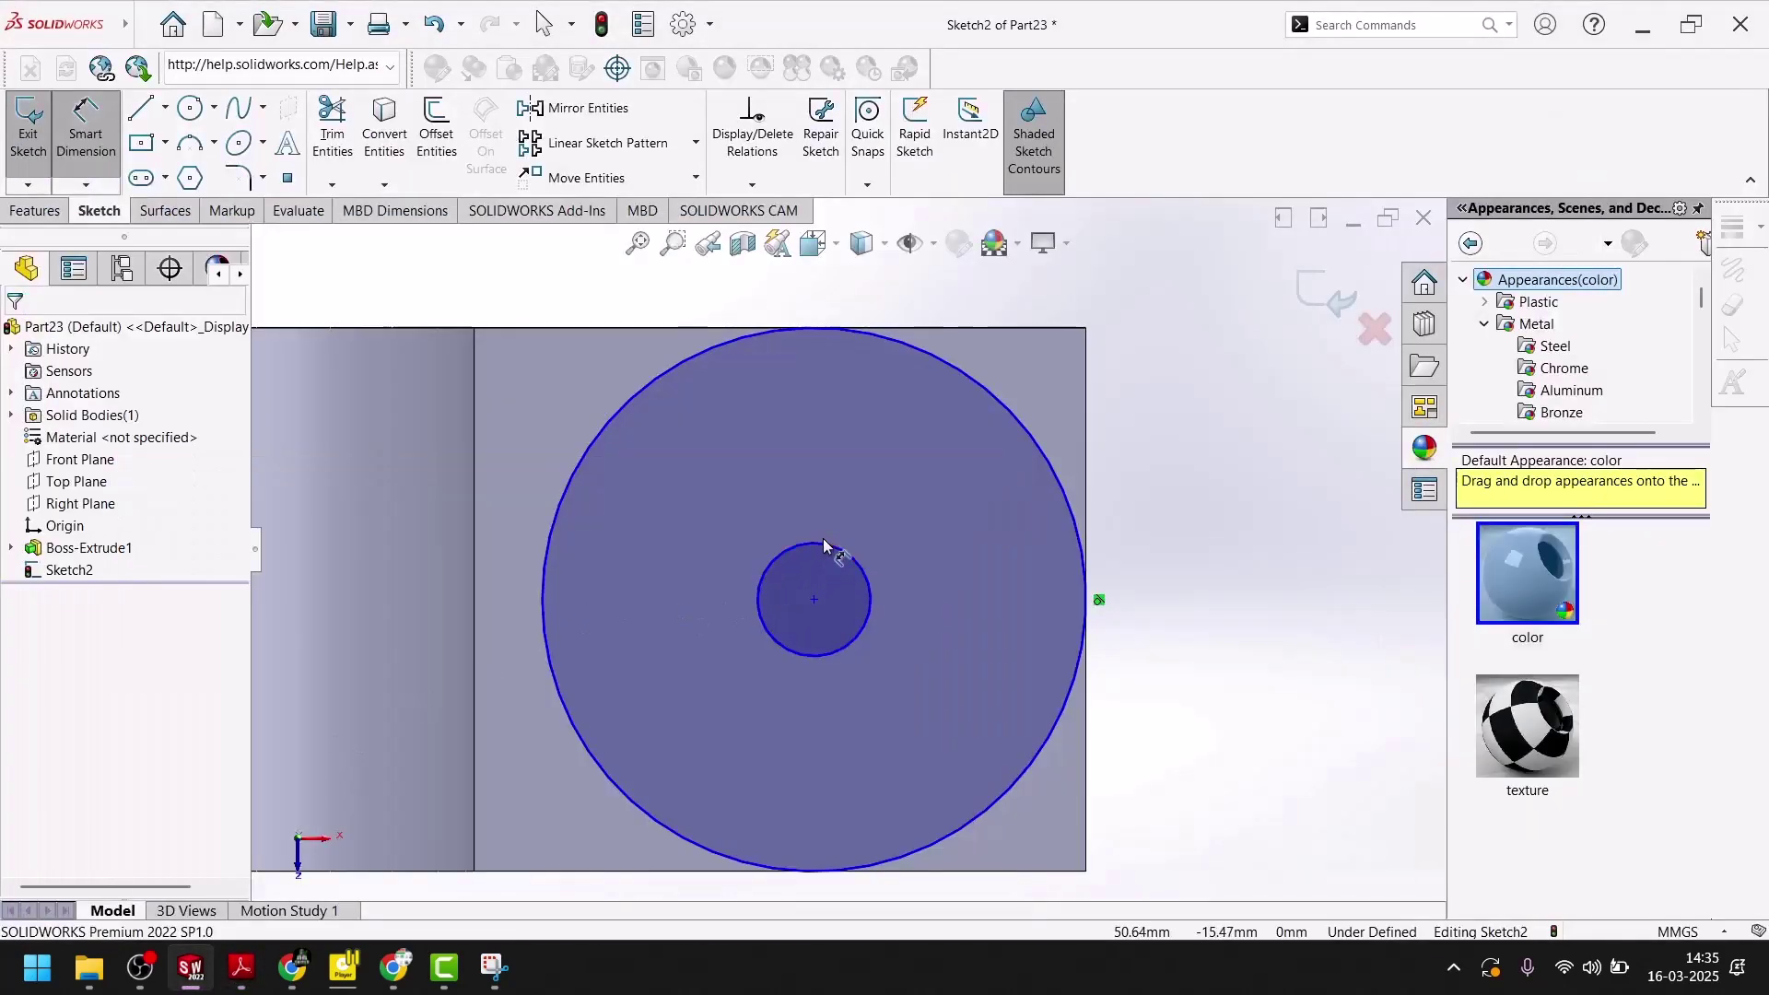
left_click(827, 545)
left_click(866, 456)
type("28")
key("Return")
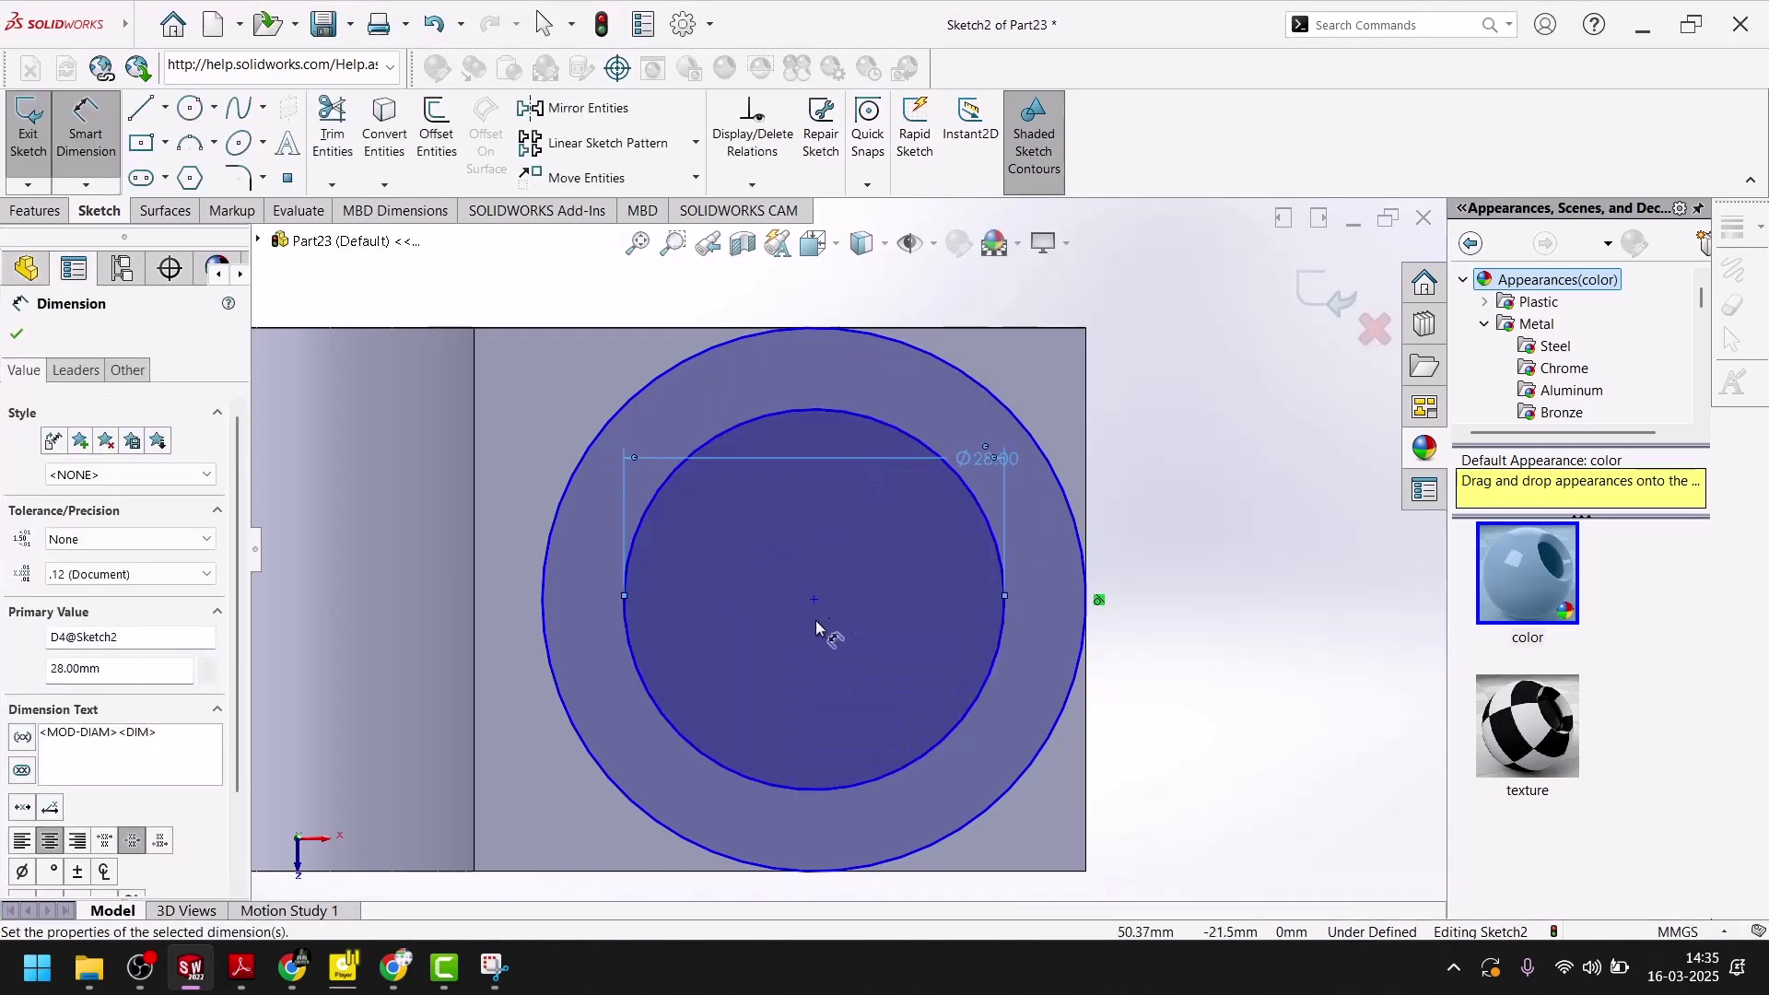
- Sketch three connected lines from the outer circle's upper quadrant along the arm's edges, around both end corners, to its lower quadrant
left_click(141, 107)
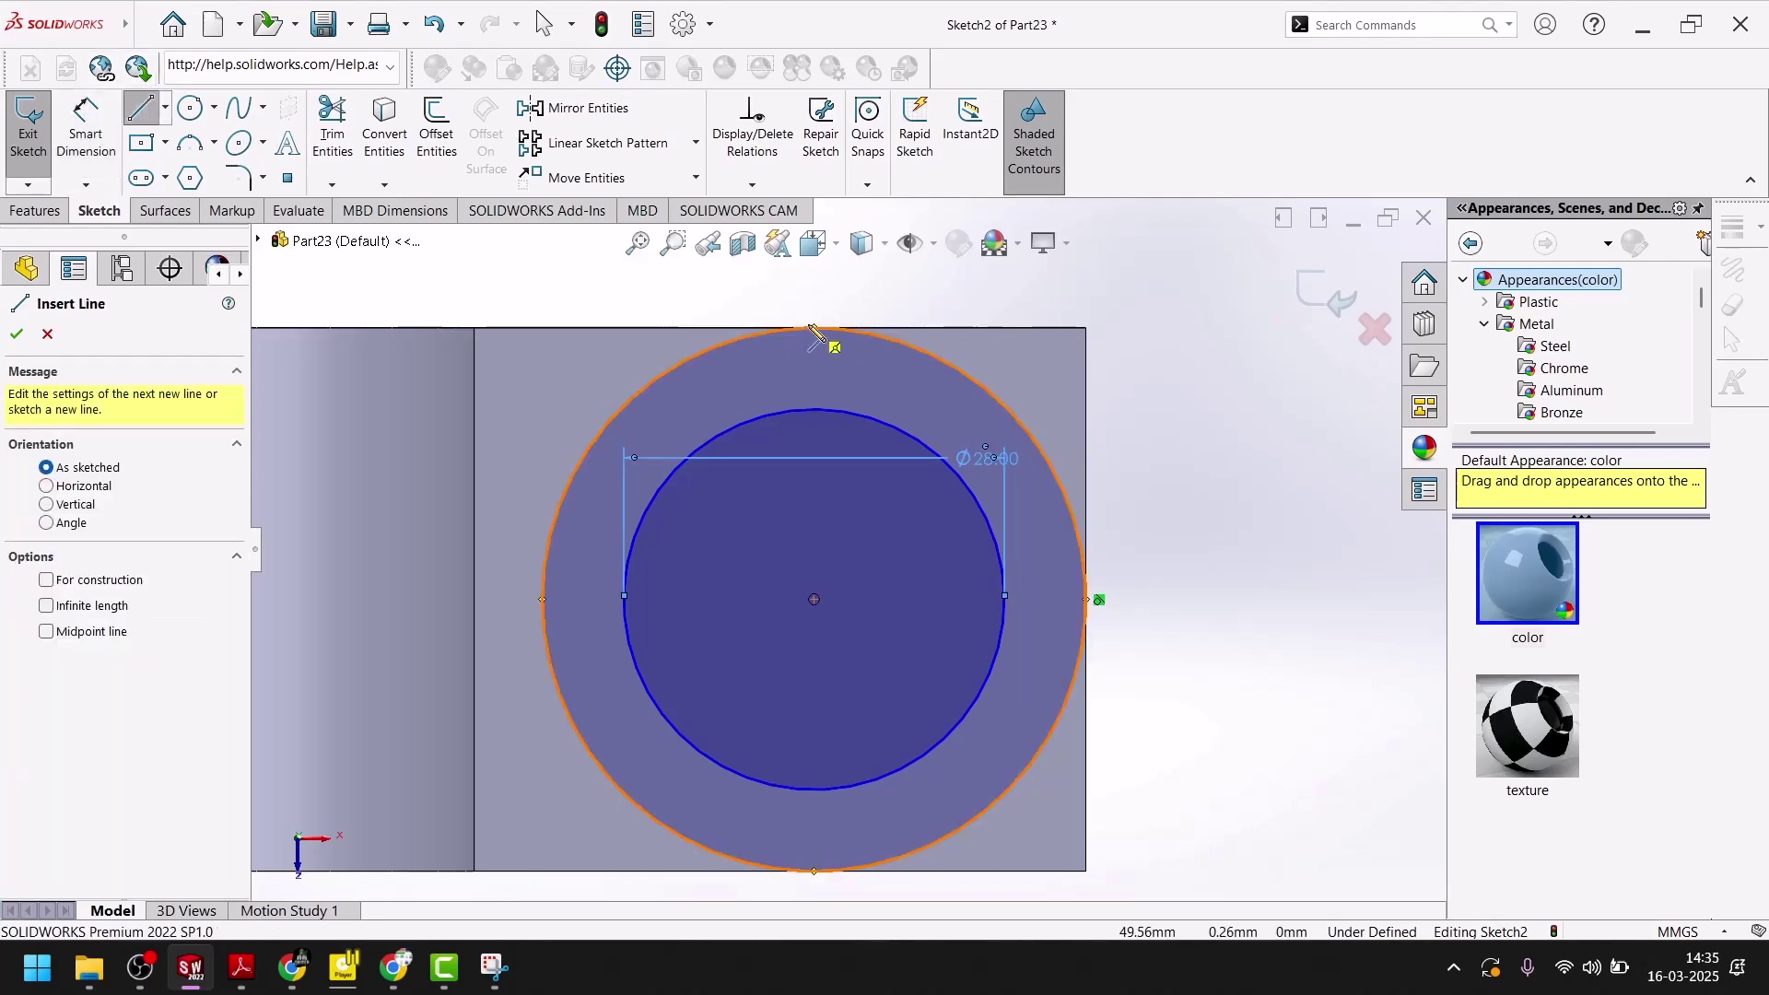
left_click(813, 329)
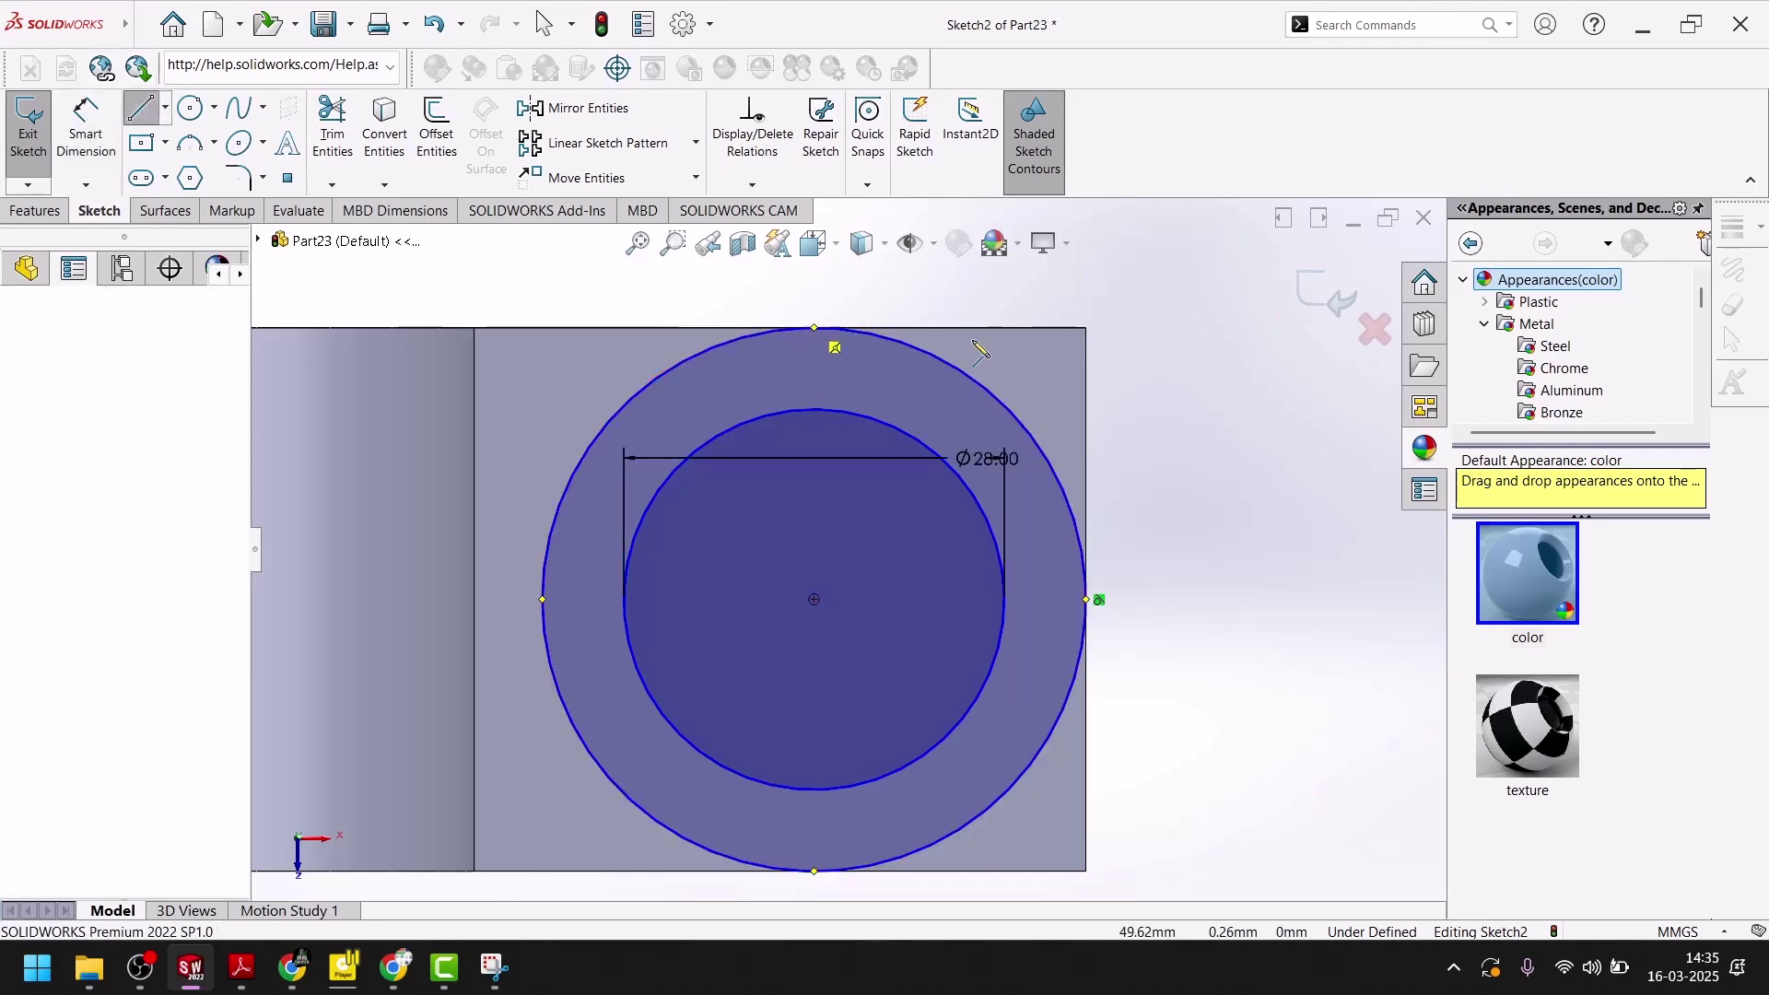
left_click(1087, 328)
scroll(1117, 679, "up", 3)
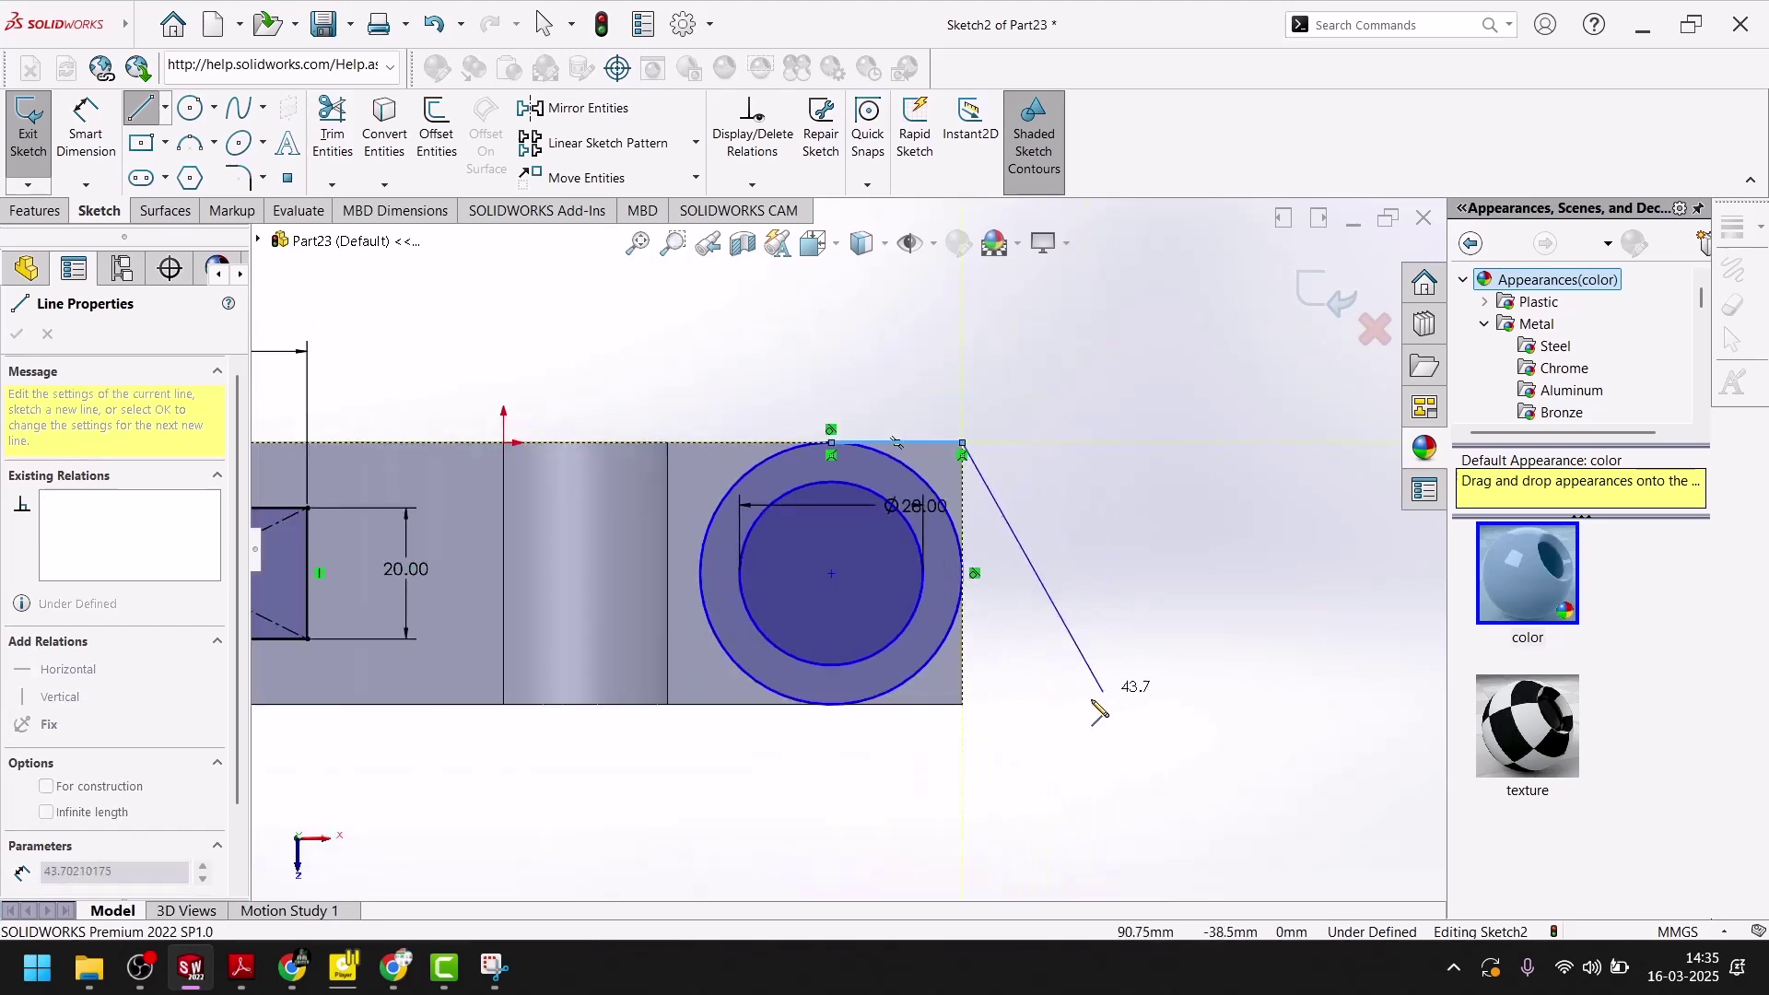
scroll(1019, 687, "down", 2)
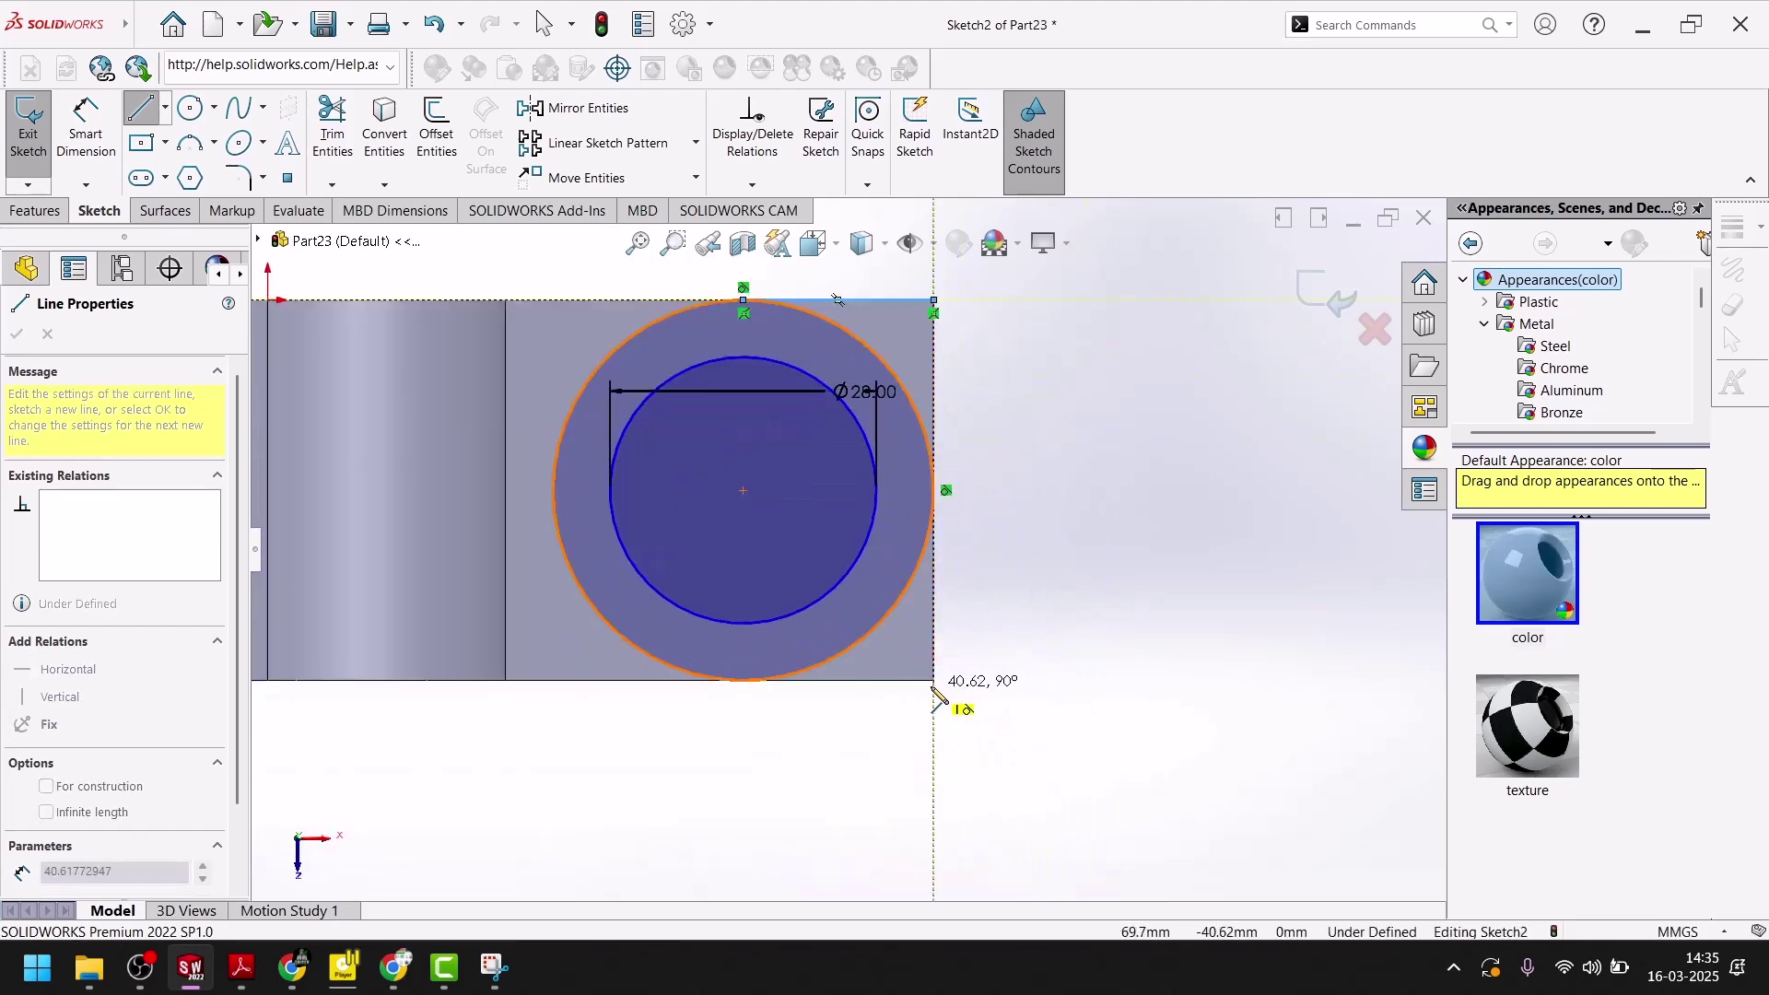
scroll(936, 673, "down", 3)
left_click(907, 619)
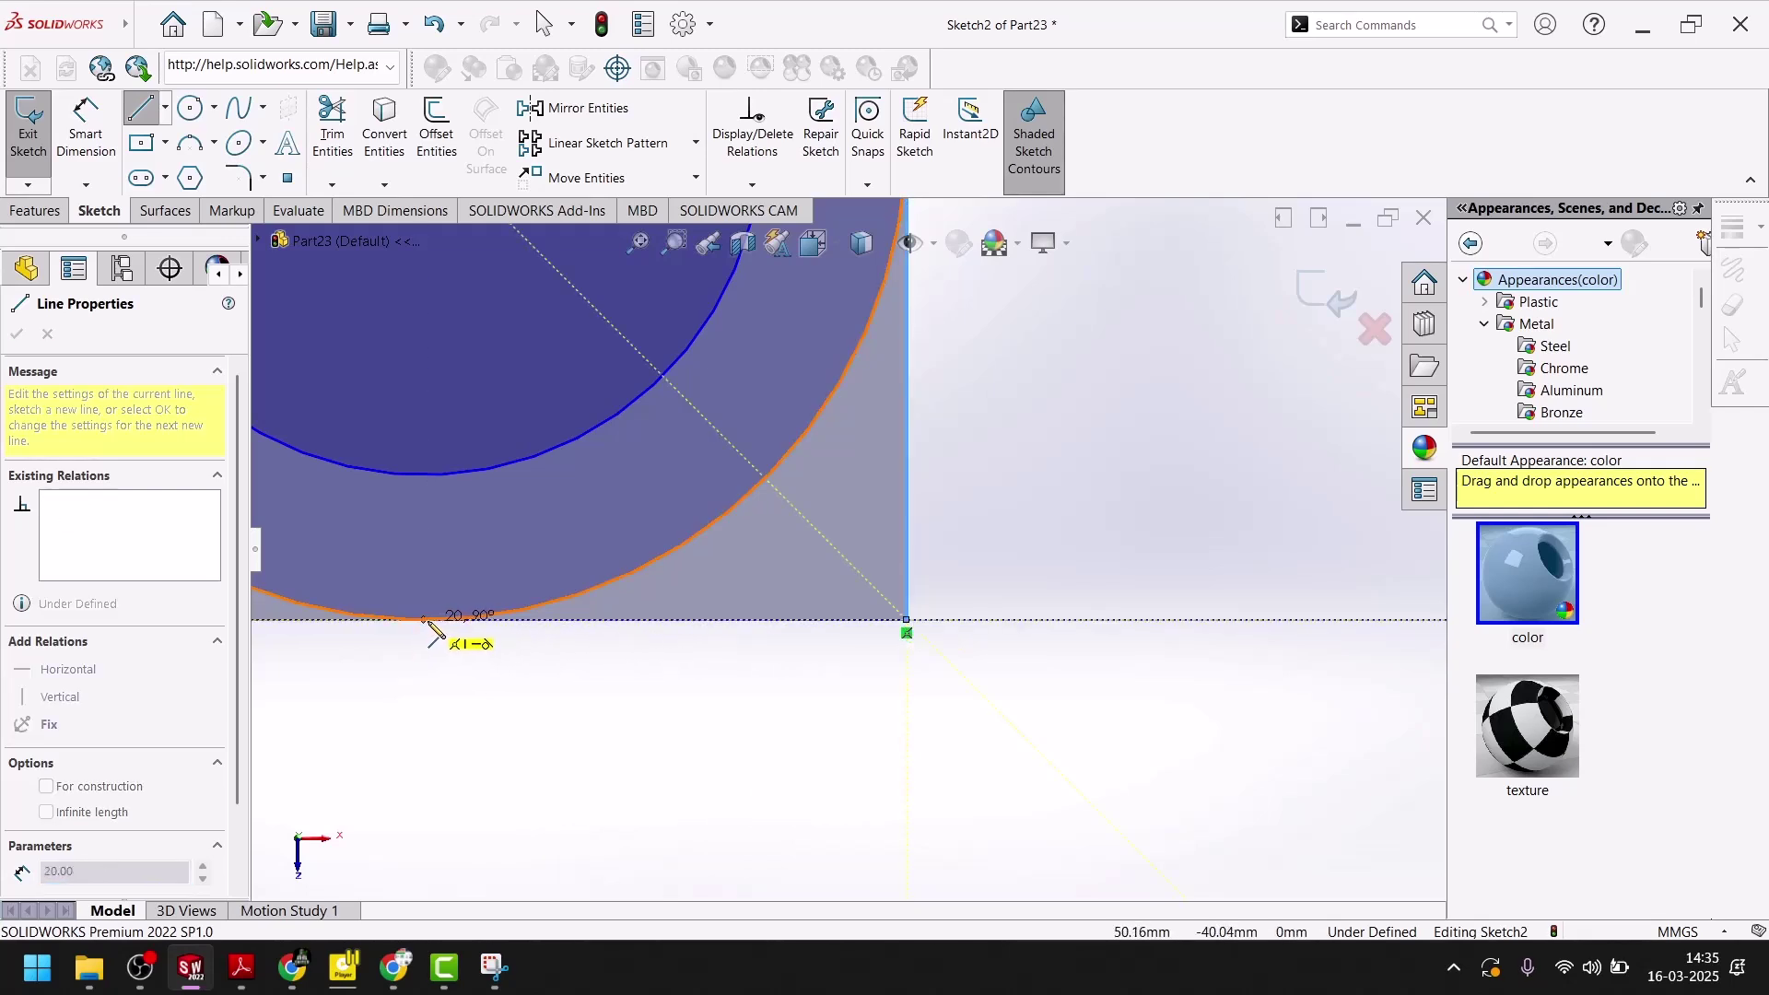
left_click(423, 620)
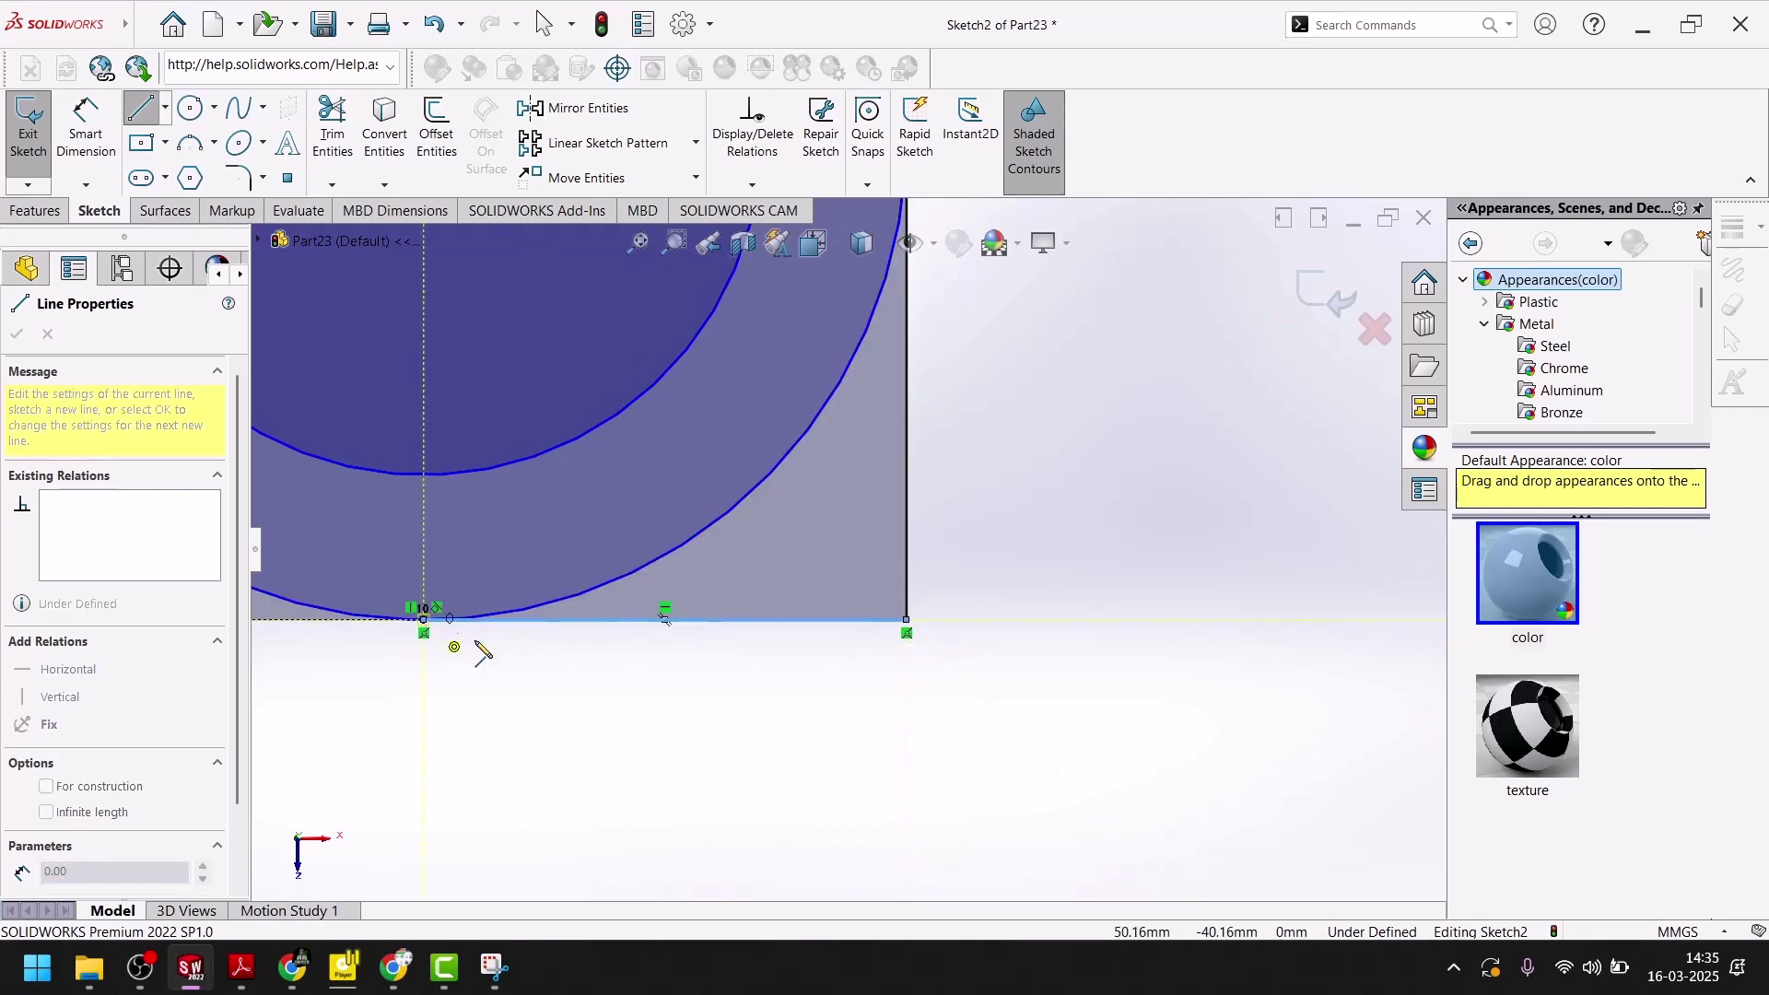
key("Escape")
scroll(659, 713, "up", 5)
scroll(607, 414, "up", 4)
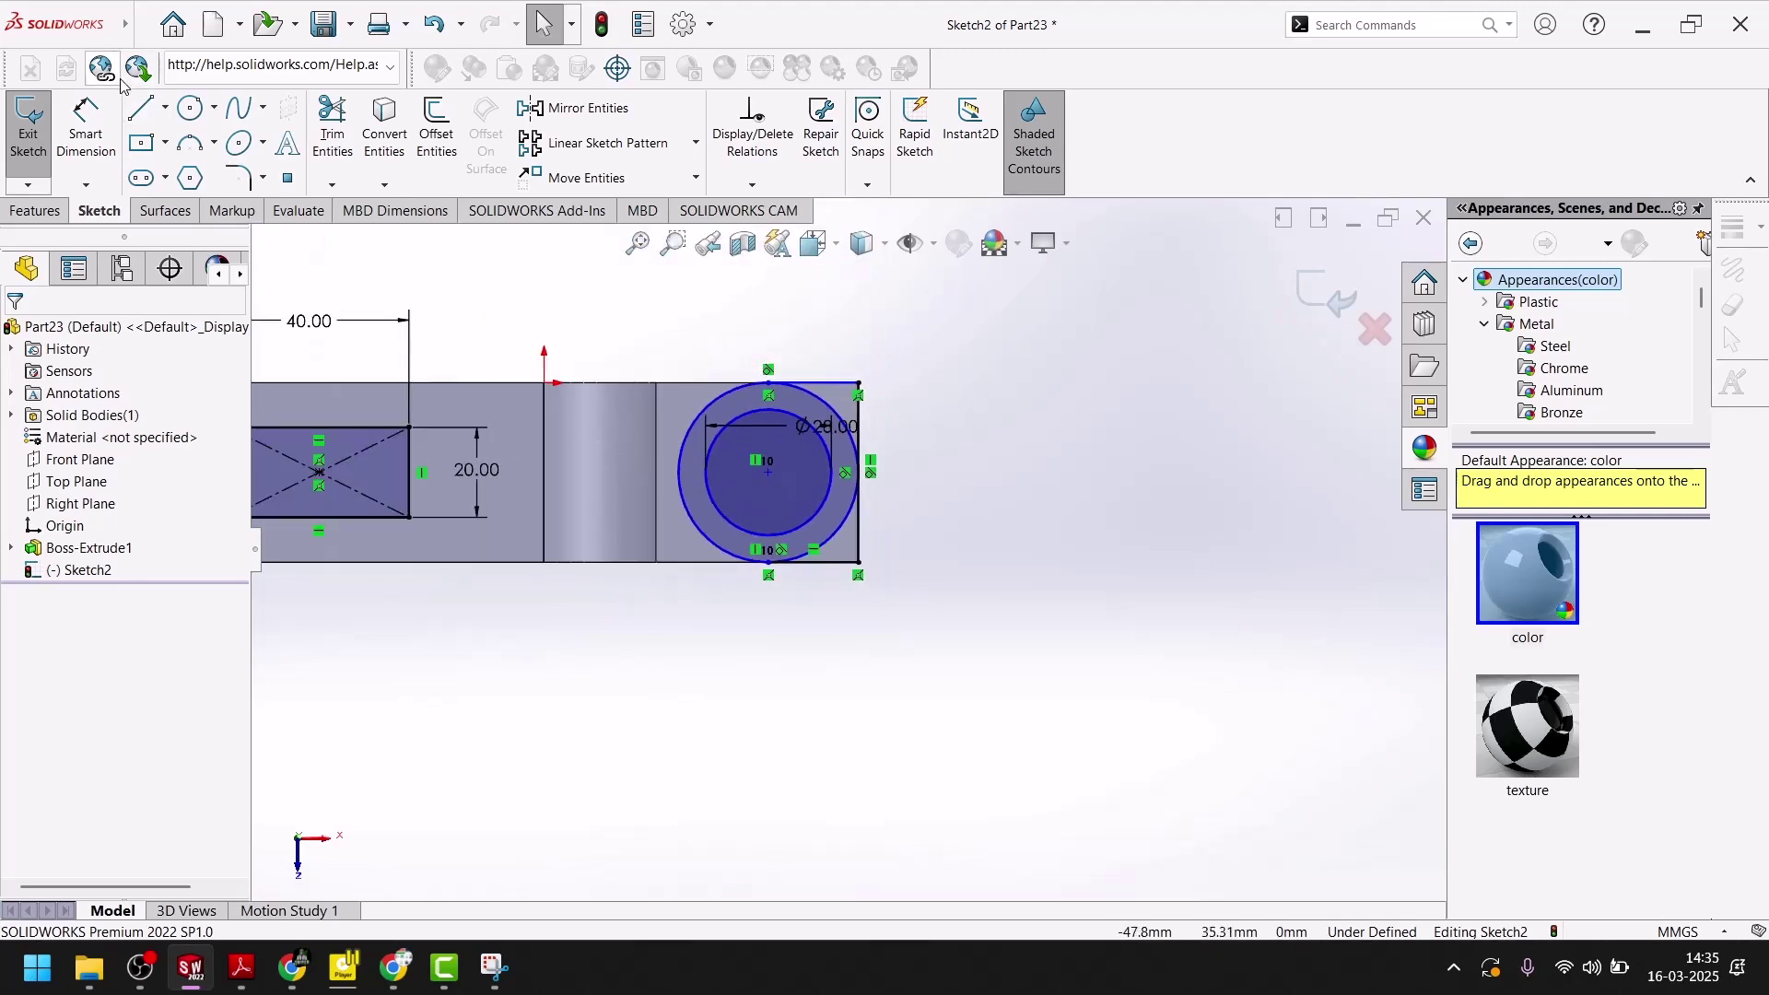
- Trim away the half of the outer circle facing the ring, keeping the arc at the arm's free end
left_click(333, 129)
scroll(864, 350, "down", 5)
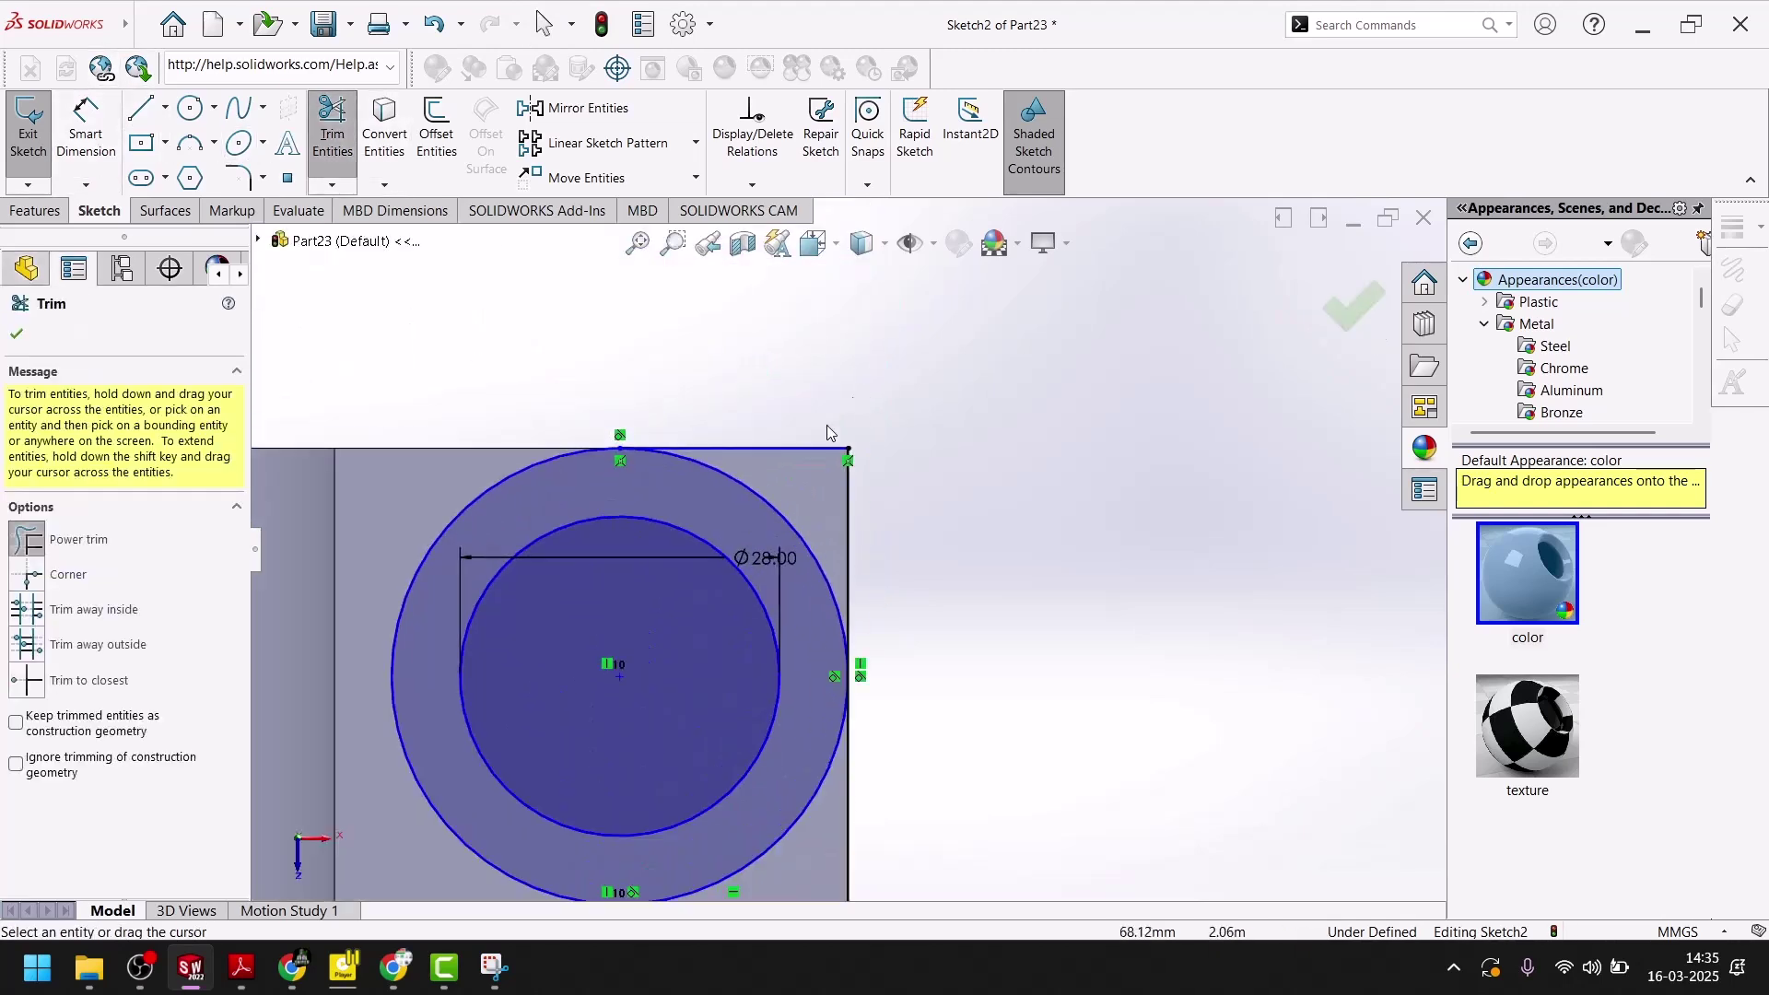
left_click_drag(440, 548, 444, 553)
scroll(857, 576, "up", 6)
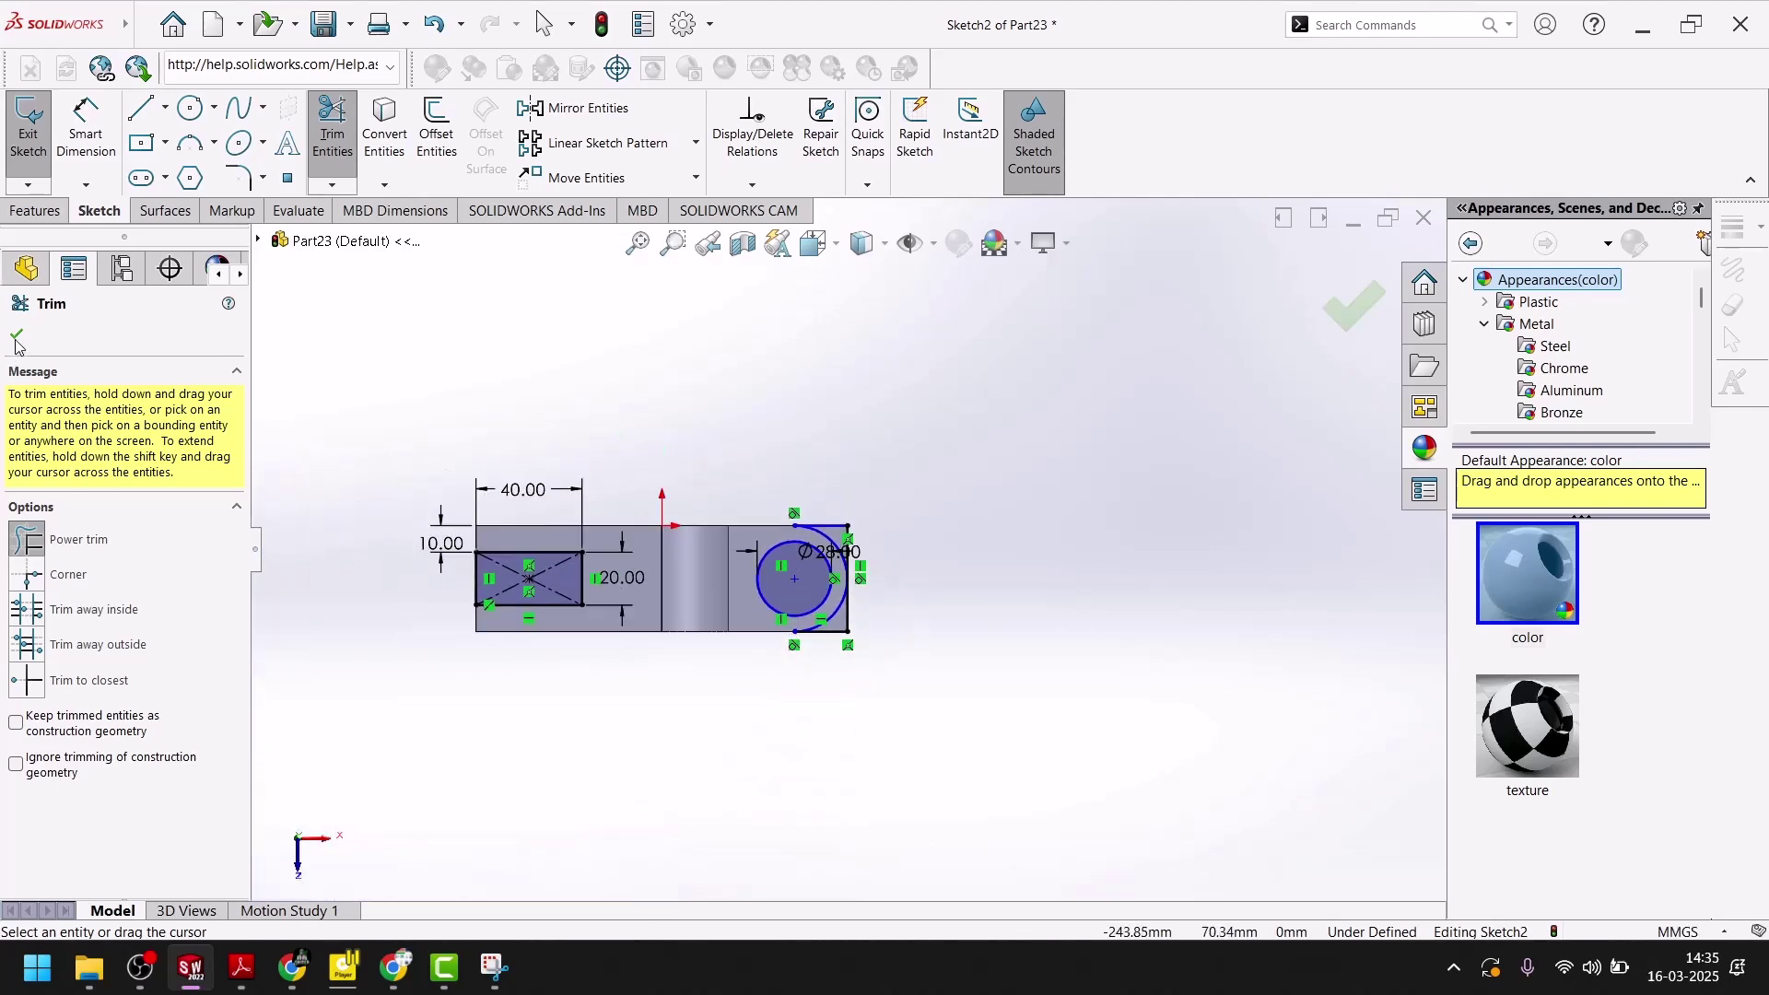
left_click(1353, 304)
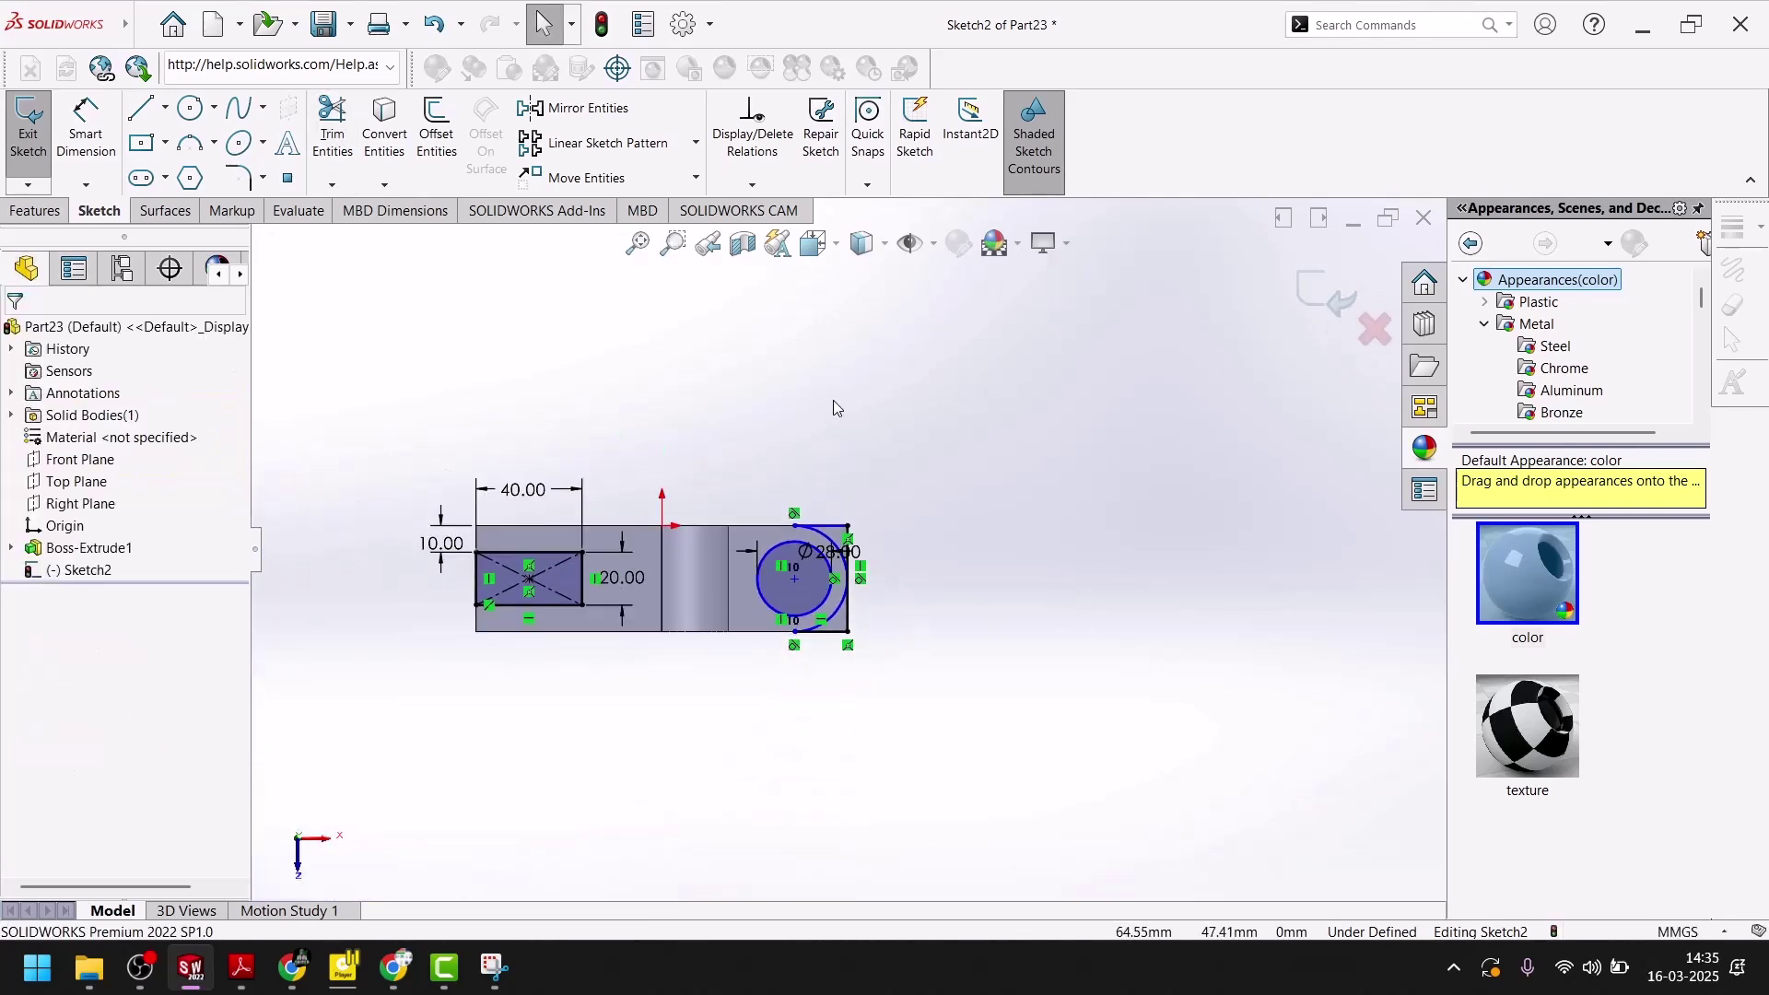
- Start an extruded cut using the slot rectangle, the 28 mm circle and the two corner regions outside the end arc as contours
scroll(835, 404, "up", 3)
mouse_move(838, 406)
middle_mouse_down()
mouse_move(659, 391)
mouse_move(793, 324)
mouse_move(832, 367)
middle_mouse_up()
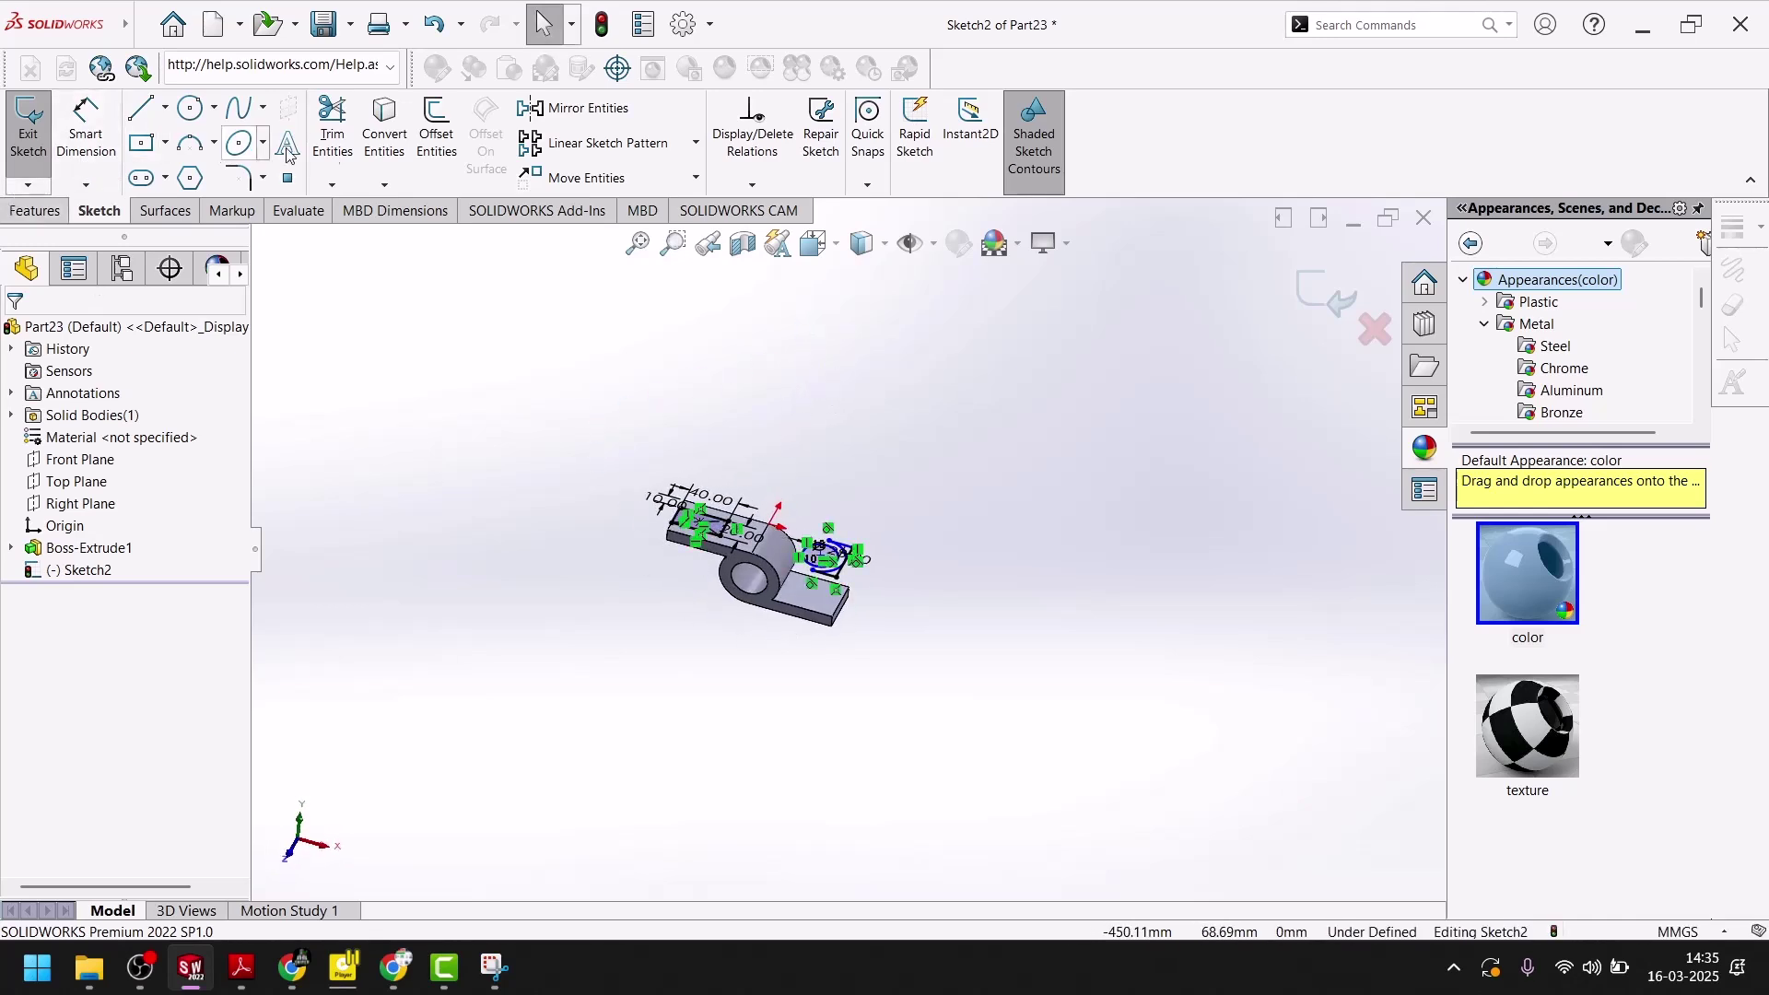
left_click(37, 210)
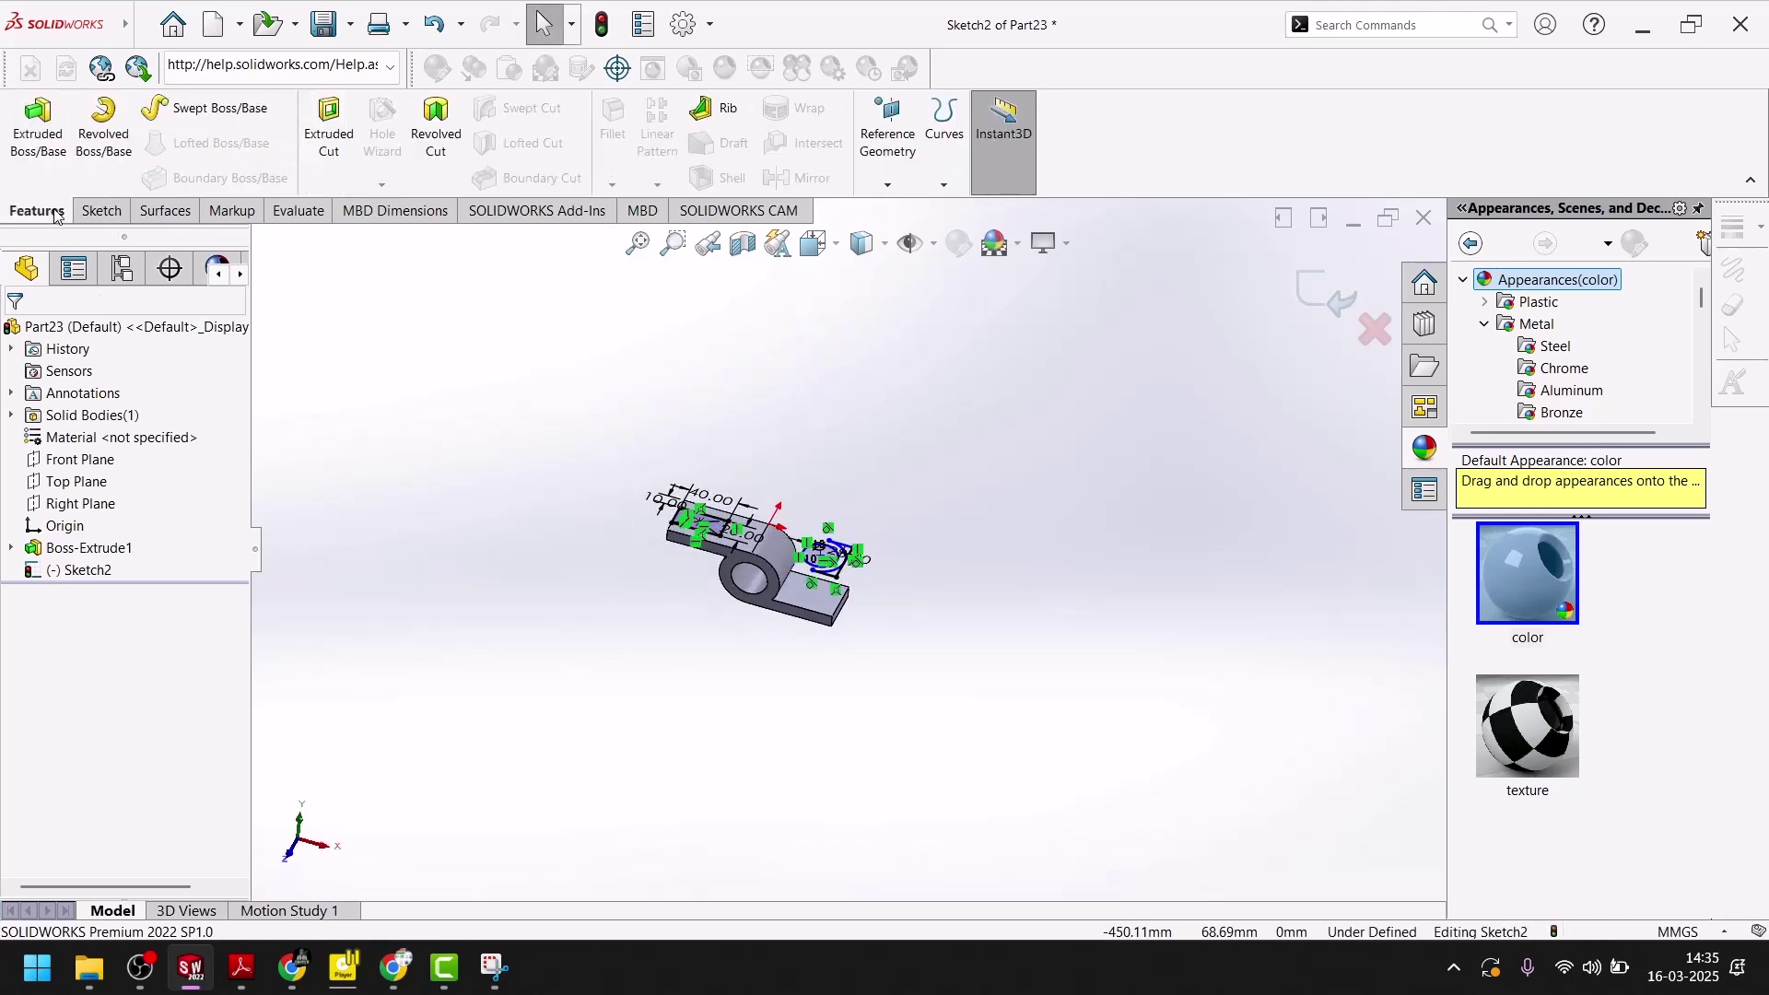
left_click(328, 129)
left_click(603, 431)
scroll(1067, 533, "down", 1)
scroll(1066, 538, "down", 2)
left_click(990, 610)
left_click(1190, 527)
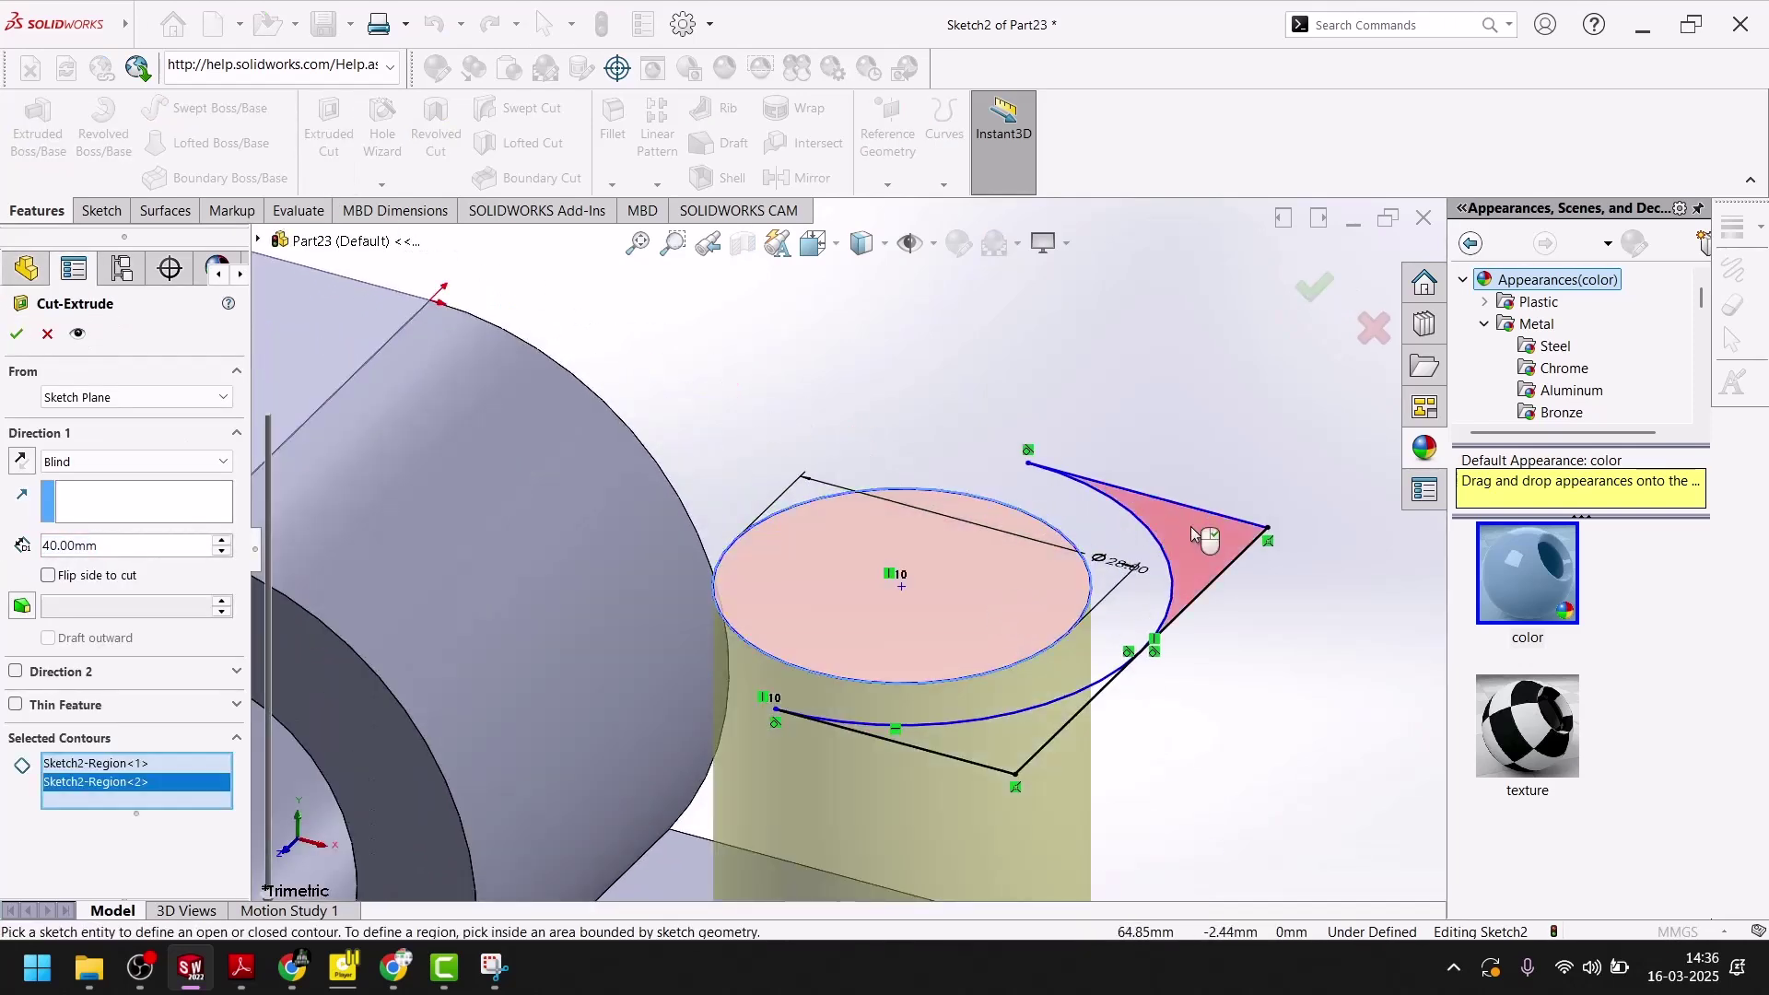
left_click(999, 745)
scroll(971, 651, "up", 4)
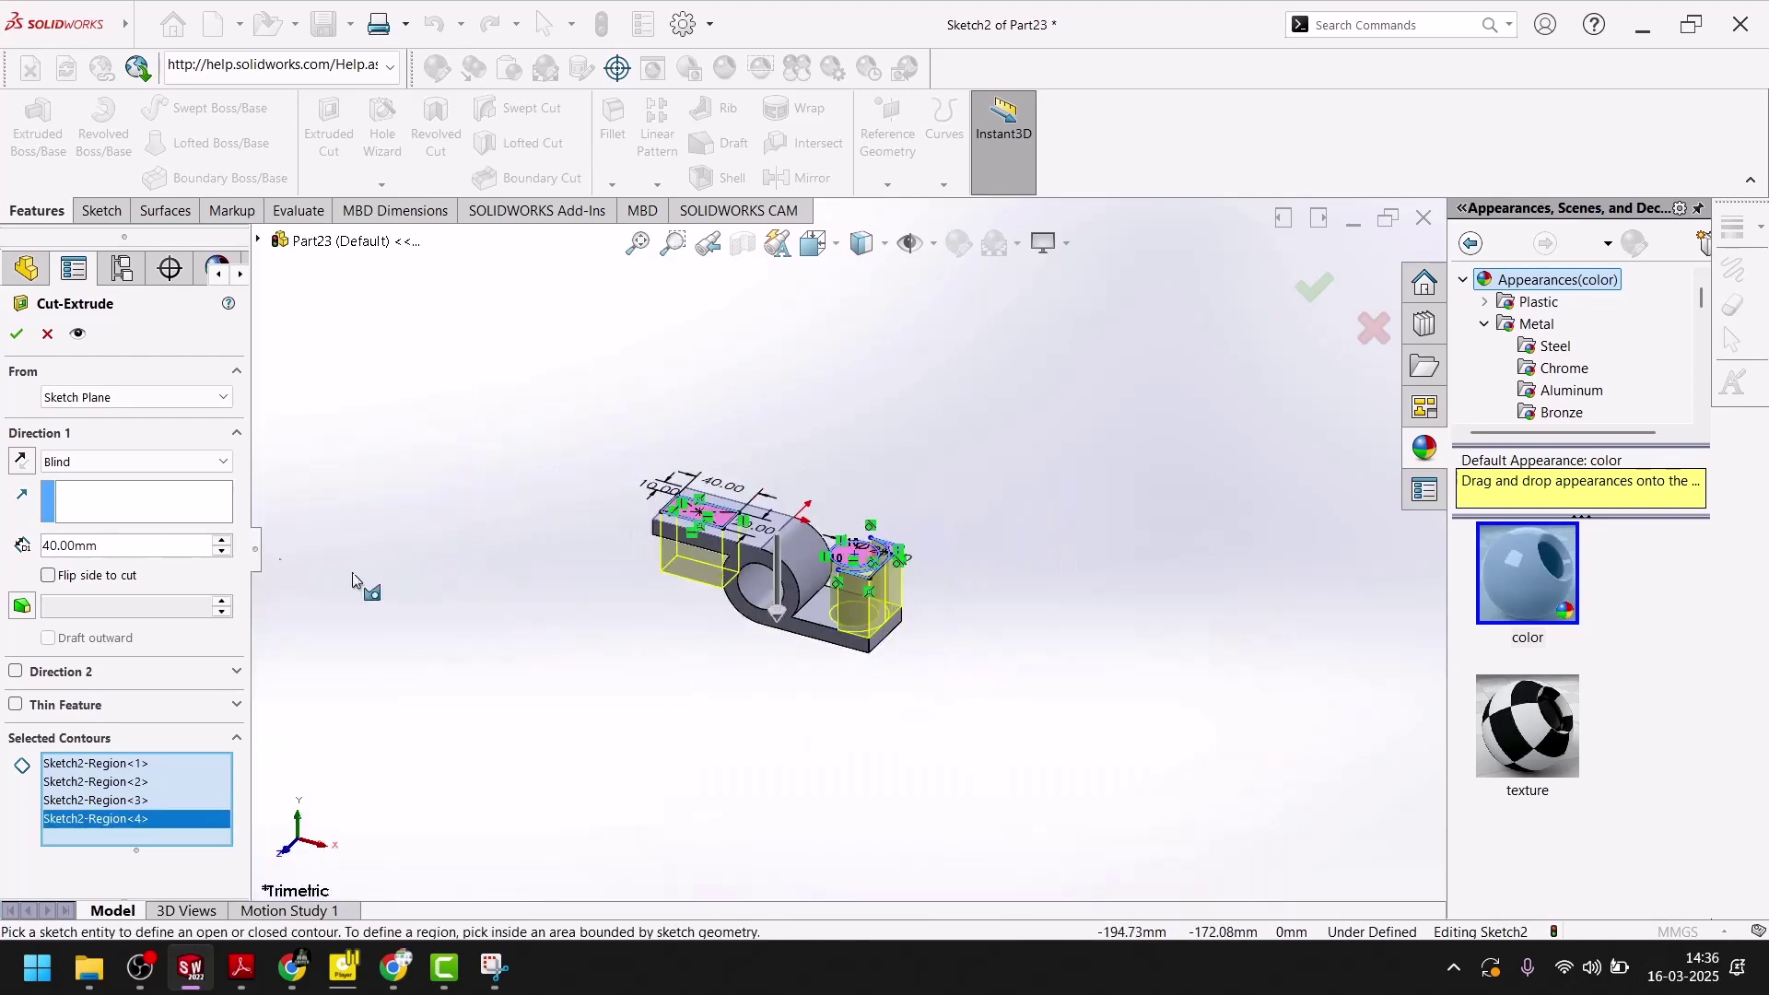
- Set the cut's end condition to Through All and create the cut
left_click(90, 468)
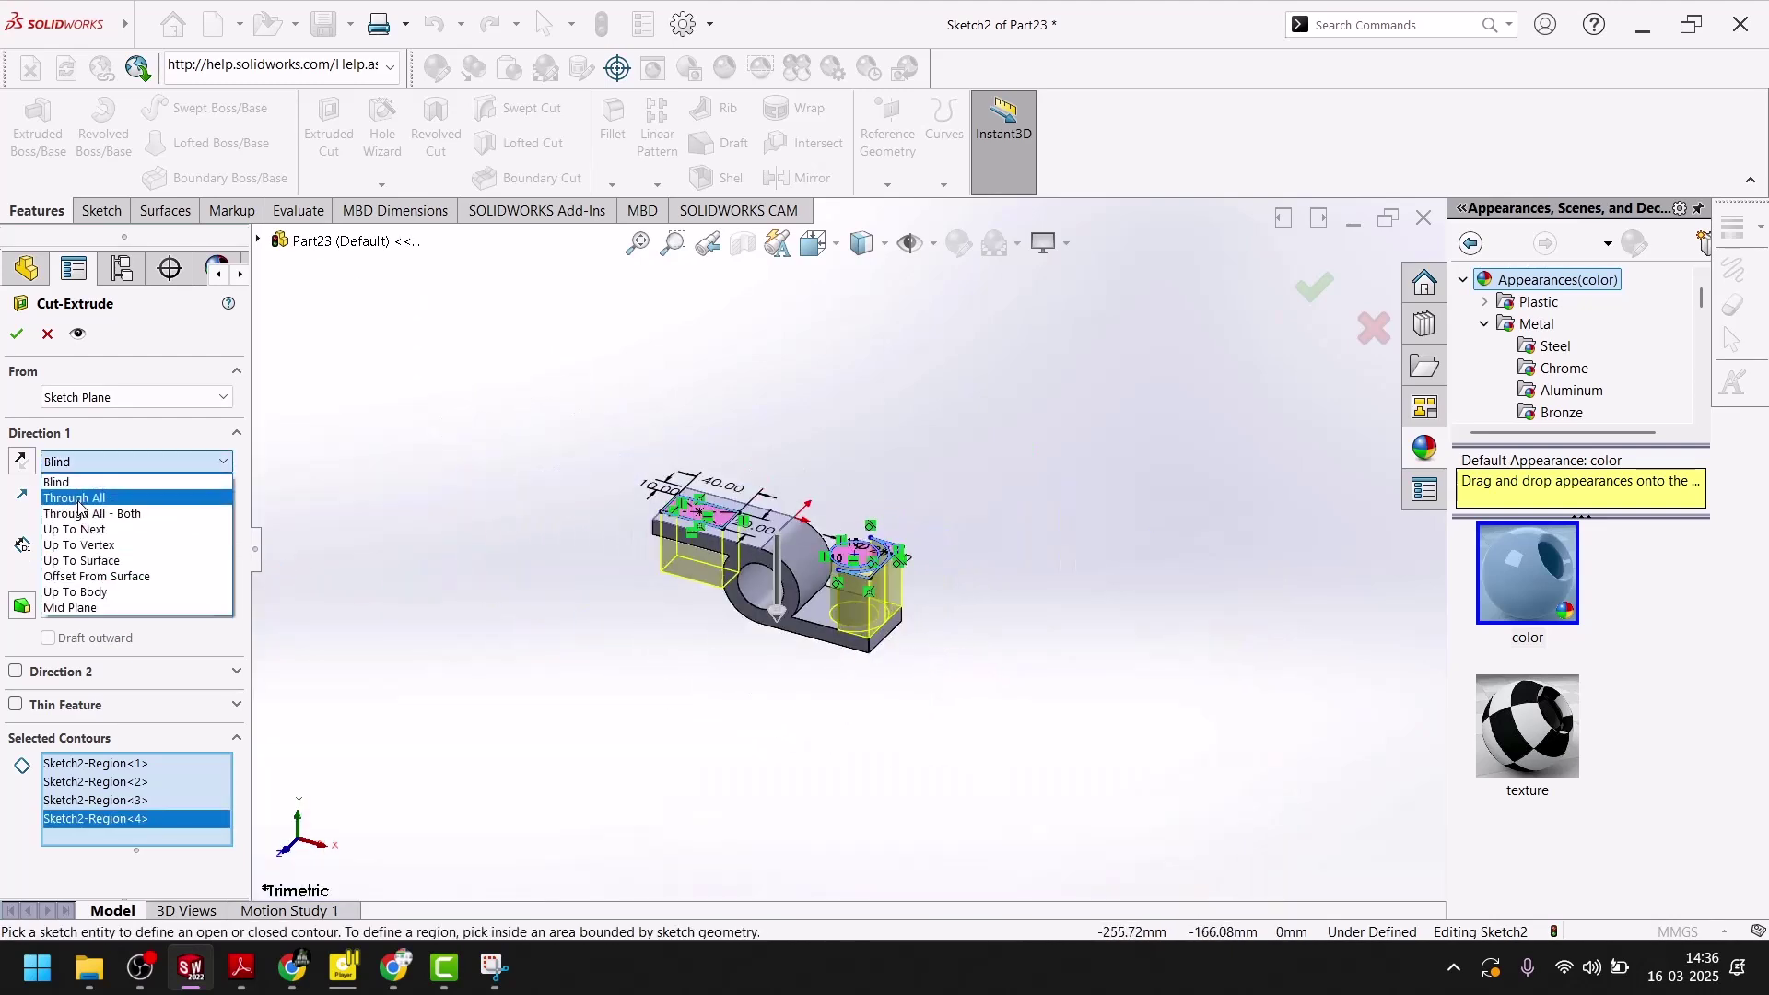
left_click(82, 498)
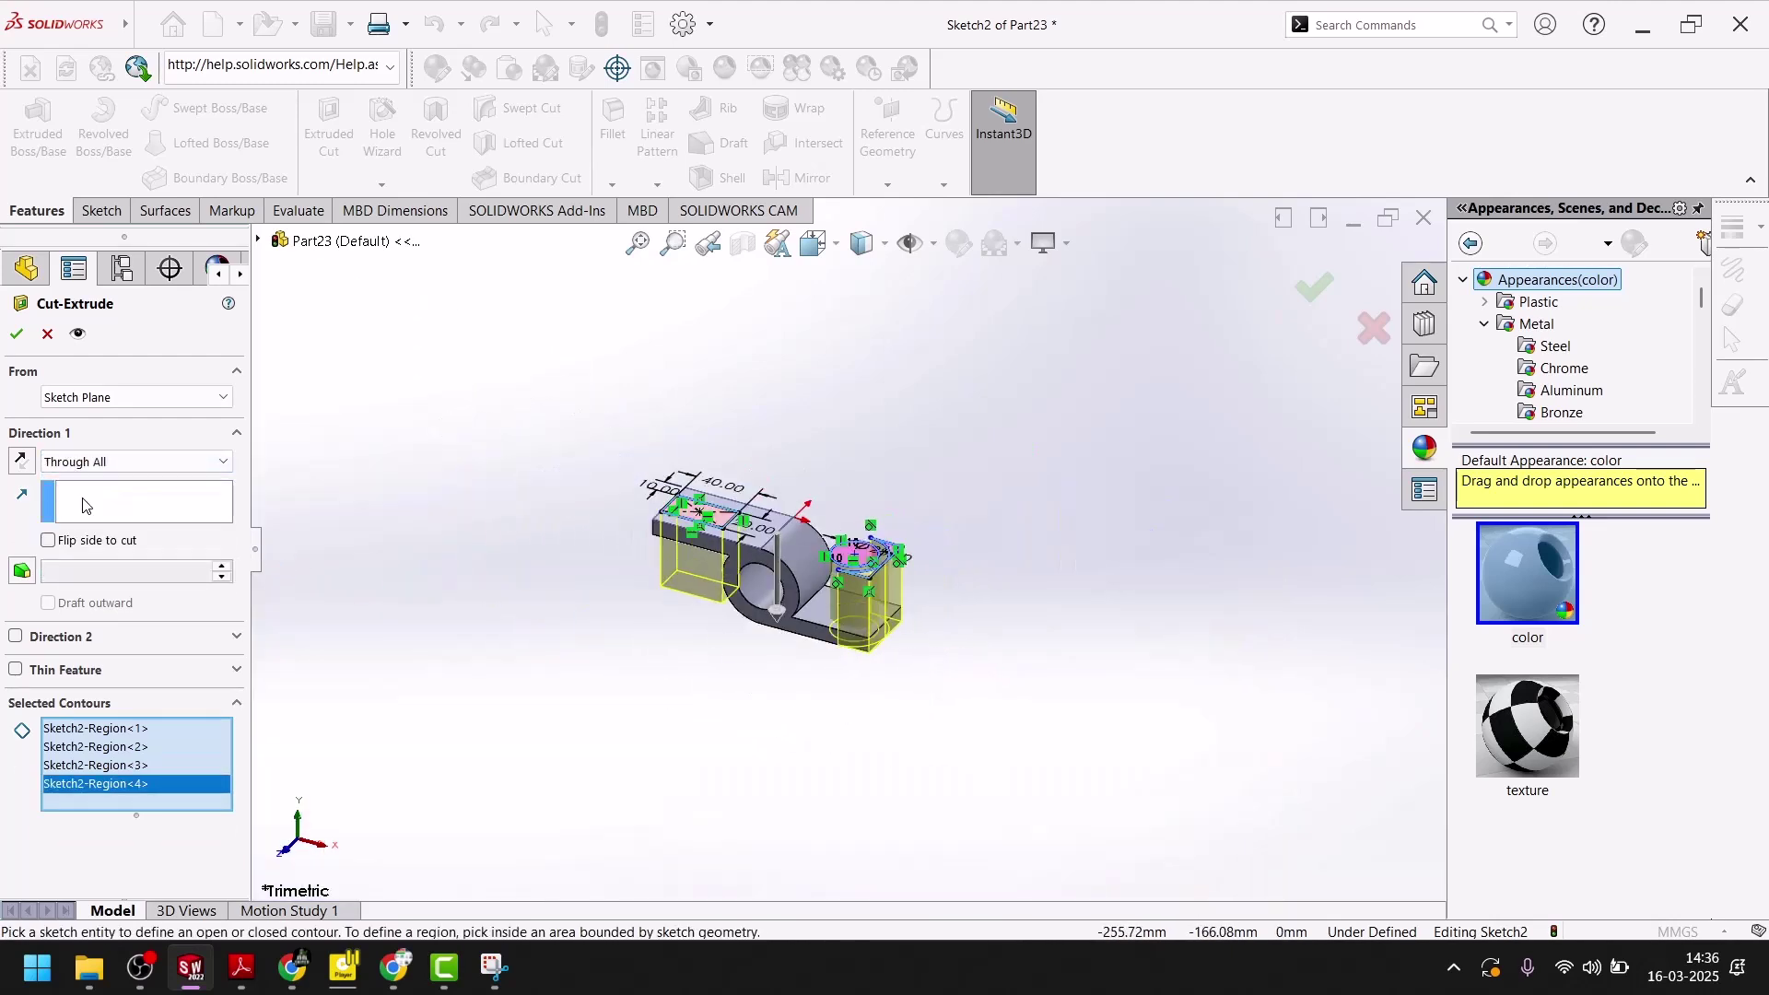
left_click(11, 337)
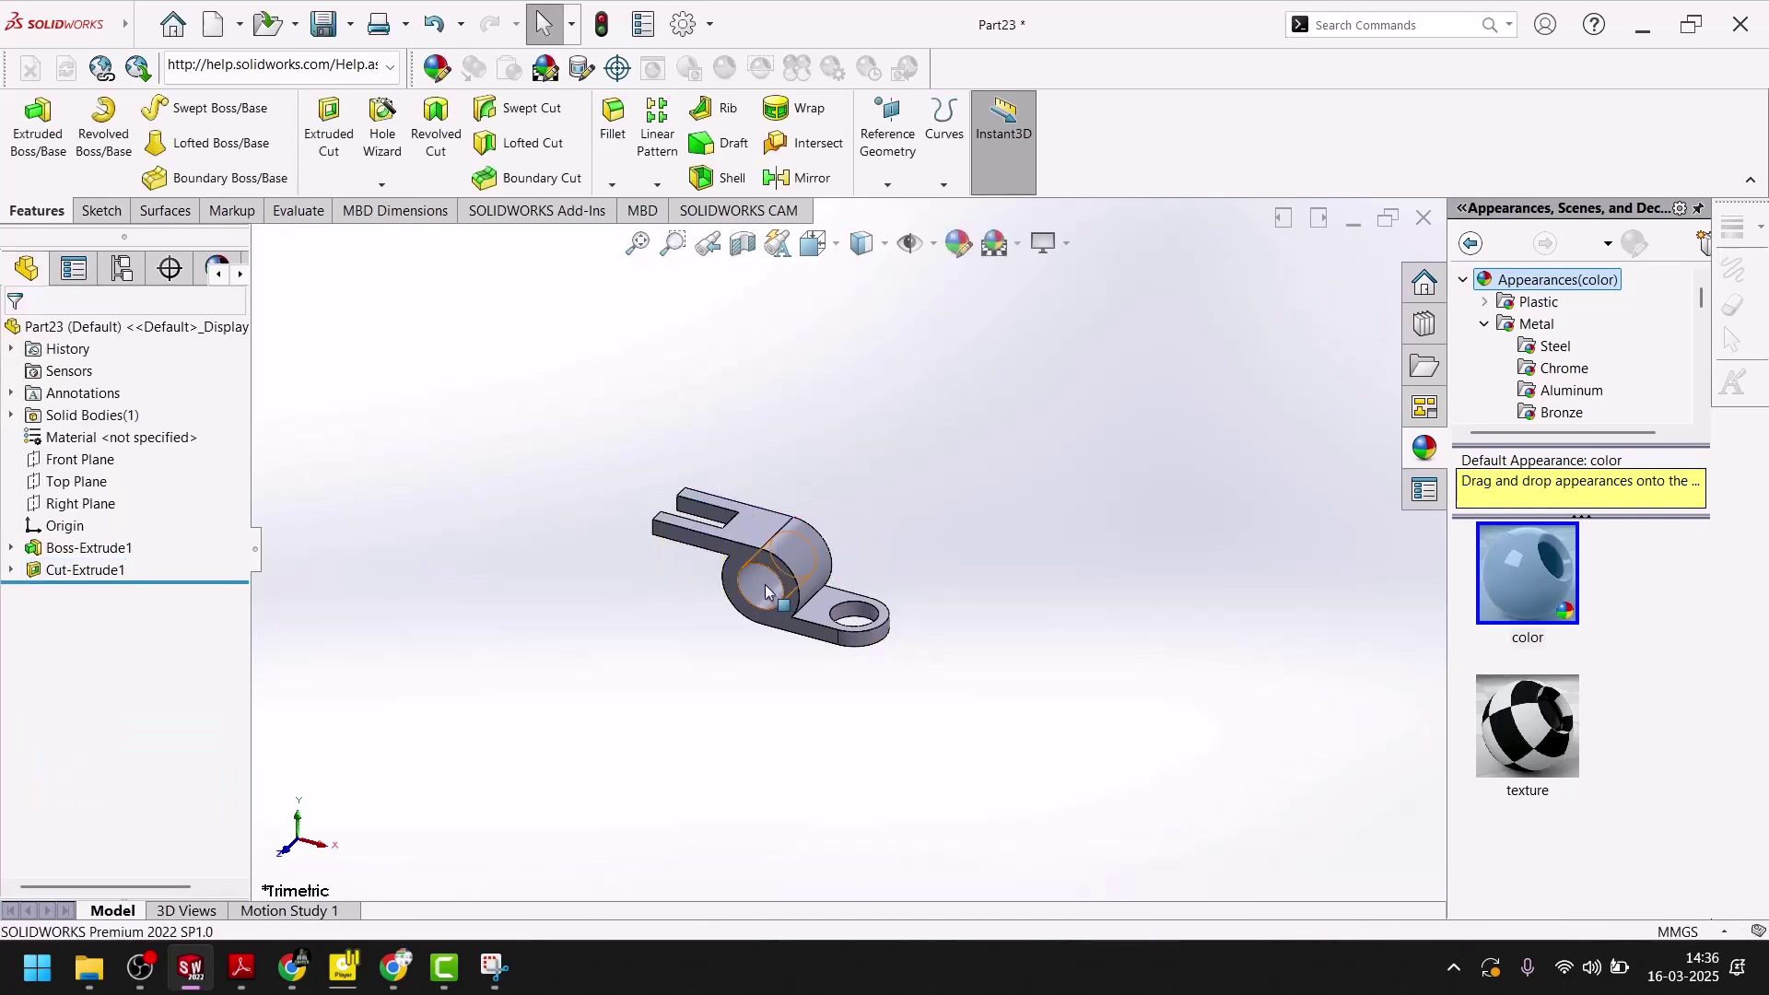
- In isometric view, color the inner faces of the ring bore and the rounded arm's hole yellow
key("space")
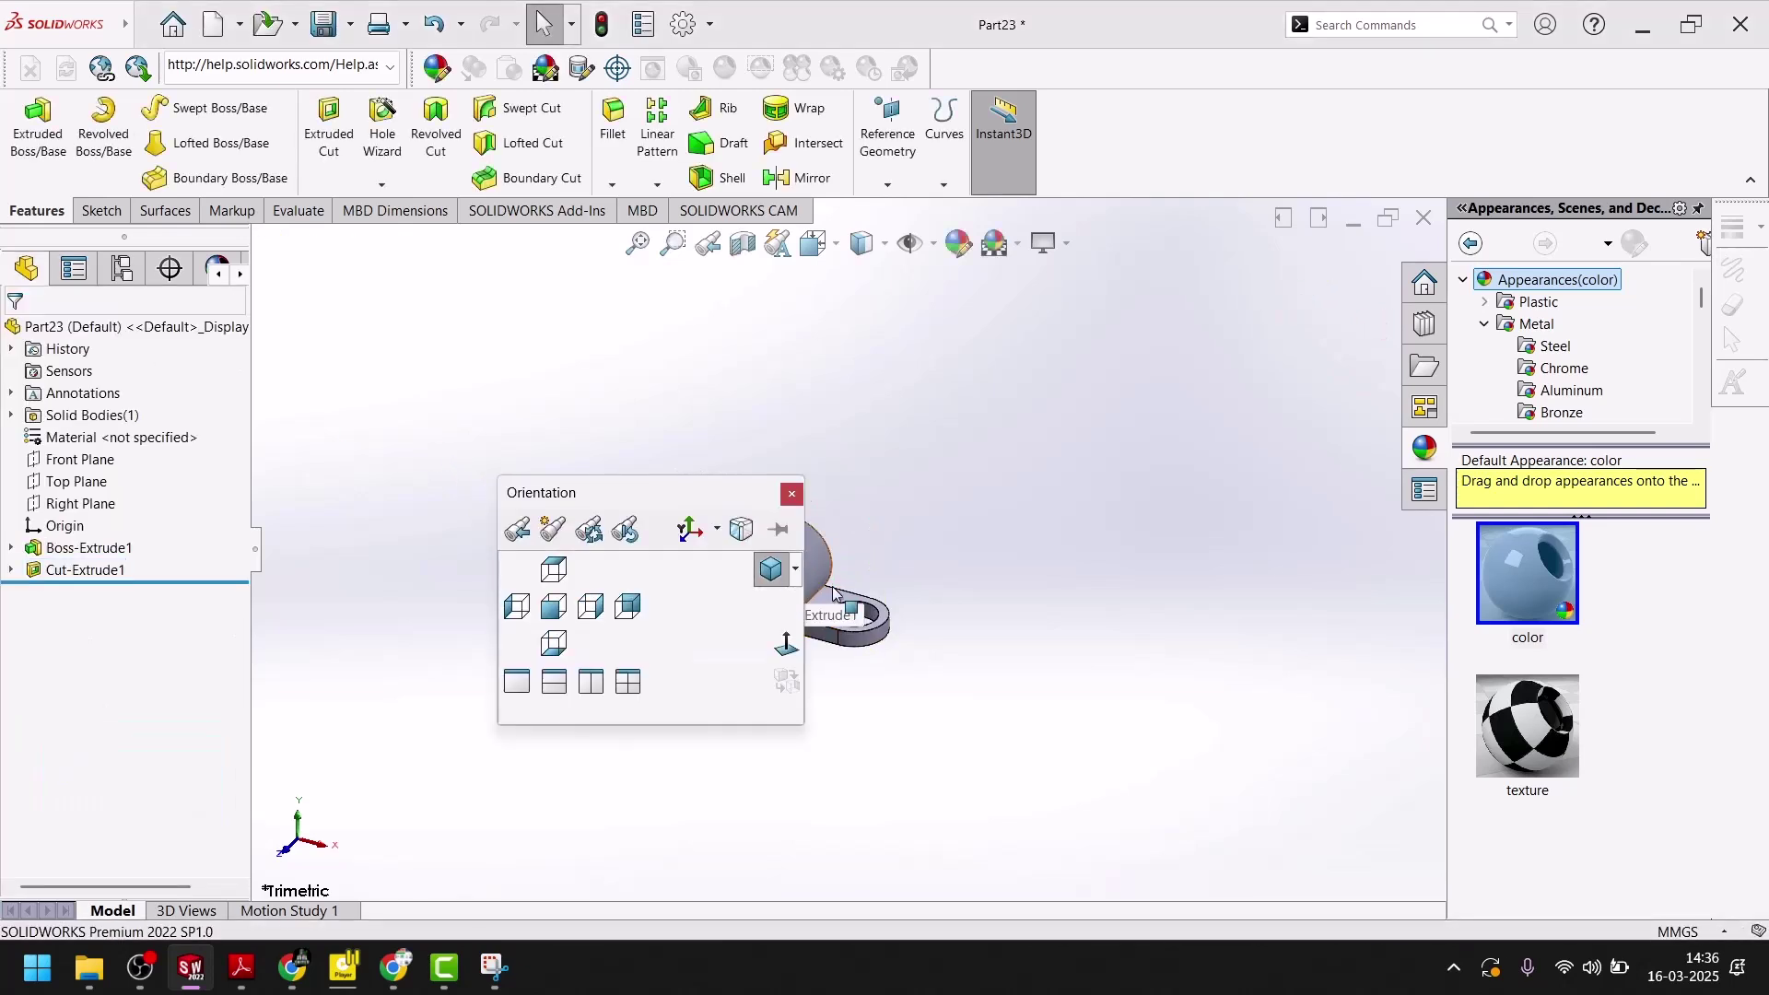
left_click(776, 583)
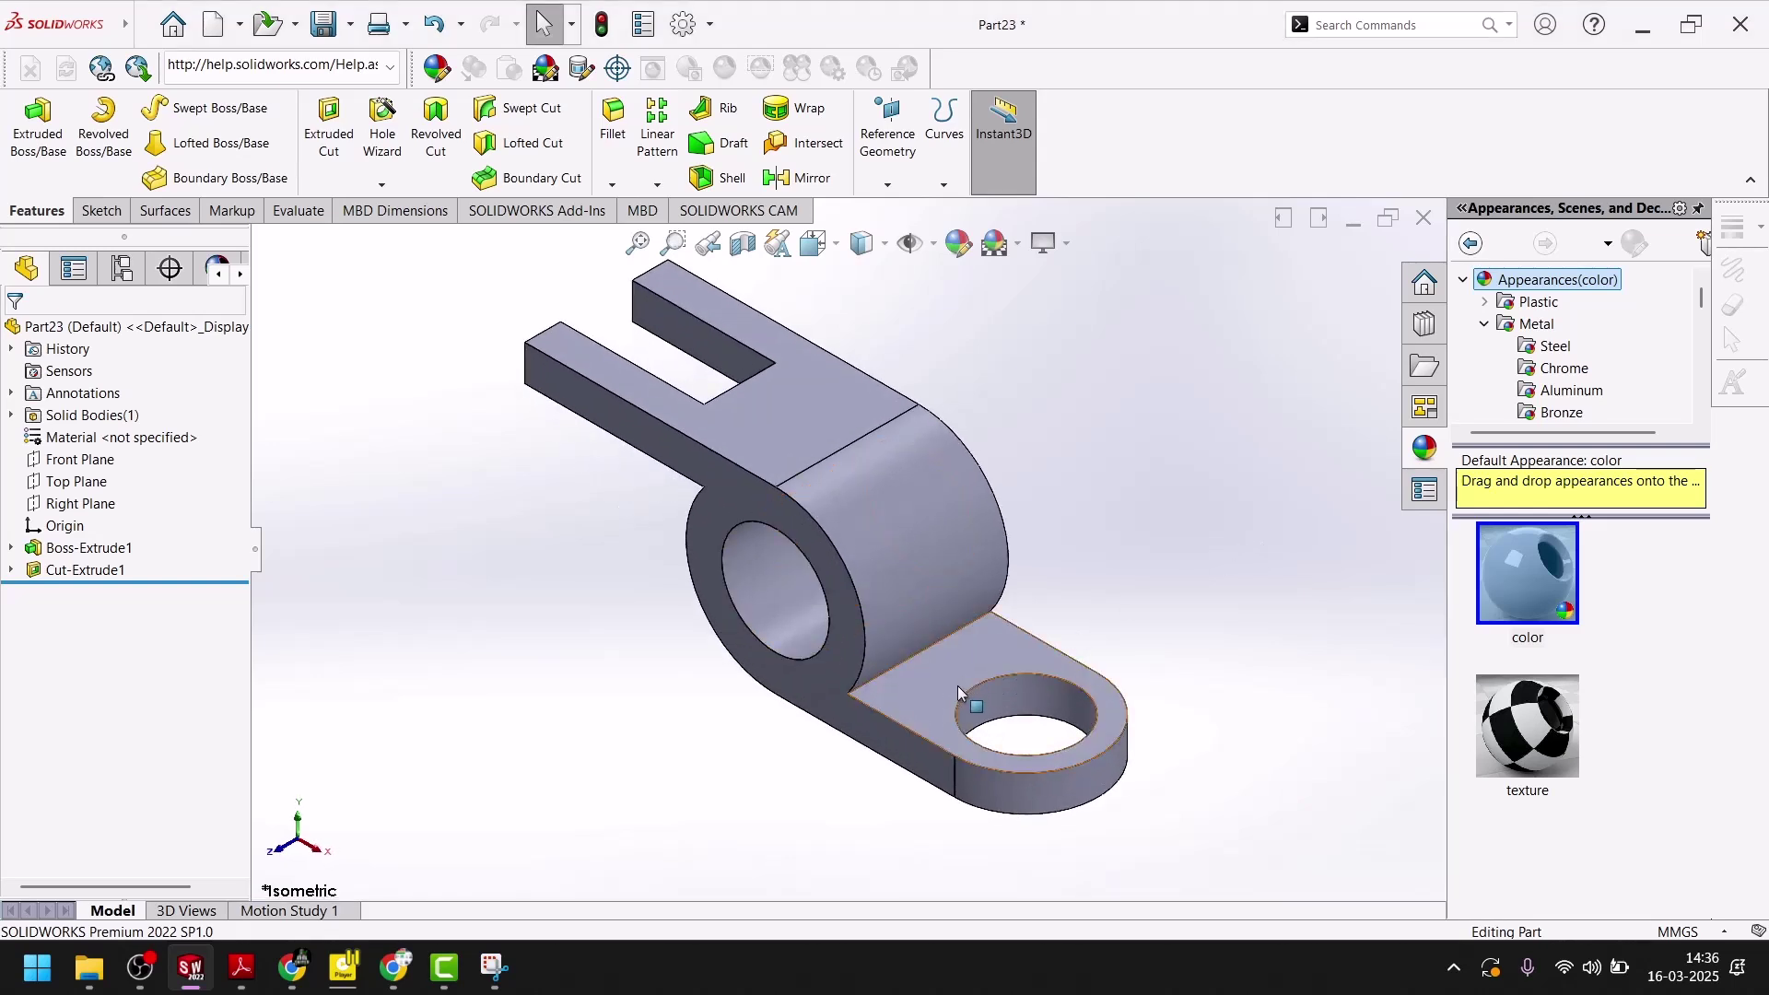
left_click(1009, 695)
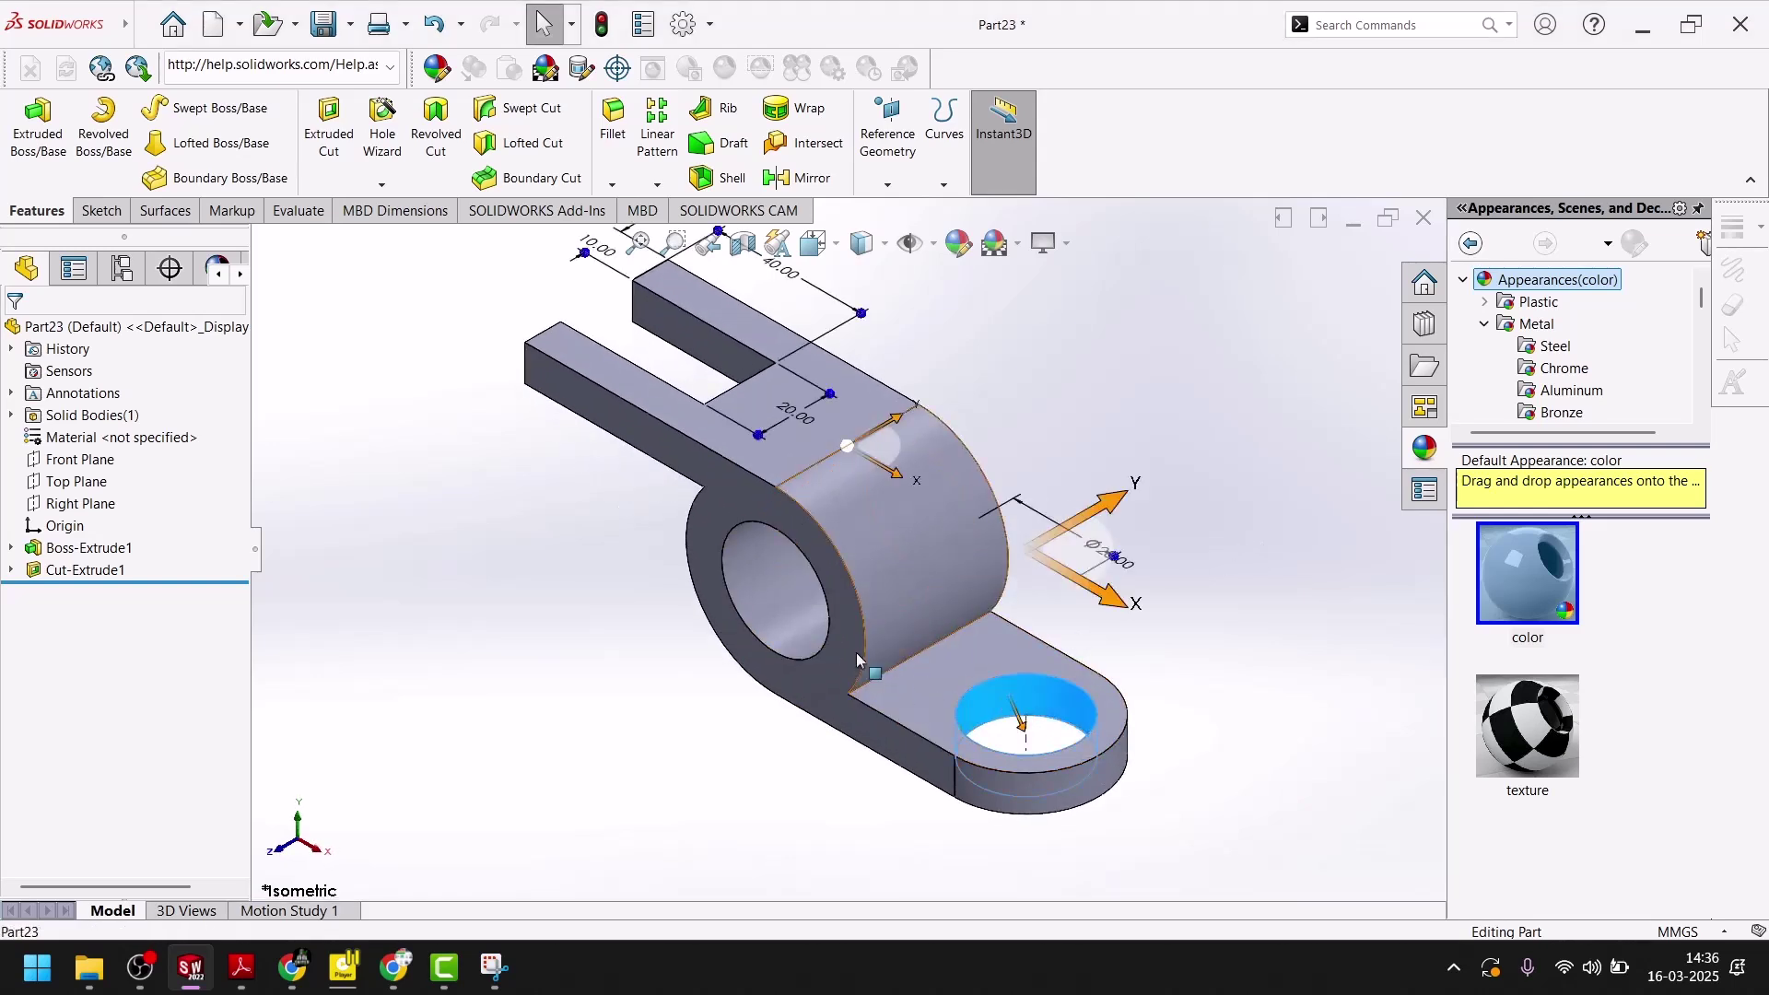
left_click(765, 601, "ctrl")
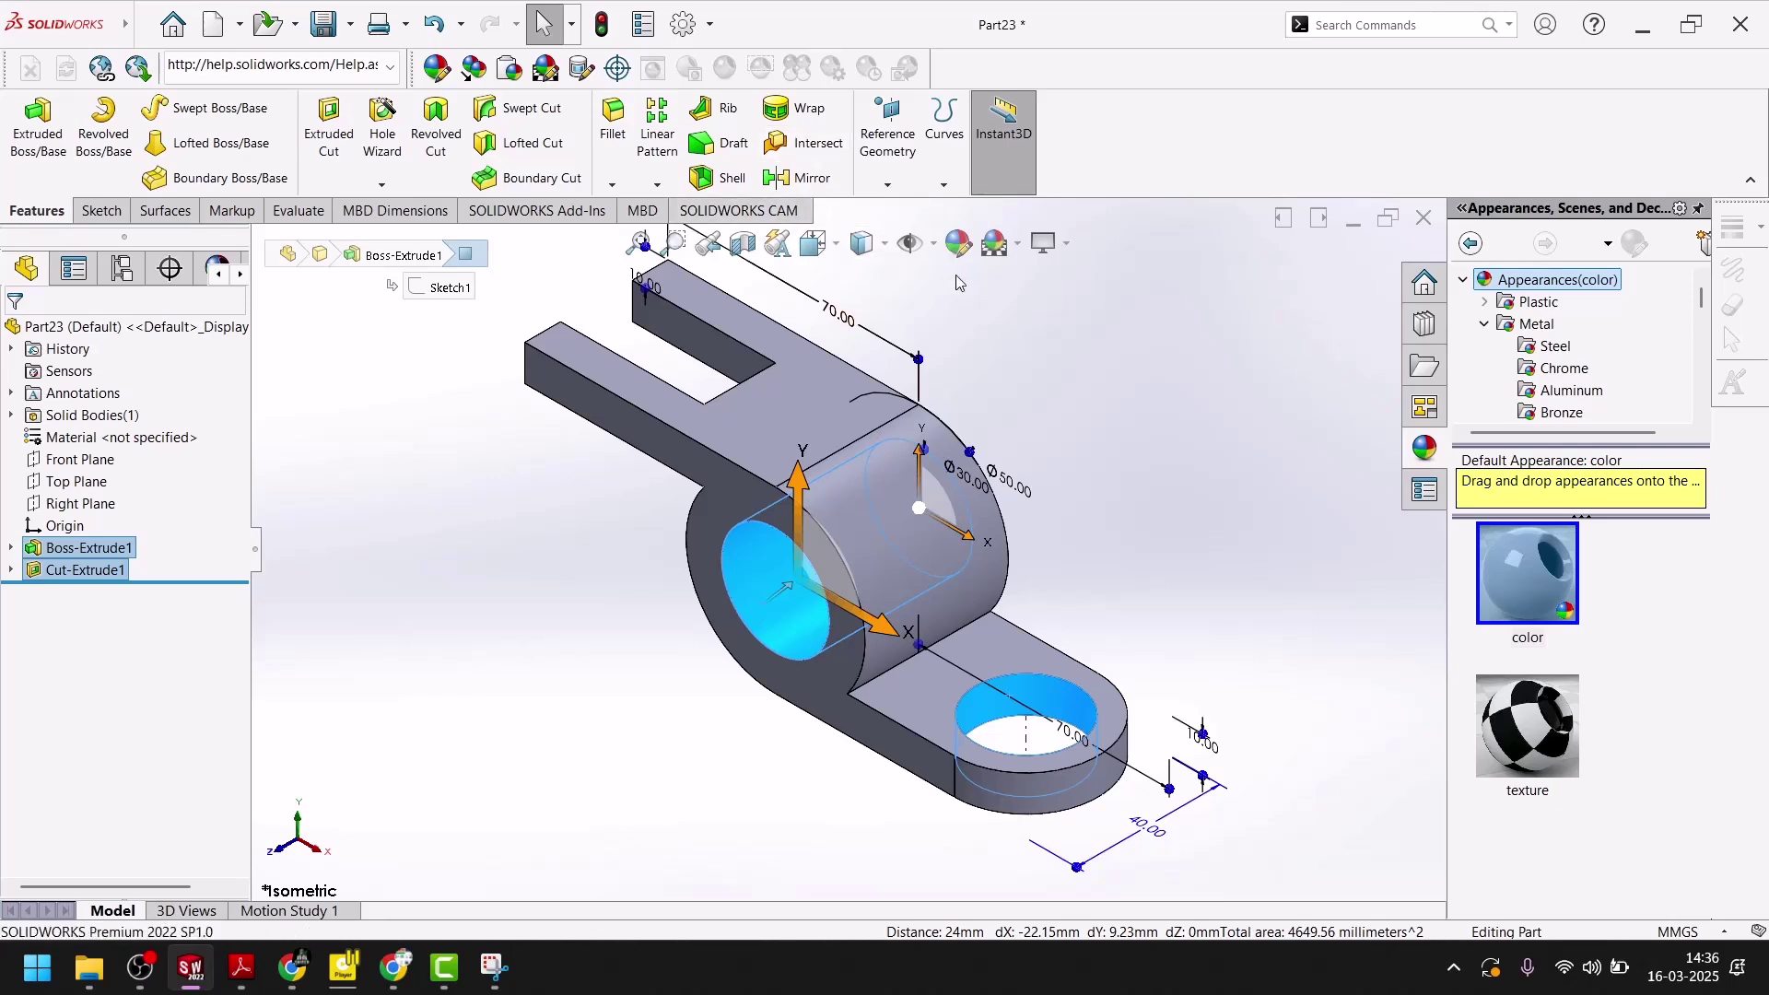
left_click(954, 243)
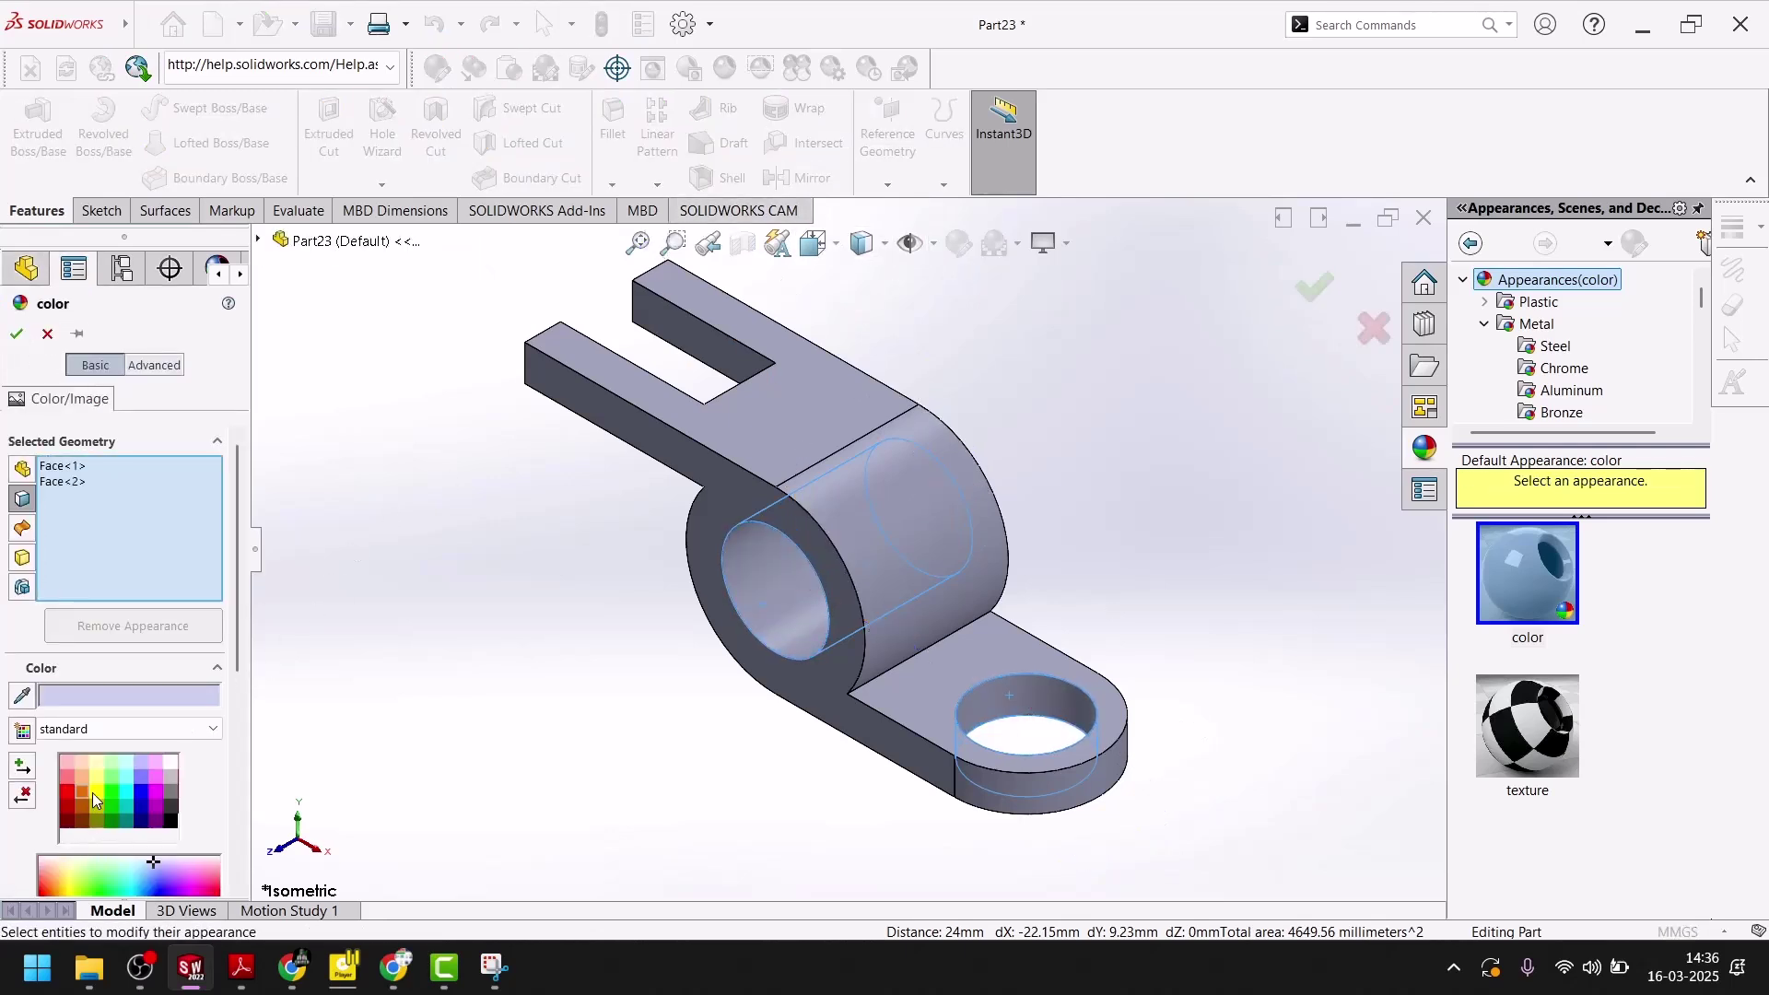
left_click(93, 789)
left_click(13, 332)
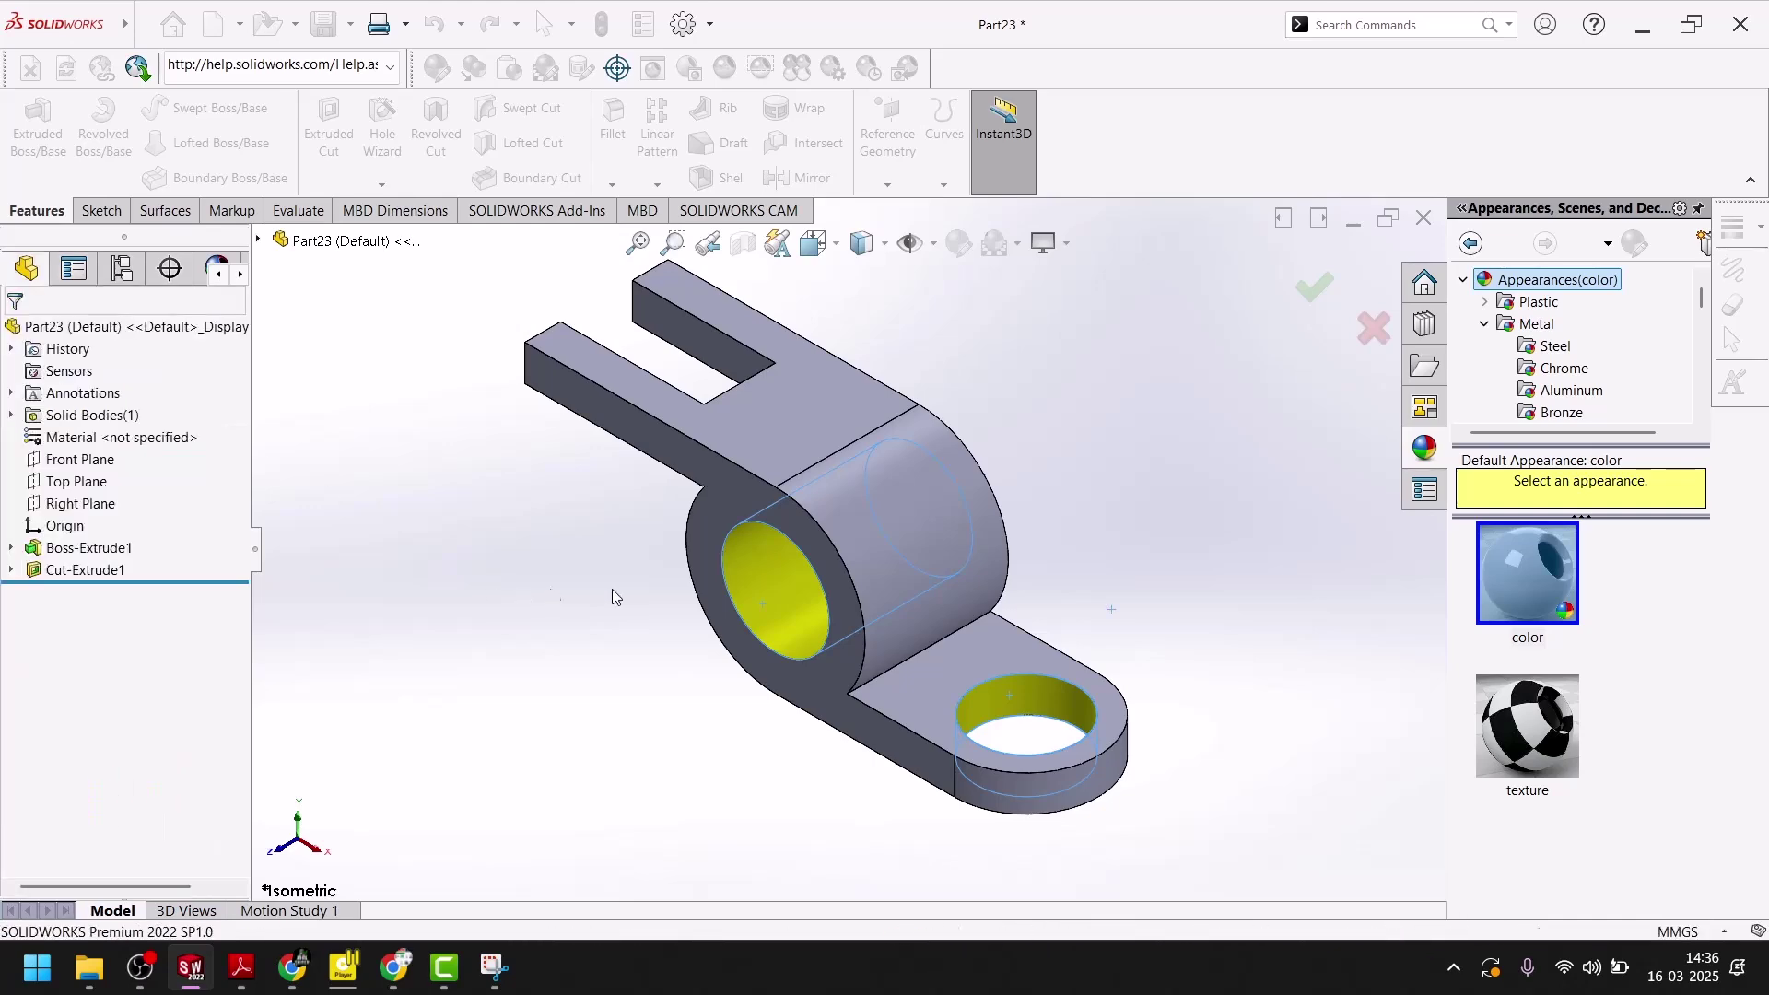
- Color the ring's two outer curved faces and the rounded end face of the holed arm magenta
left_click(894, 515)
middle_click_drag(722, 616, 900, 561)
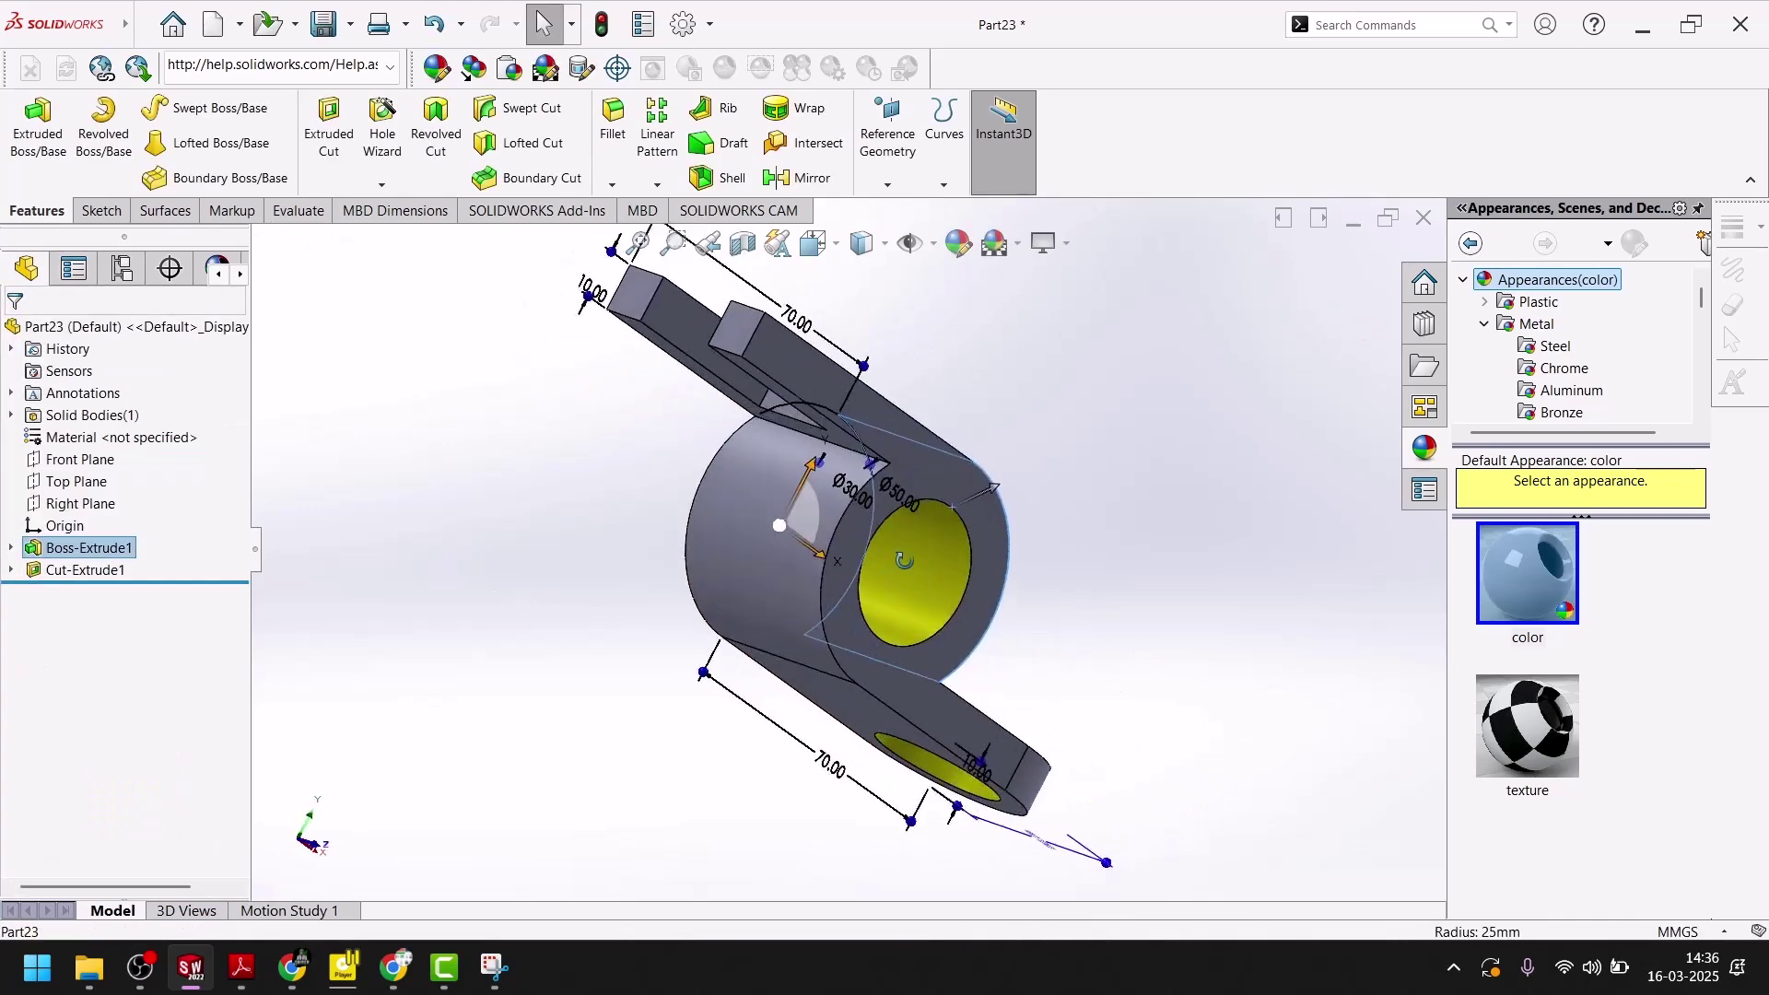
left_click(759, 553, "ctrl")
middle_click_drag(810, 604, 637, 567)
scroll(811, 691, "up", 6)
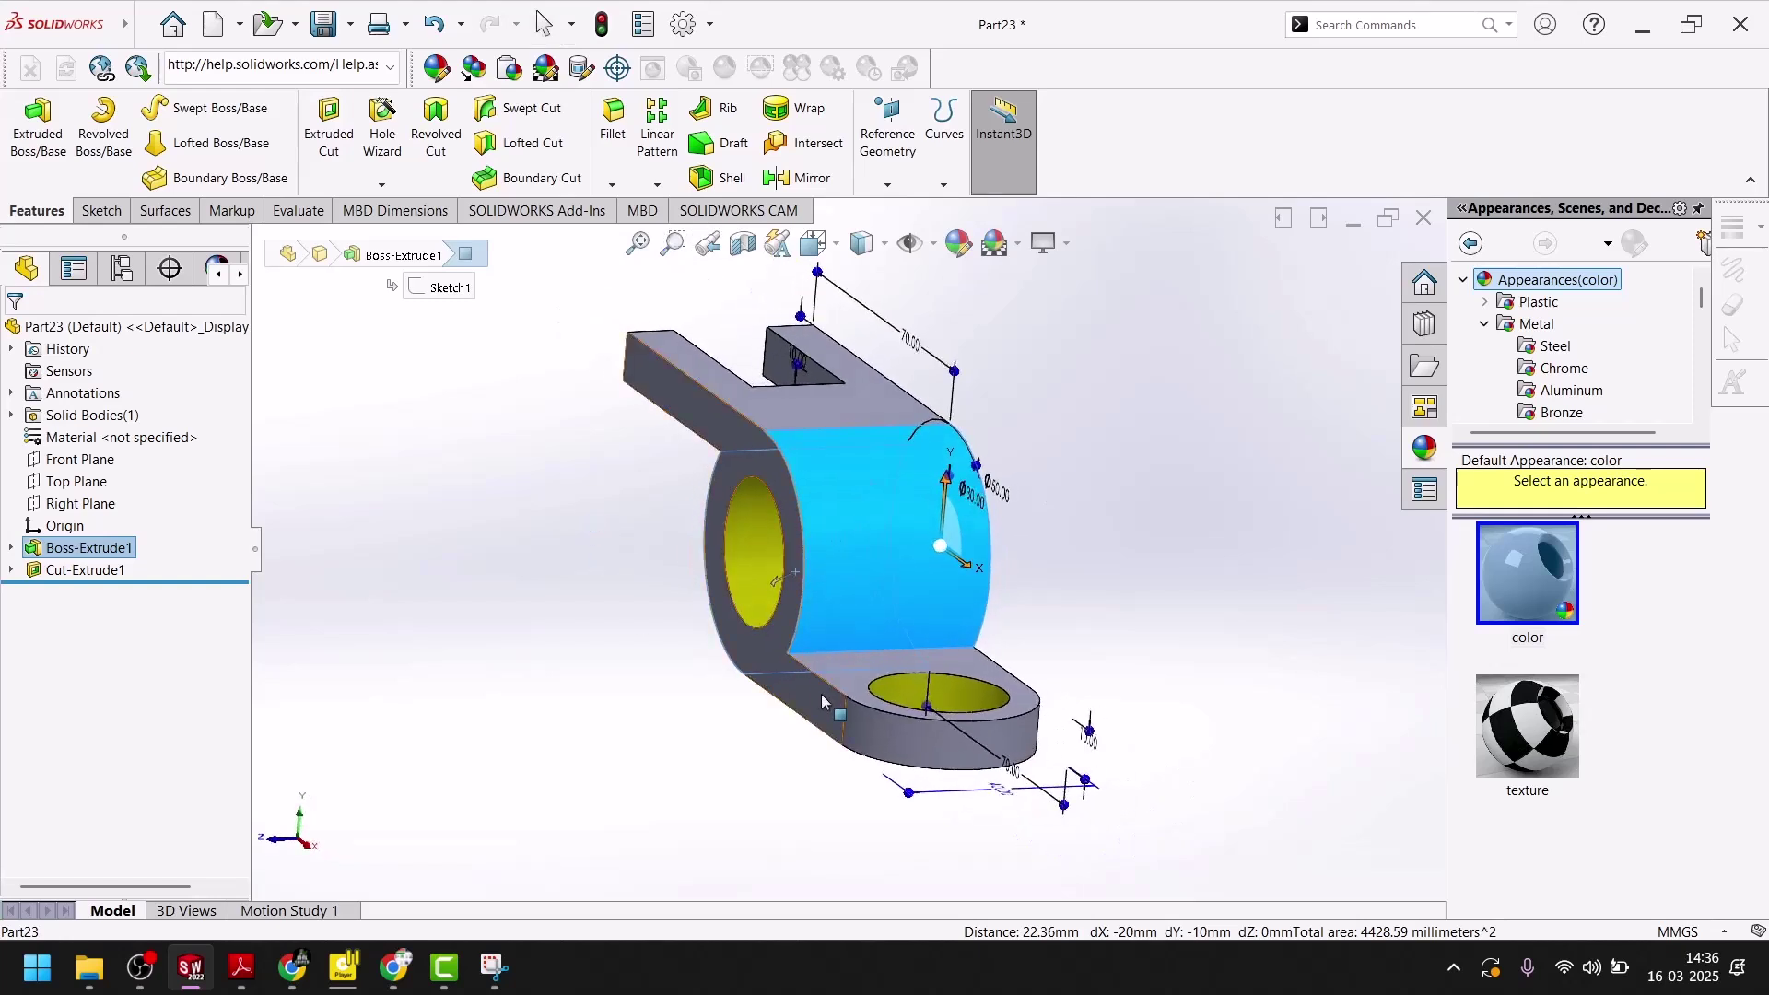
left_click(964, 699, "ctrl")
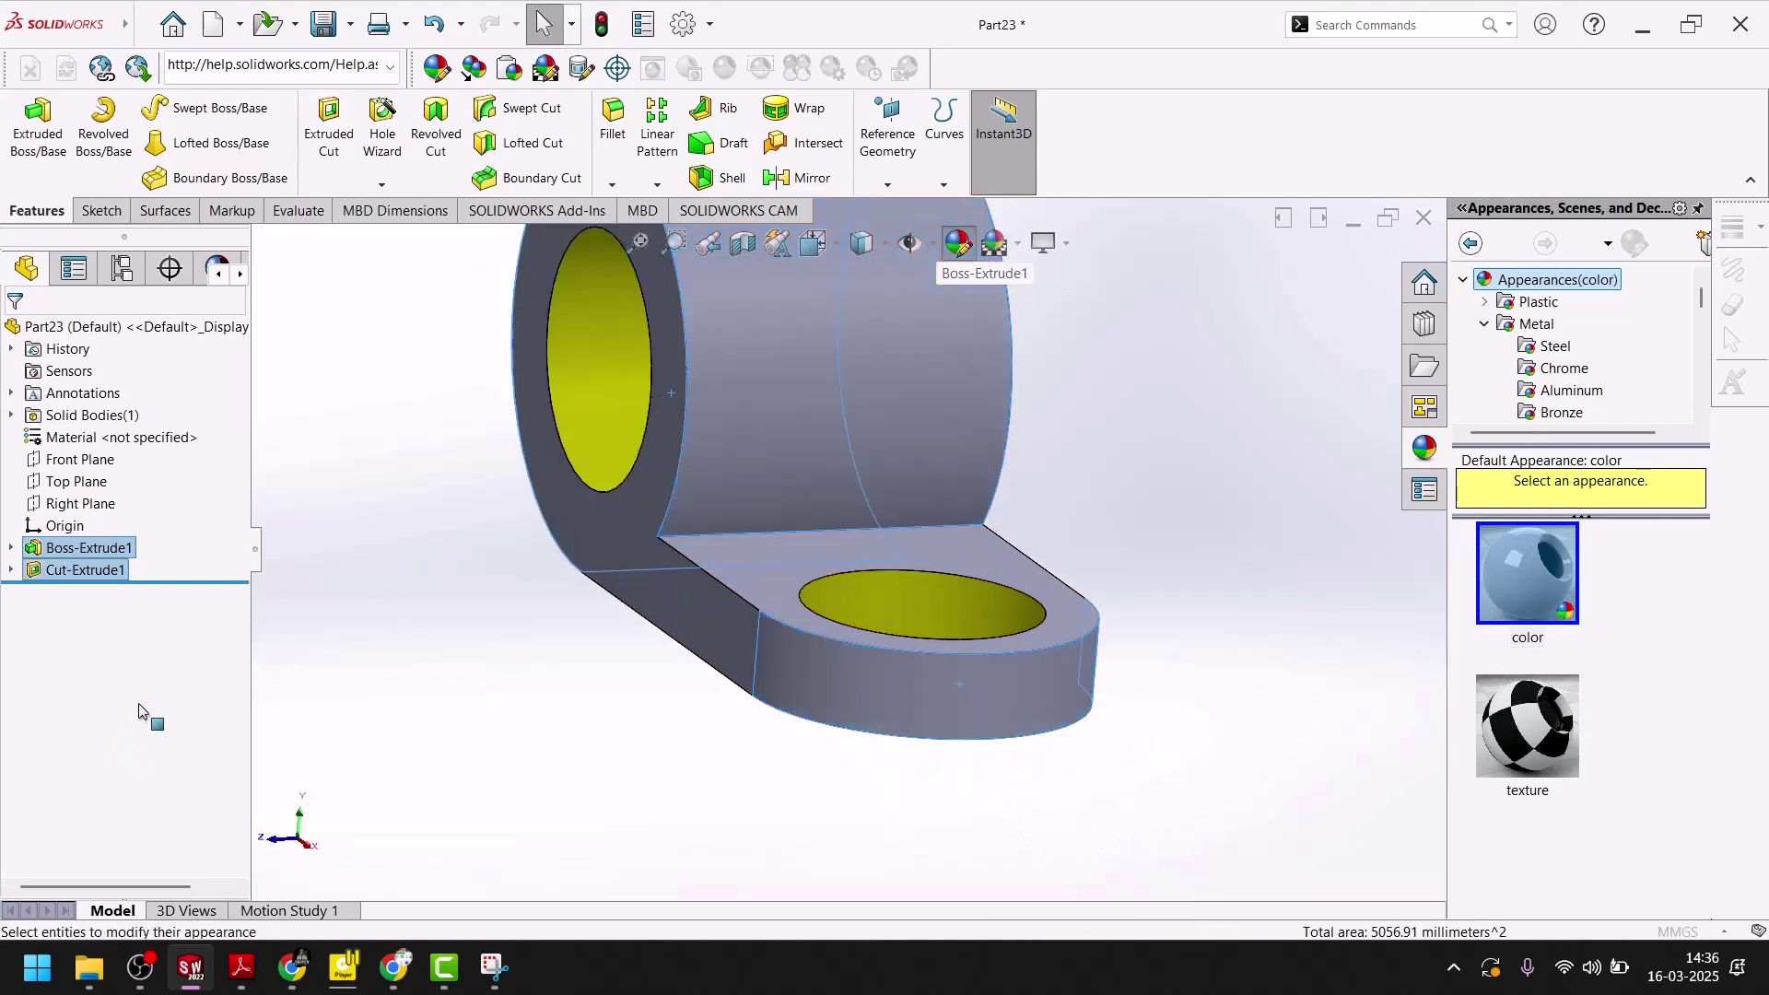
left_click(157, 798)
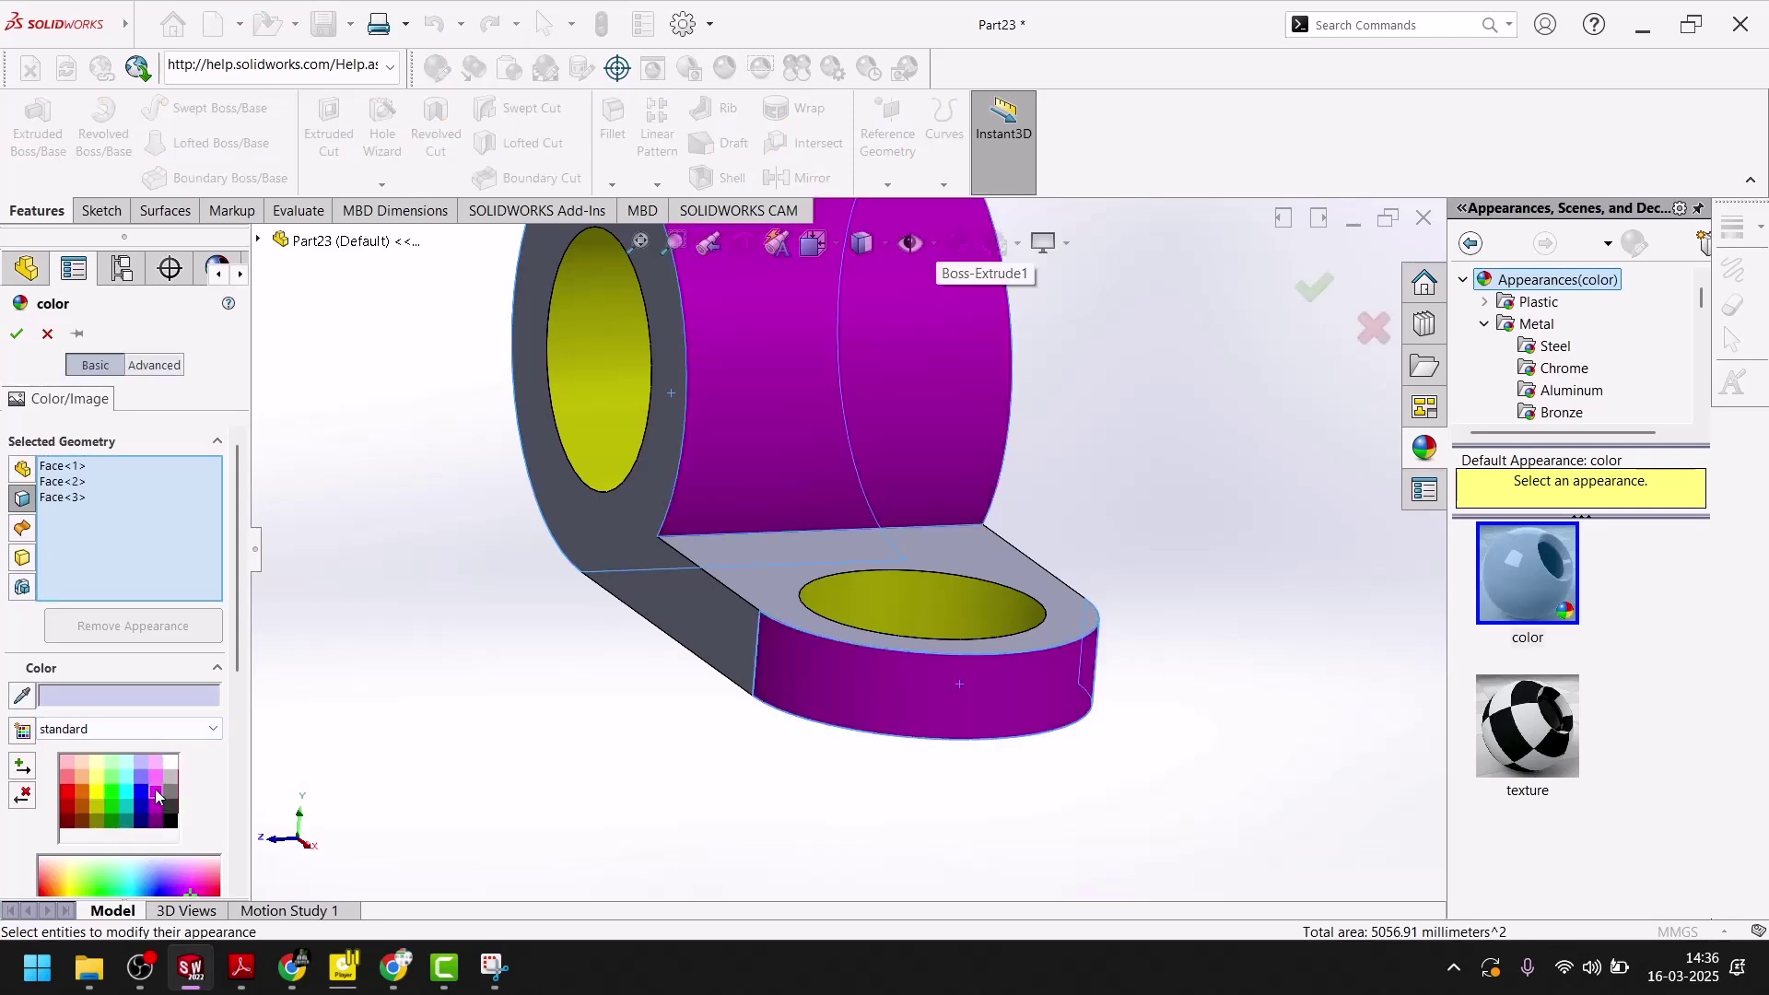
left_click(15, 333)
middle_click_drag(447, 621, 781, 498)
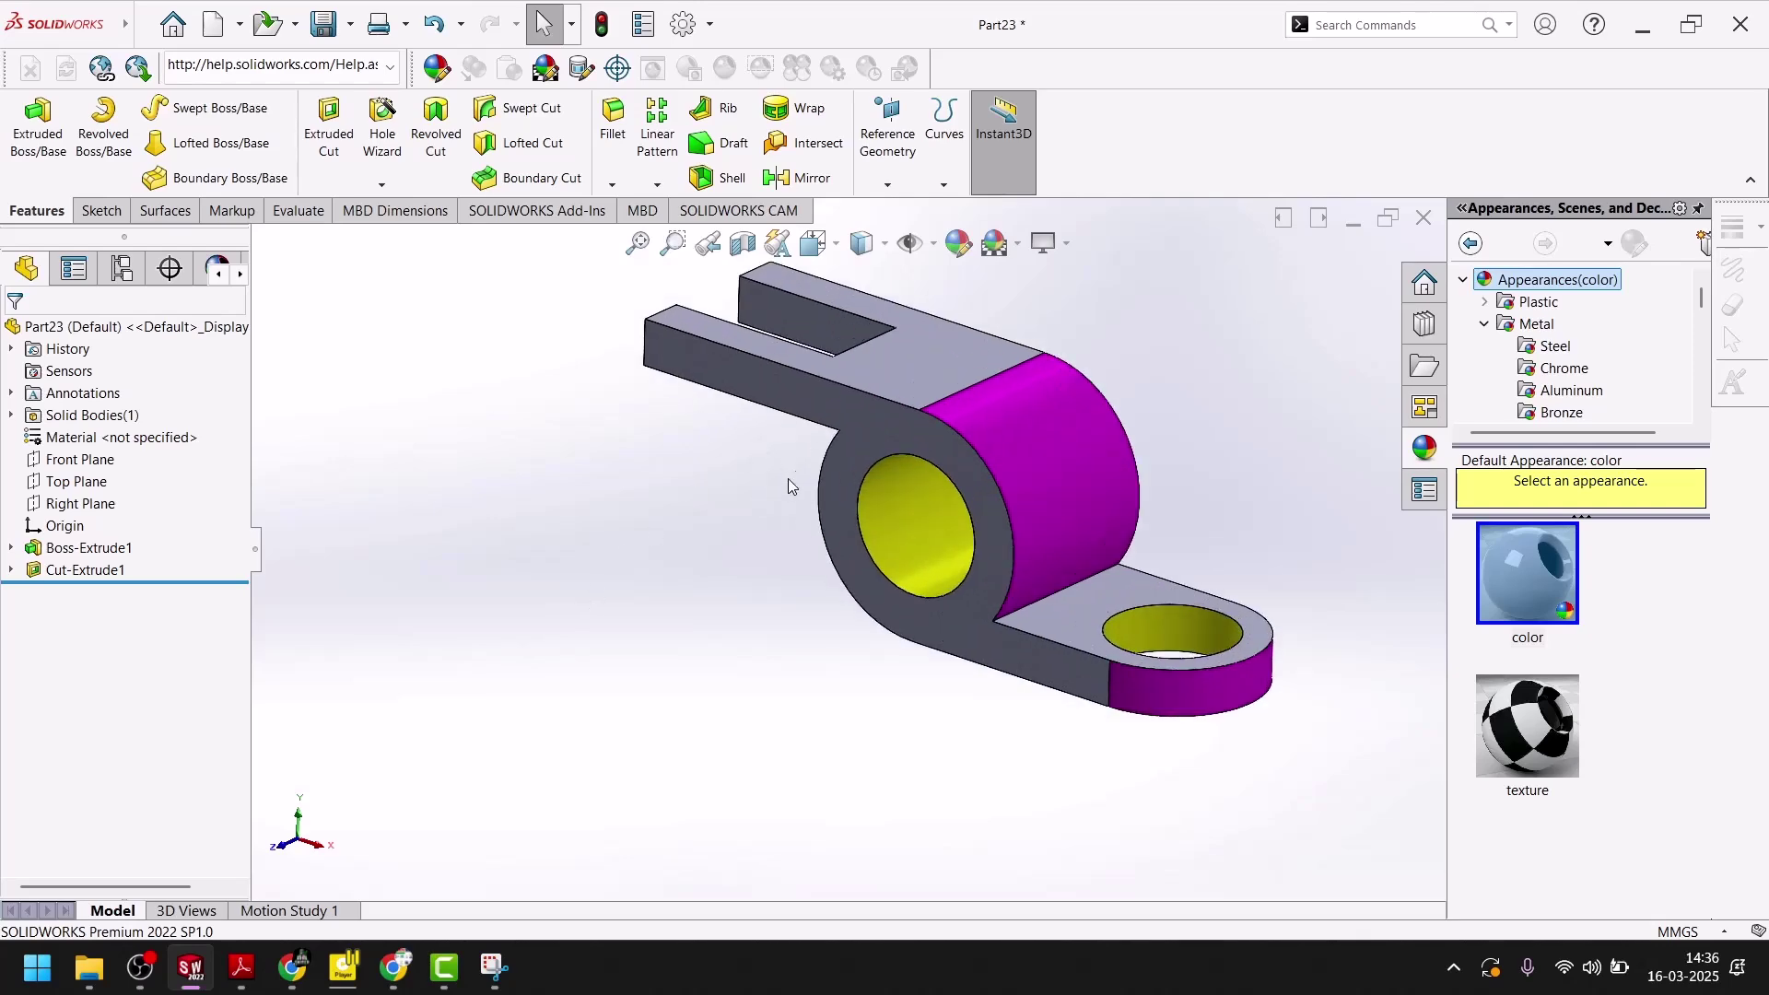
left_click(902, 376)
scroll(805, 356, "down", 3)
left_click(805, 356, "ctrl")
middle_click_drag(746, 430, 715, 501)
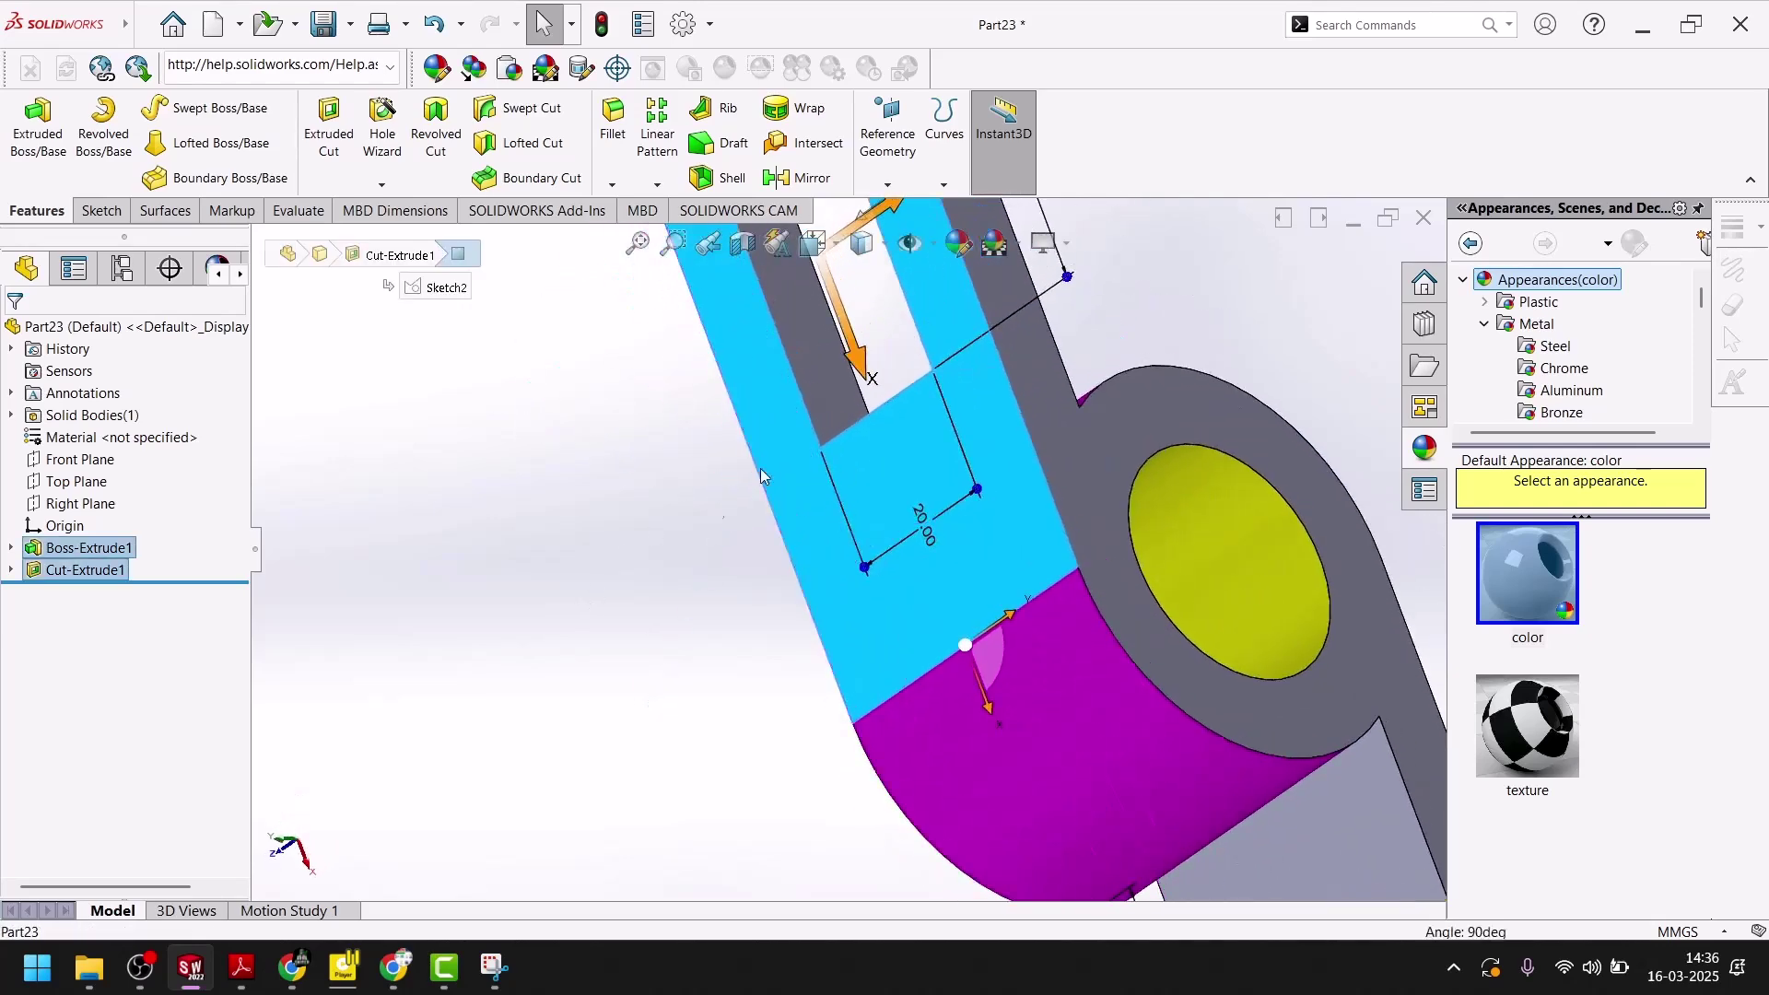
middle_click_drag(810, 374, 767, 594)
key("Escape")
- Color the upper and lower flat faces of both the slotted arm and the rounded arm green
left_click(905, 563)
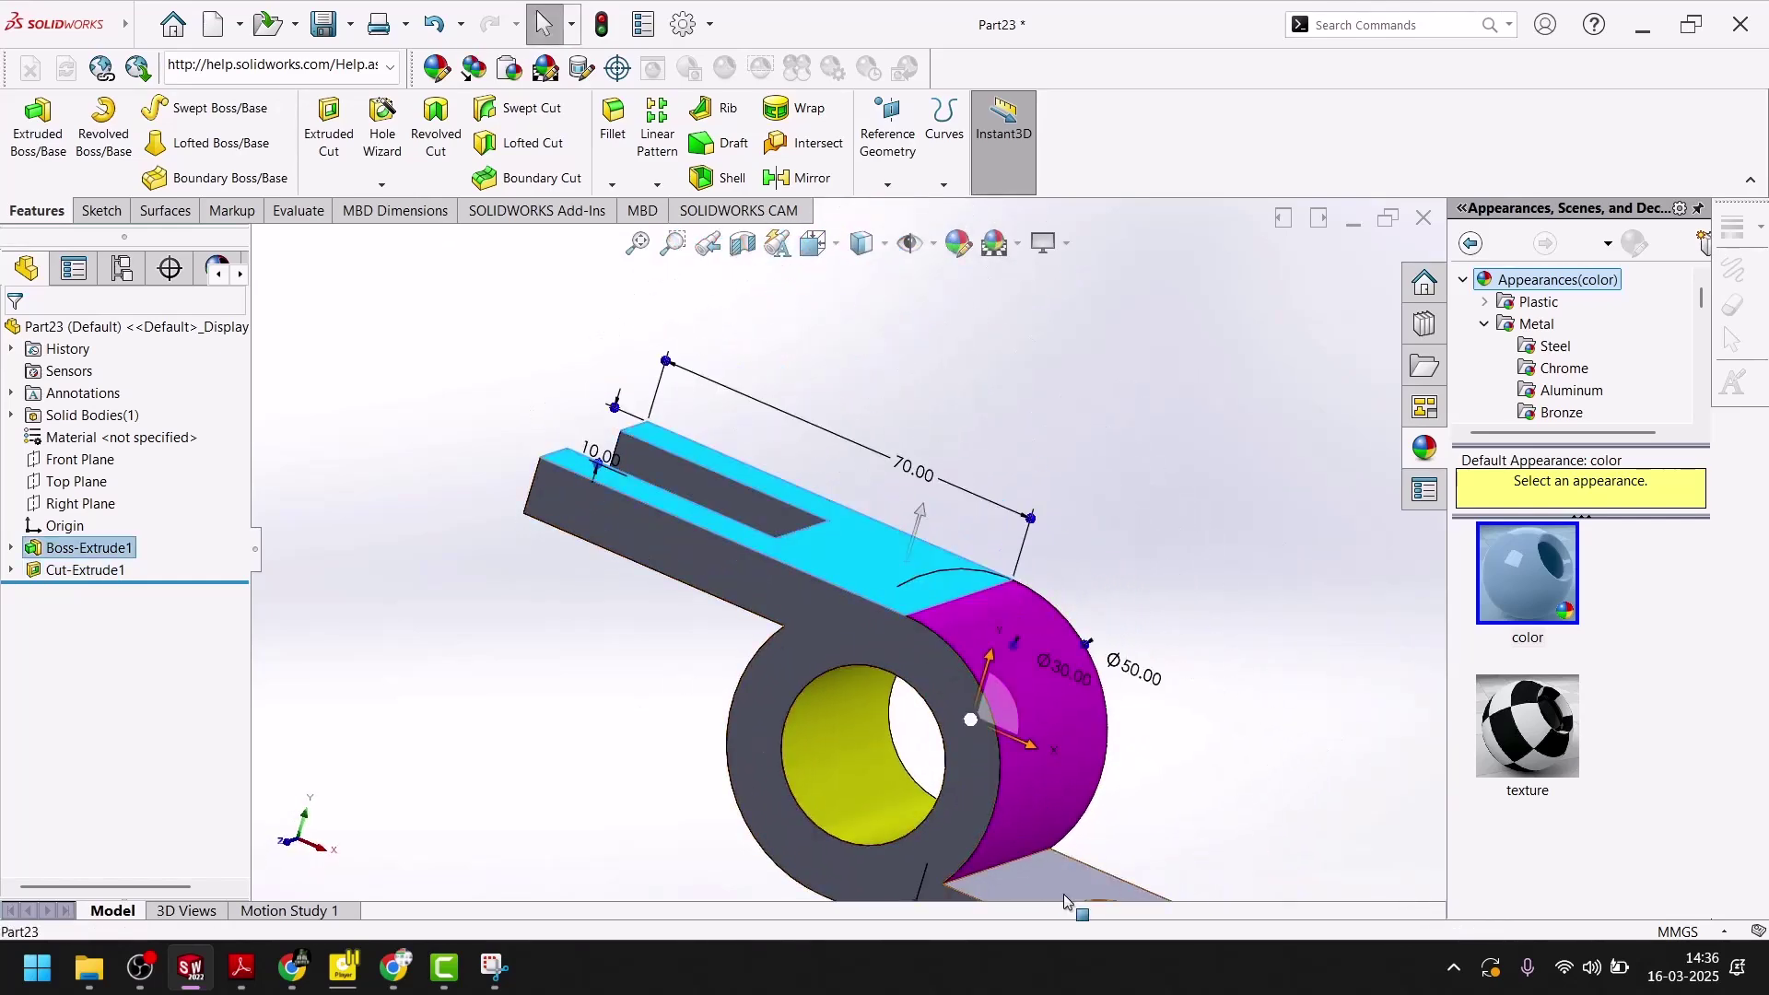
left_click(1059, 878, "ctrl")
scroll(1002, 850, "up", 5)
middle_click_drag(977, 824, 879, 641)
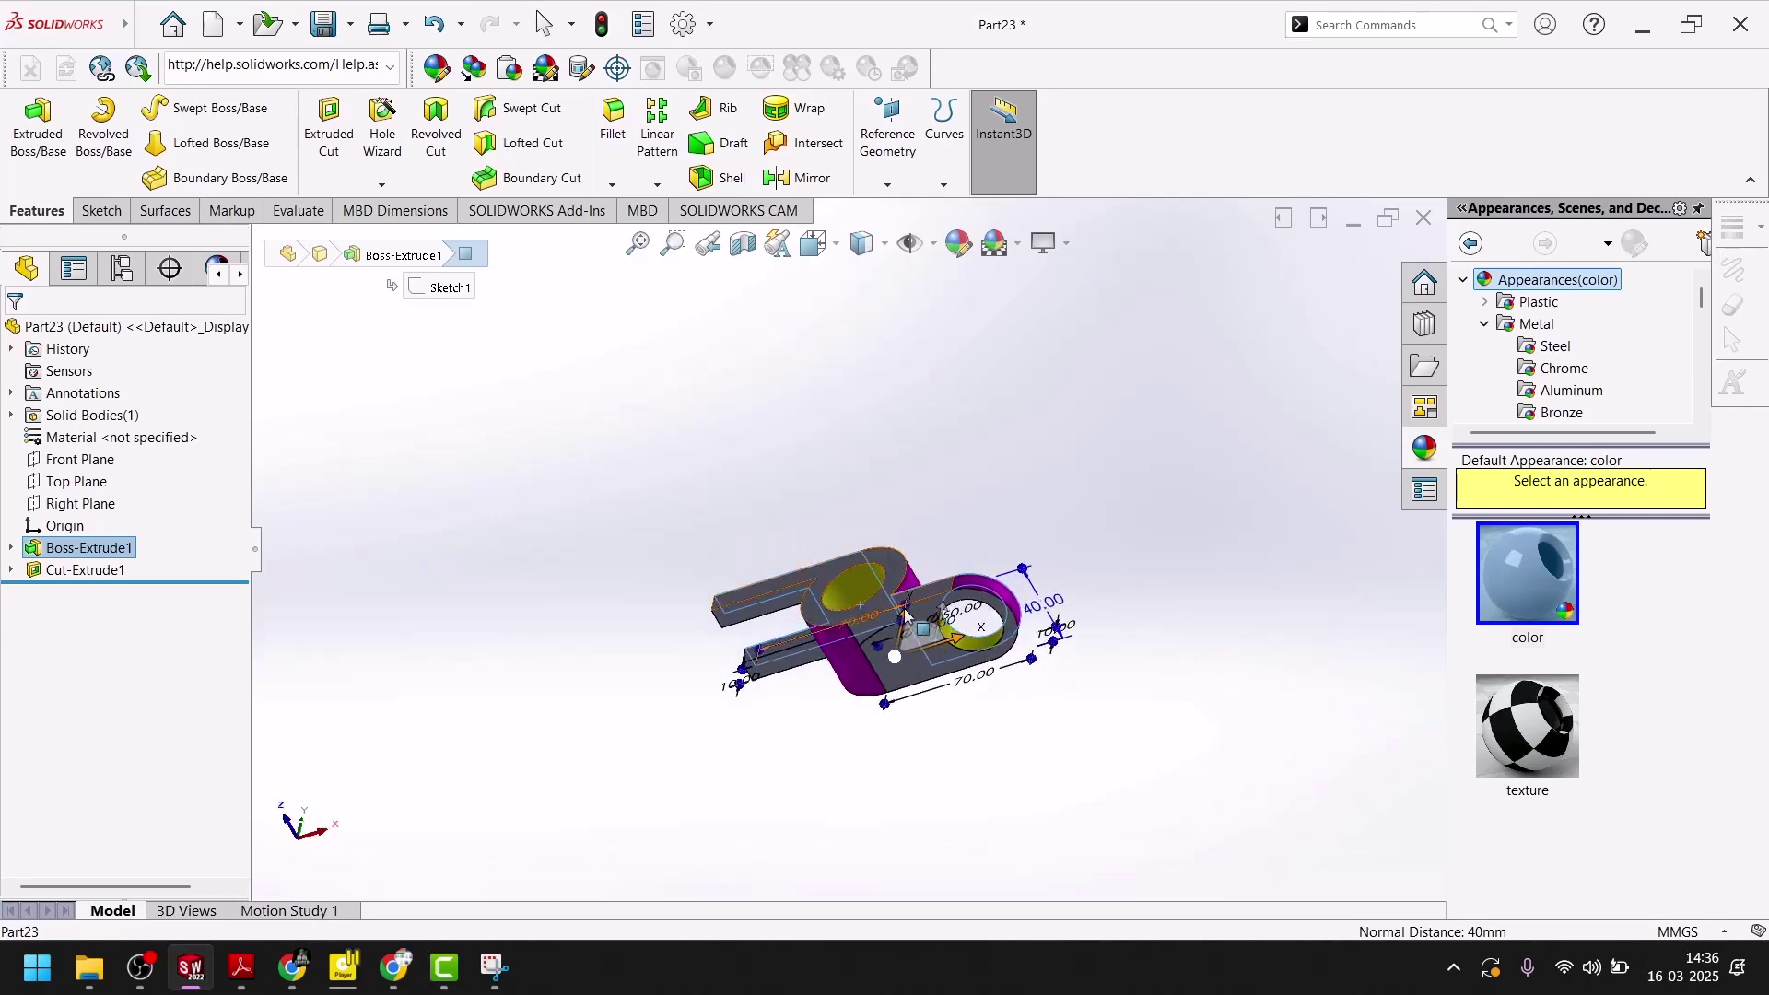
scroll(880, 641, "down", 4)
scroll(599, 571, "down", 5)
left_click(654, 507, "ctrl")
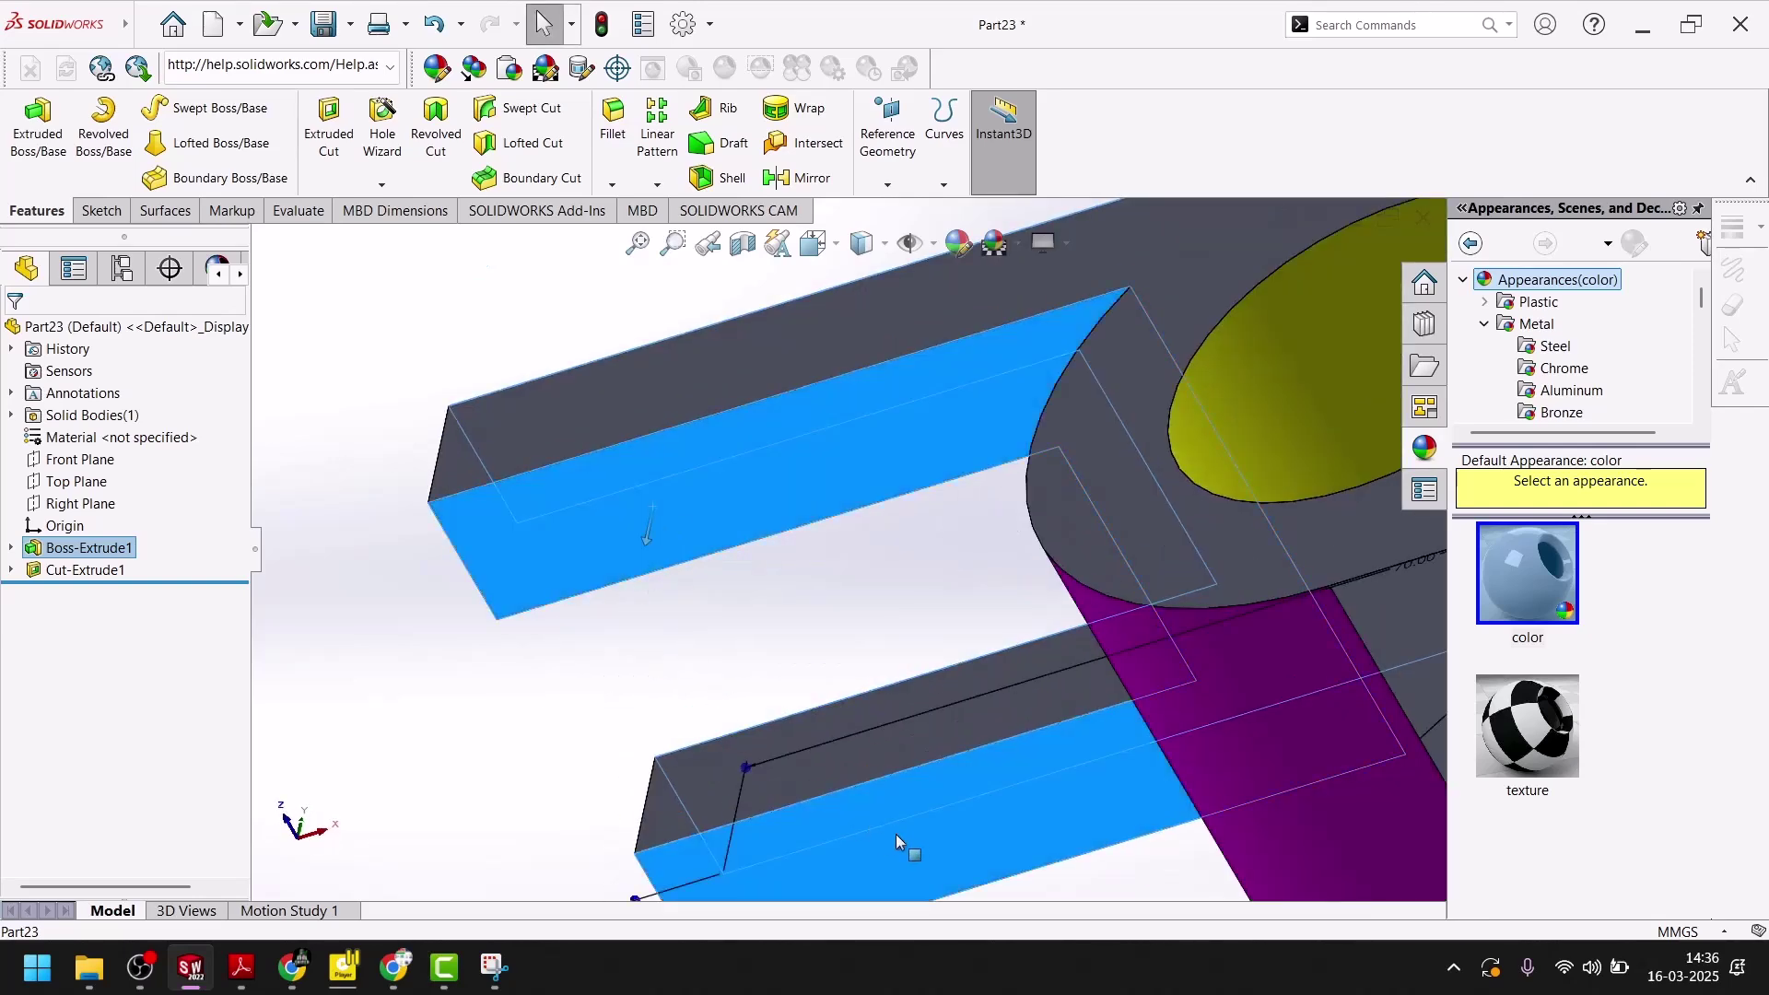
scroll(1114, 624, "up", 5)
left_click(1130, 627, "ctrl")
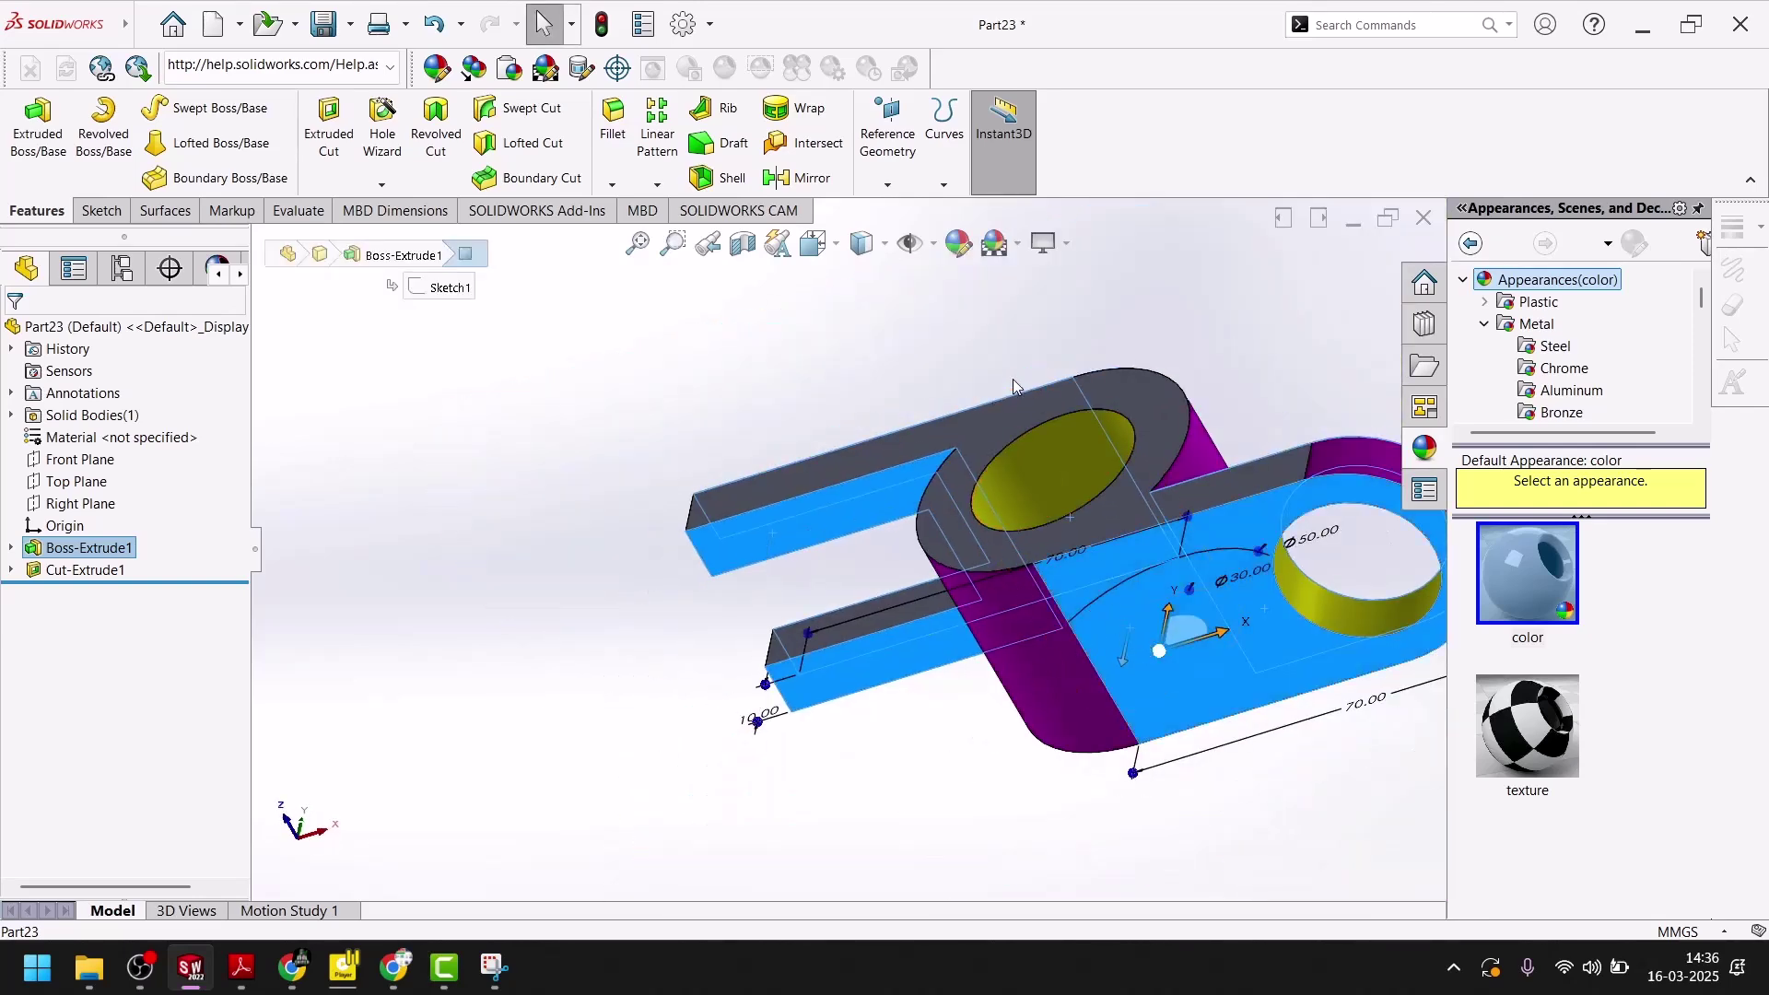
left_click(961, 247)
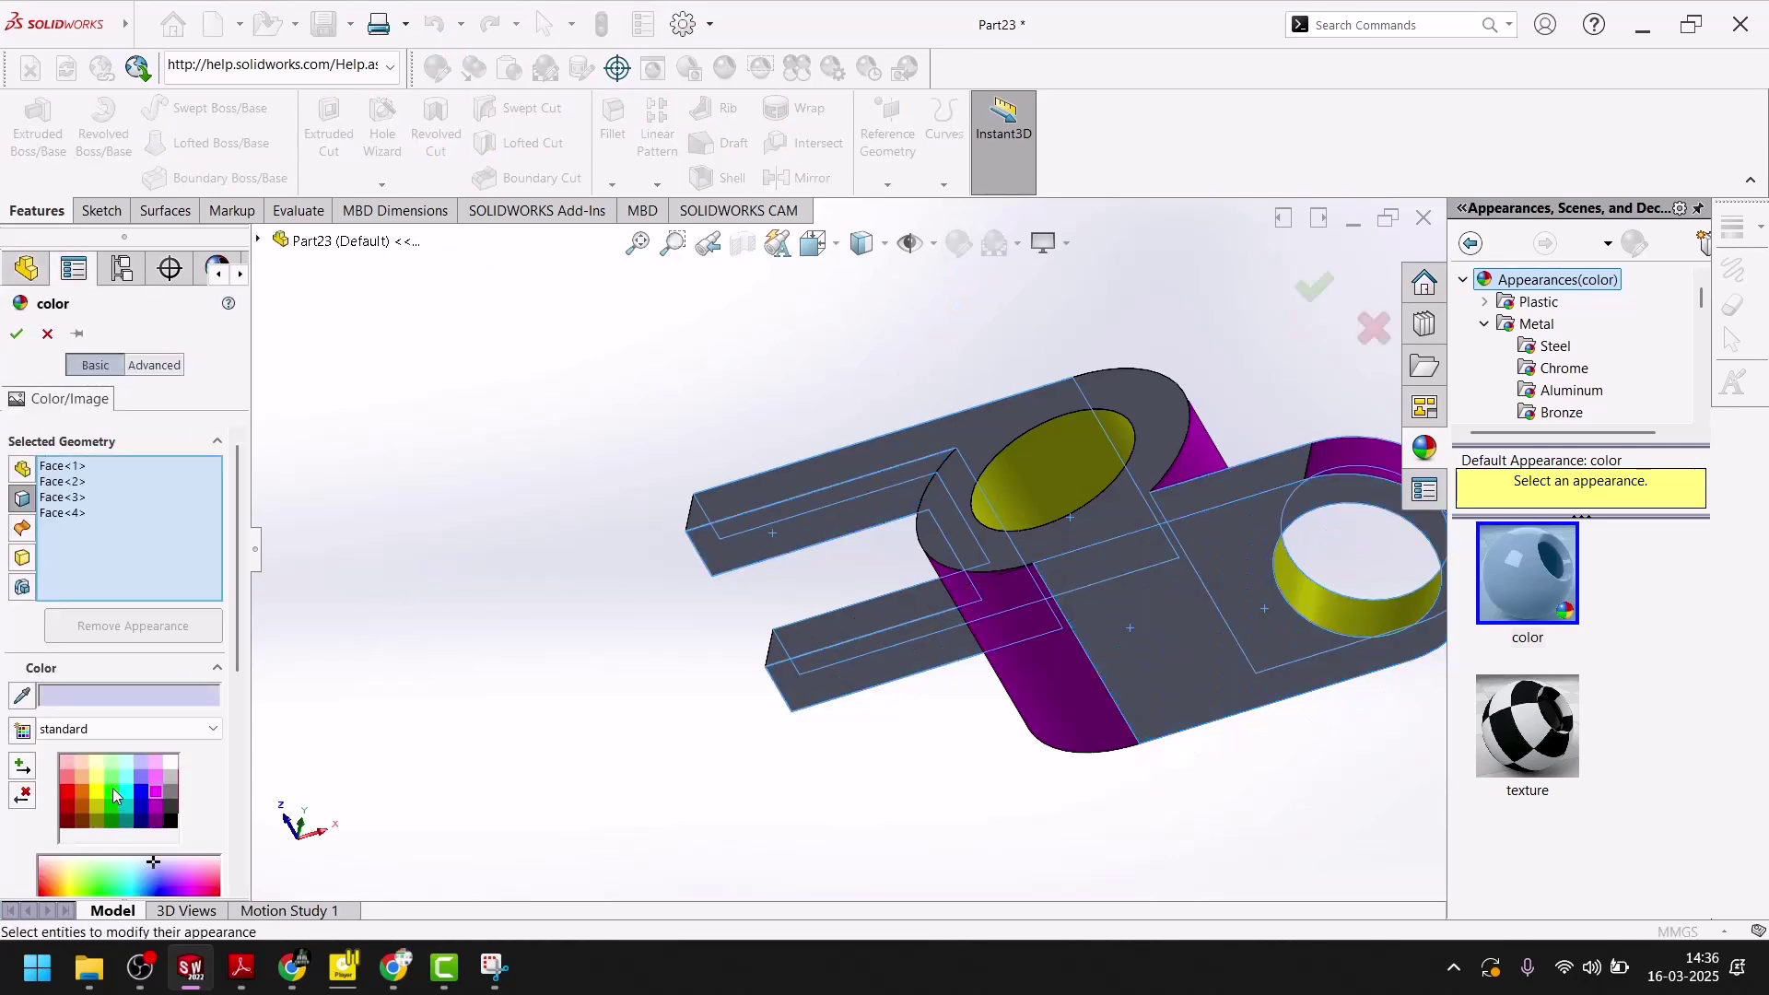
left_click(111, 793)
left_click(15, 332)
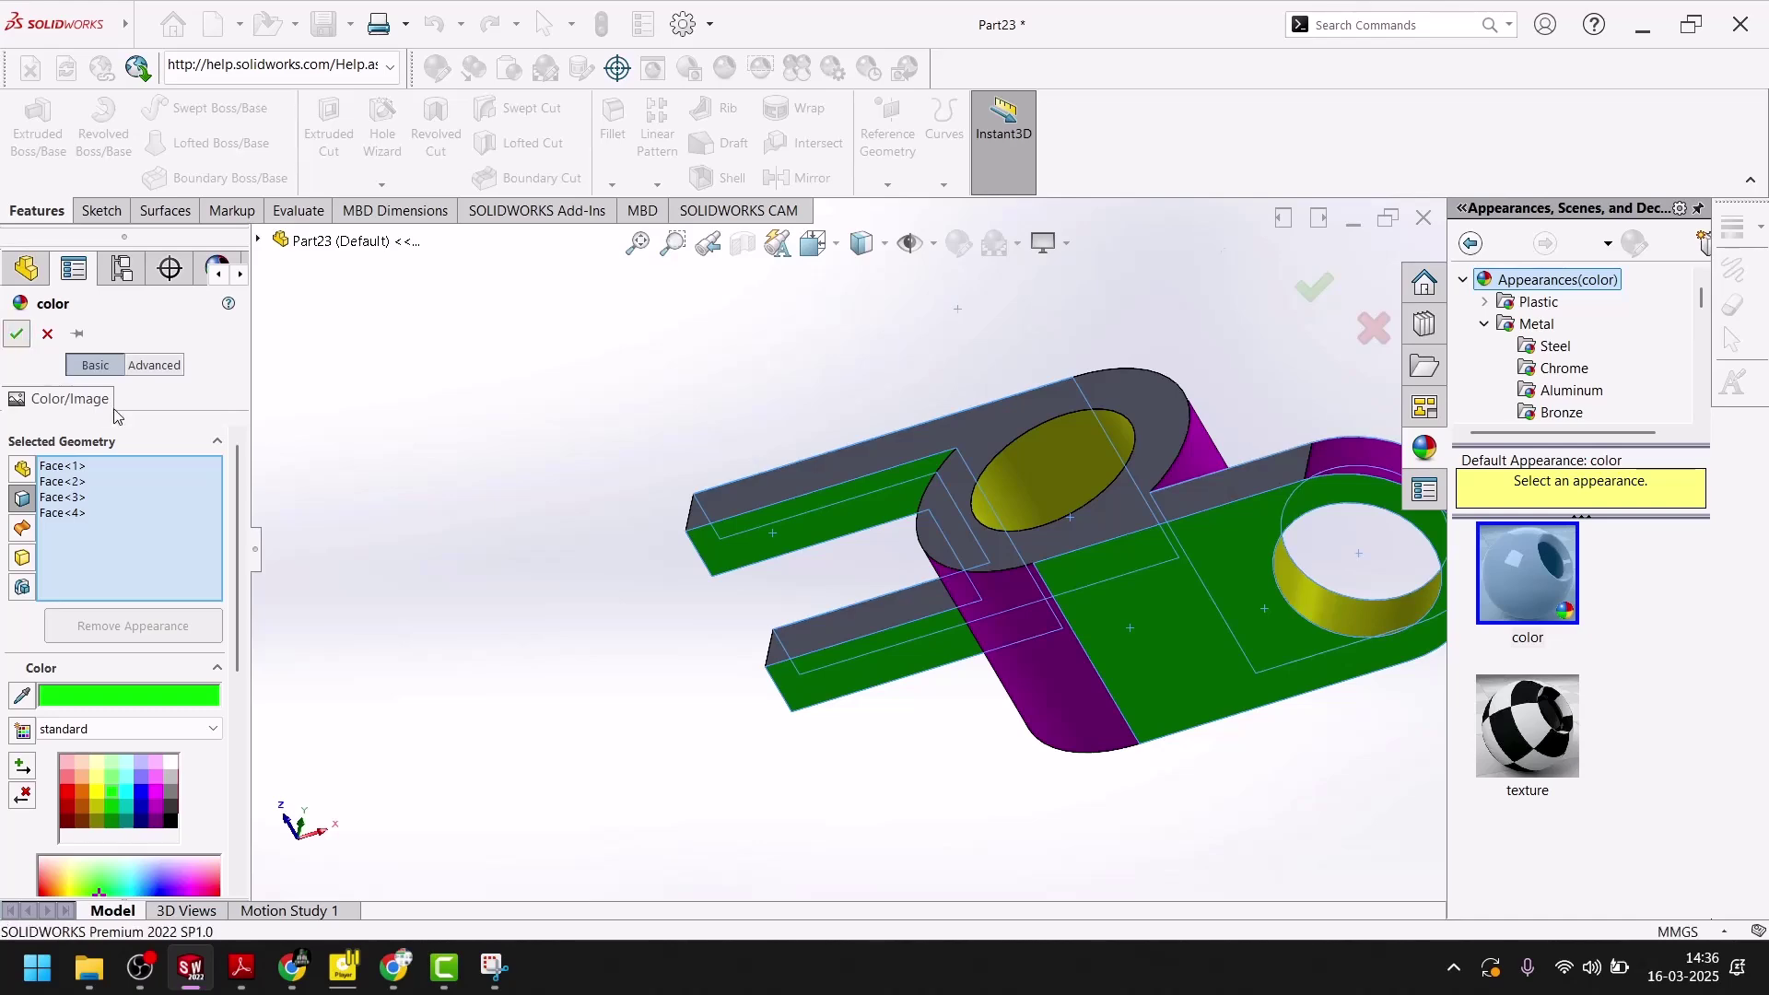
- Color both side profile faces, the three slot walls and the two prong end faces of the slotted arm blue
scroll(869, 599, "down", 3)
left_click(868, 636)
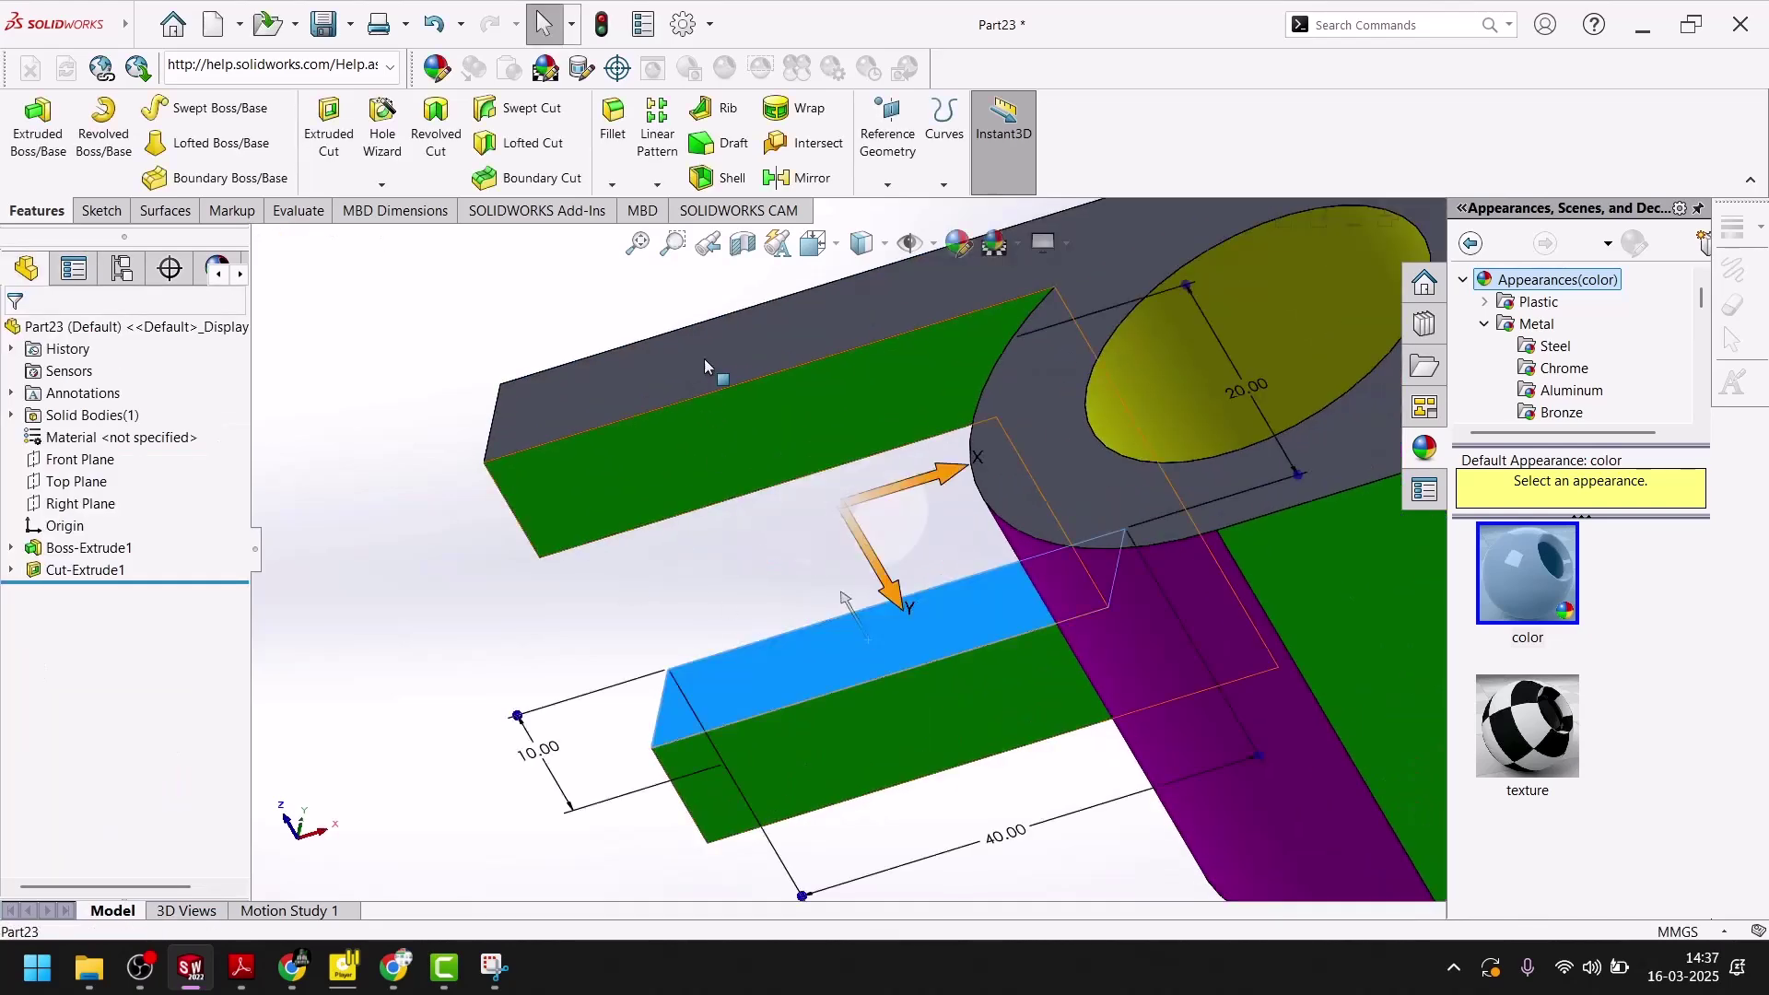
left_click(704, 358, "ctrl")
middle_click_drag(785, 533, 829, 419)
left_click(829, 414, "ctrl")
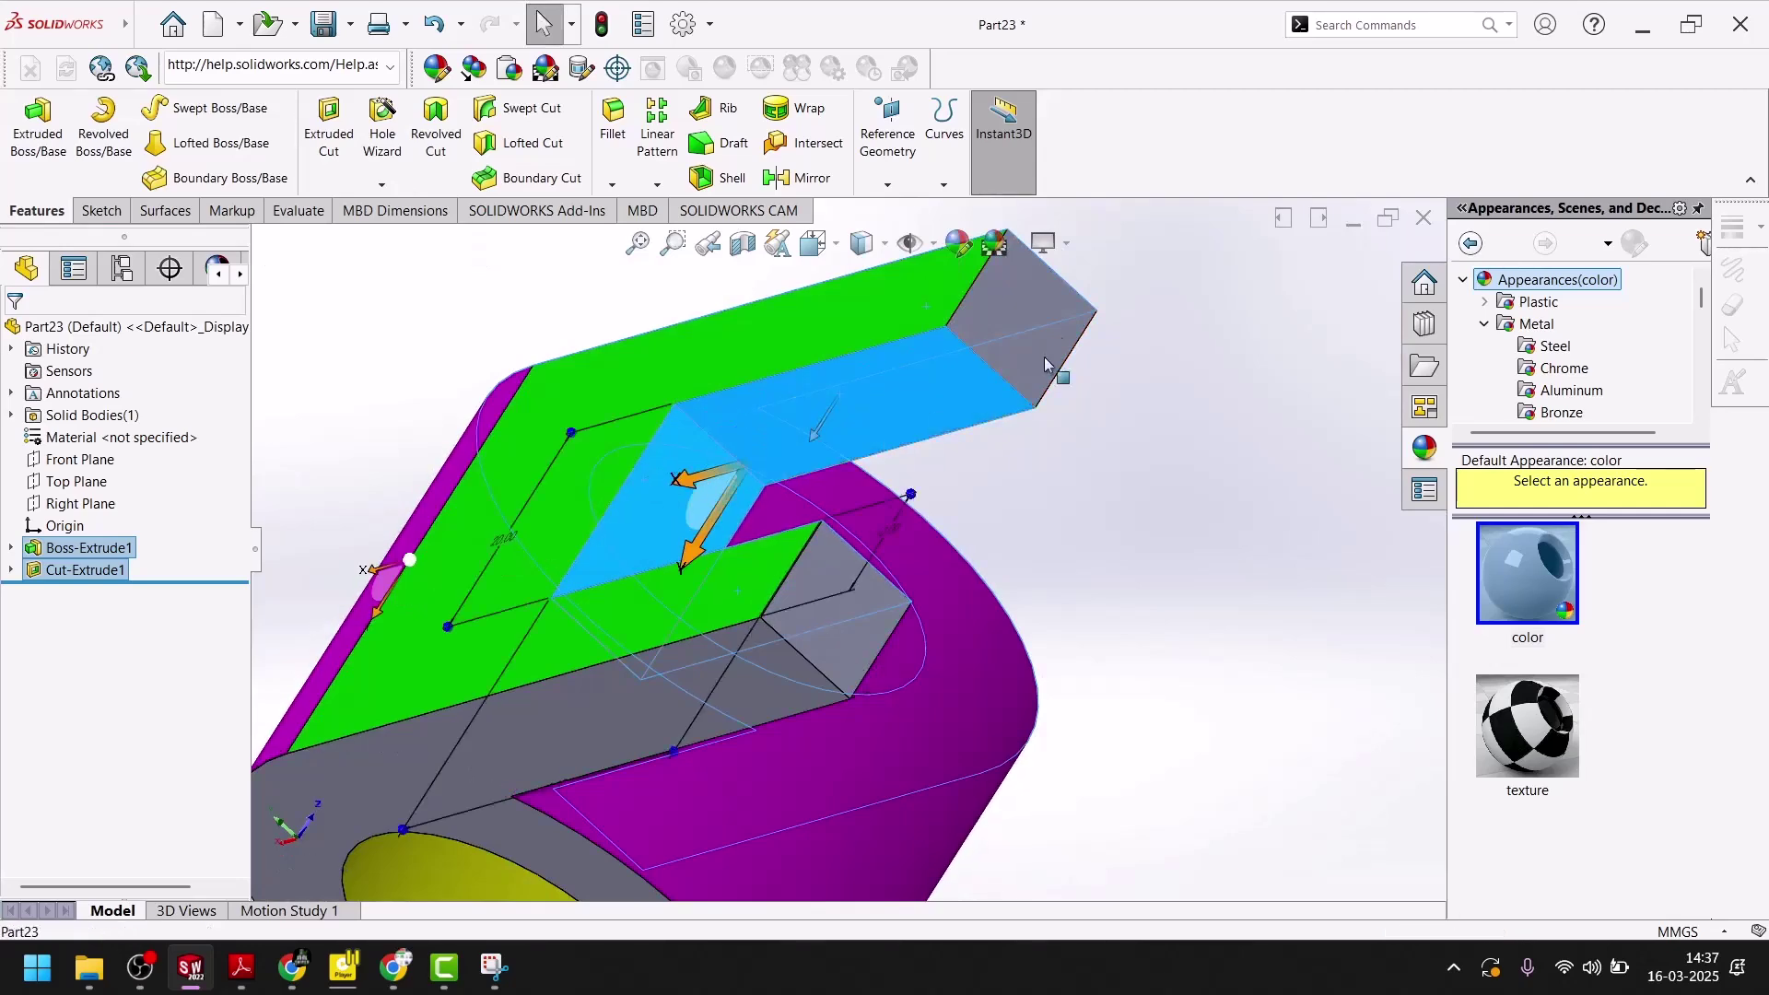
left_click(1034, 324, "ctrl")
left_click(837, 620, "ctrl")
left_click(686, 709, "ctrl")
middle_click_drag(643, 737, 1001, 642)
scroll(841, 552, "up", 8)
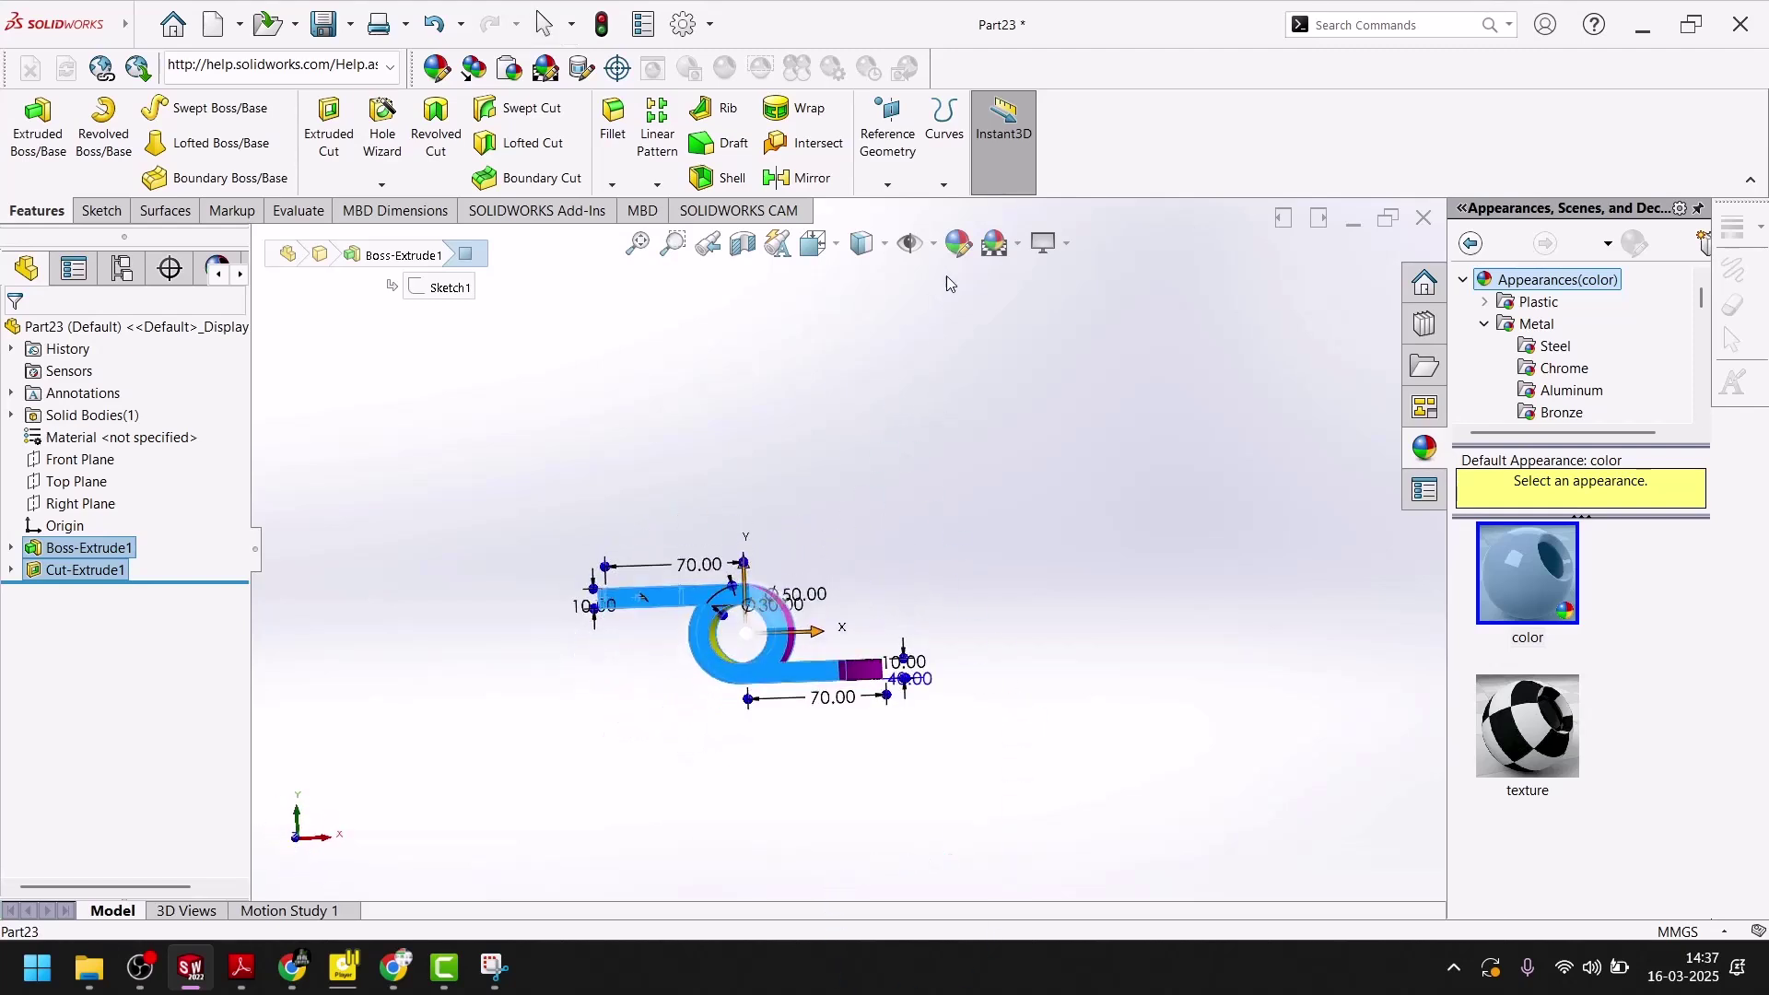
left_click(959, 245)
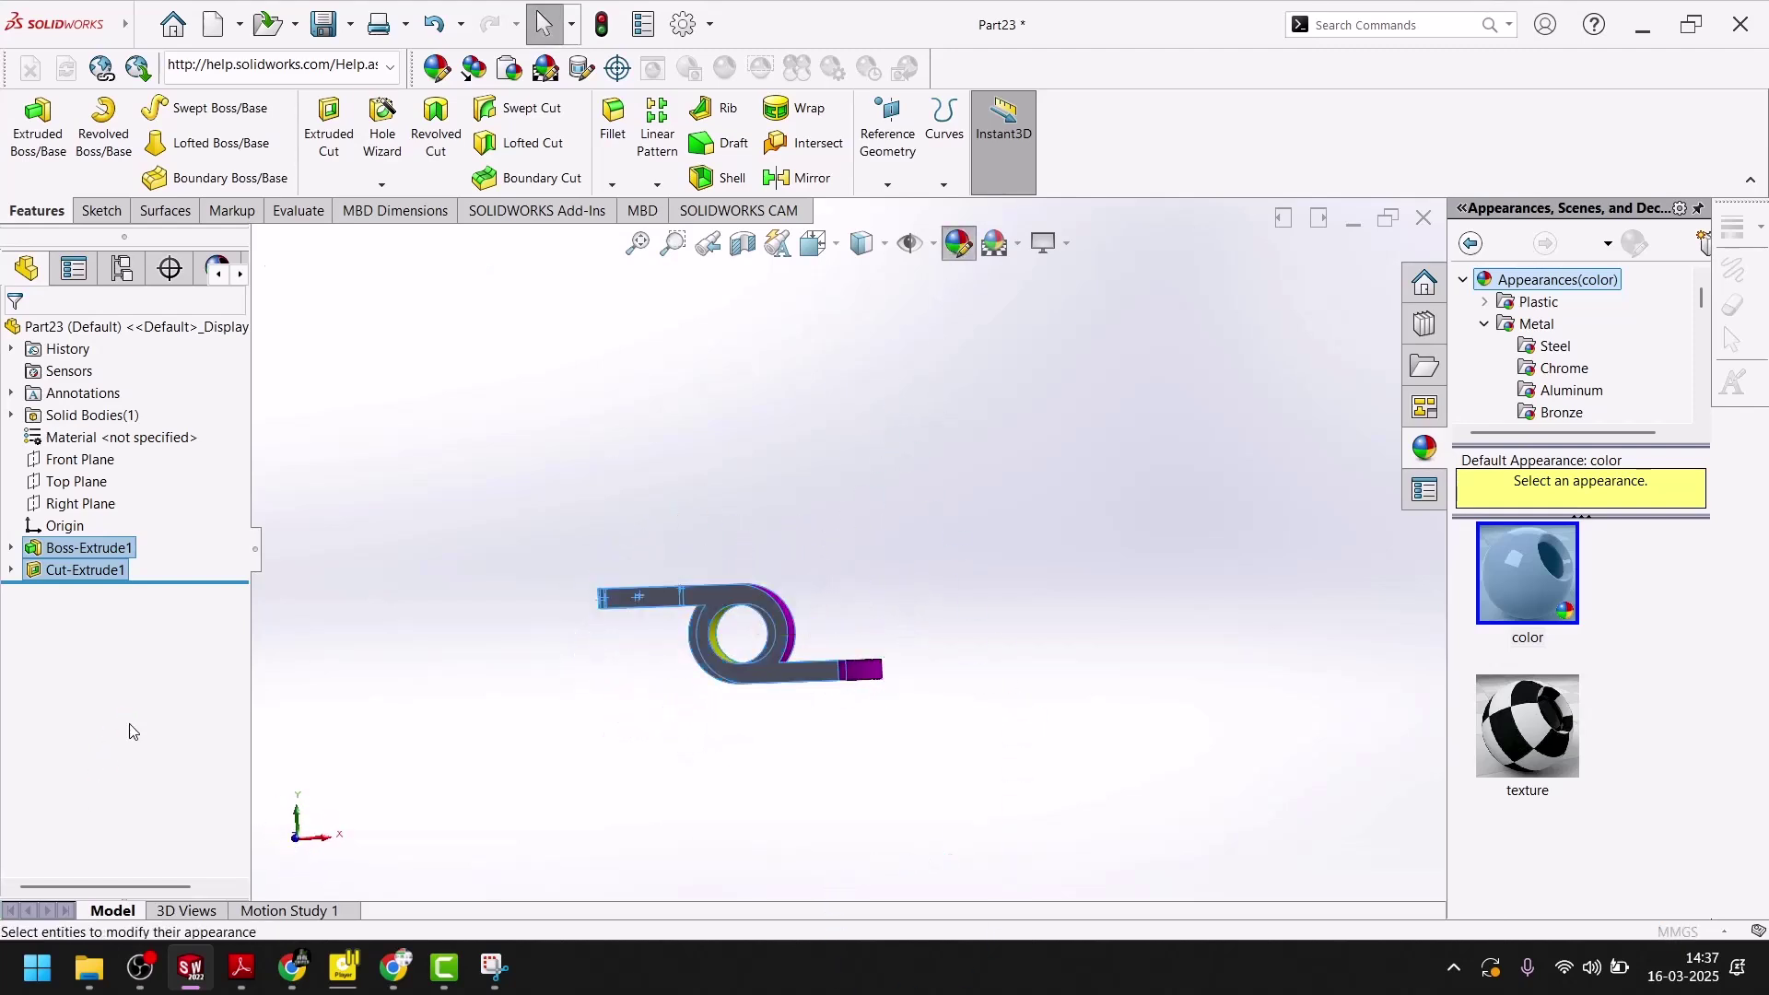
left_click(141, 792)
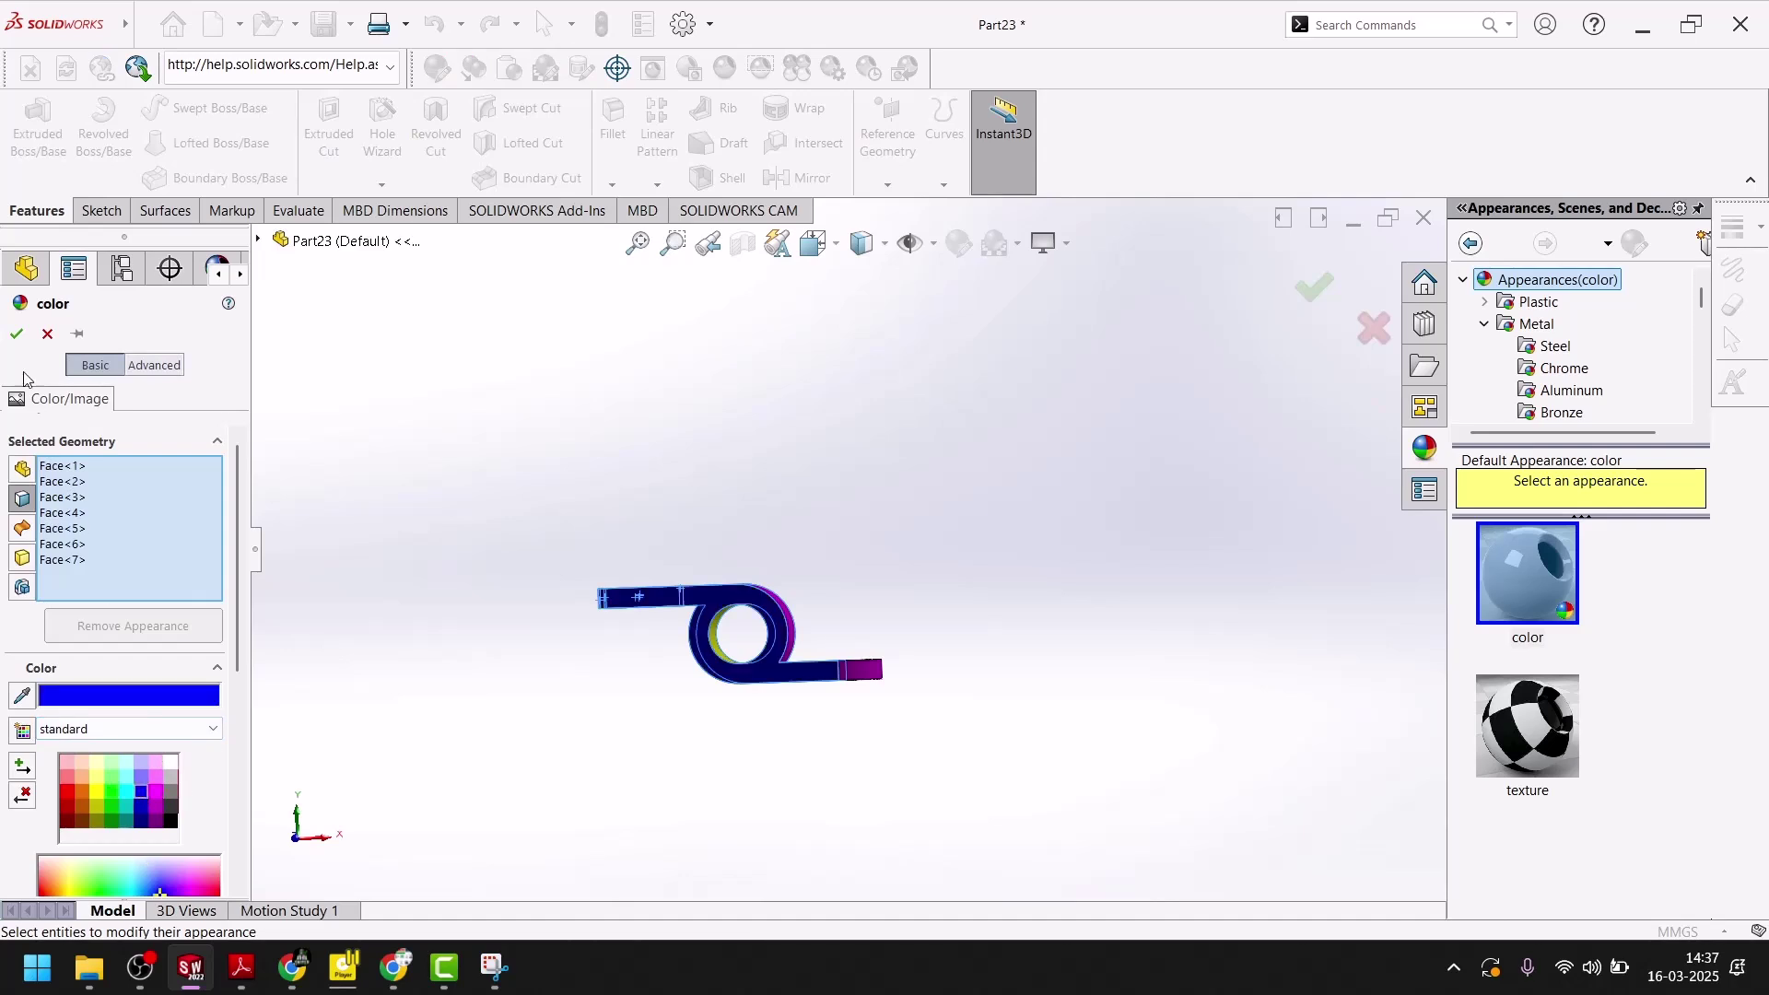
left_click(17, 337)
- Show the bracket in isometric view and change the scene to a plain white background
key("space")
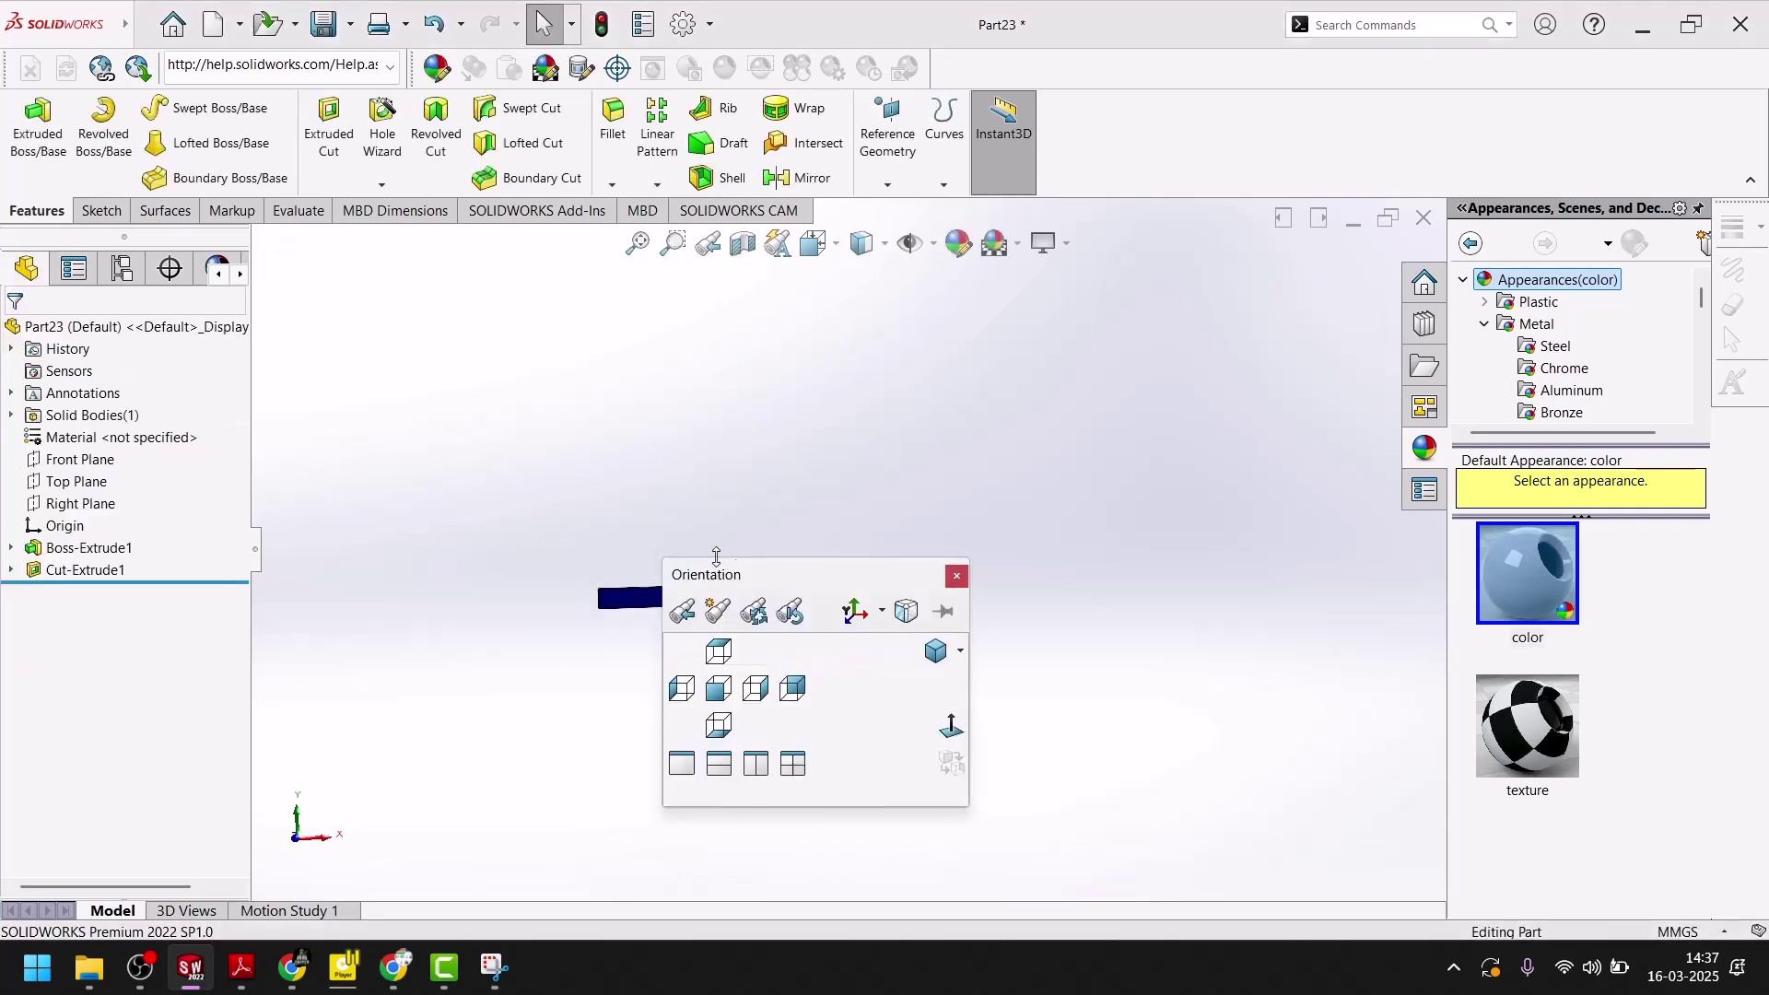
left_click(932, 654)
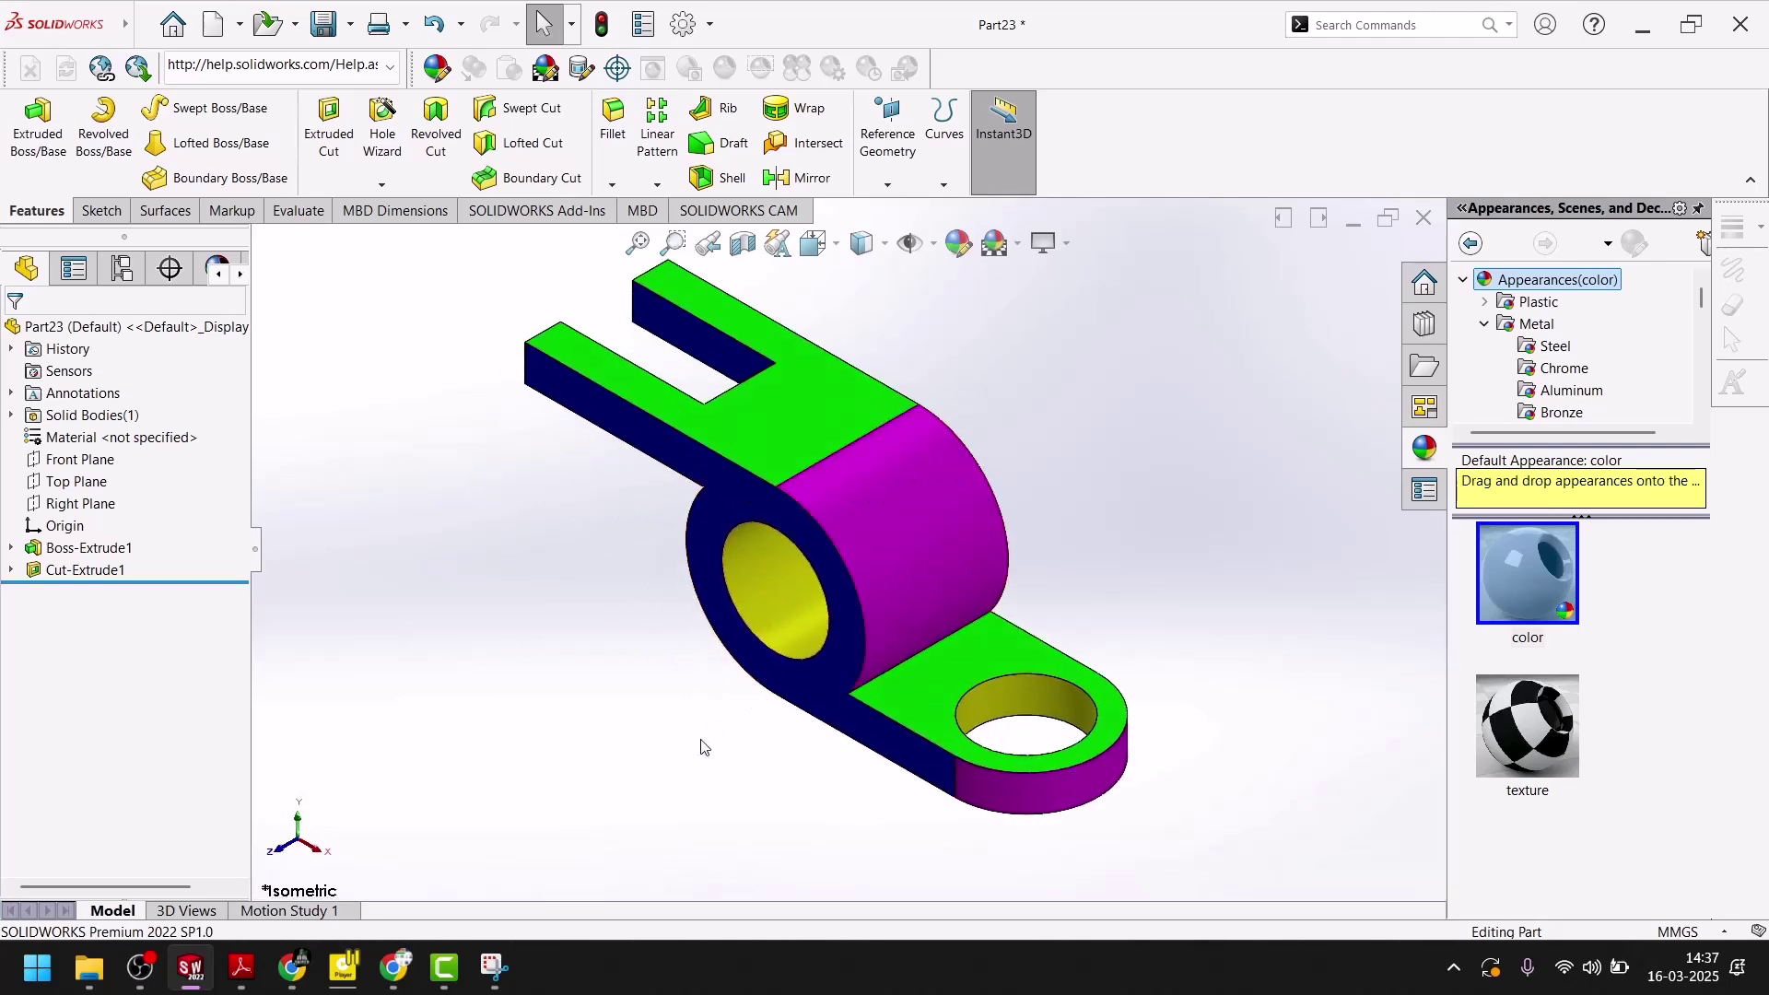
scroll(681, 736, "up", 1)
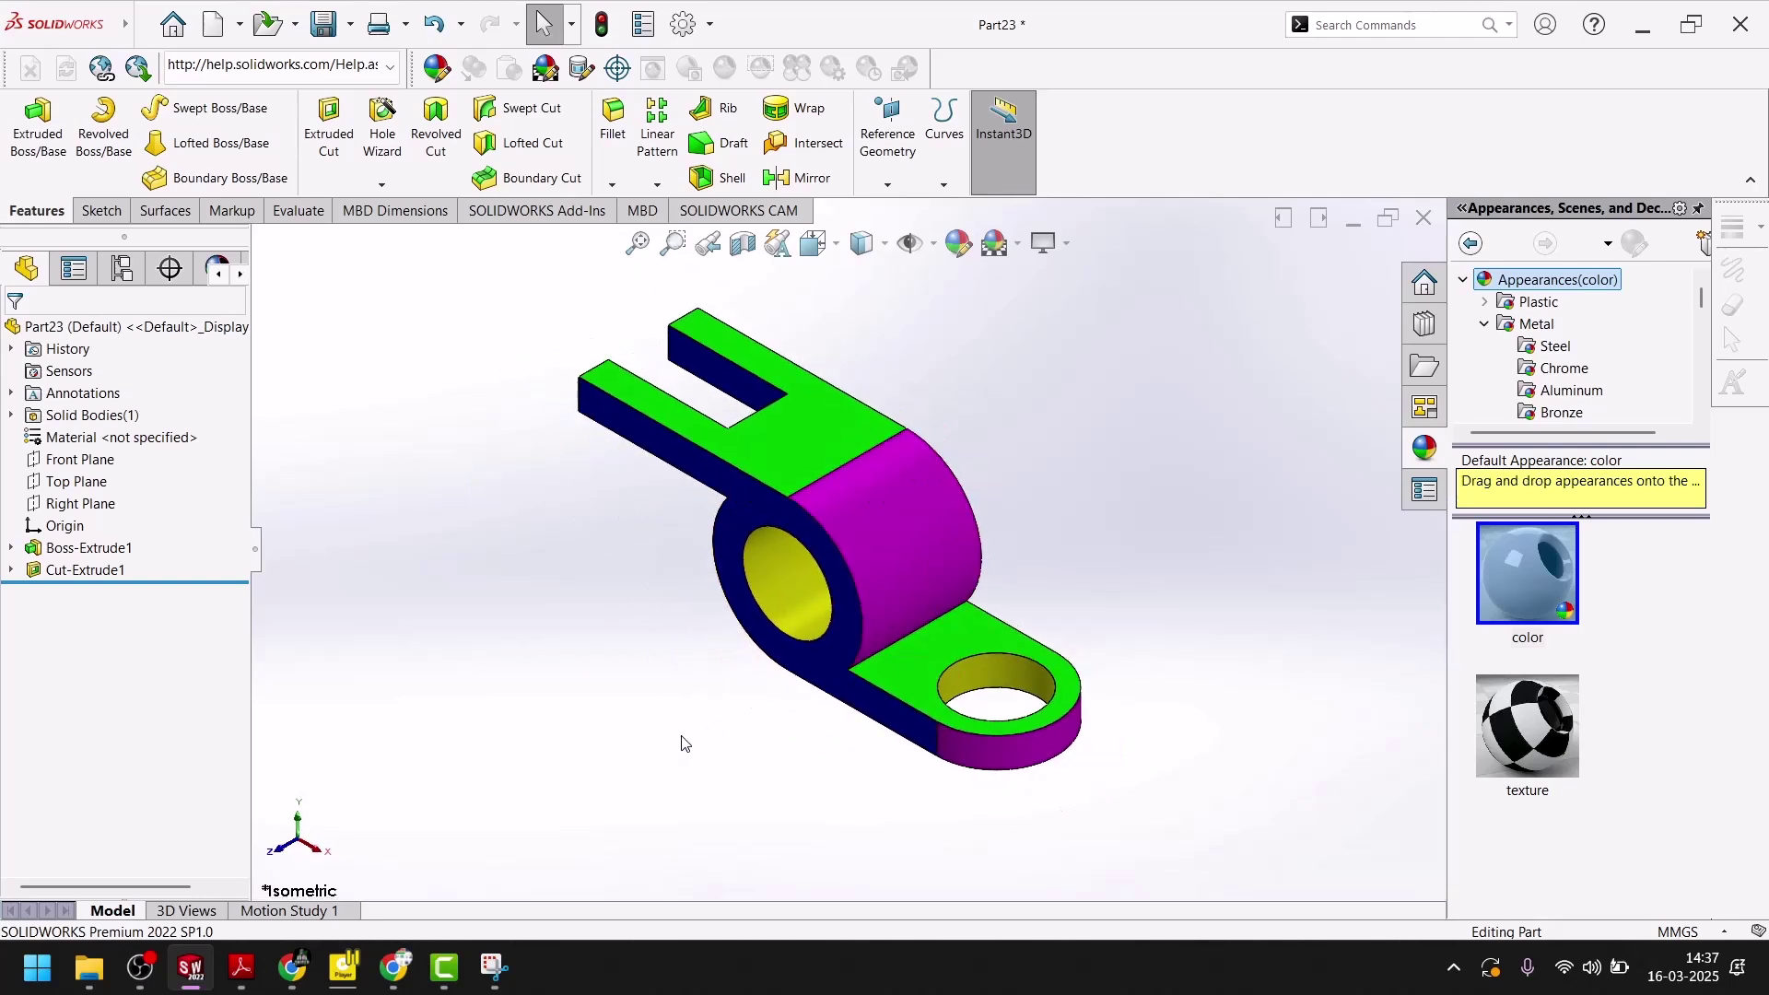
left_click(1018, 251)
left_click(1041, 293)
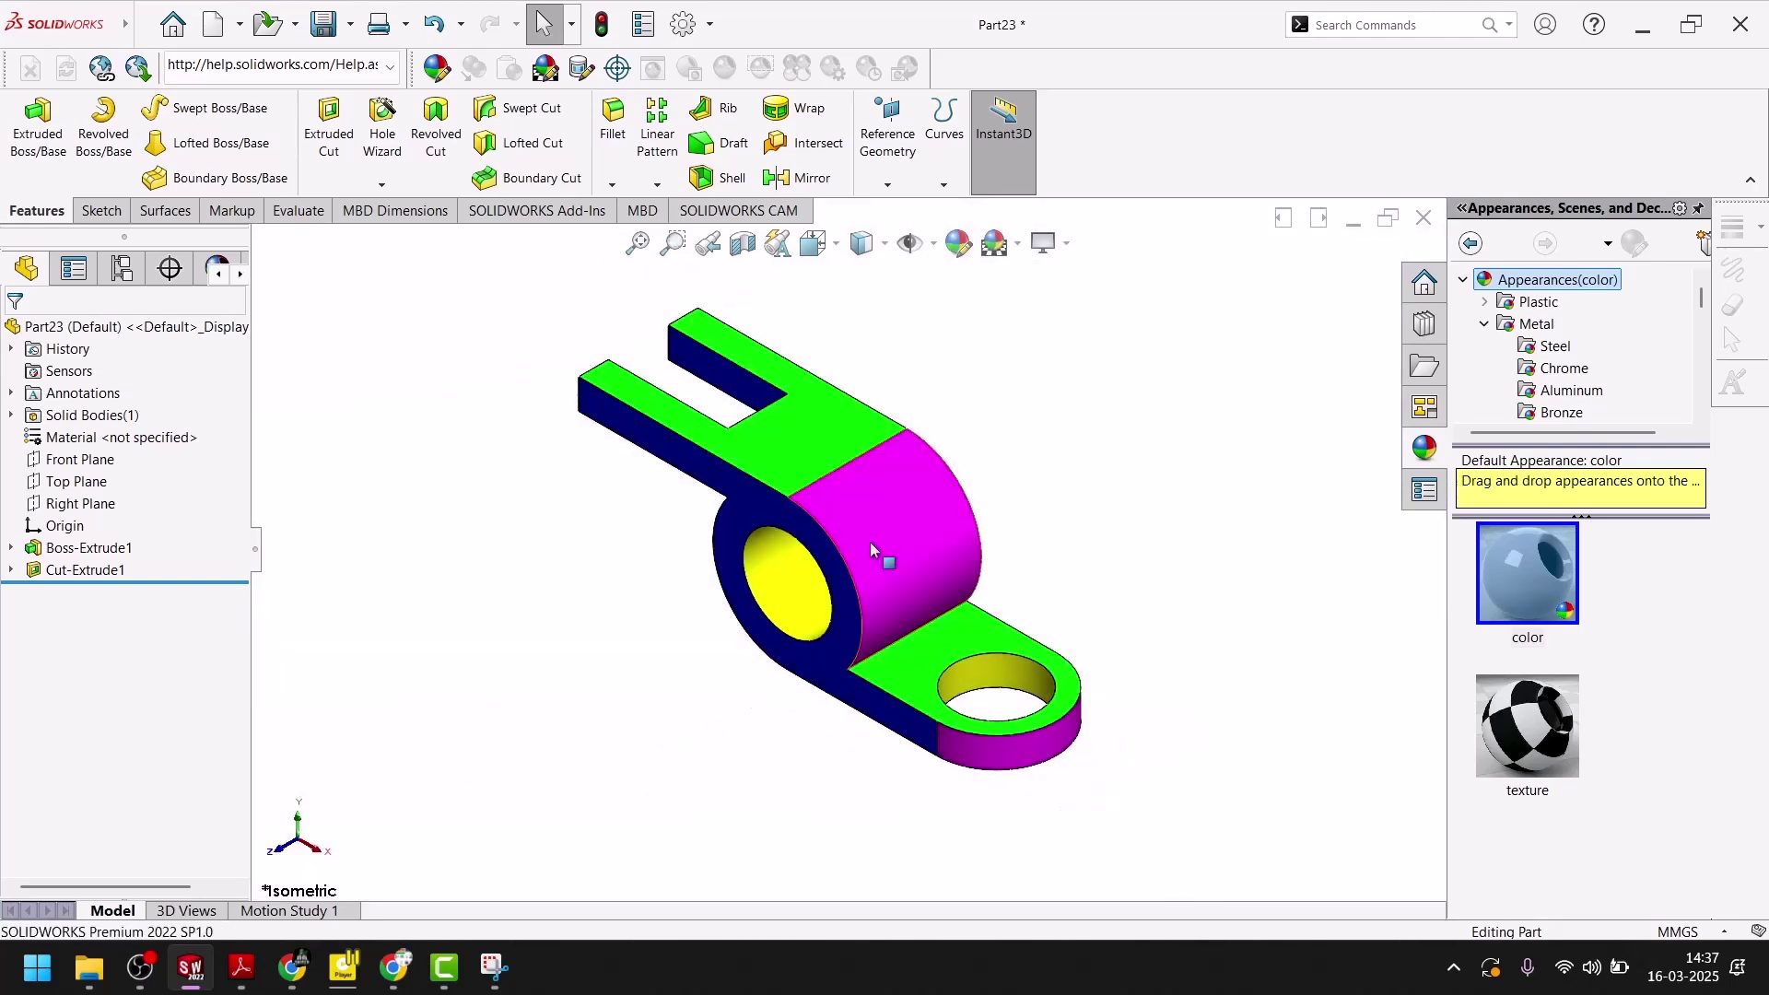
- Switch to the Snipping Tool and start a new screen snip
left_click(489, 965)
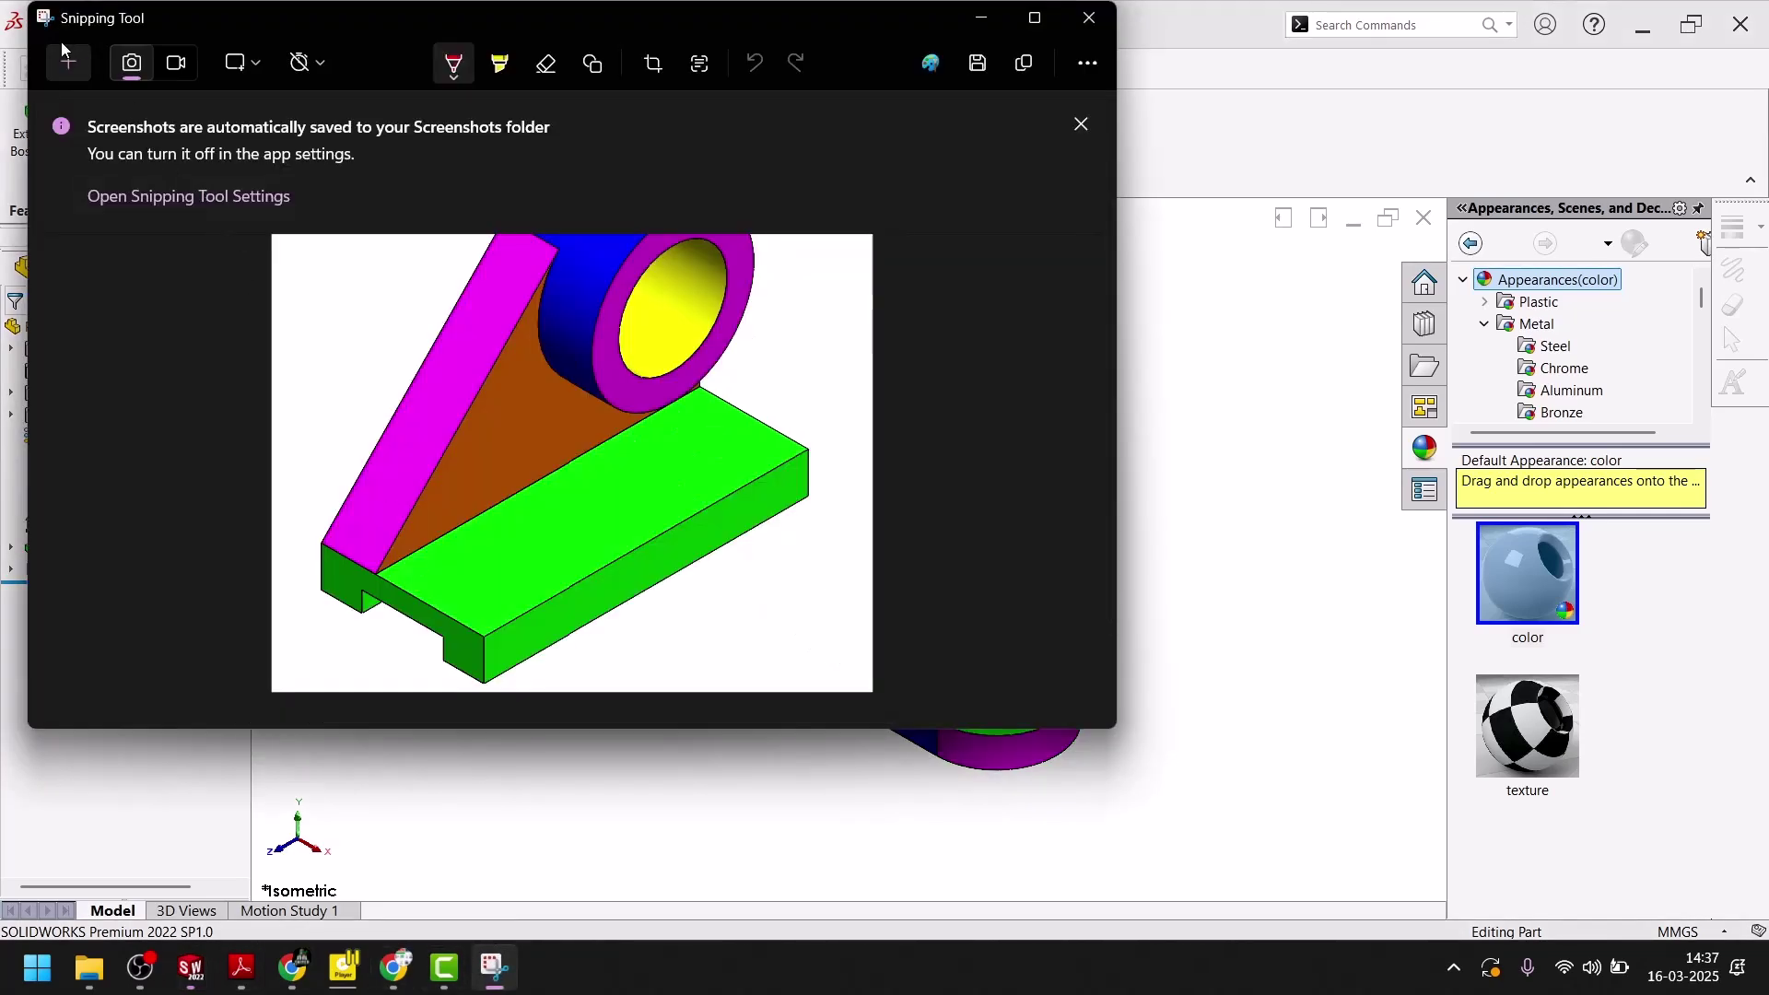
left_click(72, 62)
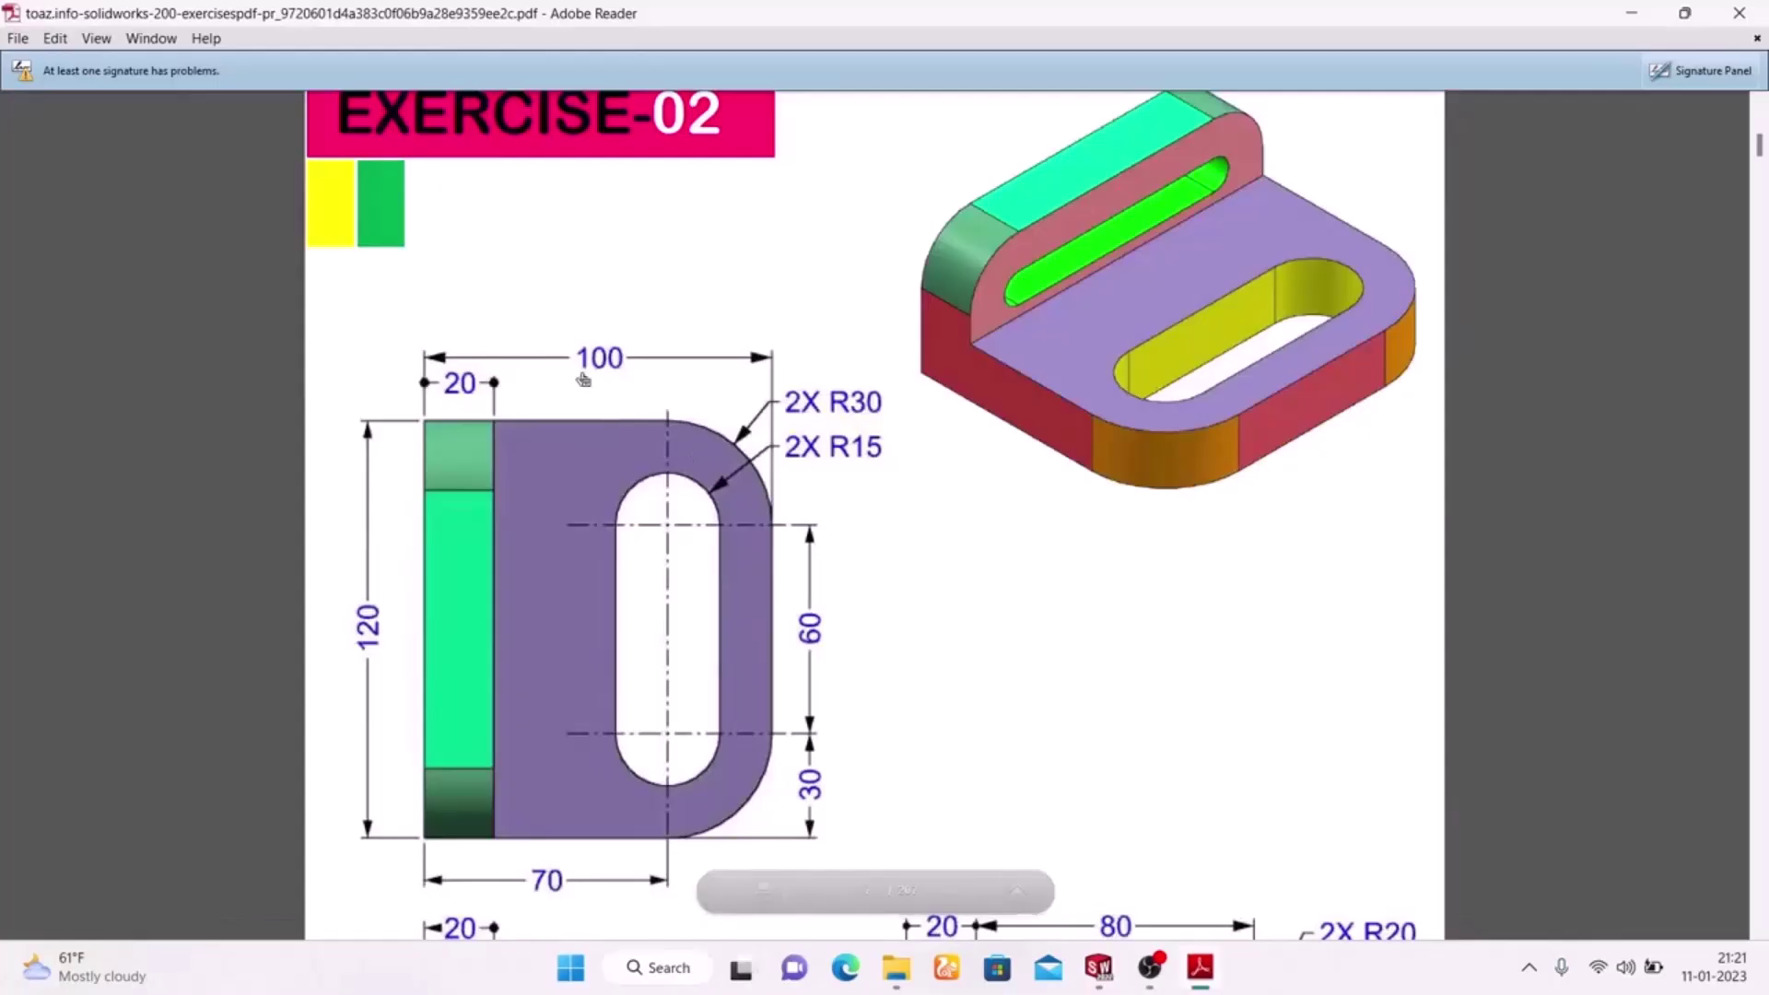
- Switch to SOLIDWORKS and sketch a center rectangle about 144 mm wide, centered on the origin
scroll(1085, 279, "up", 3)
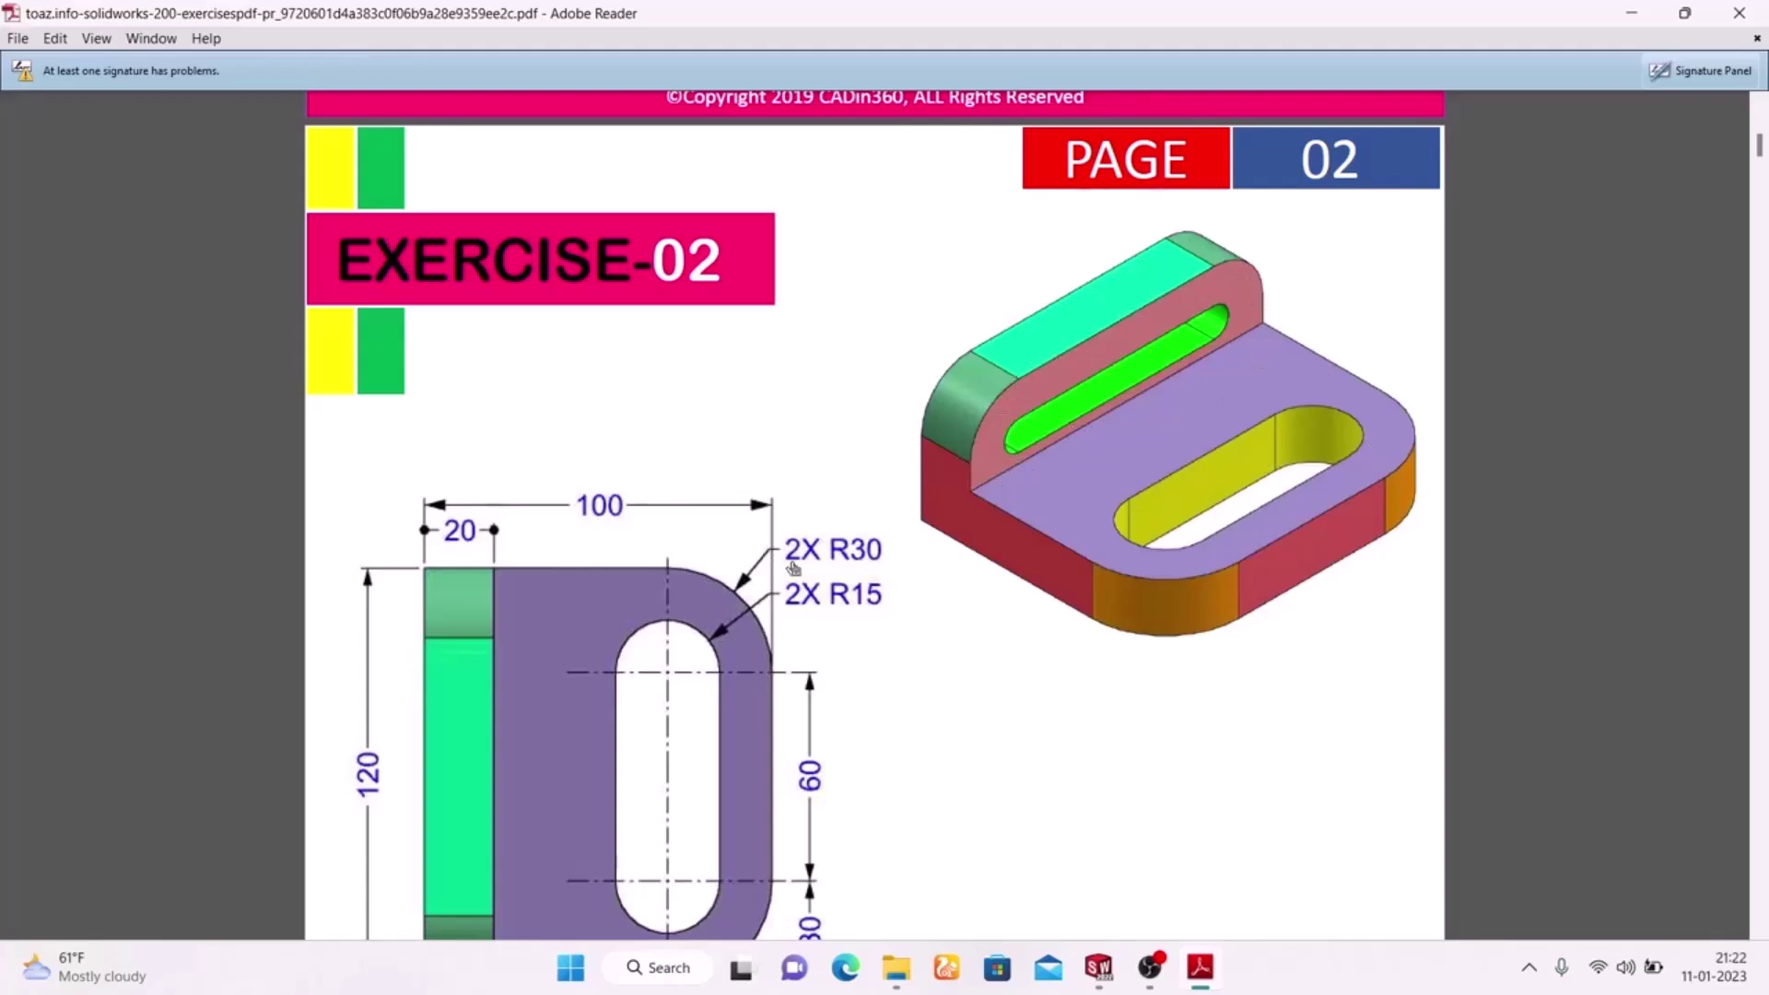
scroll(807, 562, "down", 3)
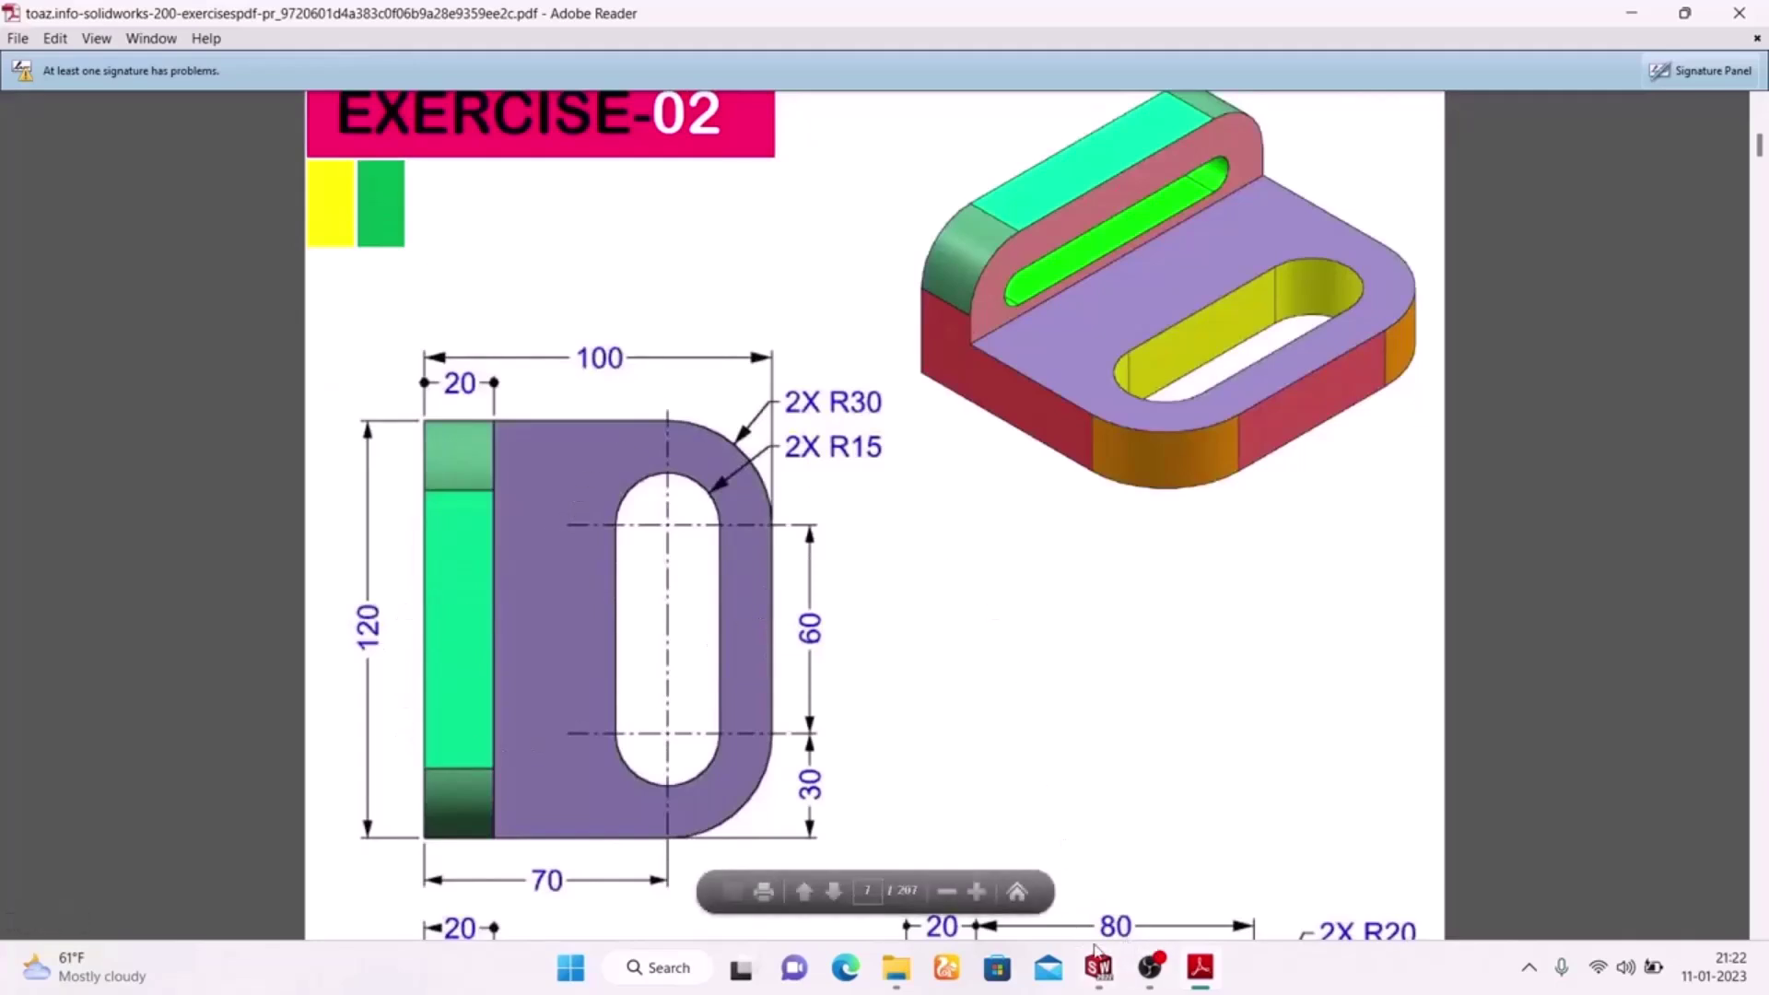
mouse_move(1098, 967)
left_click(1206, 843)
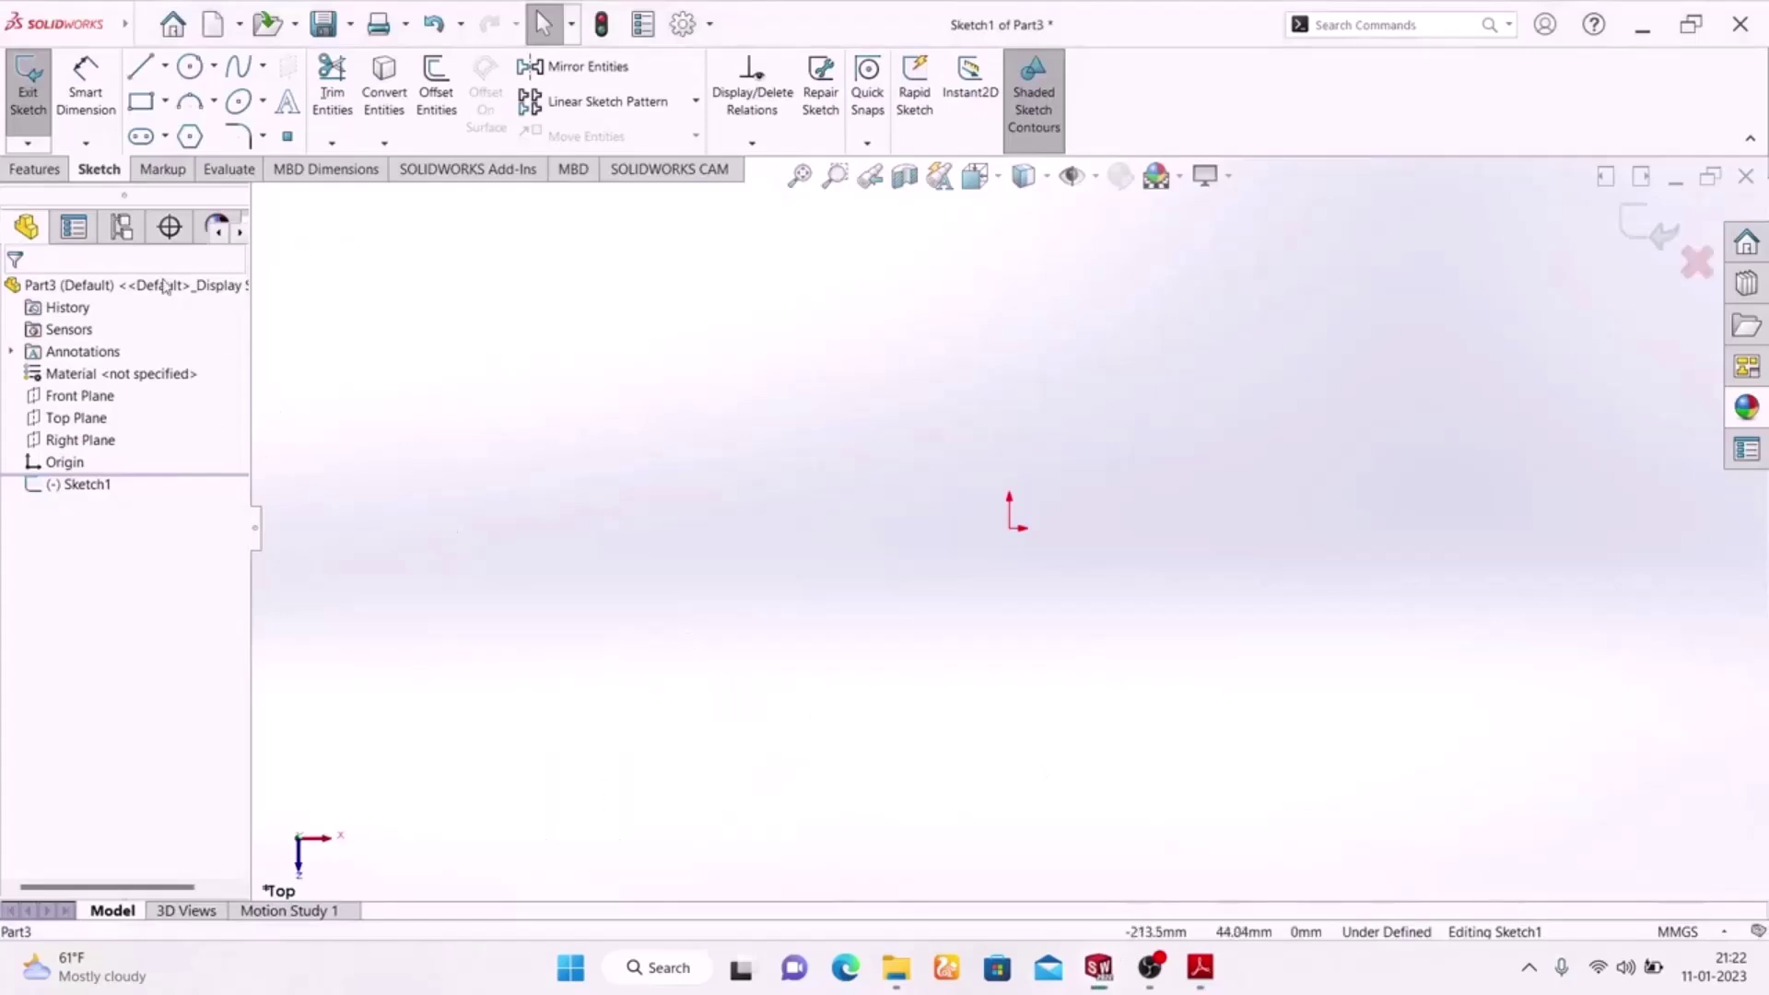
left_click(167, 103)
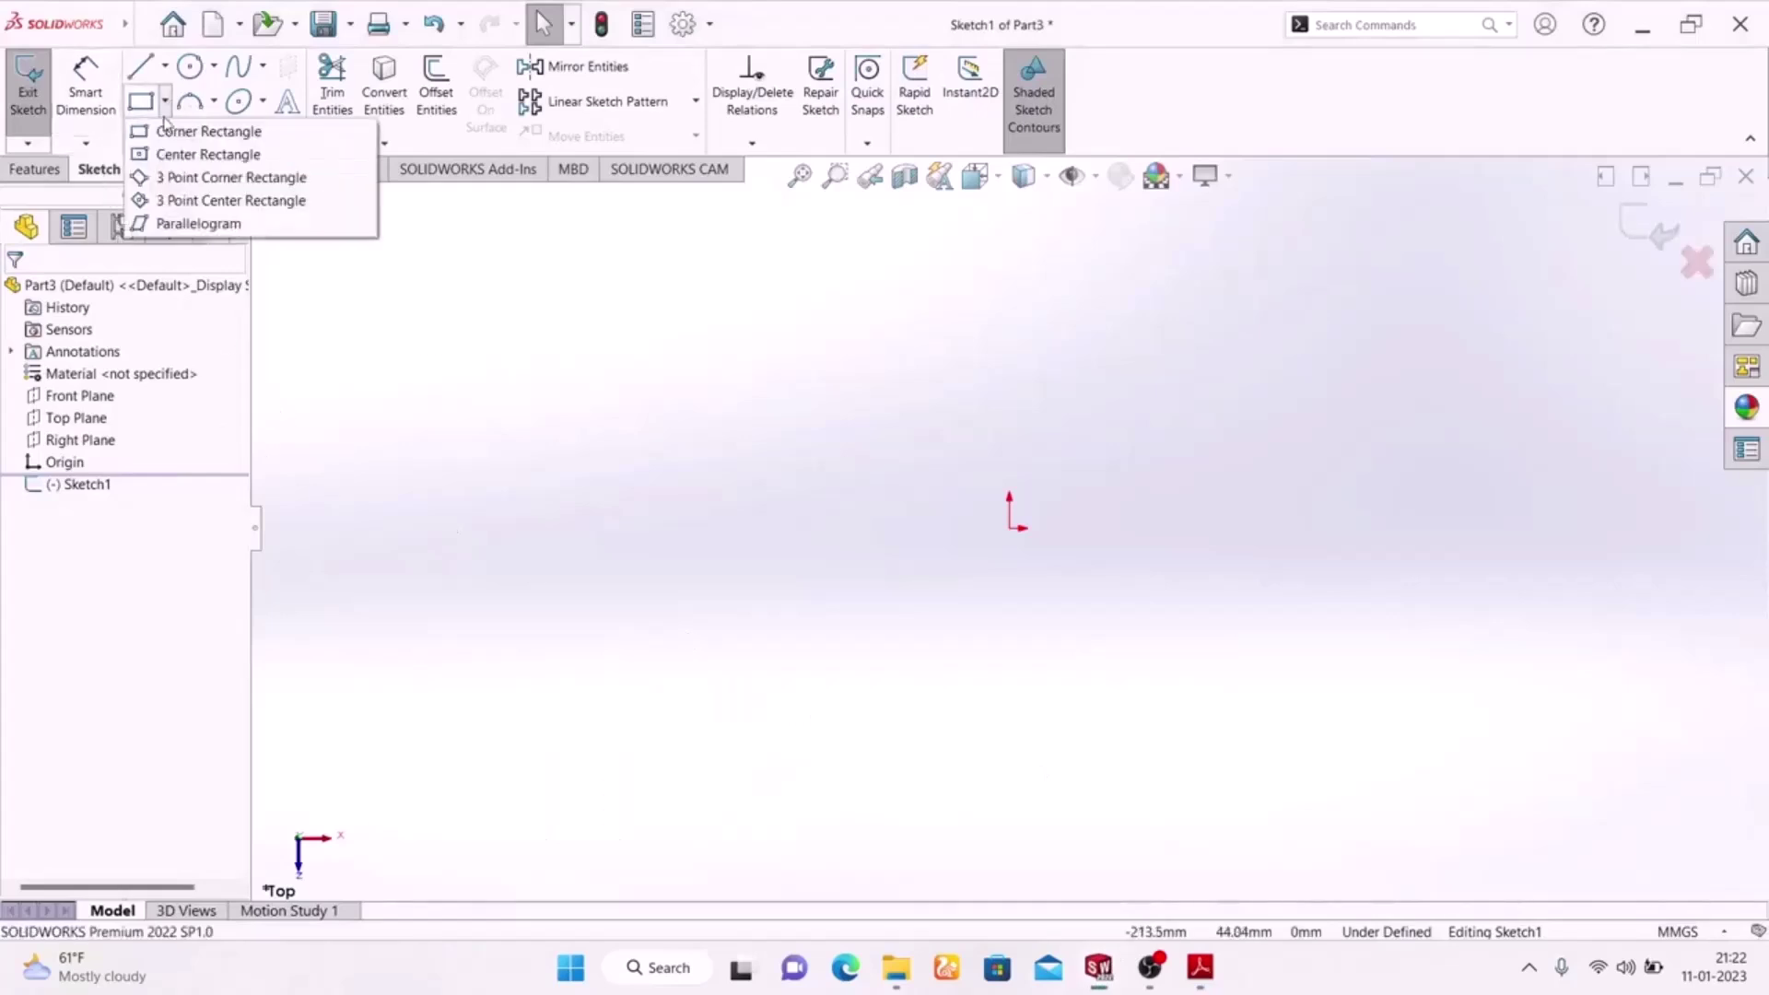
left_click(175, 152)
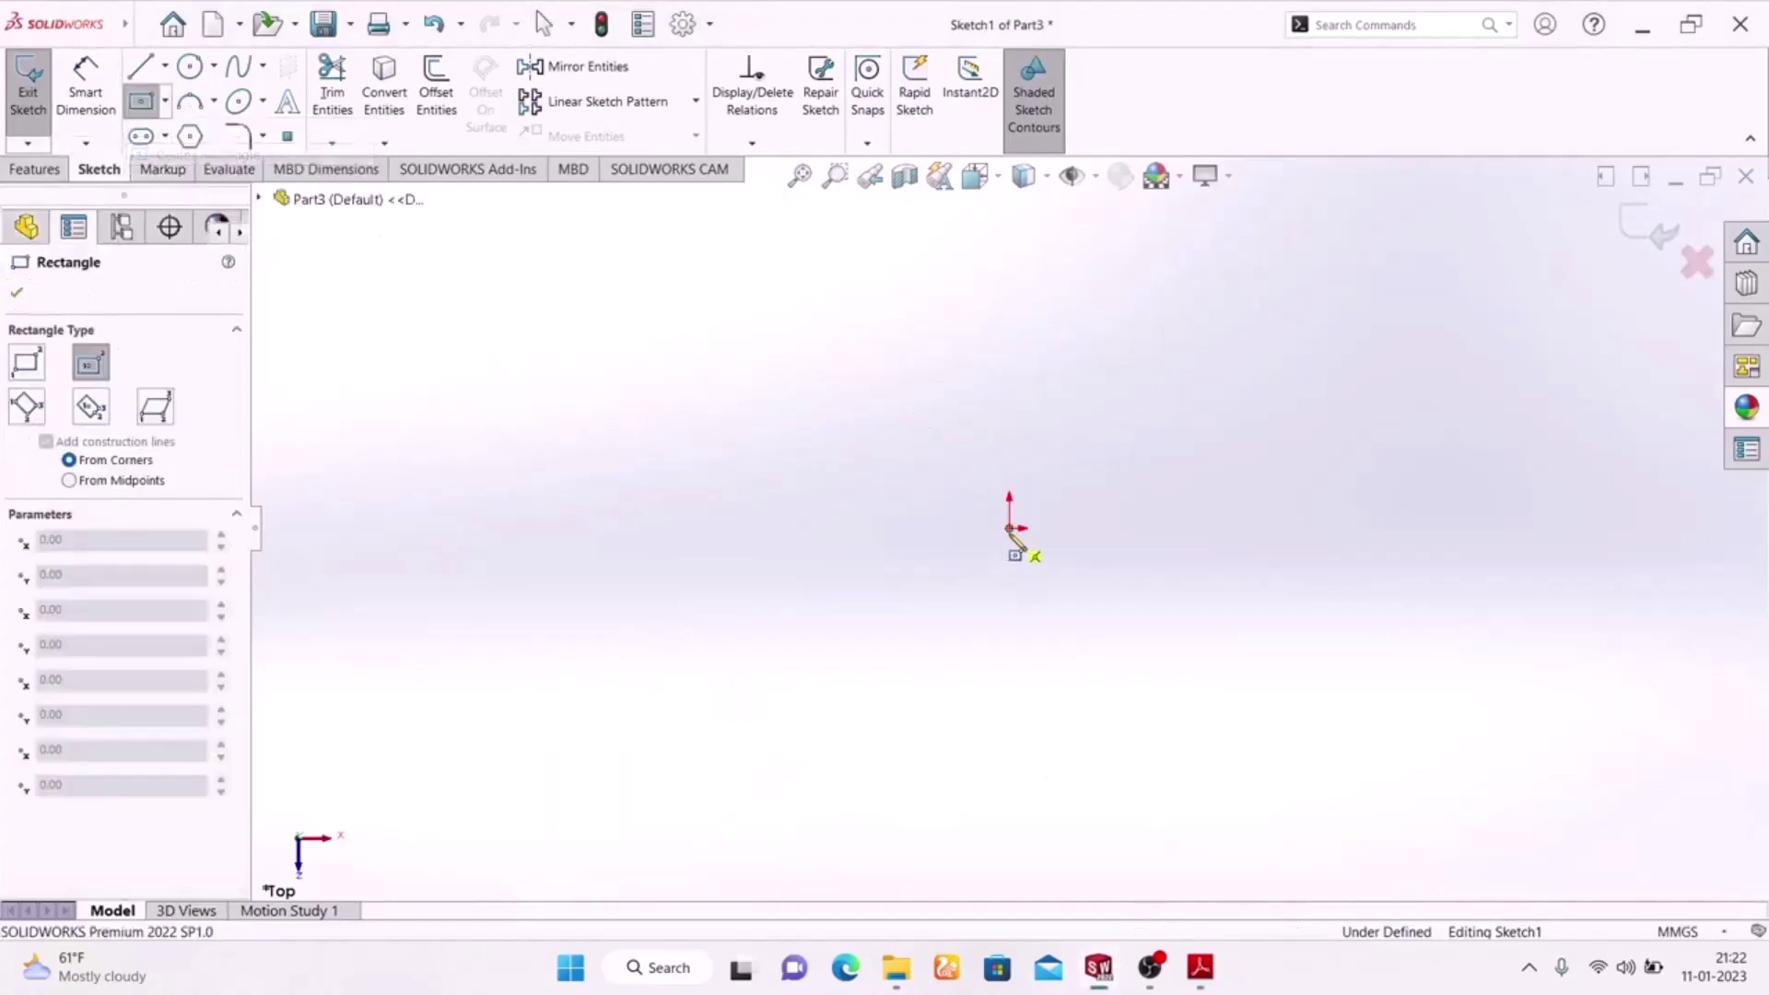
left_click(1014, 531)
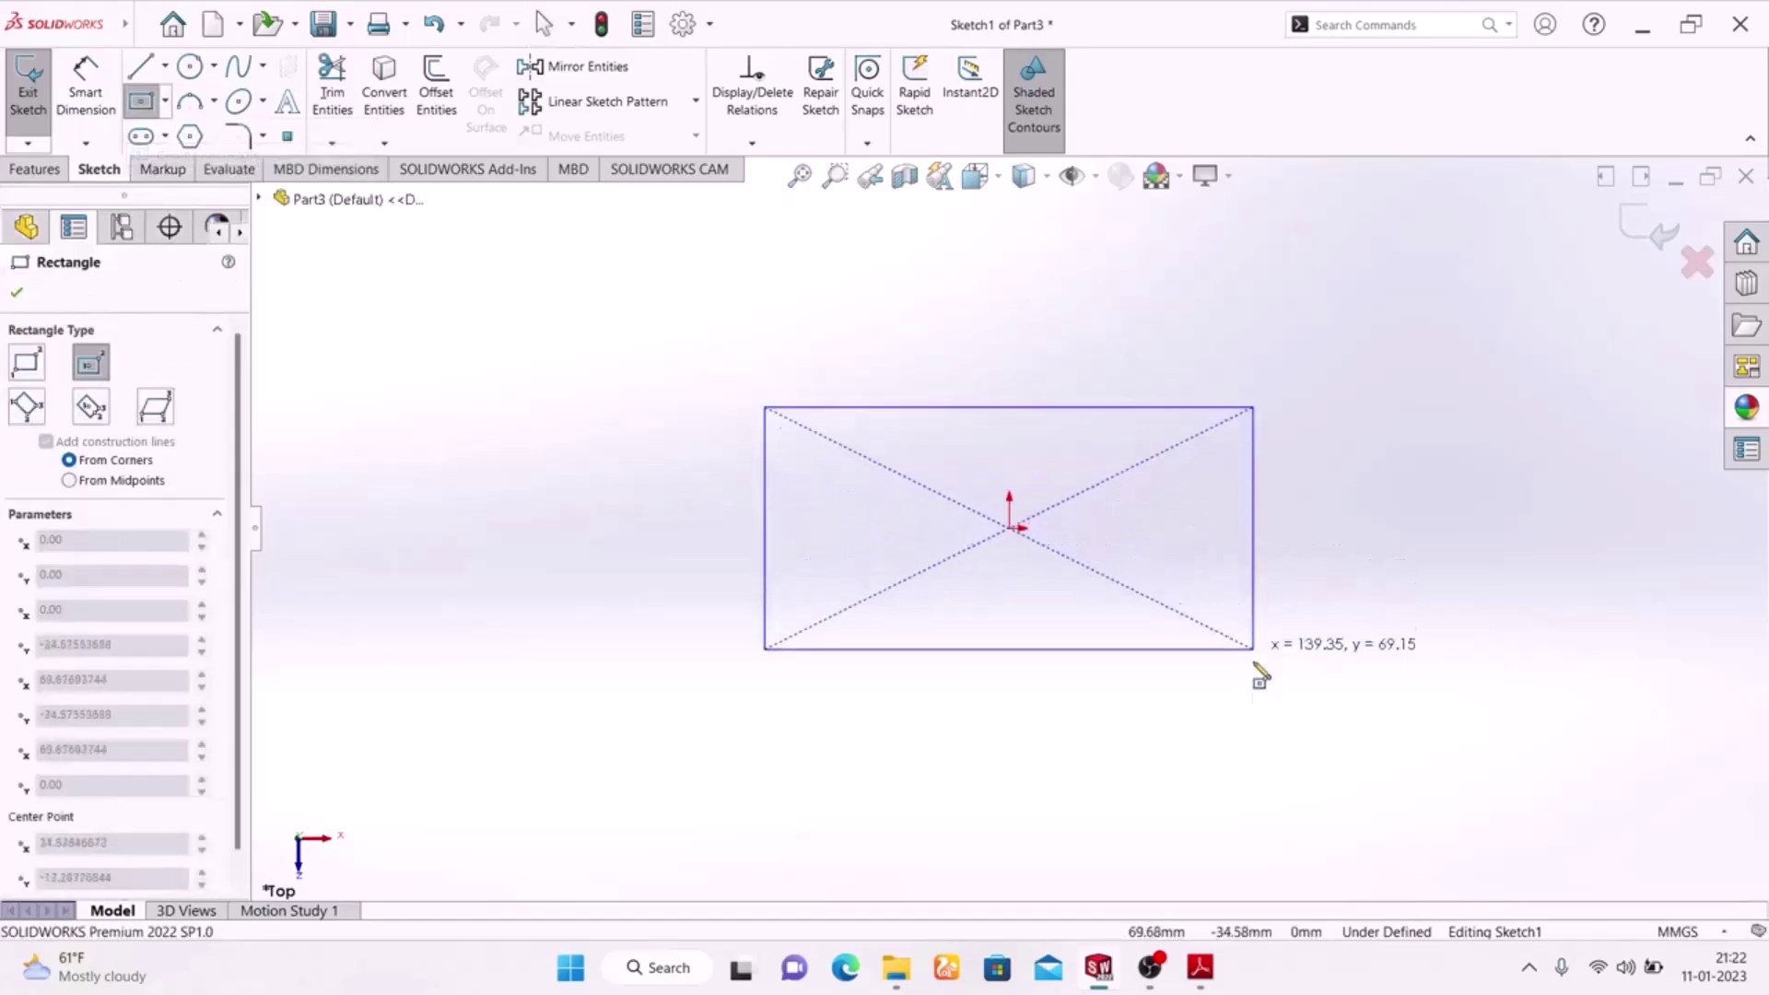
left_click(1261, 687)
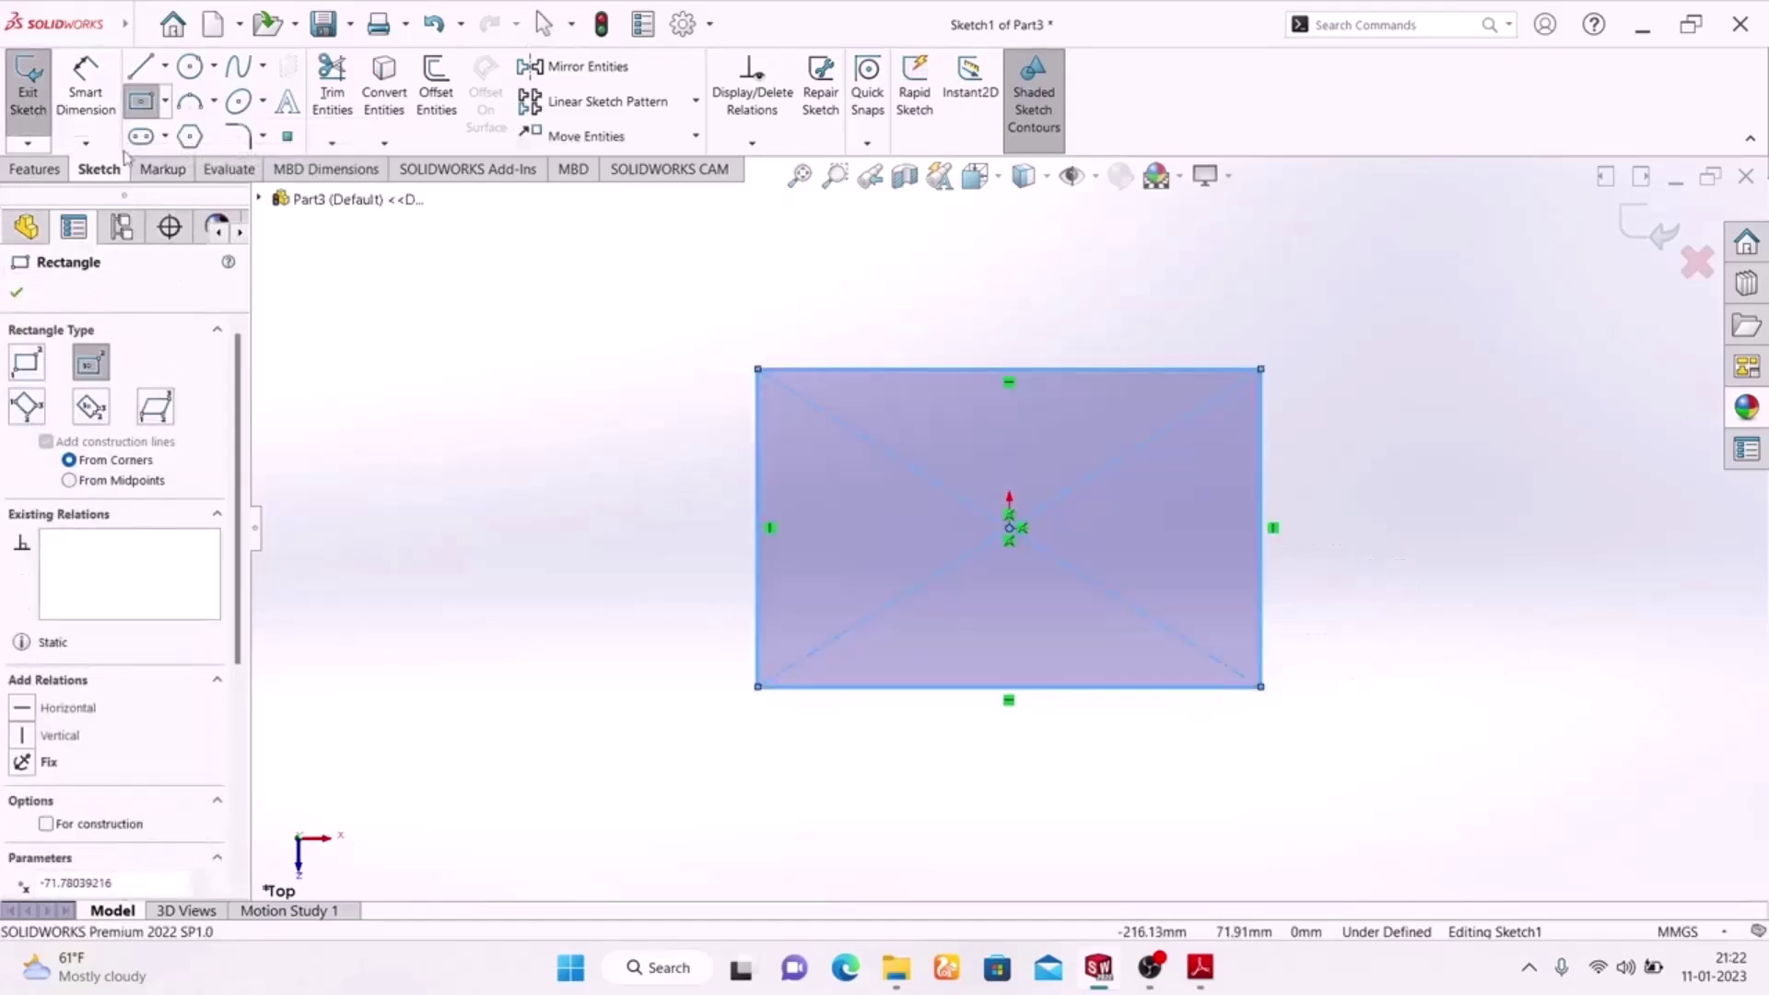
- Dimension the rectangle 120 mm wide and 100 mm high
left_click(85, 92)
left_click(1050, 689)
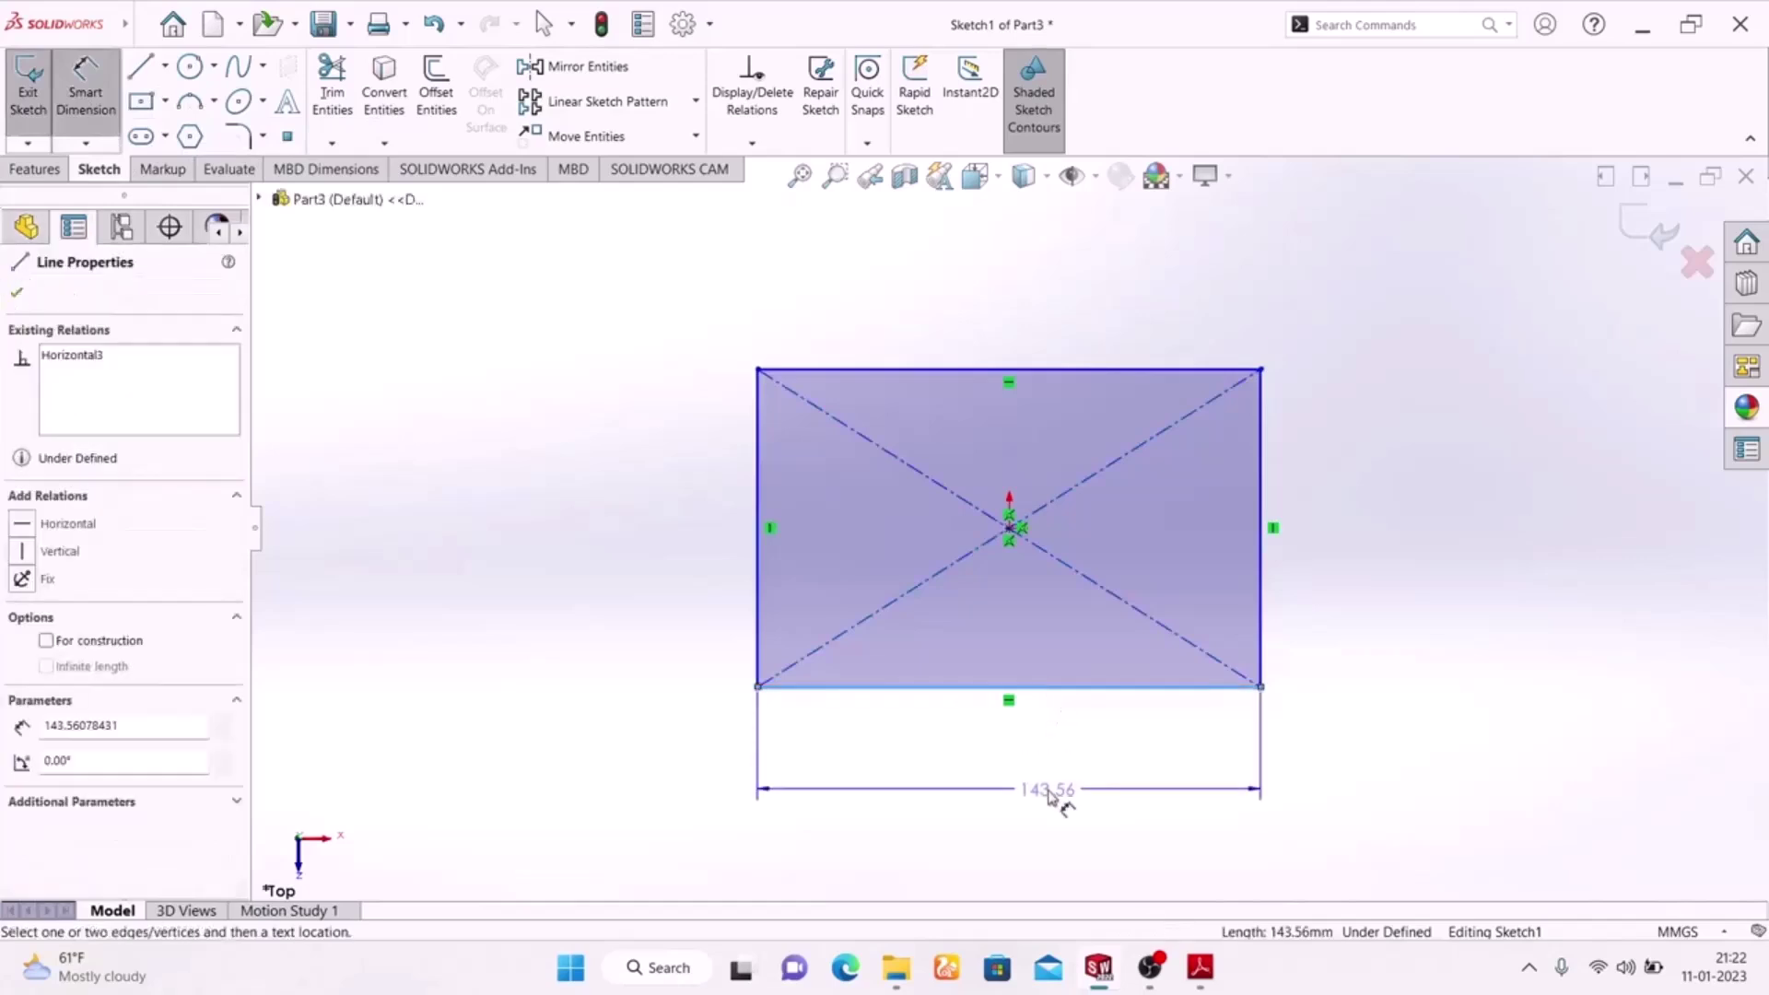
left_click(1035, 776)
type("120")
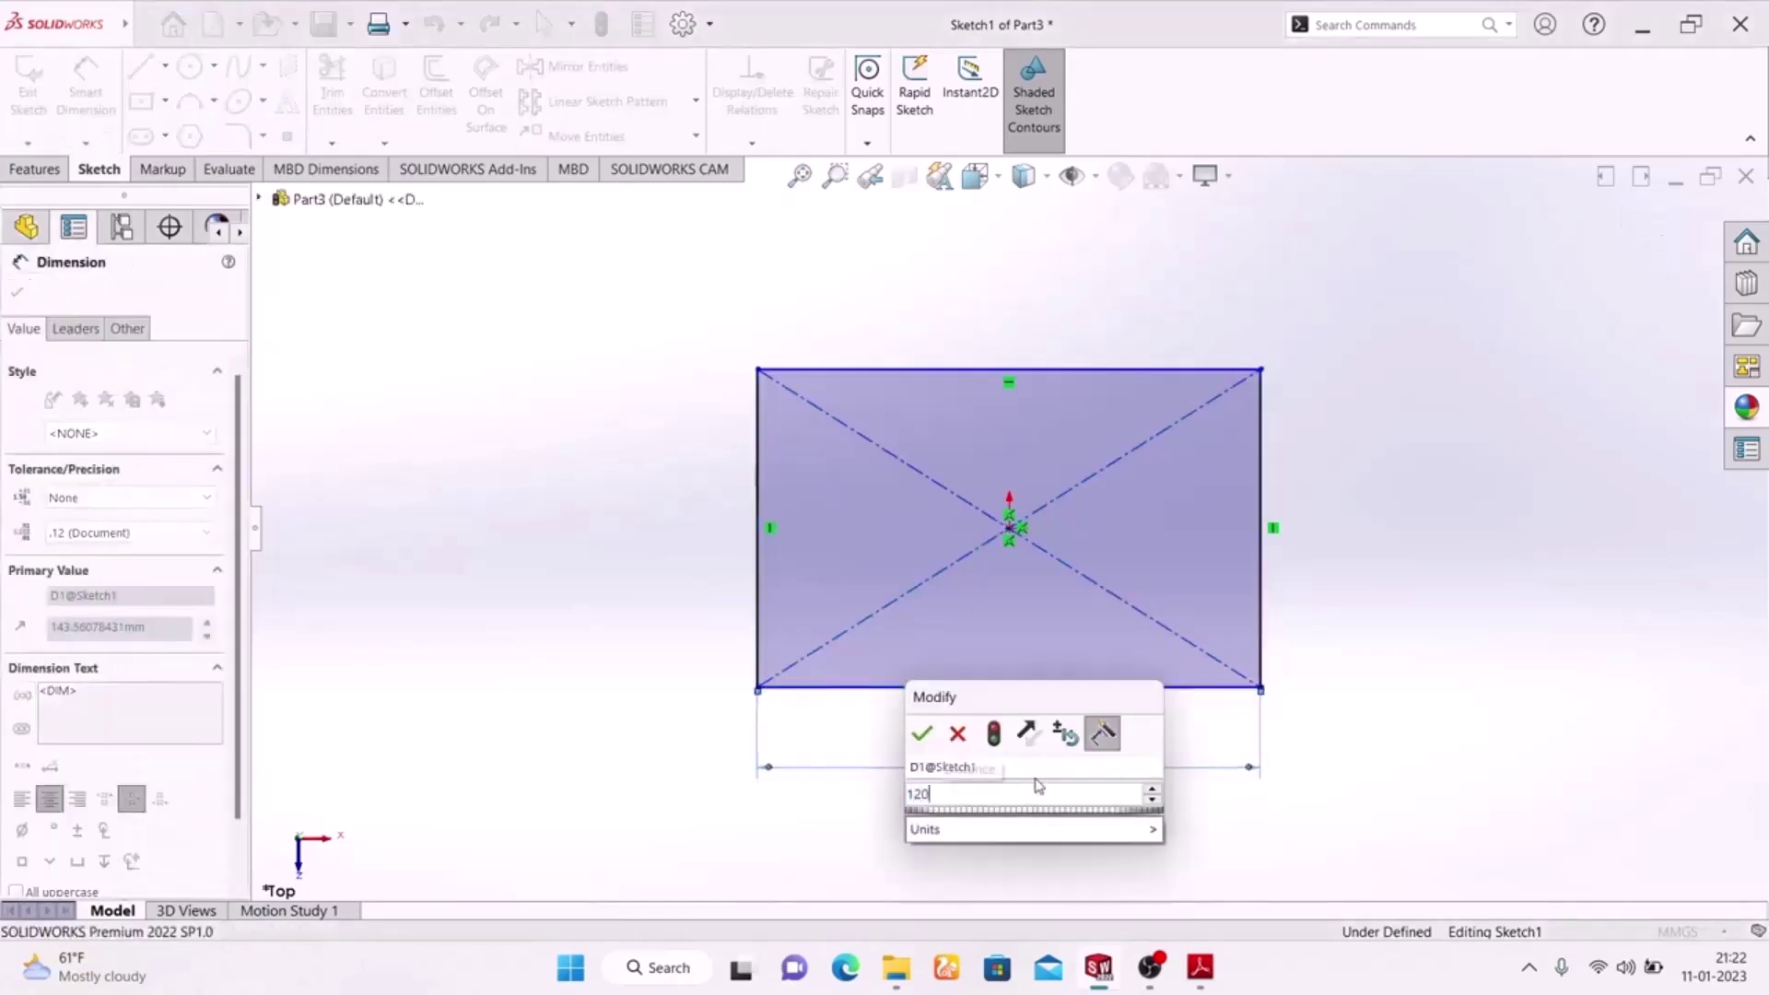
key("Return")
left_click(757, 517)
left_click(686, 542)
type("100")
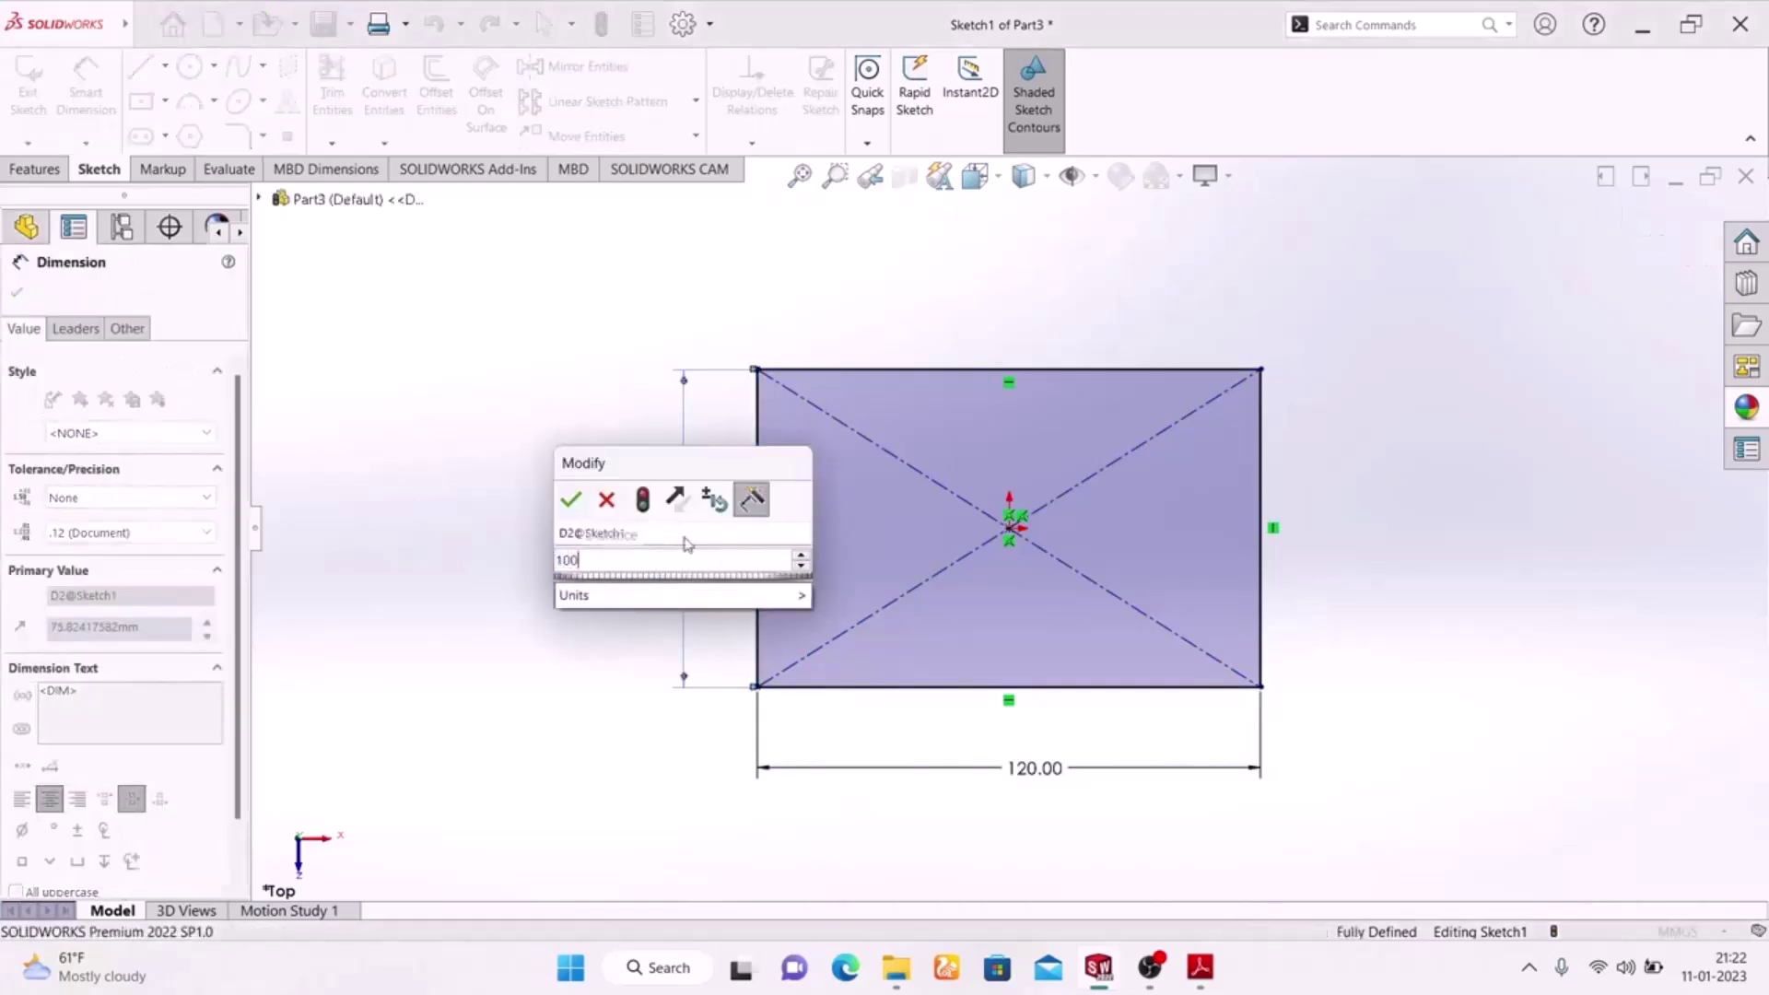
key("Return")
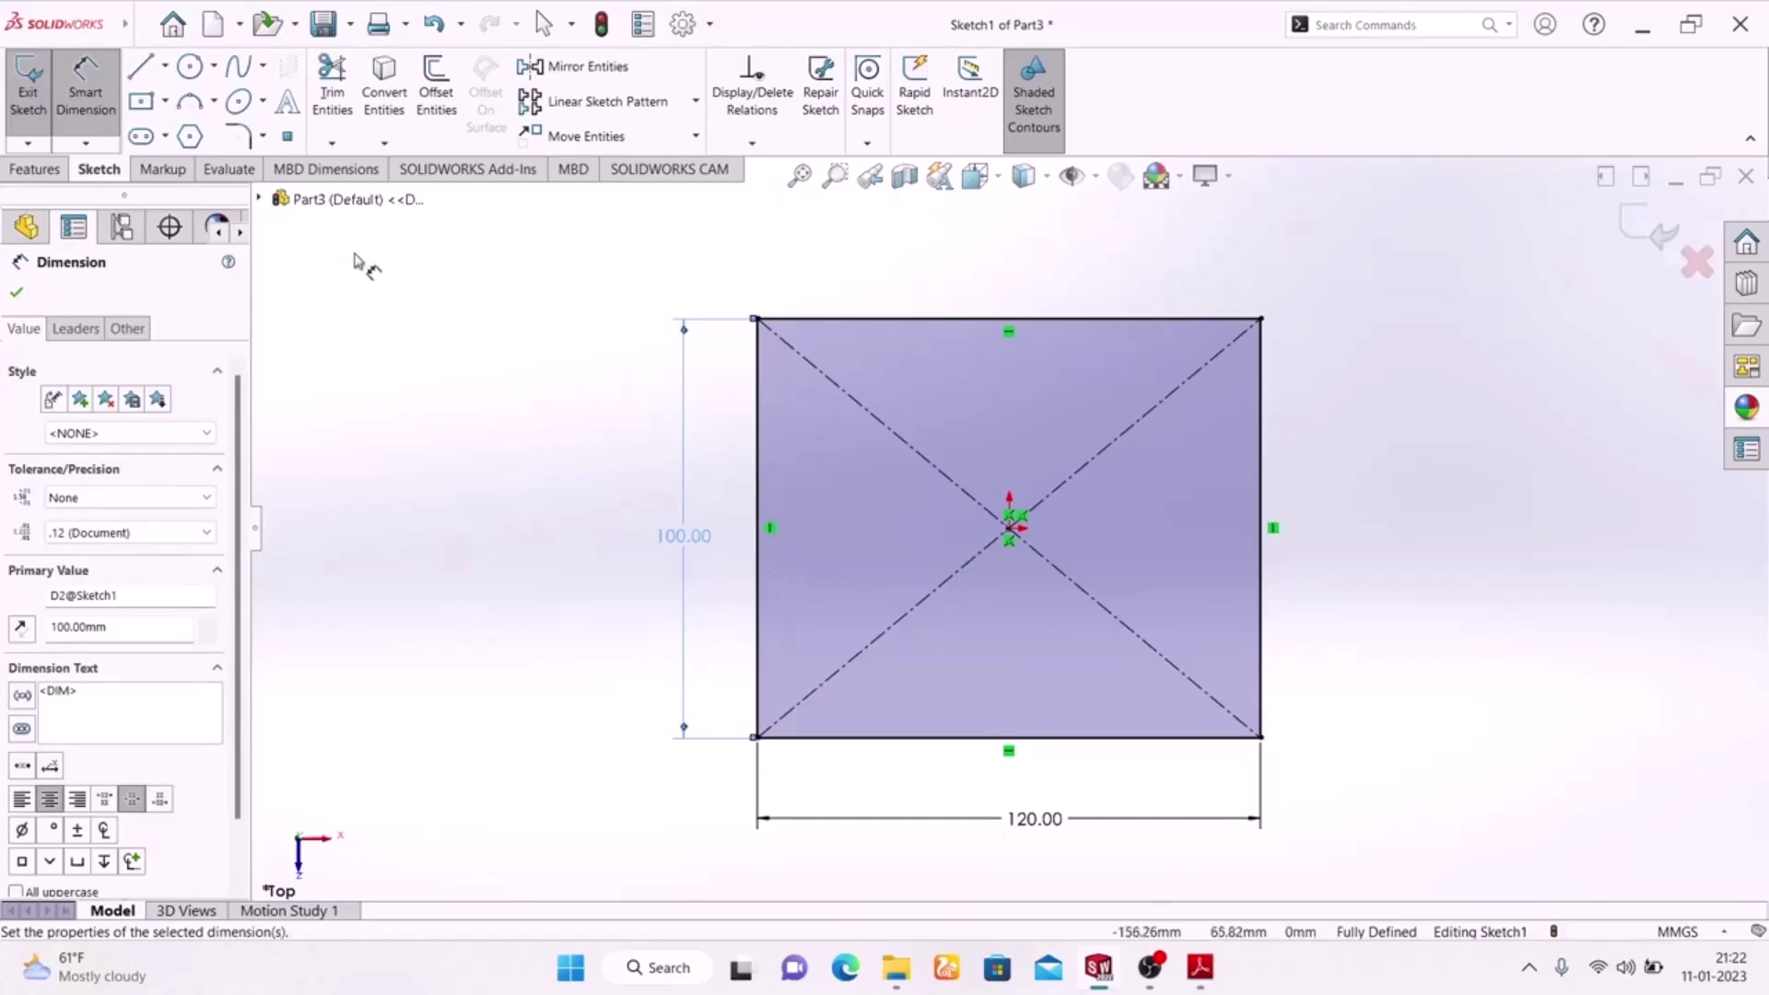
- Round both upper corners of the rectangle with 30 mm sketch fillets
mouse_move(1199, 968)
left_click(1165, 866)
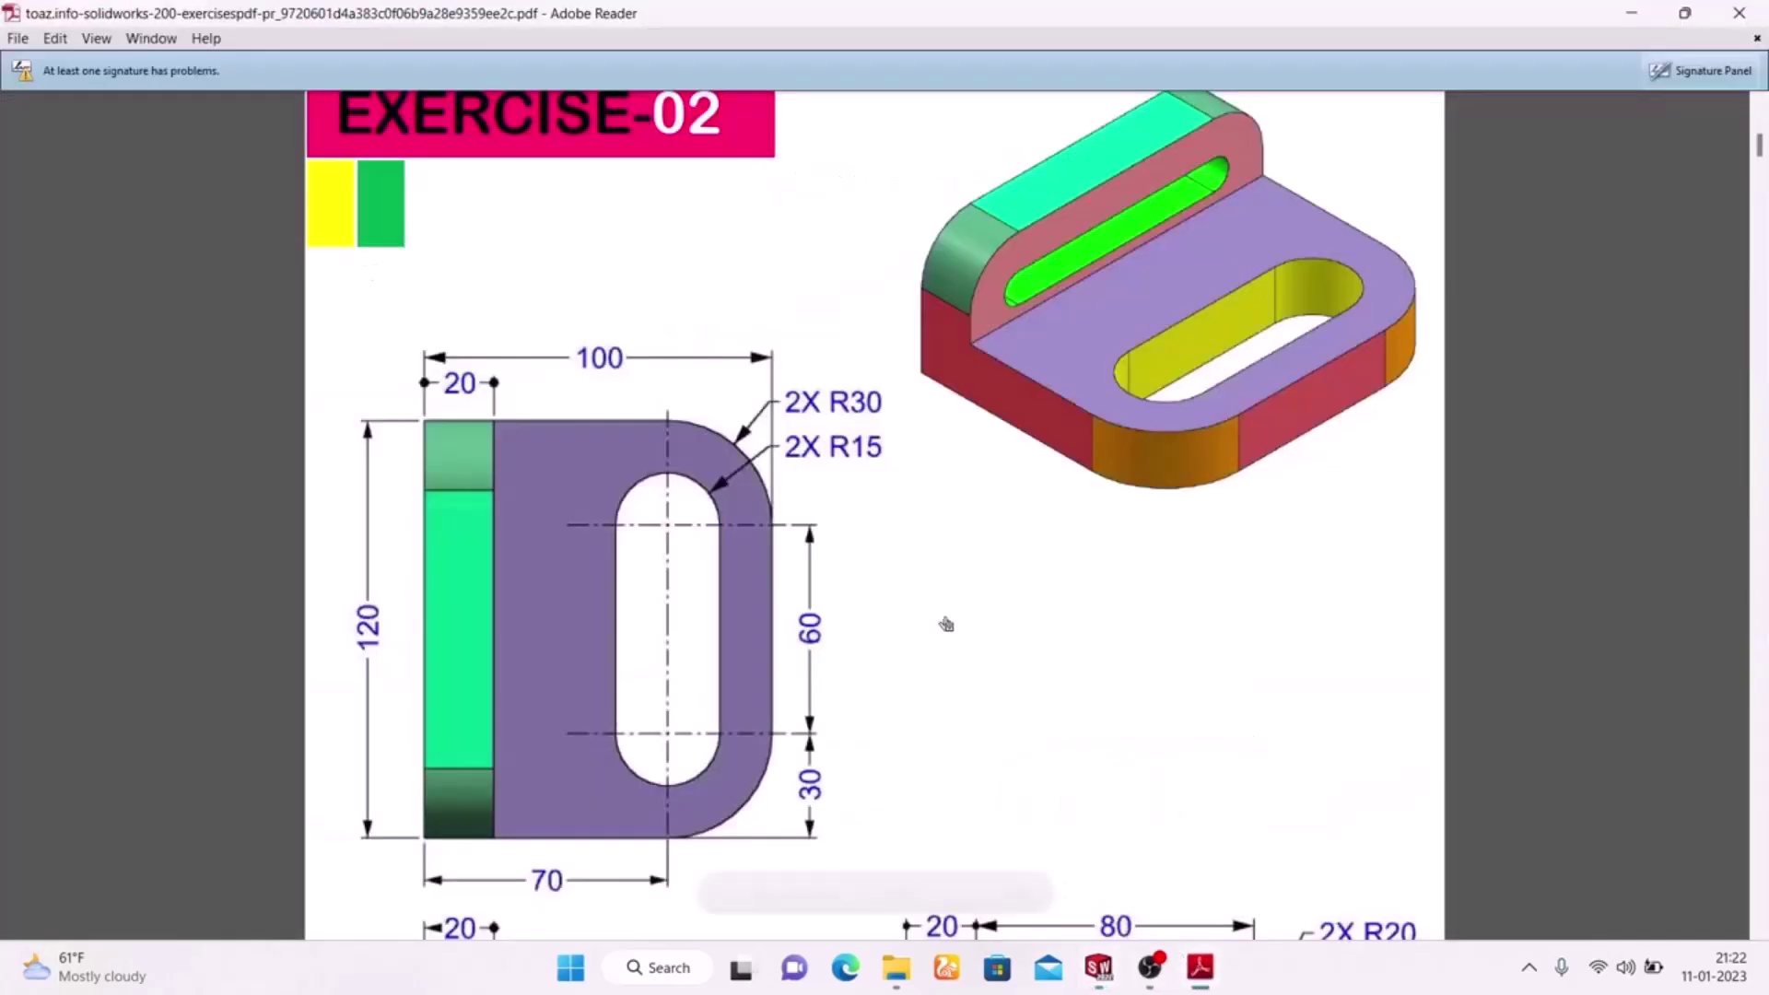
left_click(1212, 976)
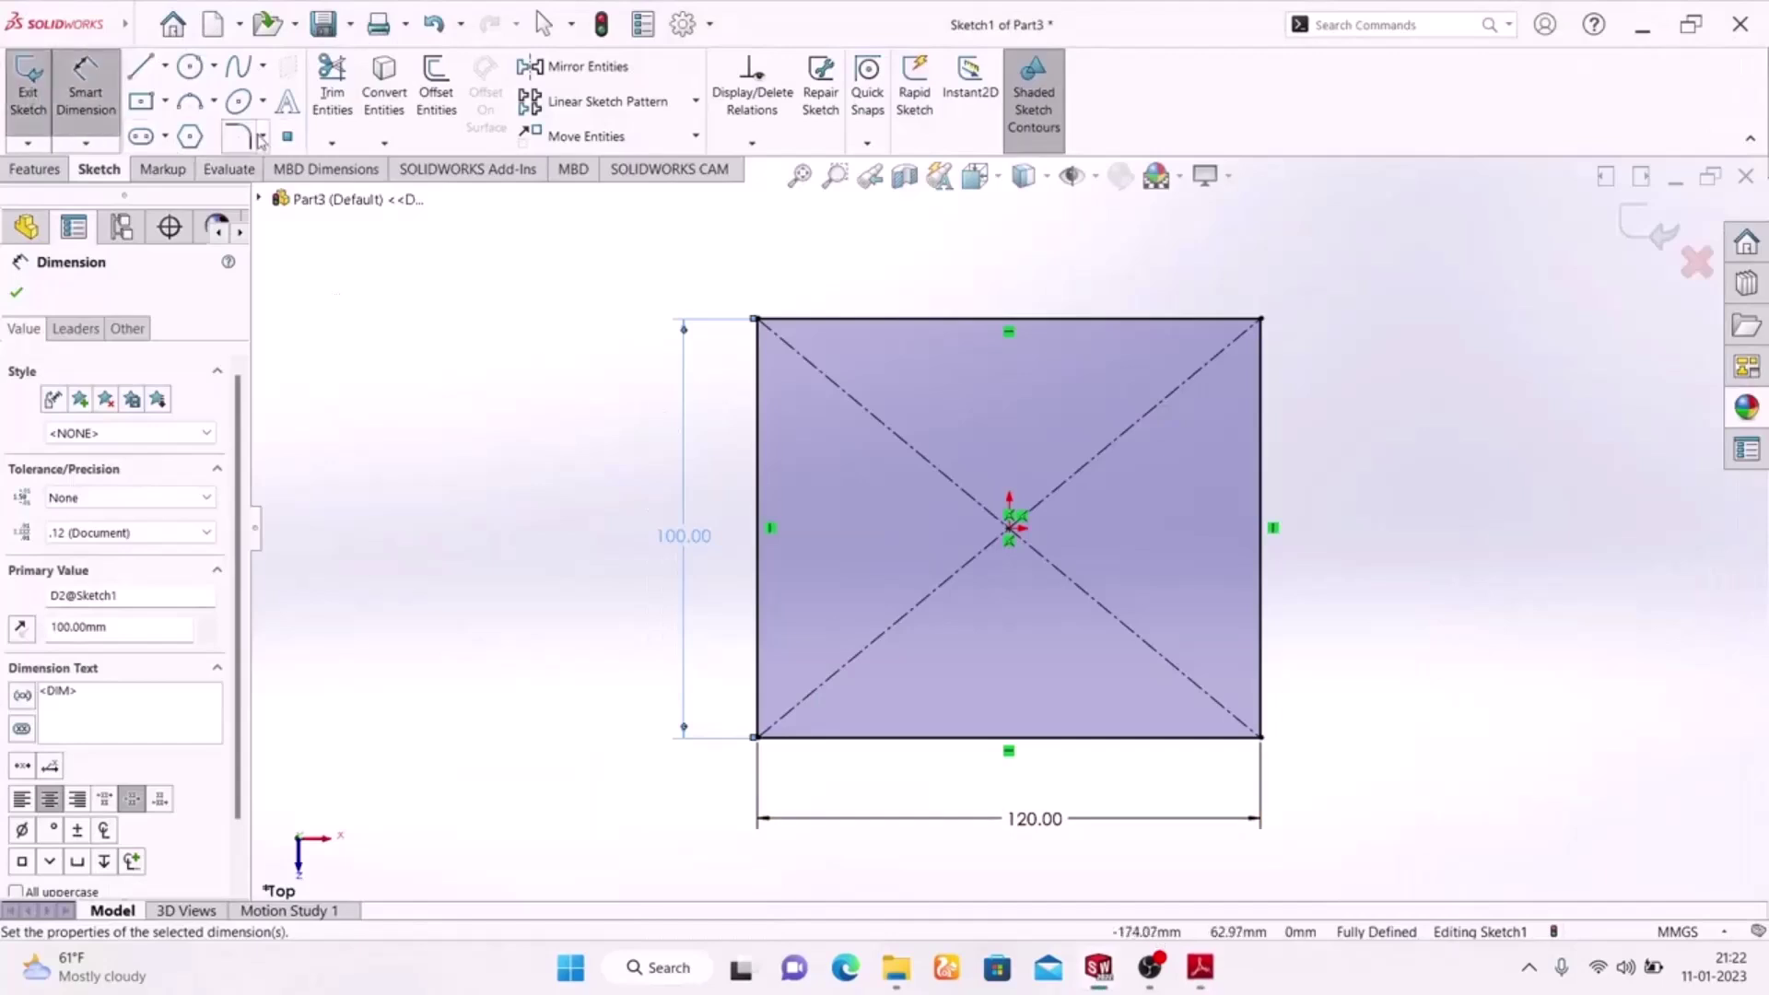
left_click(247, 138)
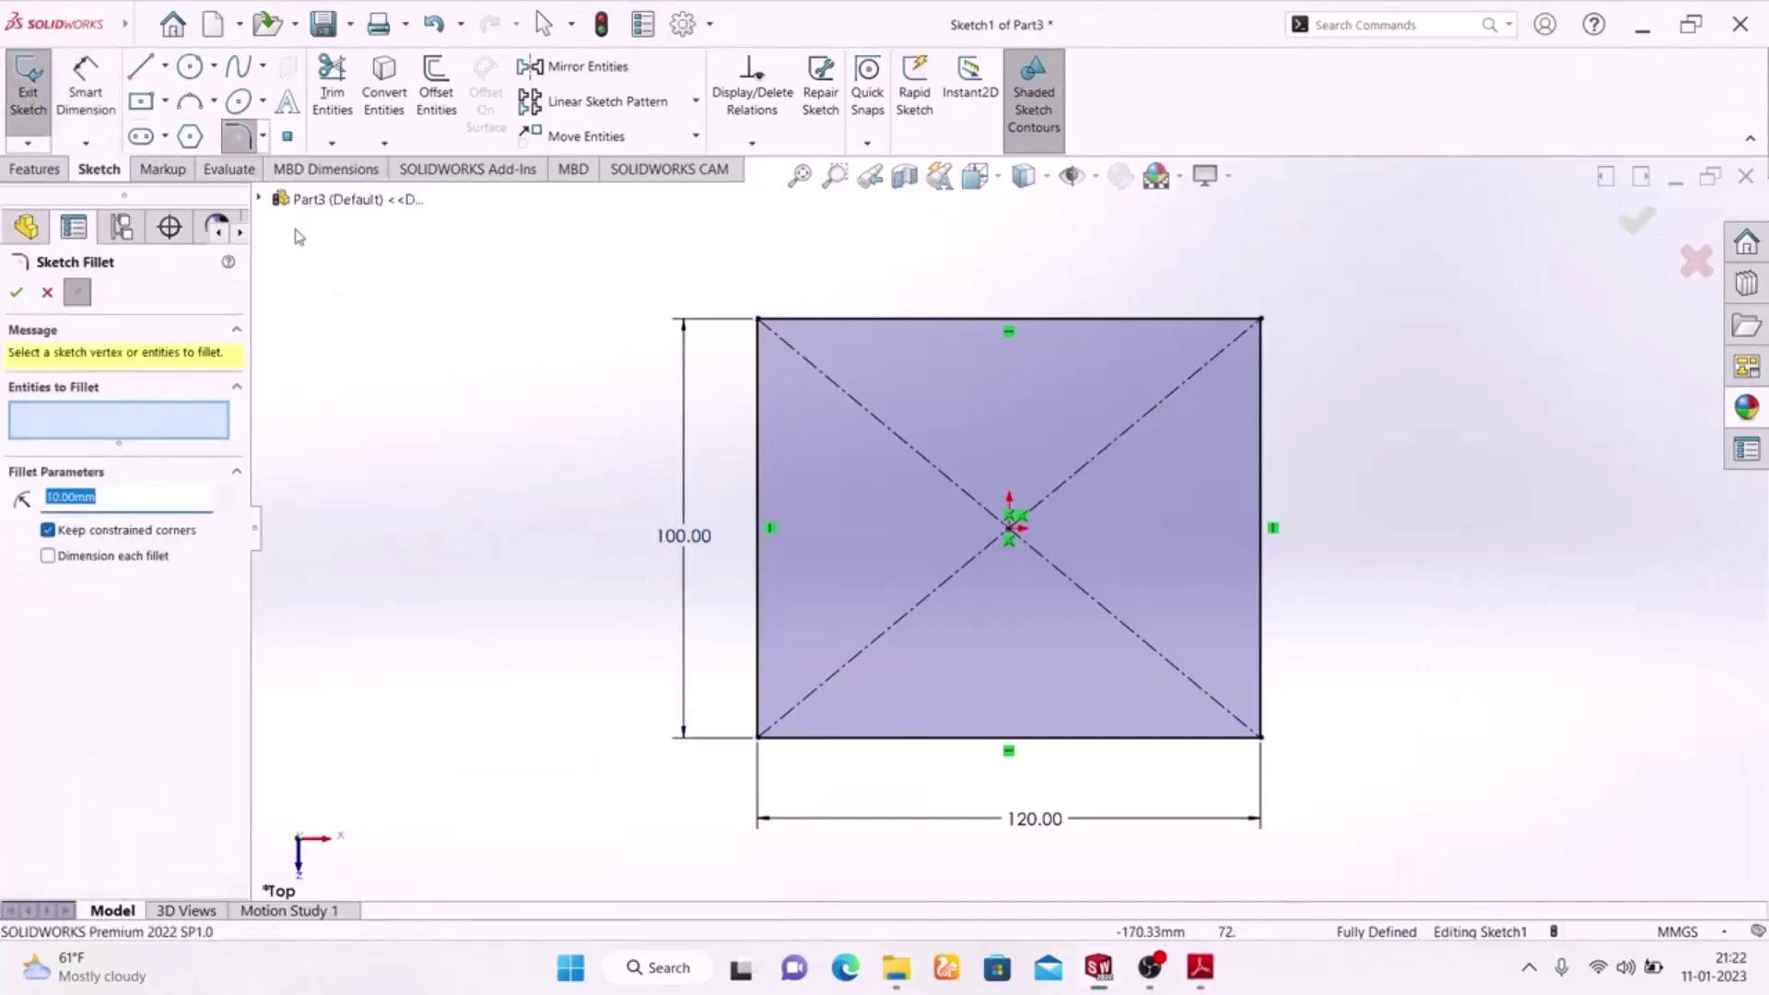
left_click(1261, 320)
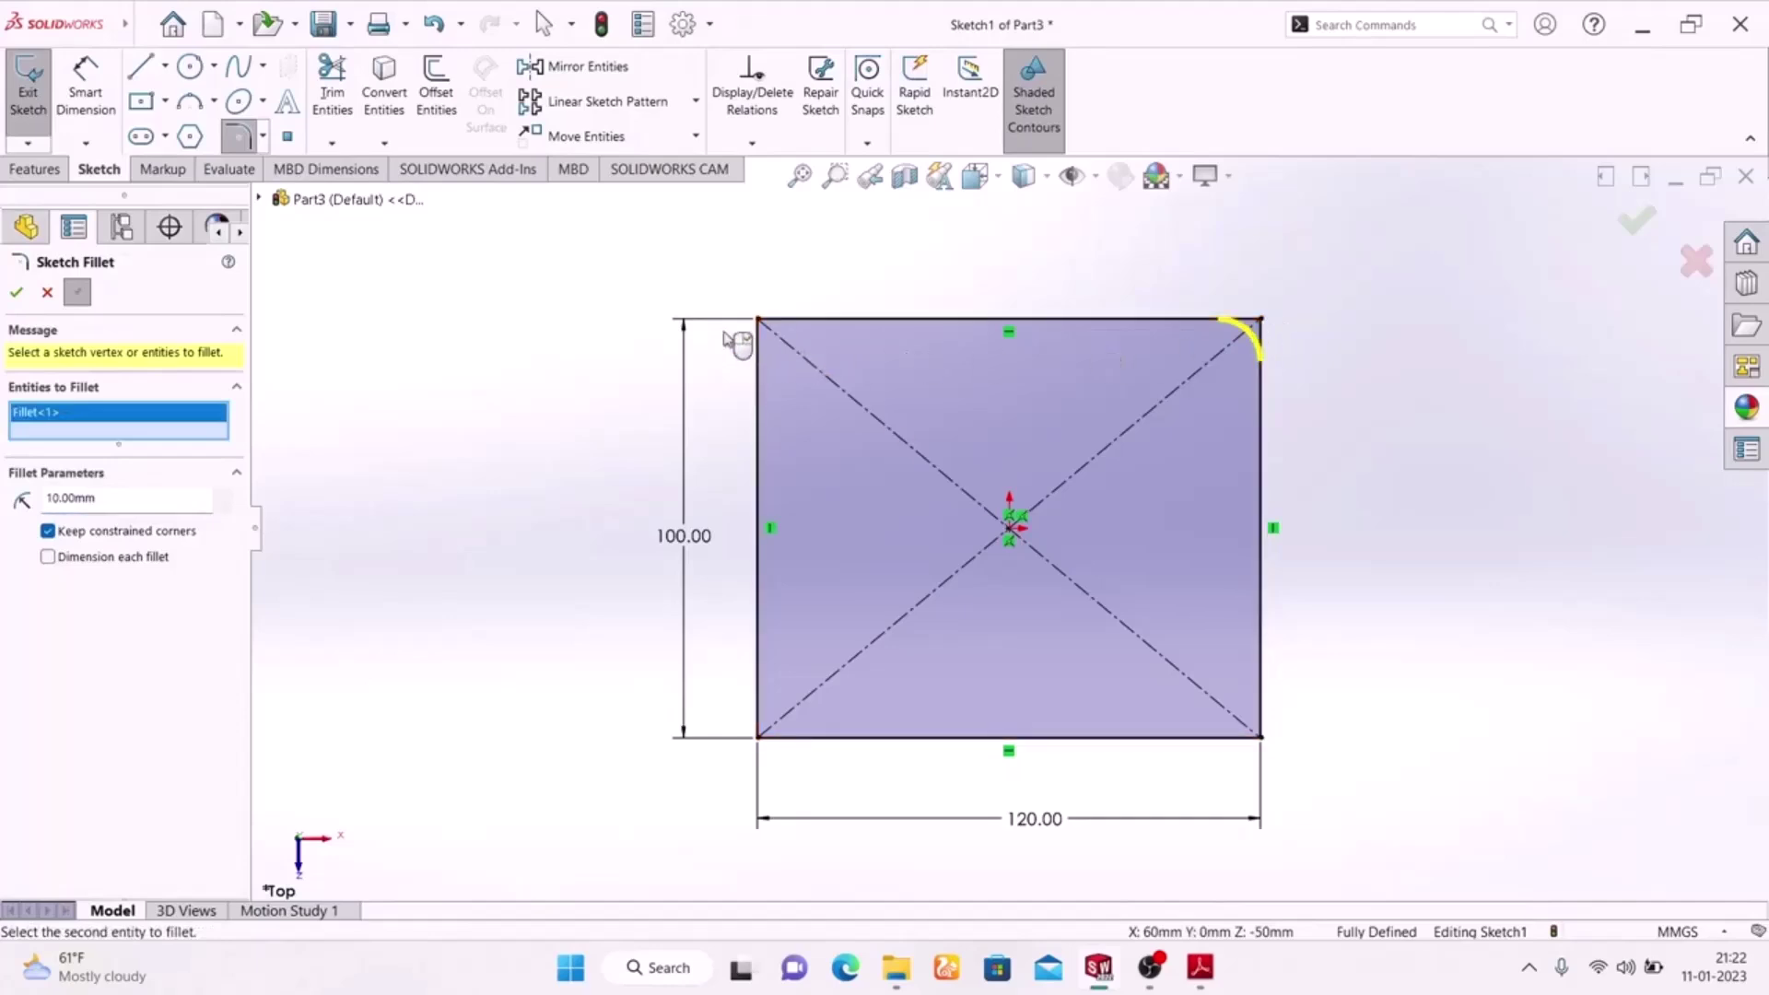
left_click(758, 319)
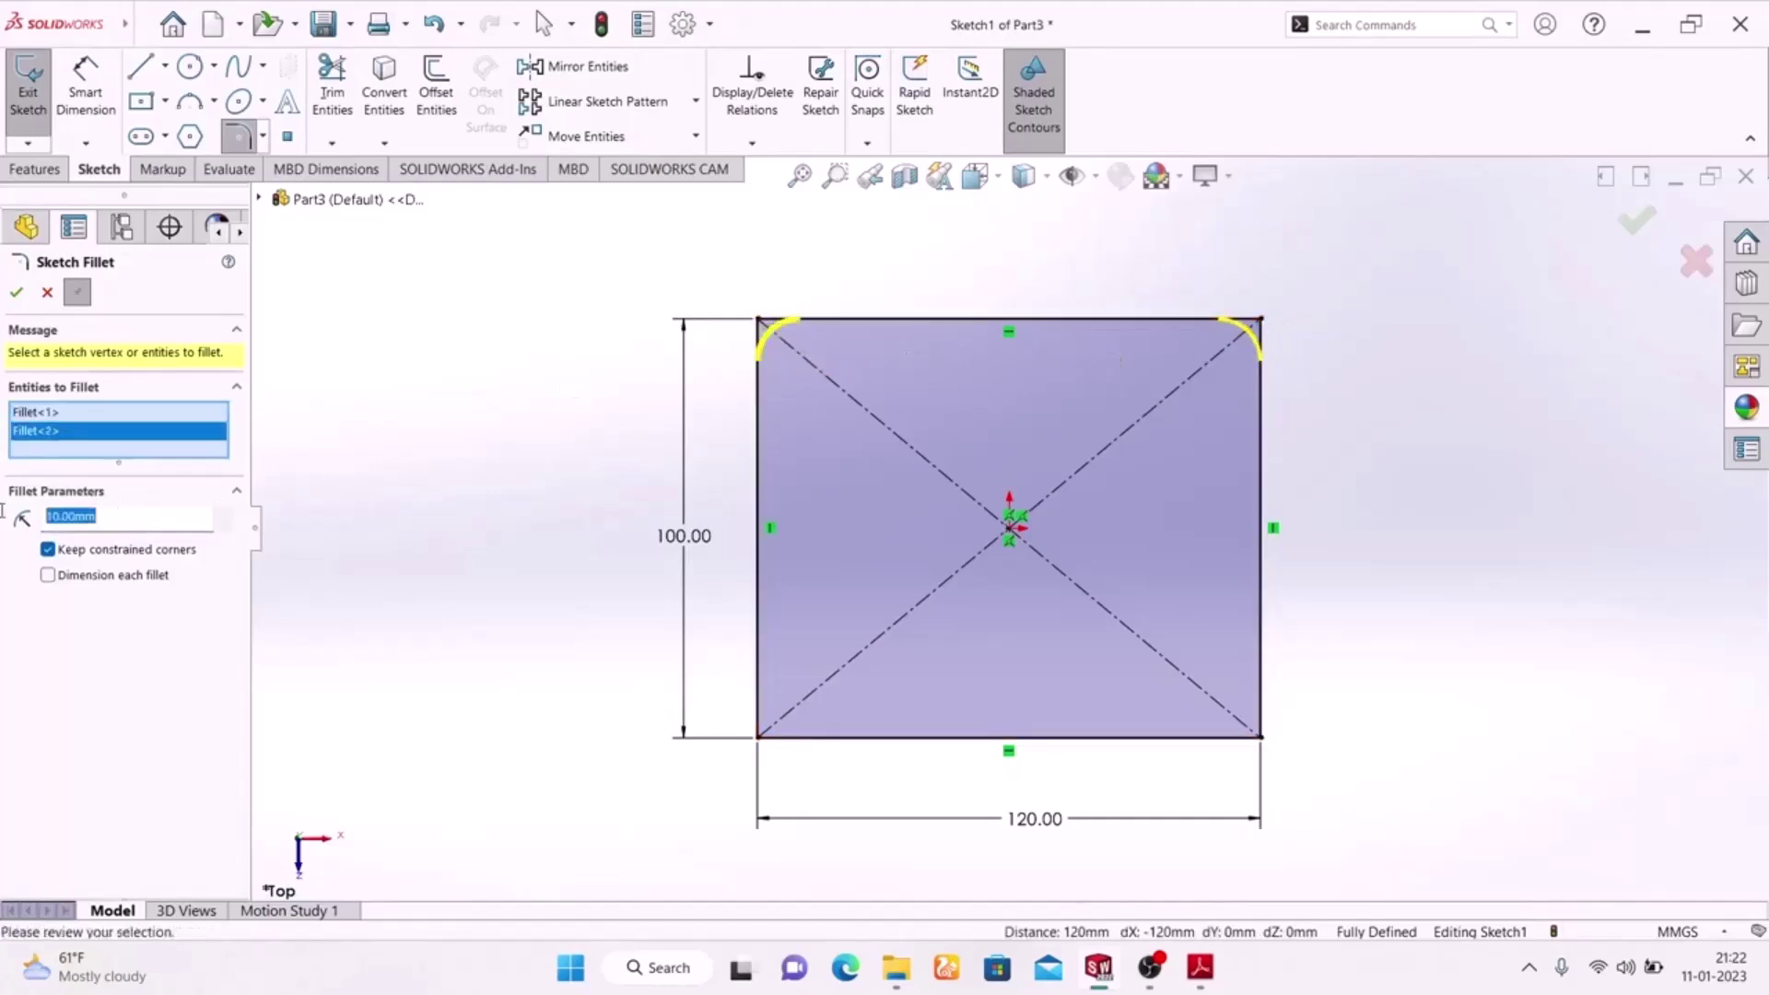
type("30")
key("Return")
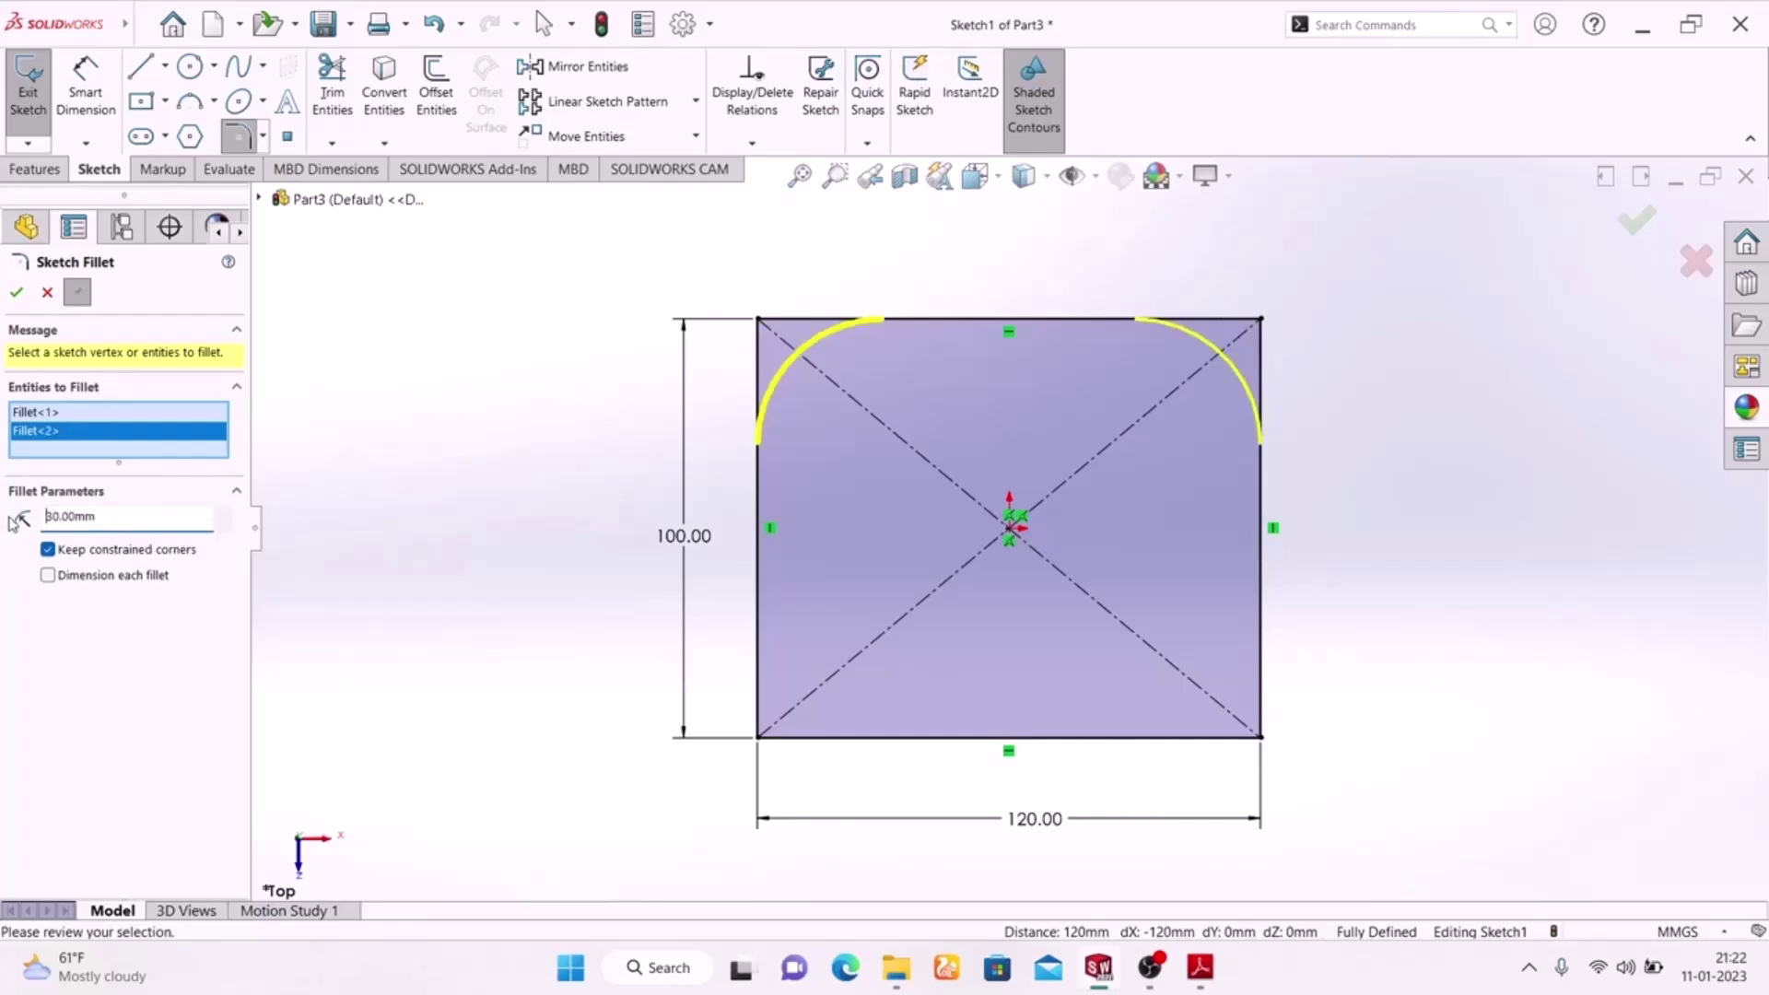
left_click(15, 295)
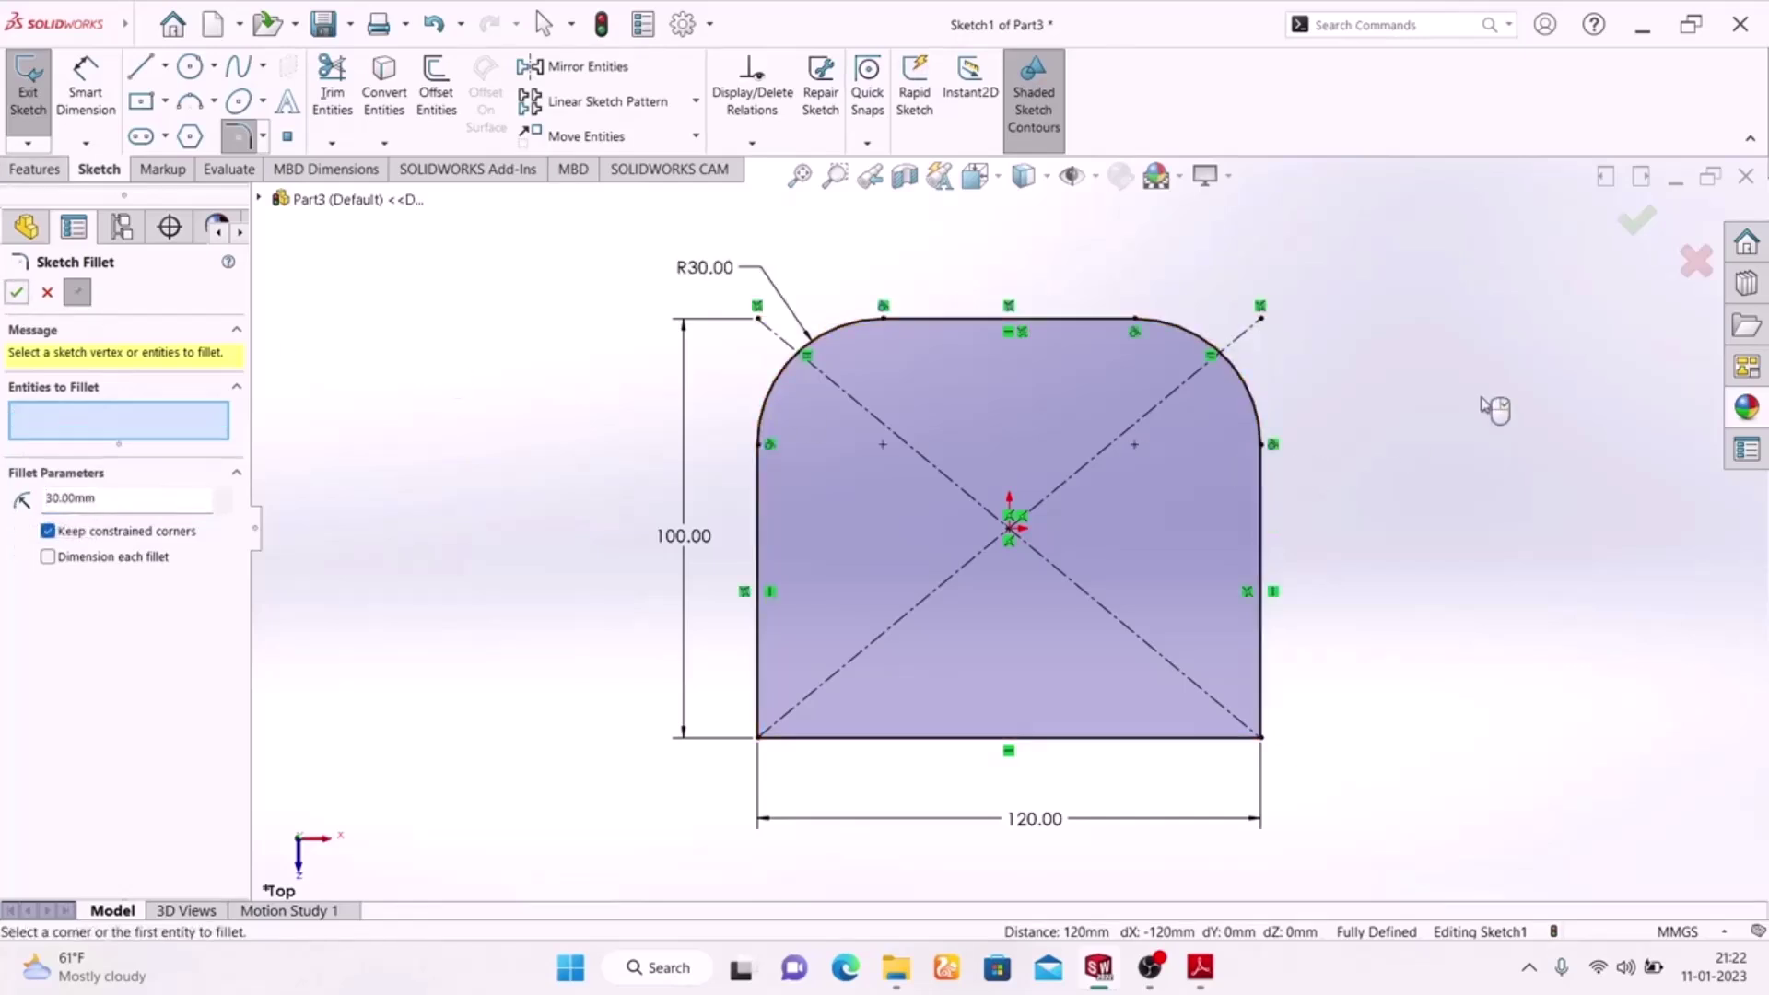
left_click(1636, 231)
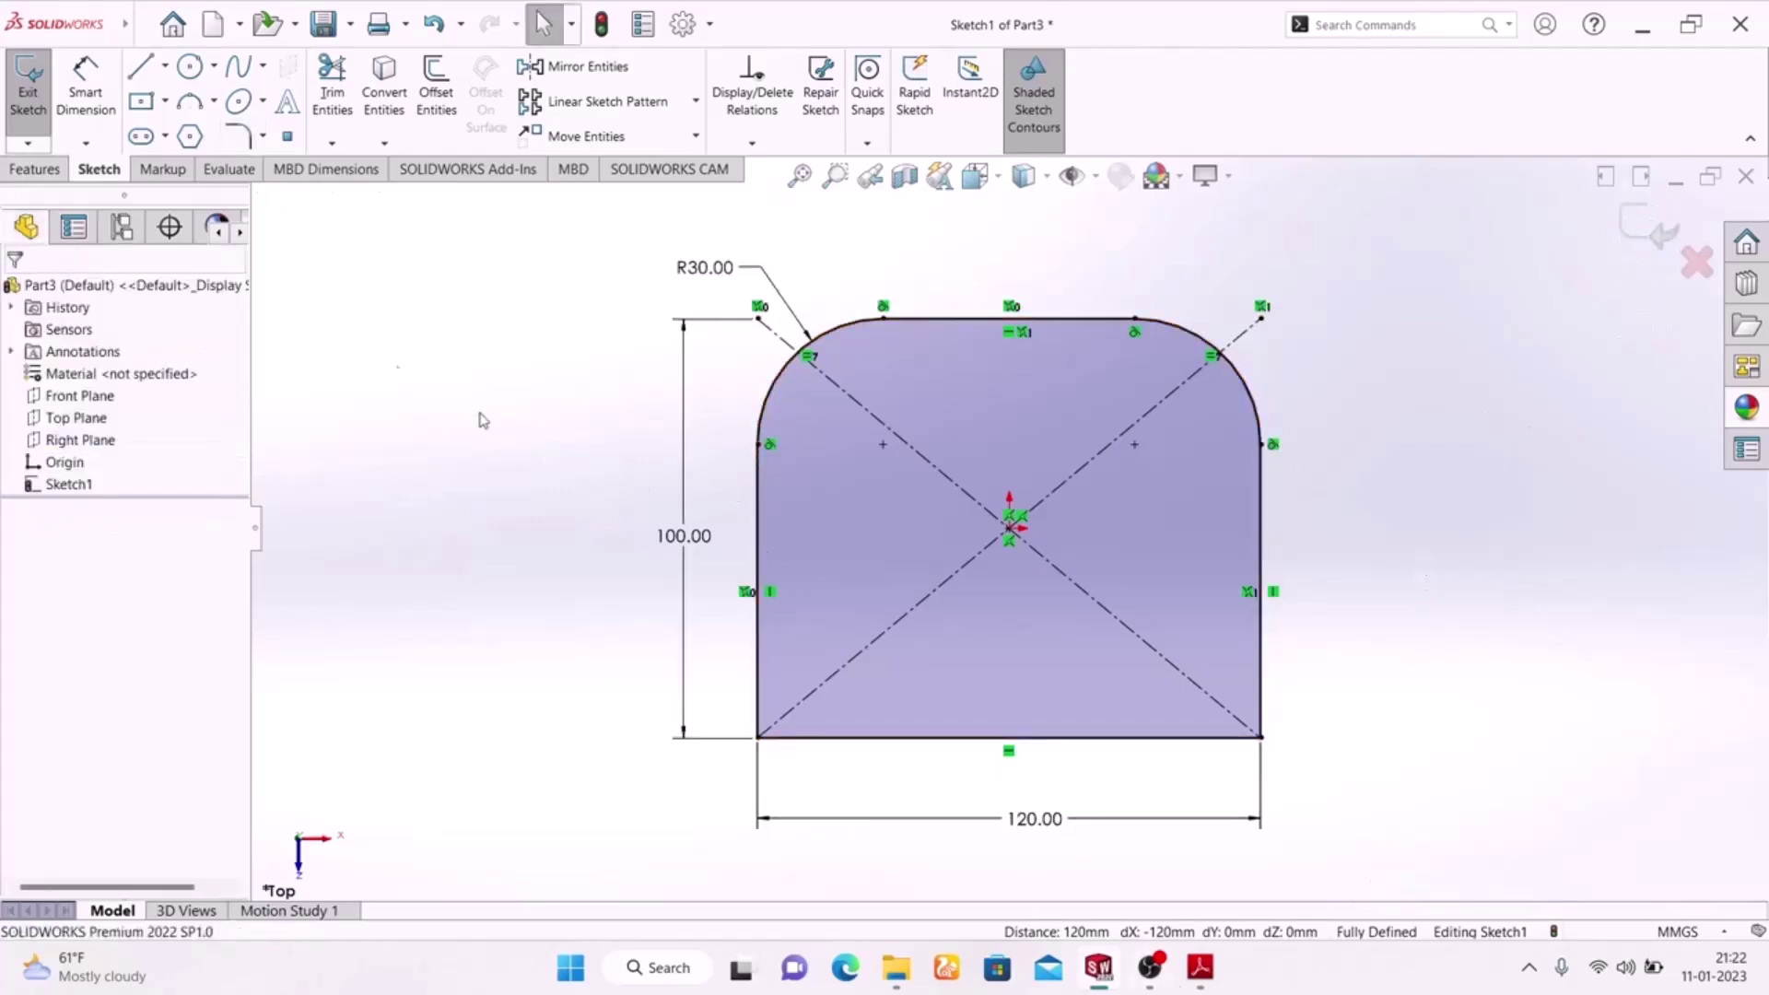
- Sketch a horizontal straight slot across the plate's upper half, about 78 mm between centers and 66 mm wide
left_click(141, 137)
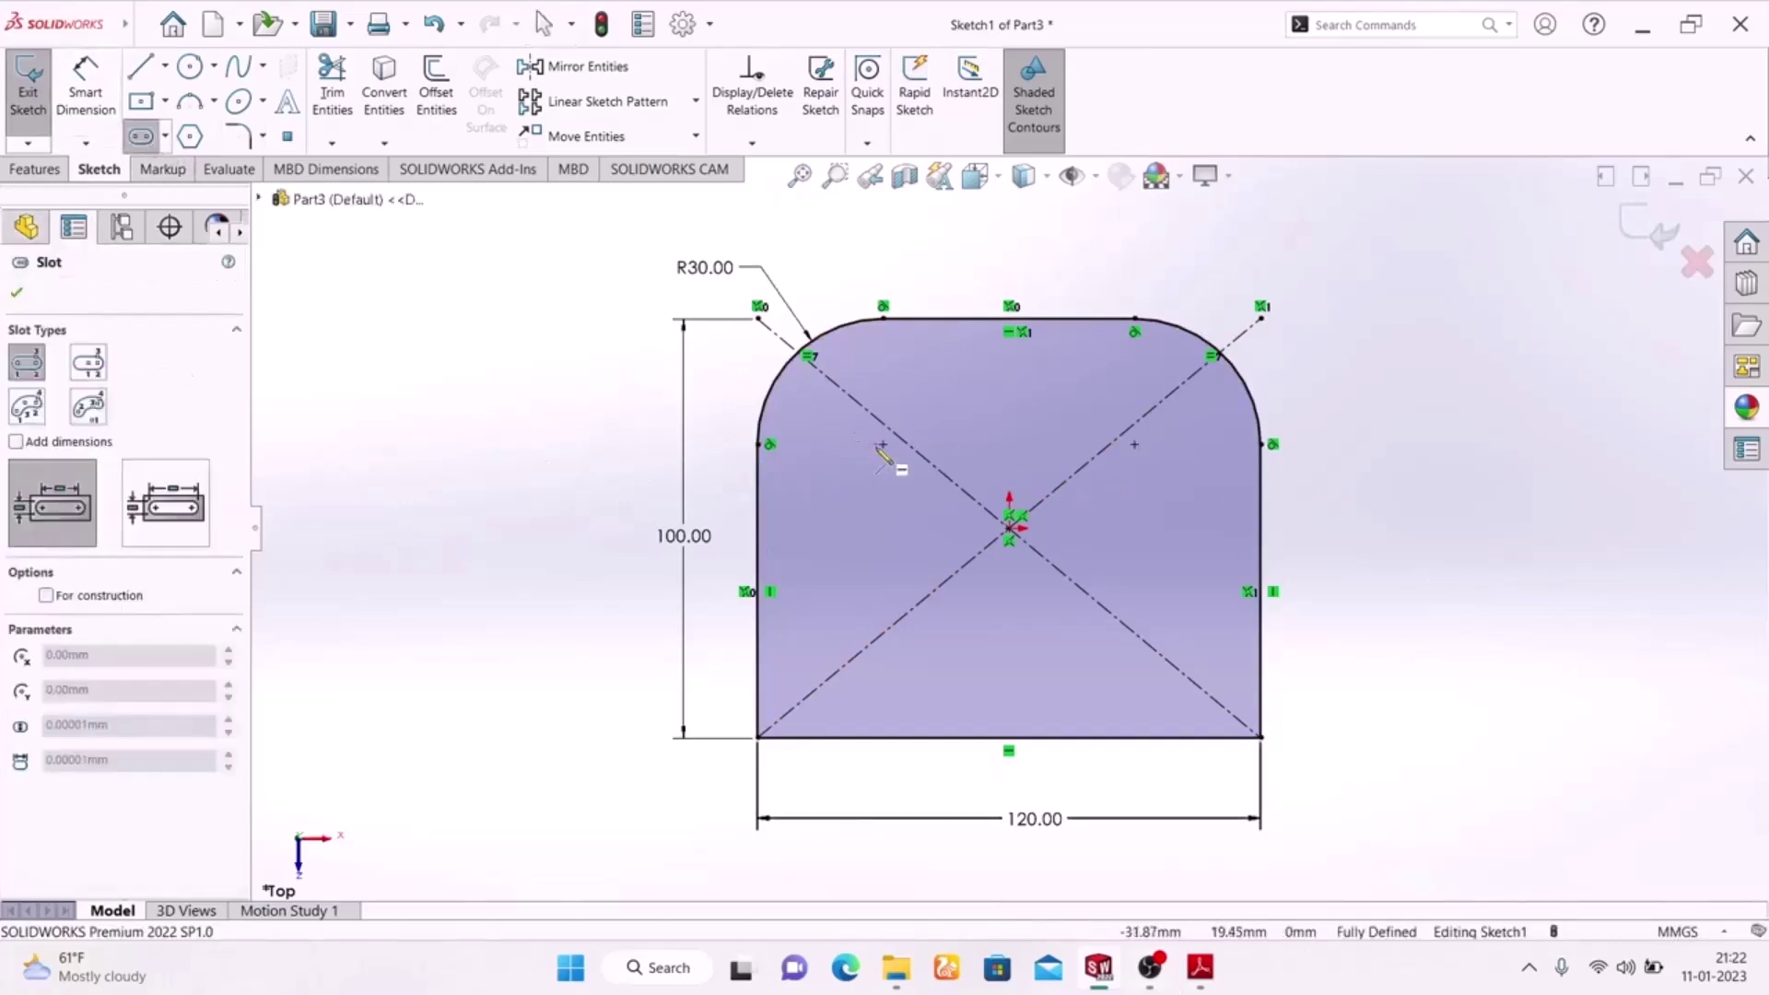
left_click(862, 445)
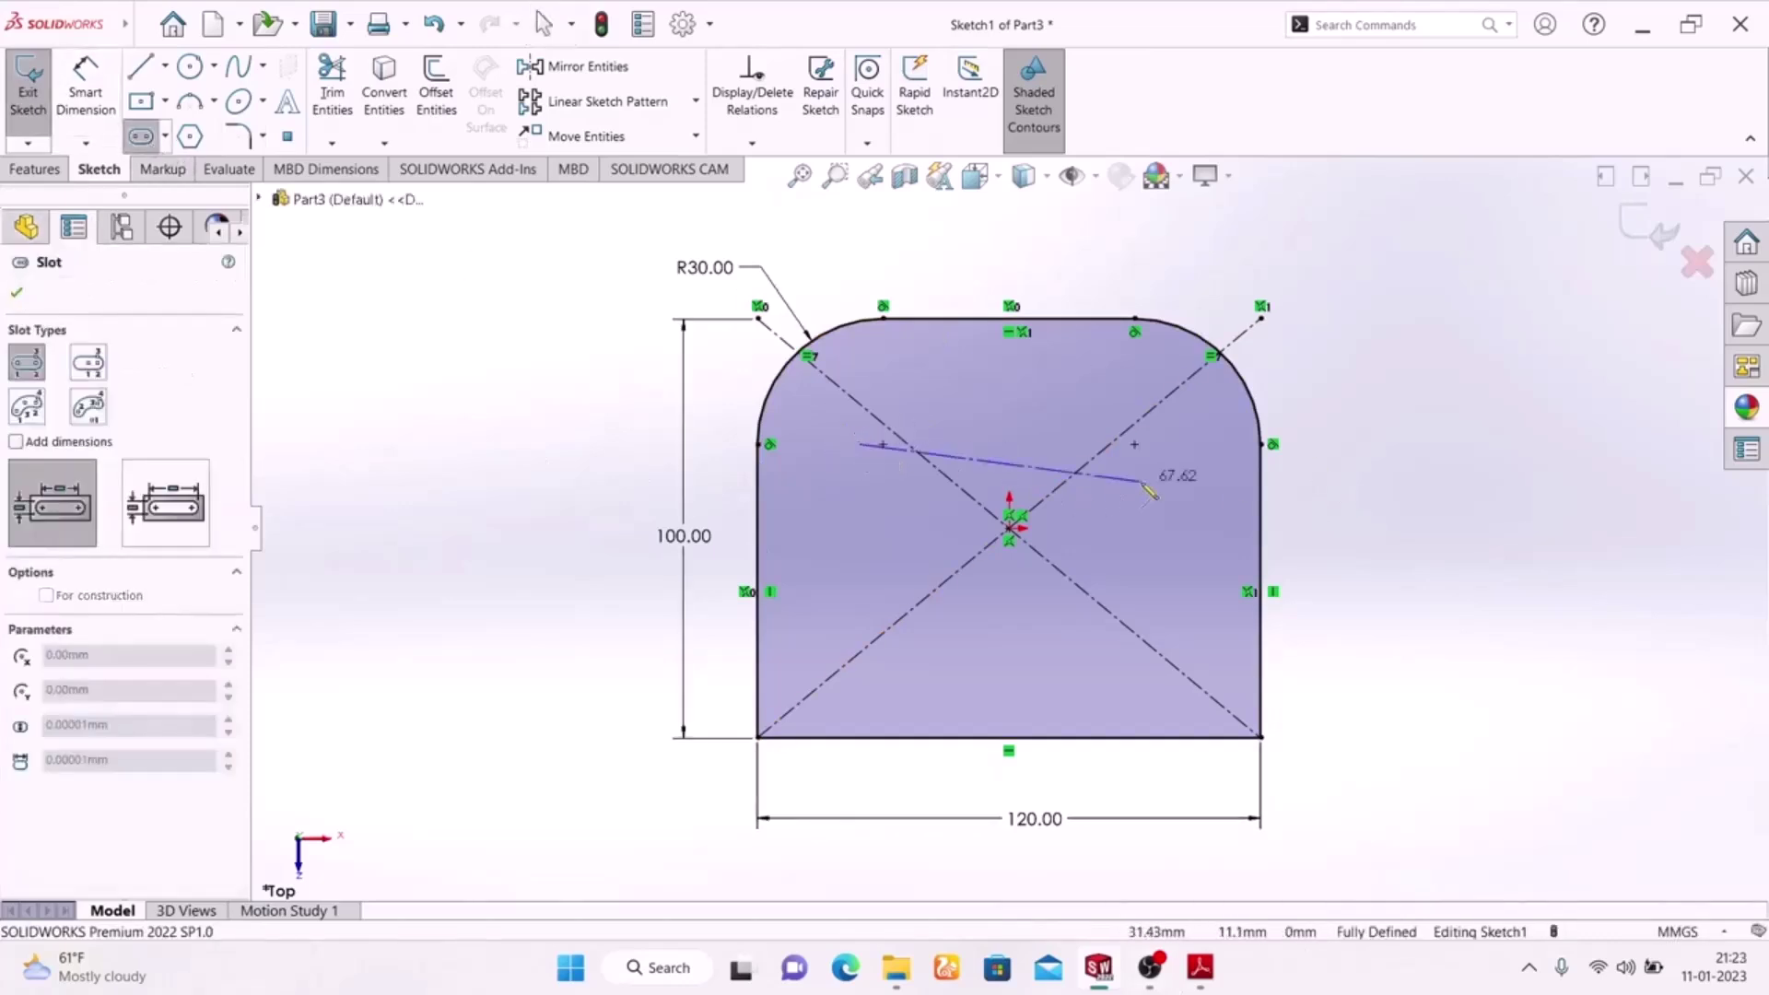
left_click(1186, 447)
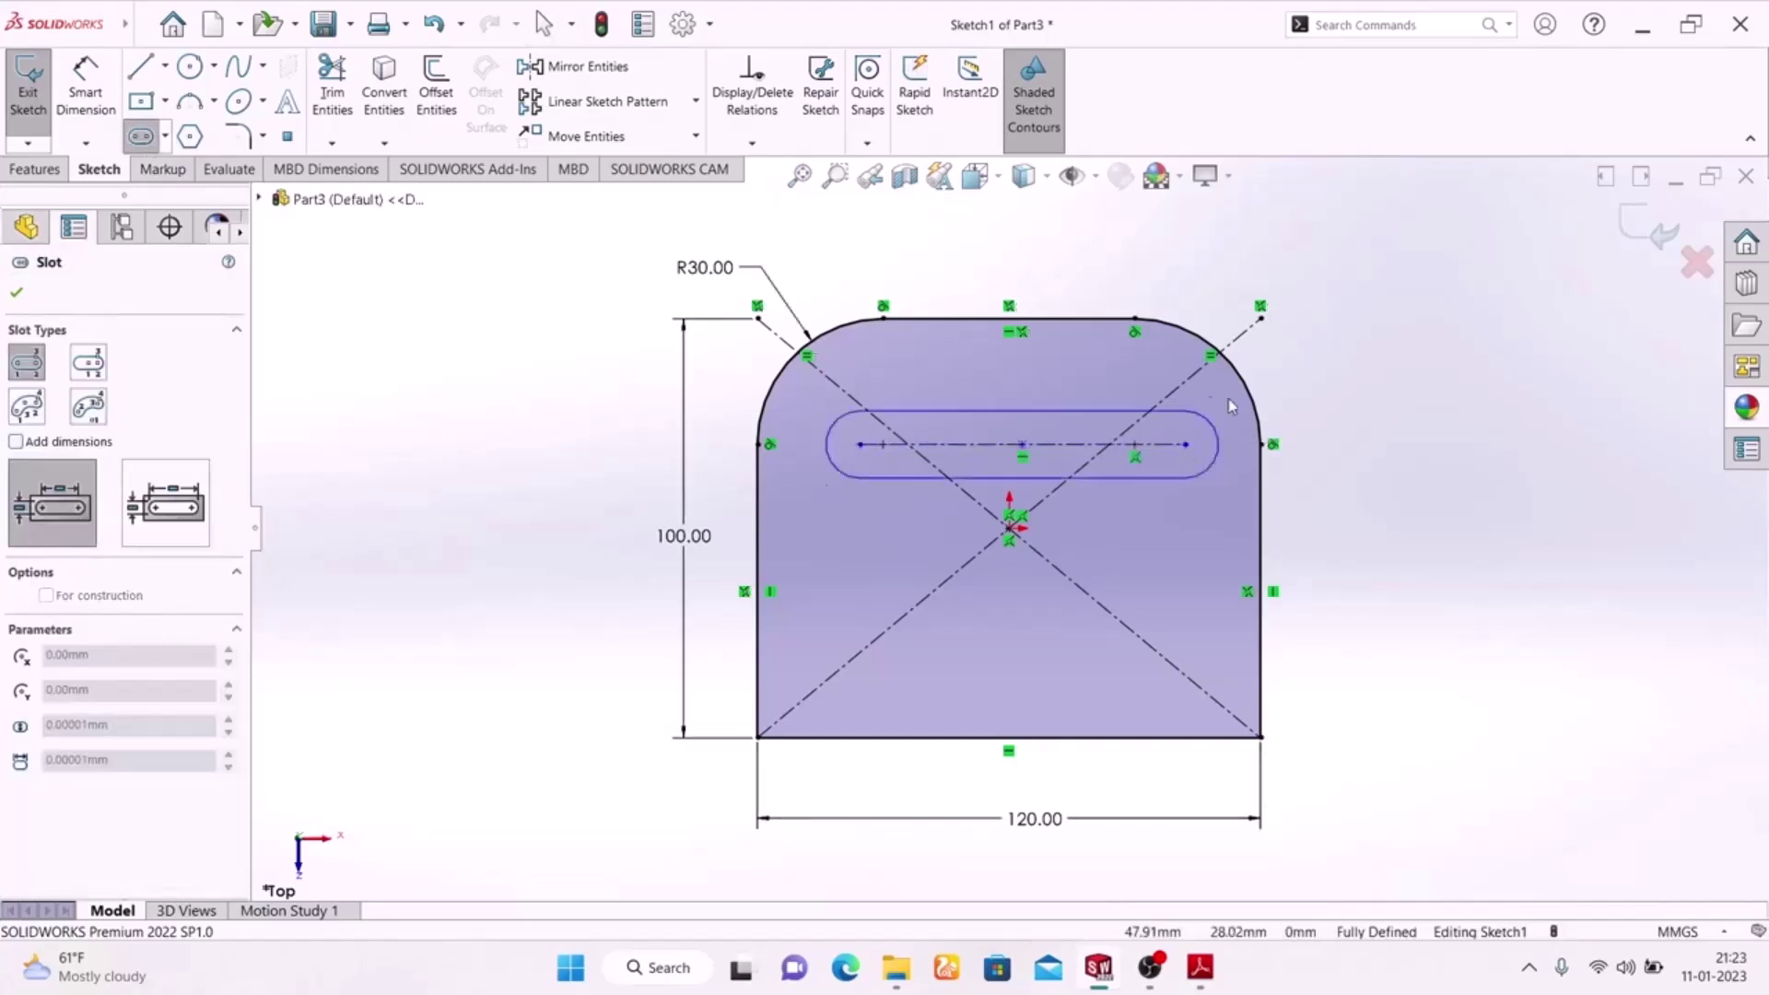
left_click(1385, 311)
right_click(1385, 311)
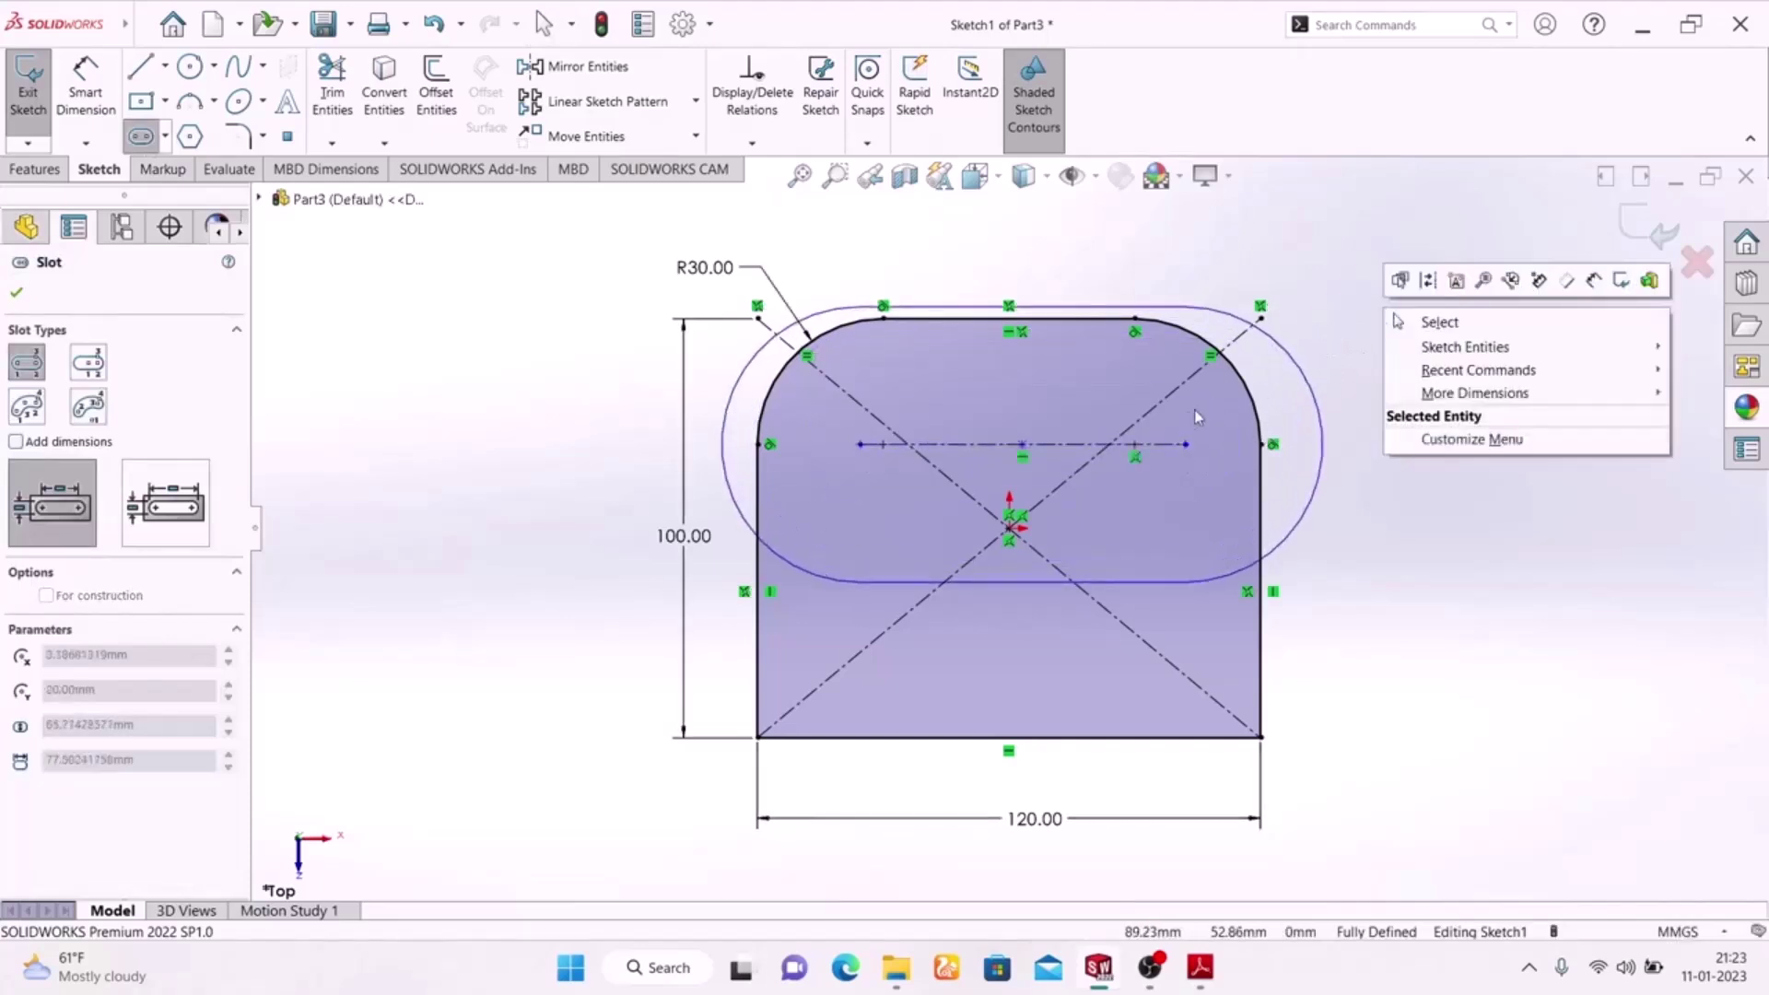
left_click(1123, 388)
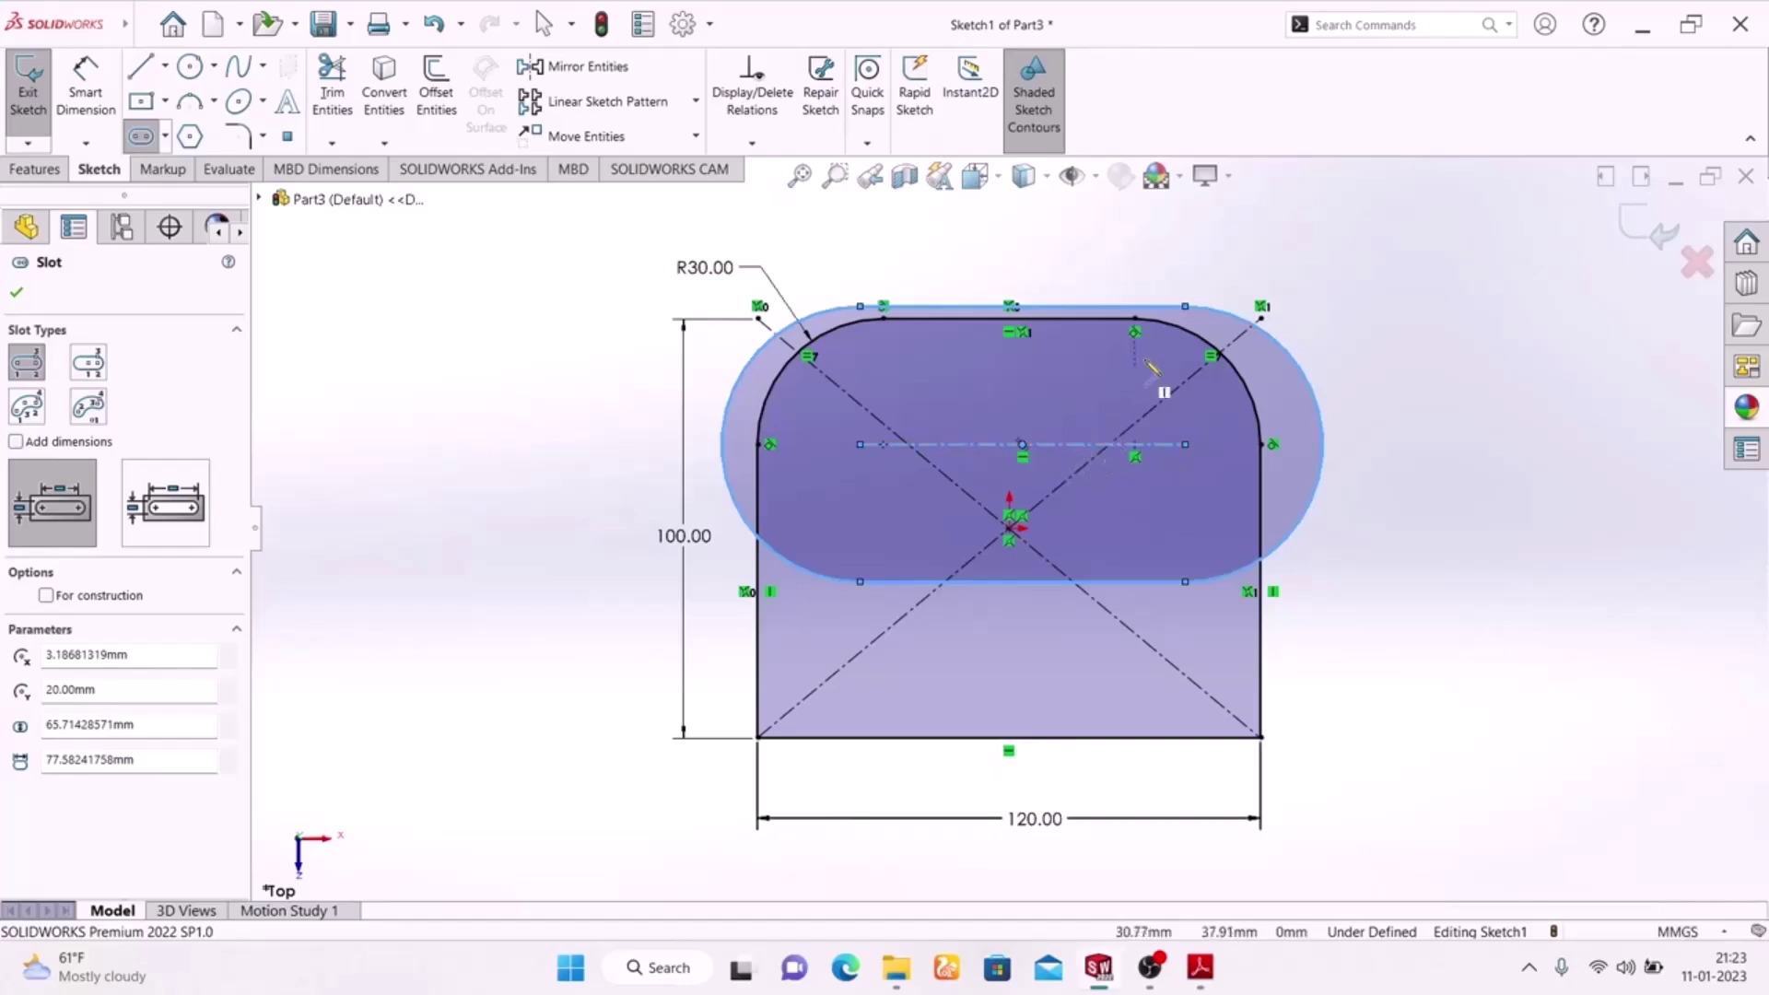
left_click(1184, 306)
left_click(1200, 338)
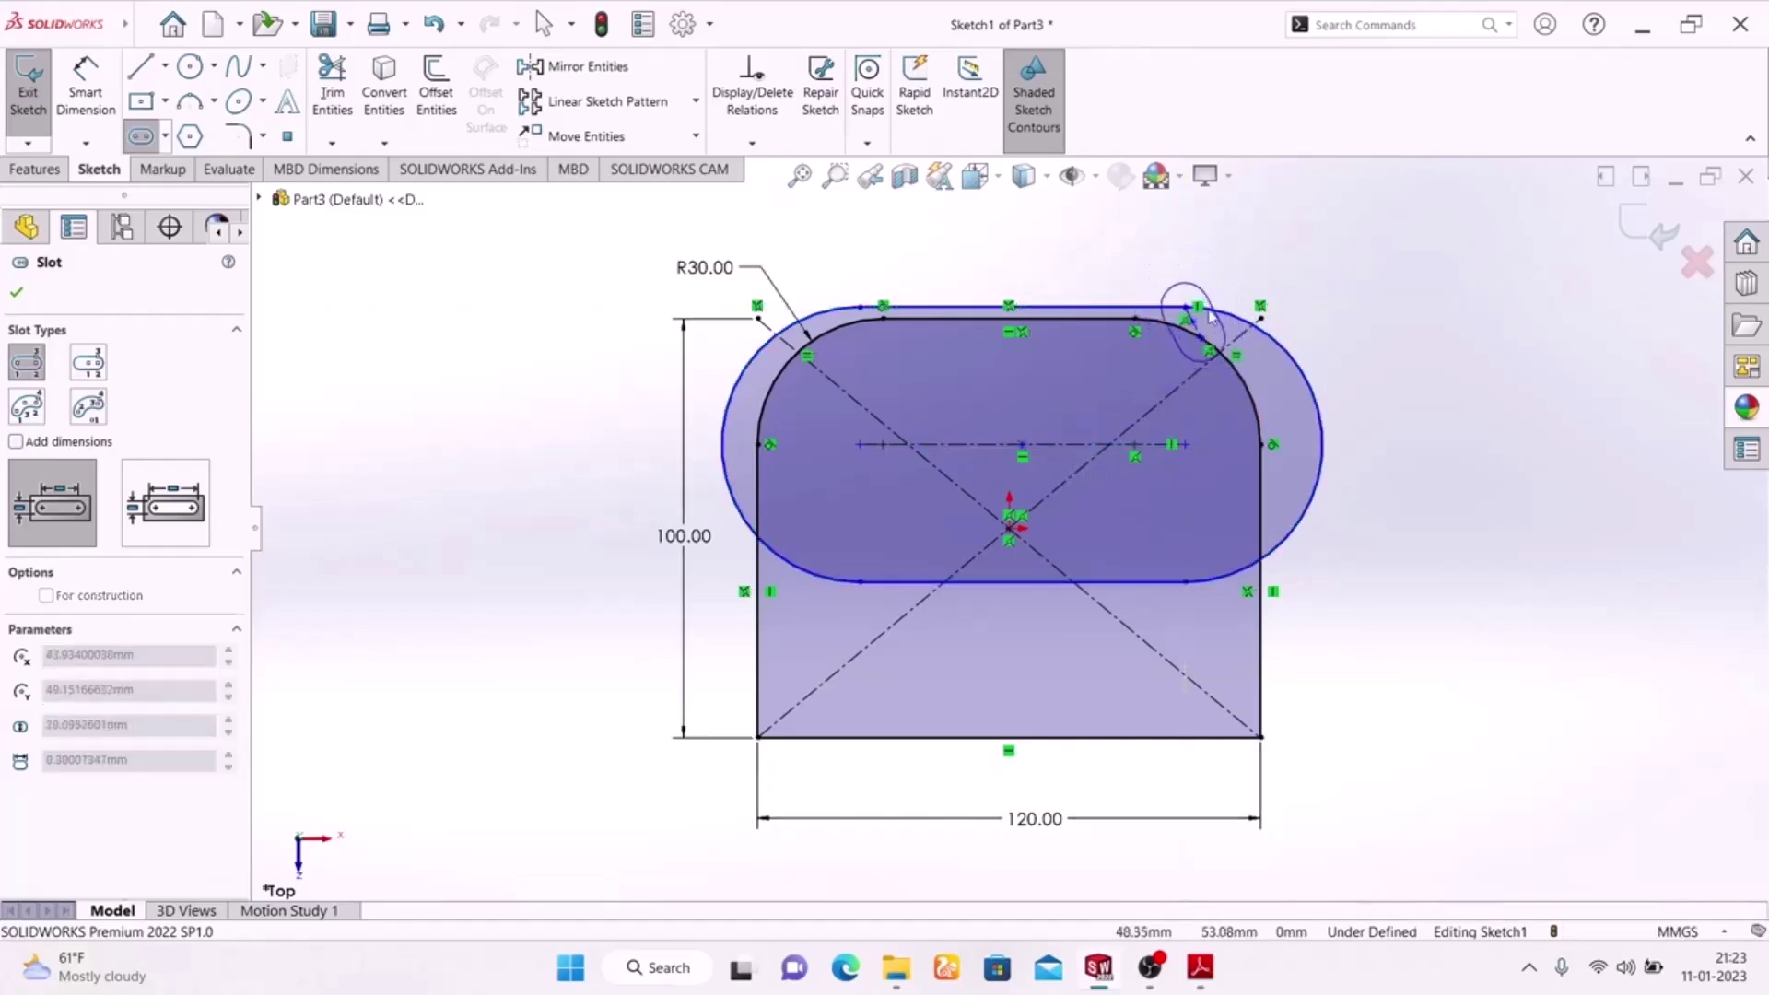
key("Escape")
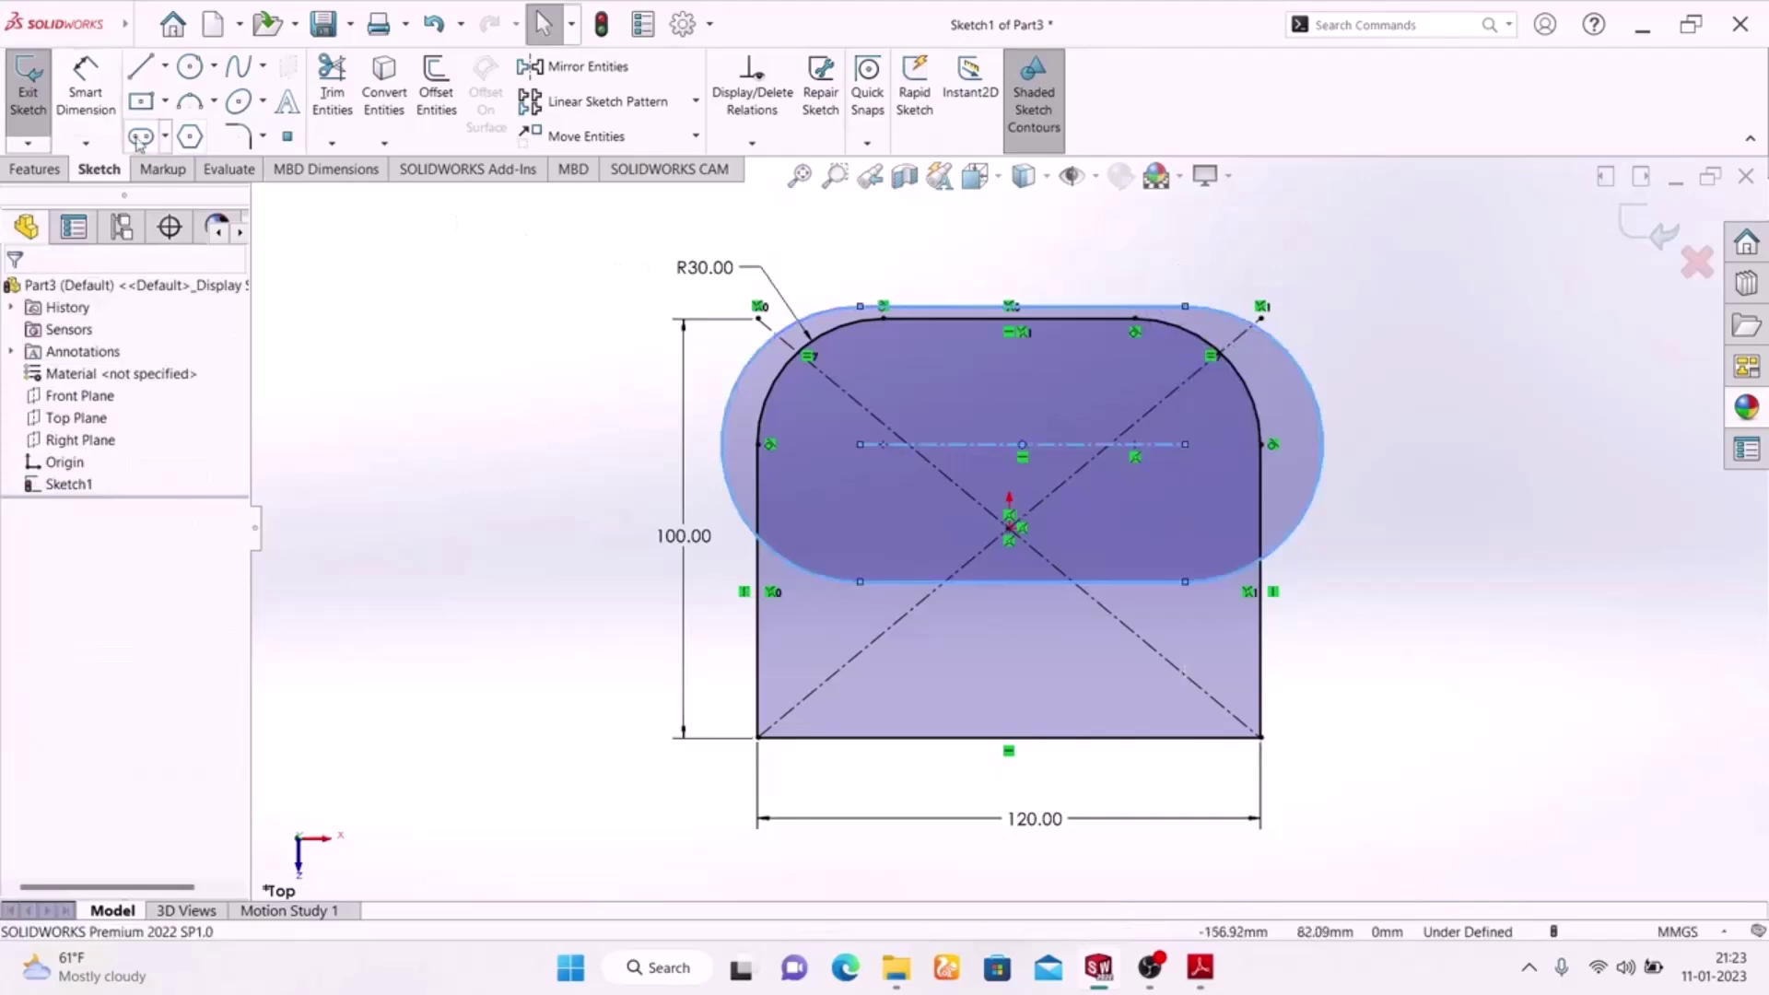
- Shrink the slot to fit inside the plate outline and dimension its end arc with a 15 mm radius
left_click_drag(1190, 321, 1170, 383)
left_click(1461, 407)
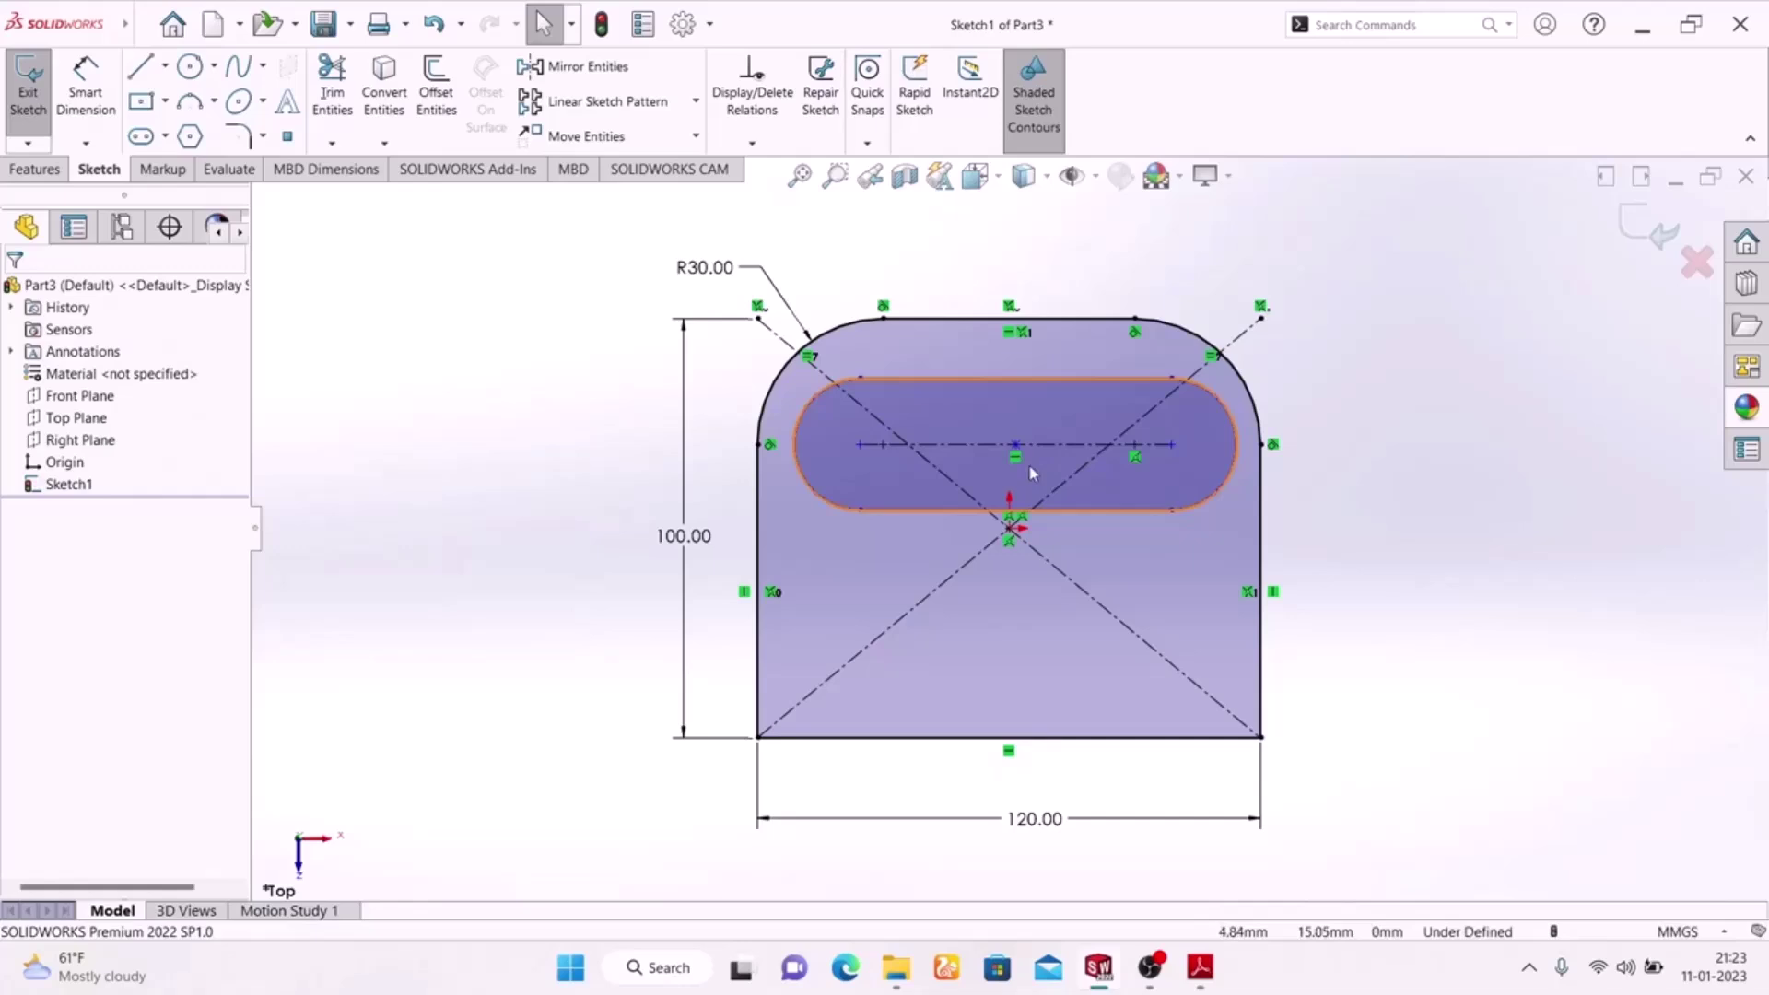
left_click(1200, 967)
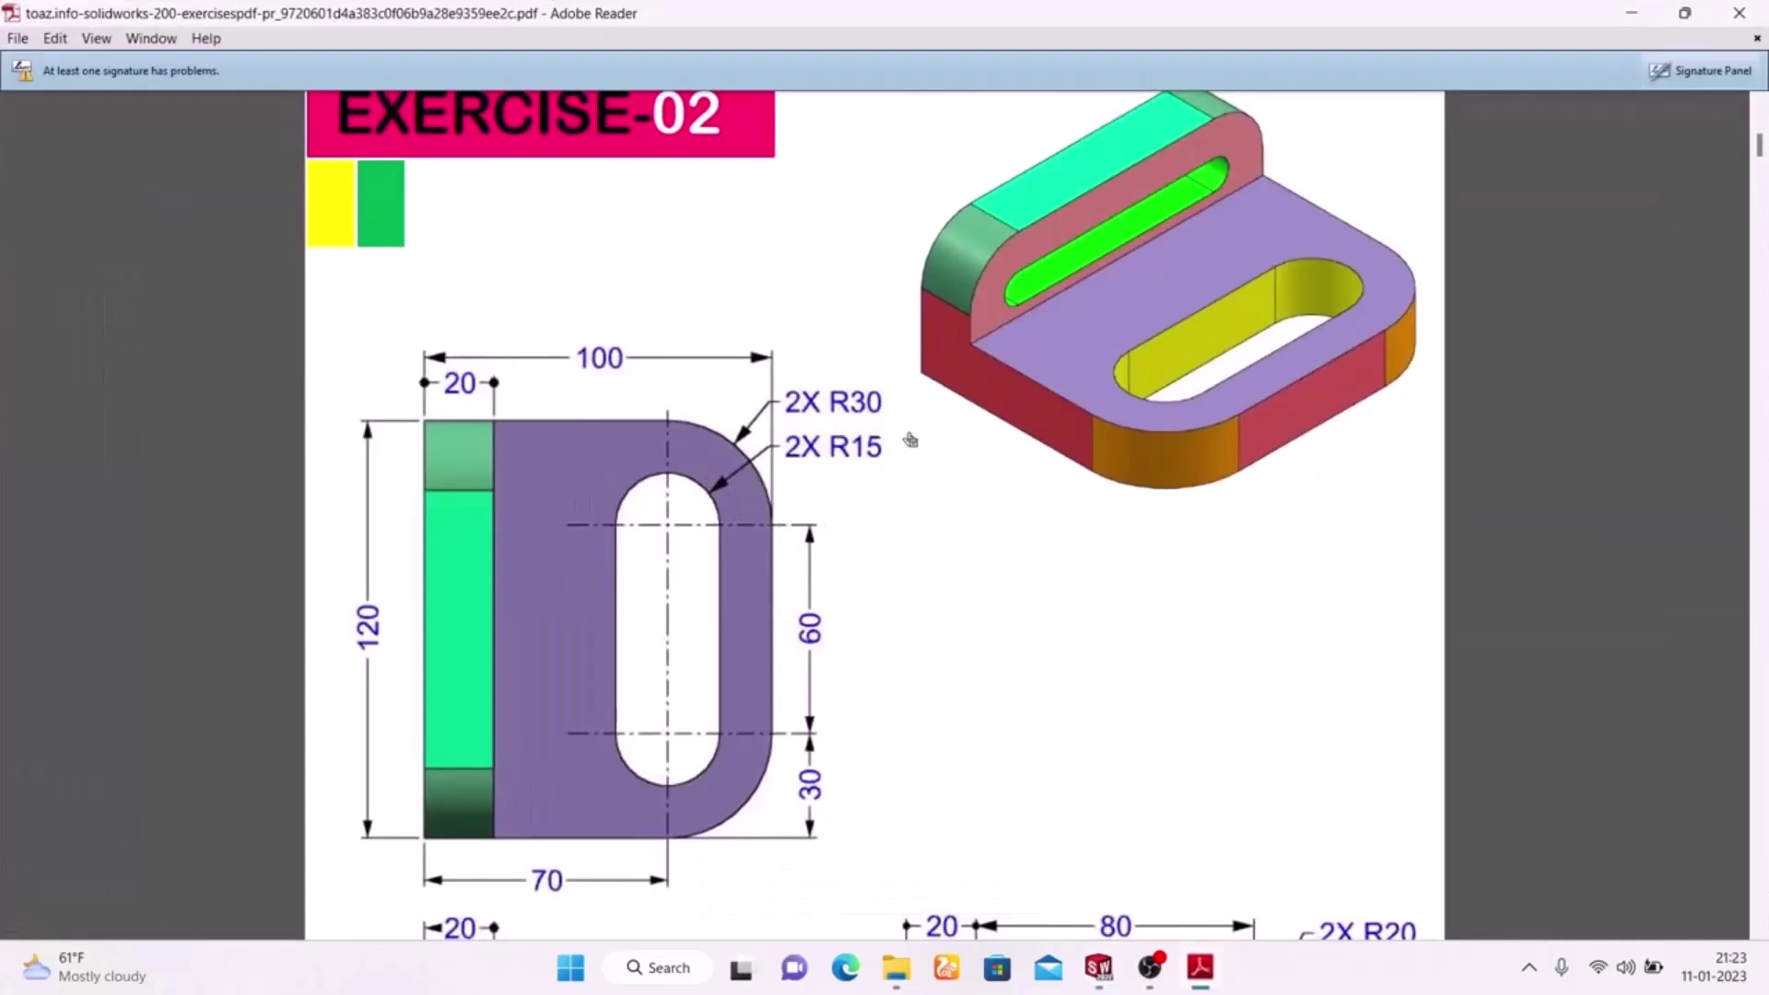
key("alt+Tab")
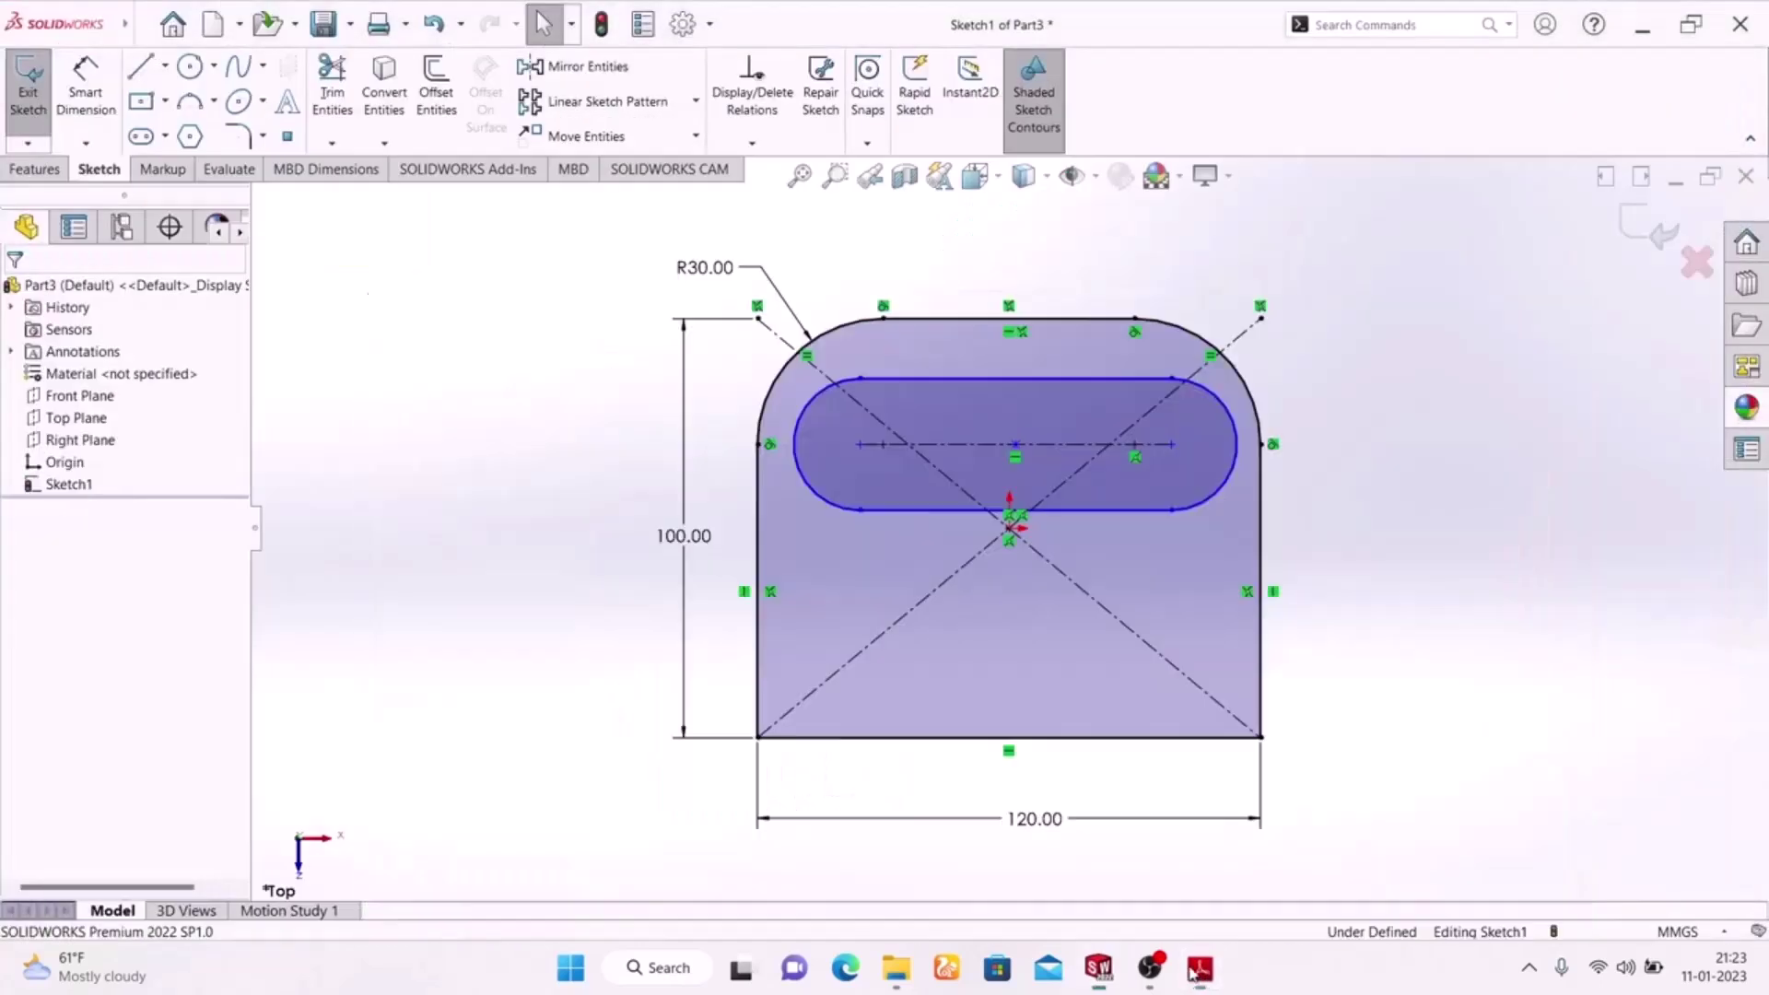
left_click(86, 88)
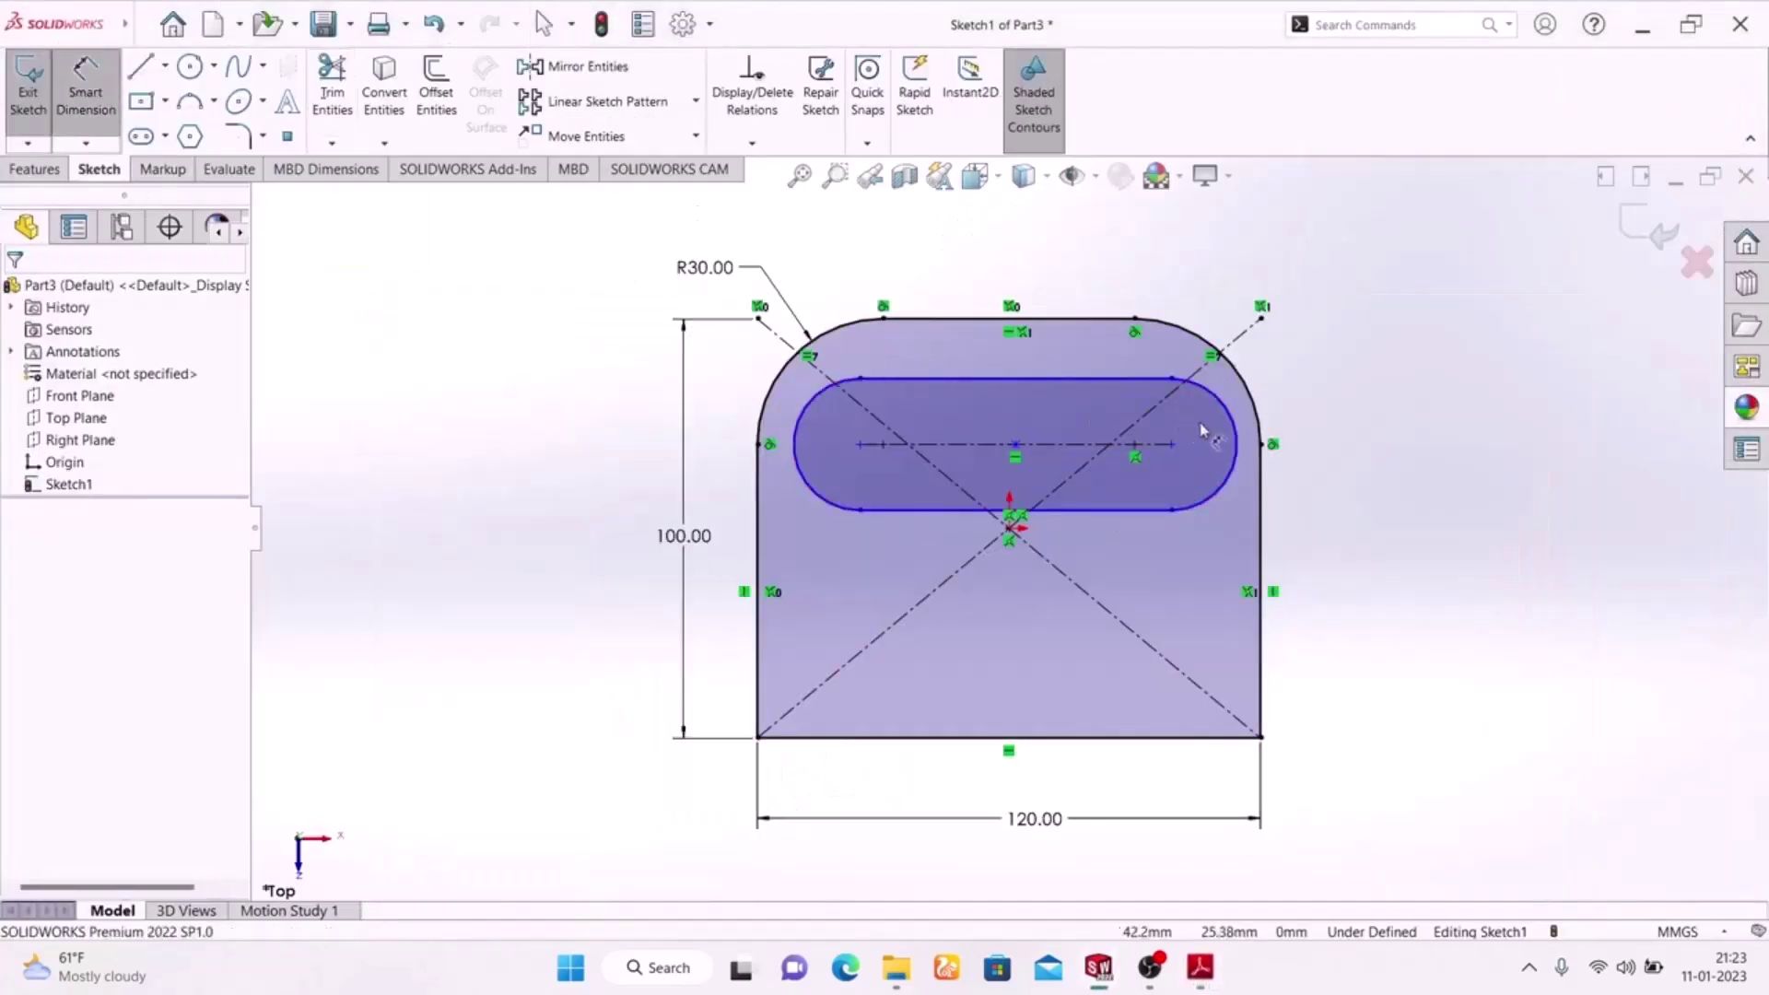
left_click(1235, 426)
left_click(1382, 364)
type("15")
key("Return")
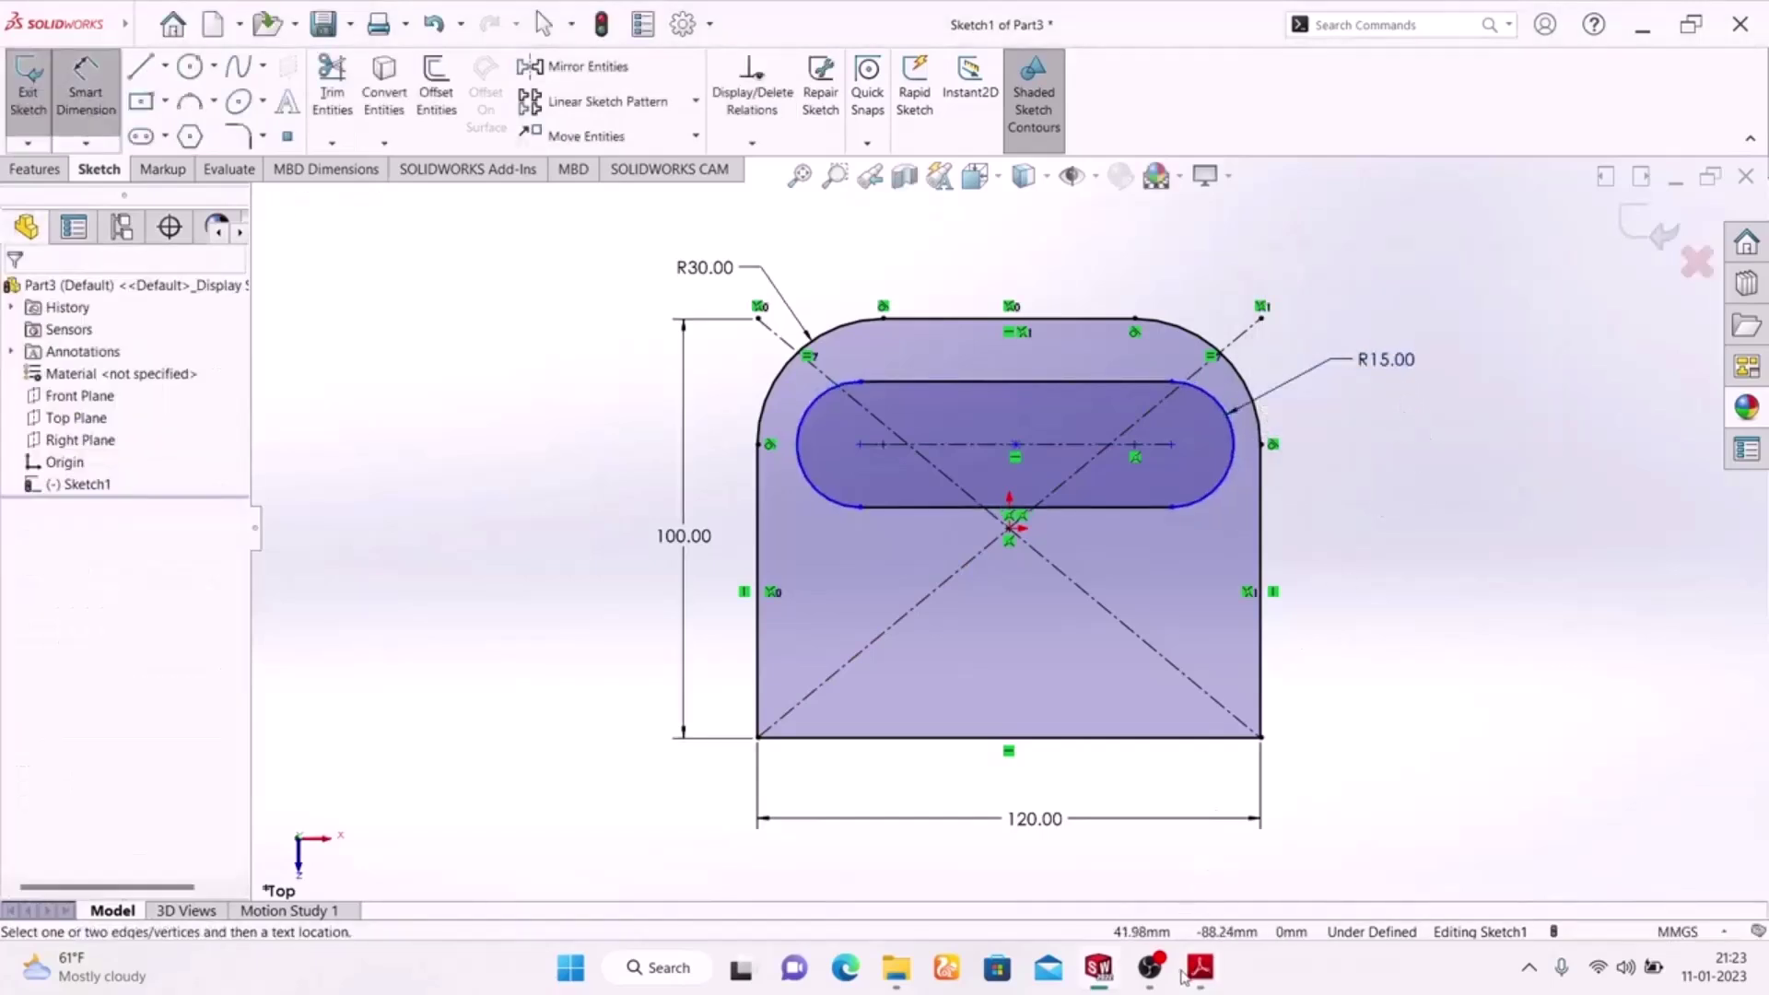
- Dimension the distance between the slot's two arc centers as 60 mm
left_click(1198, 970)
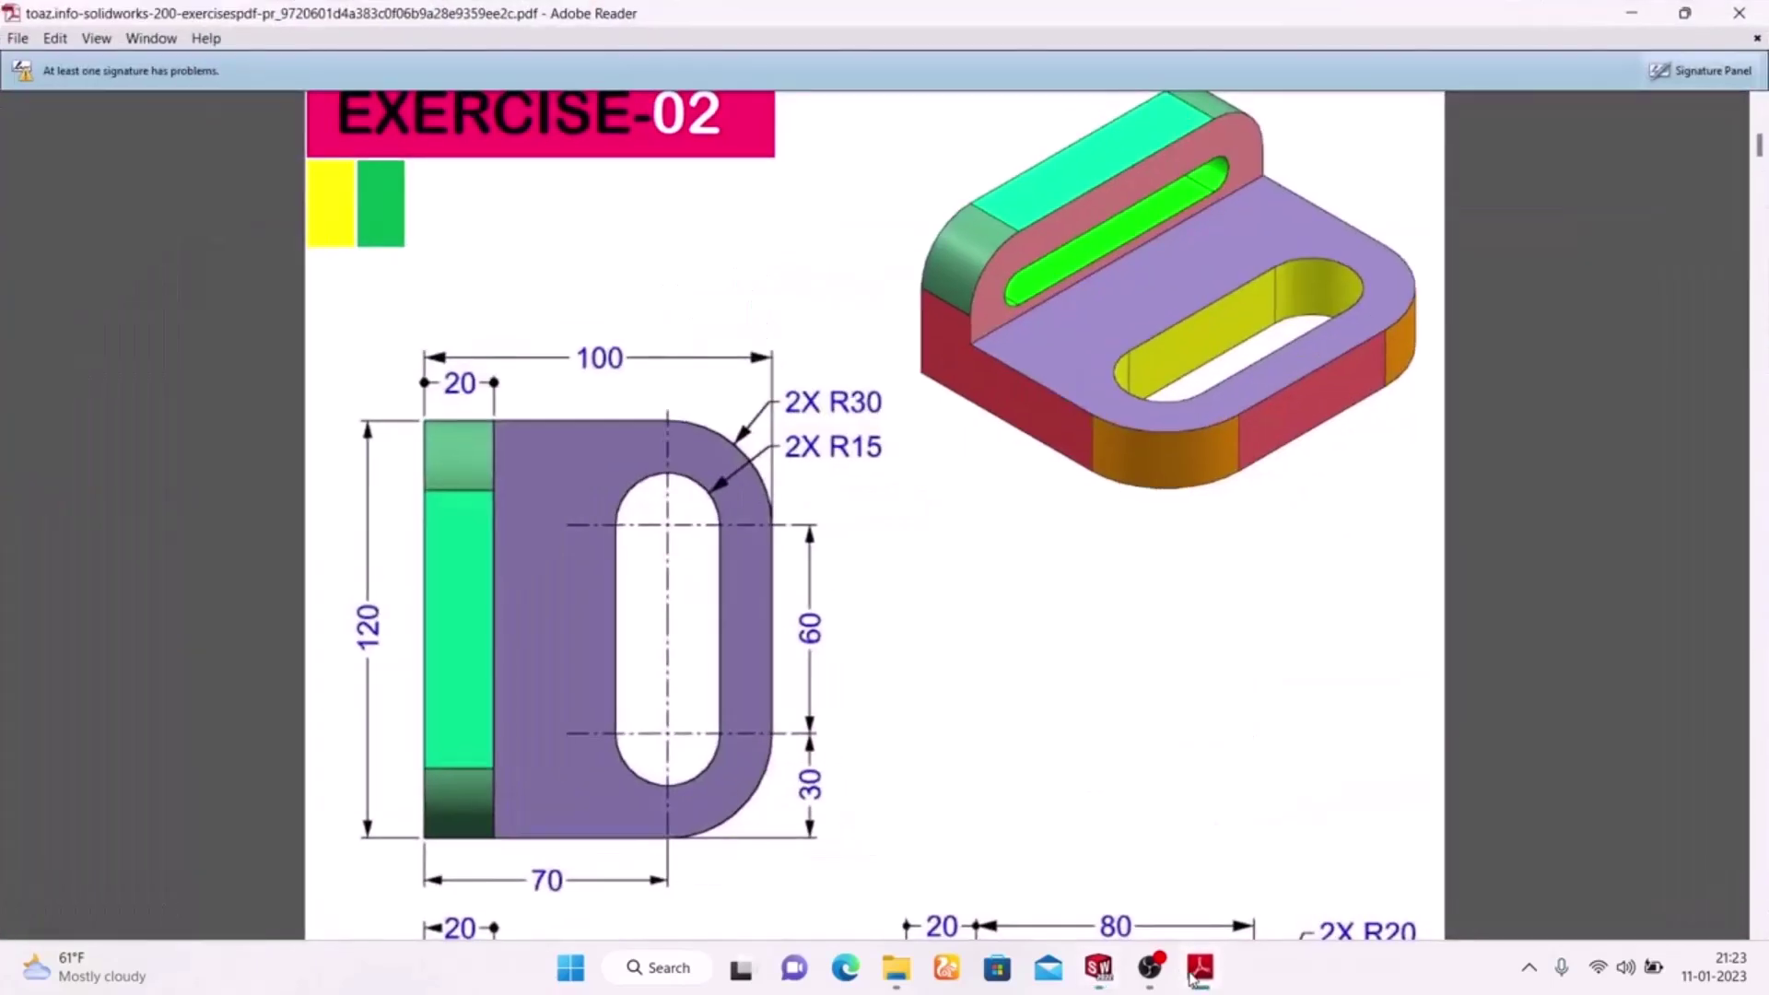
left_click(1198, 969)
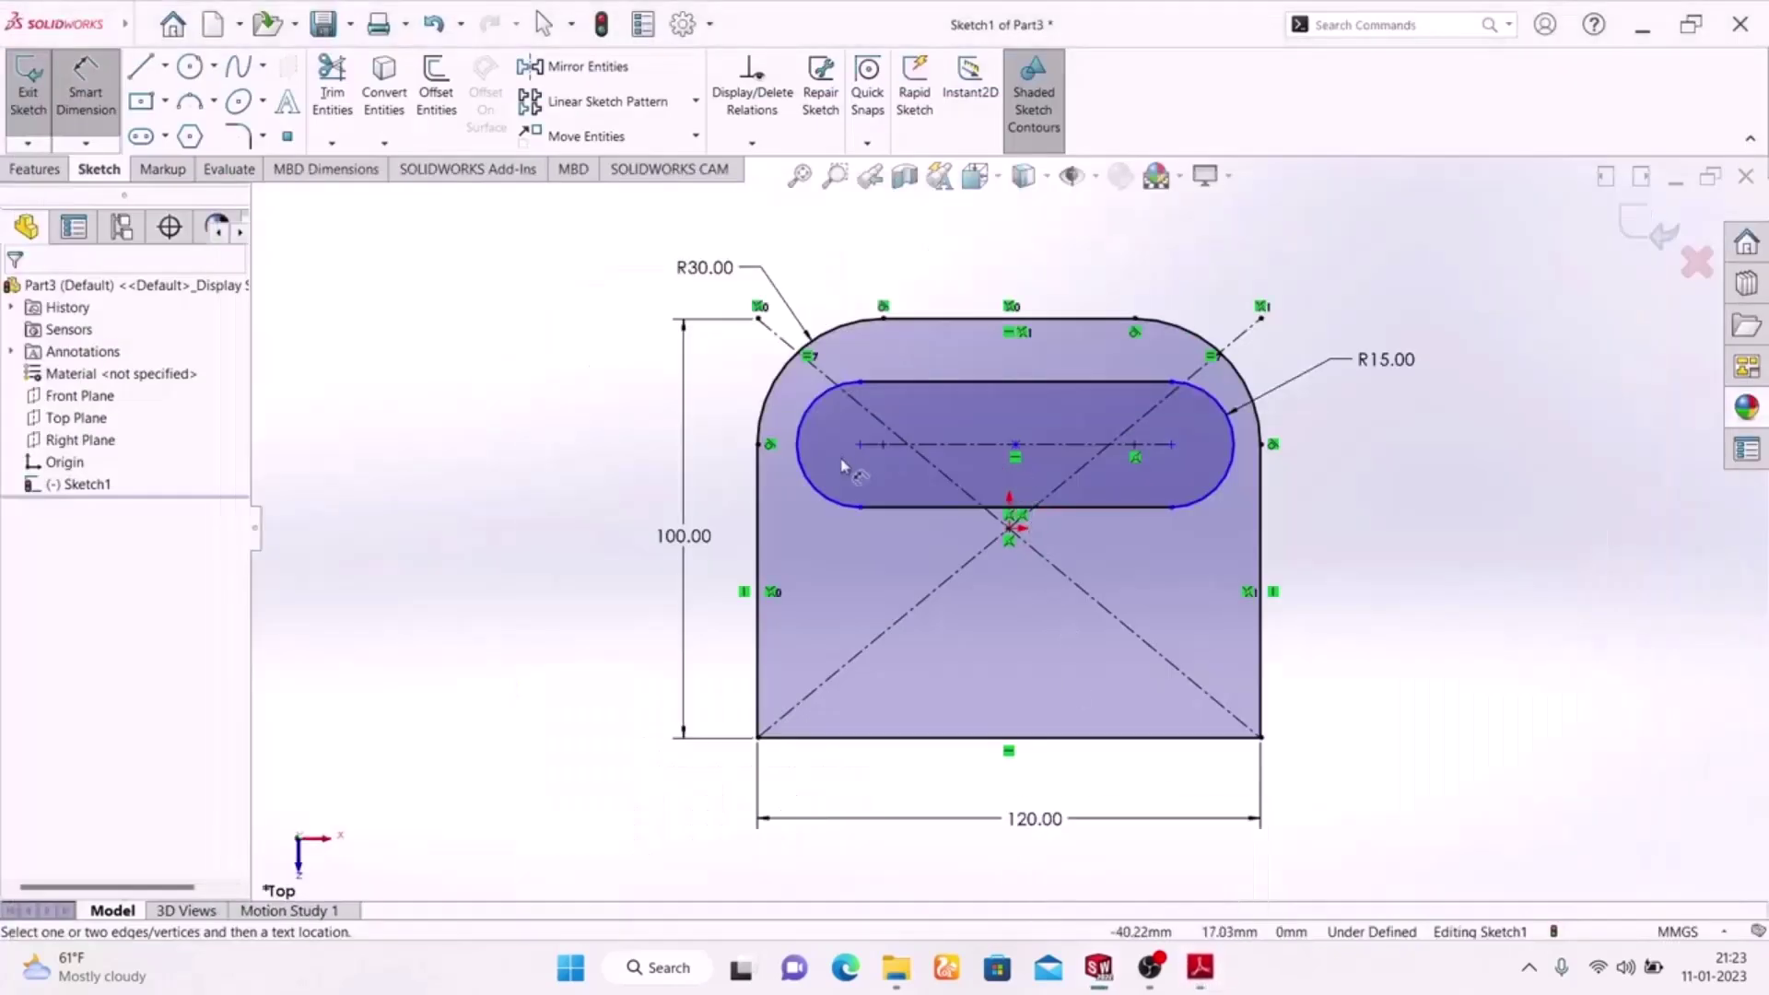
left_click(1007, 453)
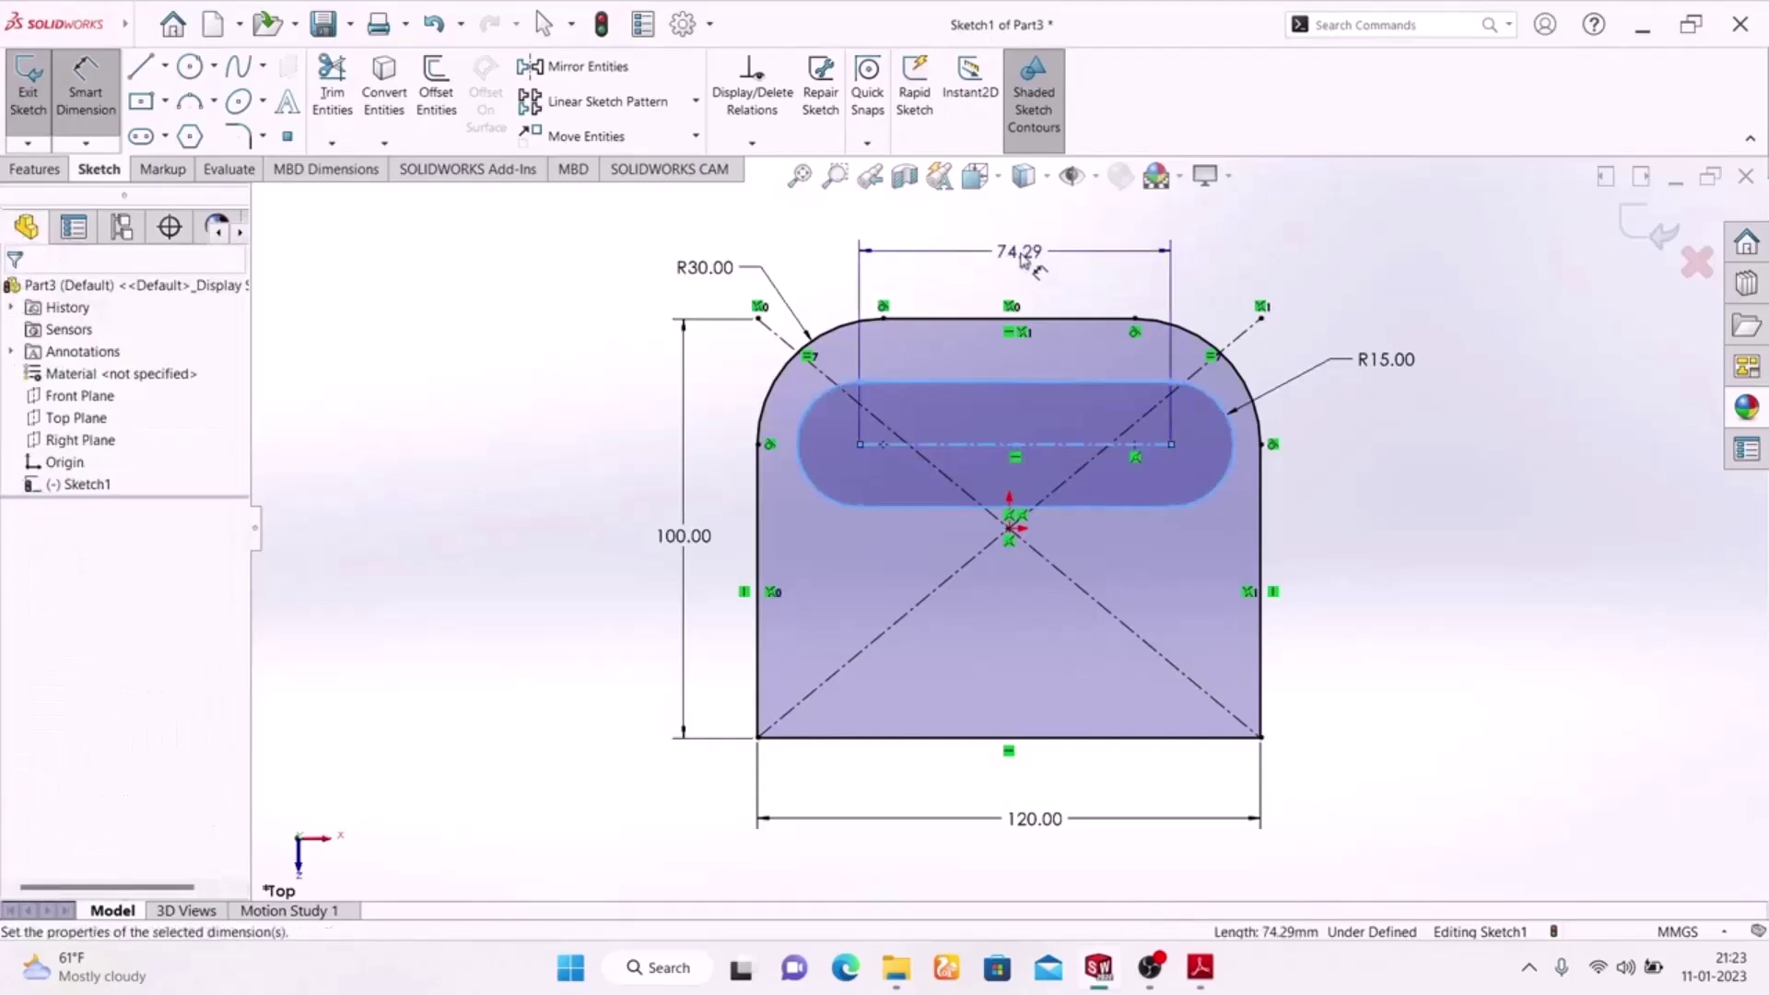
left_click(1022, 250)
type("60")
key("Return")
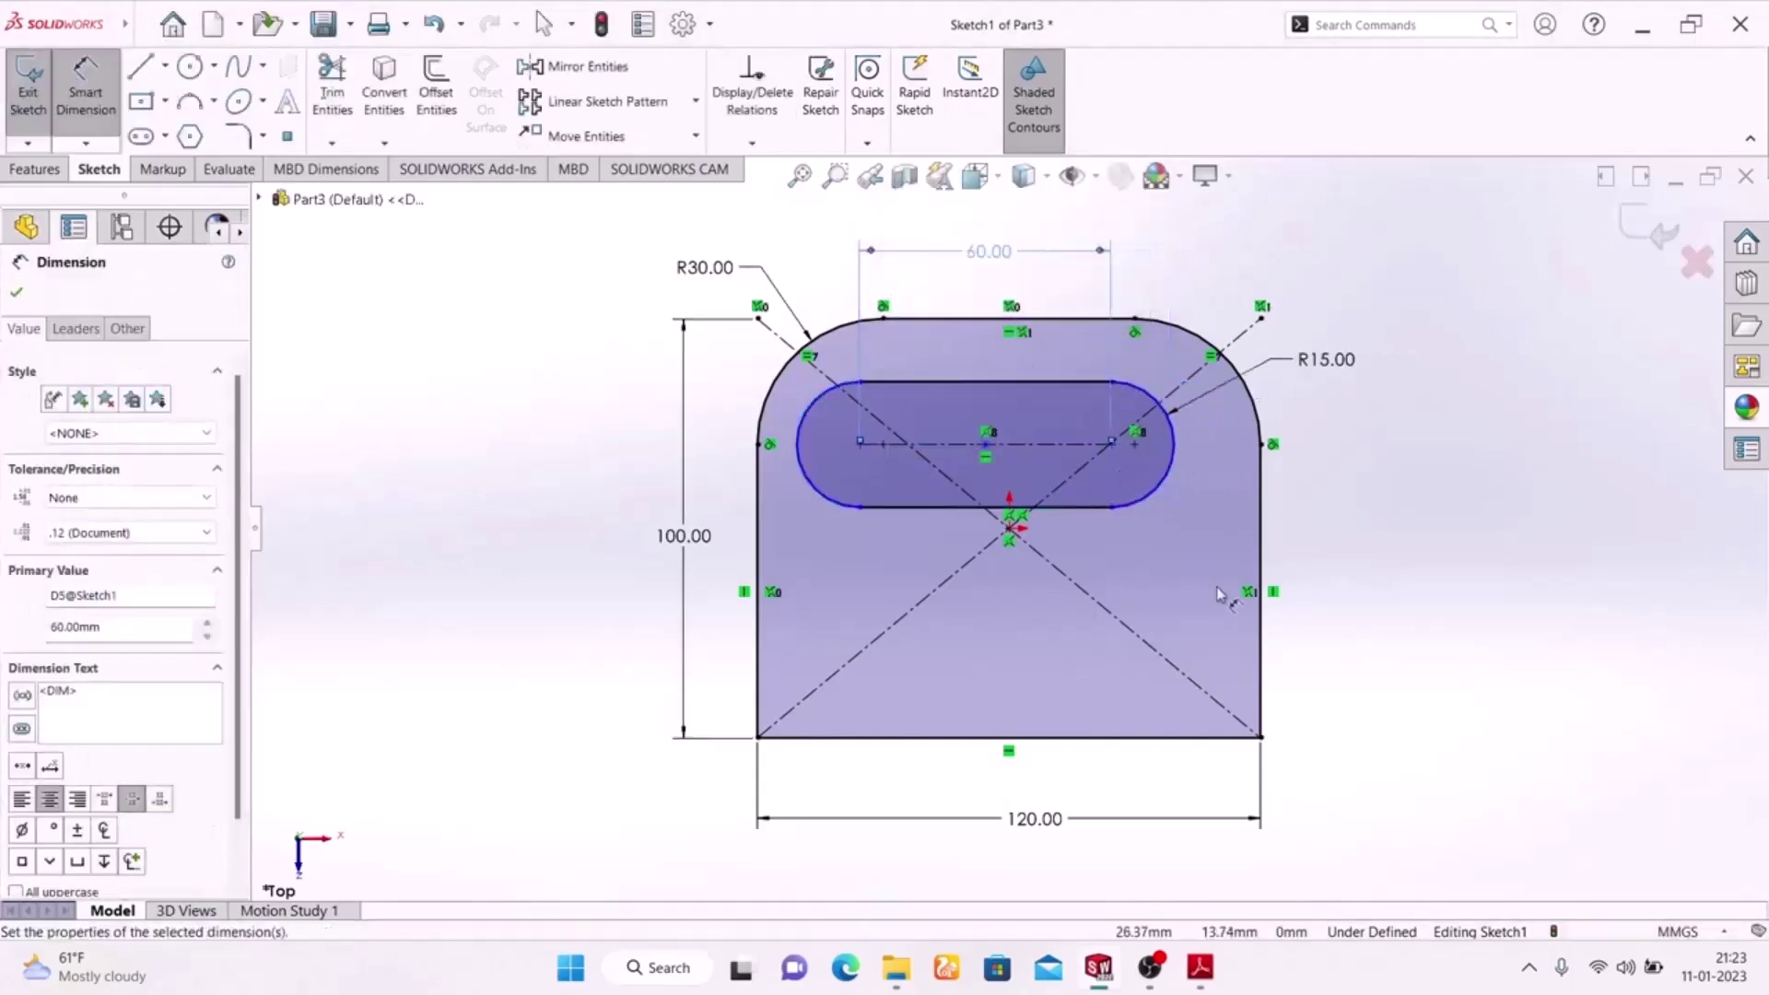
- Dimension the horizontal distance from the plate's left edge to the slot's left arc center as 30 mm, following the drawing
left_click(1419, 614)
right_click(1466, 388)
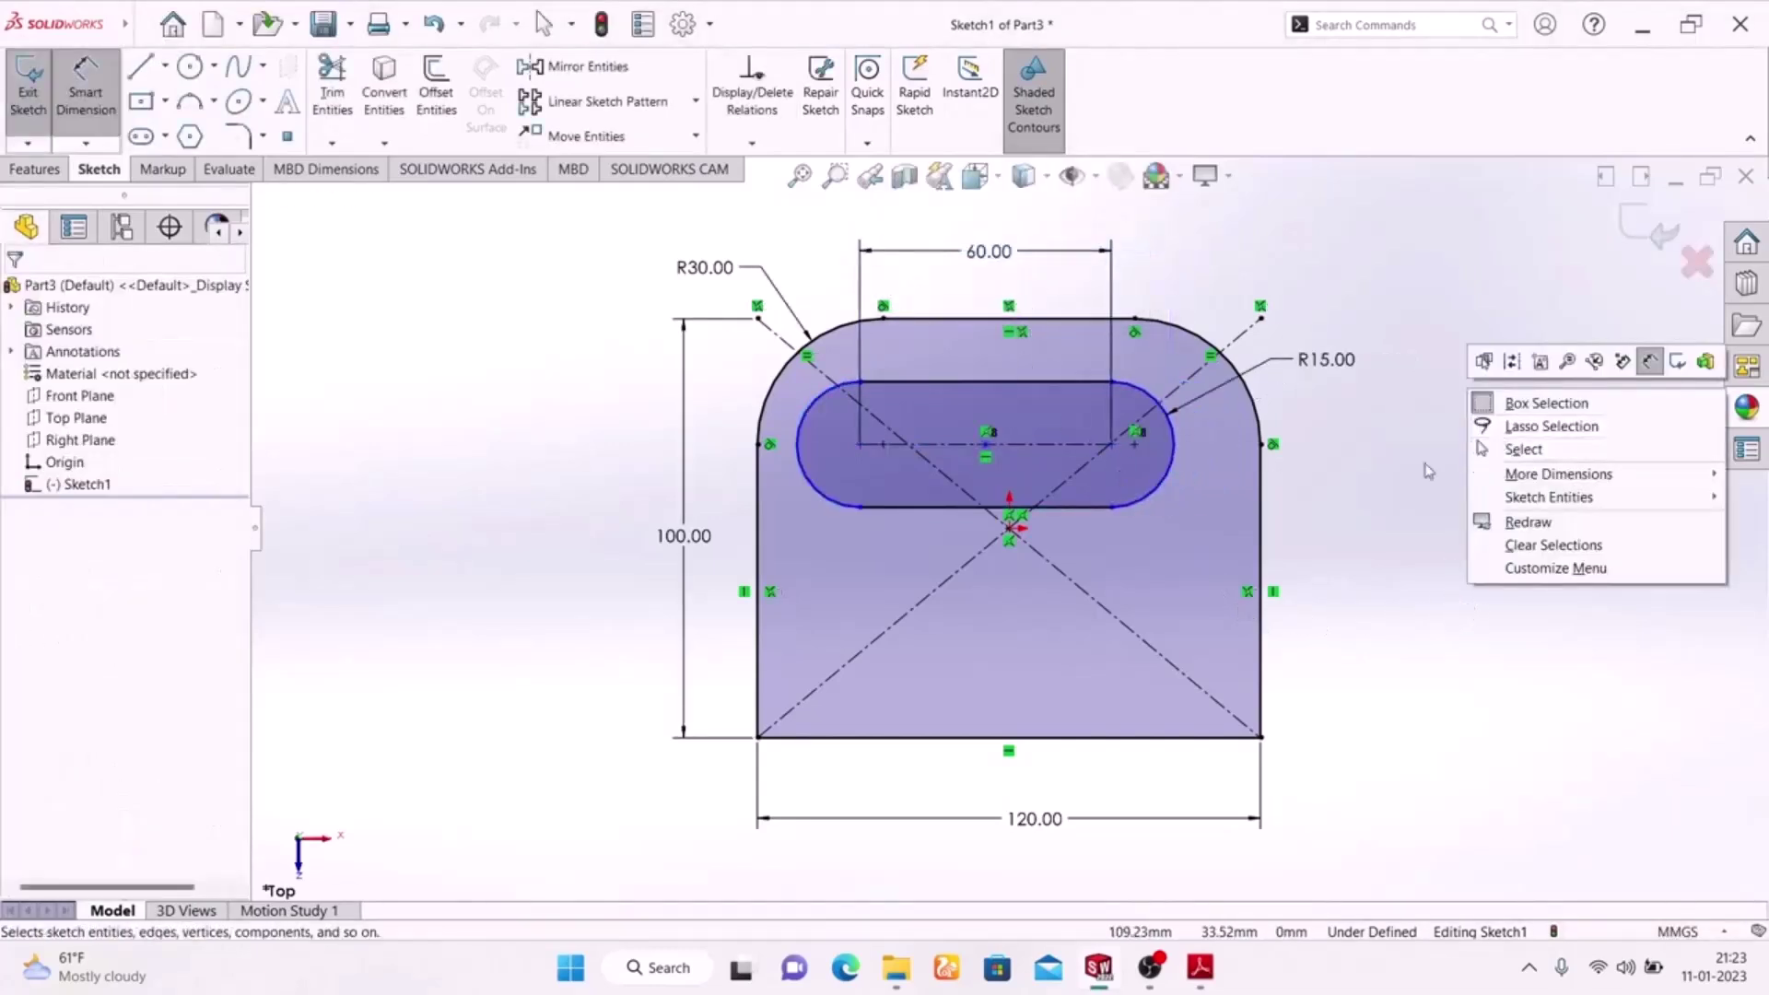
left_click(1362, 450)
left_click(85, 100)
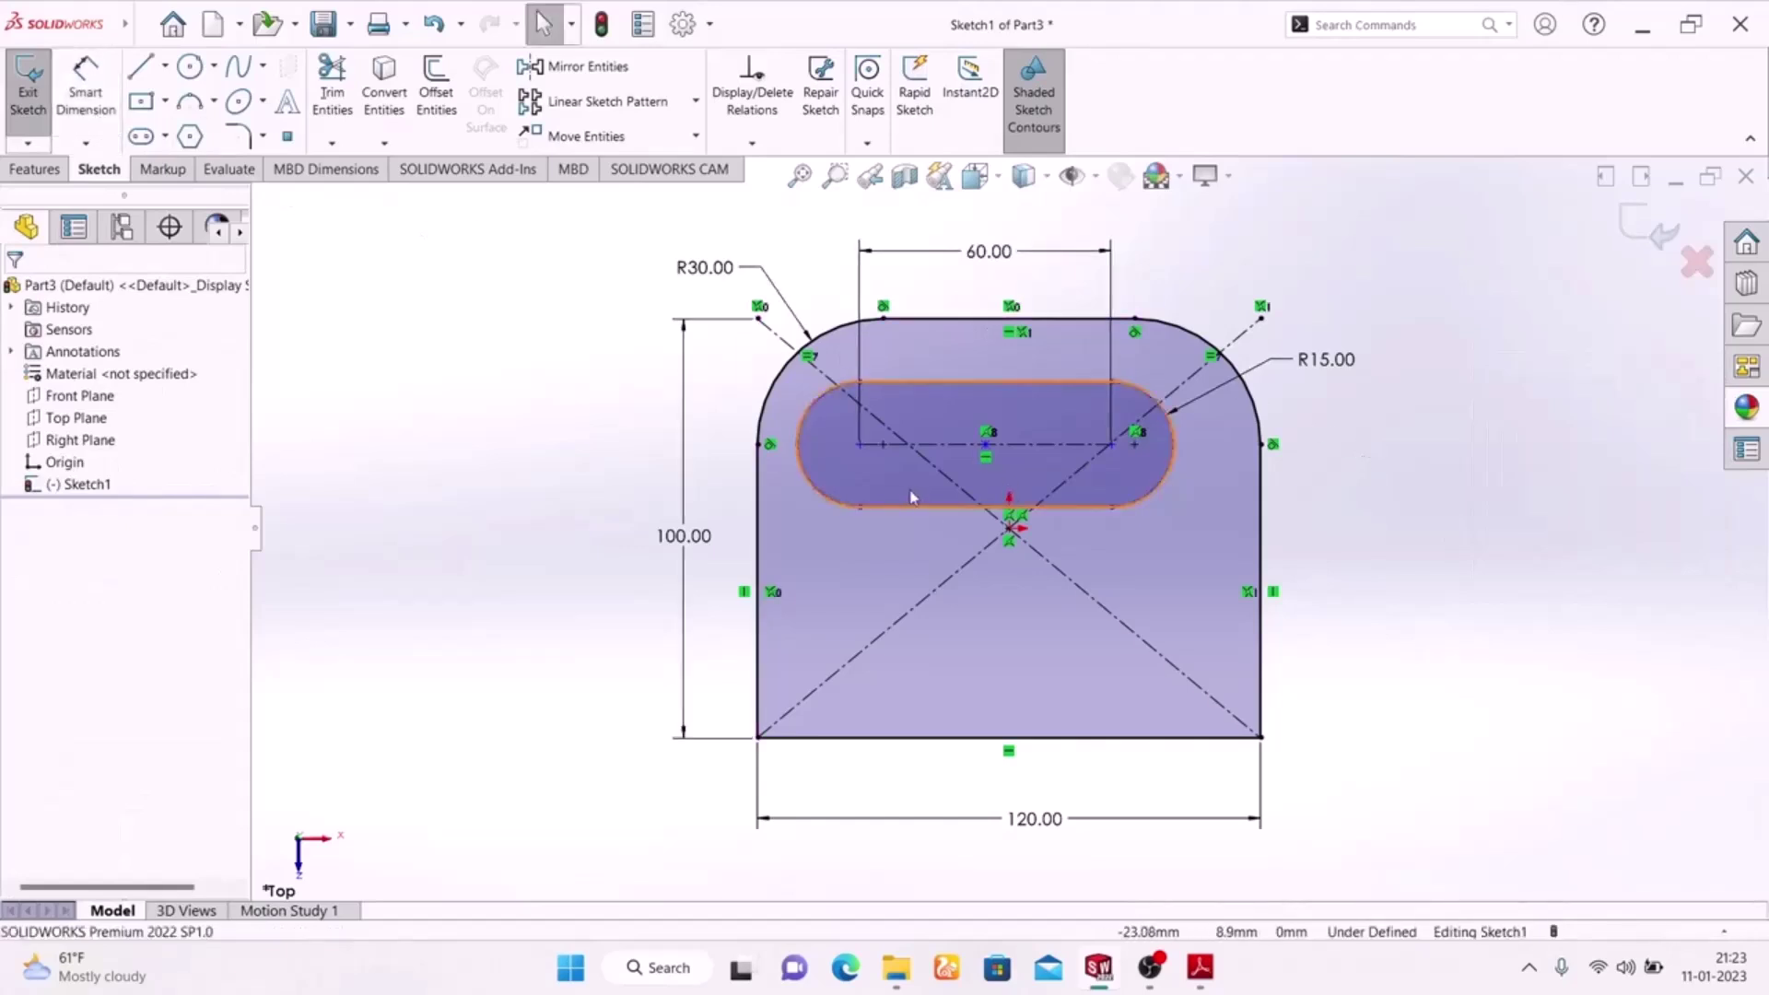
left_click(1200, 972)
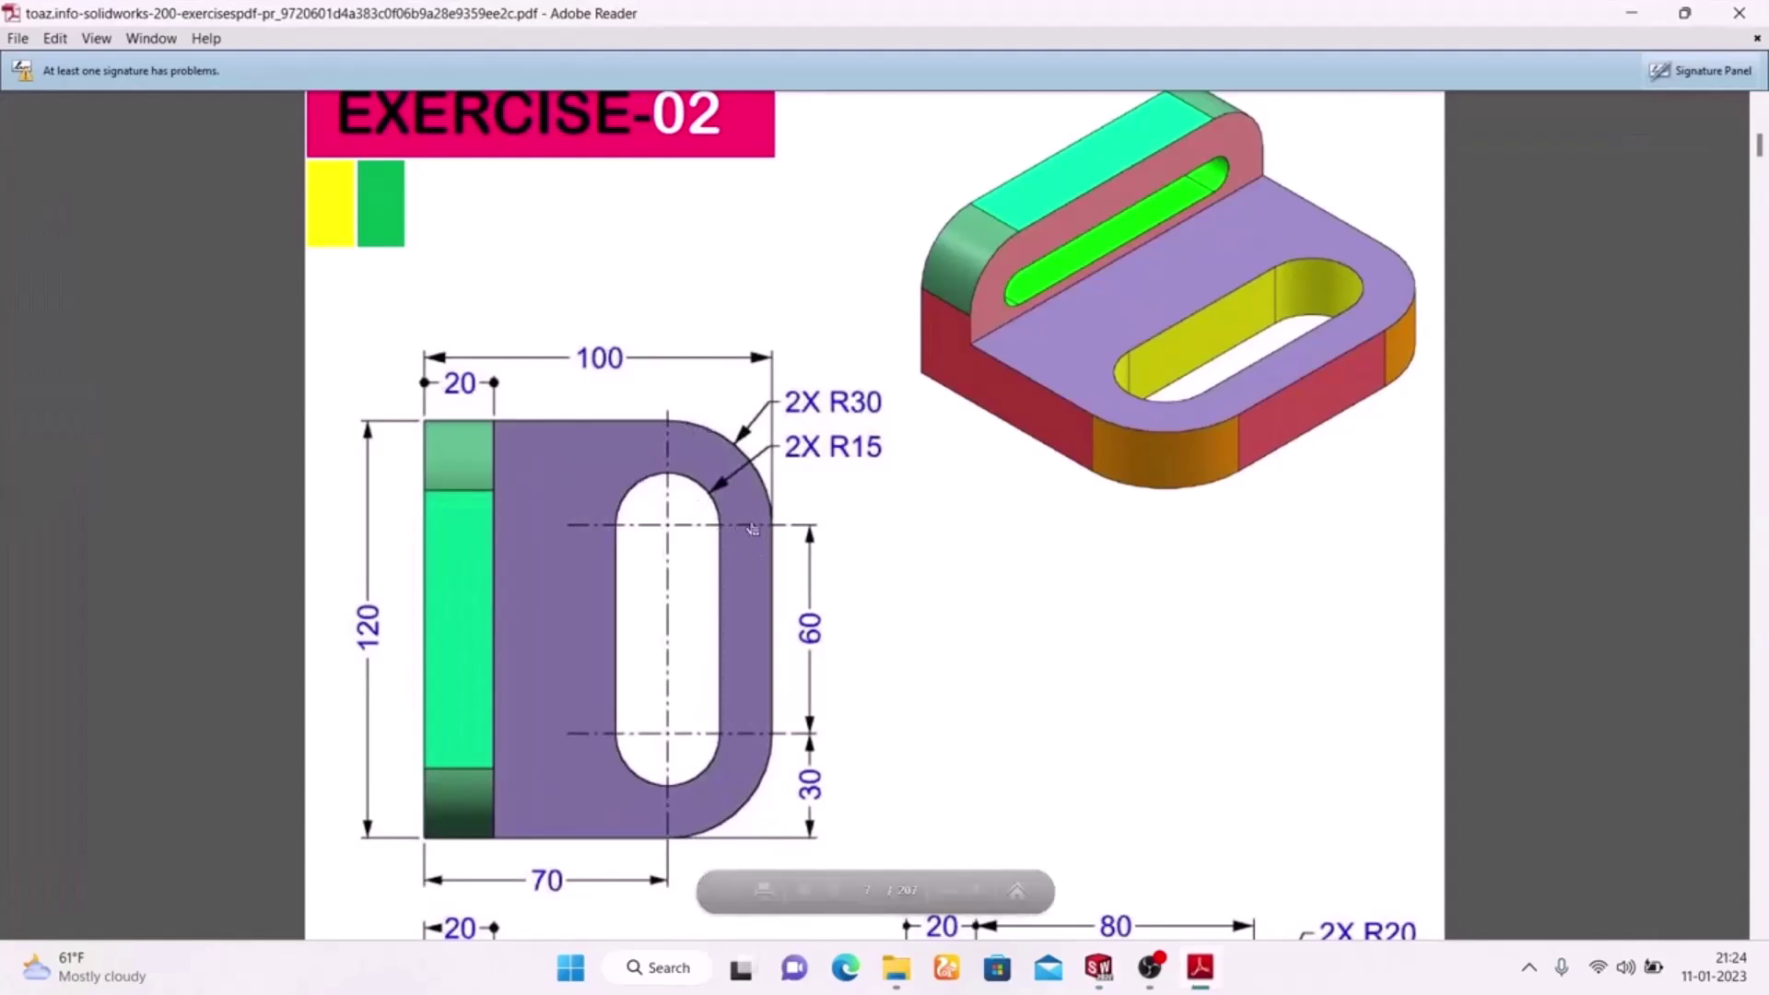
left_click(1213, 982)
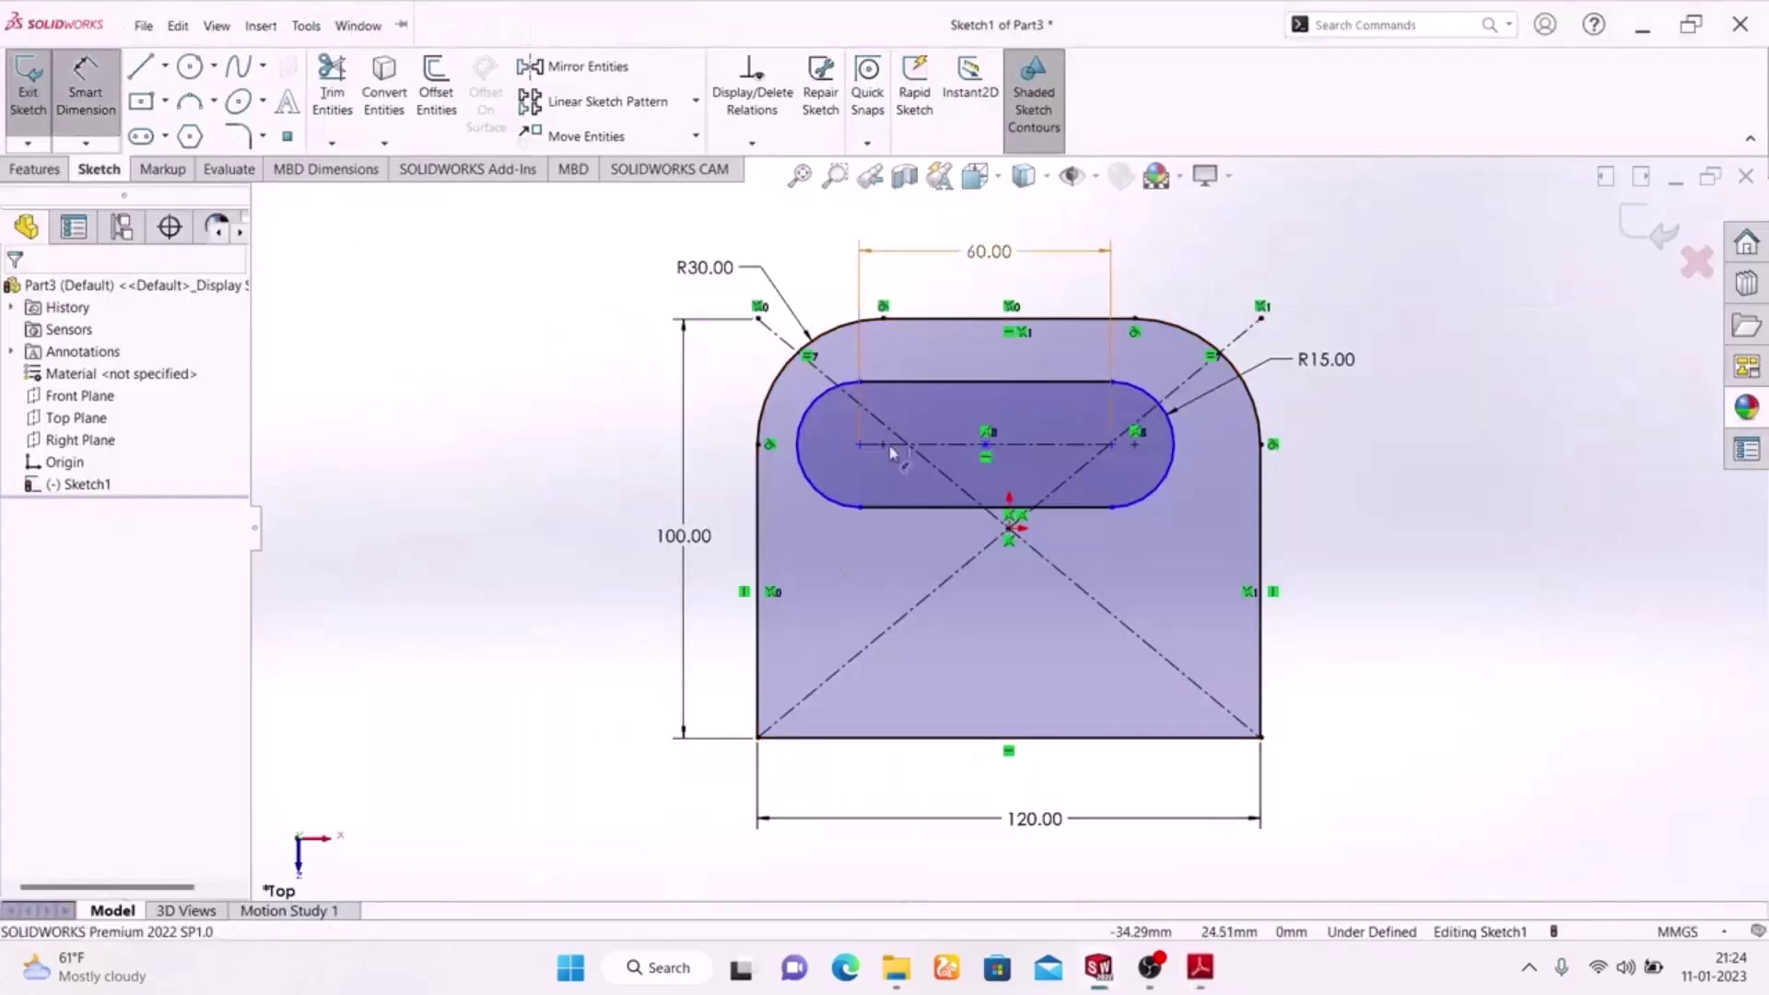
left_click(815, 461)
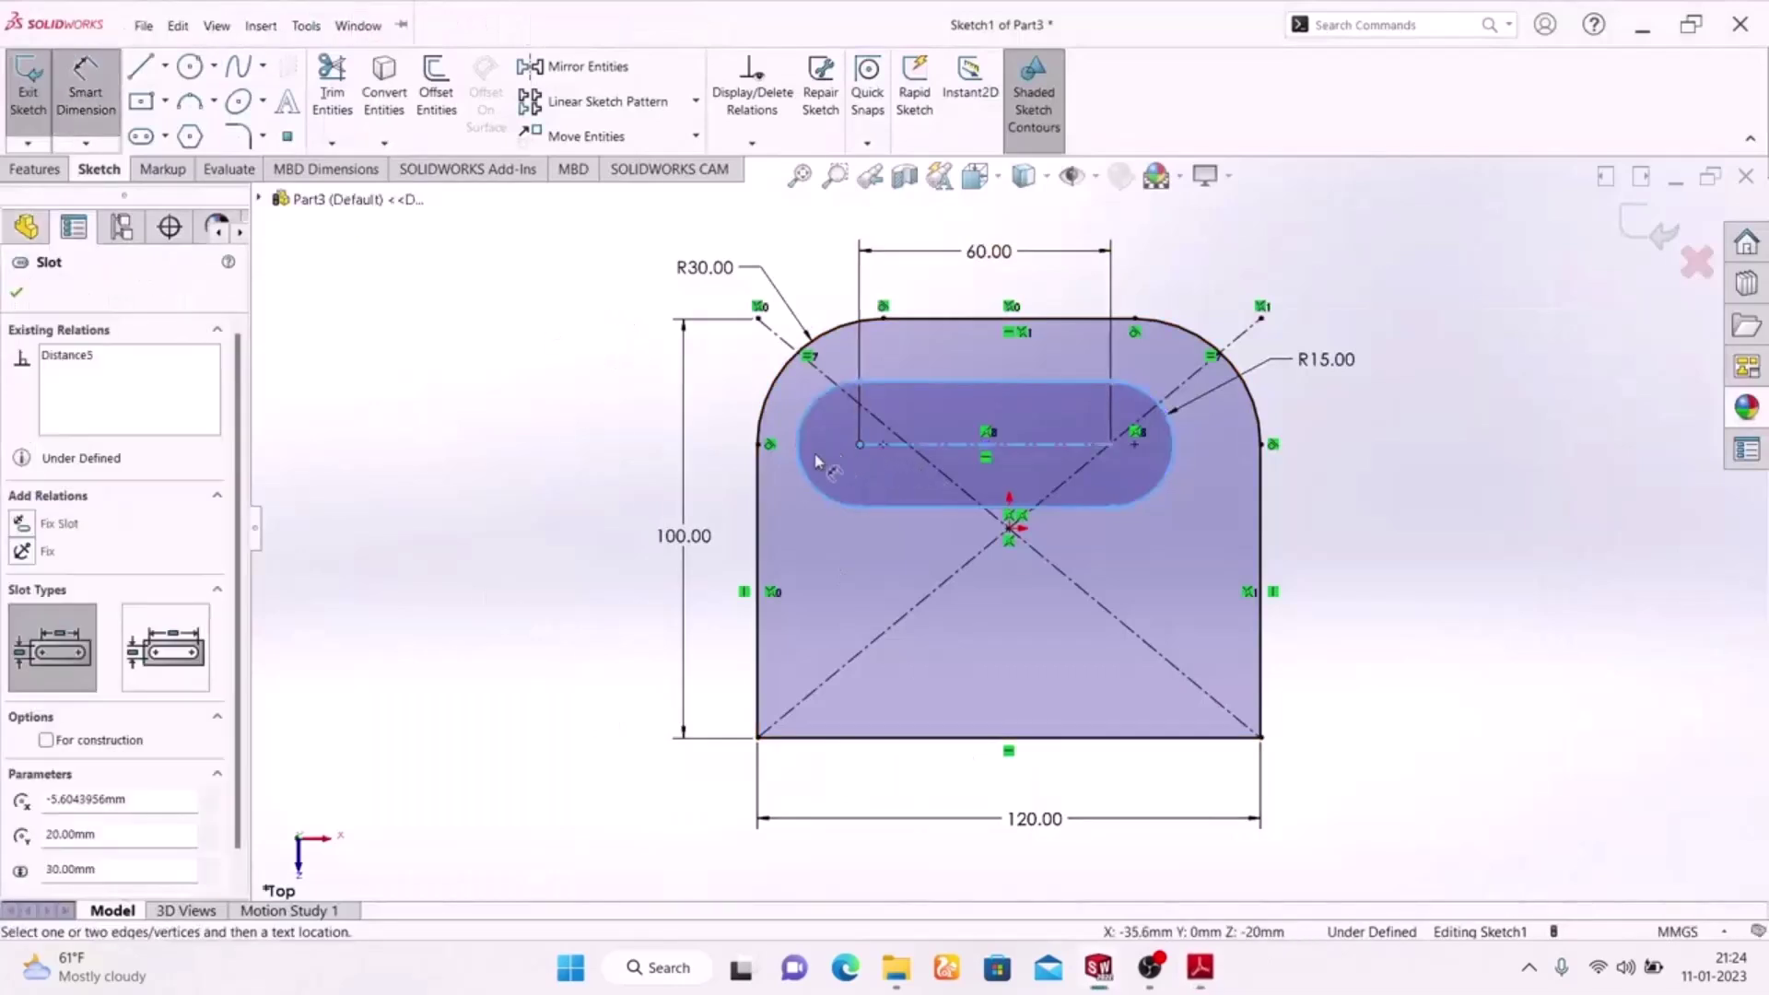
left_click(758, 507)
left_click(815, 256)
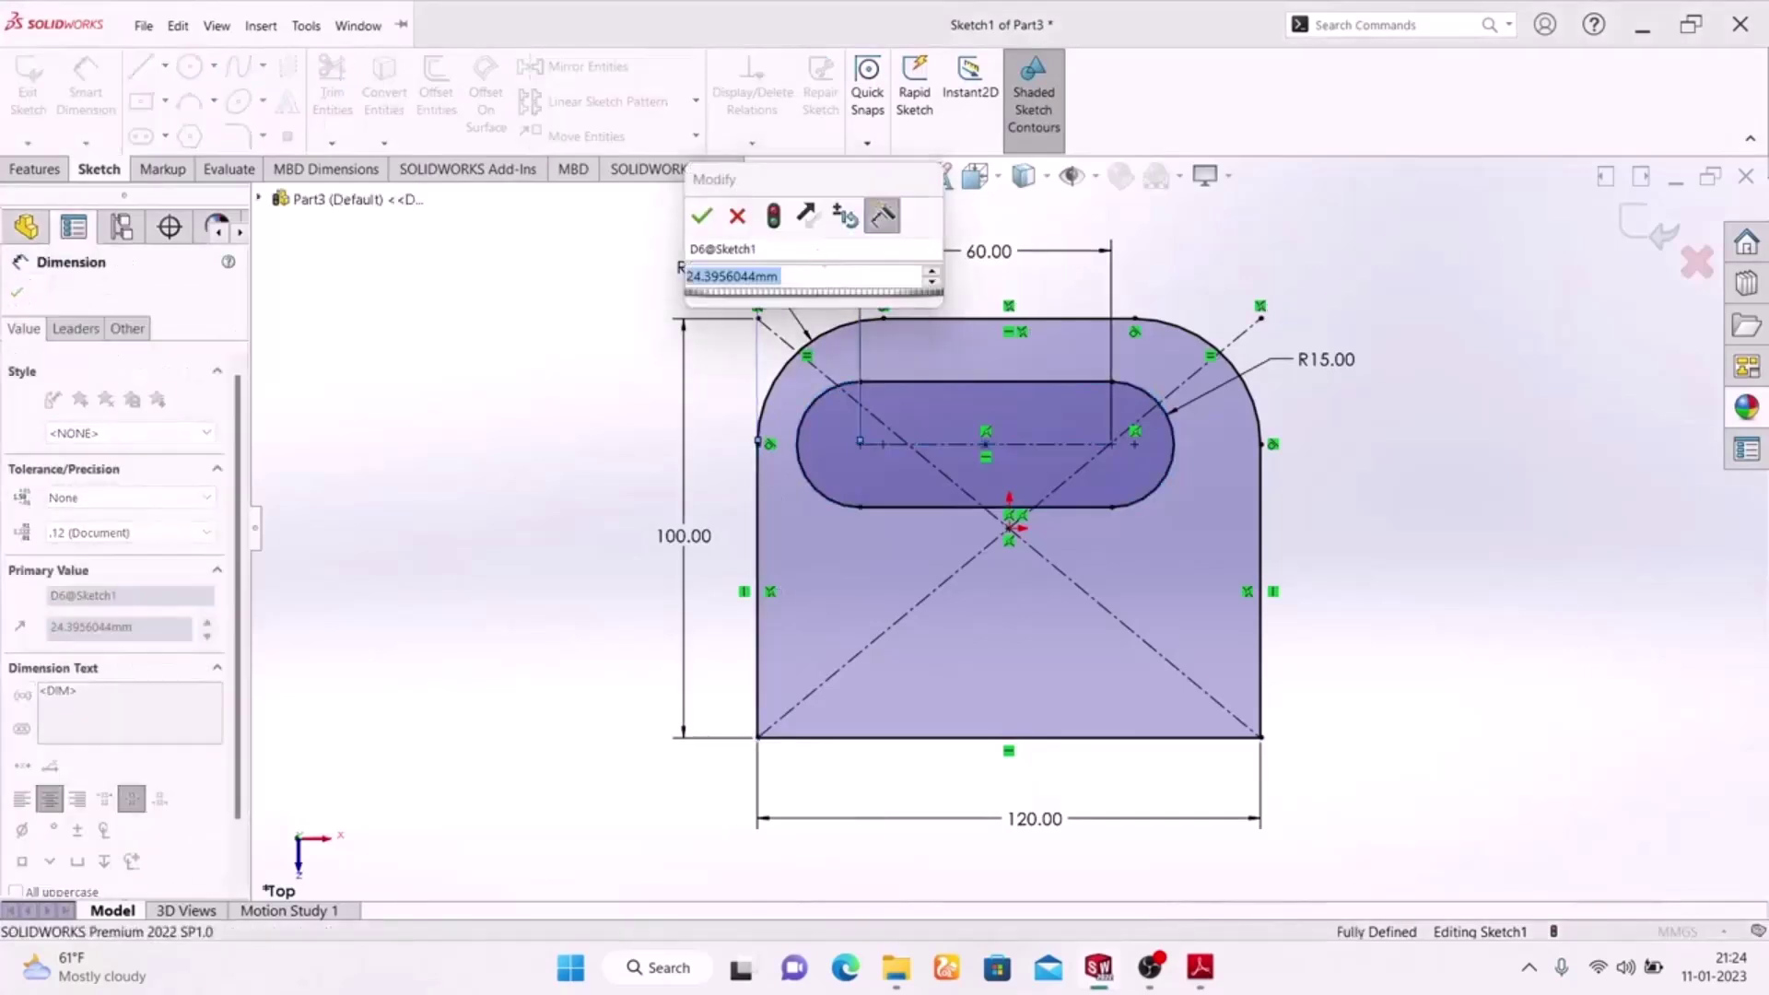
type("30")
key("Return")
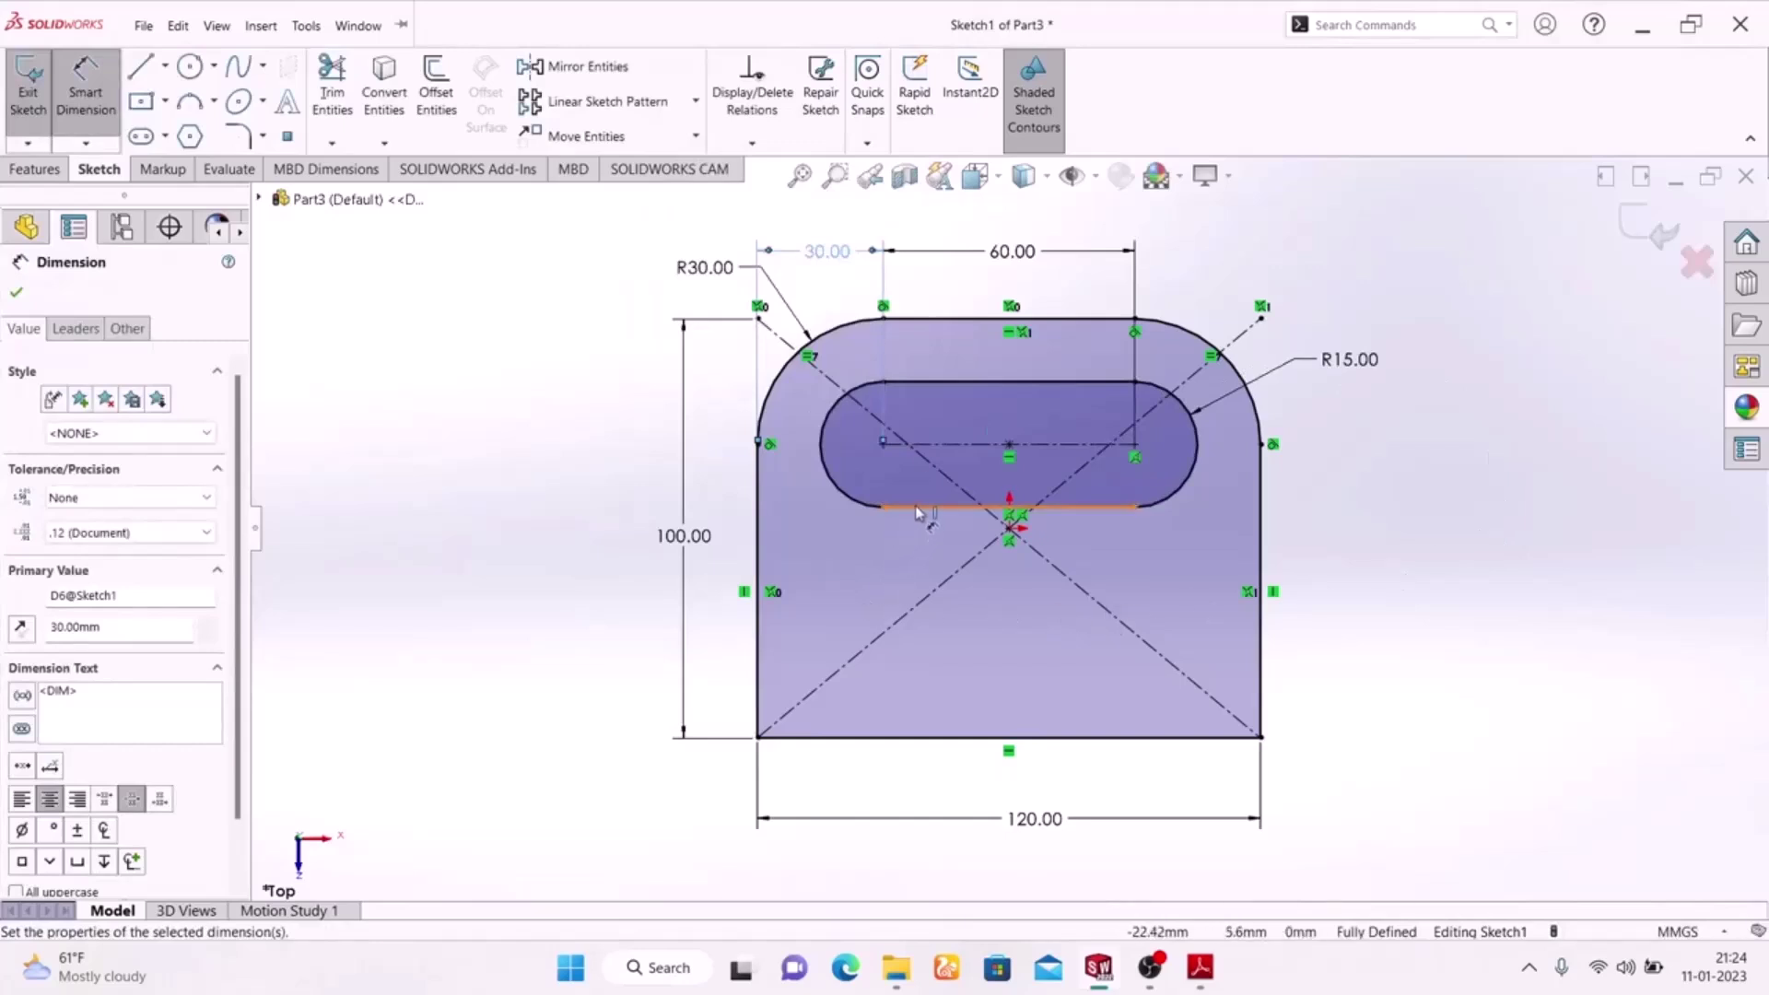
- Try to dimension the vertical distance between the slot's left arc center and the plate's bottom edge
left_click(1198, 975)
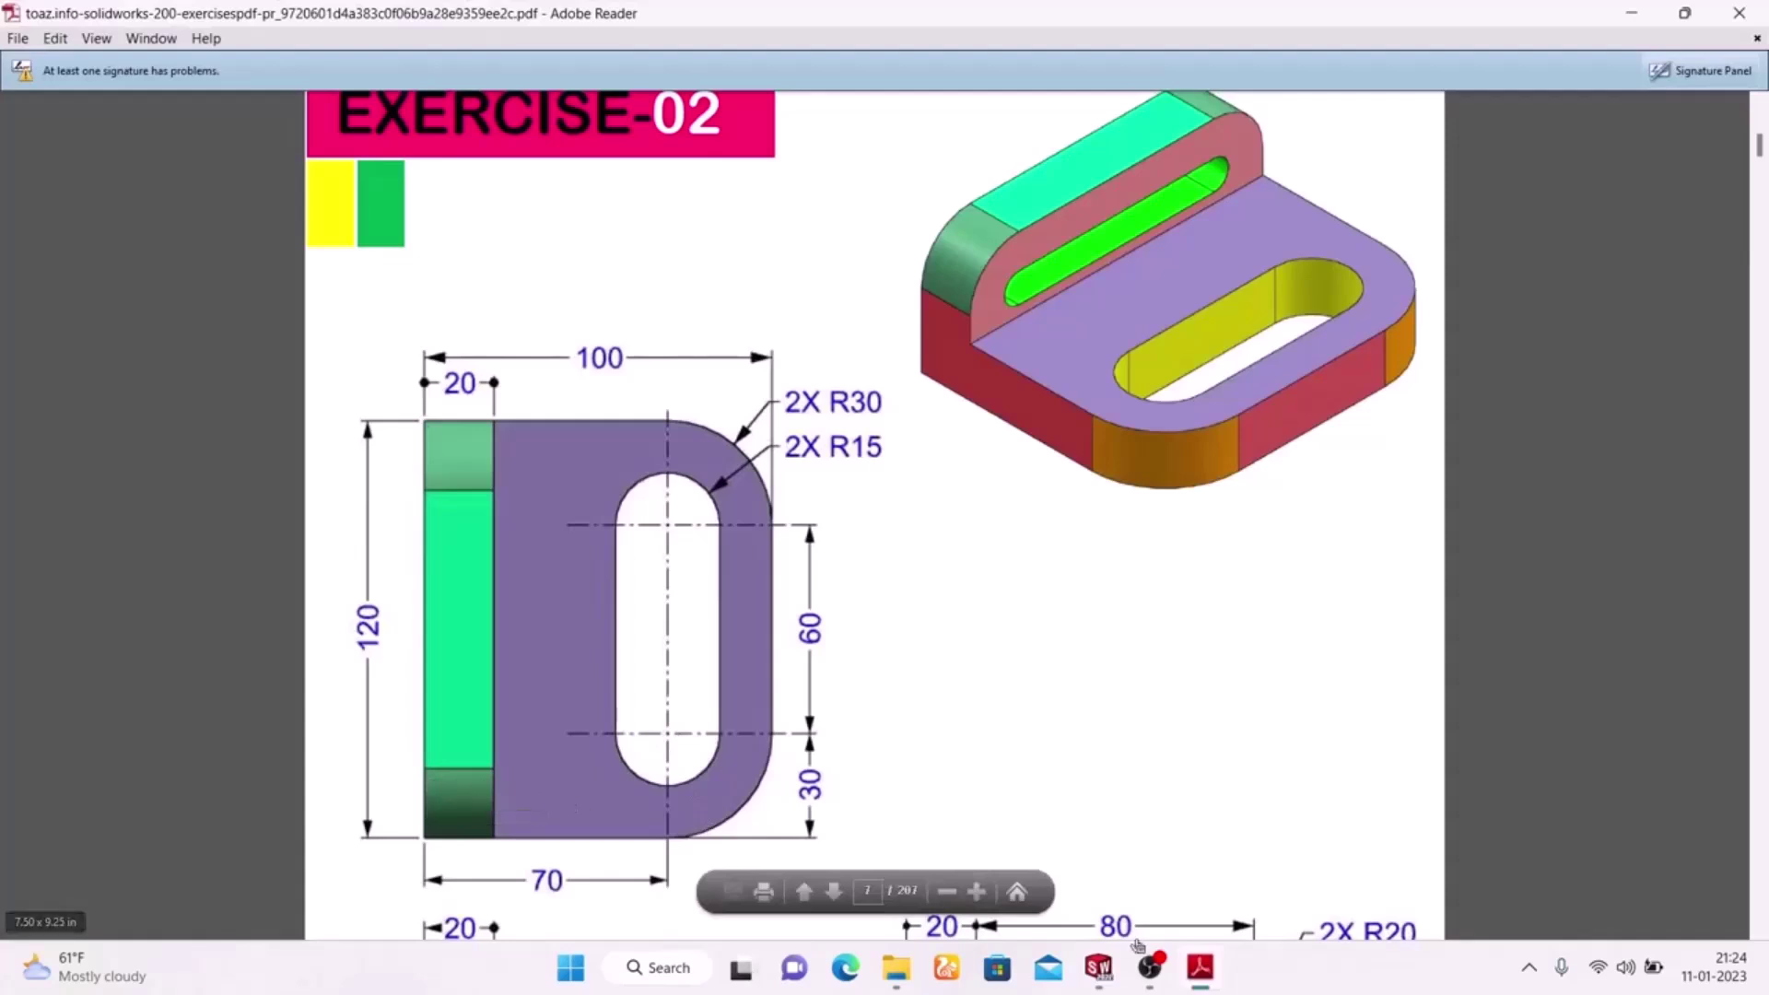
left_click(1198, 969)
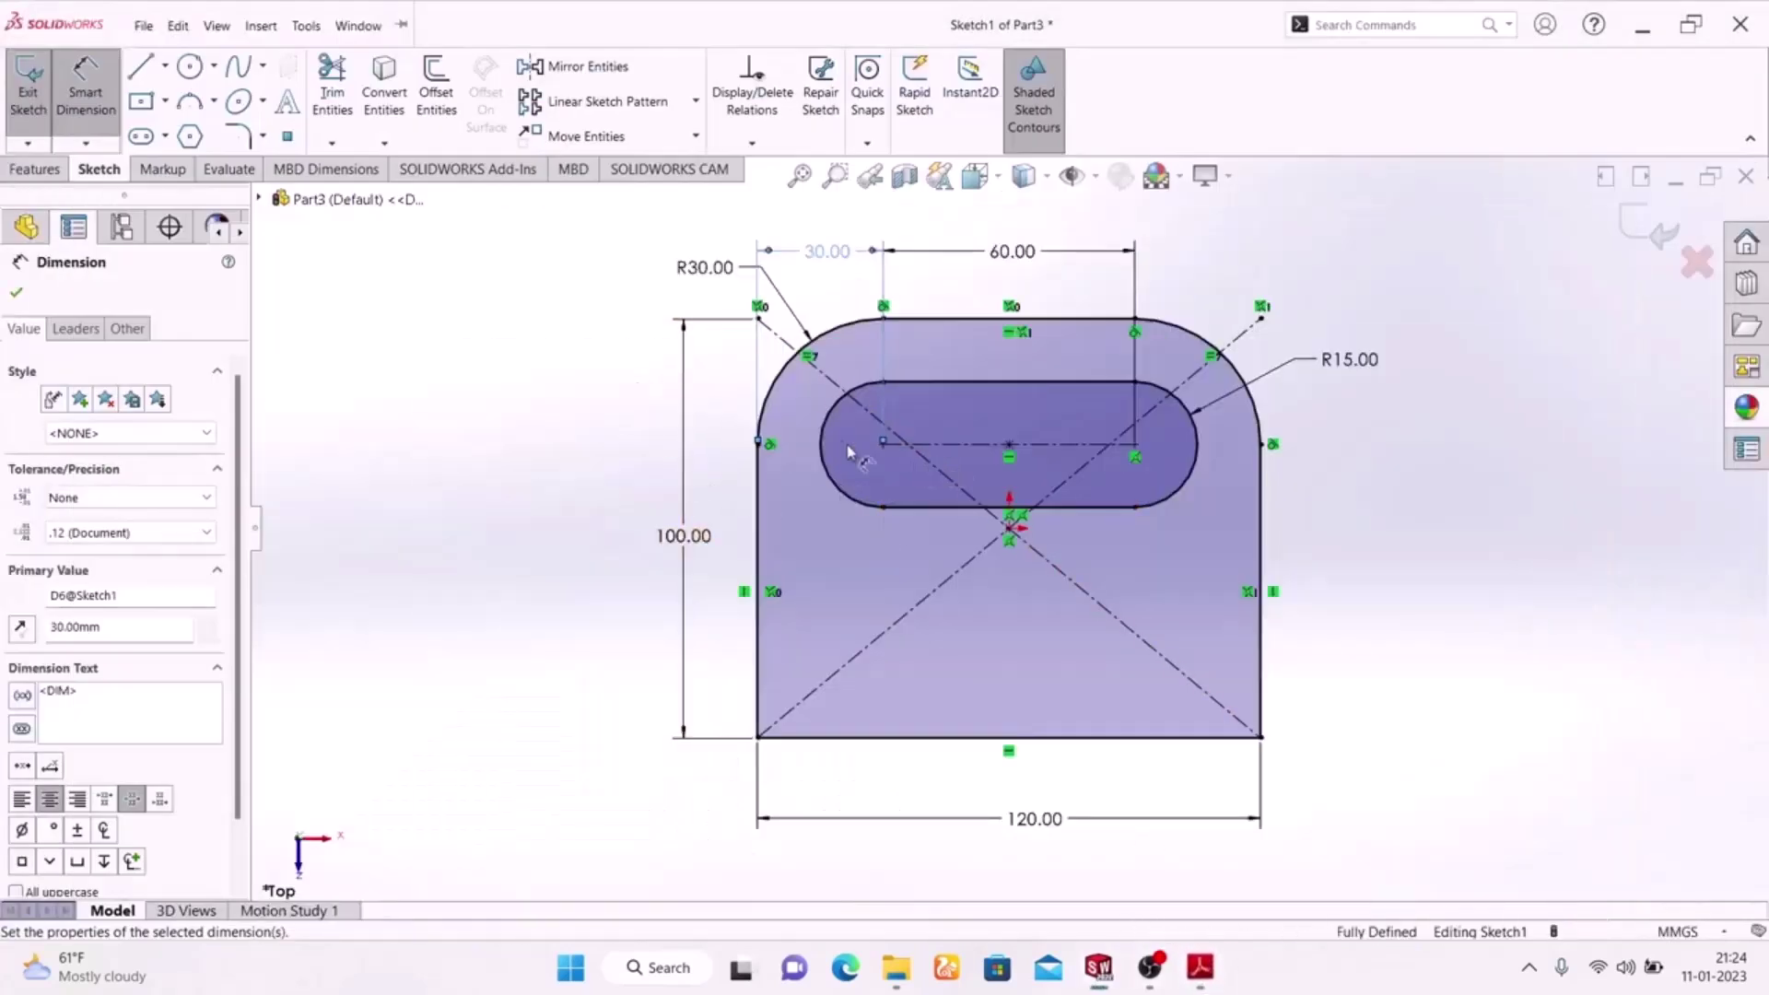
left_click(884, 444)
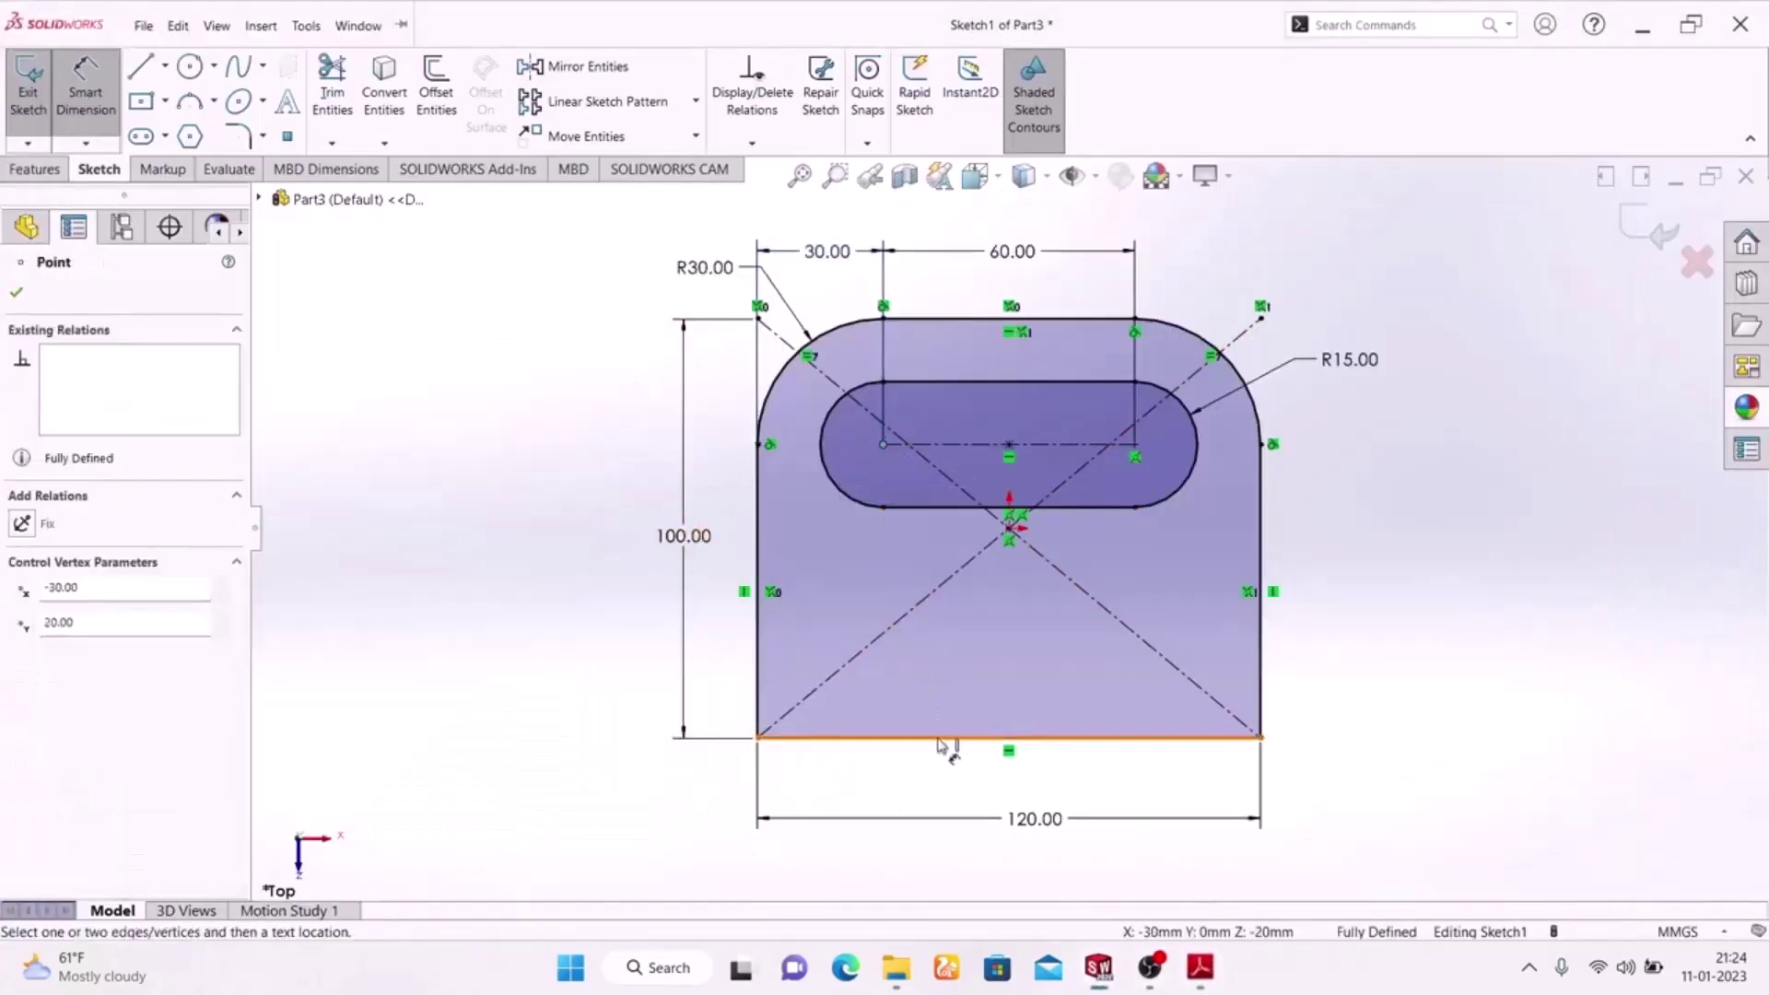
left_click(857, 737)
left_click(592, 616)
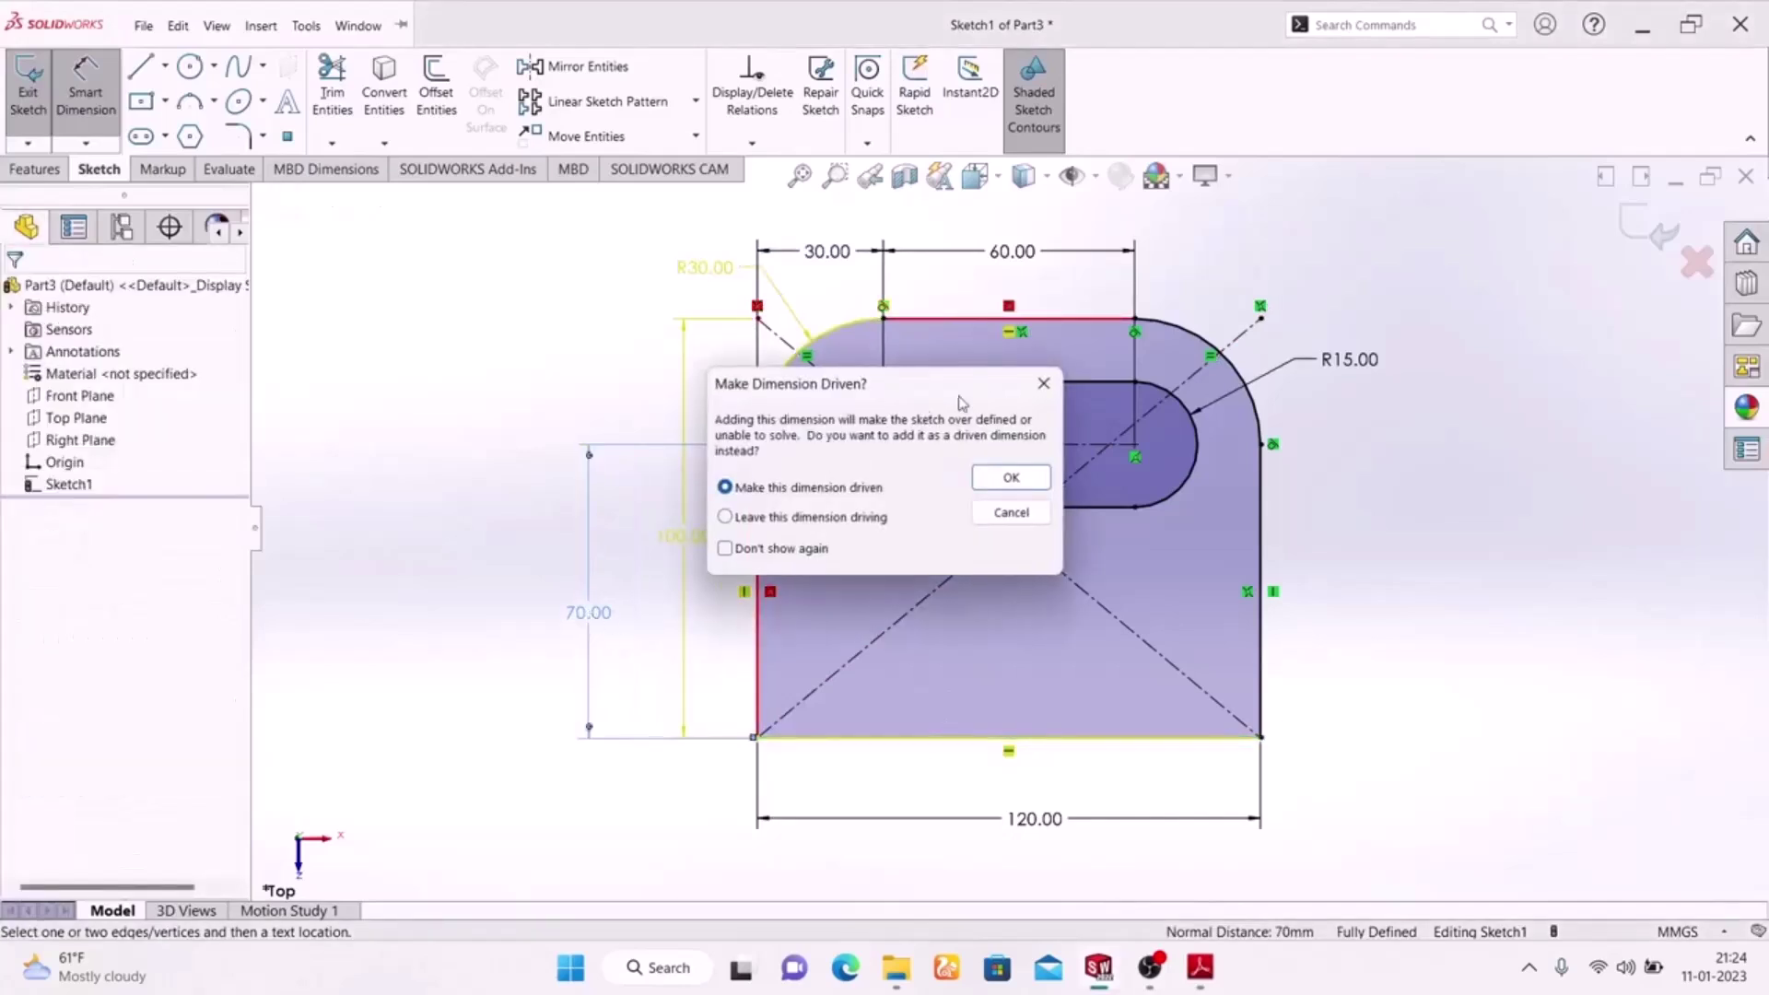
key("Escape")
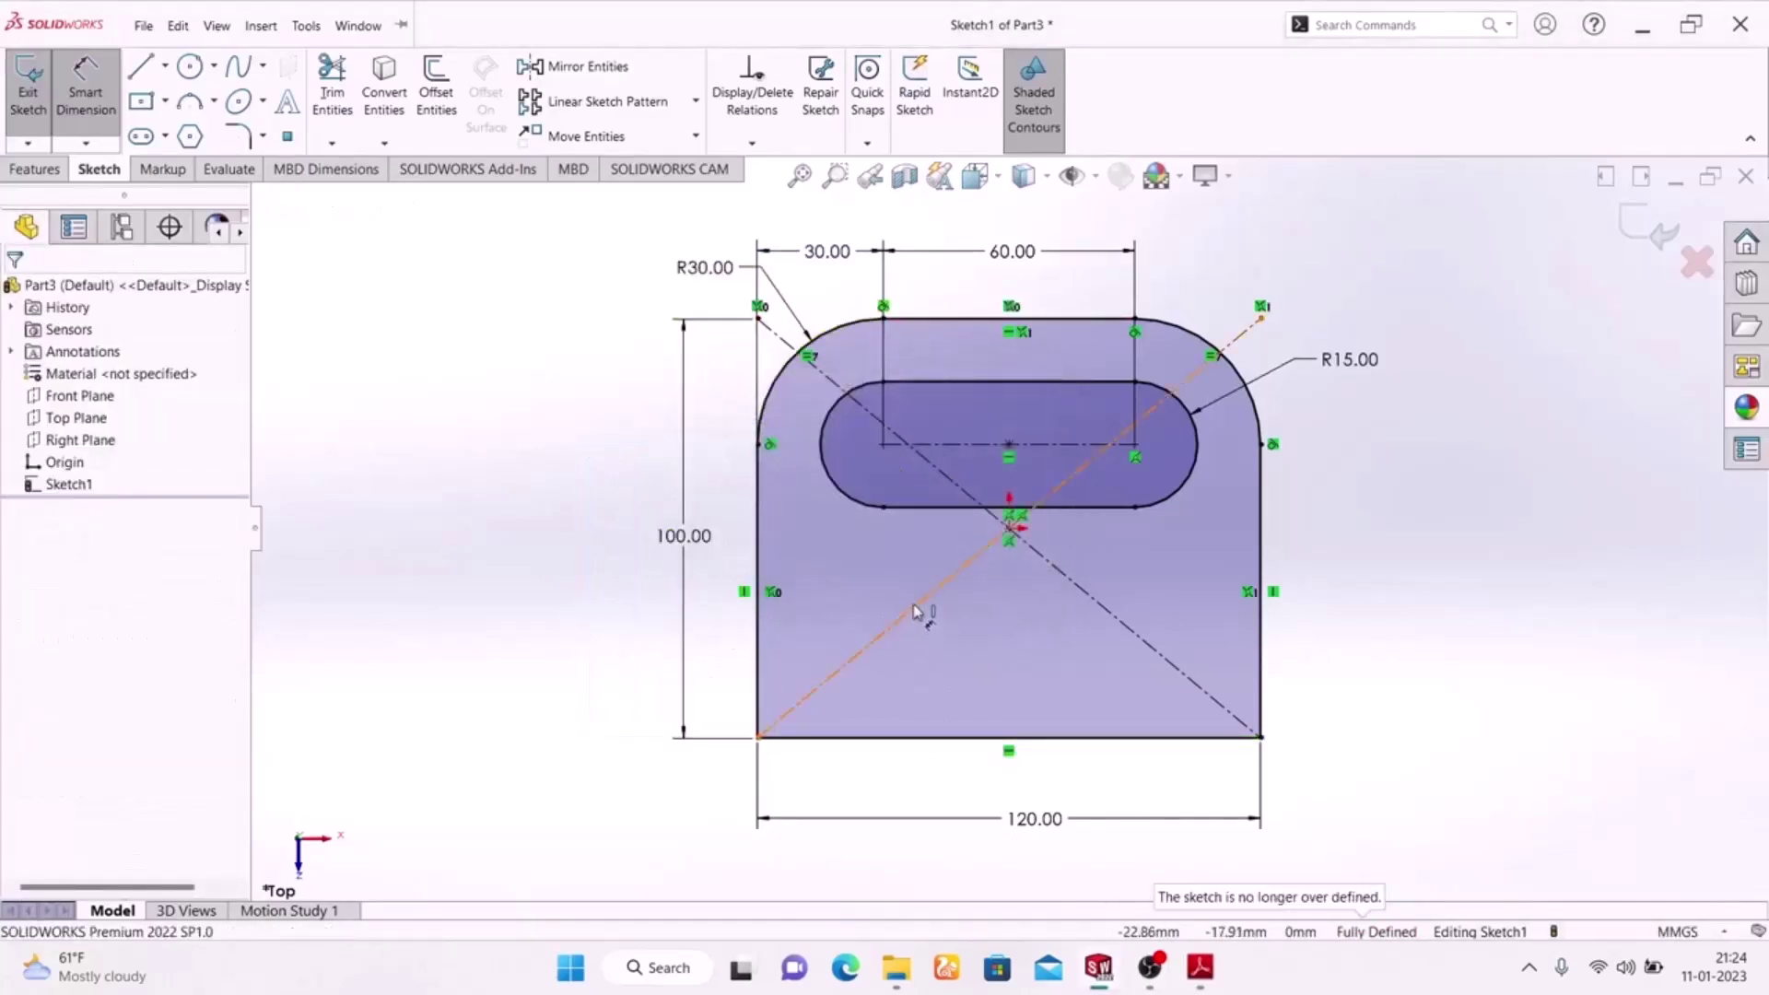
- Delete the sketch relation attached to the slot's right arc center
scroll(1092, 497, "down", 5)
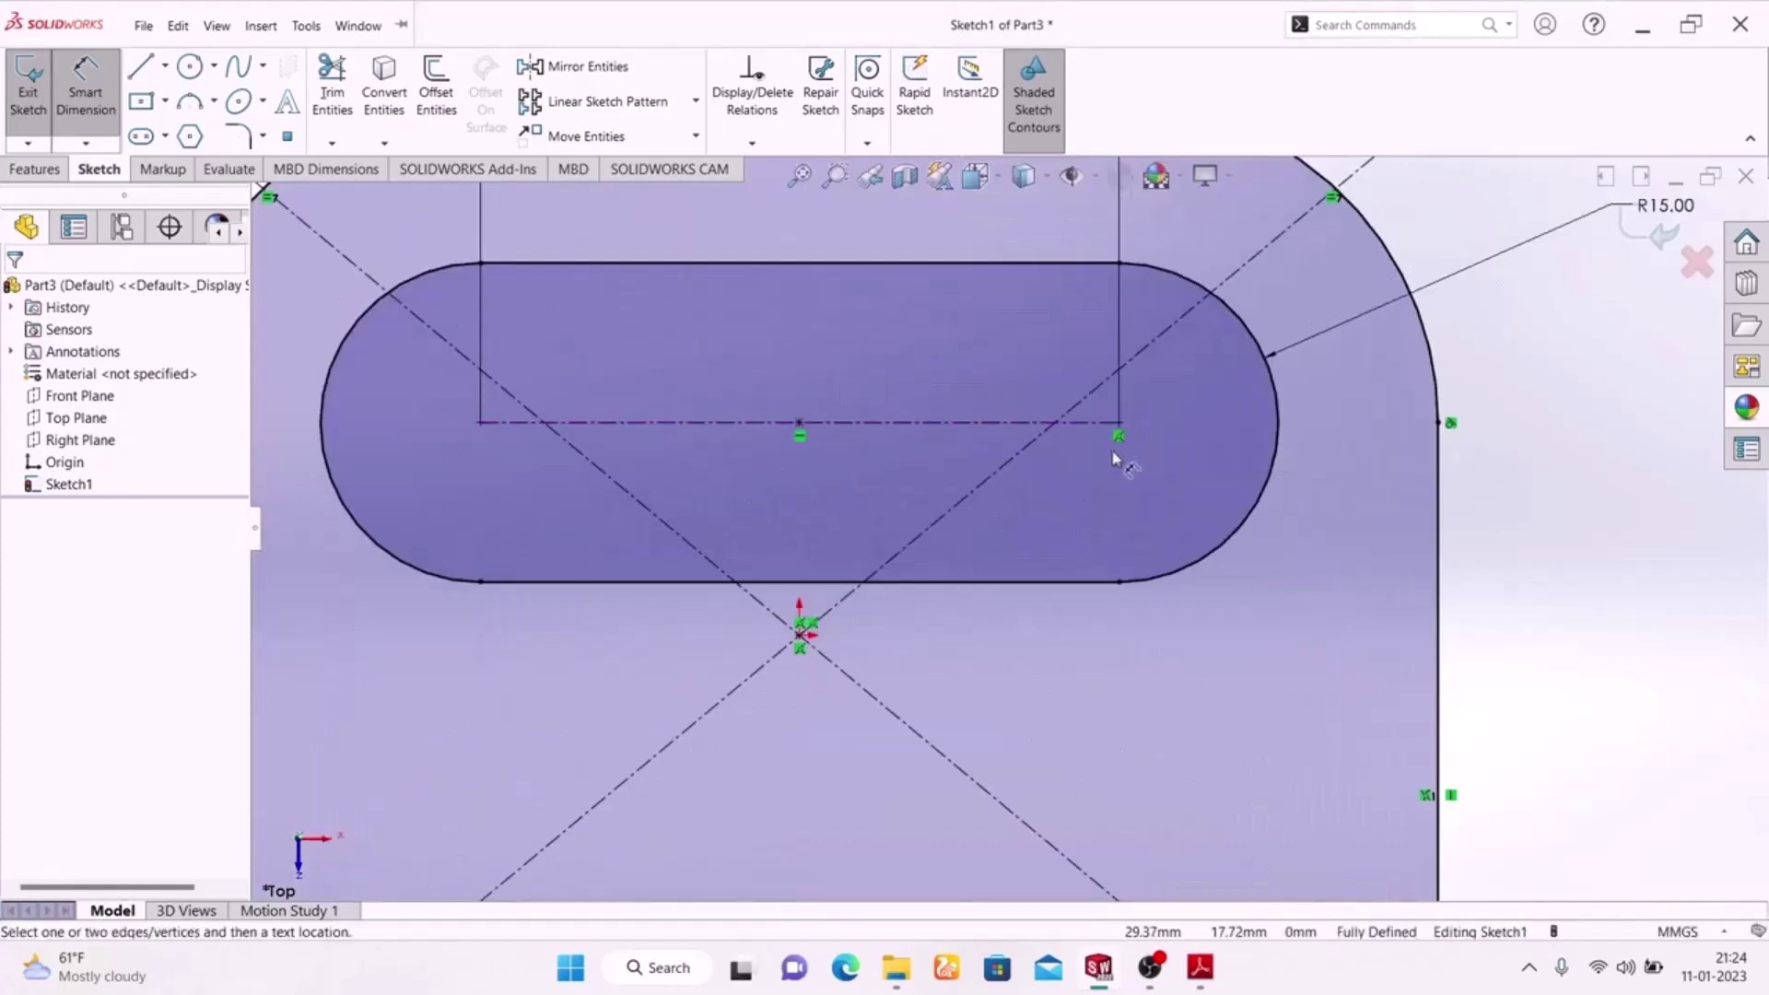
left_click(86, 92)
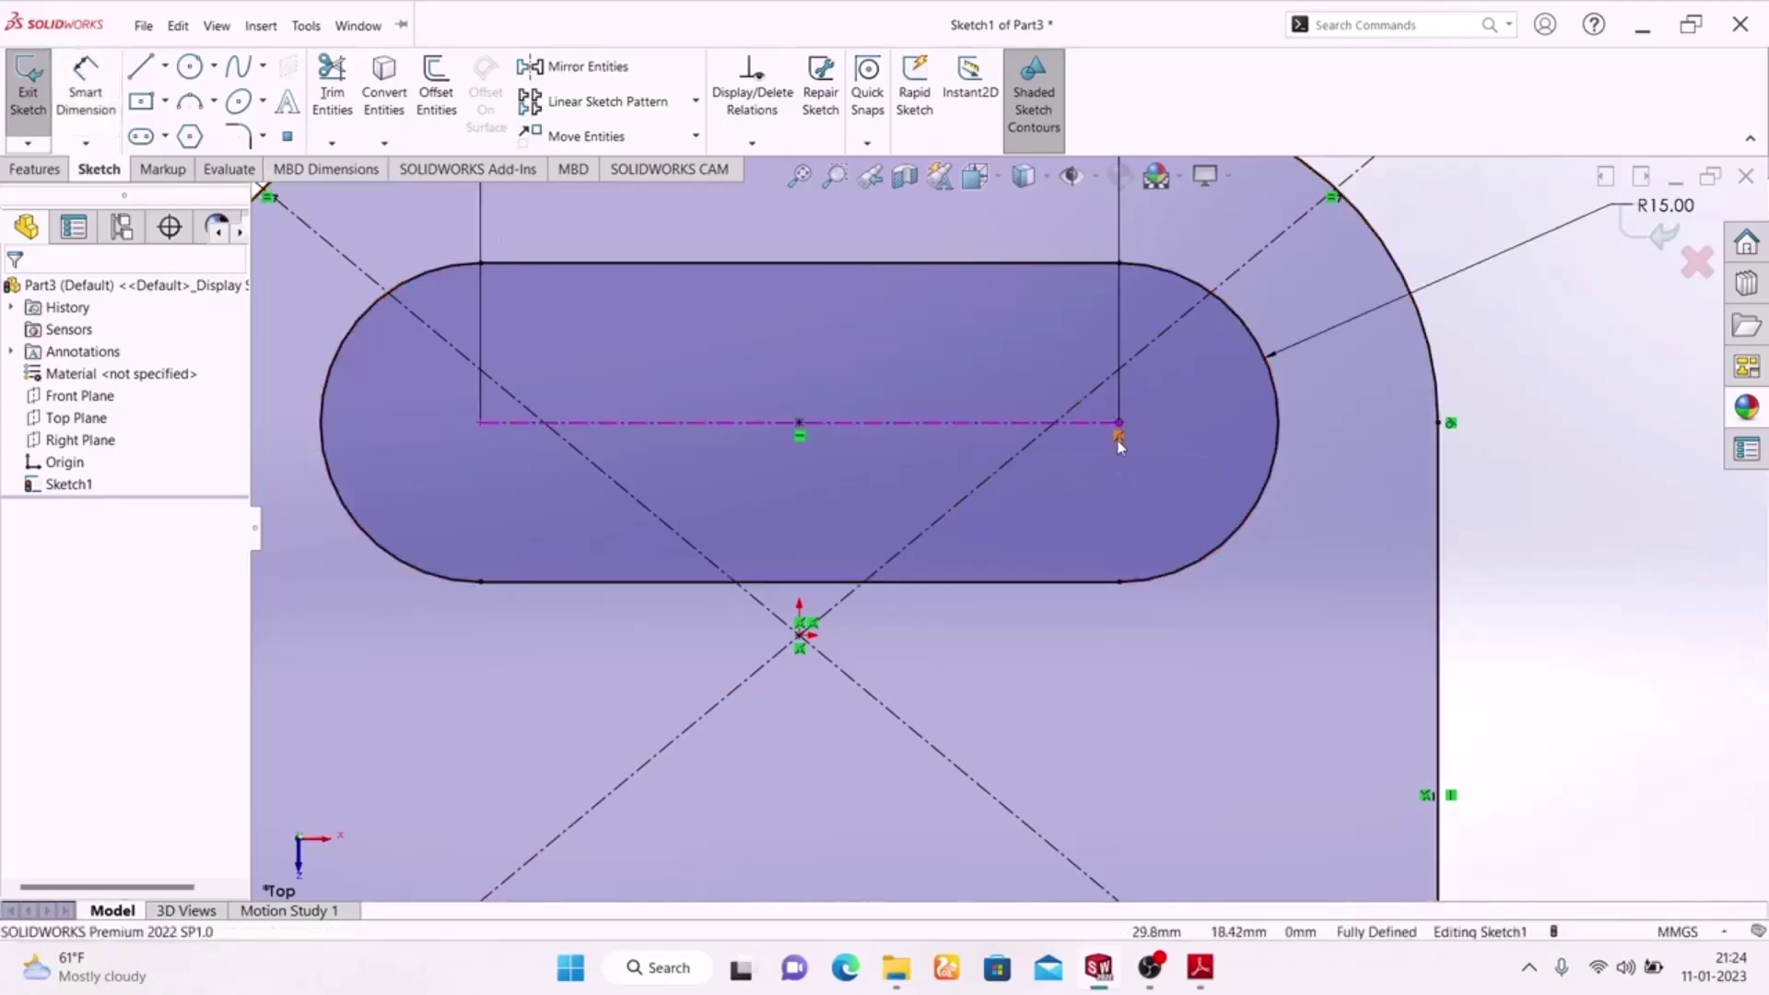
key("f")
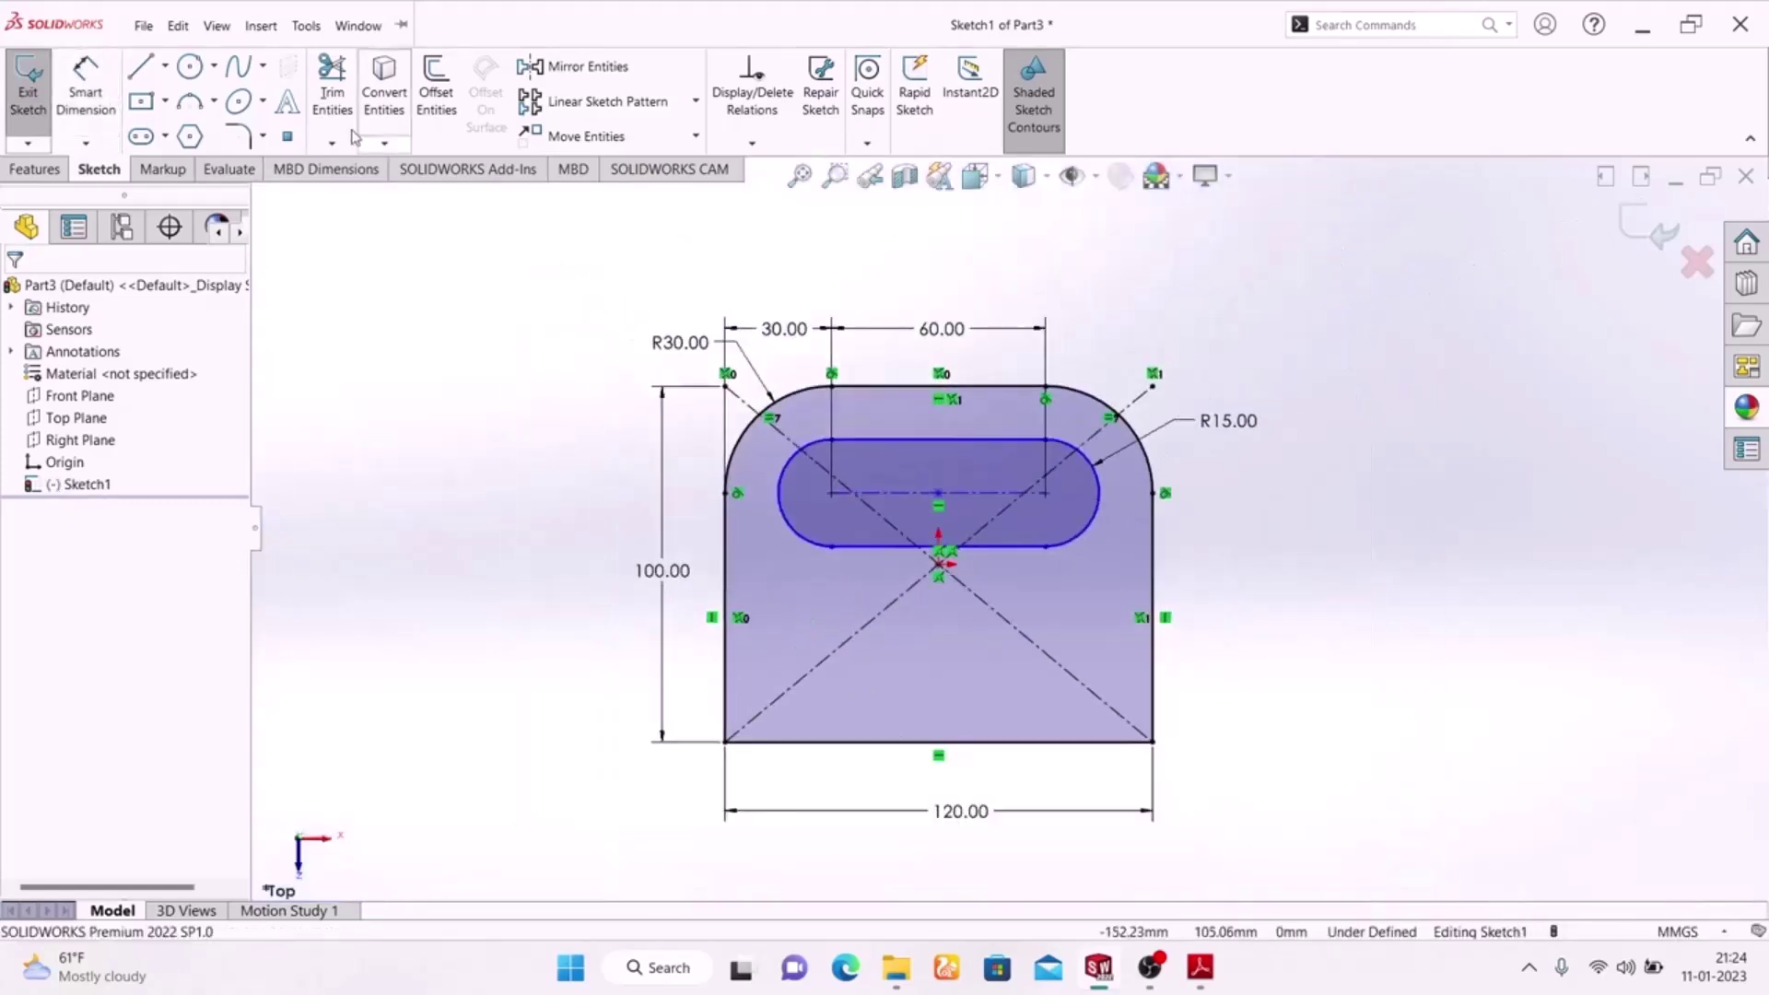
- Dimension the slot centerline 70 mm above the plate's bottom edge and check it against the drawing
left_click(85, 92)
left_click(1004, 546)
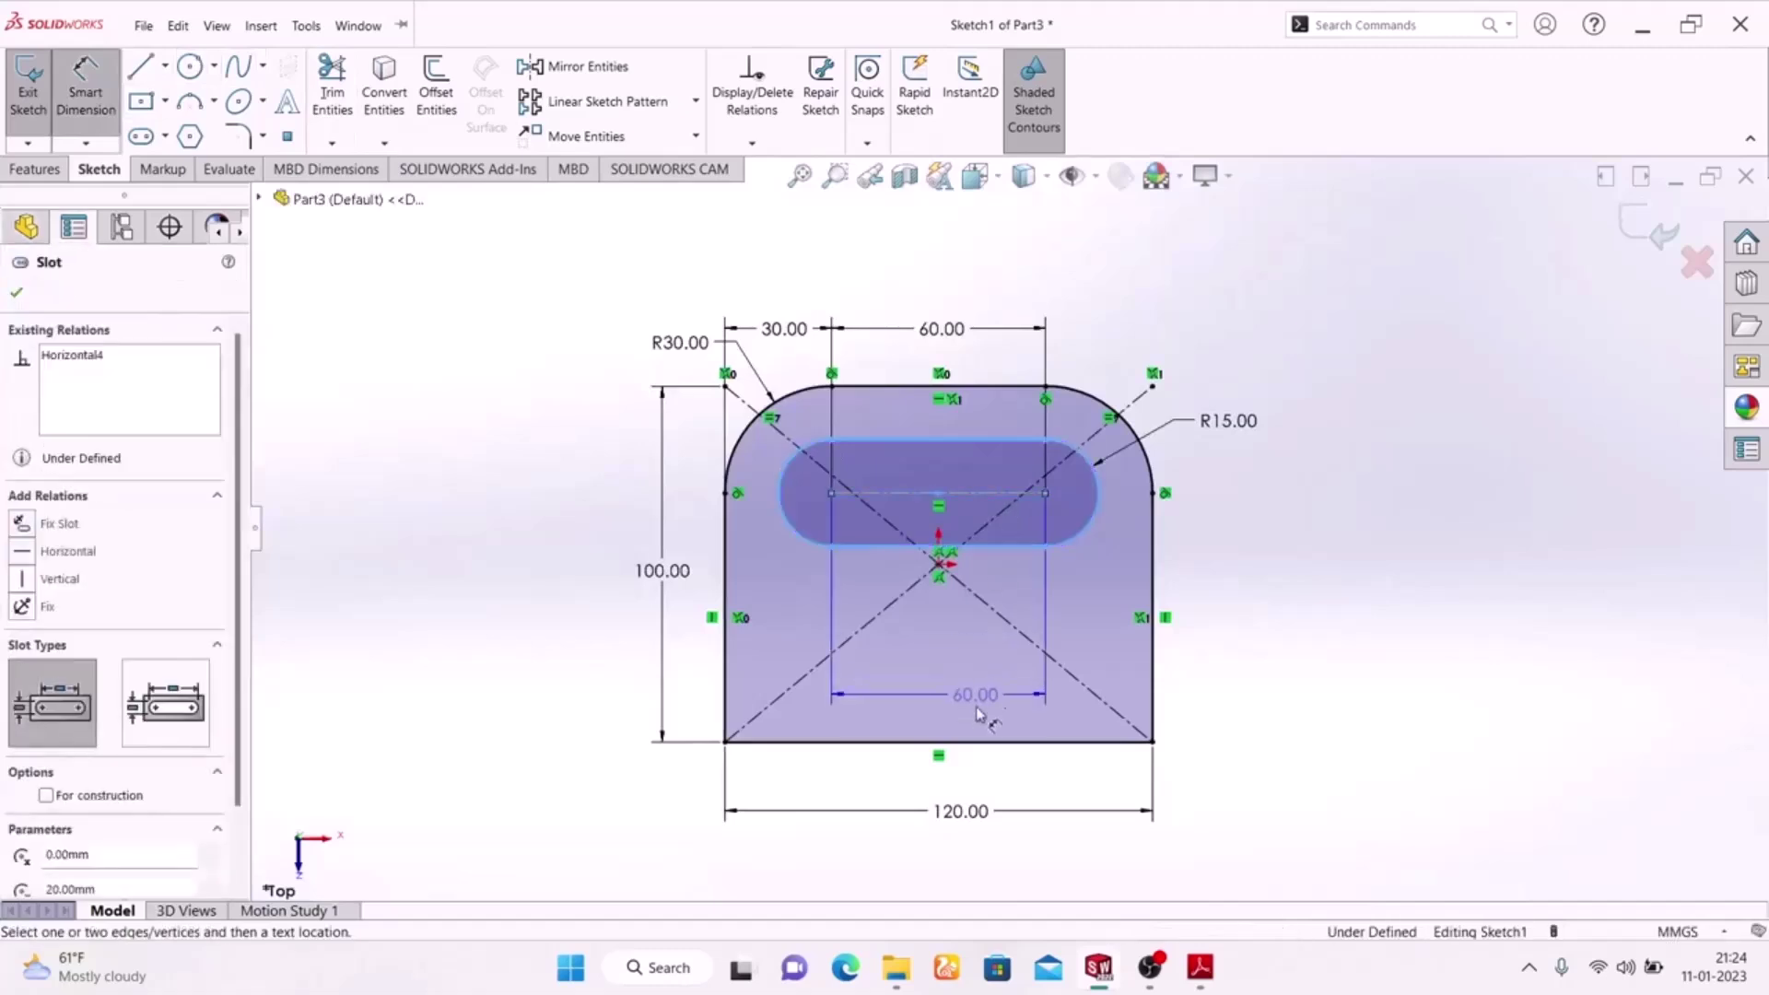
left_click(995, 742)
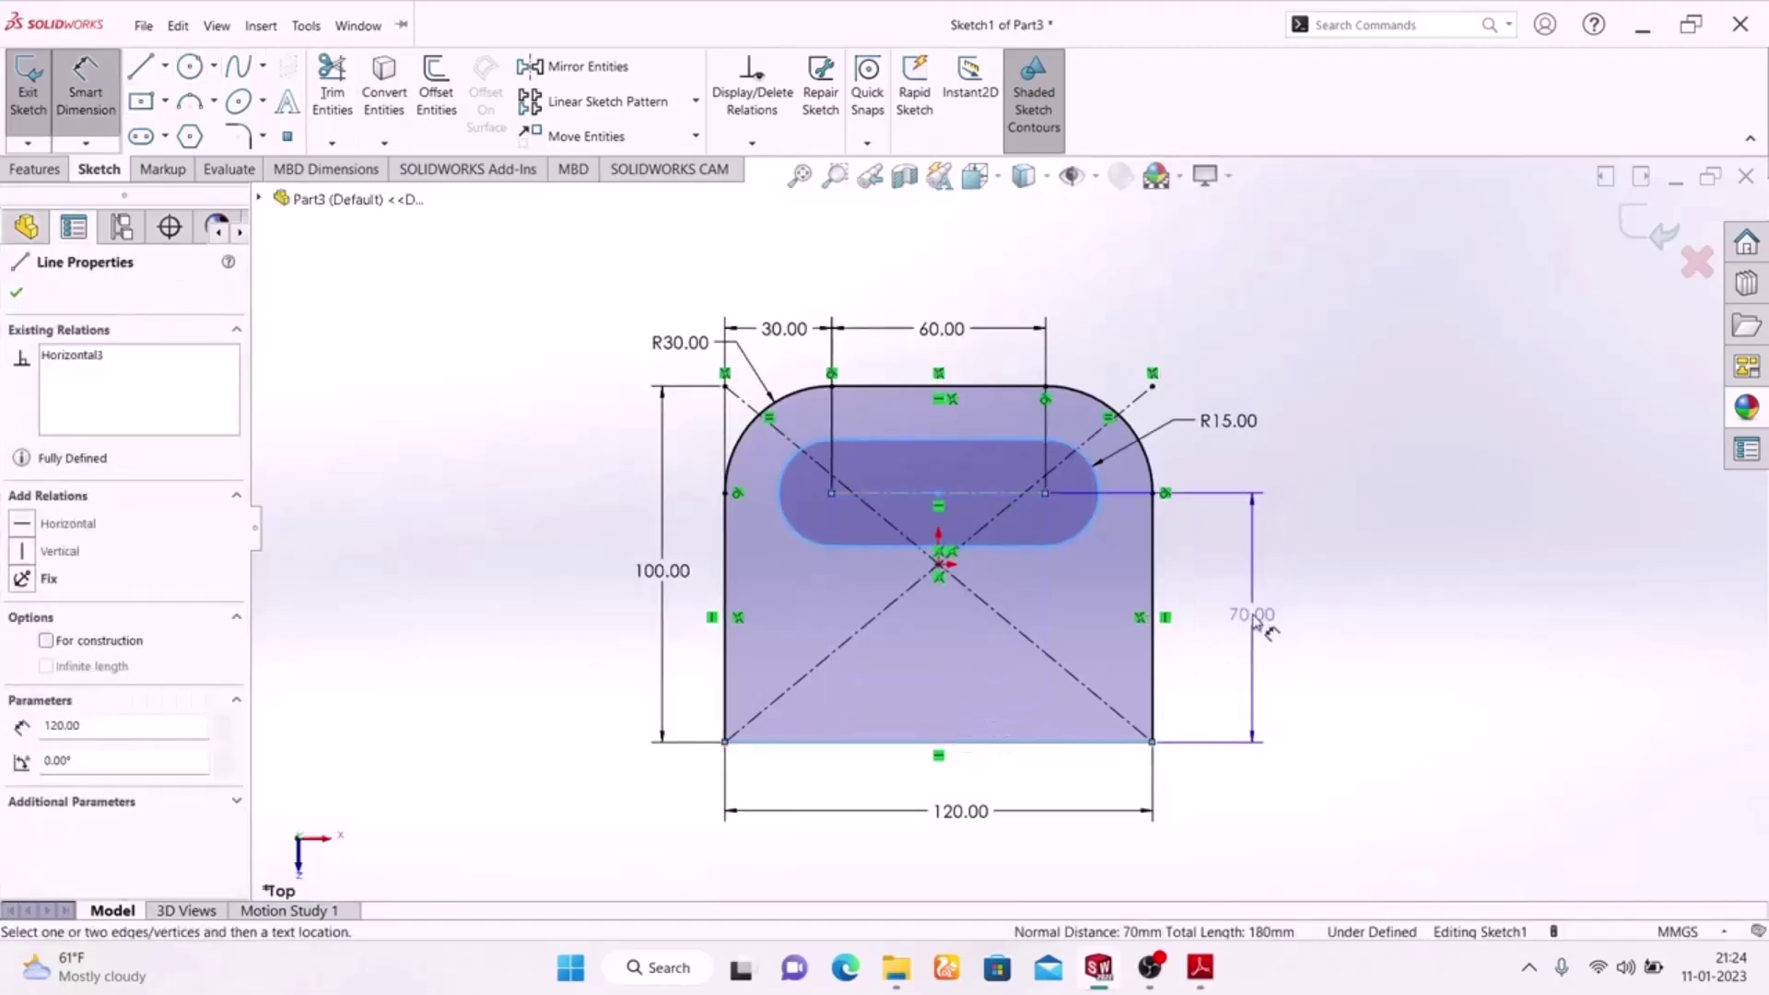
left_click(1234, 618)
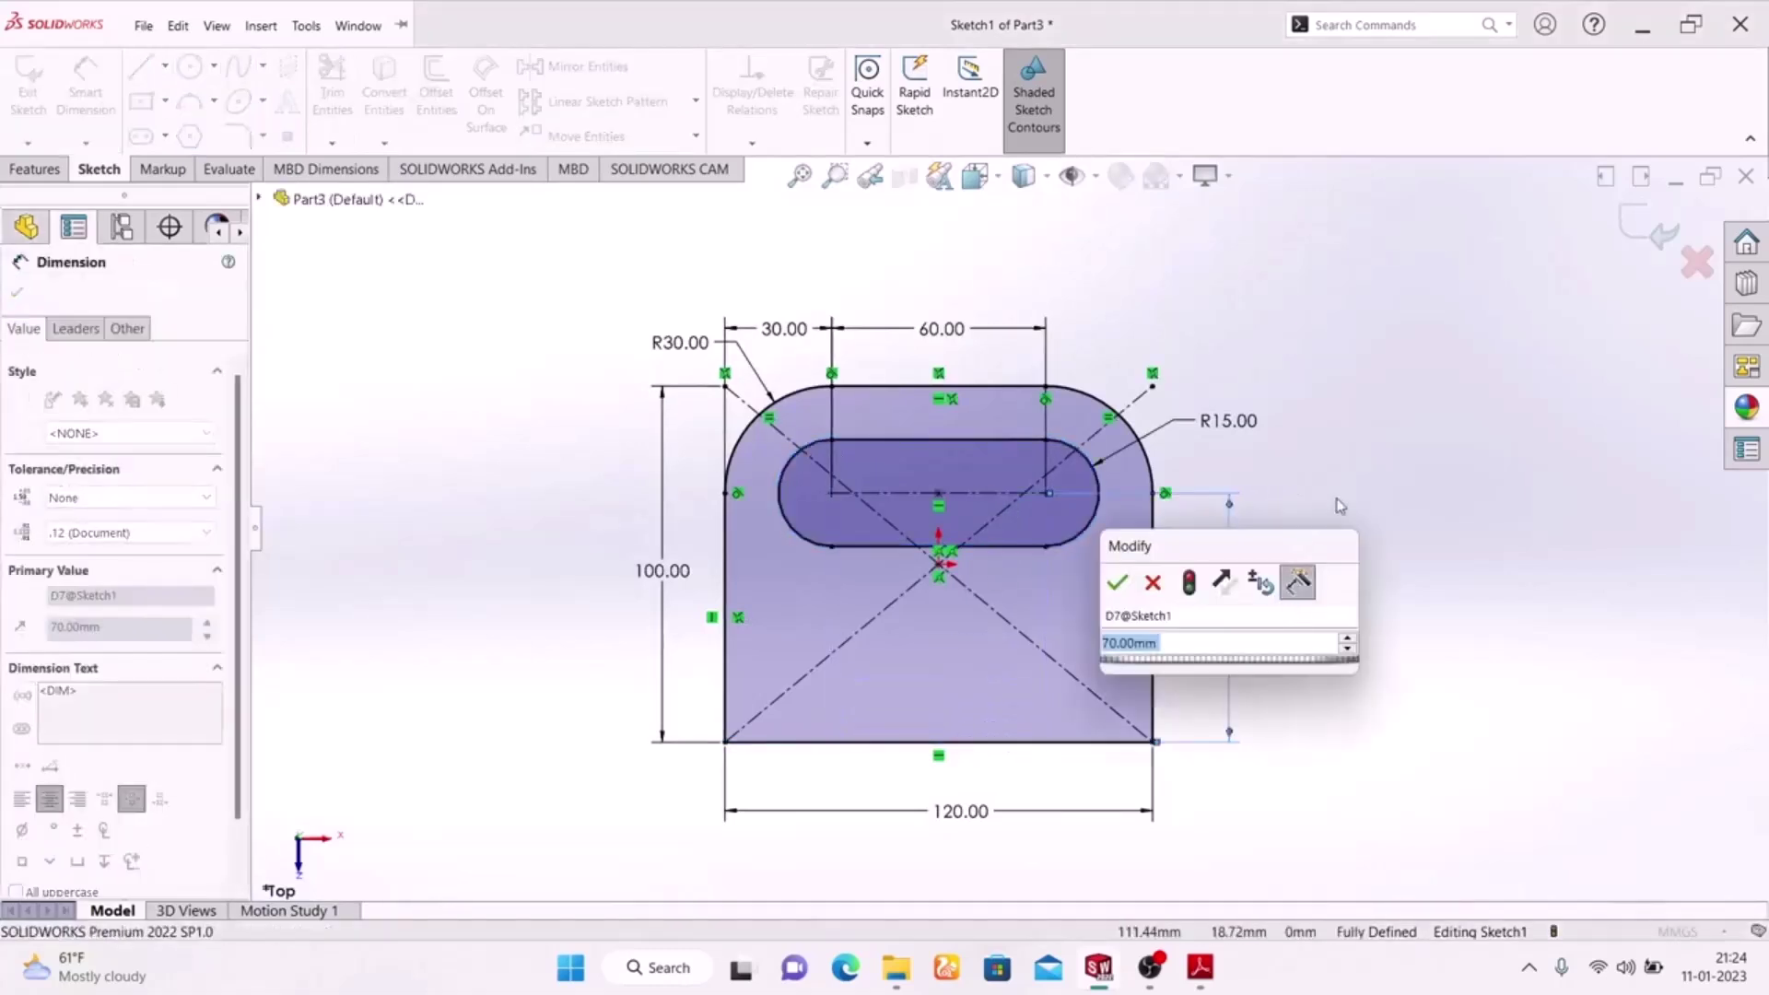
left_click(1117, 583)
key("Escape")
left_click(1199, 968)
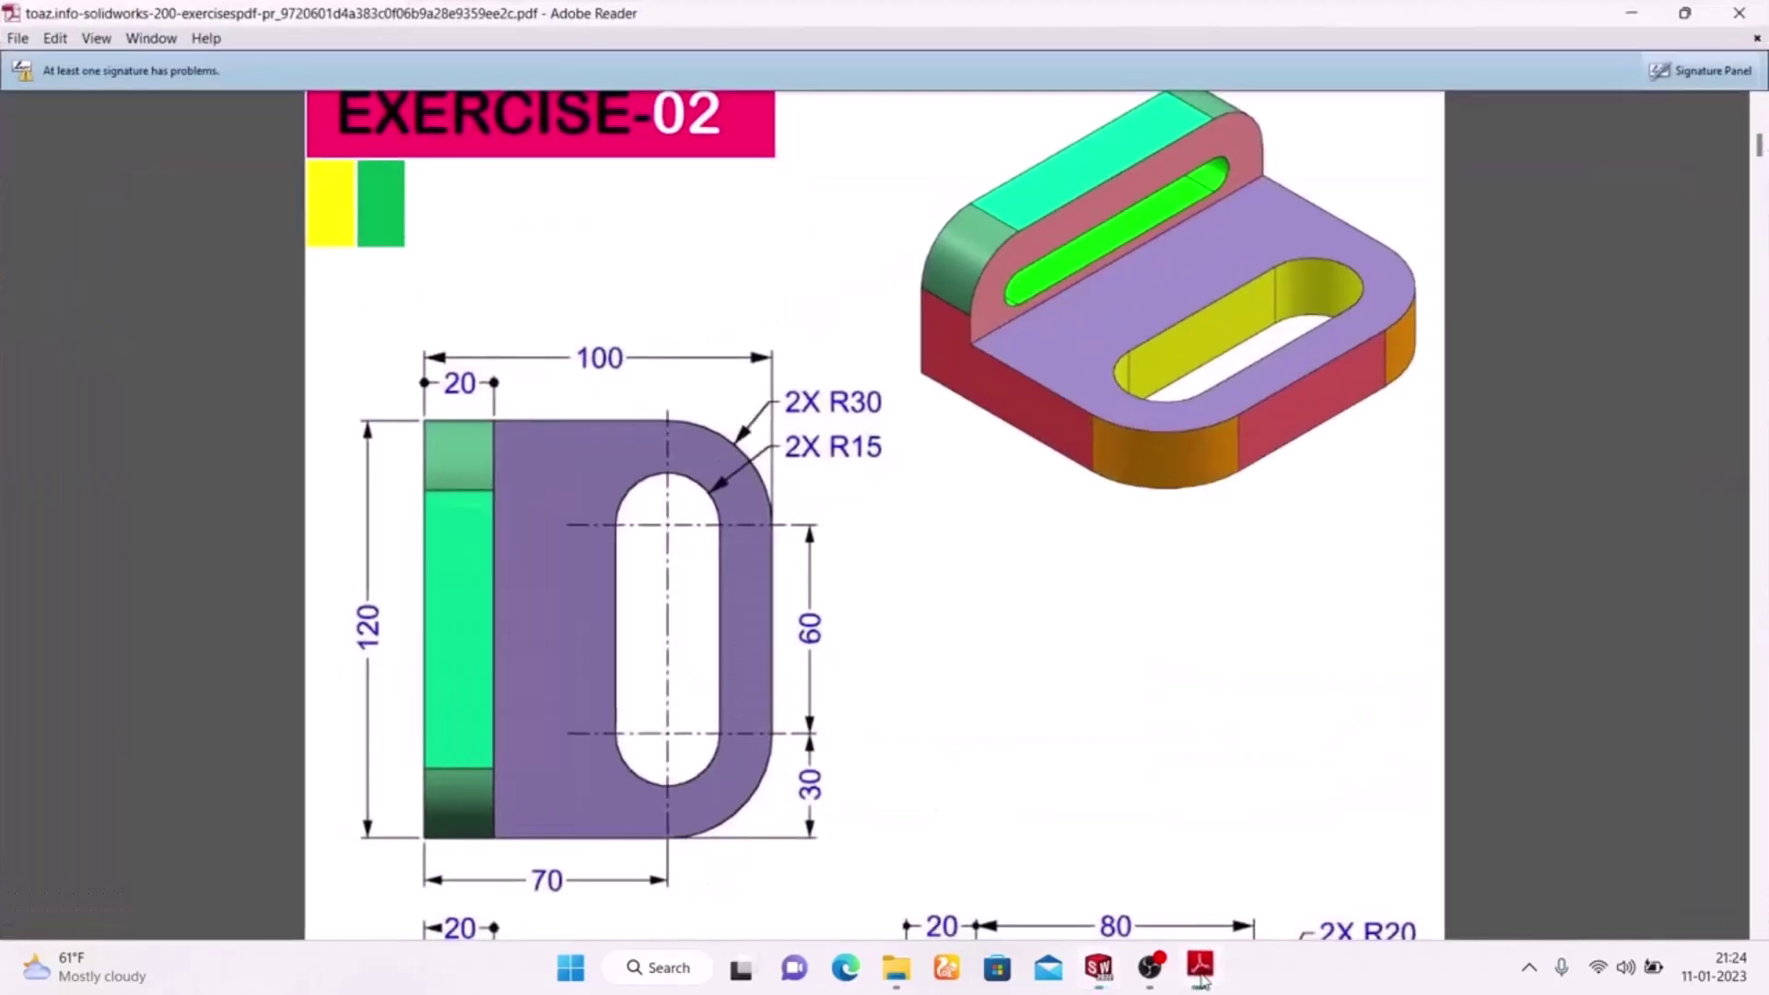
left_click(1201, 978)
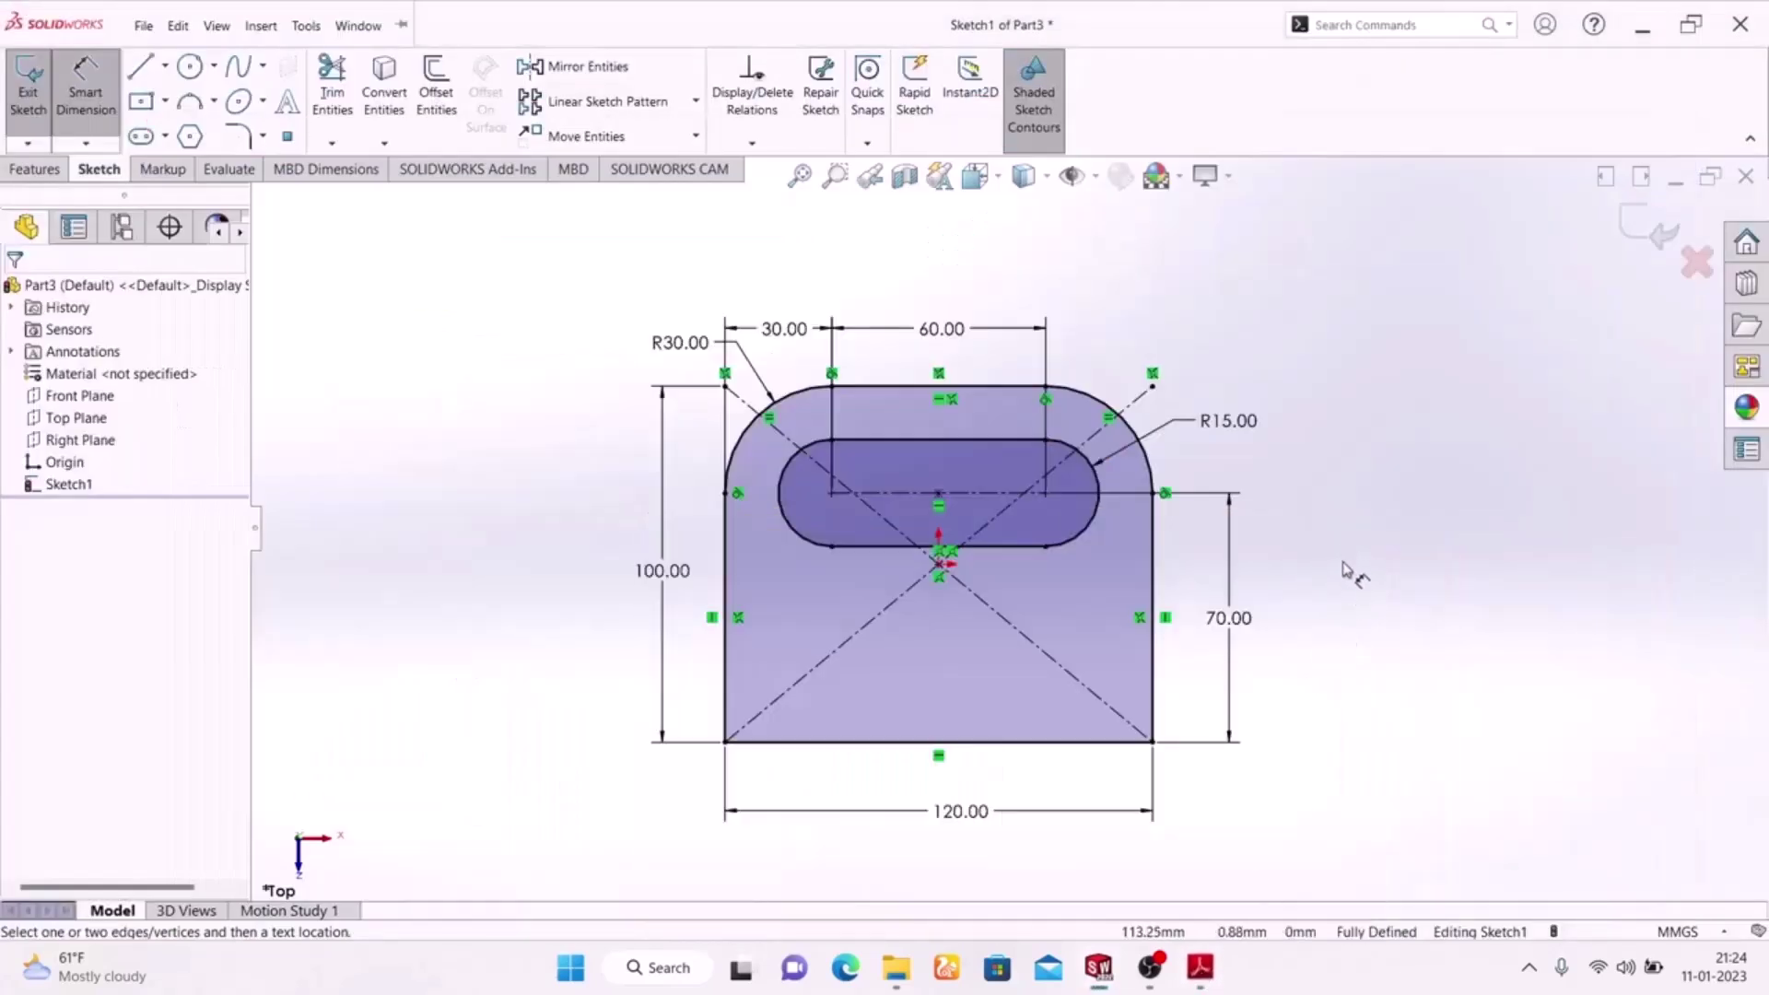
mouse_move(1211, 974)
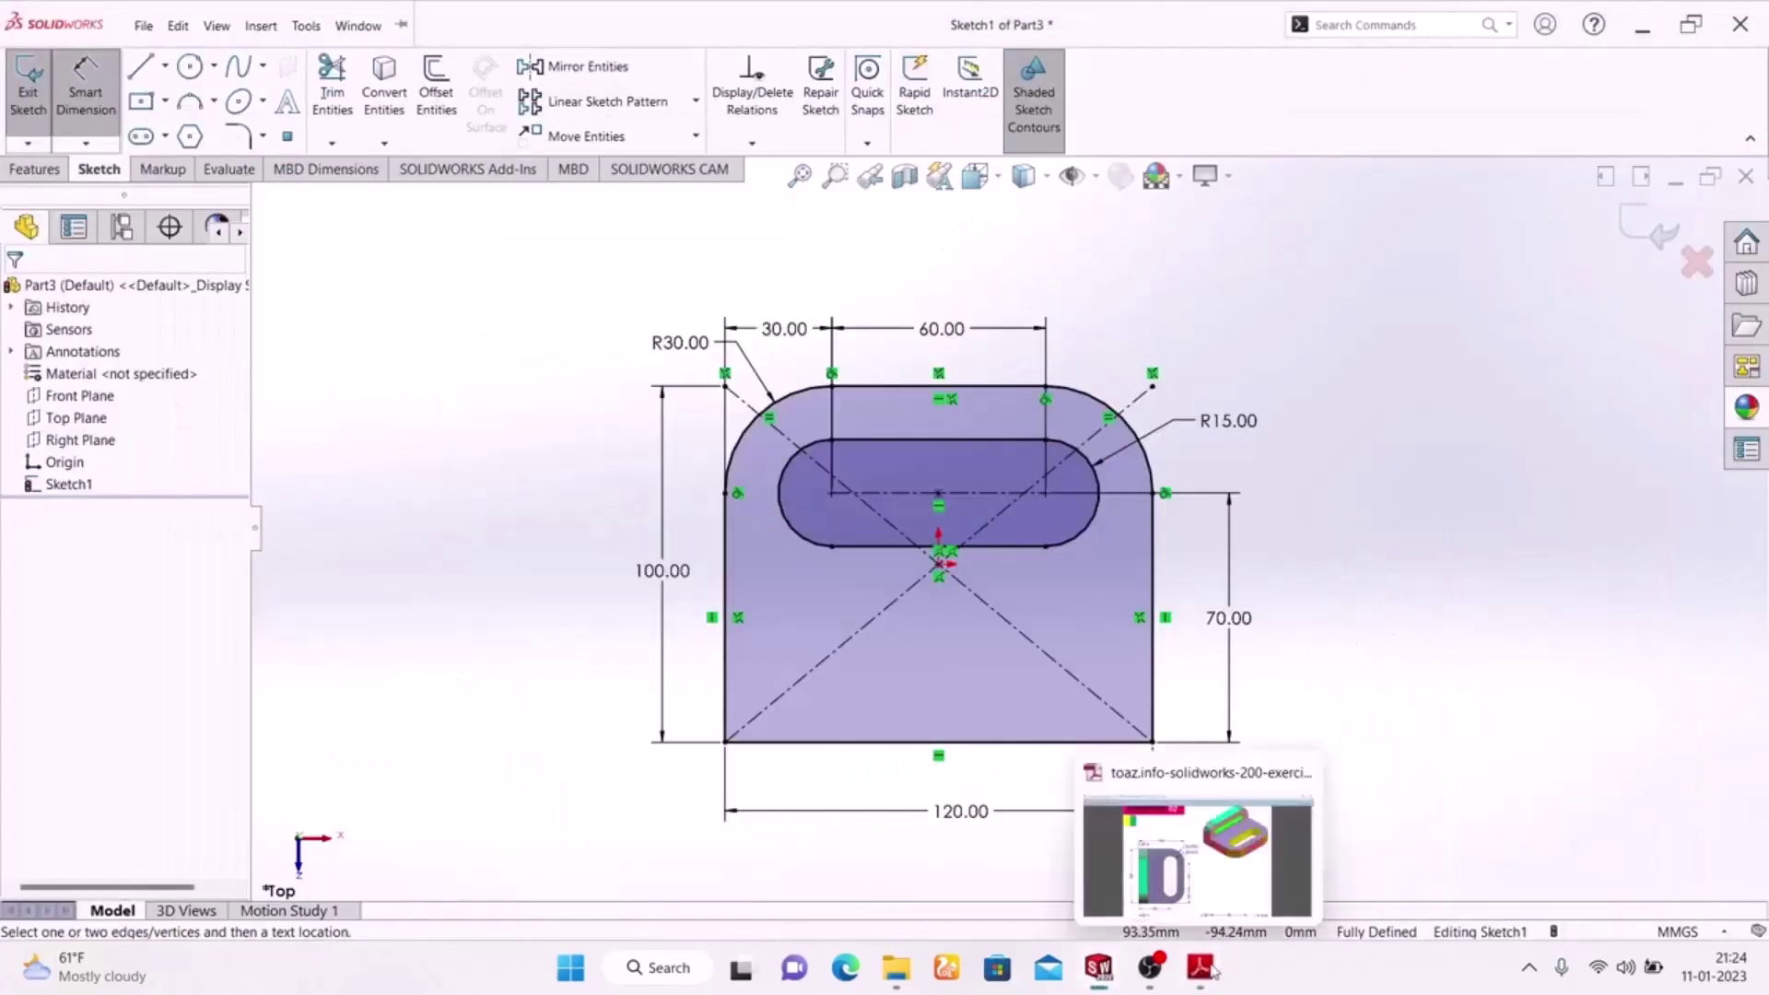
- Exit the base sketch and extrude the slotted plate profile upward to a blind depth of 20 mm
left_click(1651, 229)
mouse_move(1399, 408)
middle_mouse_down()
mouse_move(927, 679)
mouse_move(1377, 726)
mouse_move(1350, 714)
middle_mouse_up()
key("space")
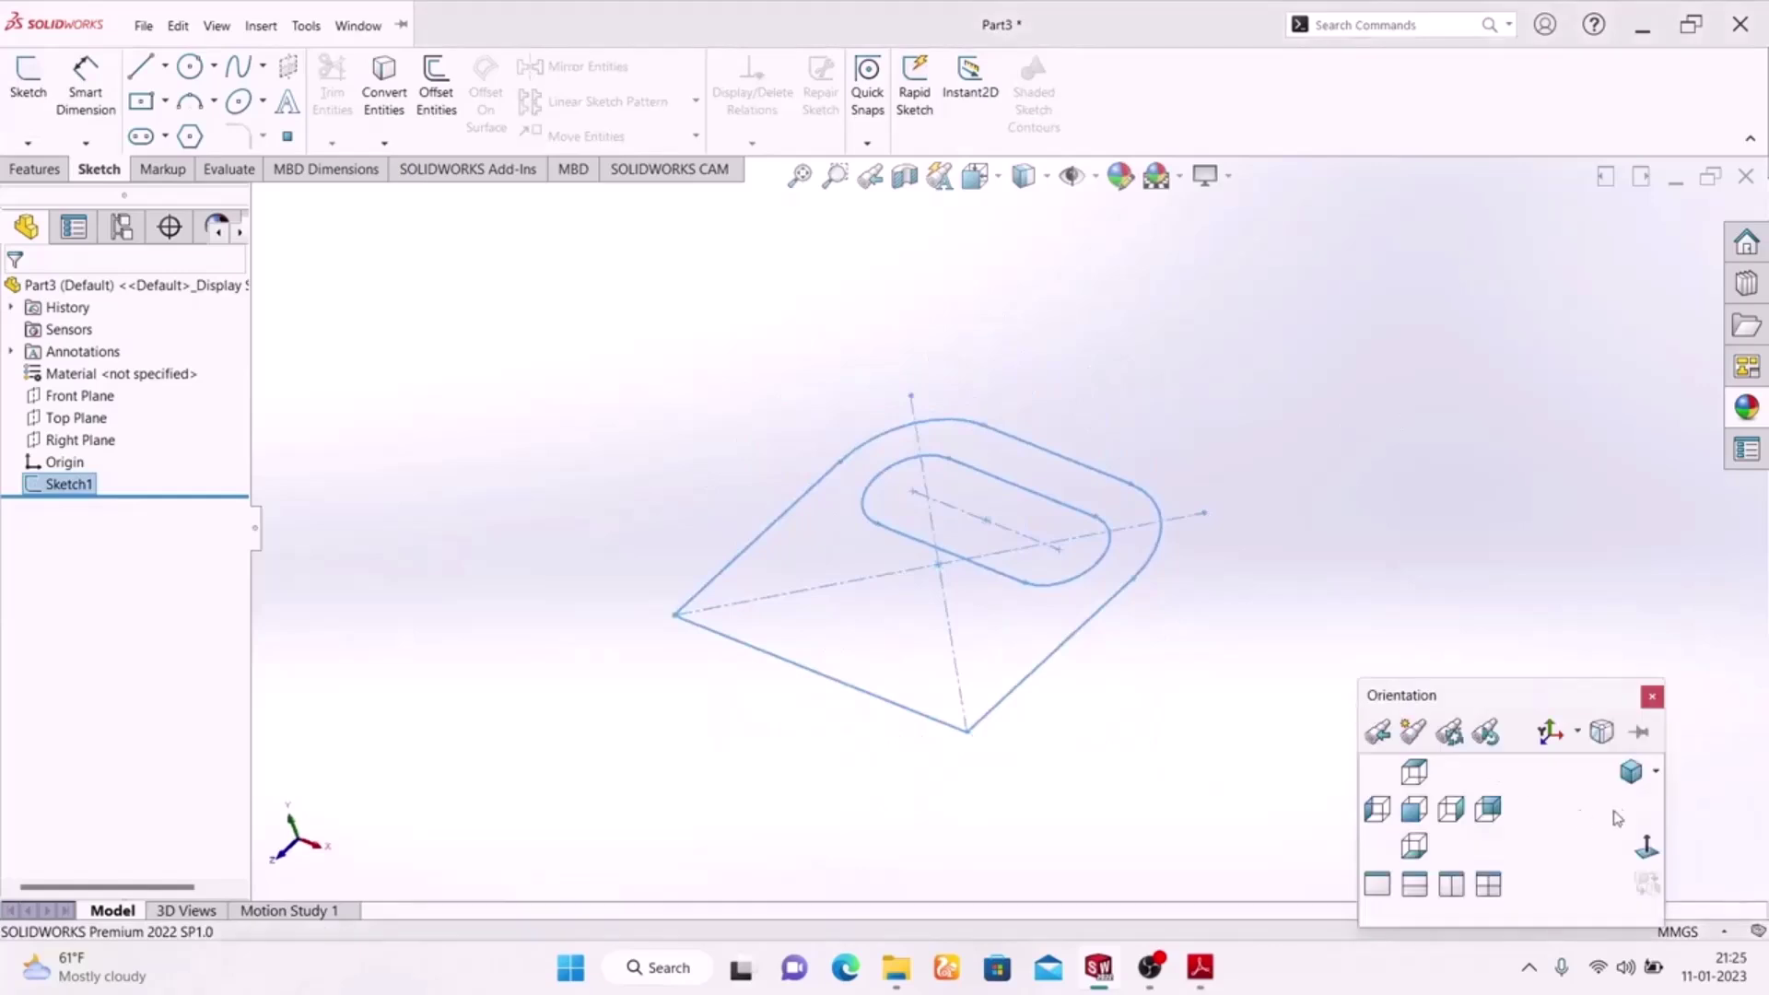
left_click(1628, 774)
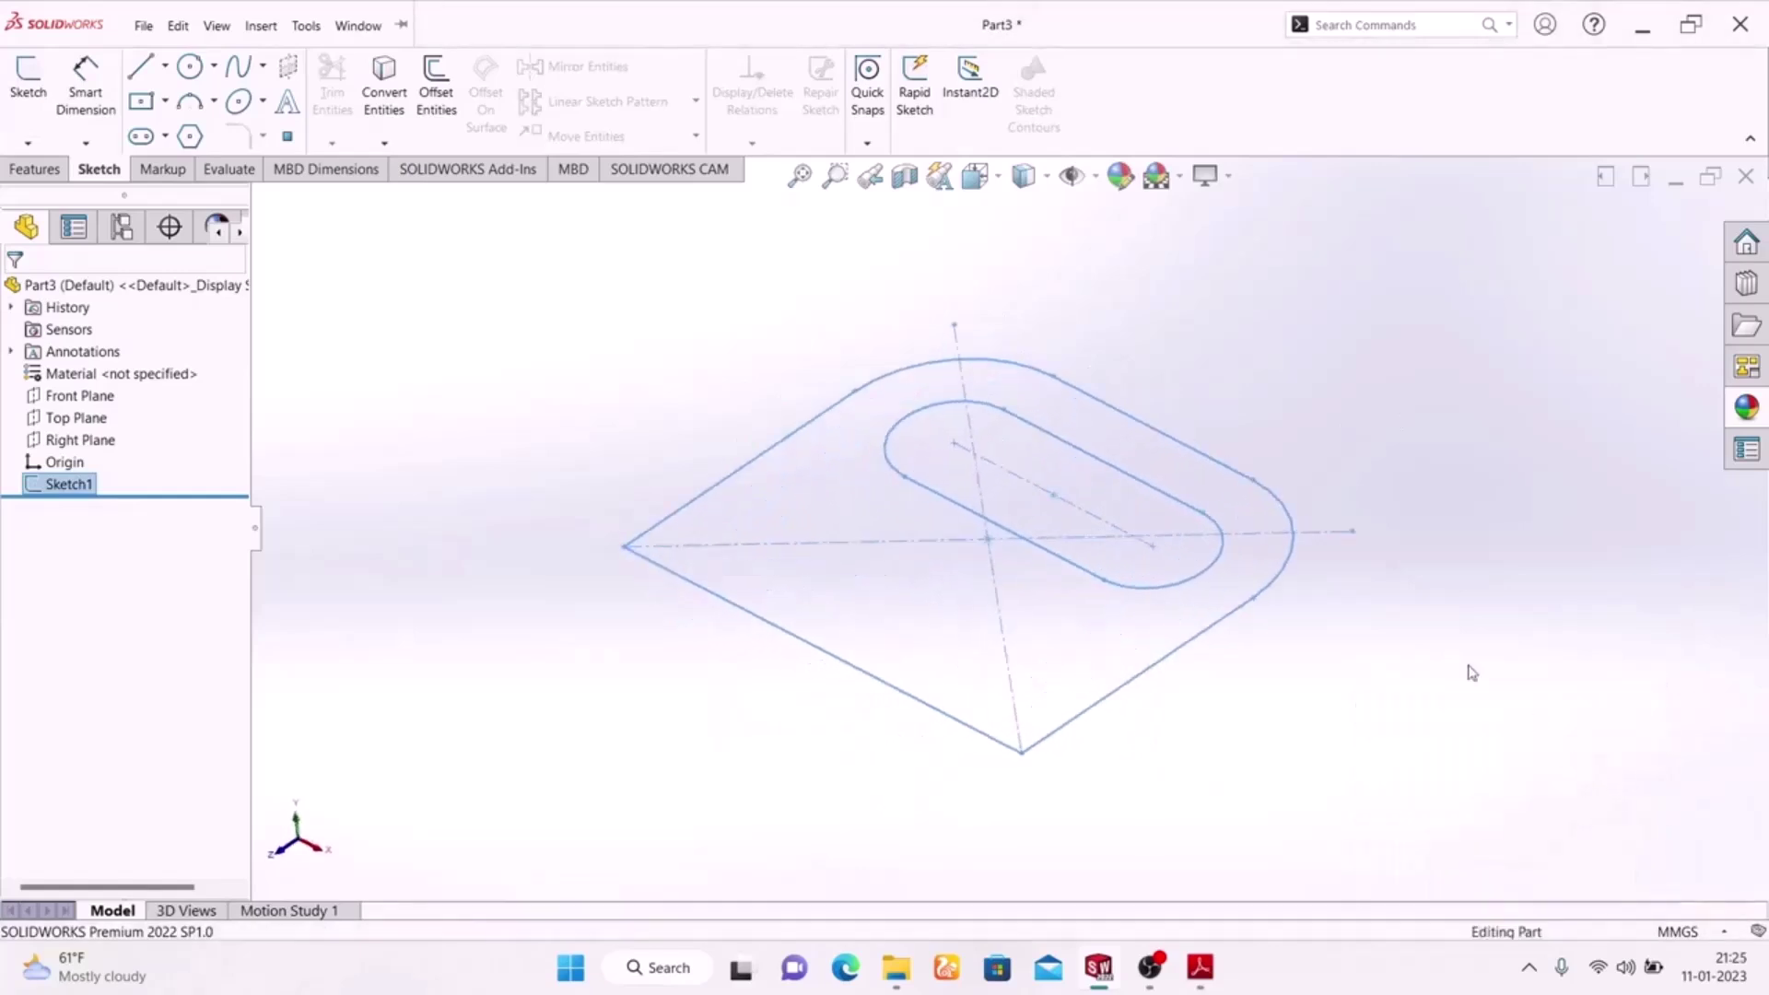
left_click(37, 168)
left_click(38, 90)
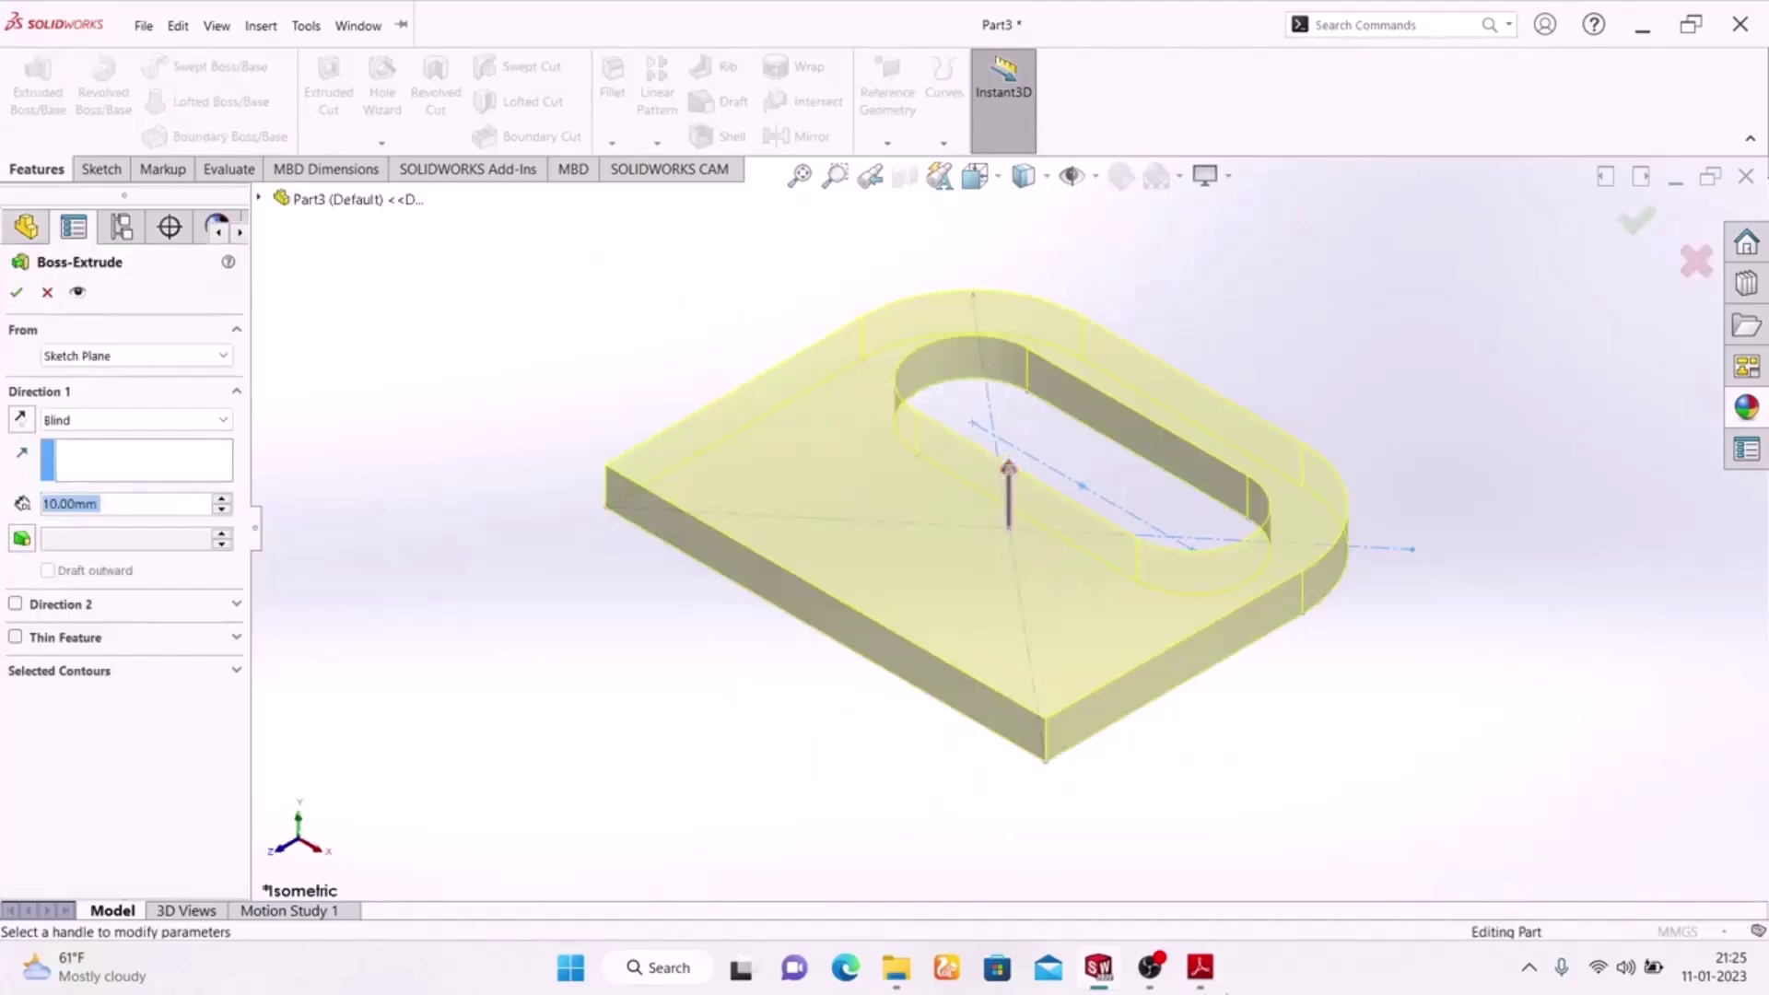
left_click(1197, 968)
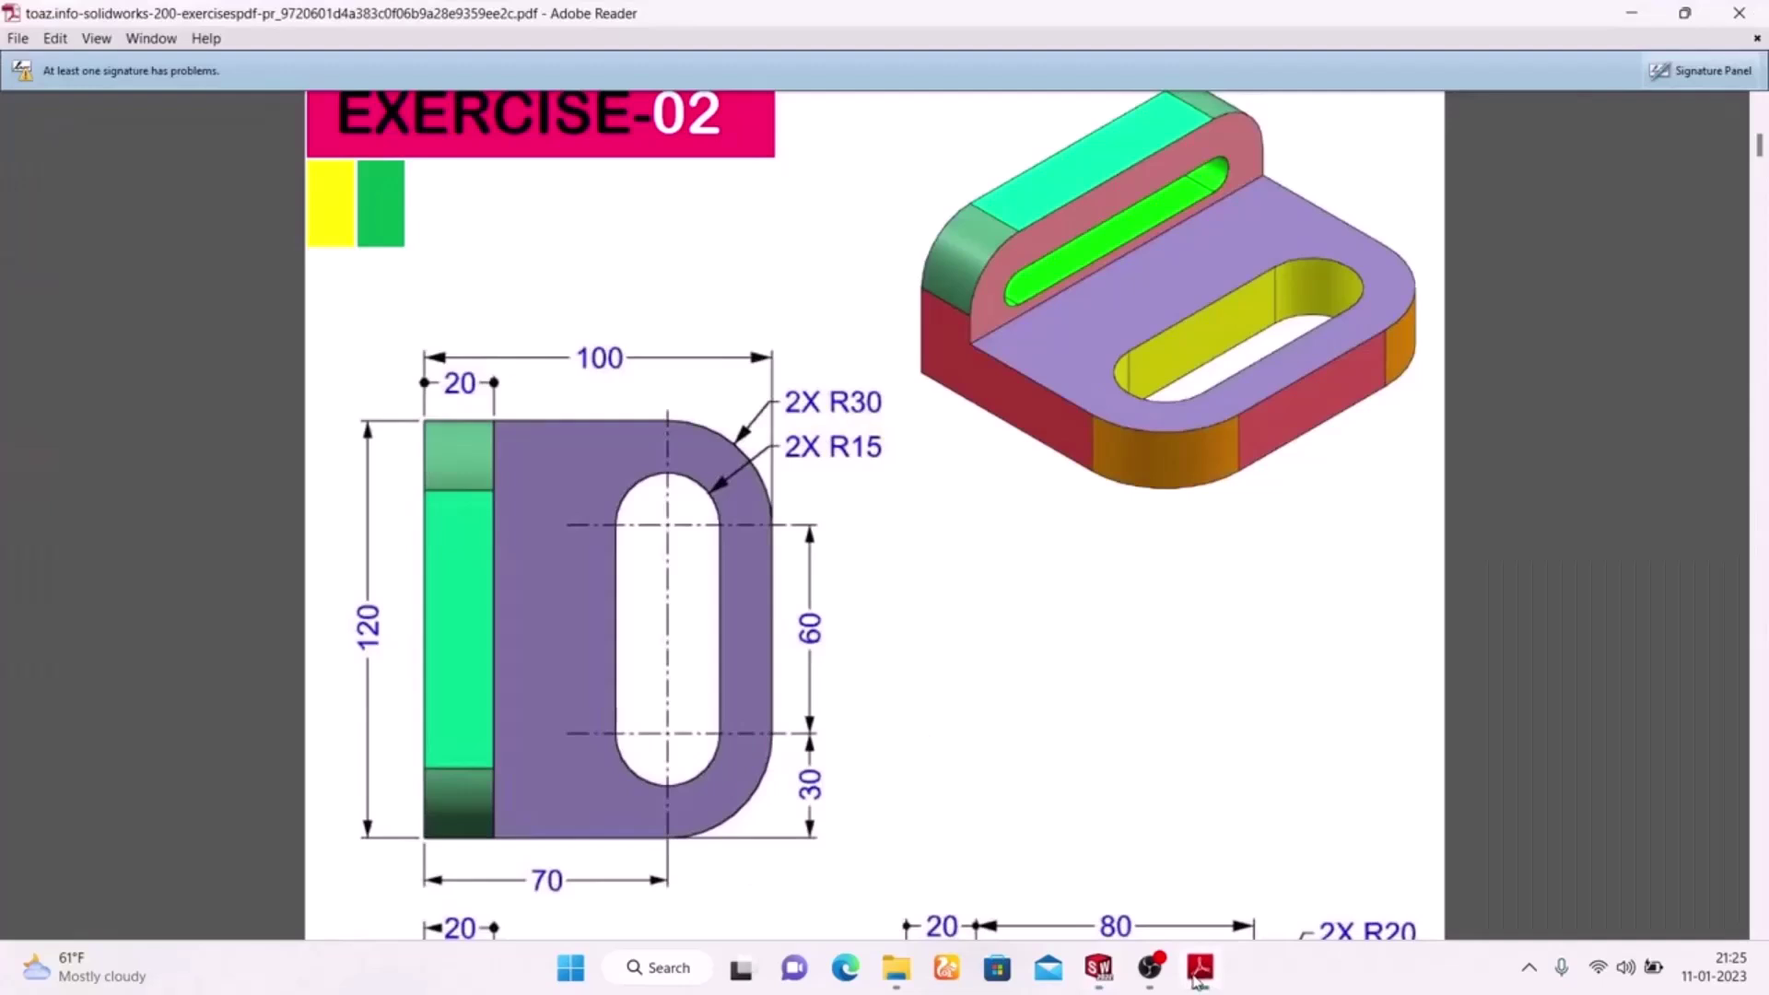
left_click(1197, 972)
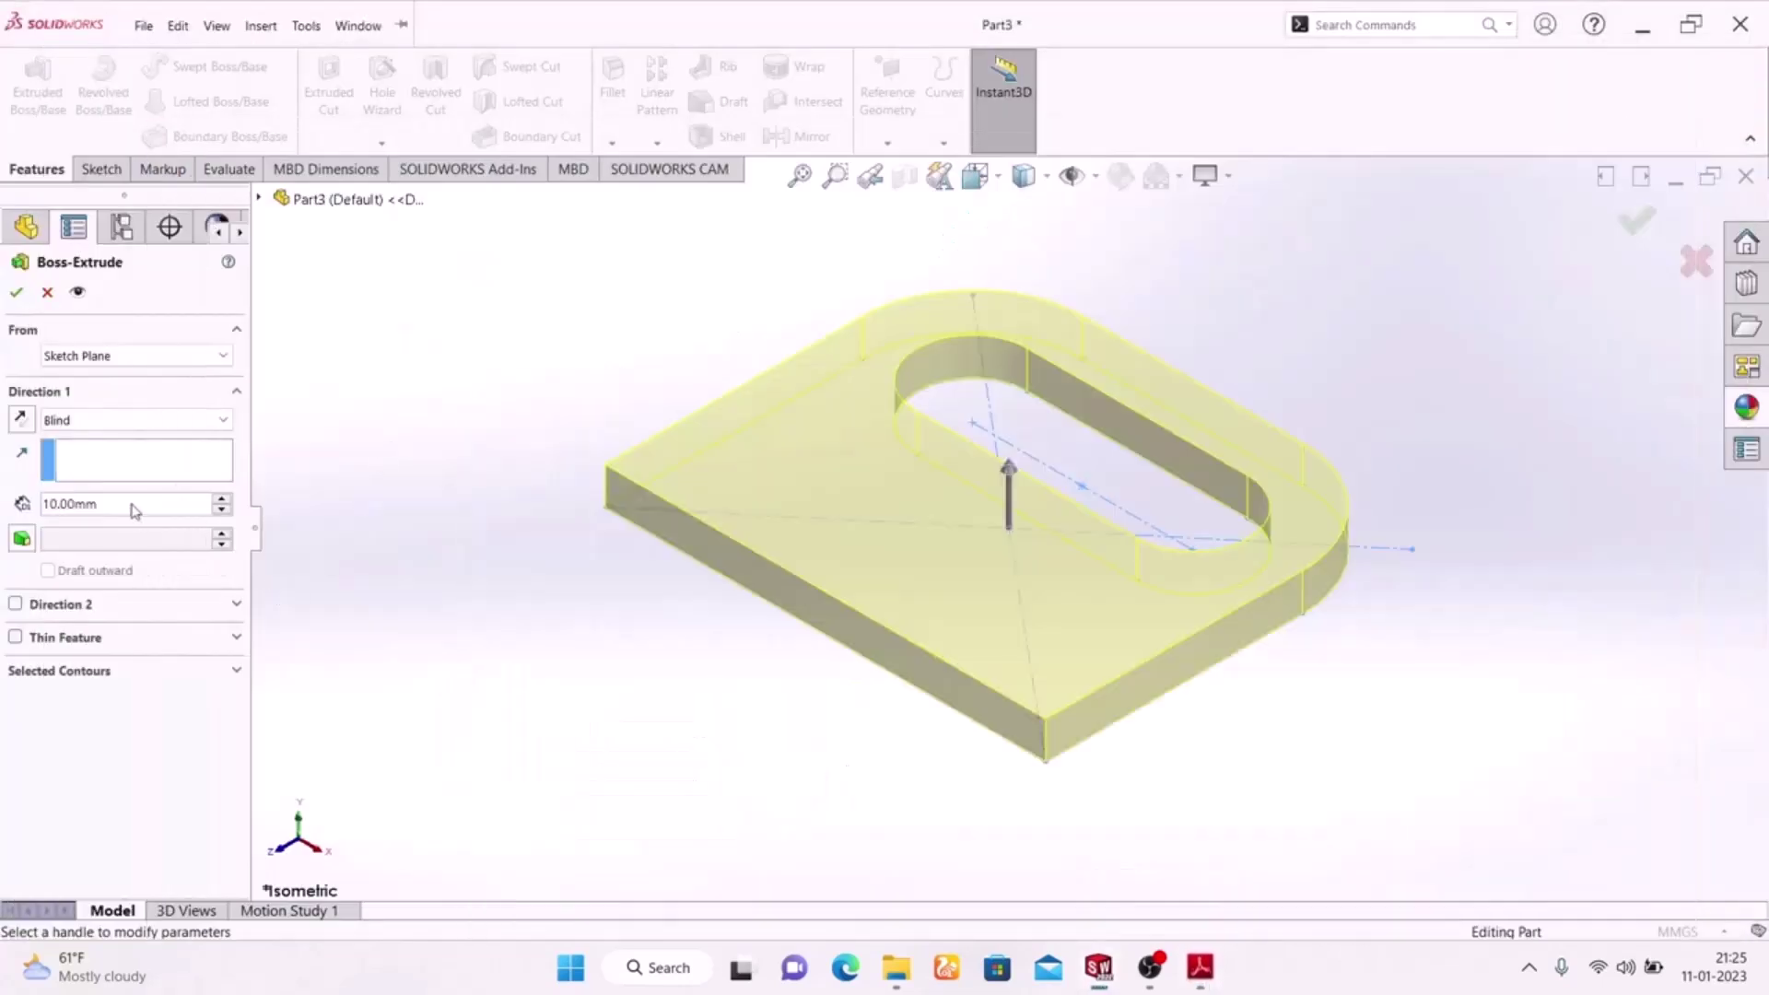
type("20")
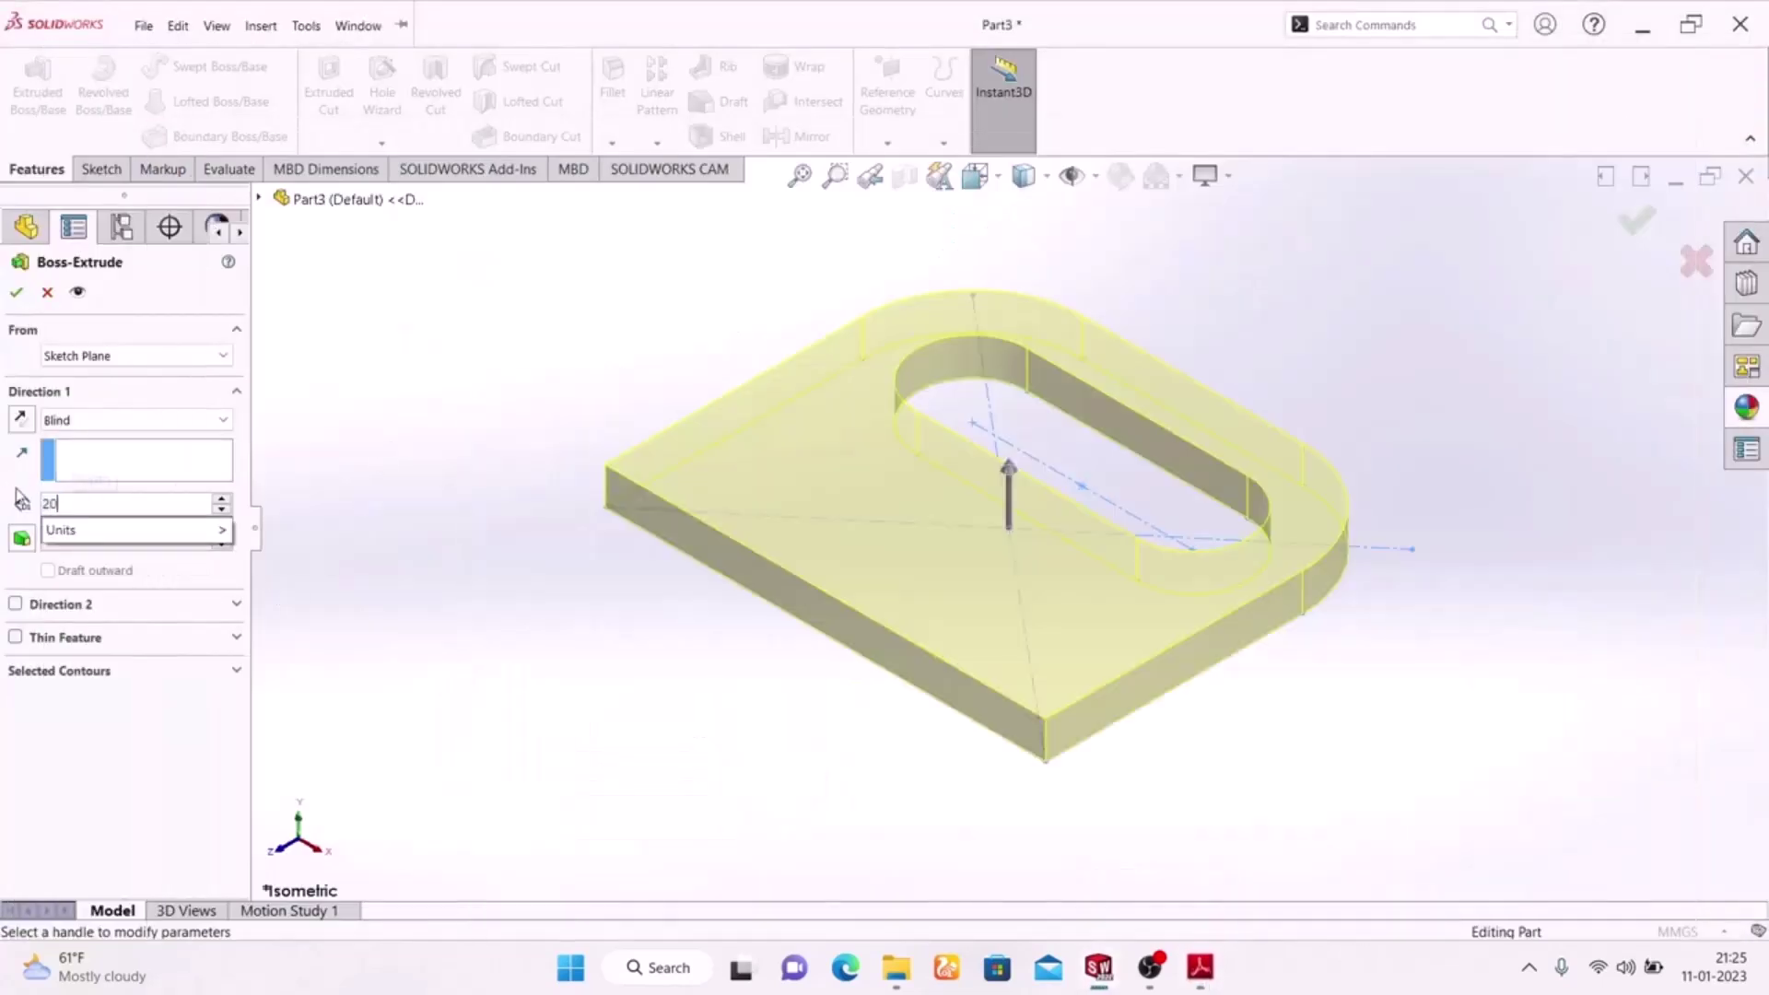
key("Return")
left_click(20, 292)
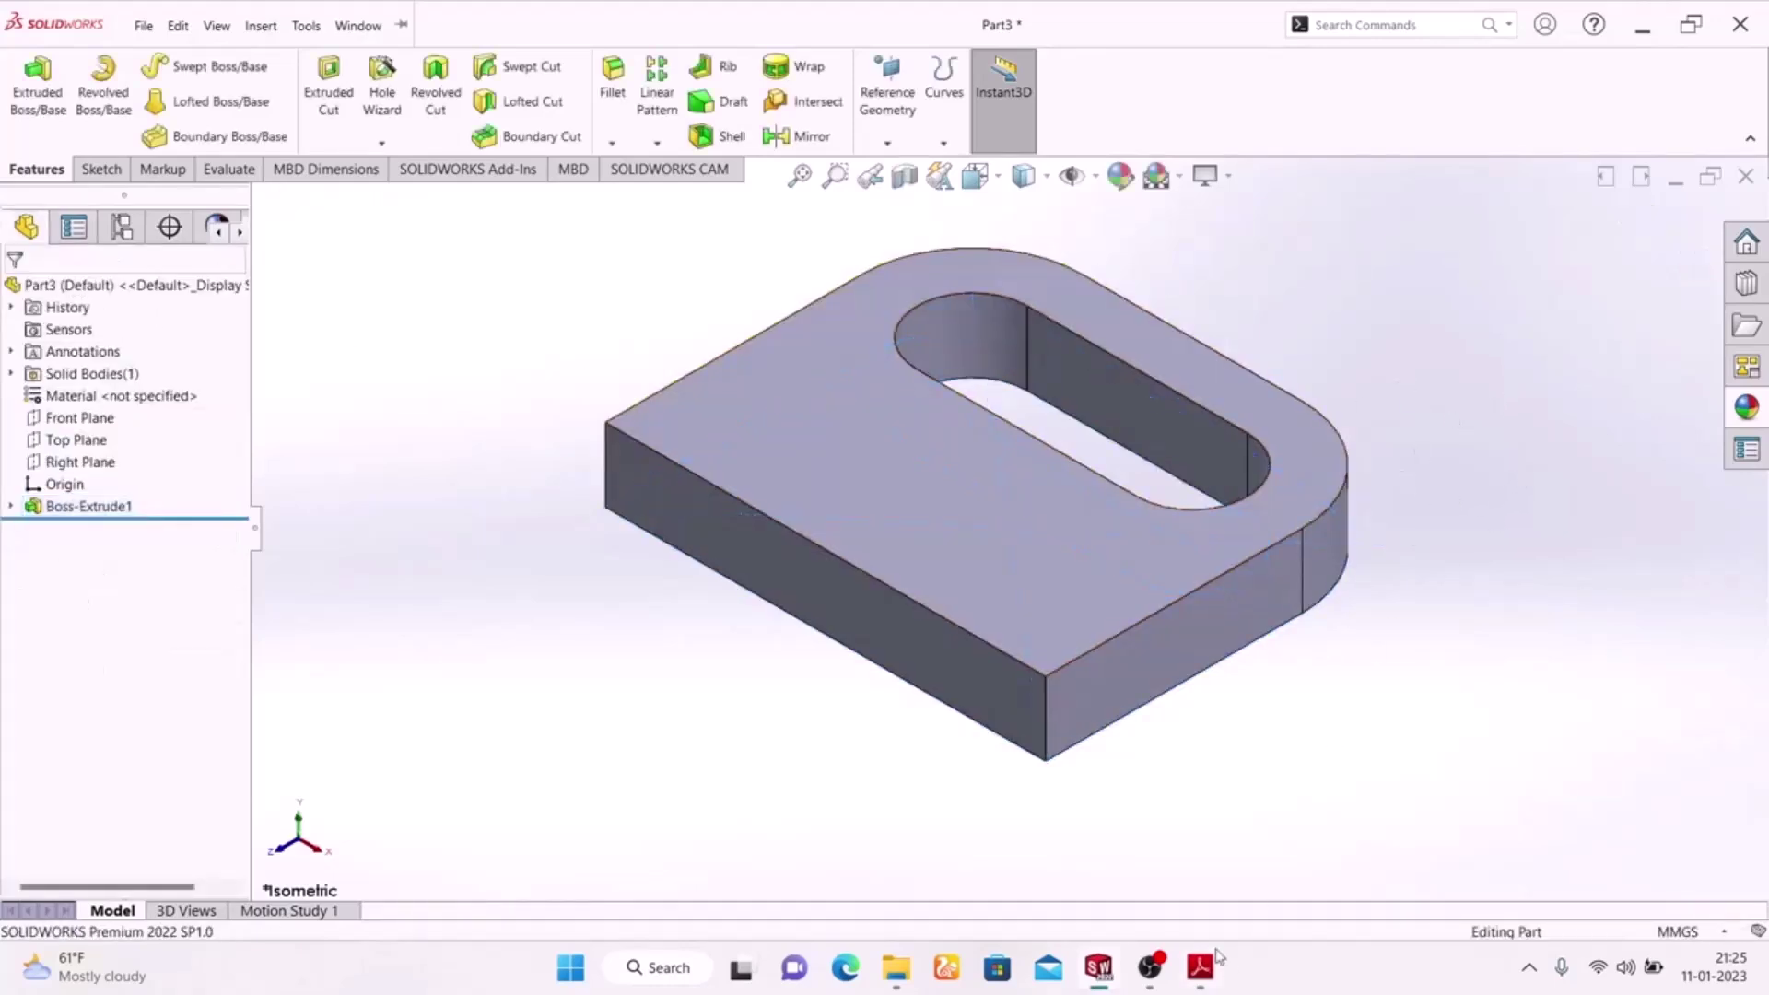
- Sketch a 120 mm wide, about 22 mm high corner rectangle on the plate's front face plane, standing on its top edge
left_click(862, 615)
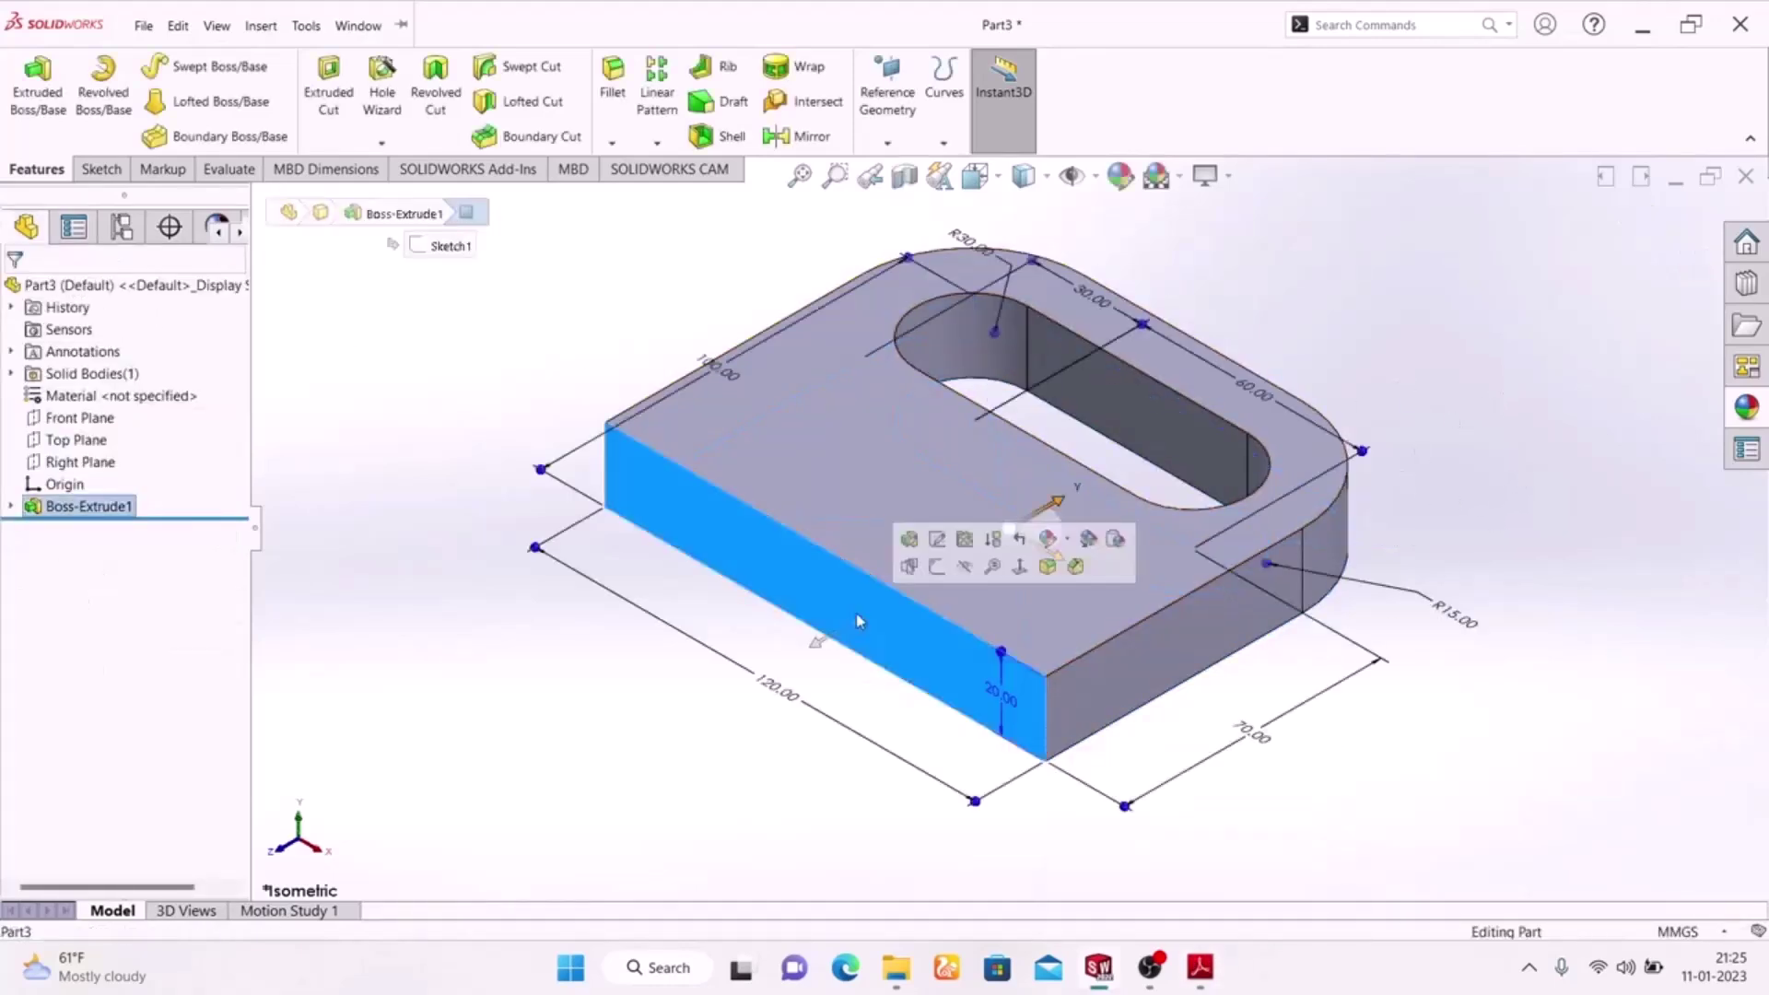
left_click(940, 568)
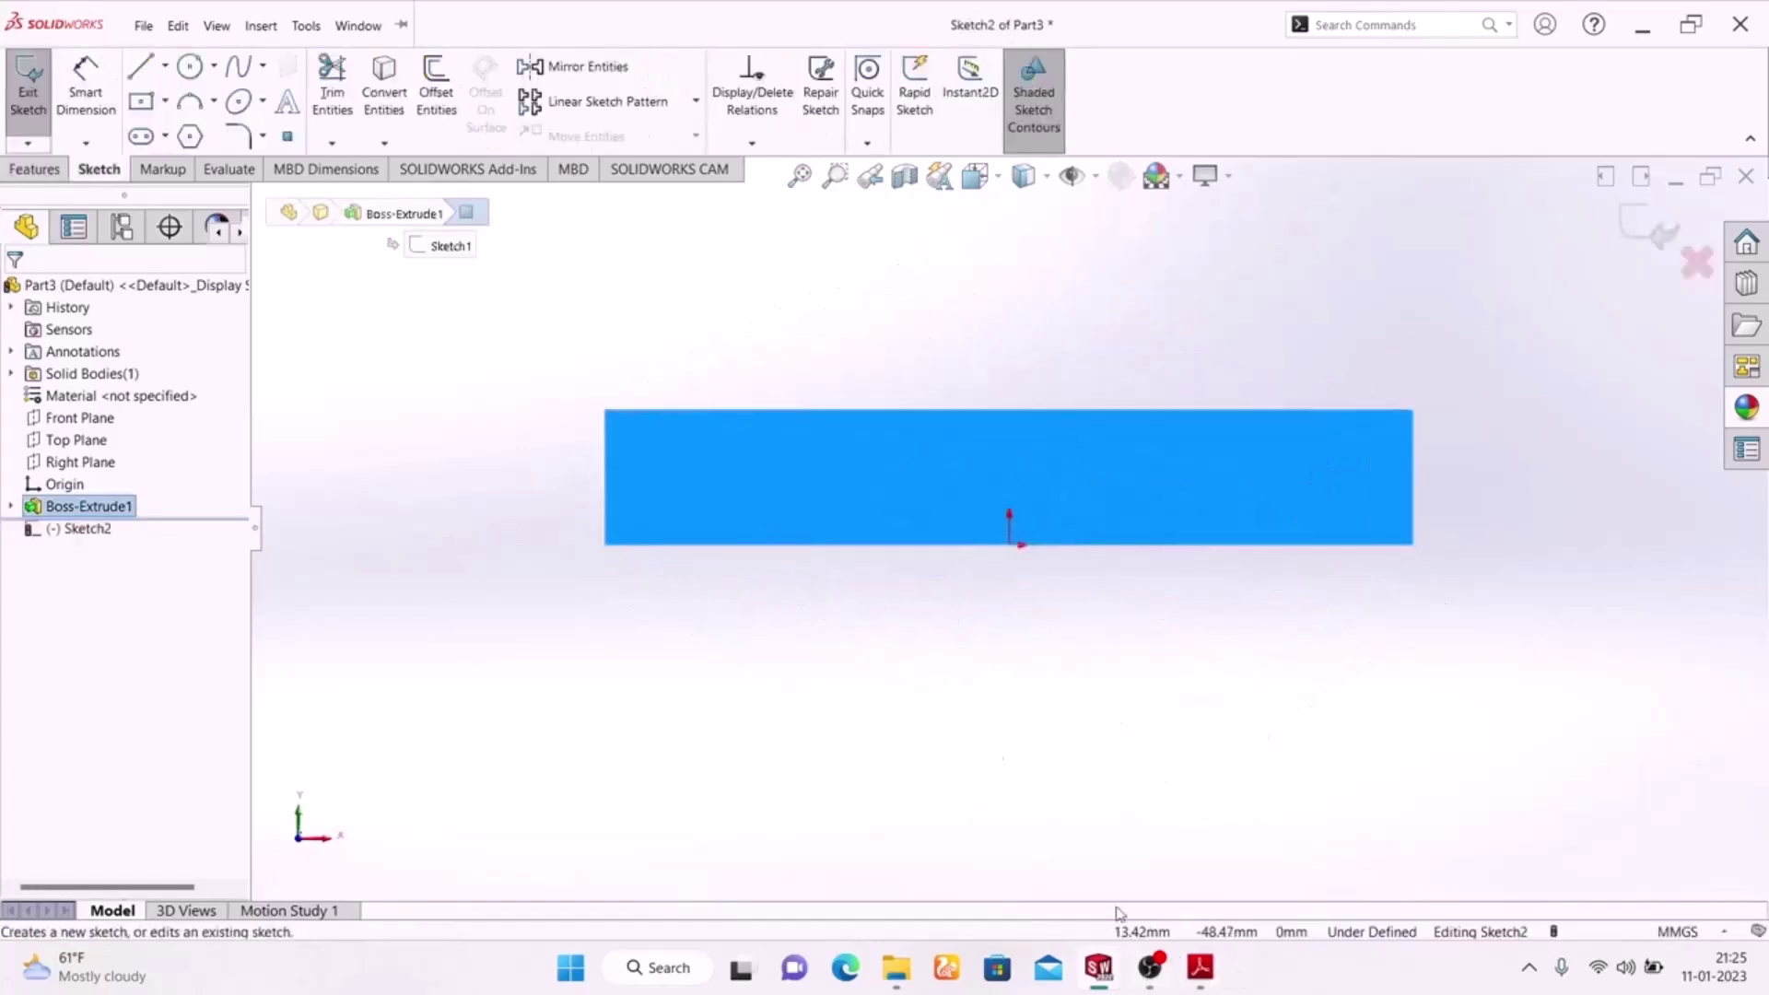
left_click(165, 102)
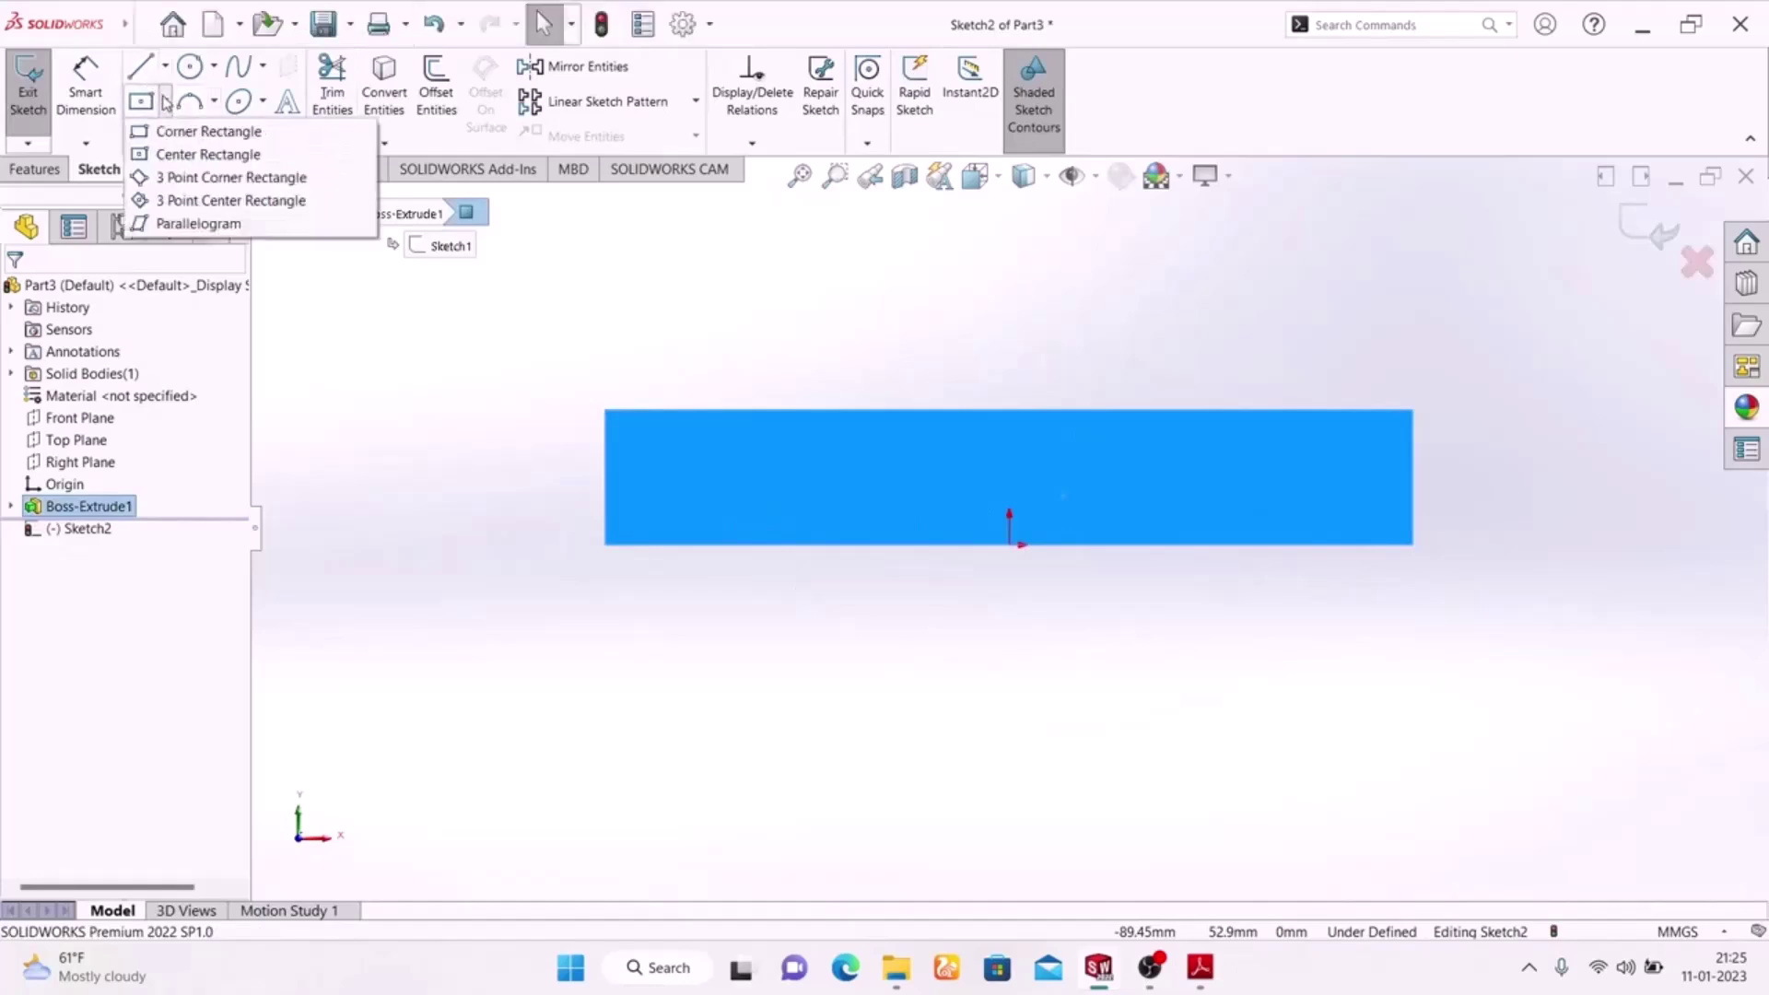
left_click(203, 130)
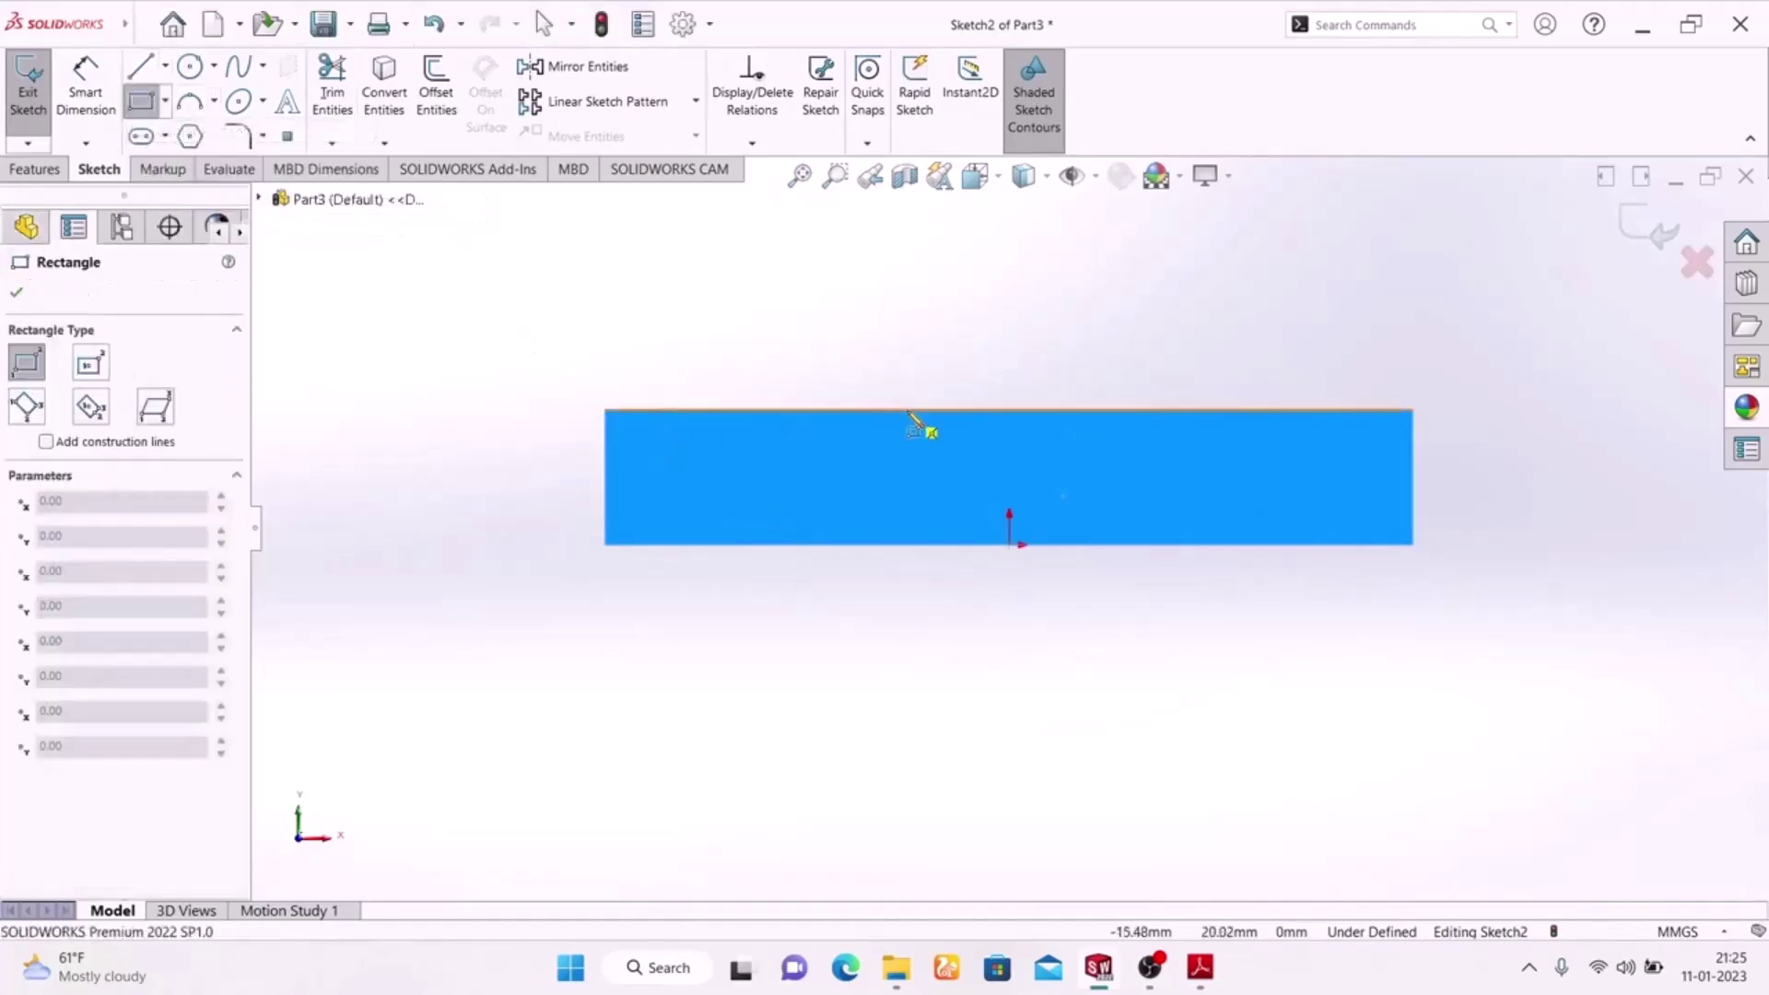
left_click(605, 411)
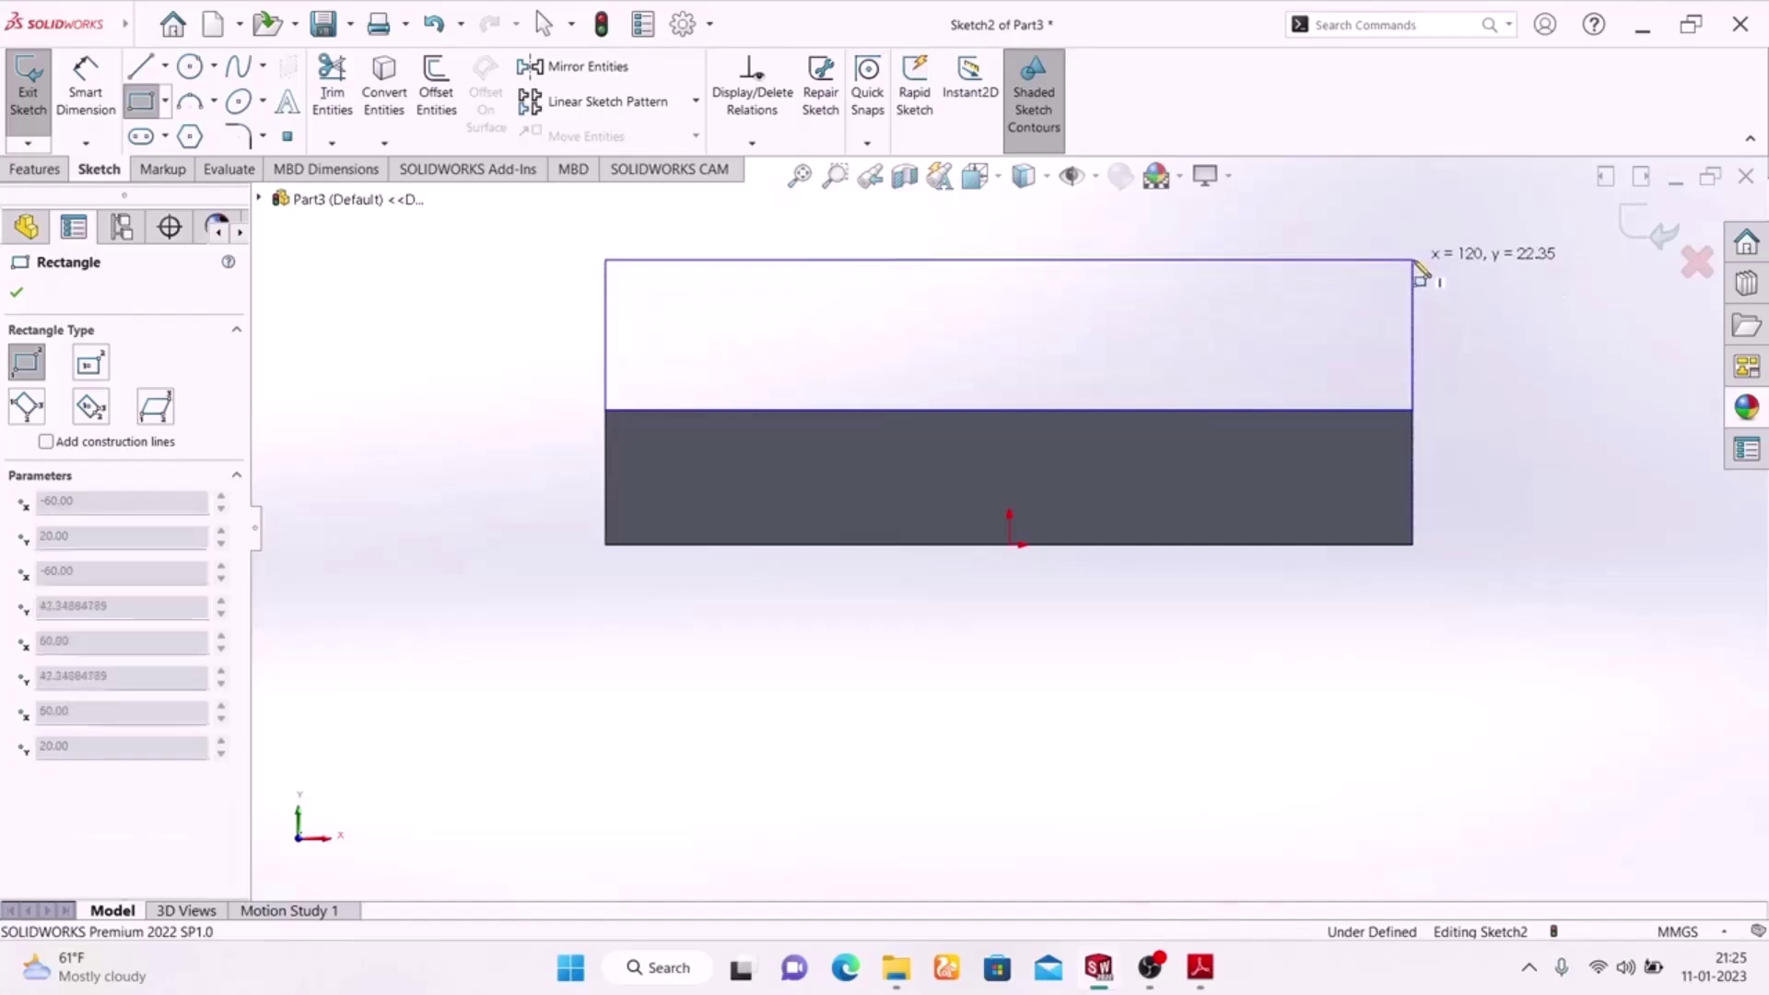
left_click(1419, 272)
right_click(1520, 350)
left_click(1557, 354)
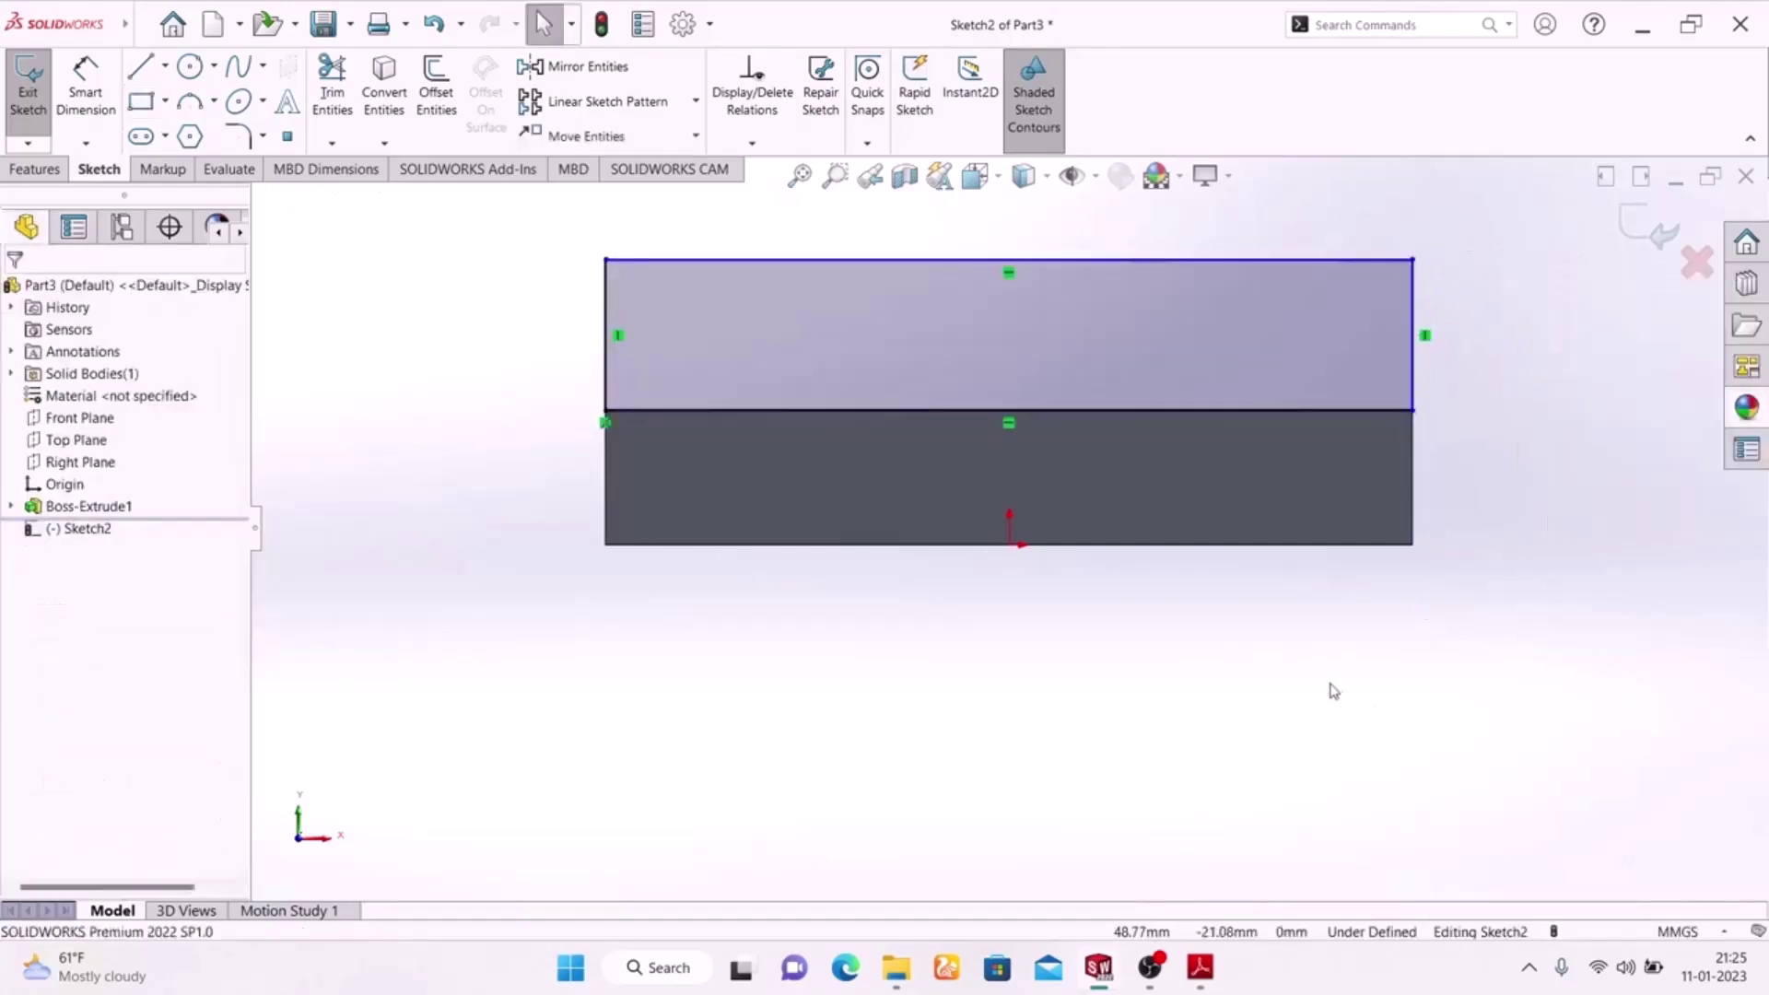
- Check the flange height in the PDF drawing and dimension the rectangle's left edge as 30 mm
left_click(86, 92)
left_click(1199, 967)
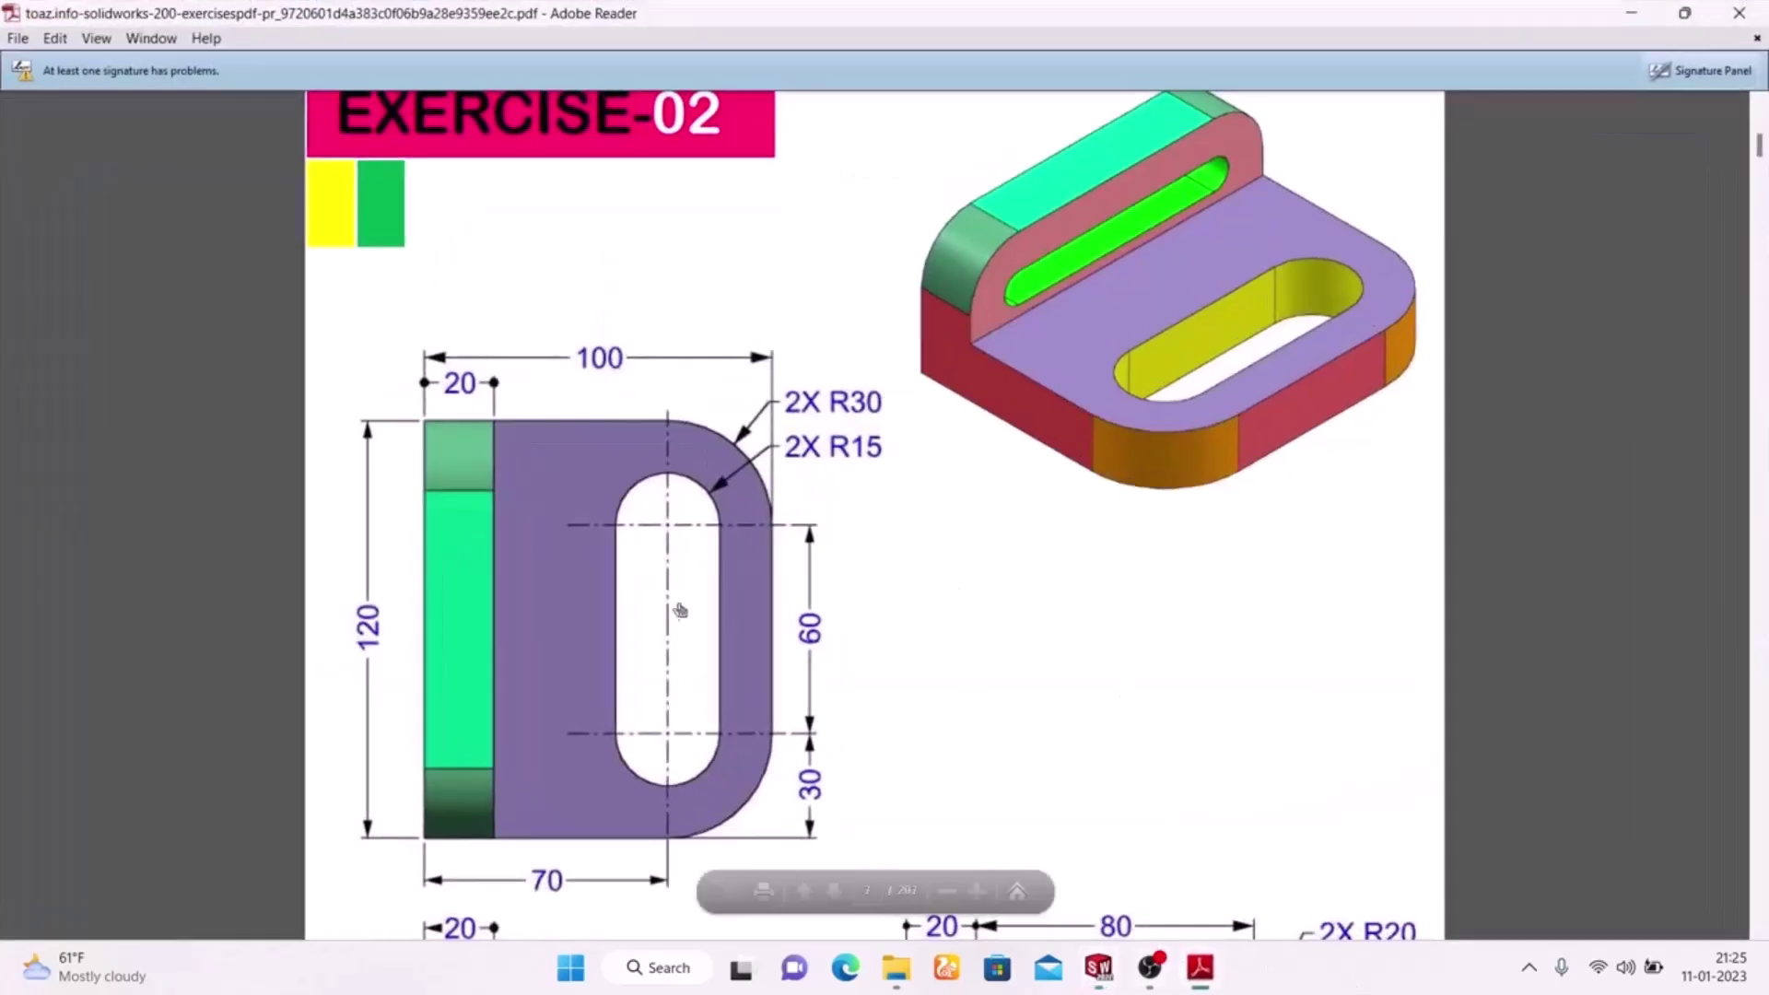
scroll(849, 643, "down", 3)
scroll(849, 643, "down", 2)
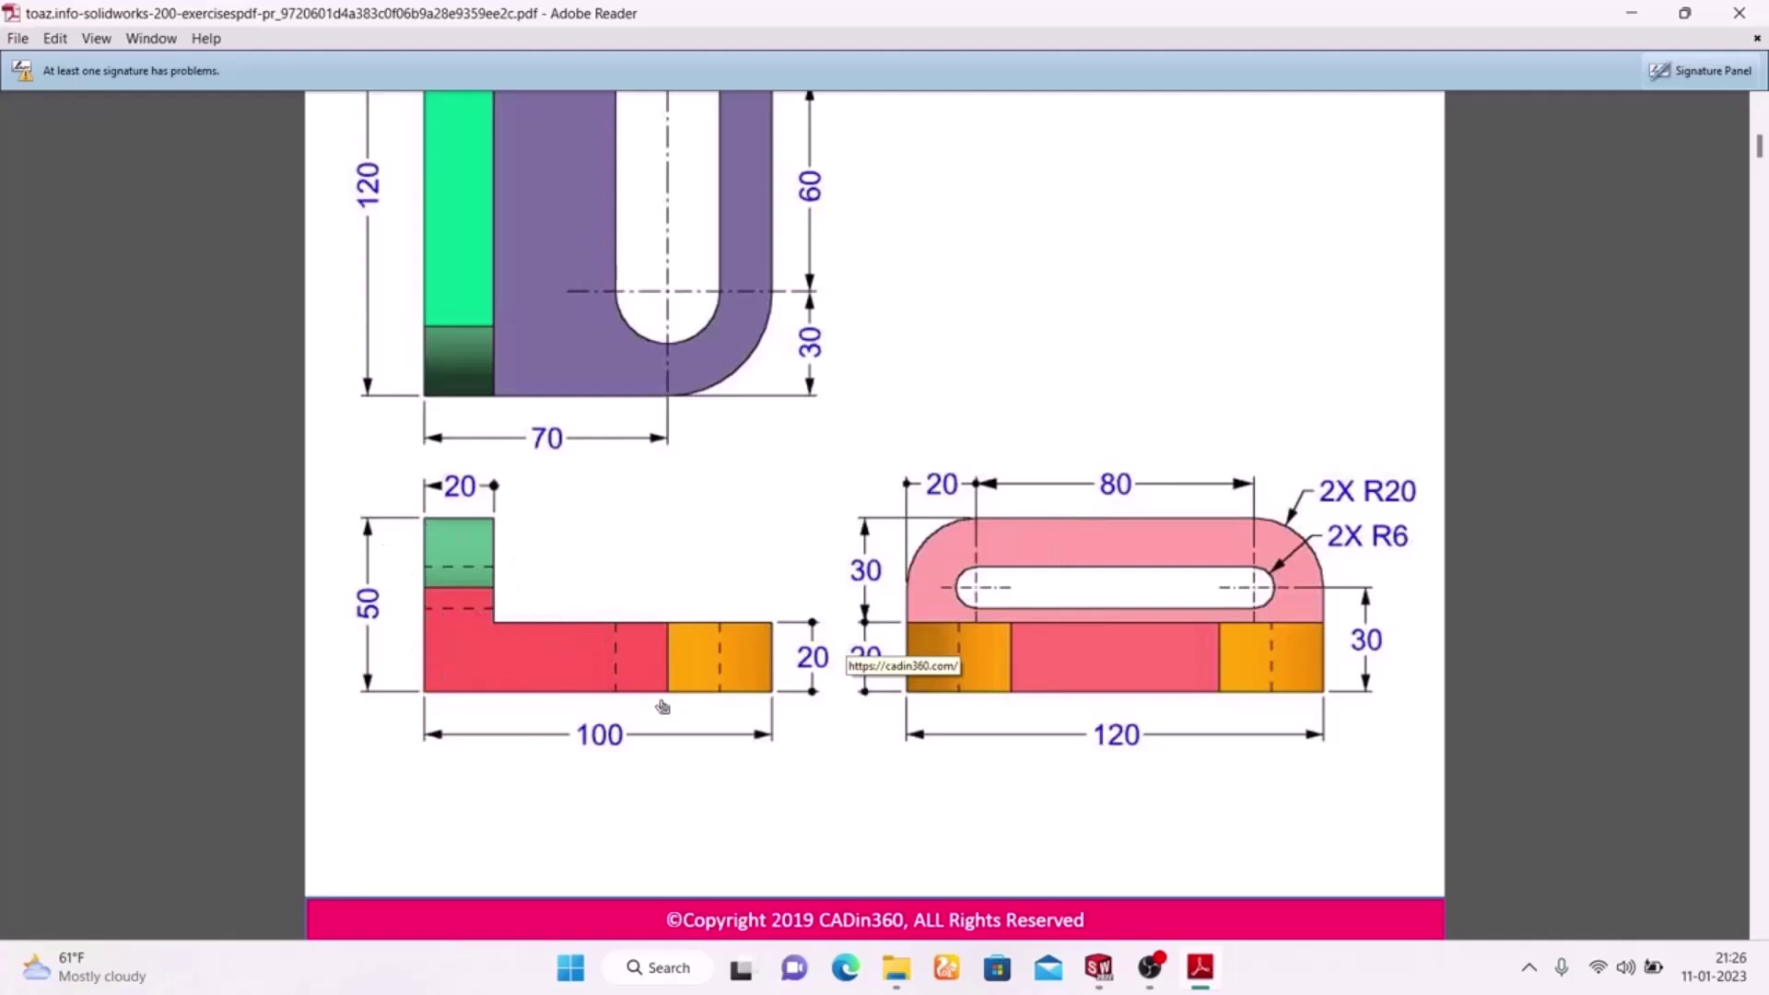
scroll(405, 594, "up", 5)
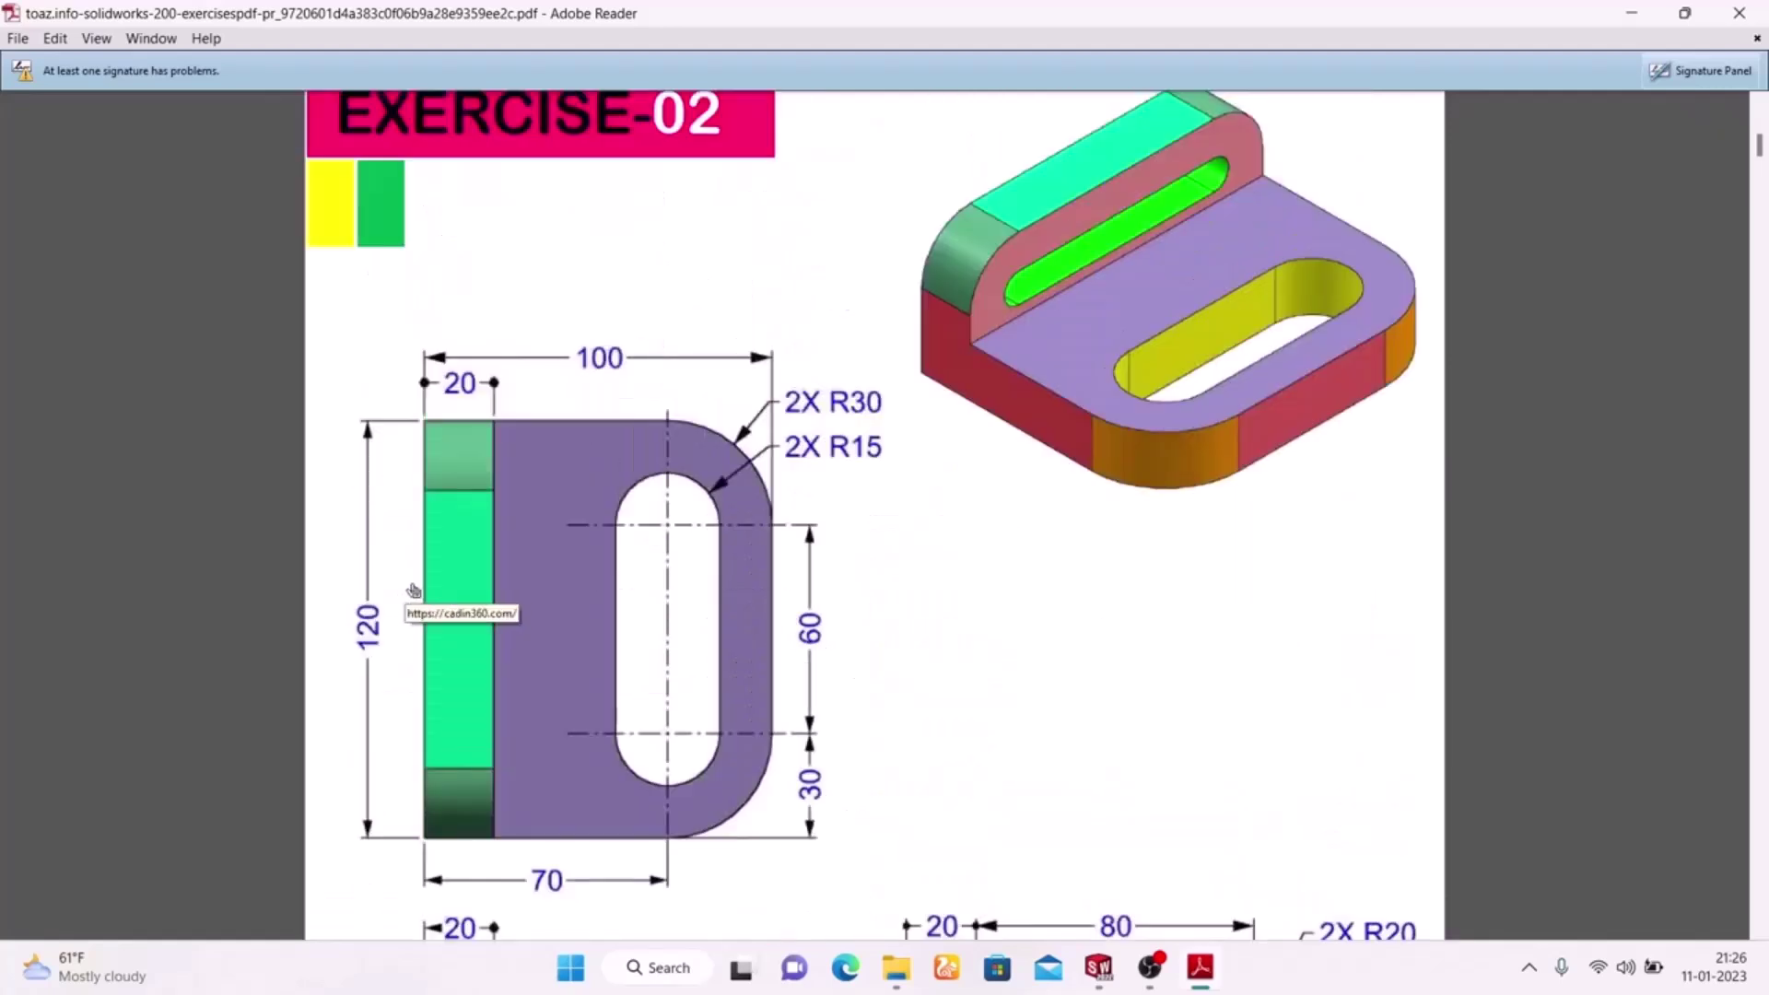
scroll(414, 591, "down", 3)
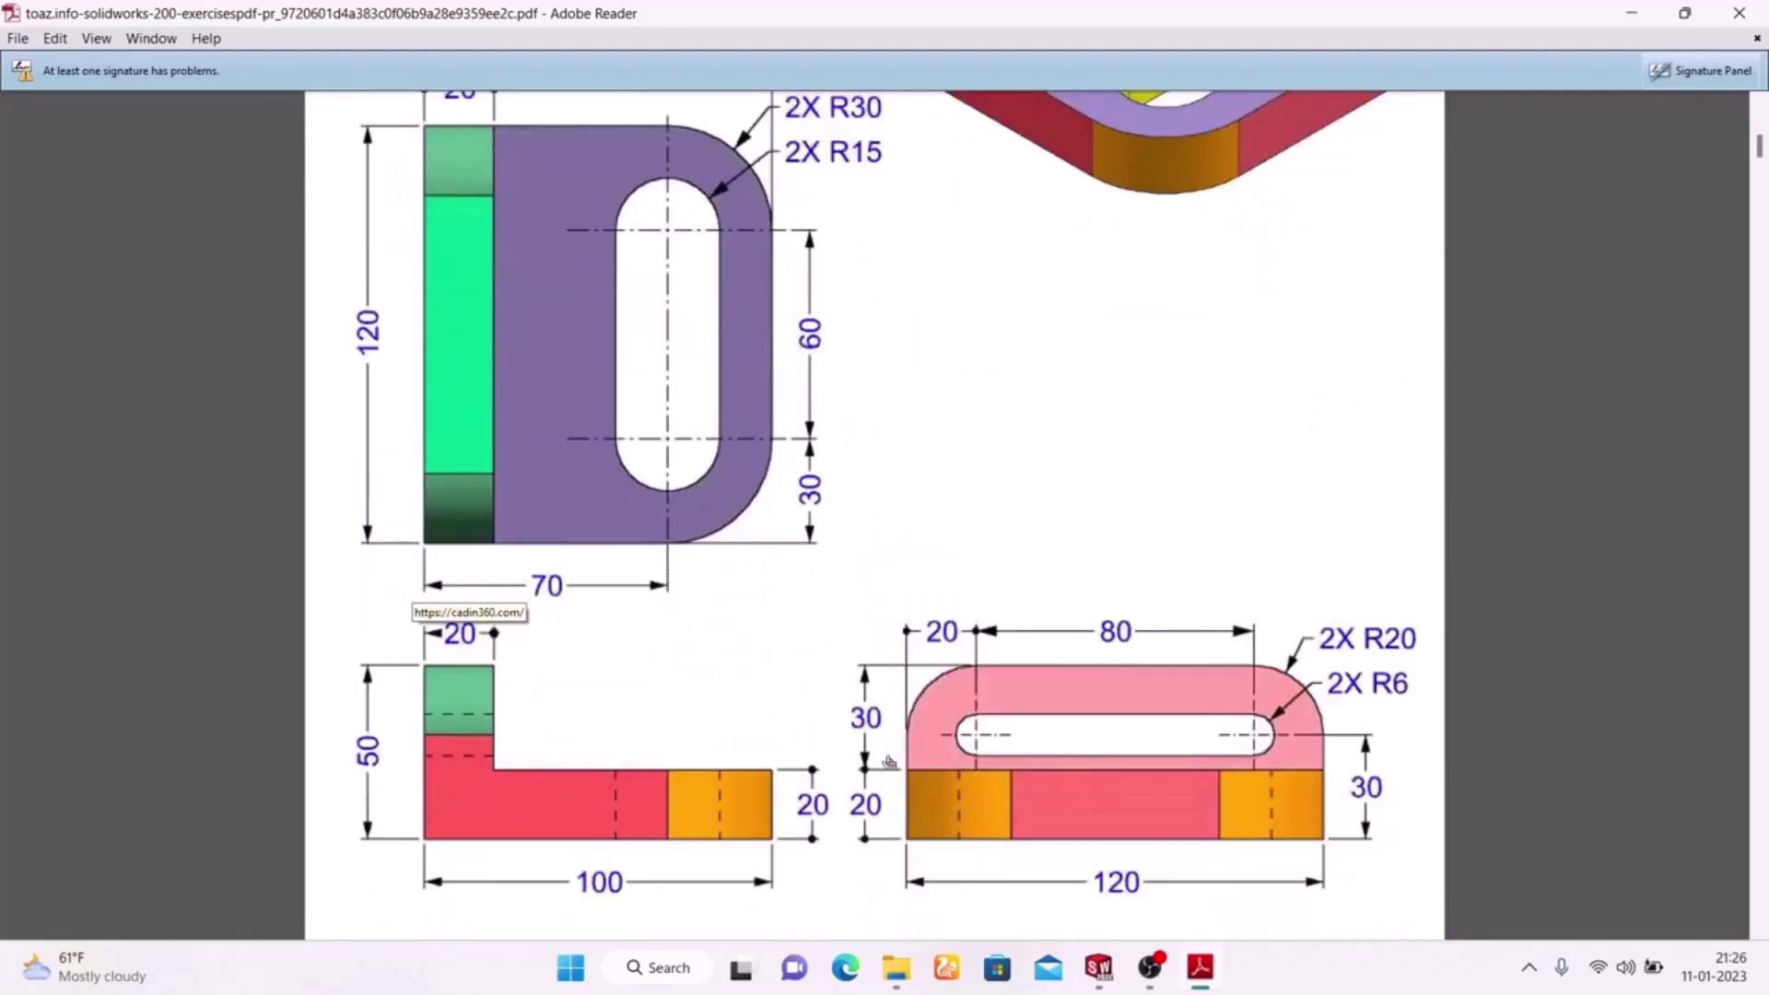
left_click(1099, 966)
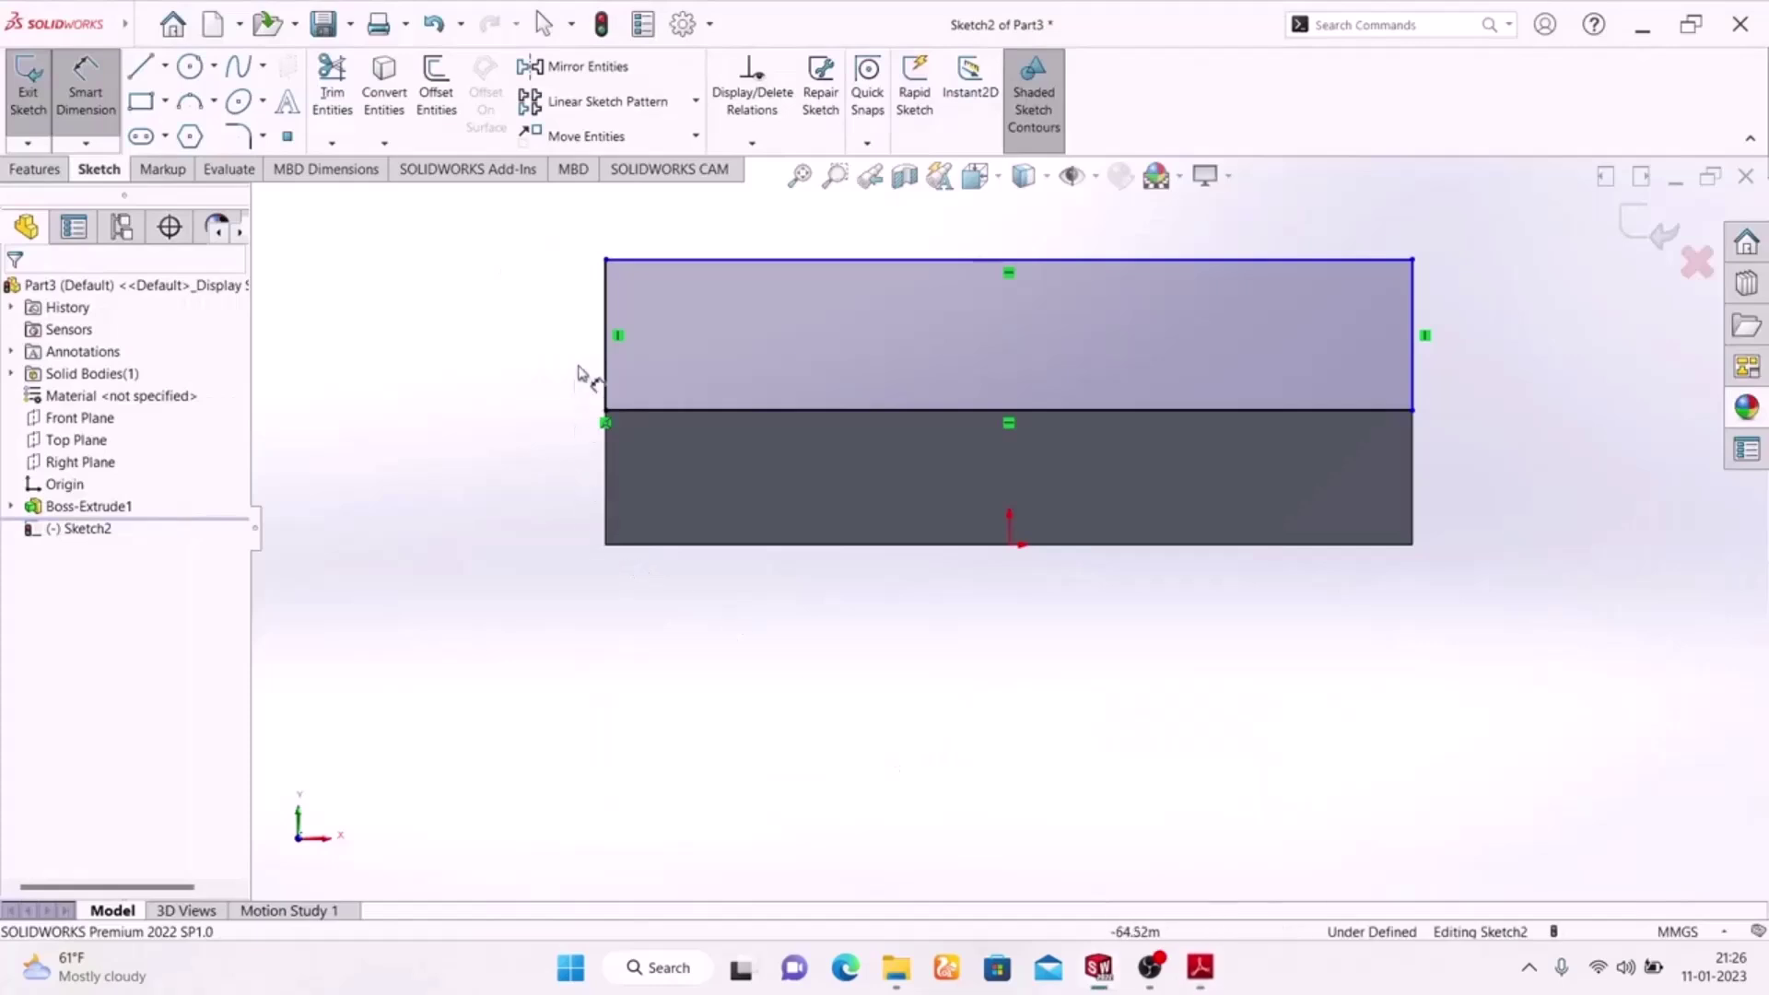
left_click(614, 373)
left_click(502, 335)
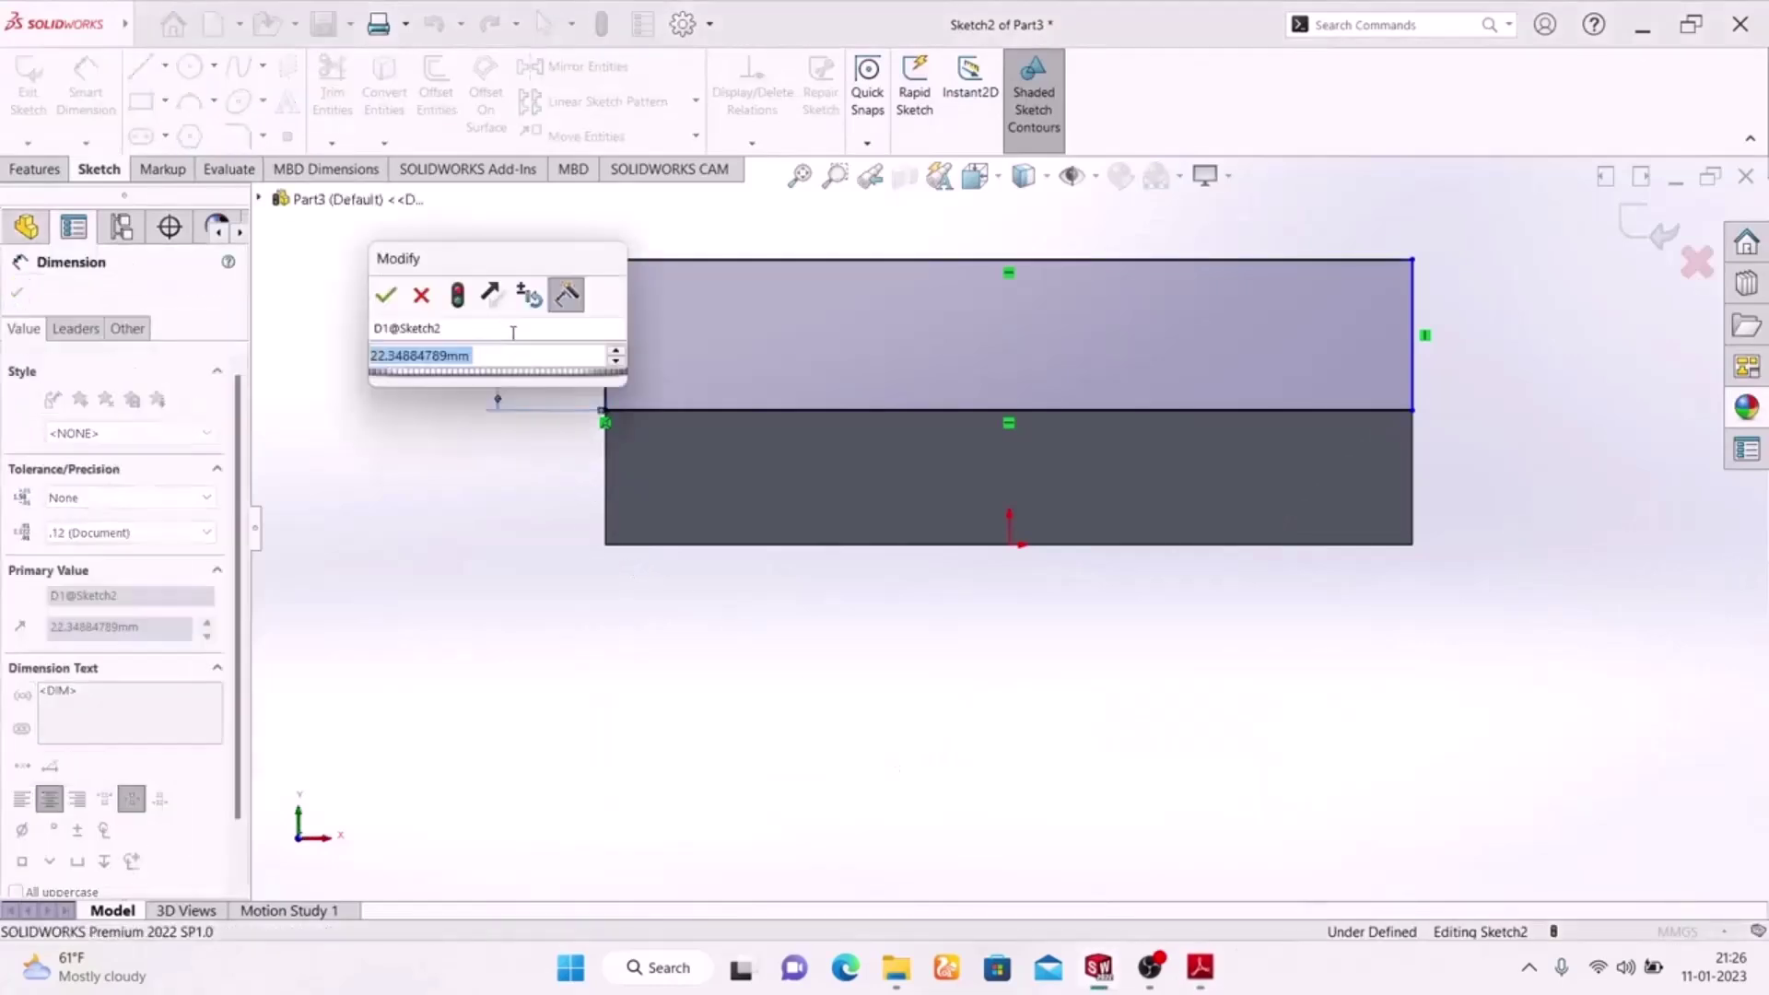
type("30")
key("Return")
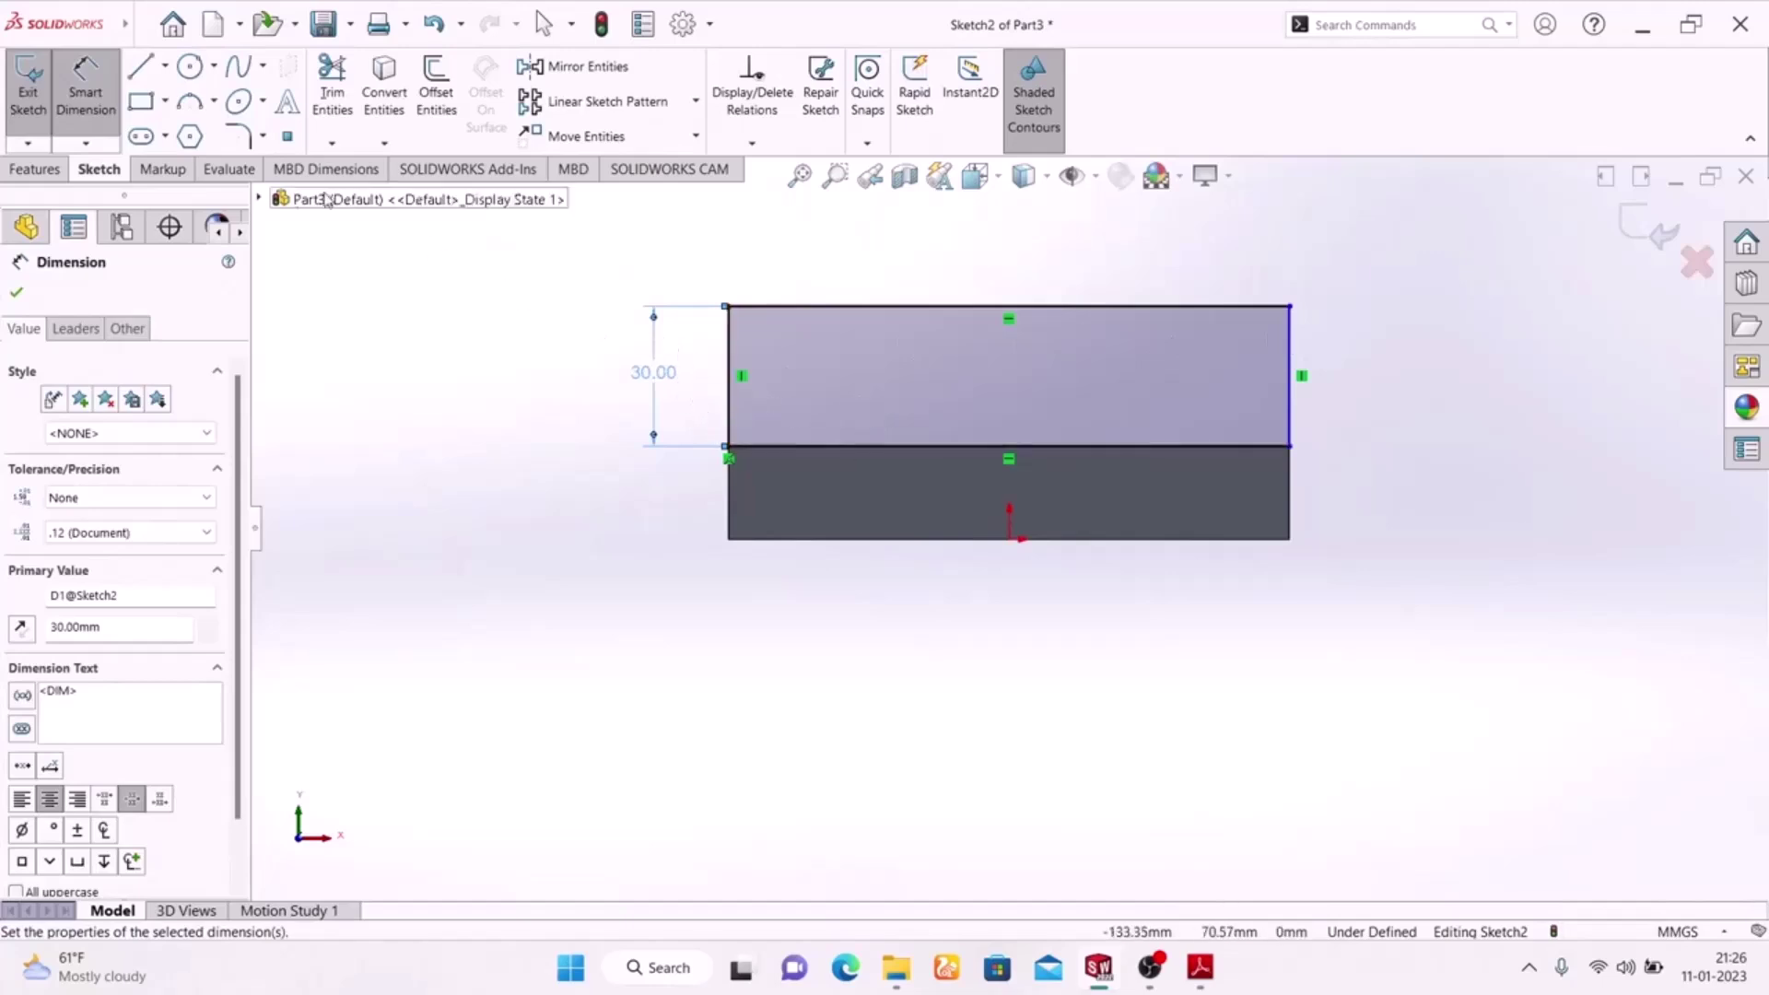
- Round the two upper corners of the flange rectangle with 20 mm sketch fillets, checking the radius in the drawing
left_click(249, 143)
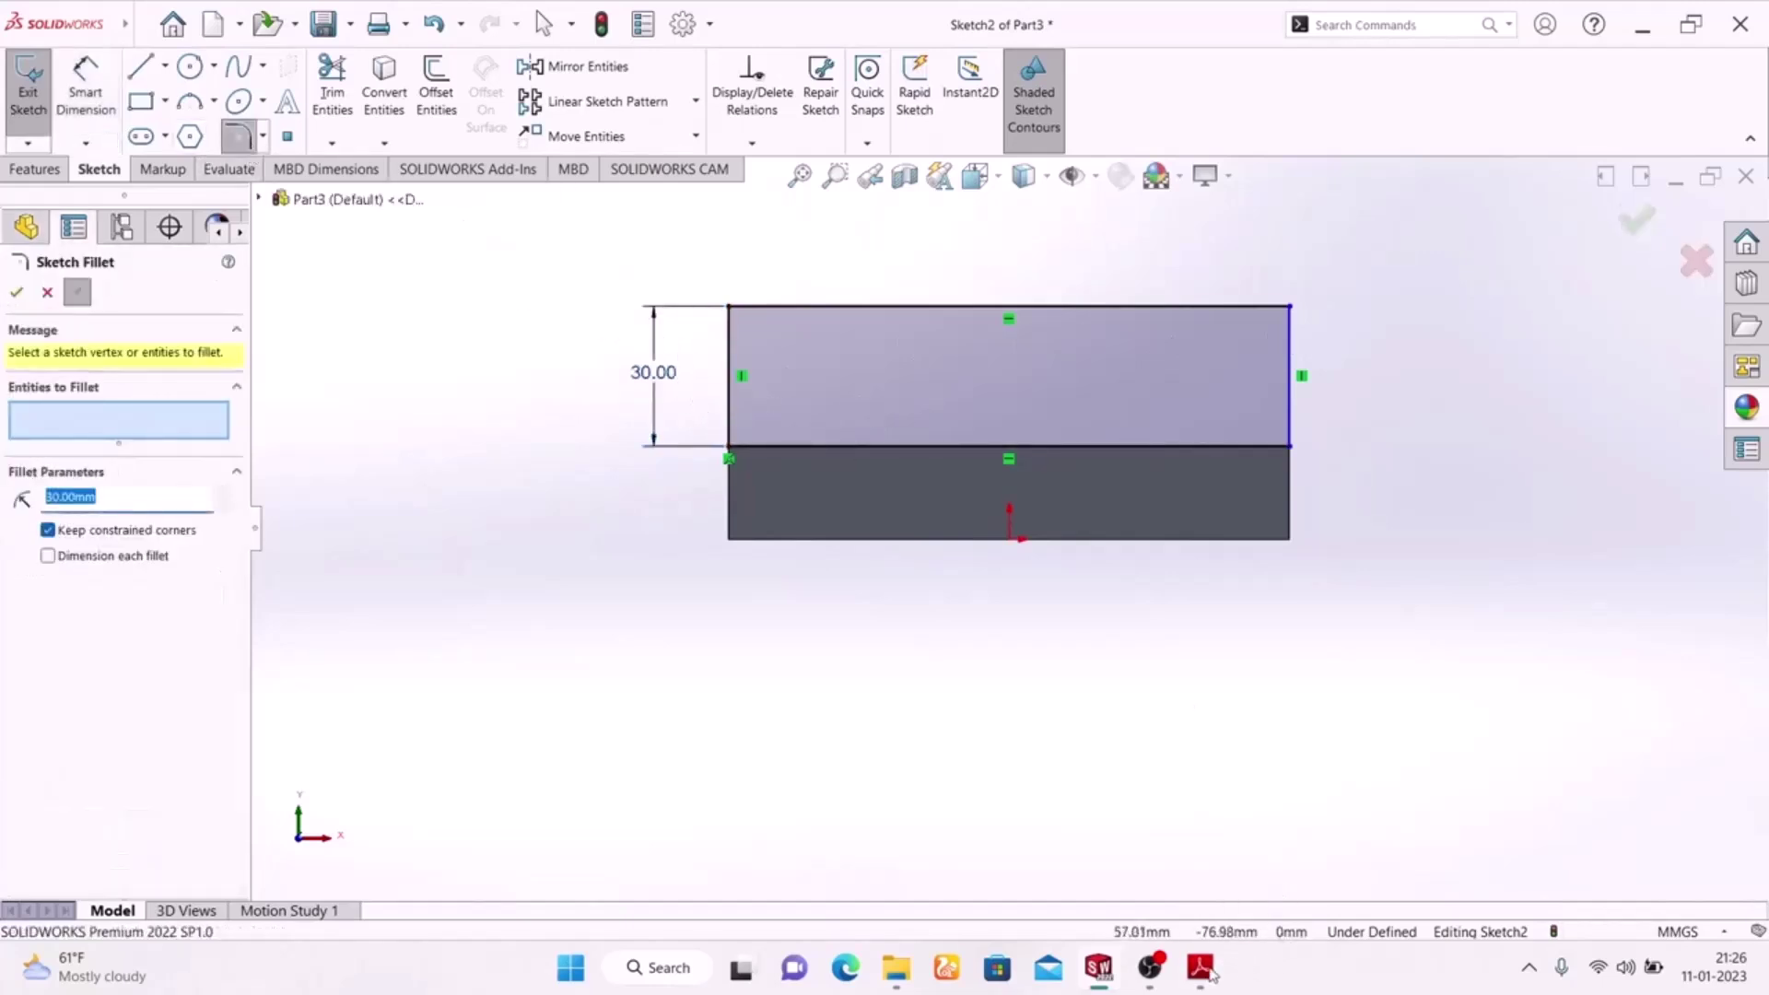
left_click(1199, 967)
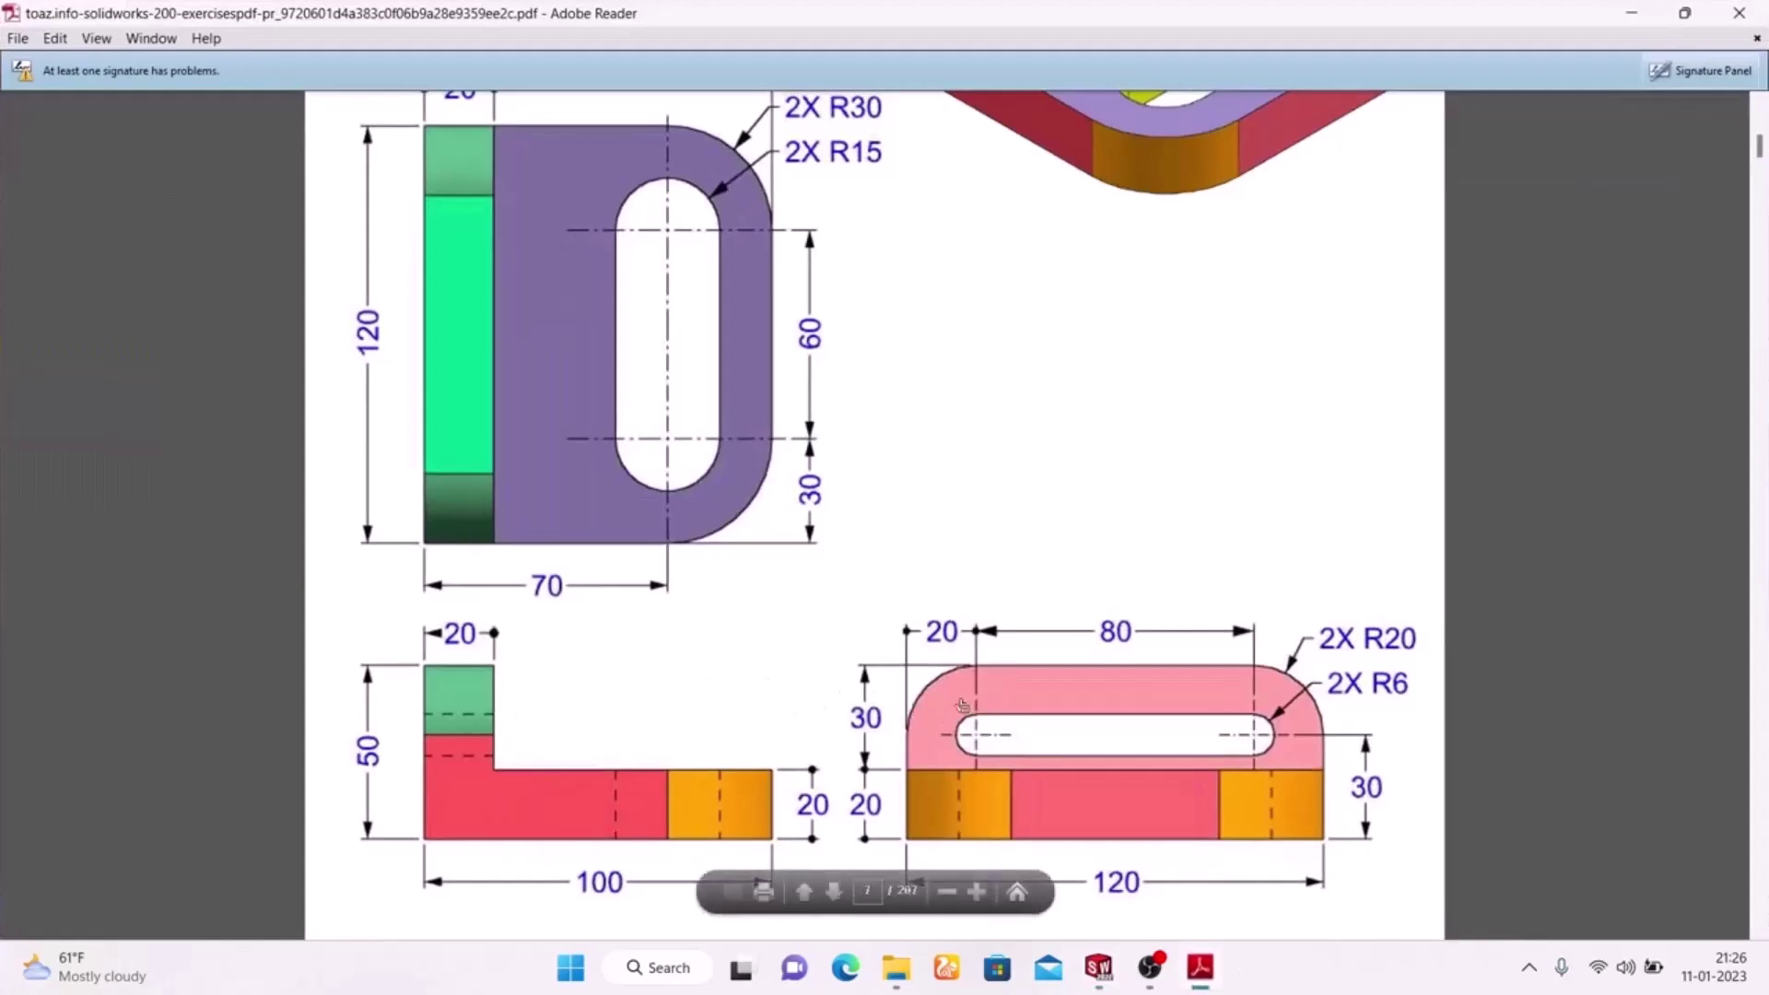
left_click(1098, 967)
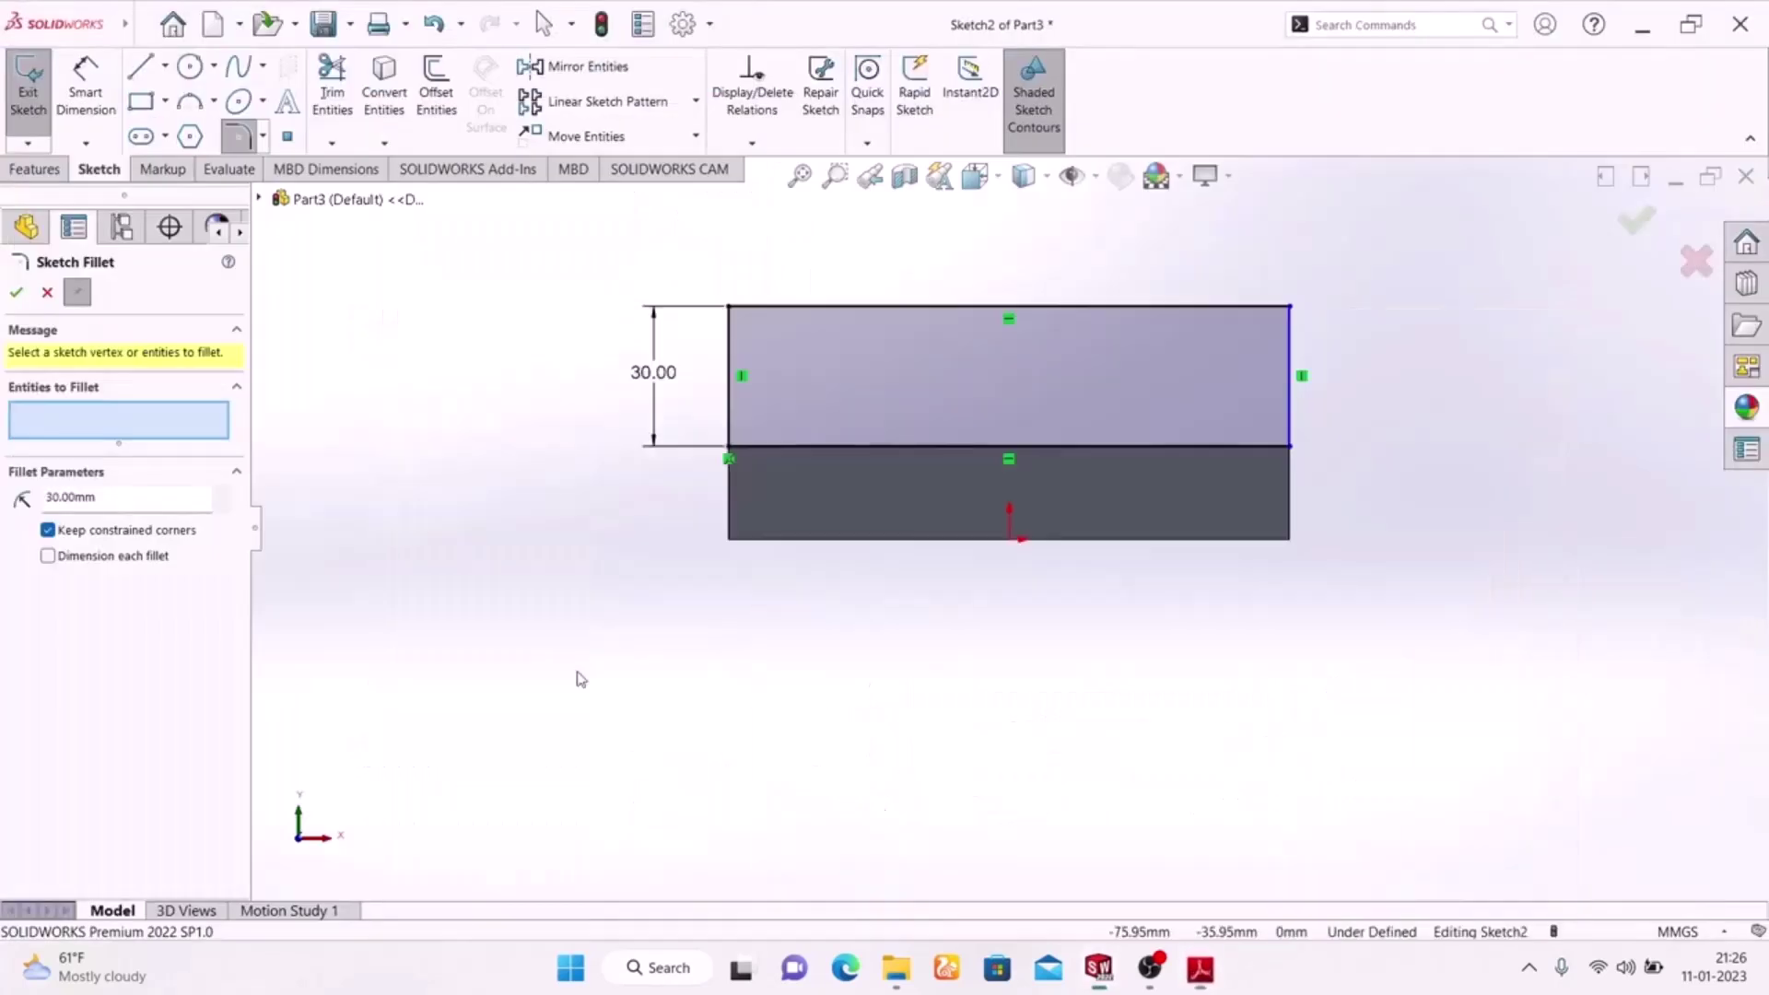
left_click_drag(130, 498, 2, 479)
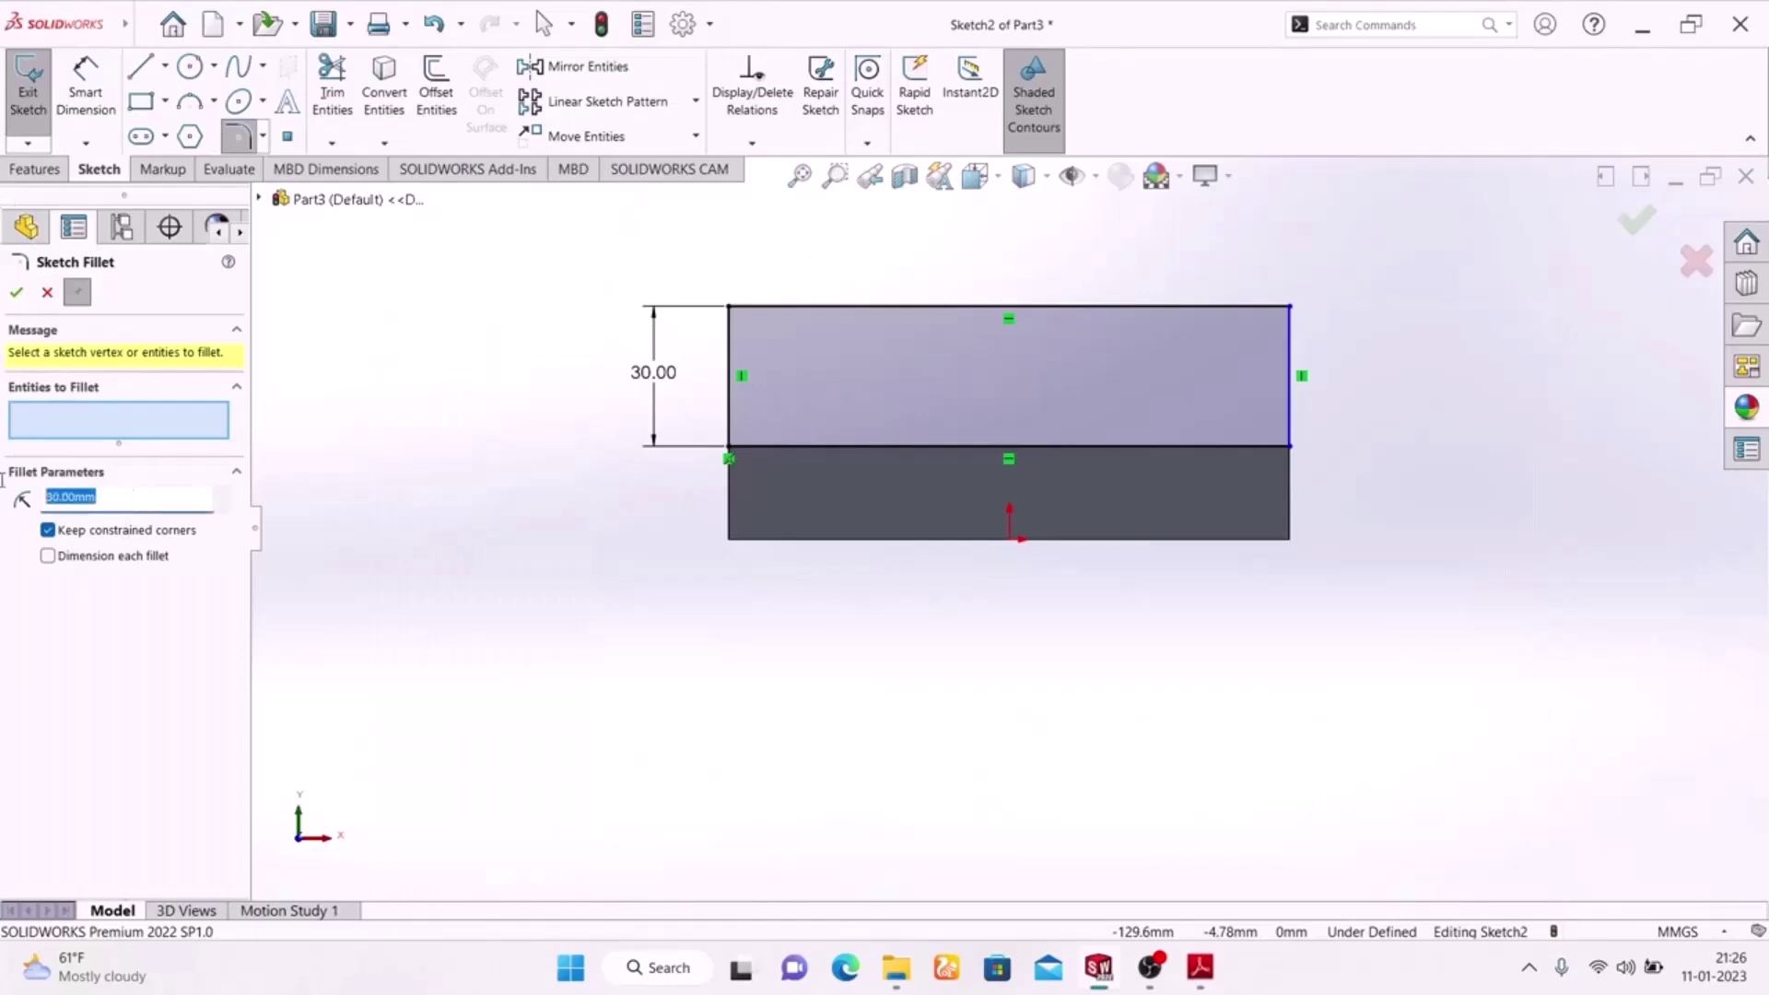
type("20")
left_click(732, 310)
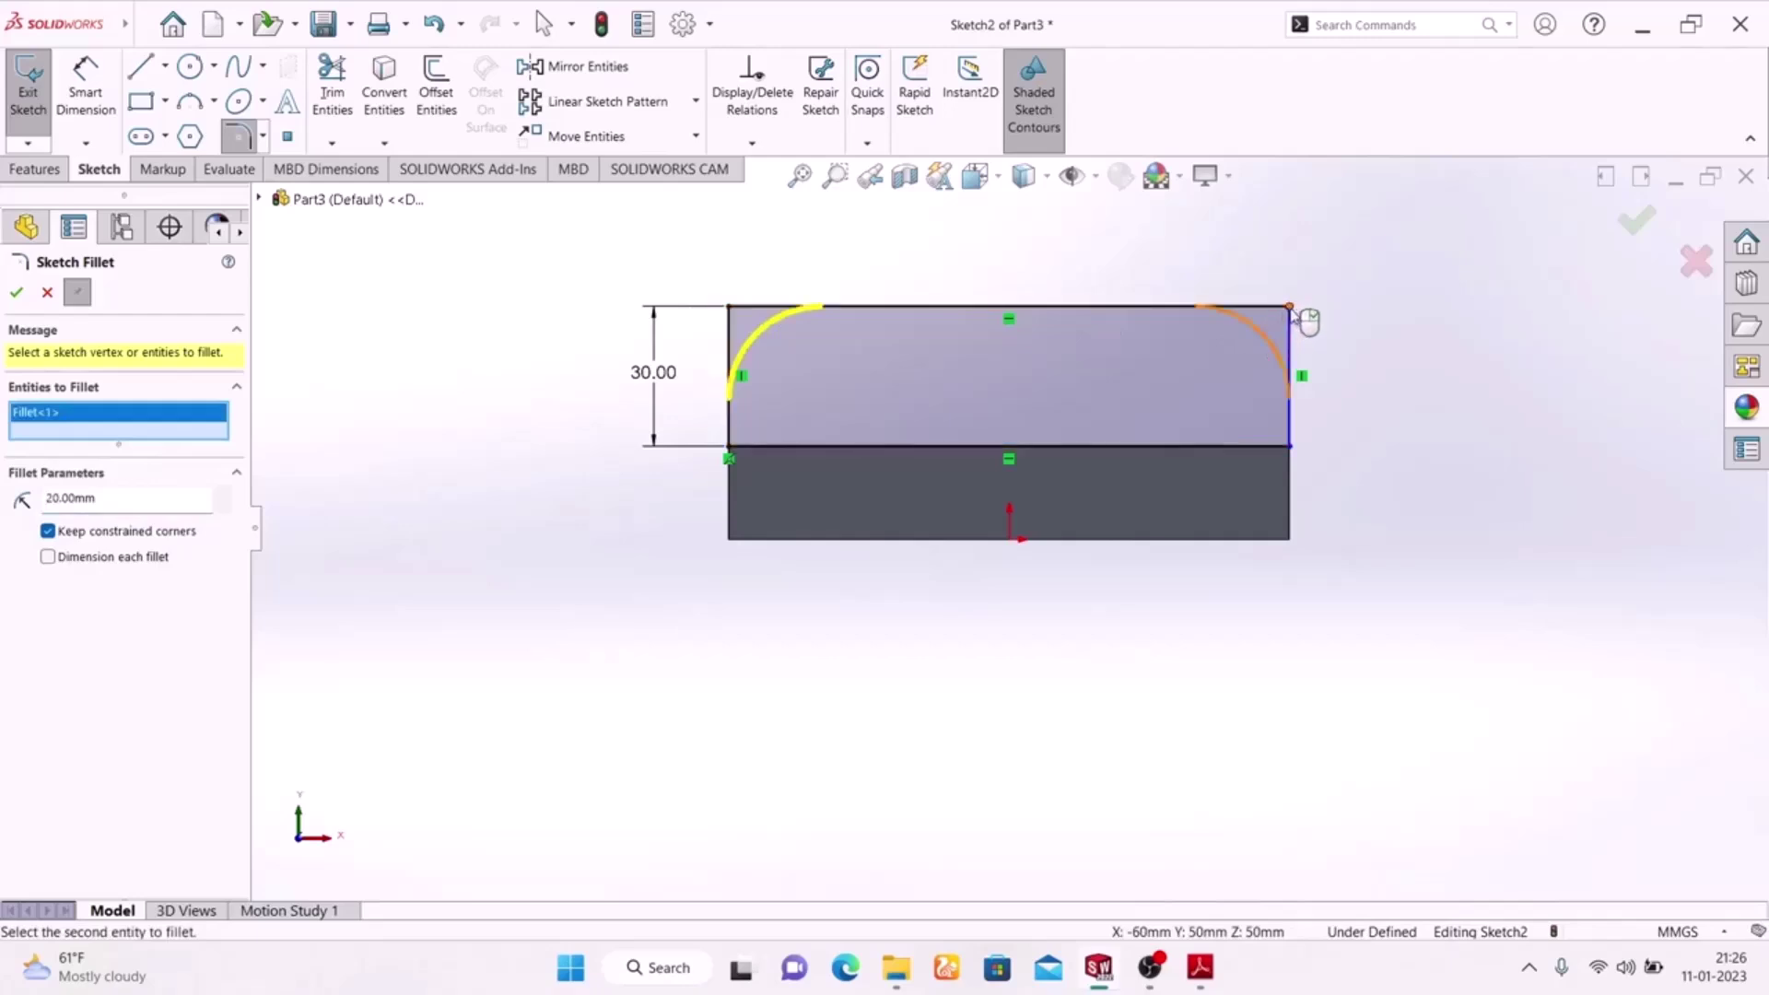
left_click(1290, 307)
left_click(16, 293)
- Sketch a horizontal straight slot inside the flange profile, about 86 mm between arc centers and about 11 mm wide
left_click(141, 137)
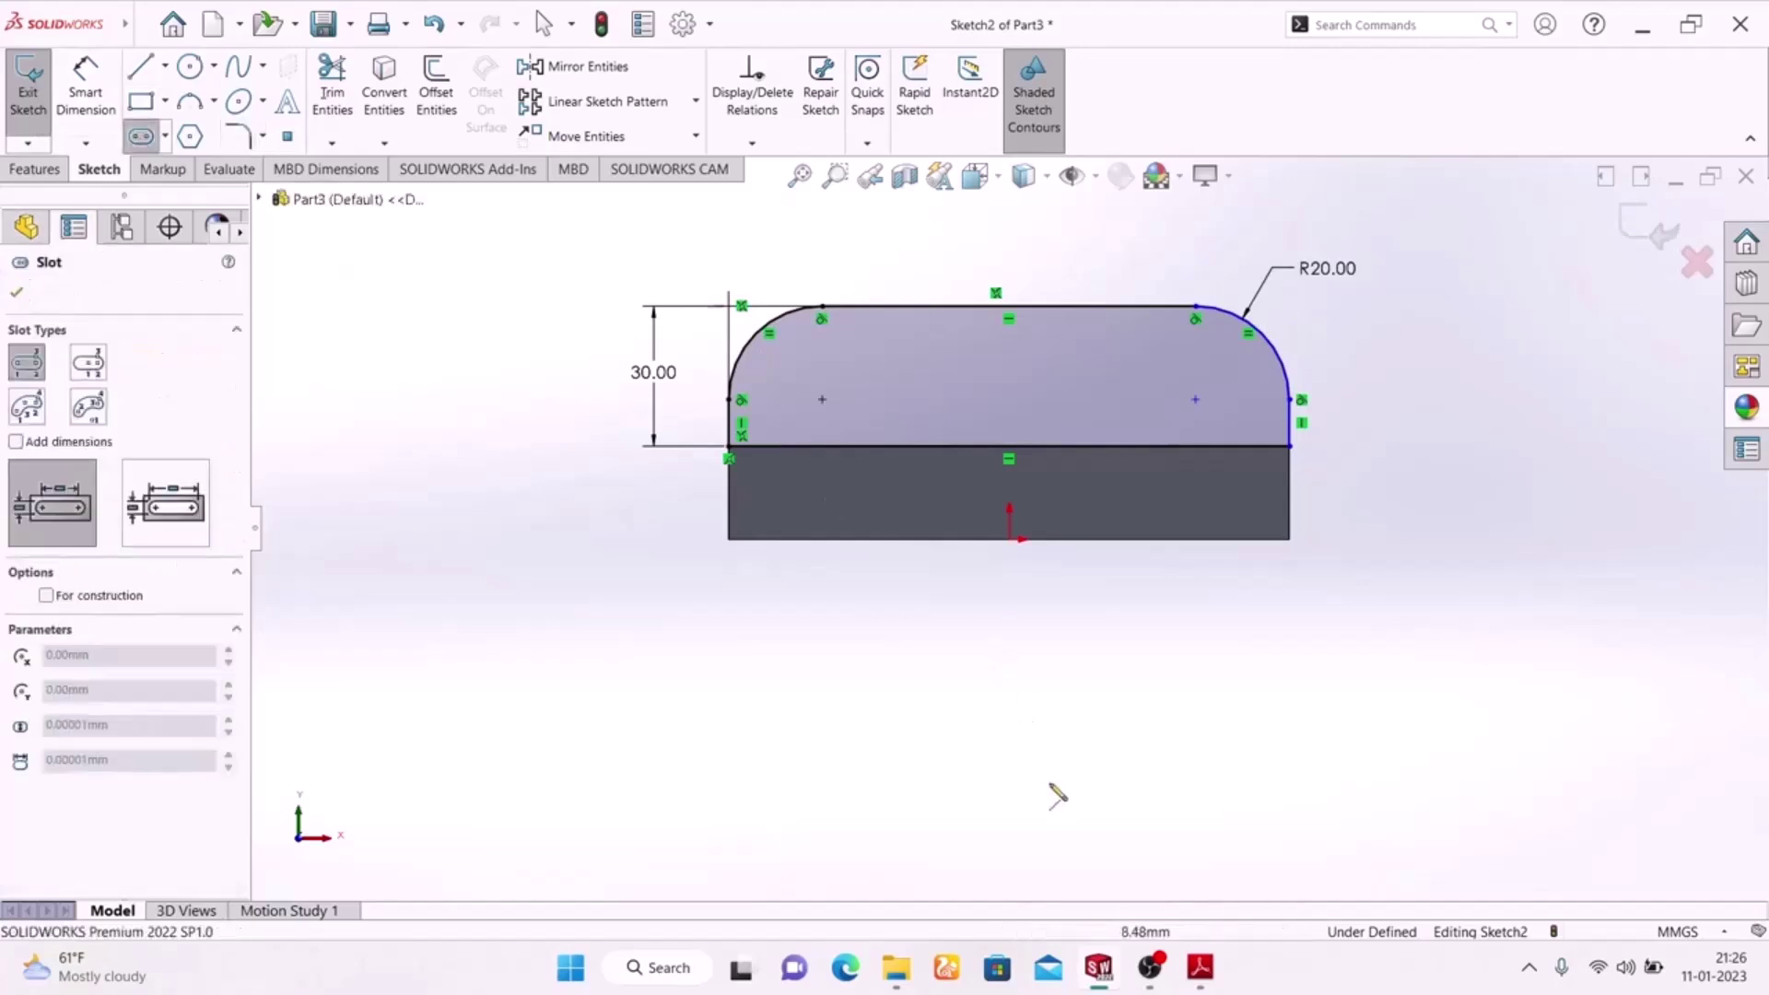
left_click(1207, 974)
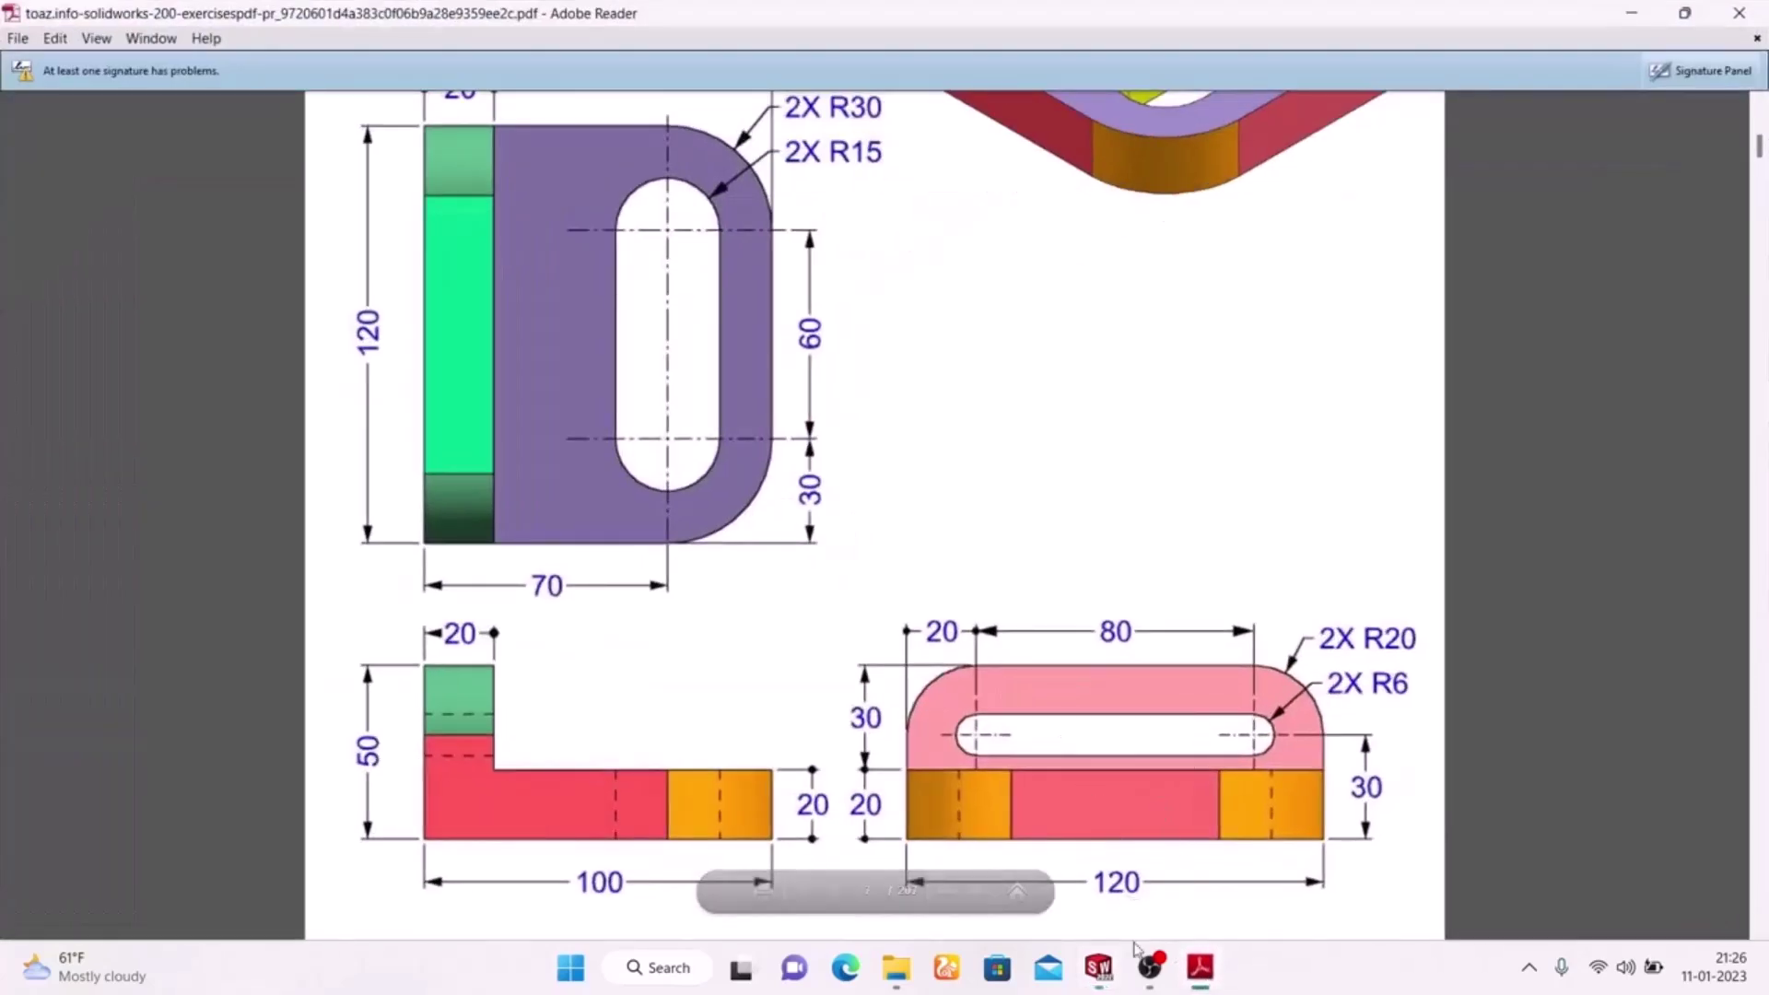
left_click(1200, 968)
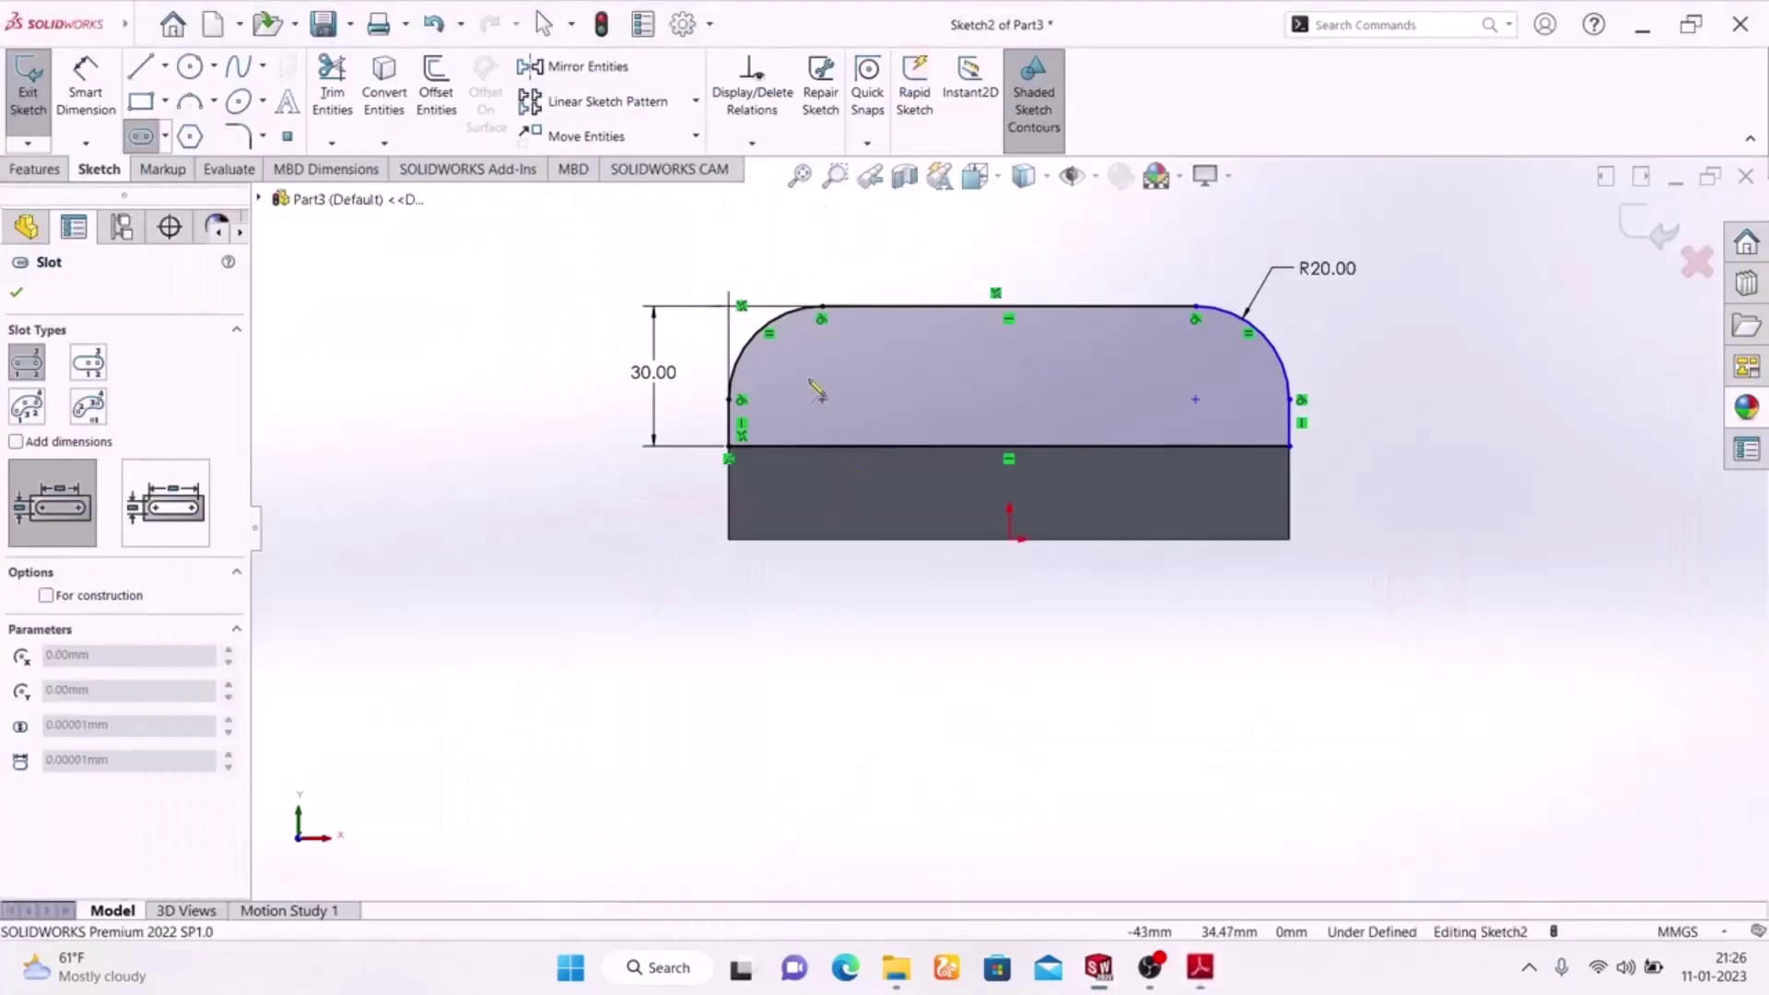
left_click(820, 399)
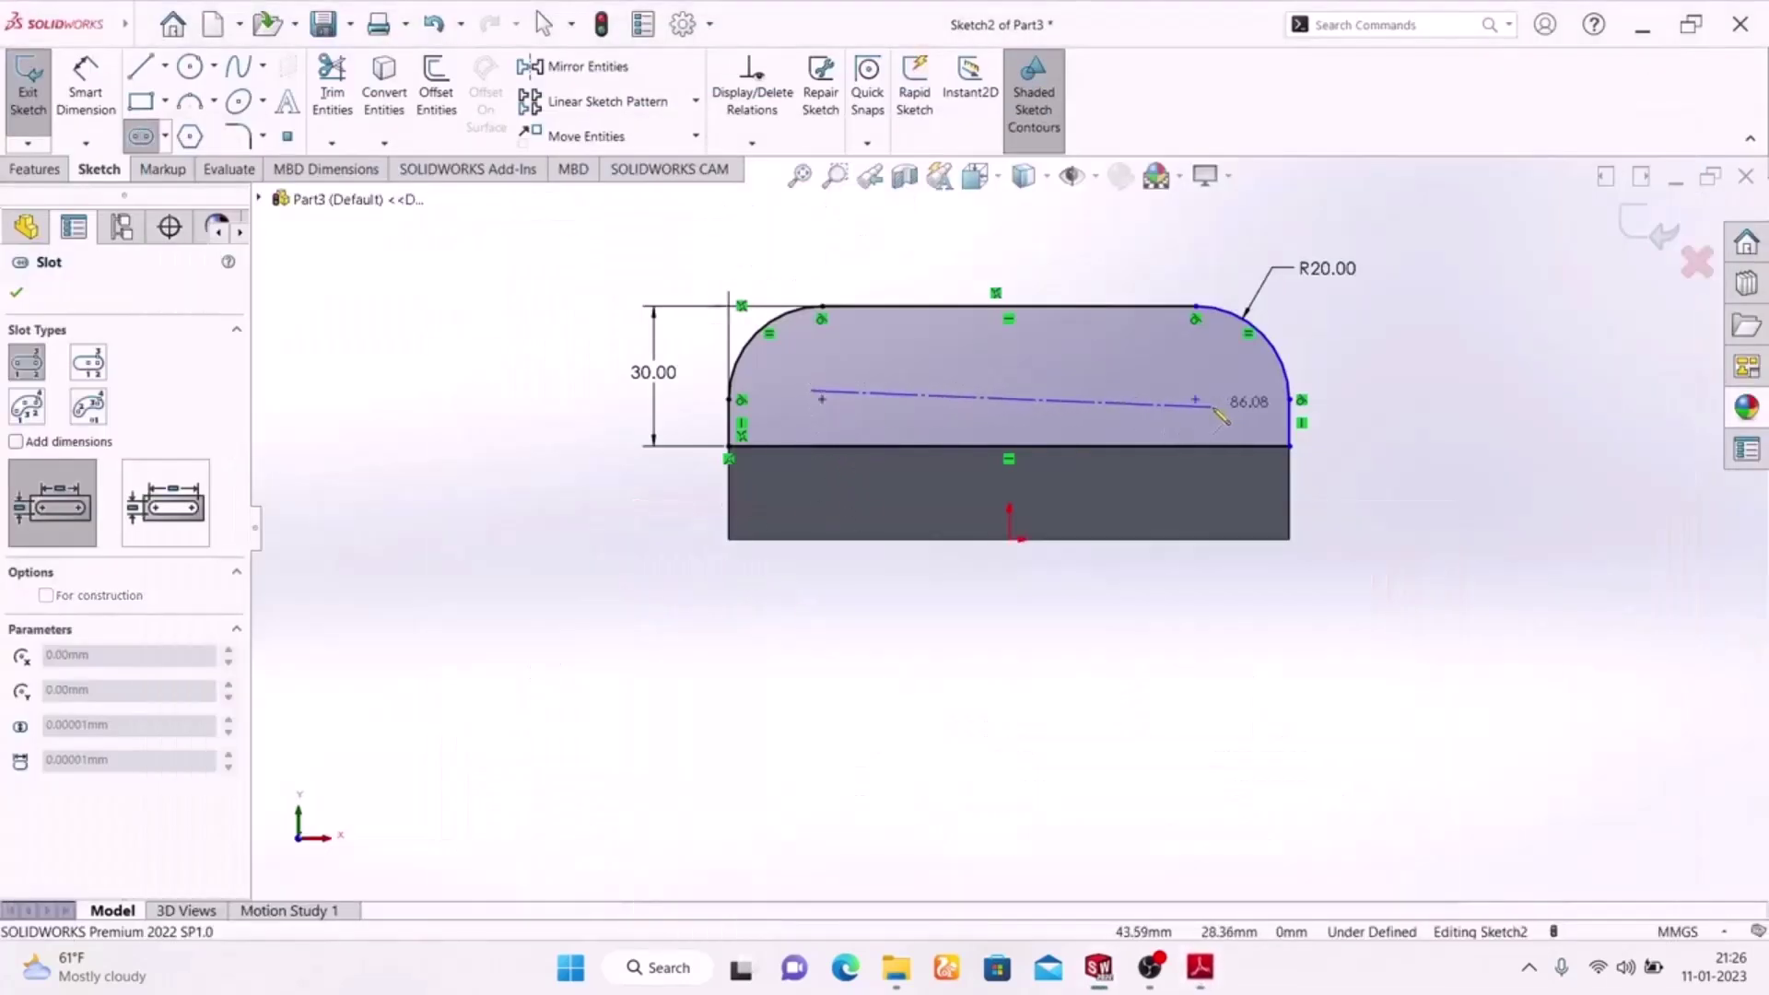
left_click(1216, 391)
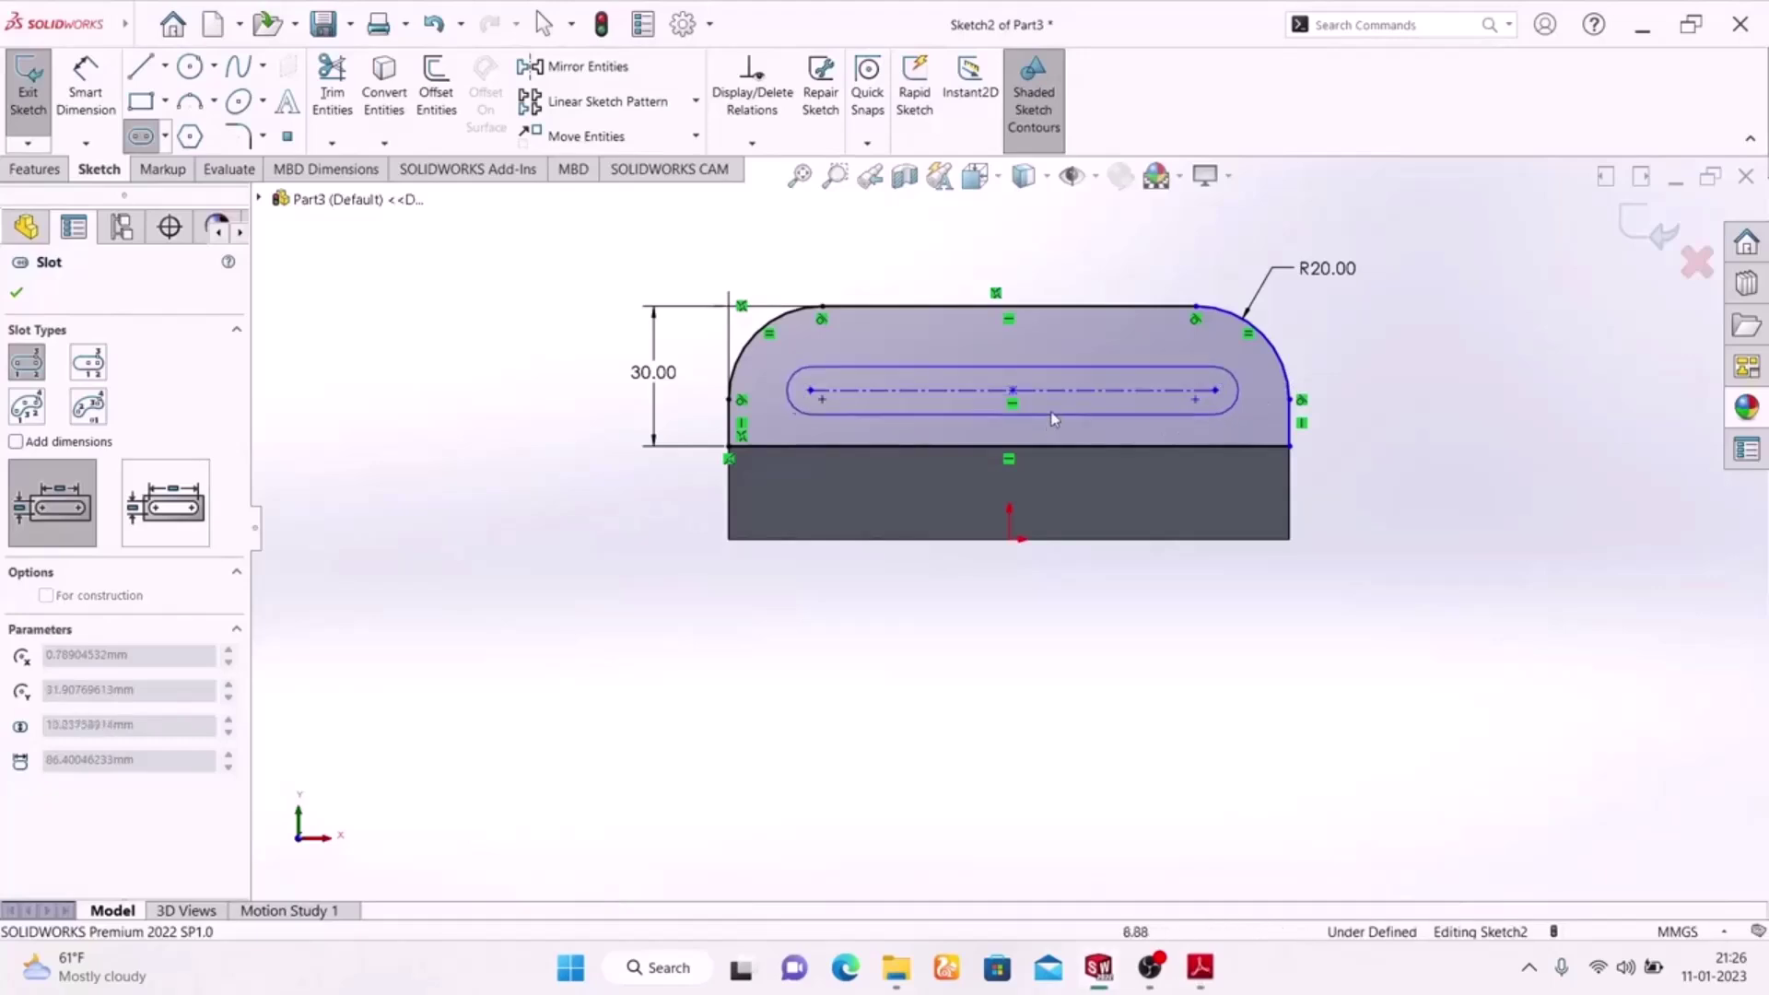
left_click(1059, 416)
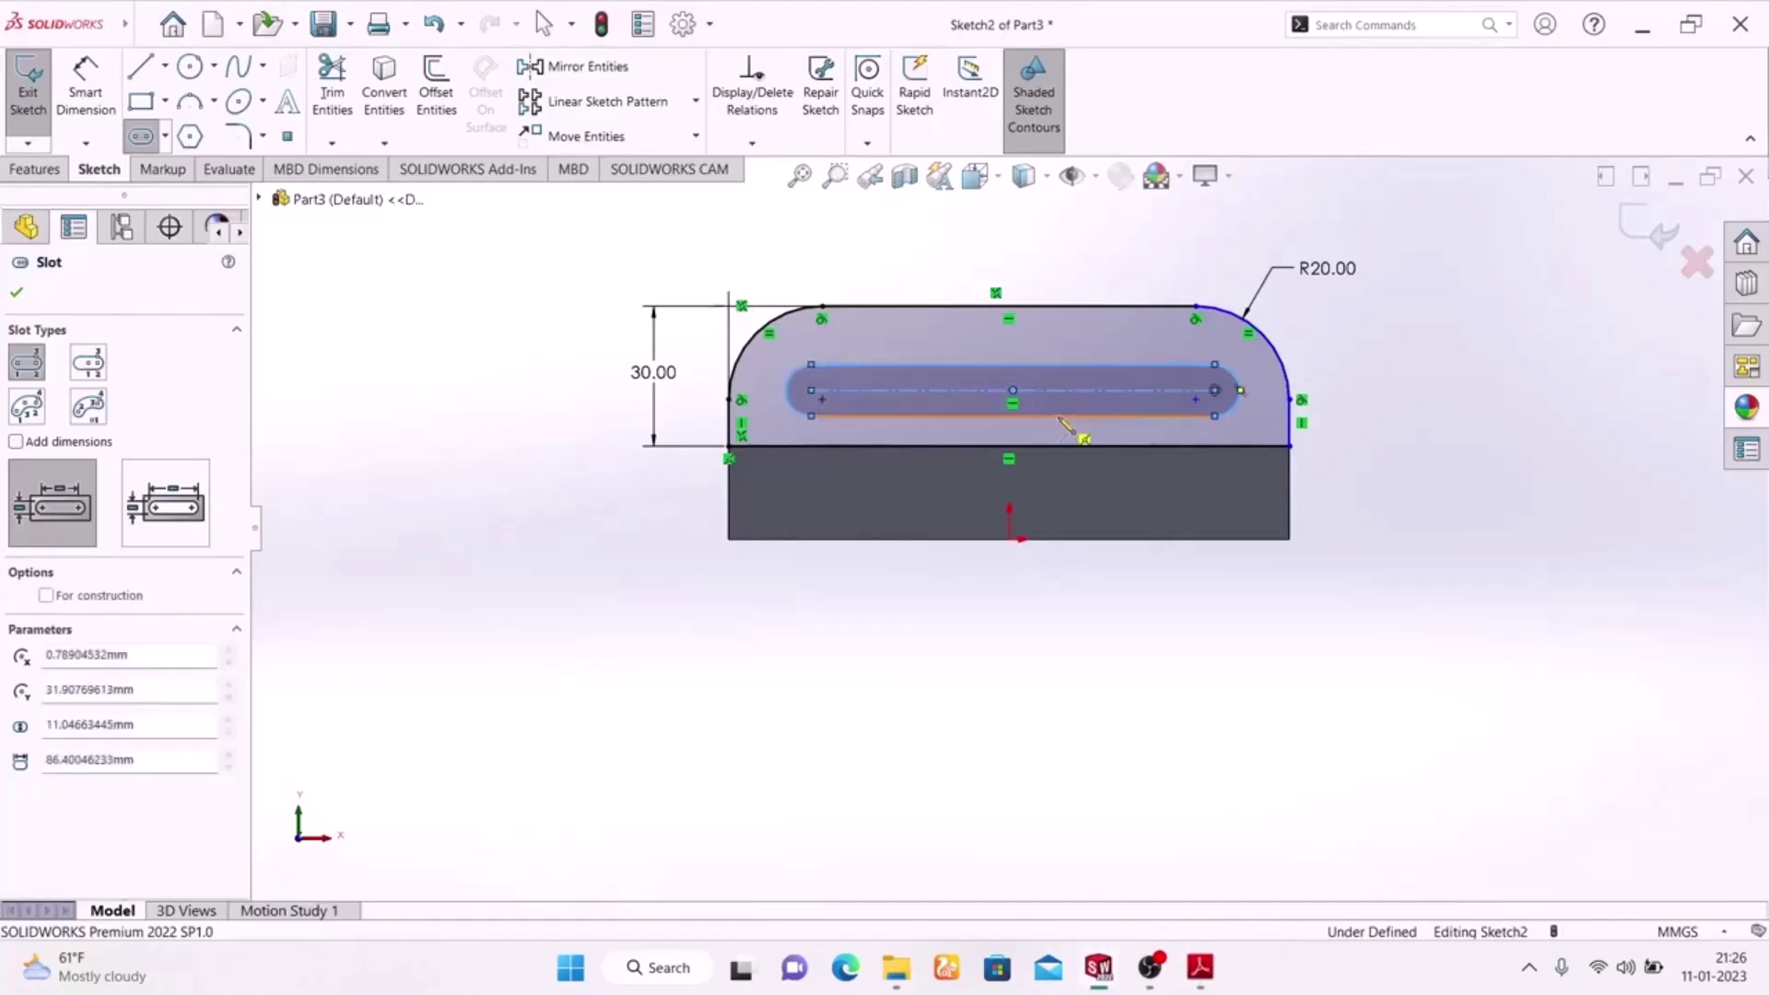
right_click(1417, 344)
left_click(1446, 348)
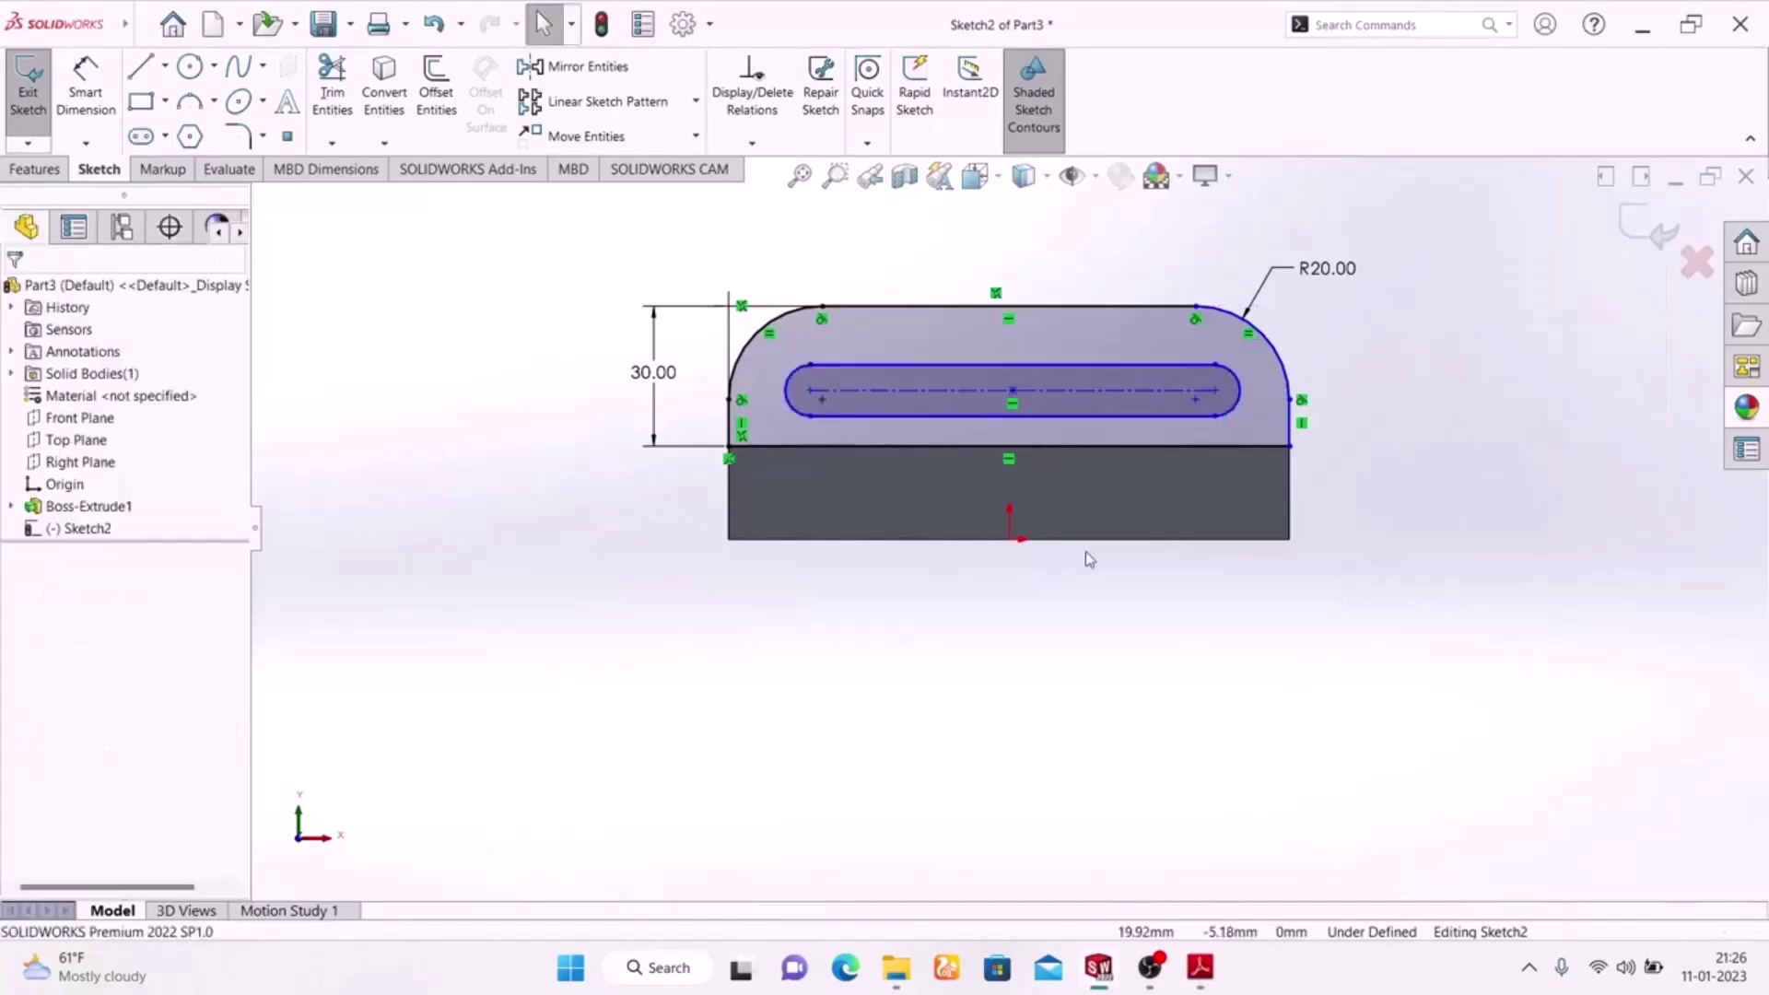
- Check the slot length in the drawing and dimension the flange slot's center-to-center distance as 80 mm
left_click(1212, 964)
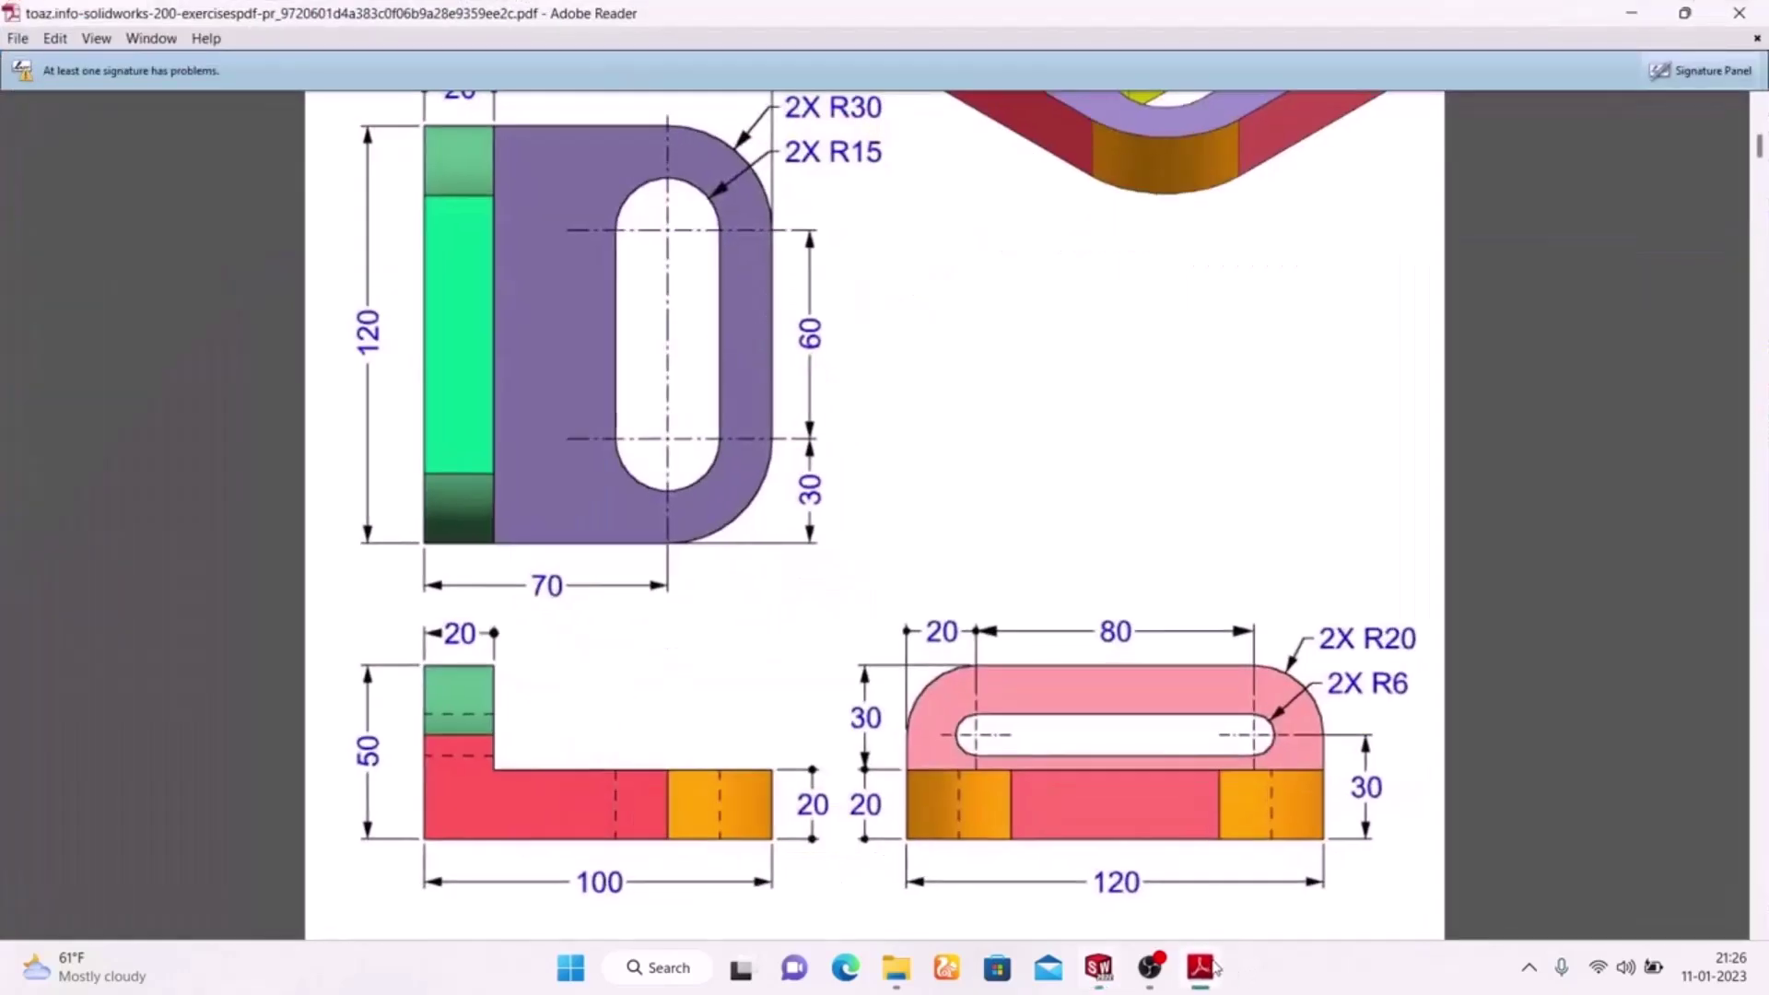
left_click(1200, 965)
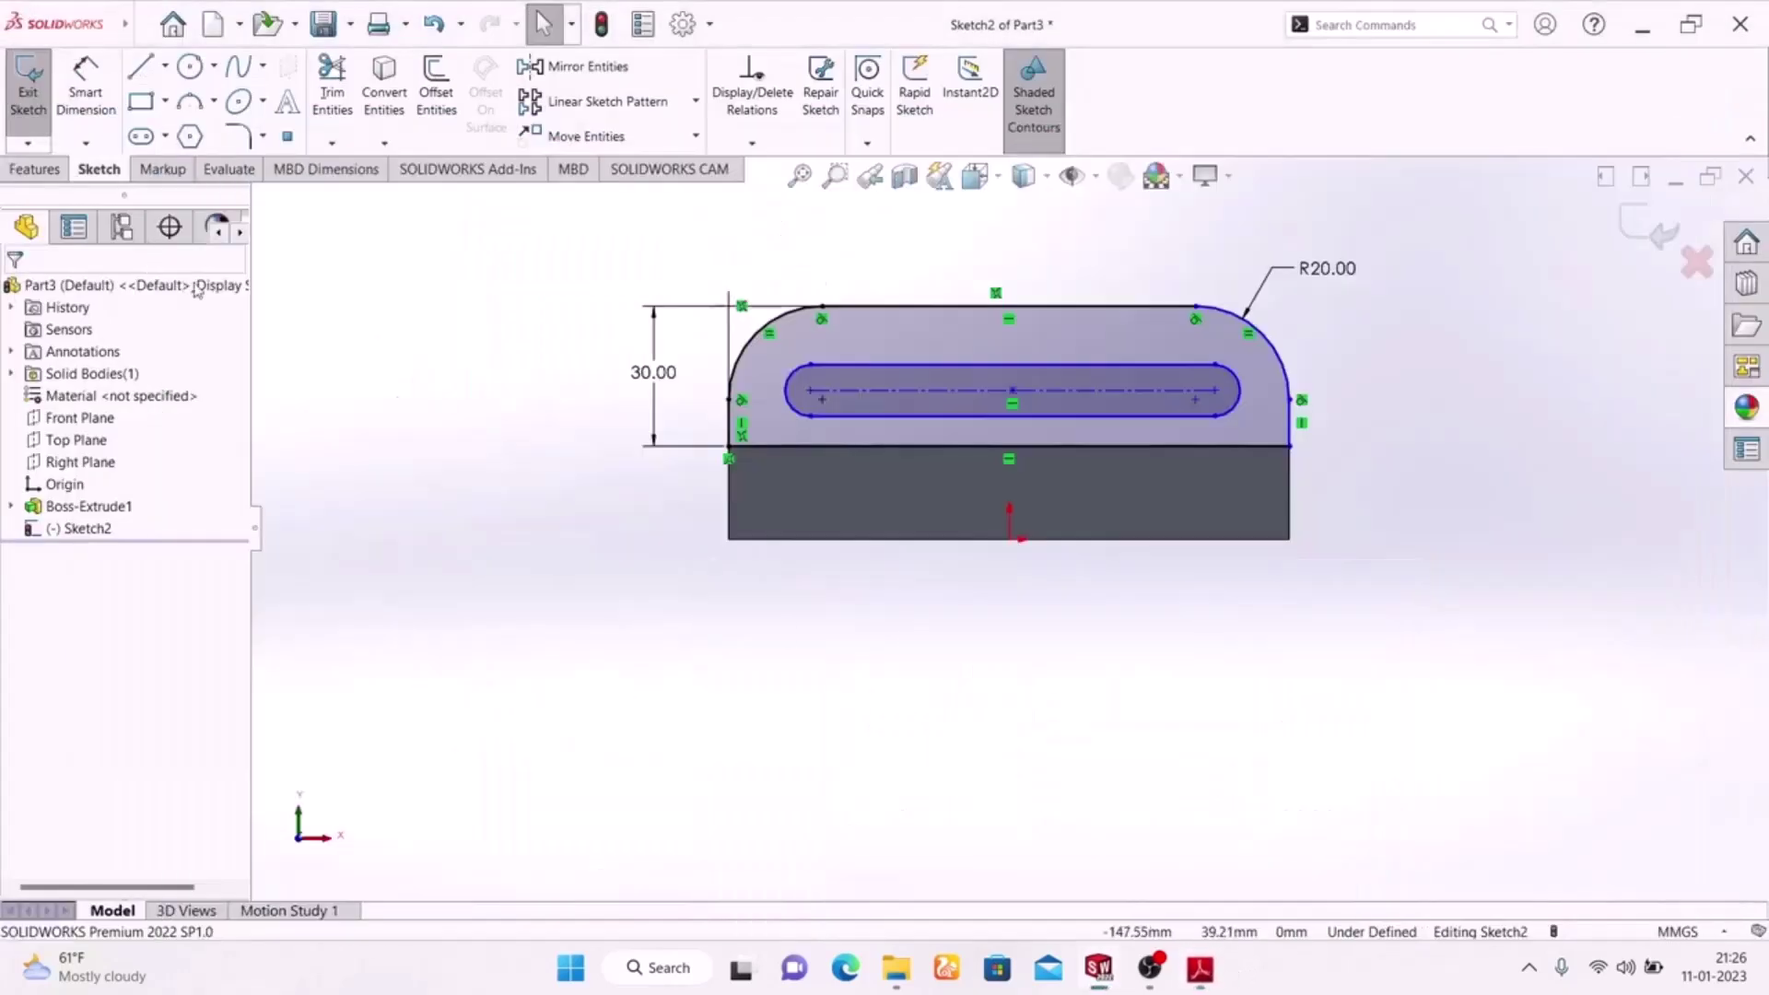
left_click(900, 391)
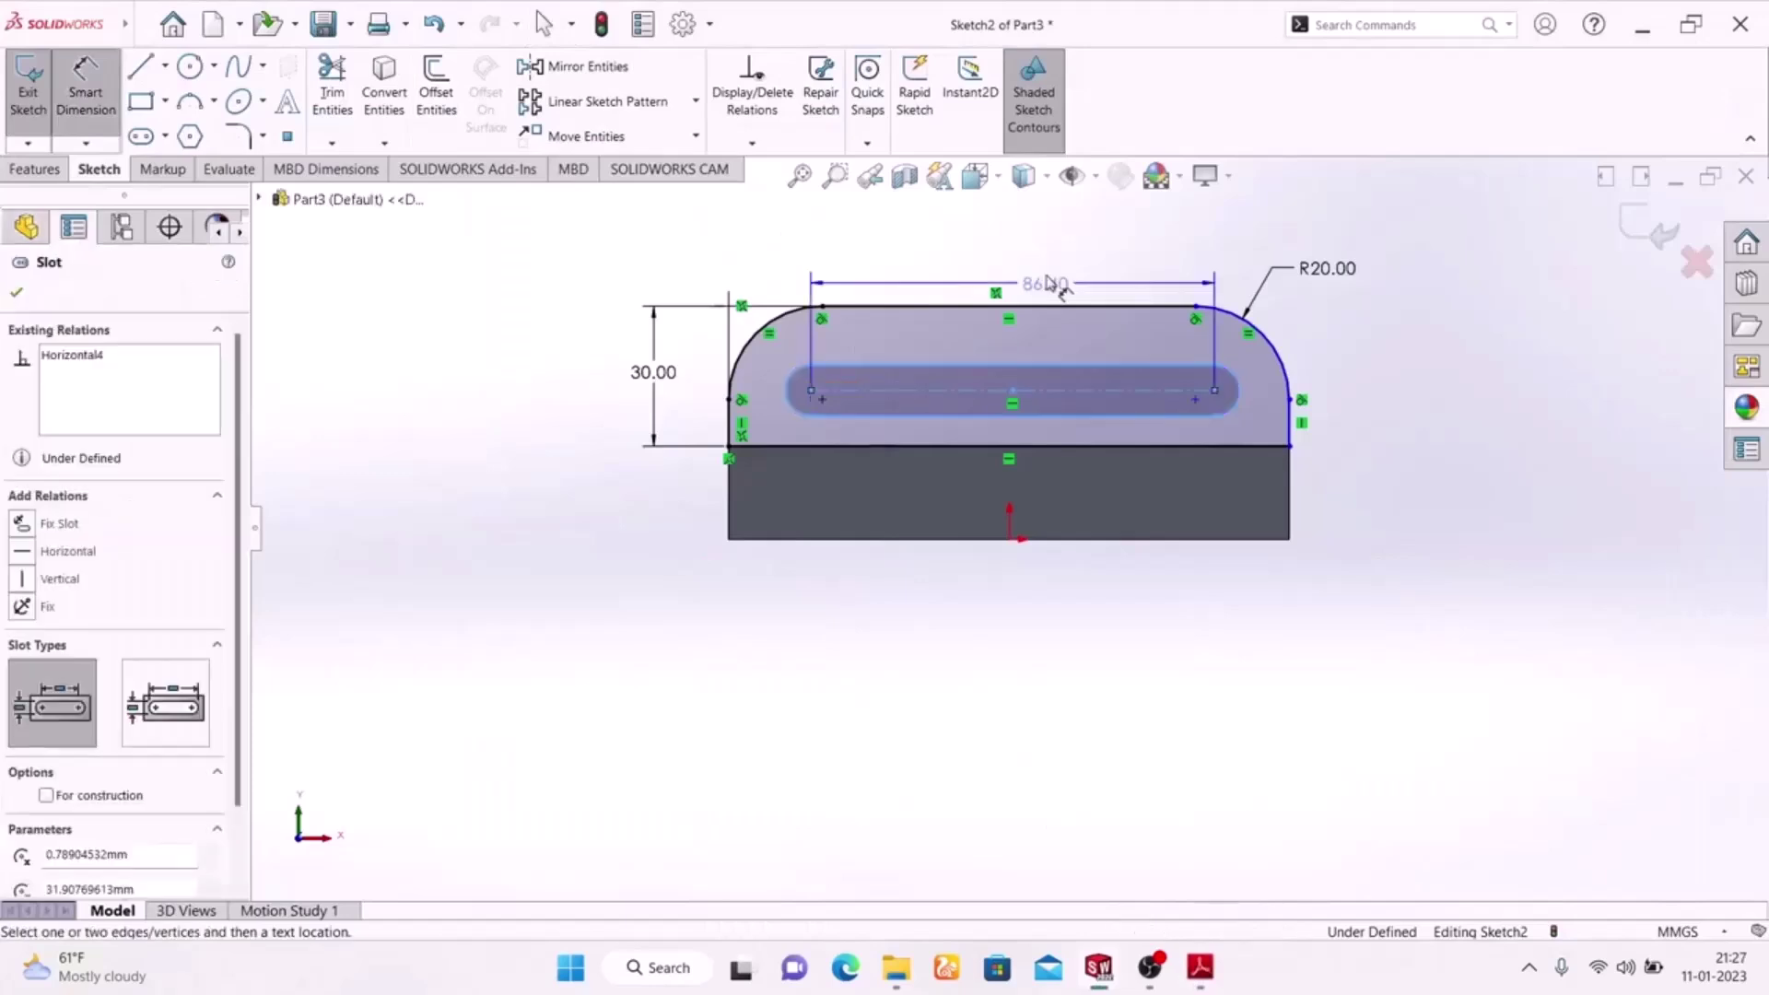
left_click(1023, 236)
type("80")
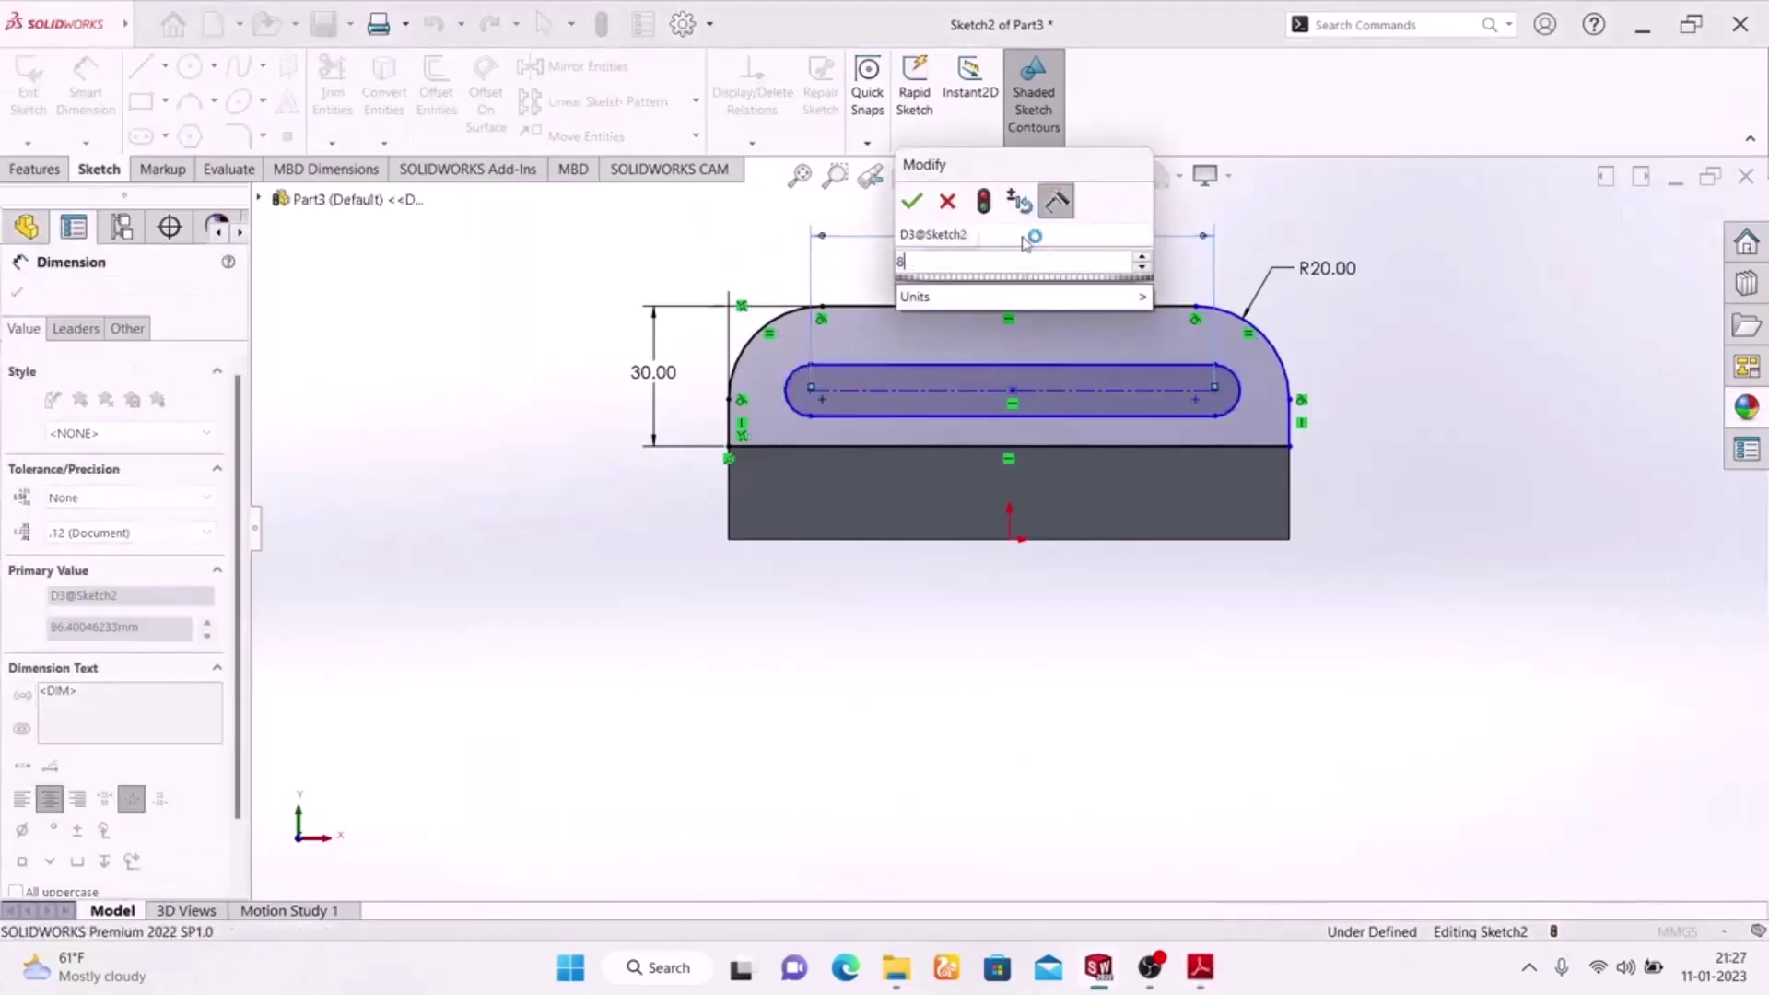
key("Return")
key("Escape")
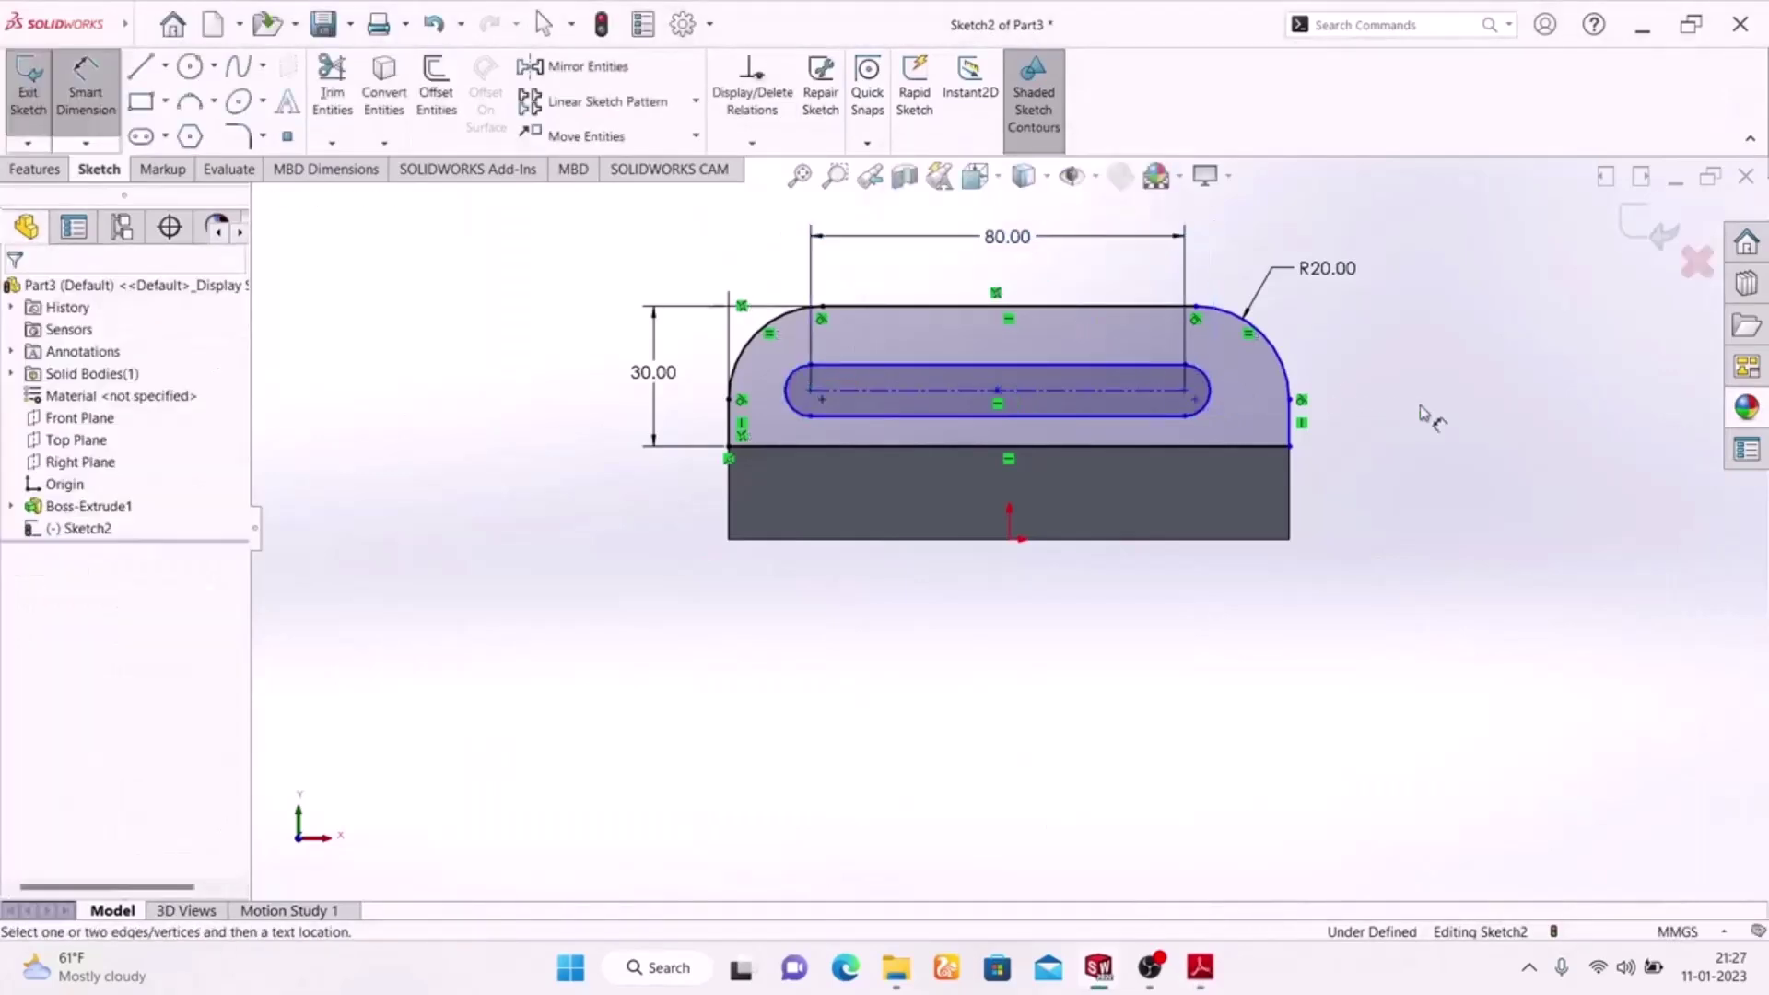
- Check the slot radius in the drawing and dimension the flange slot's right end arc as R6 mm
left_click(1200, 967)
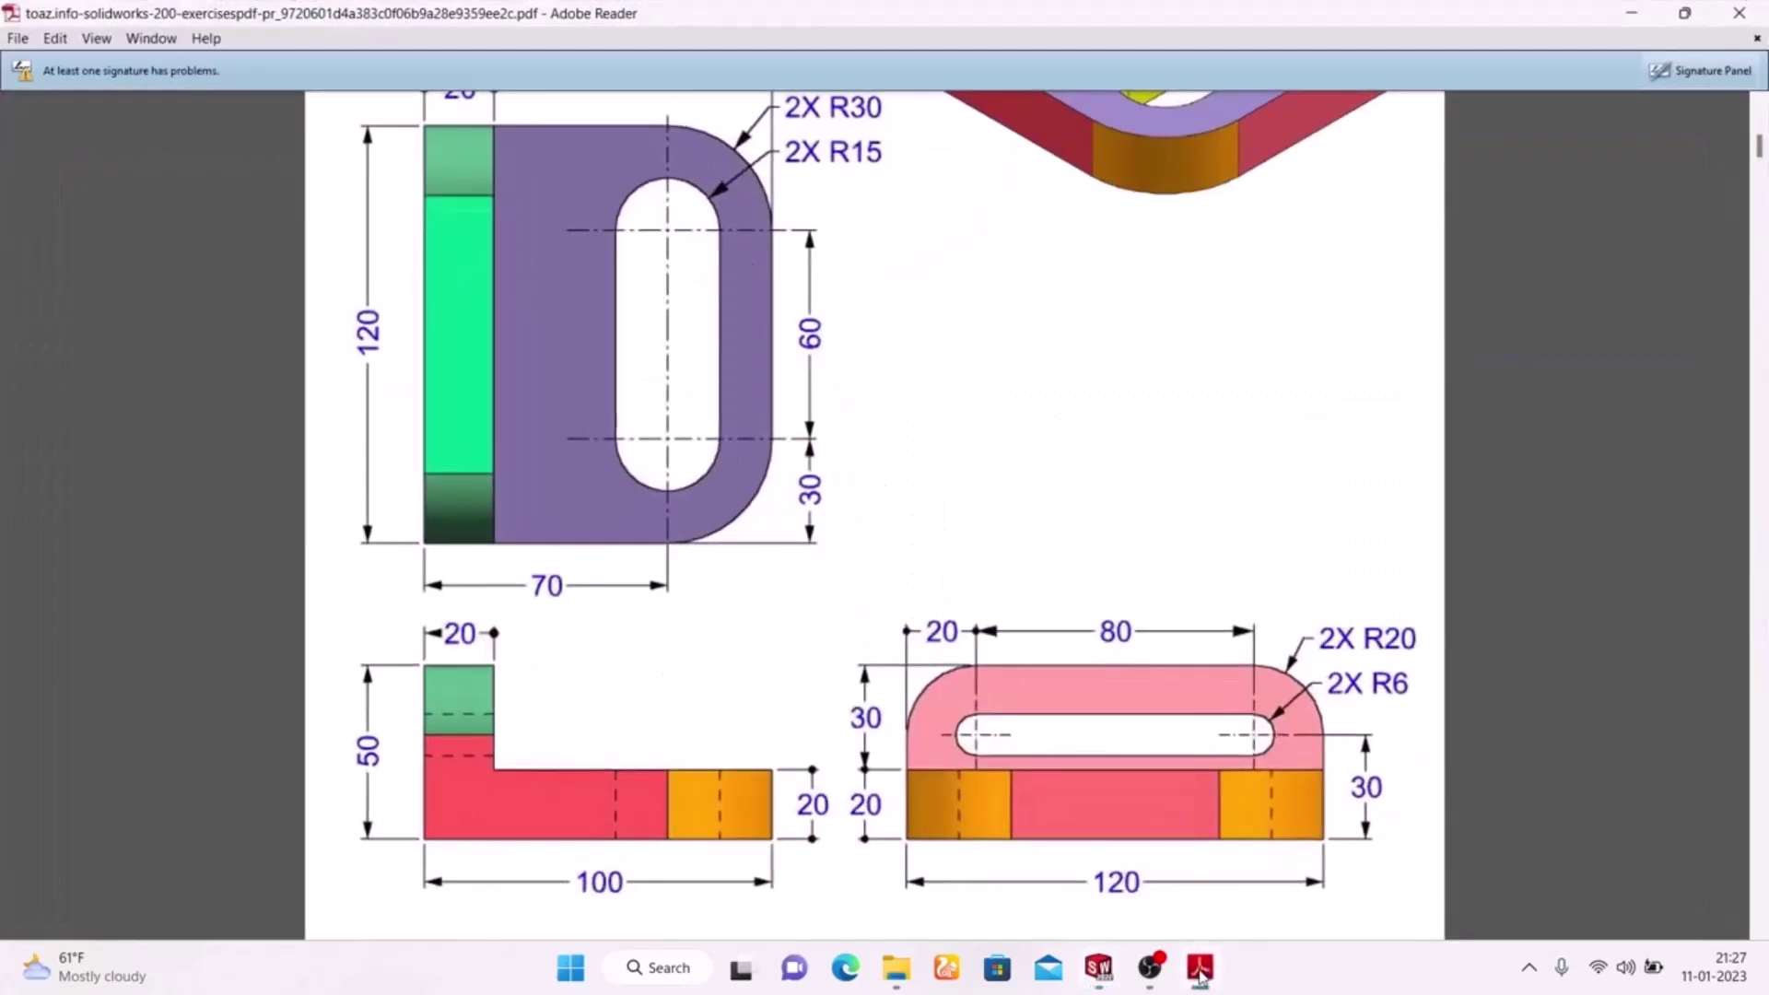
left_click(1200, 970)
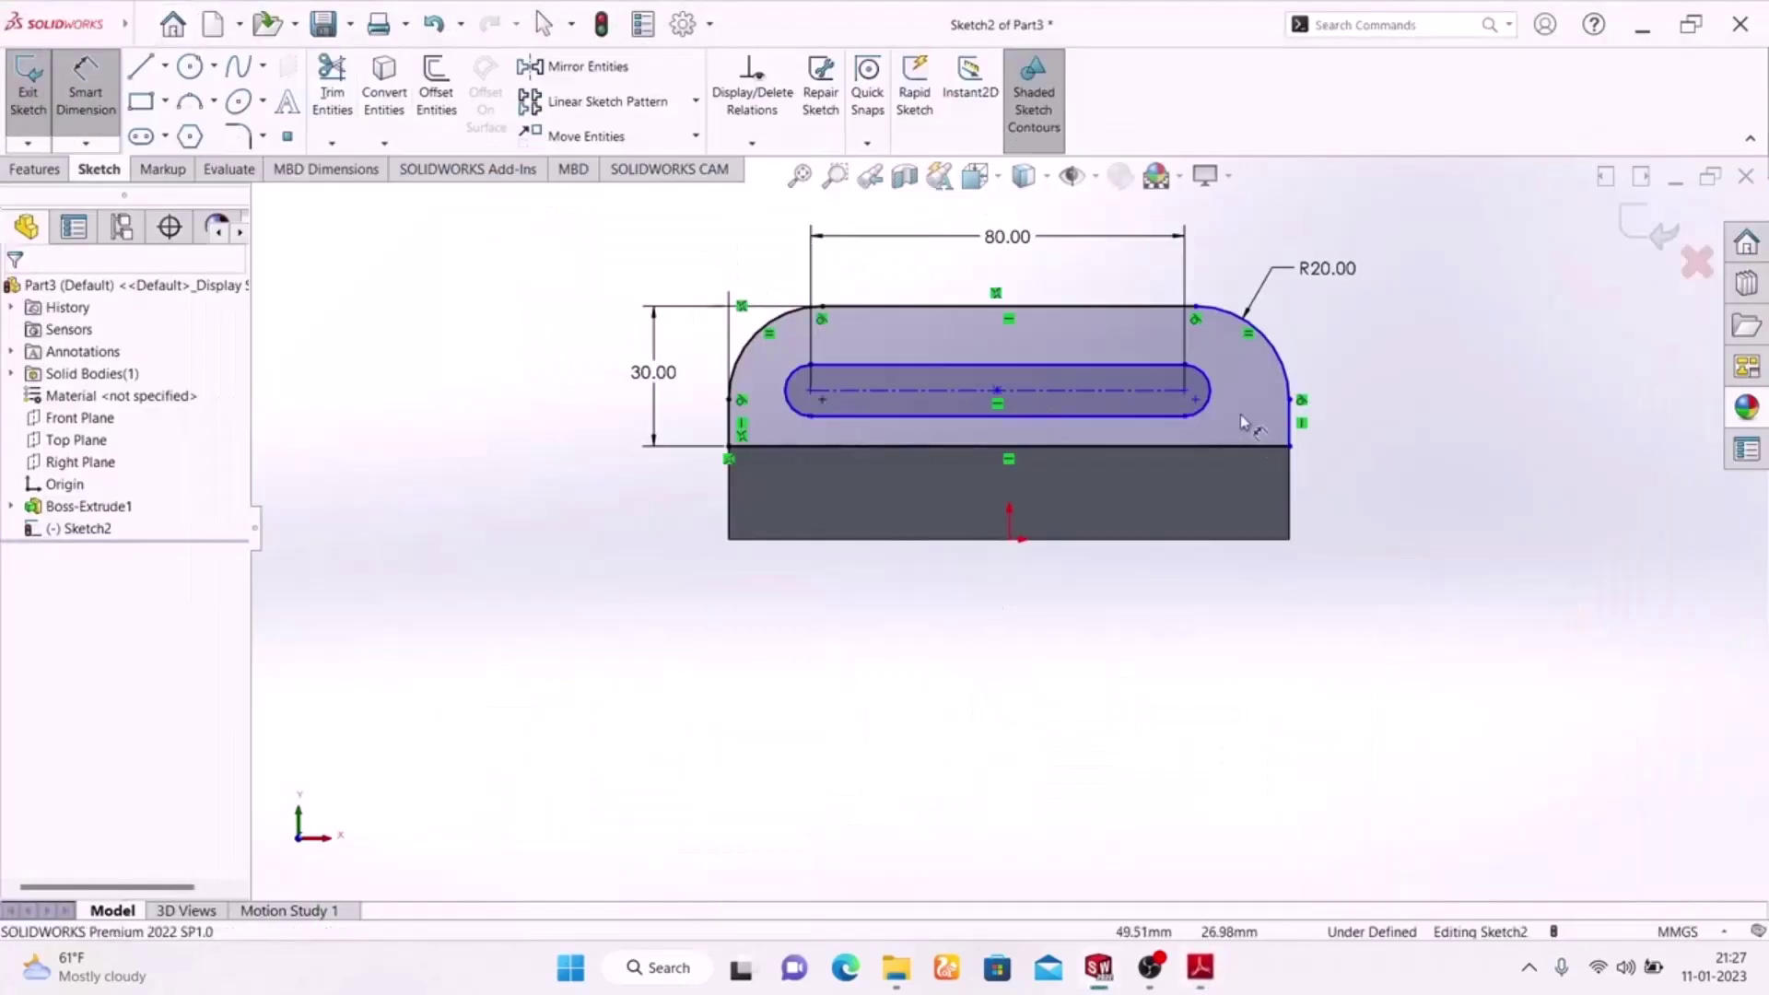
left_click(1210, 394)
left_click(1446, 291)
type("6")
key("Return")
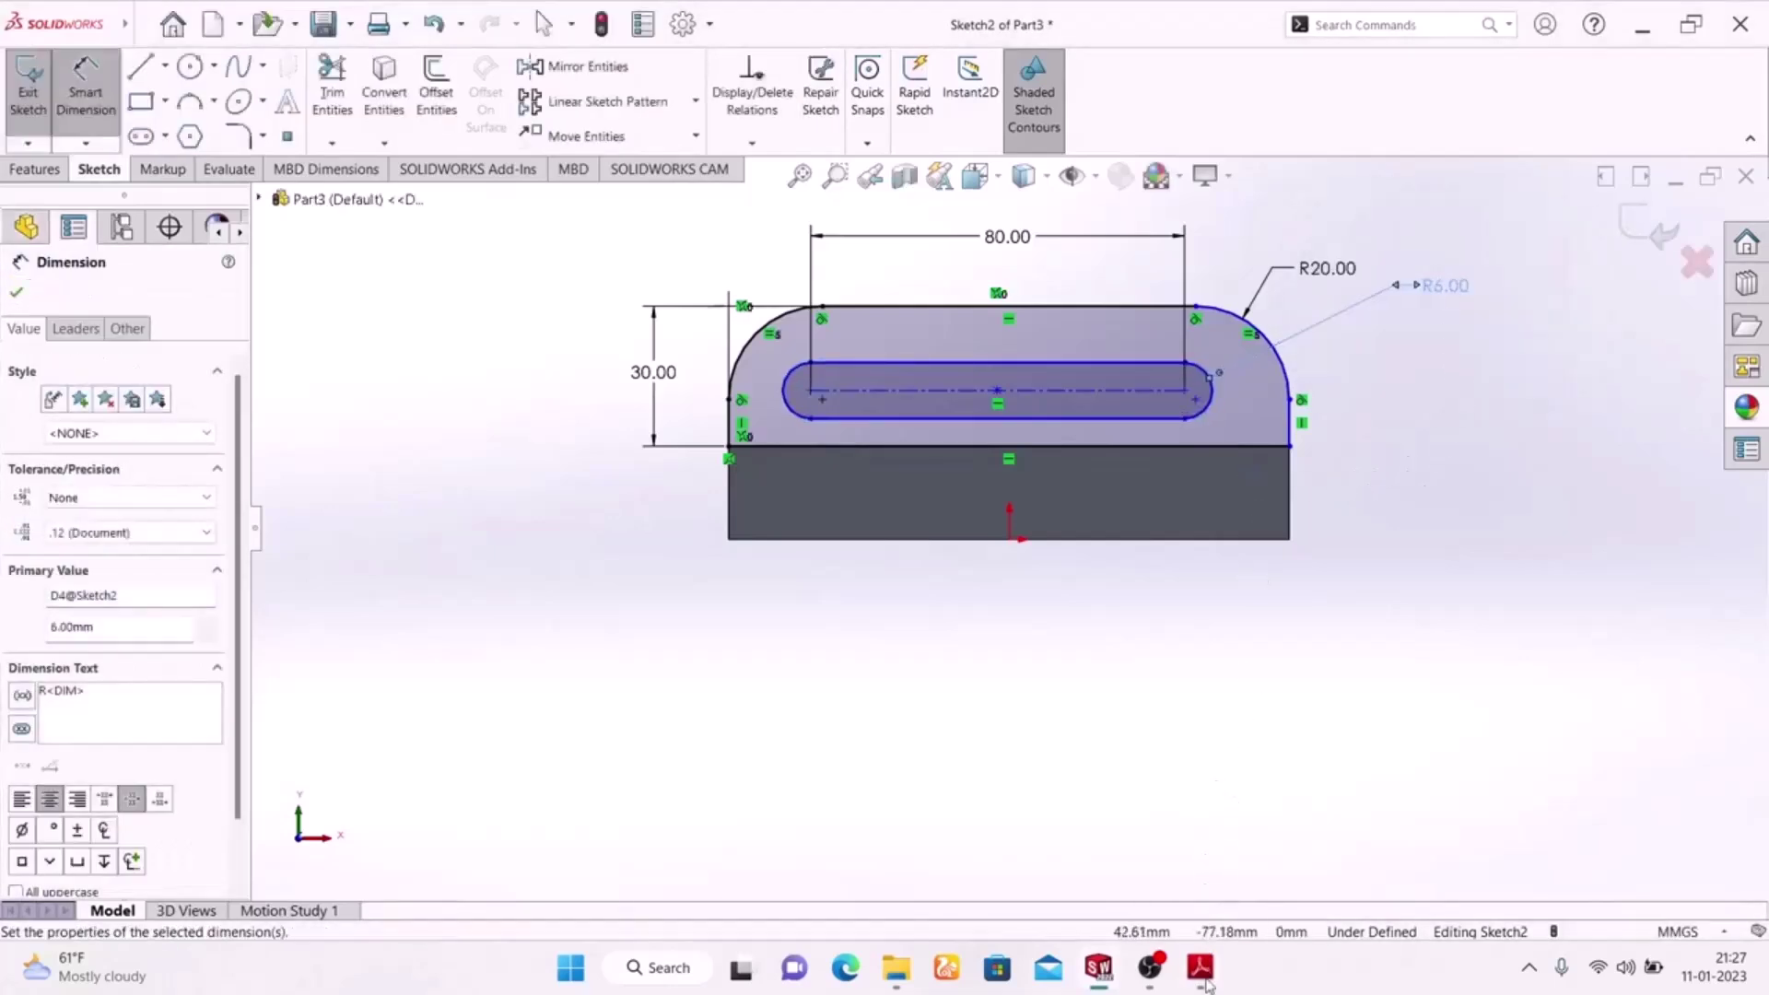
- Dimension the slot's left arc center 20 mm from the flange's left edge per the drawing, aligning the dimension with the 80 mm one
left_click(1203, 974)
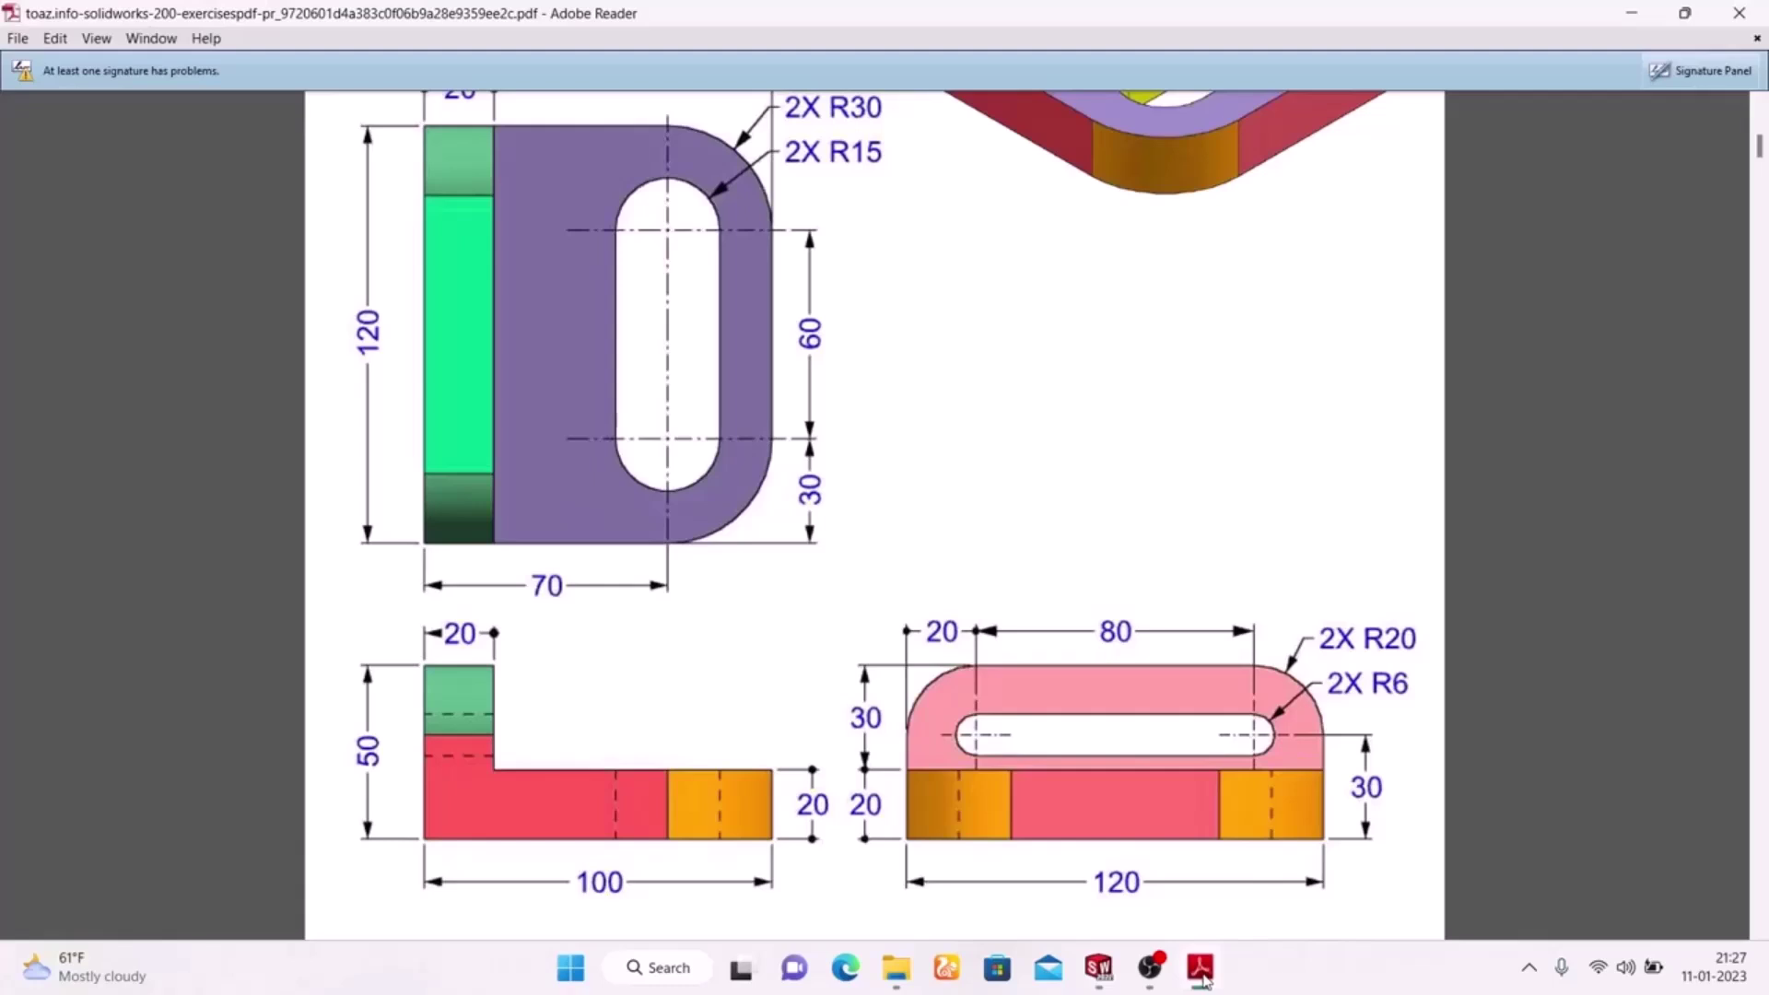
left_click(1203, 974)
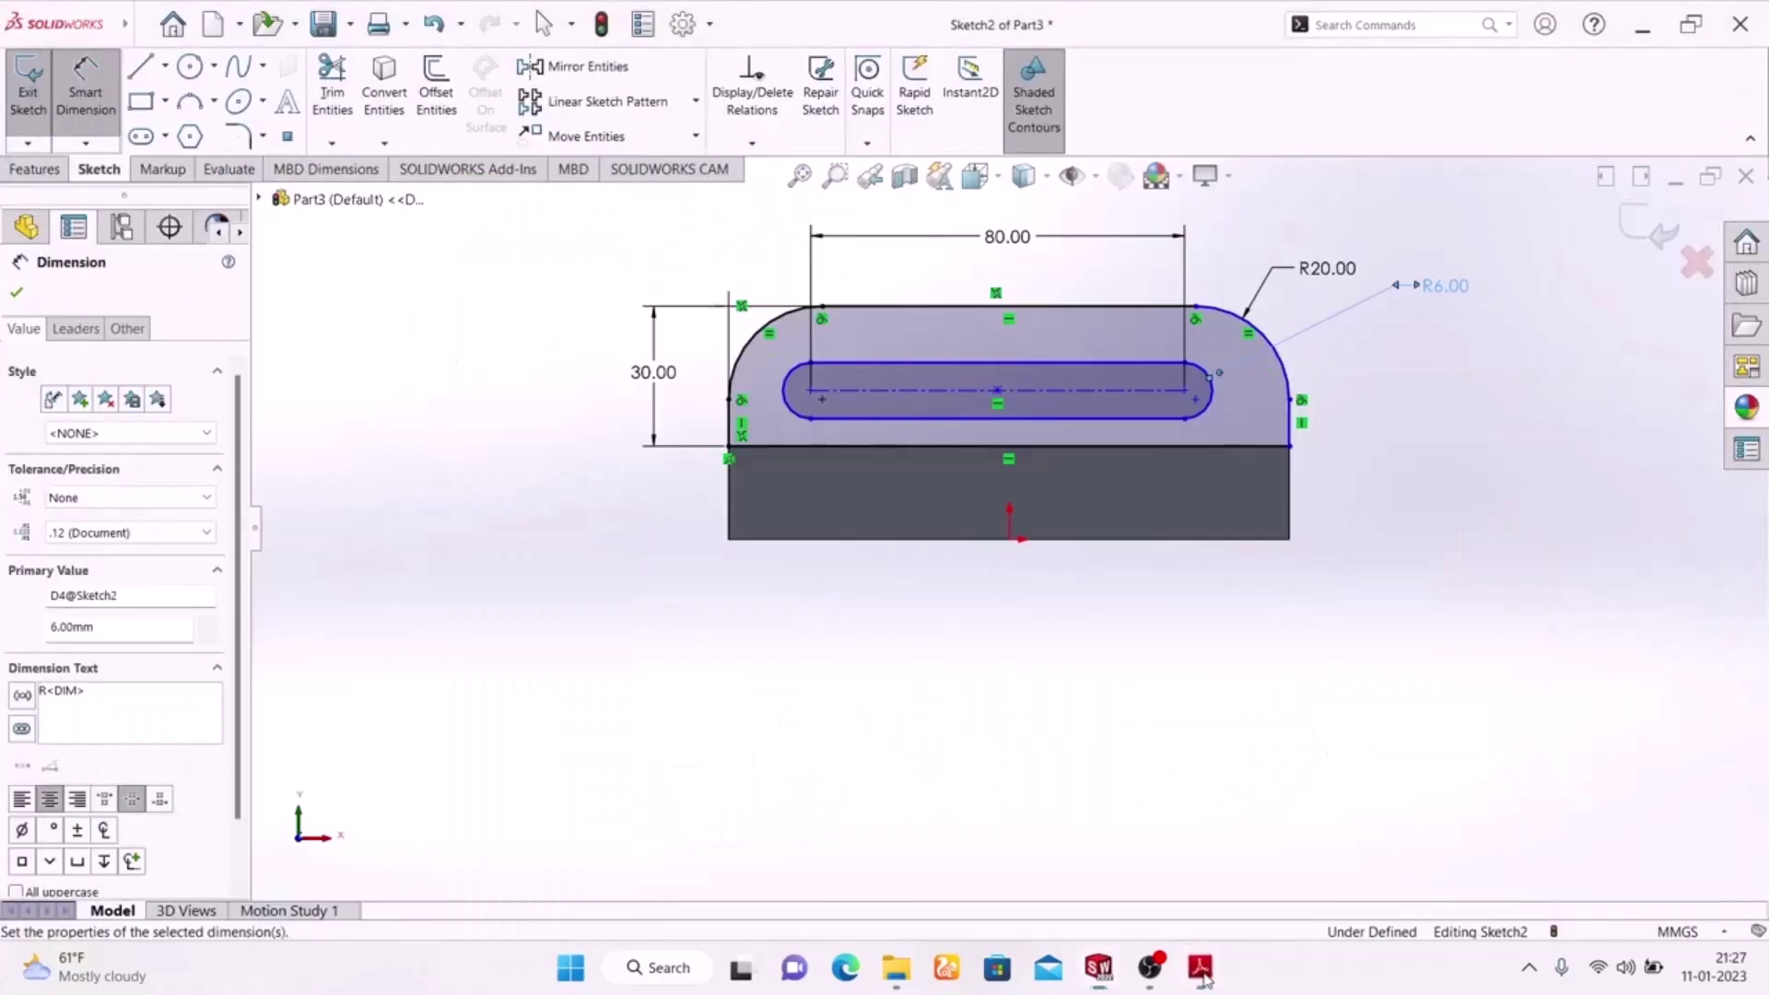
left_click(1203, 975)
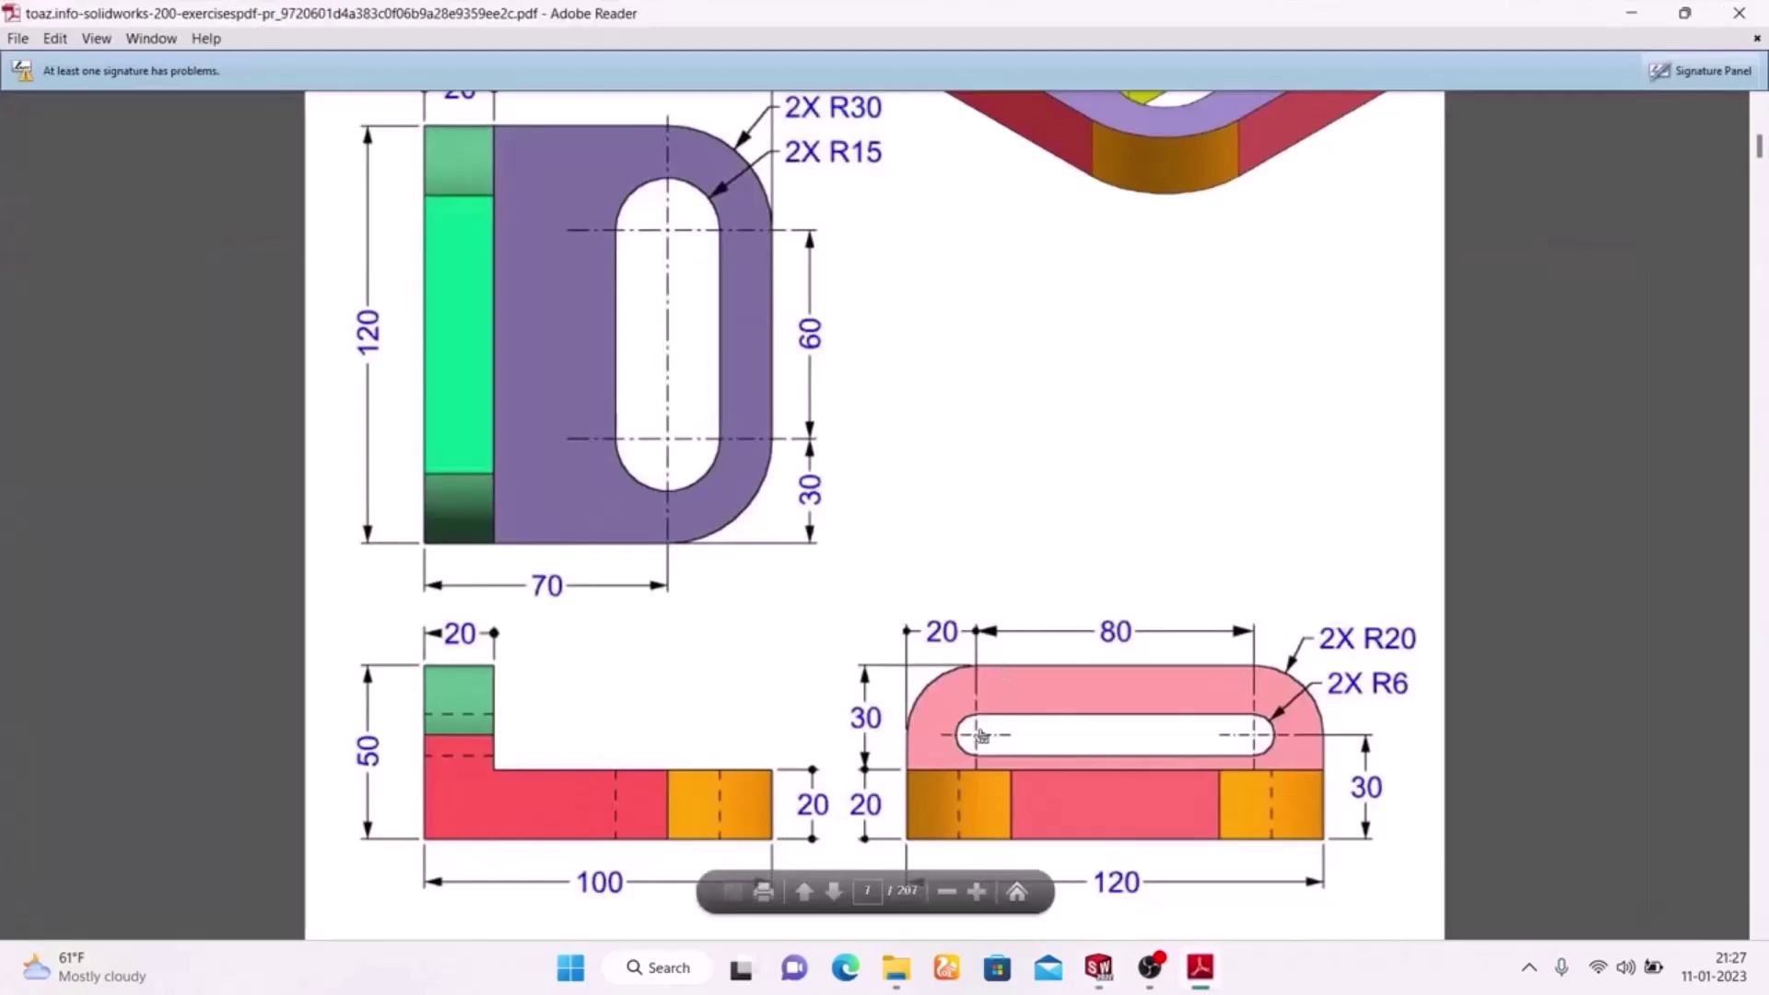
left_click(1200, 968)
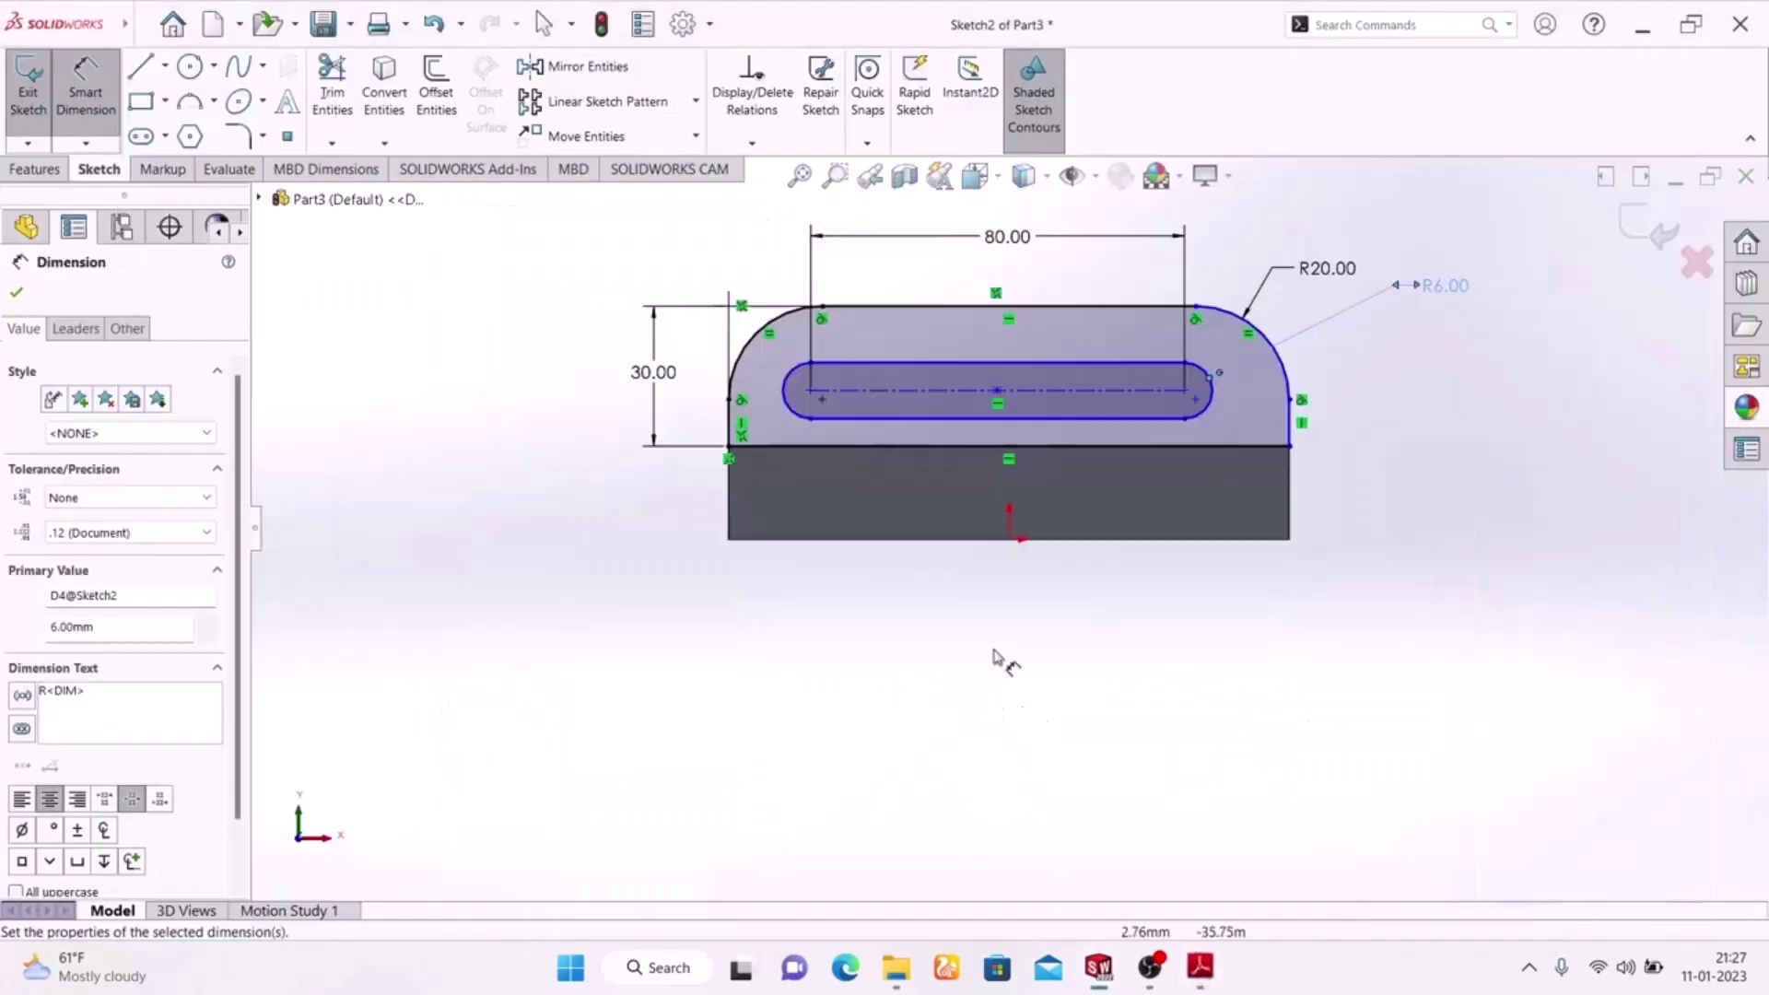
left_click(735, 426)
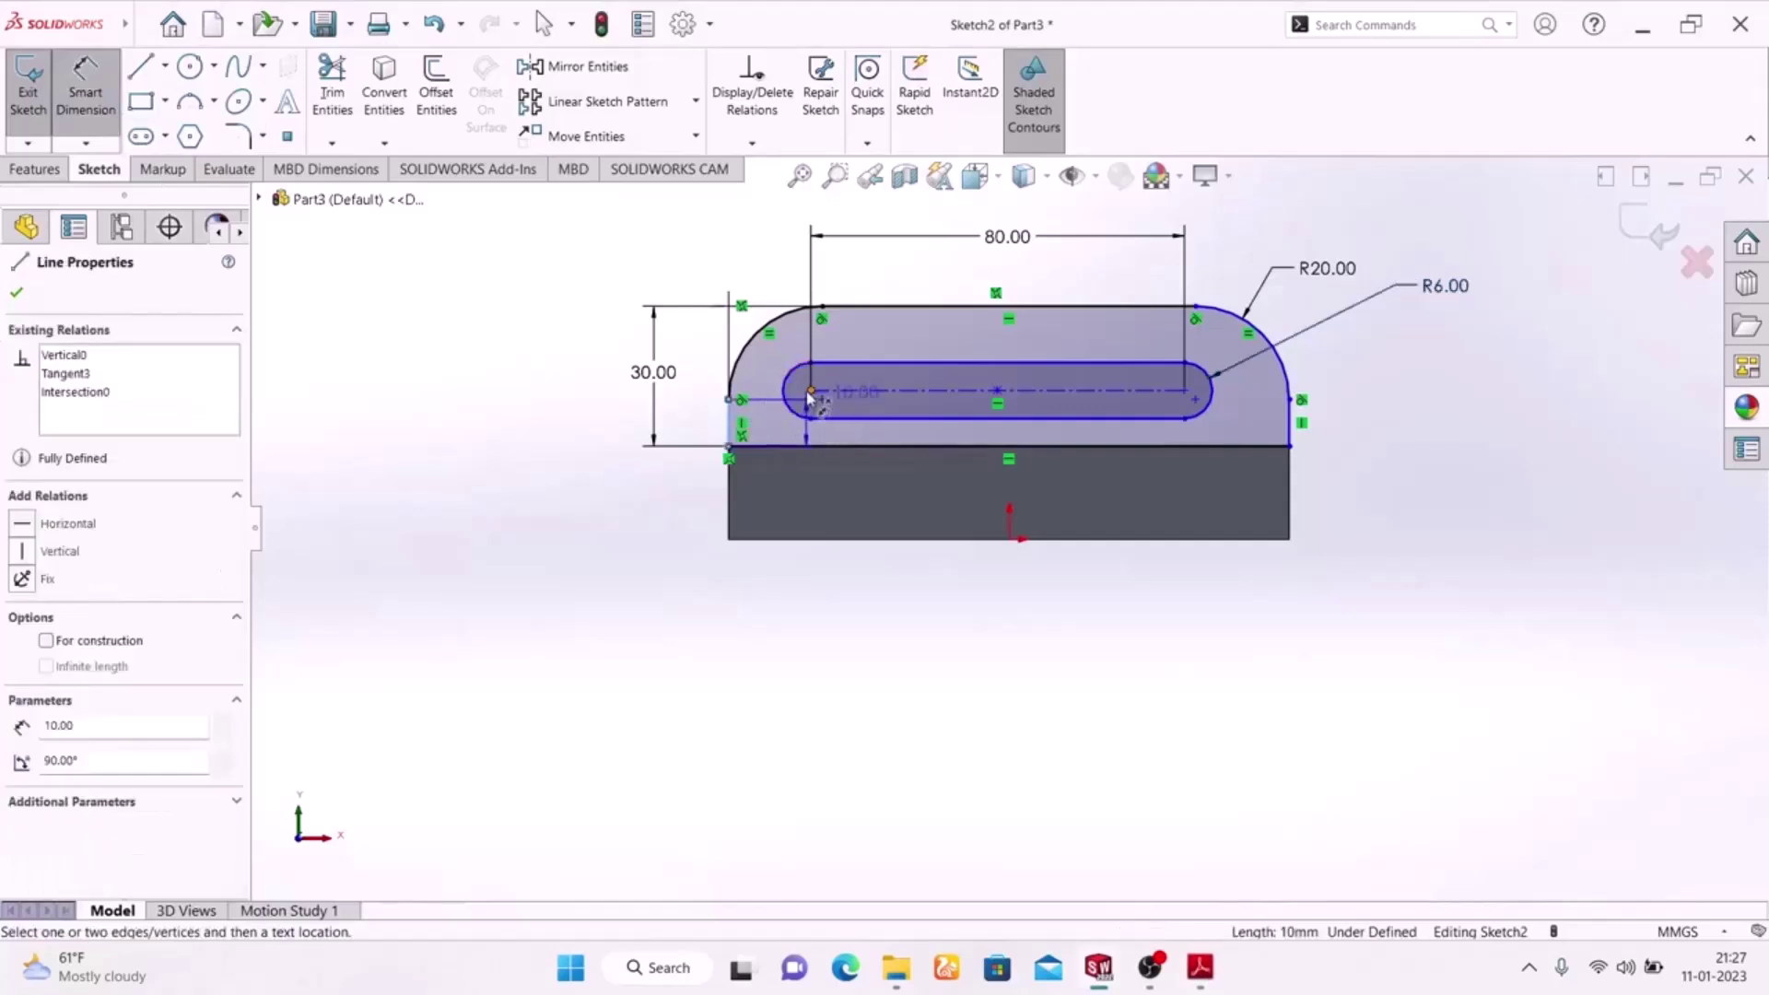
left_click(810, 394)
left_click(762, 258)
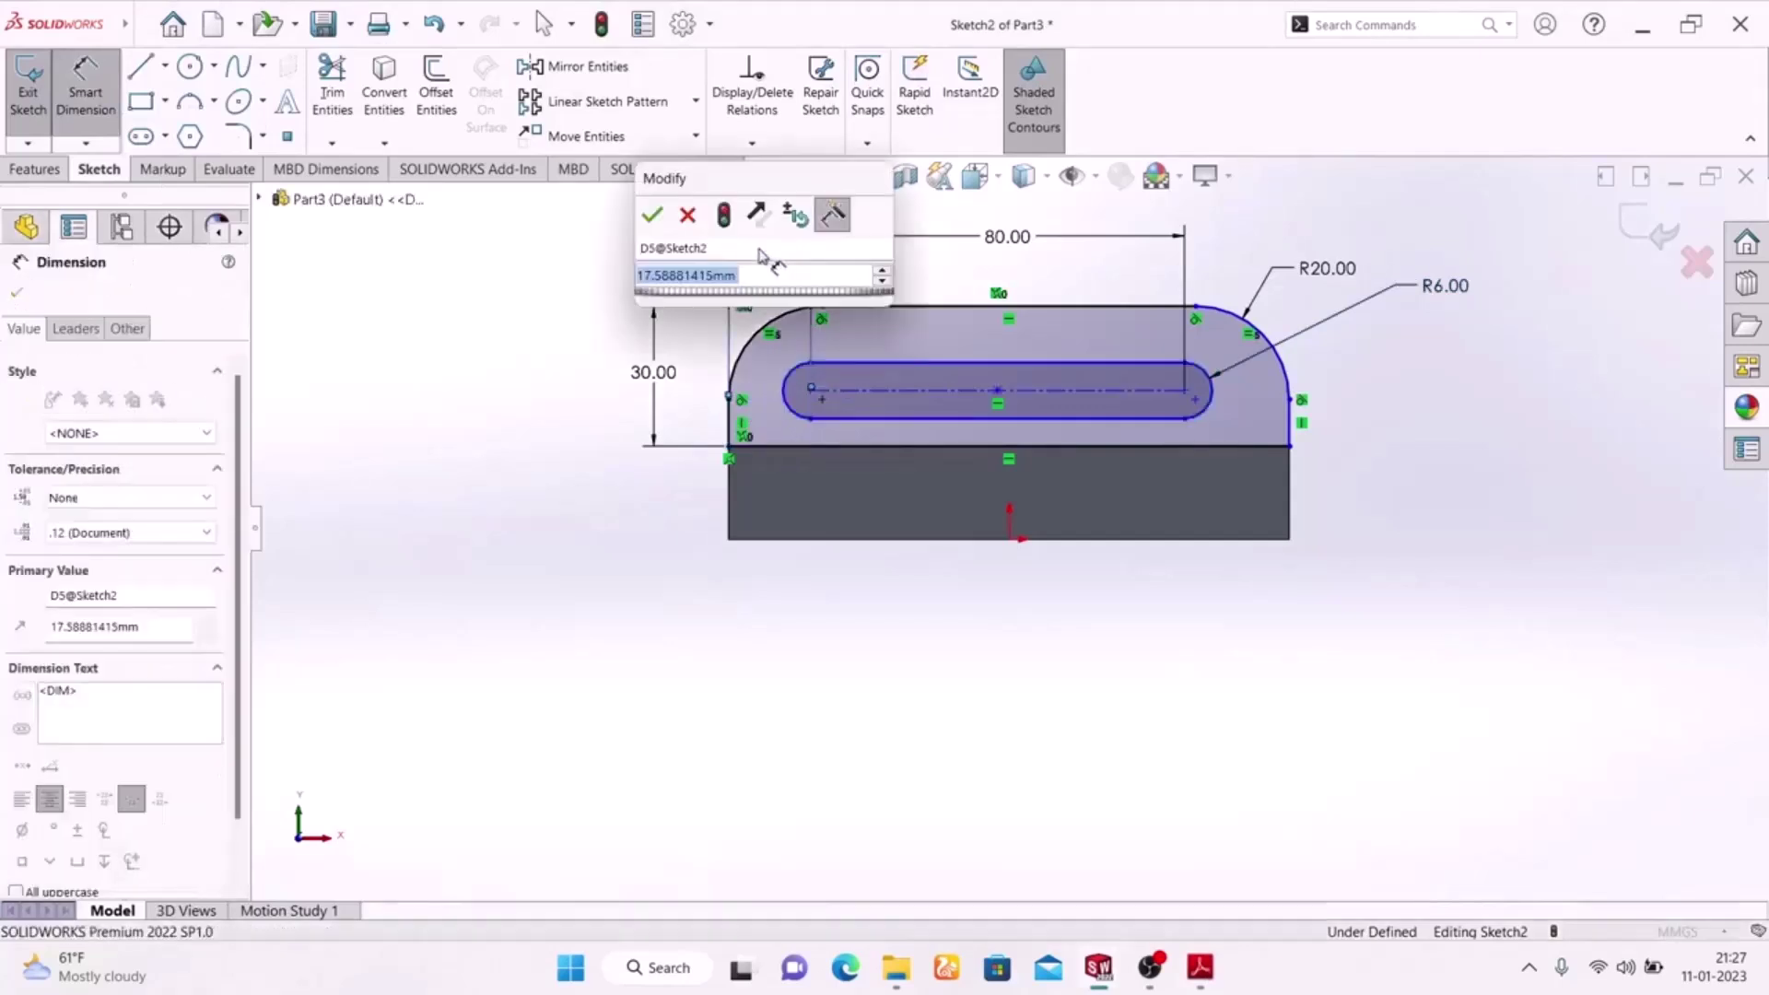
type("20")
key("Return")
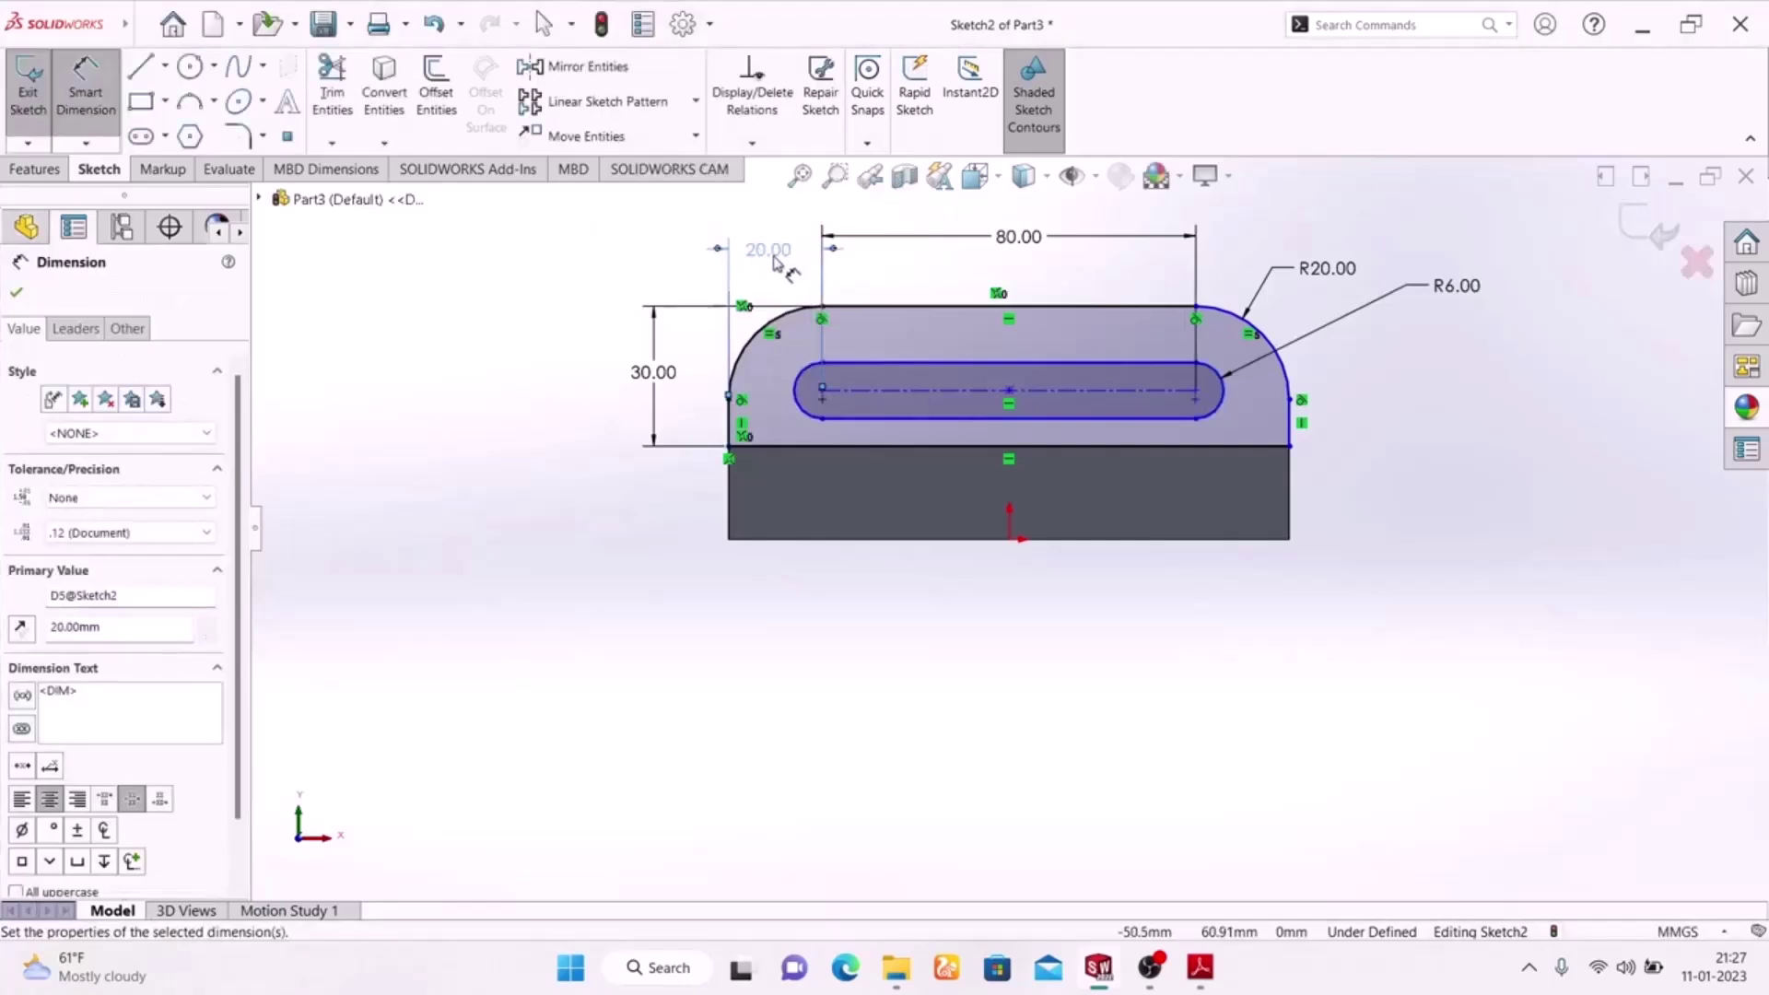
mouse_move(774, 262)
left_mouse_down()
mouse_move(783, 230)
mouse_move(779, 244)
left_mouse_up()
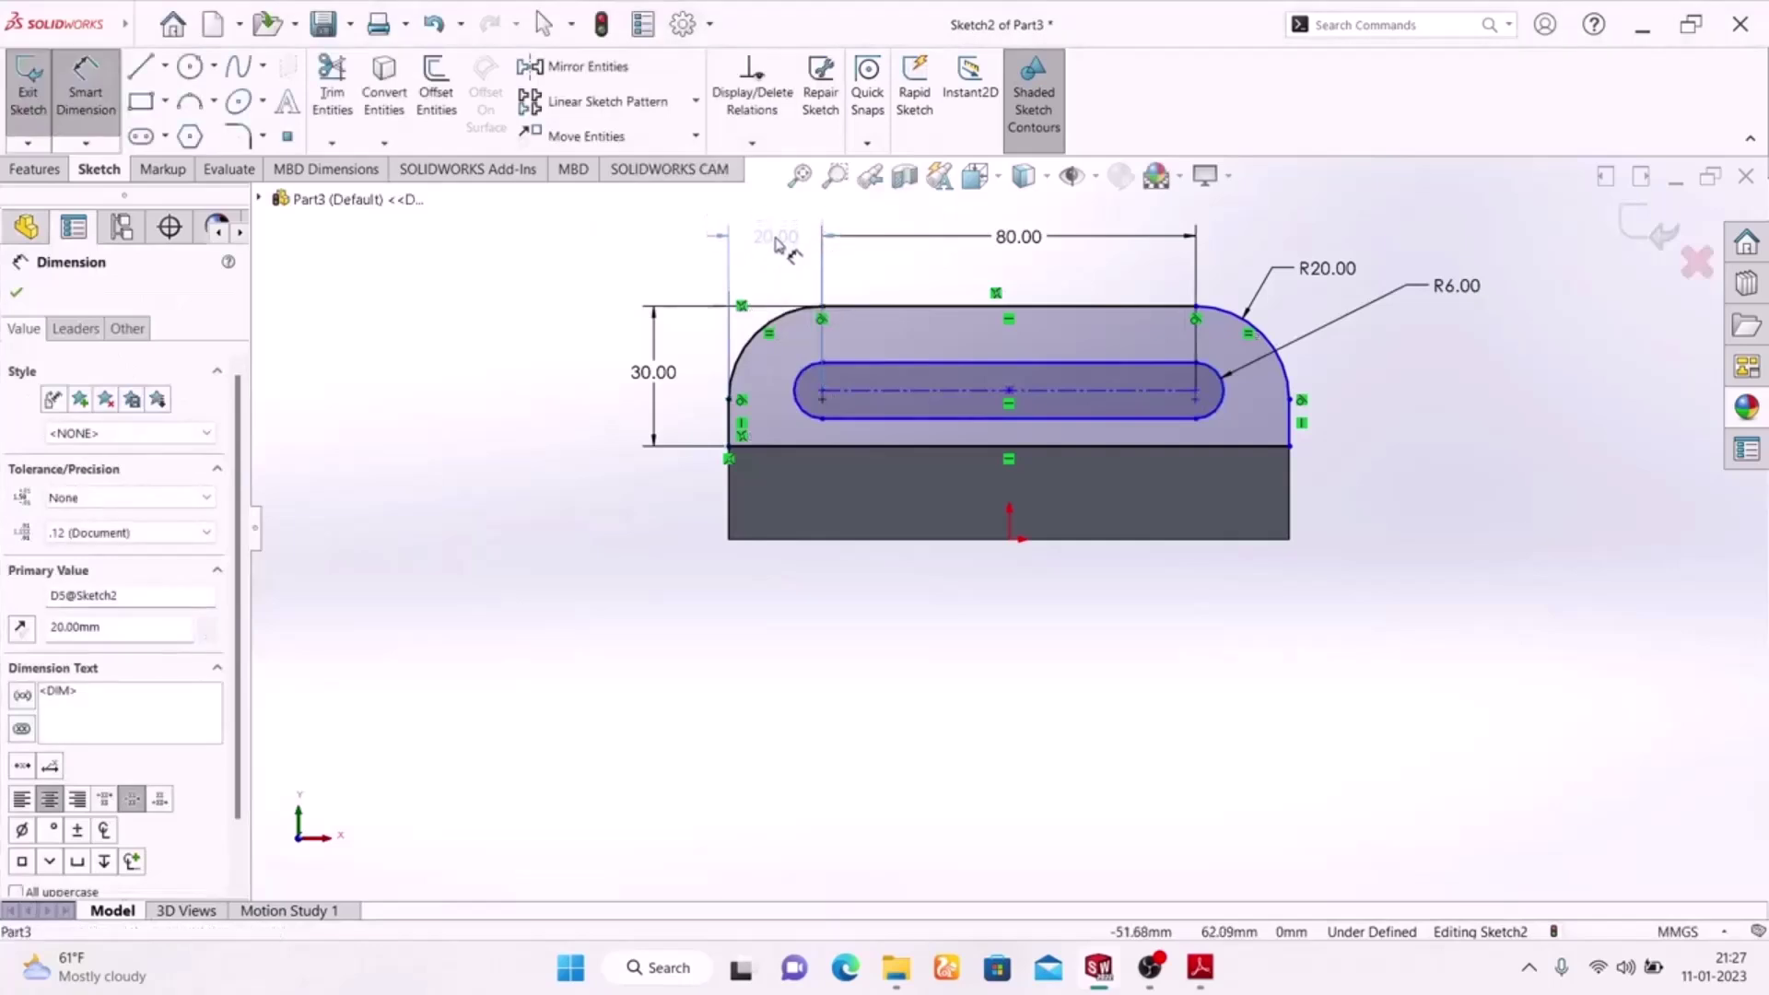
- Finish dimensioning the flange profile, check it against the Exercise 02 drawing, and exit the sketch
left_click(523, 502)
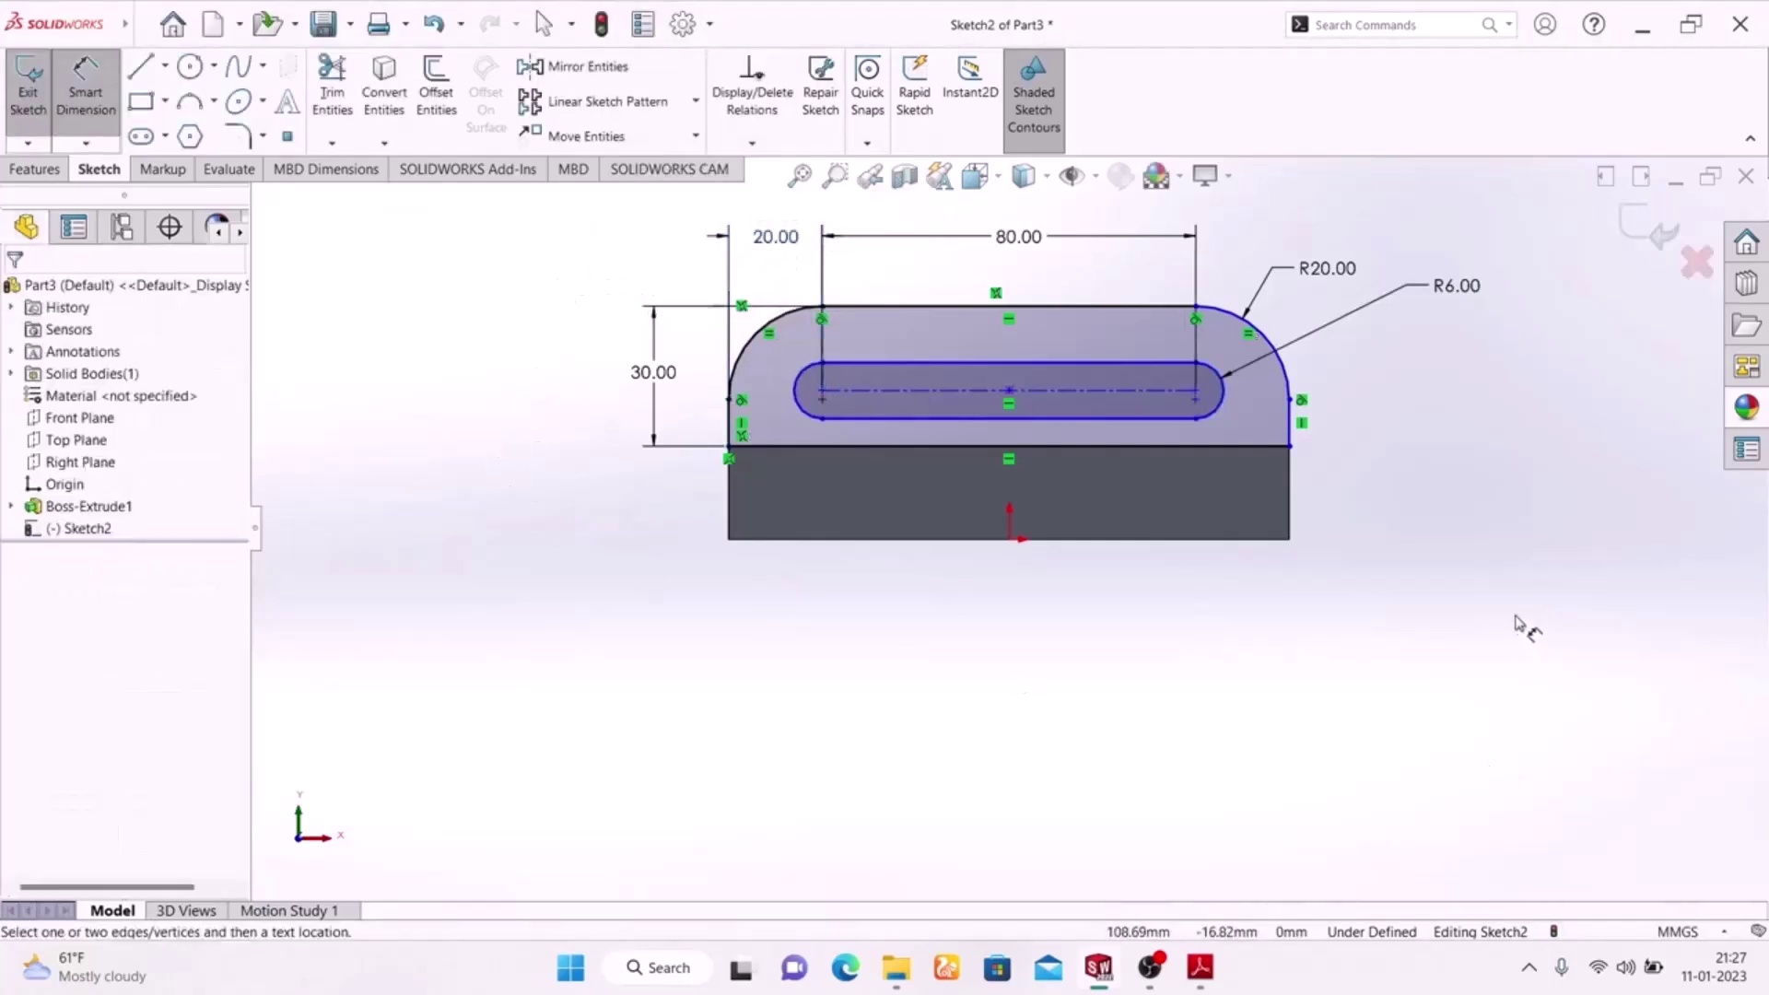
left_click(1198, 967)
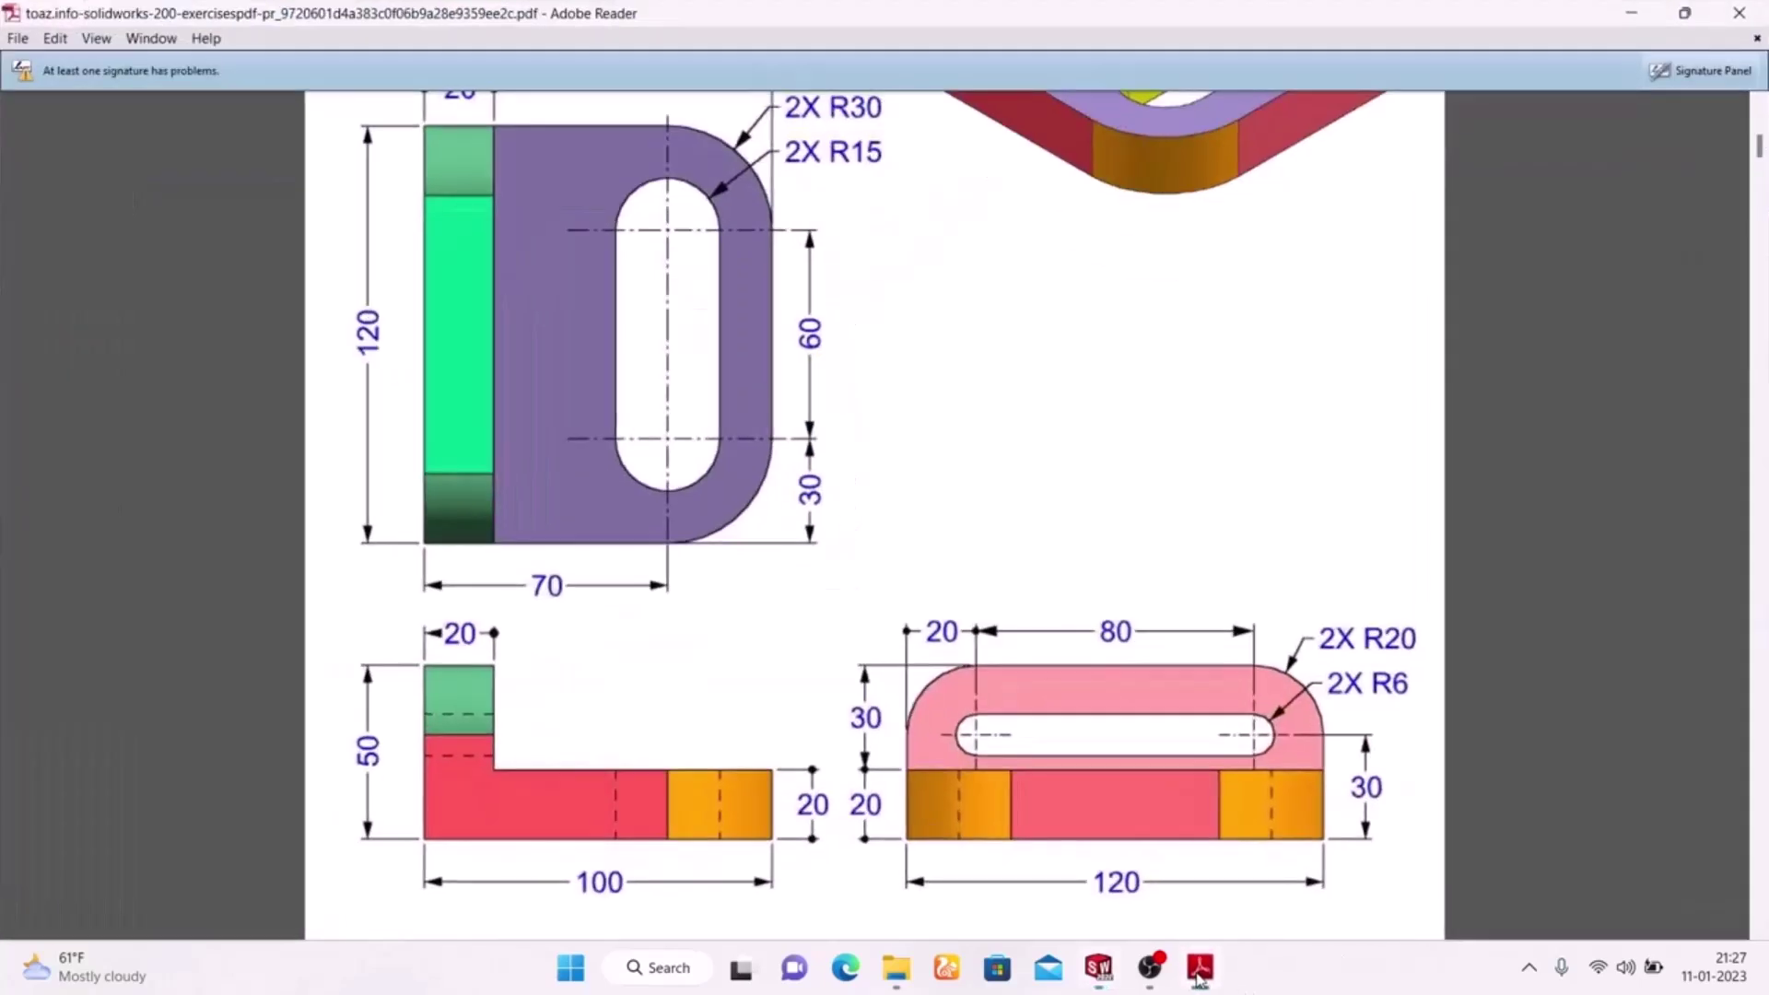
left_click(1198, 969)
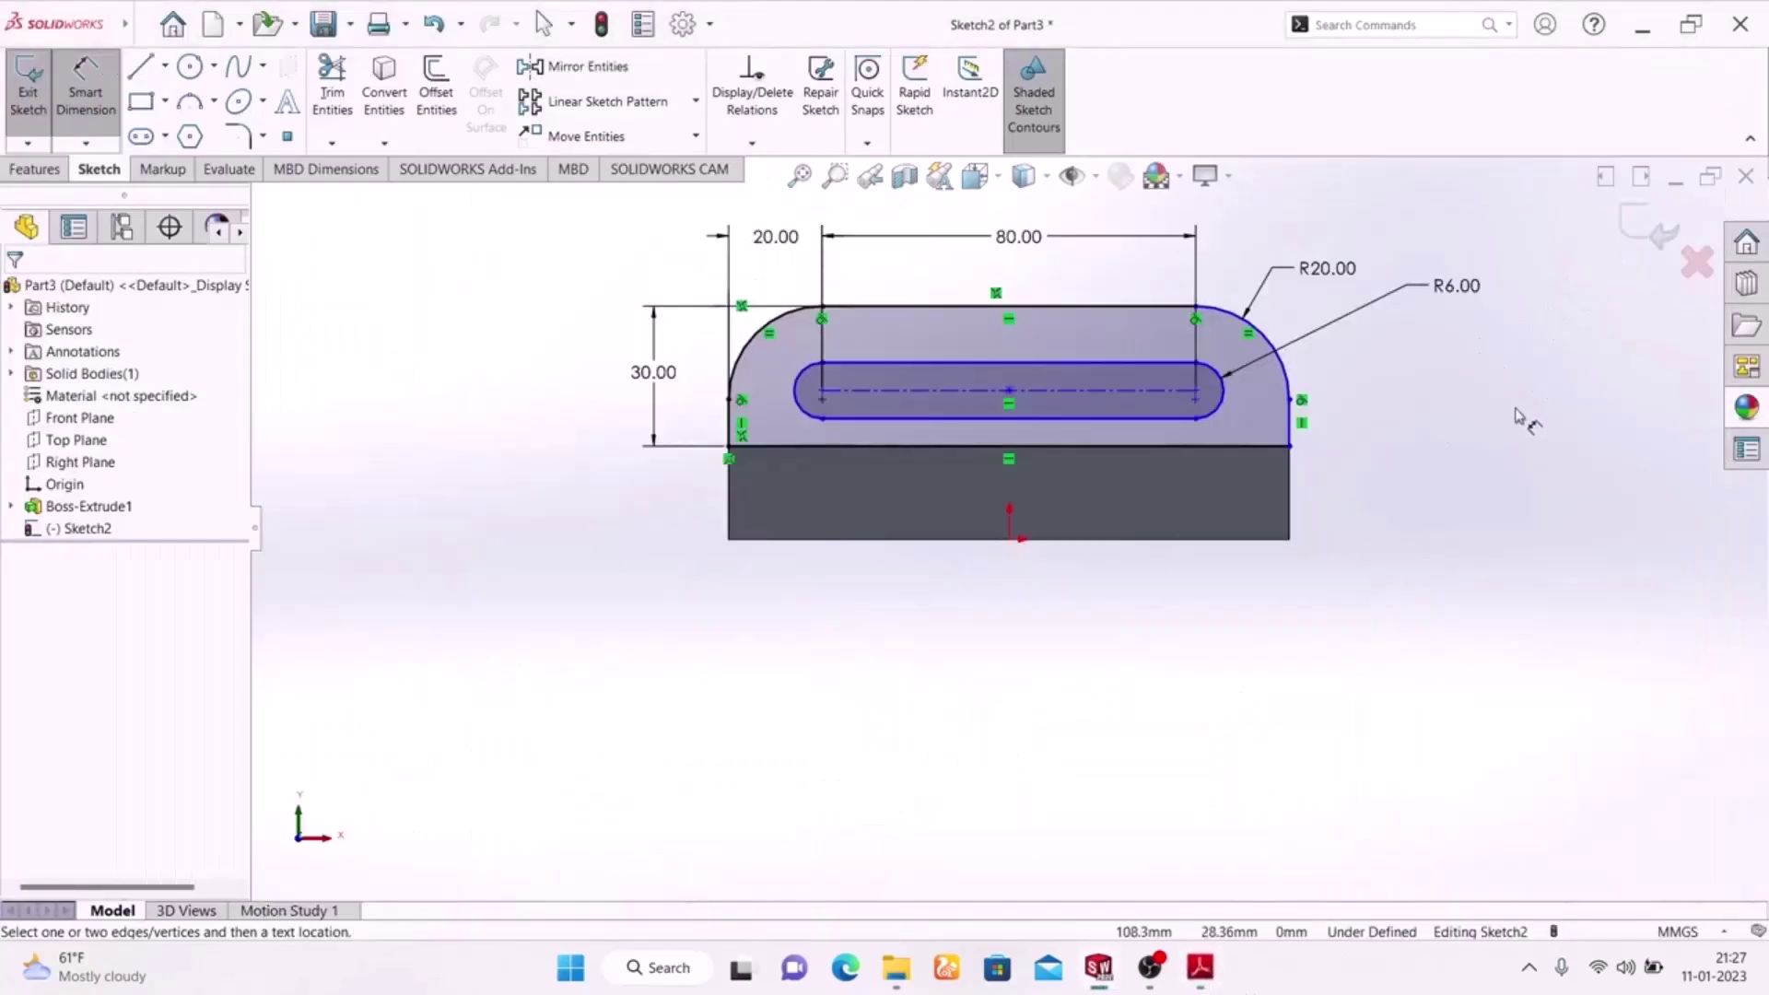
left_click(1649, 229)
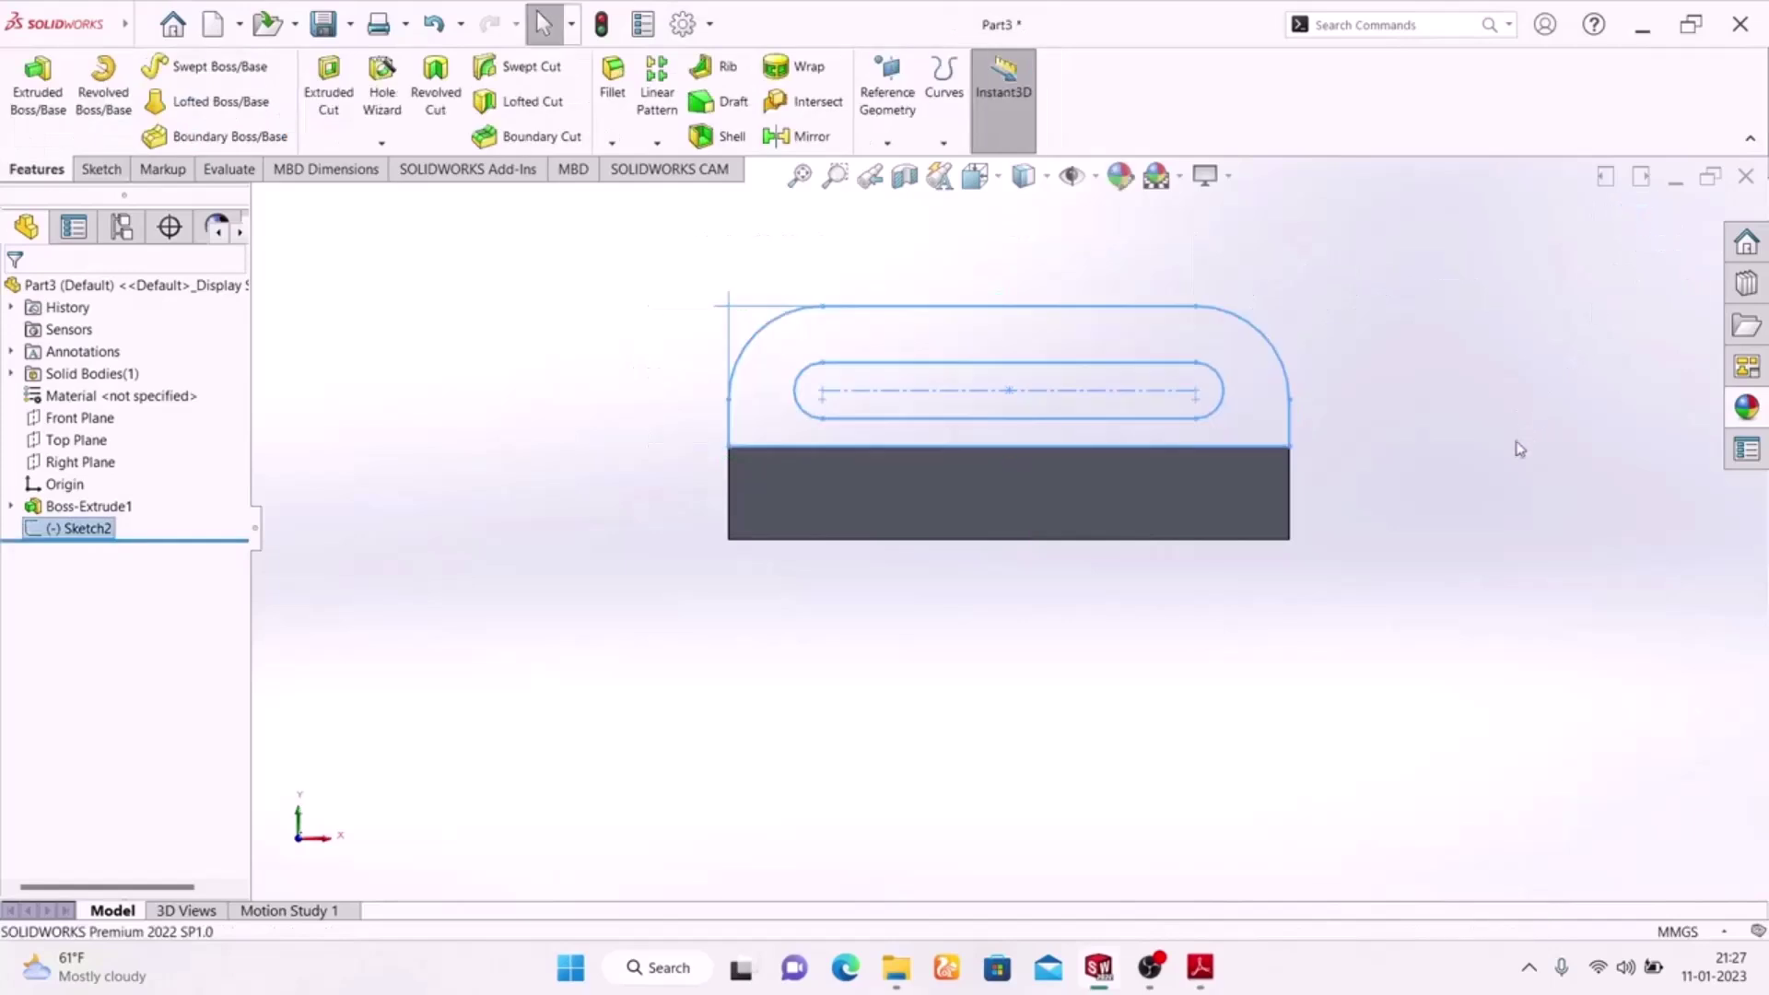
- Check the flange thickness in the drawing and extrude the flange sketch 20 mm blind in the reversed direction, over the base plate
scroll(1446, 439, "up", 2)
key("space")
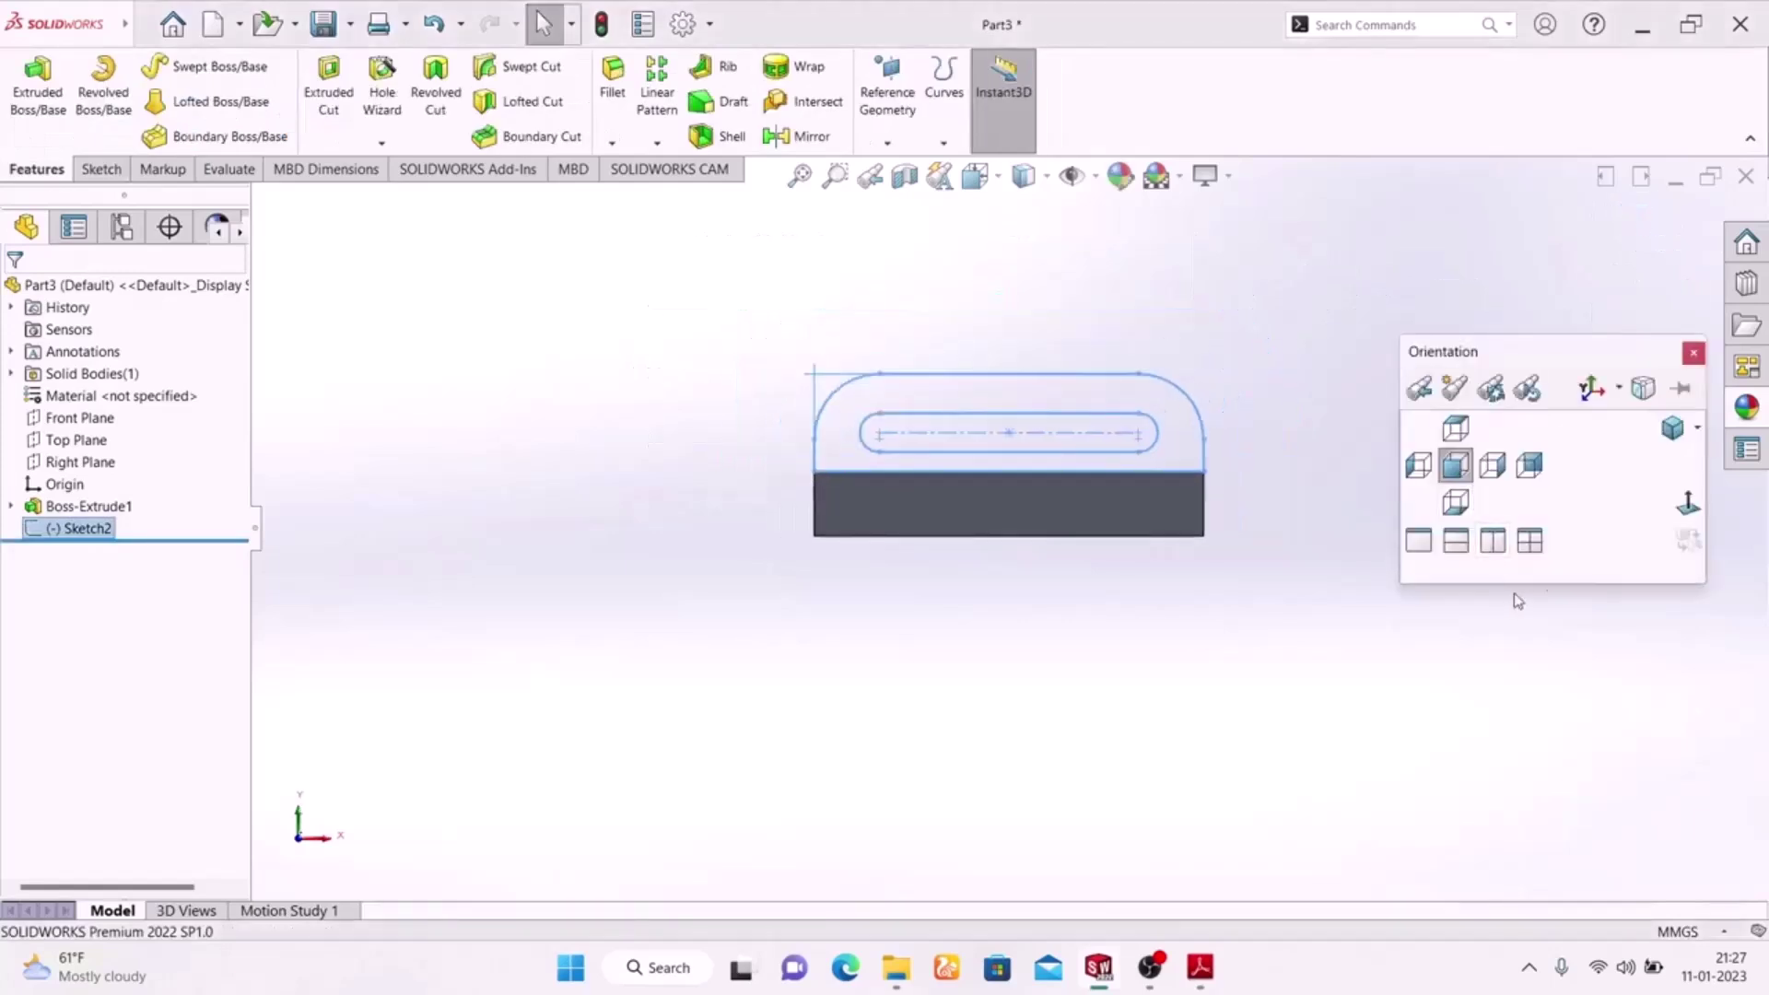
left_click(1671, 429)
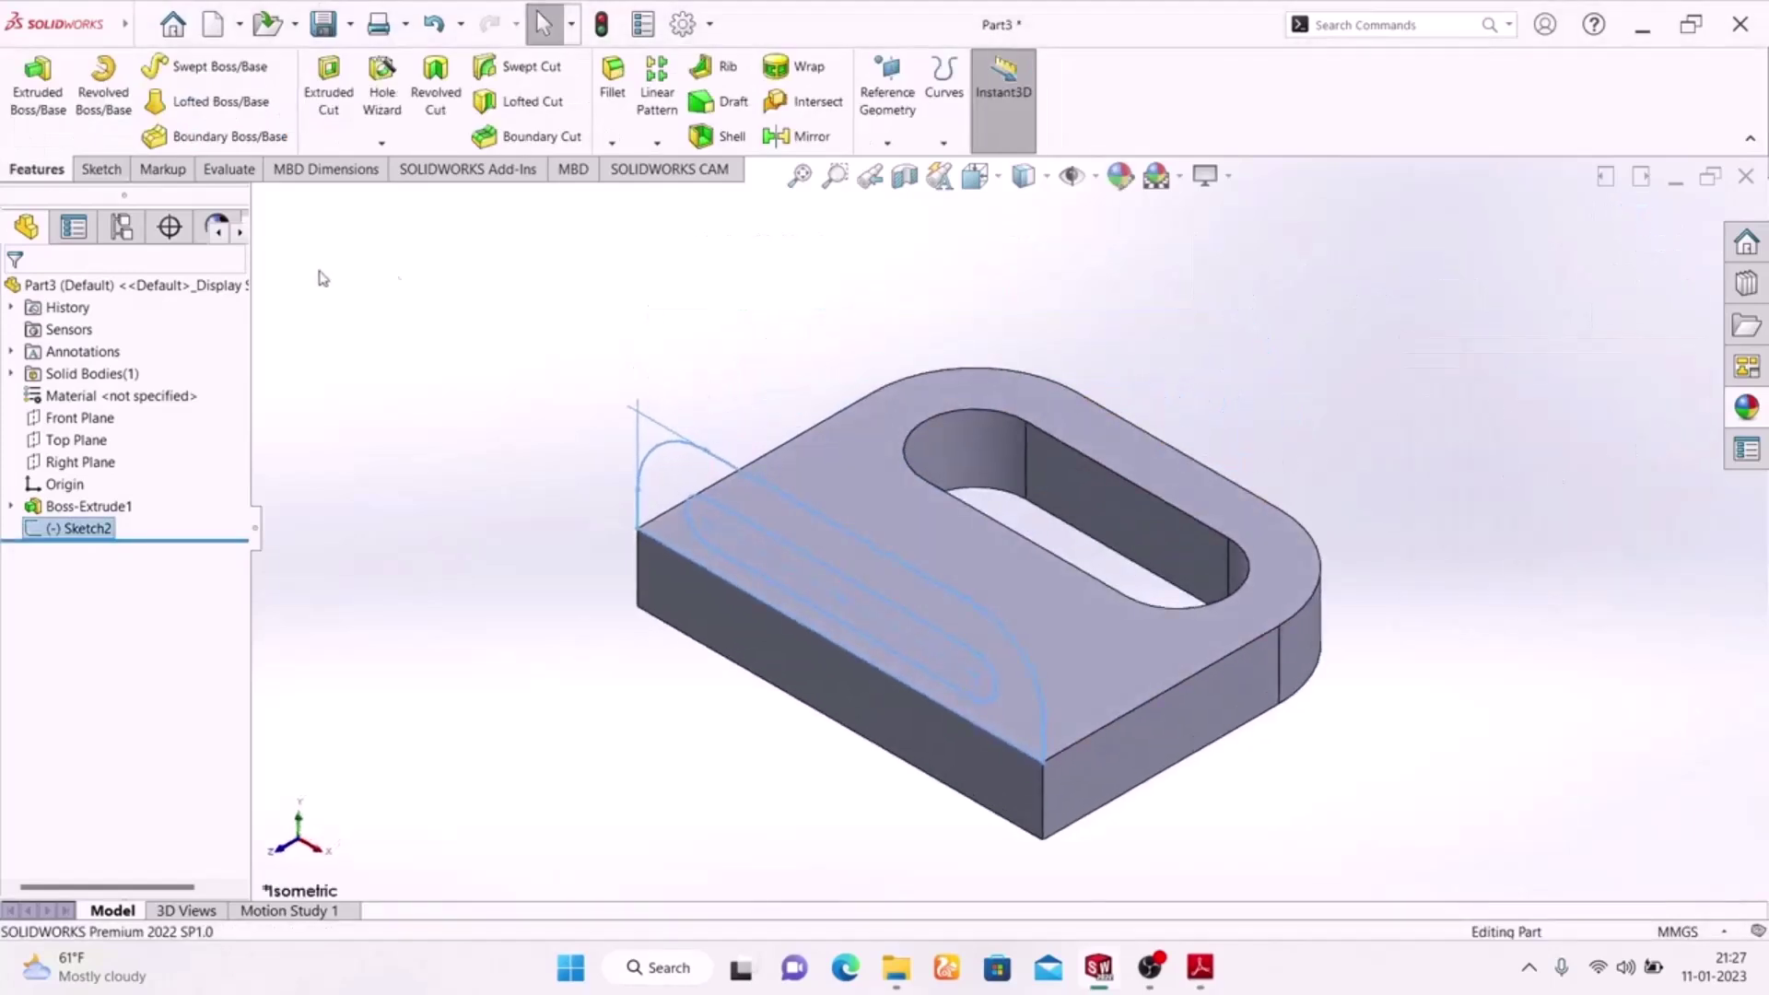
left_click(1191, 971)
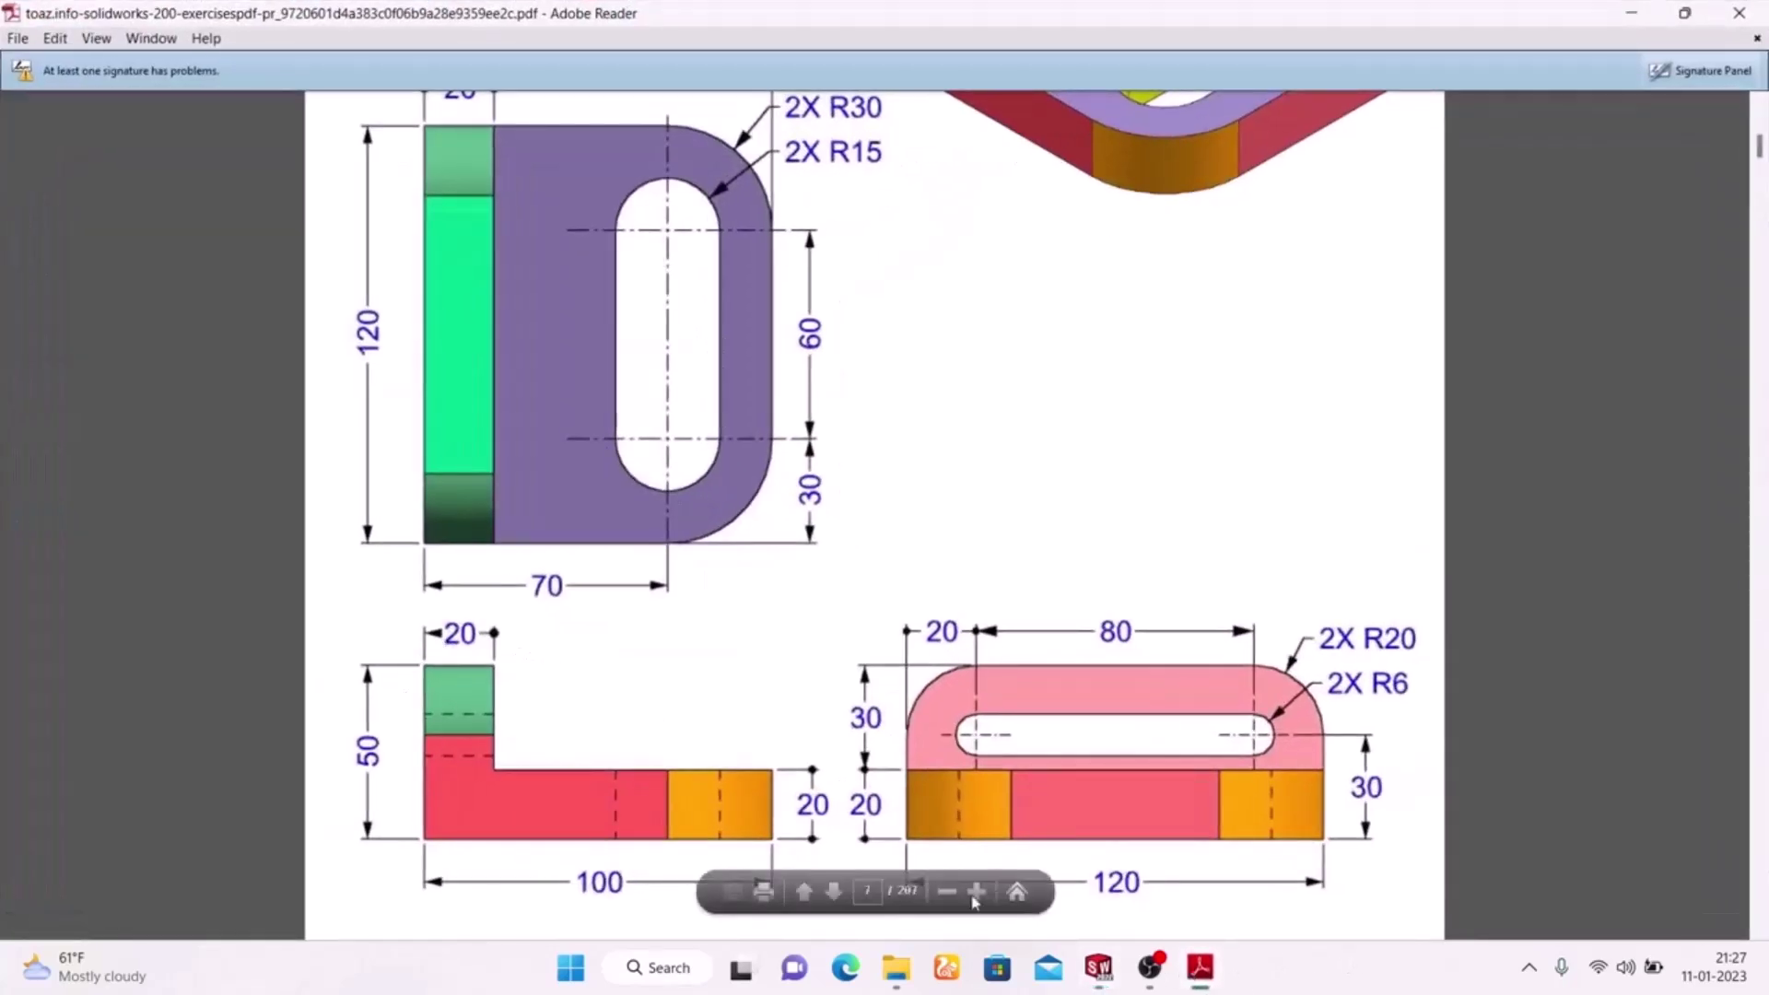
left_click(1196, 969)
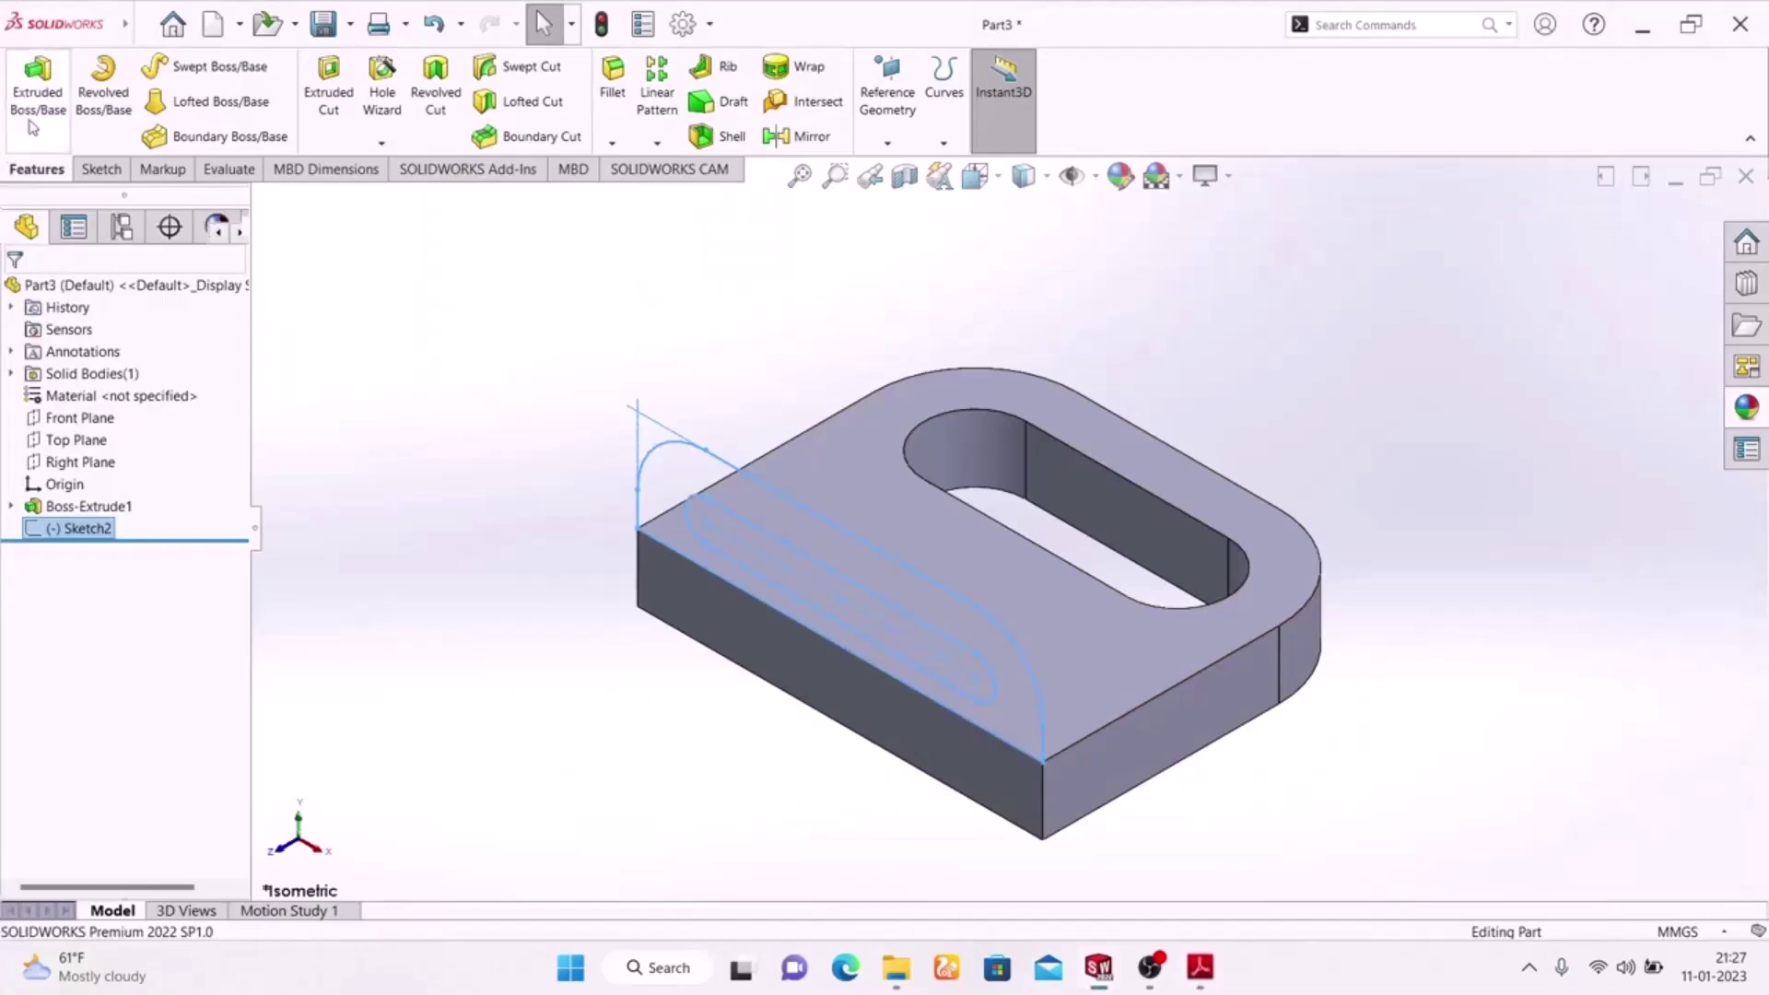
left_click(37, 87)
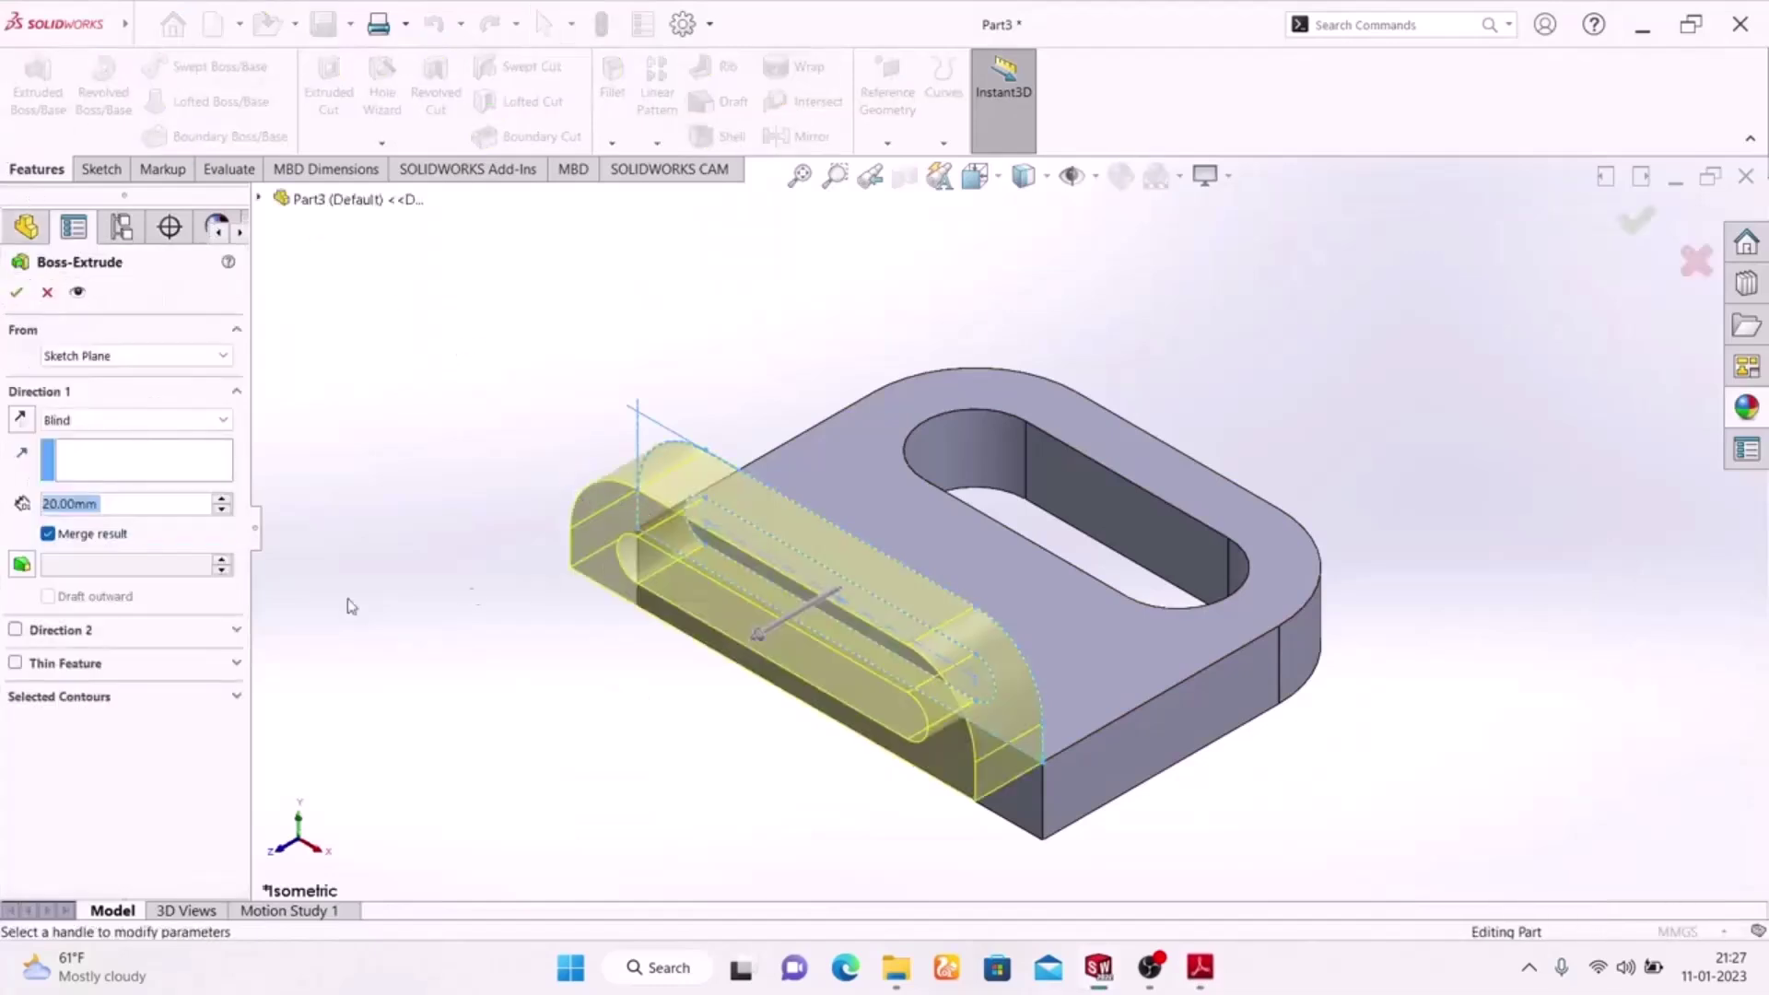
left_click(21, 420)
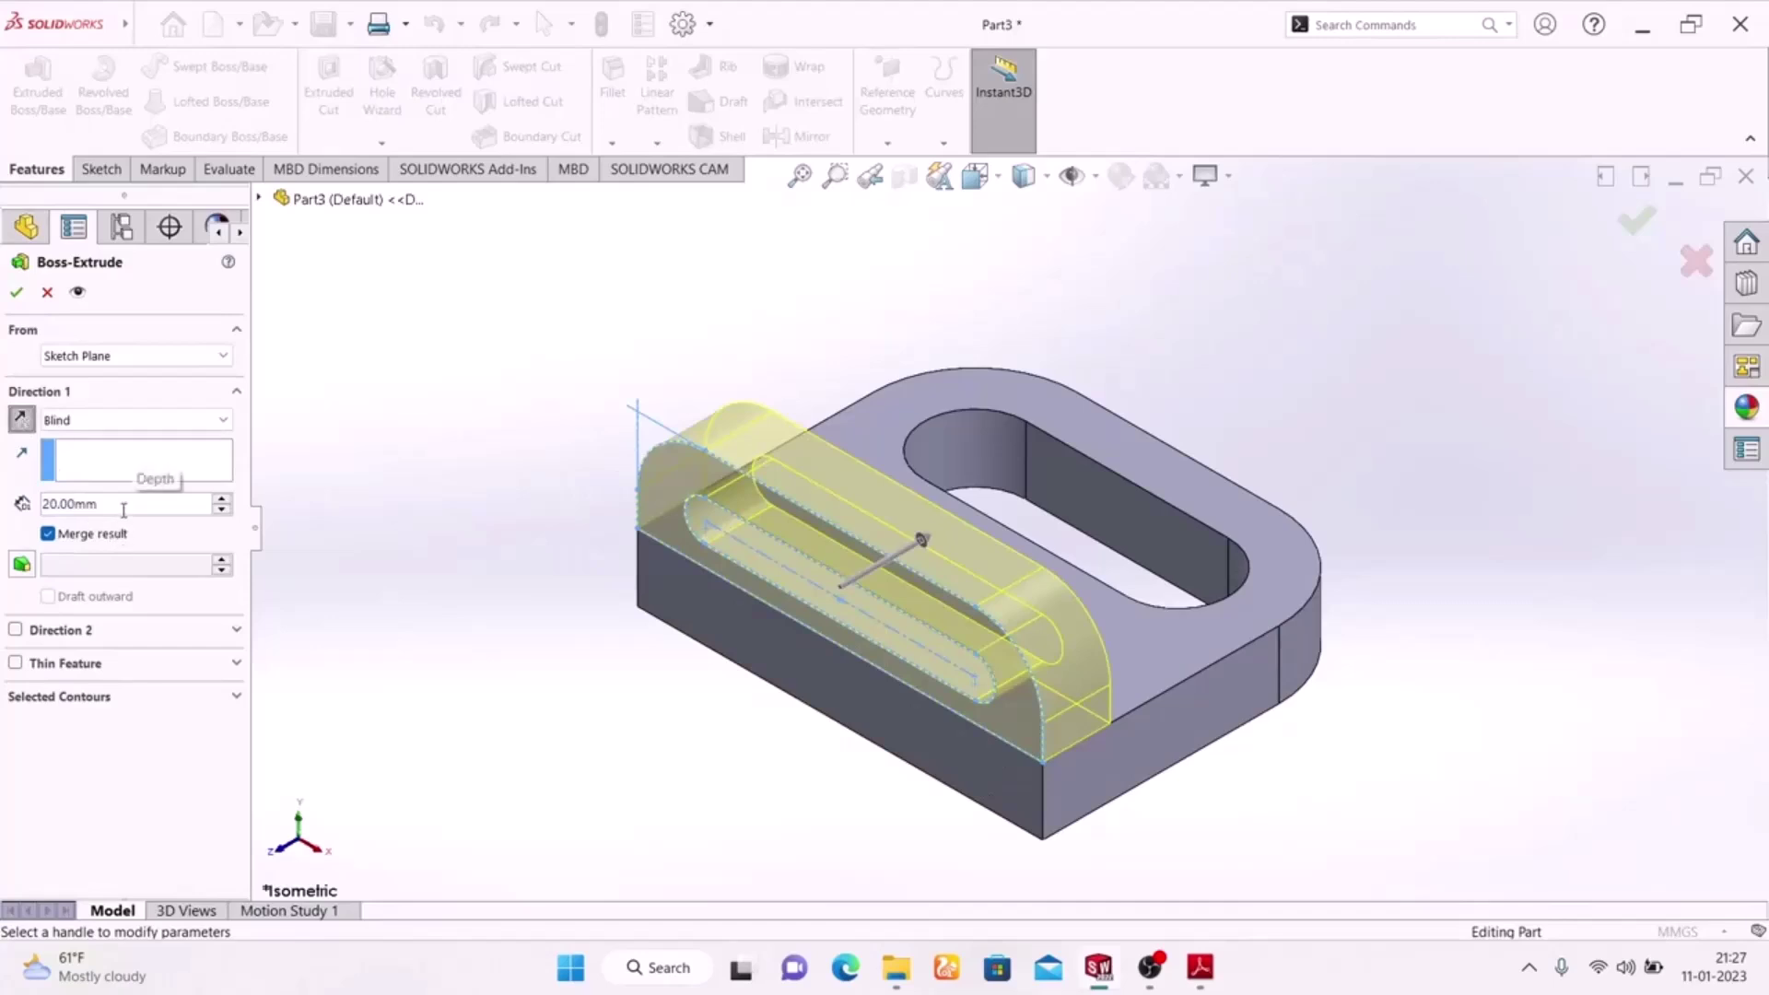
left_click(15, 293)
- Orbit the bracket and compare it with the coloured isometric view in the PDF drawing
middle_click_drag(470, 639, 299, 709)
left_click(1198, 966)
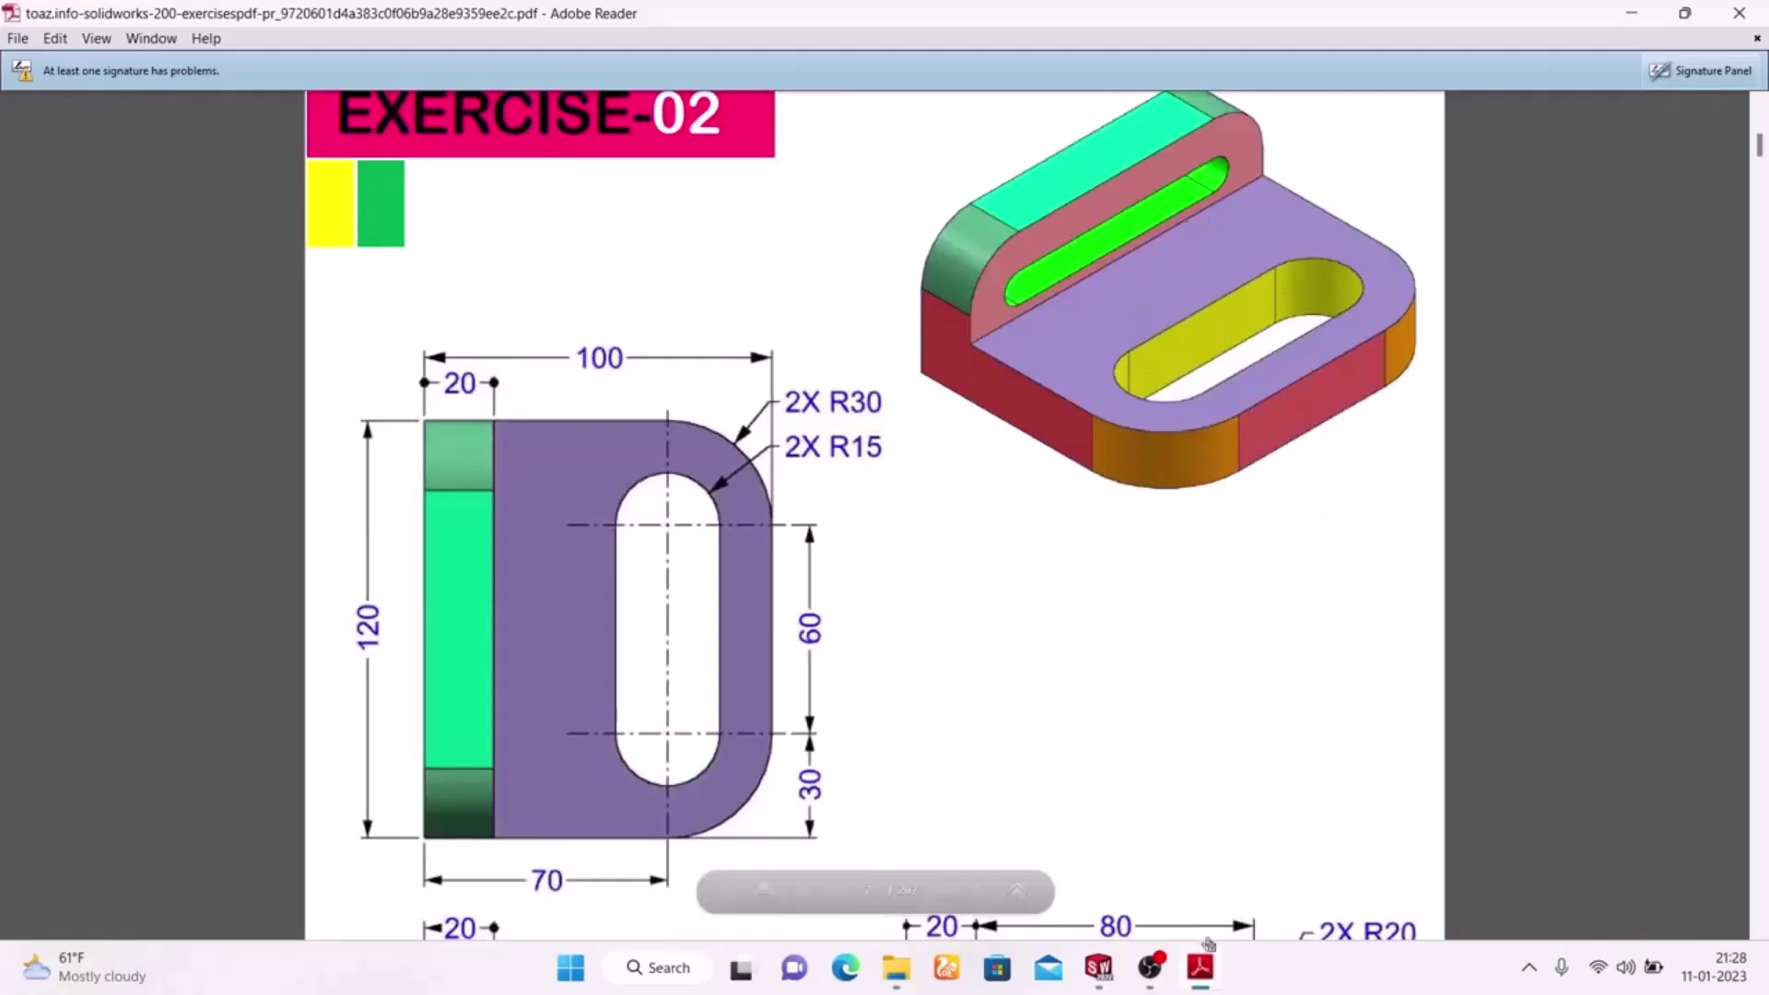
key("alt+Tab")
left_click(1119, 176)
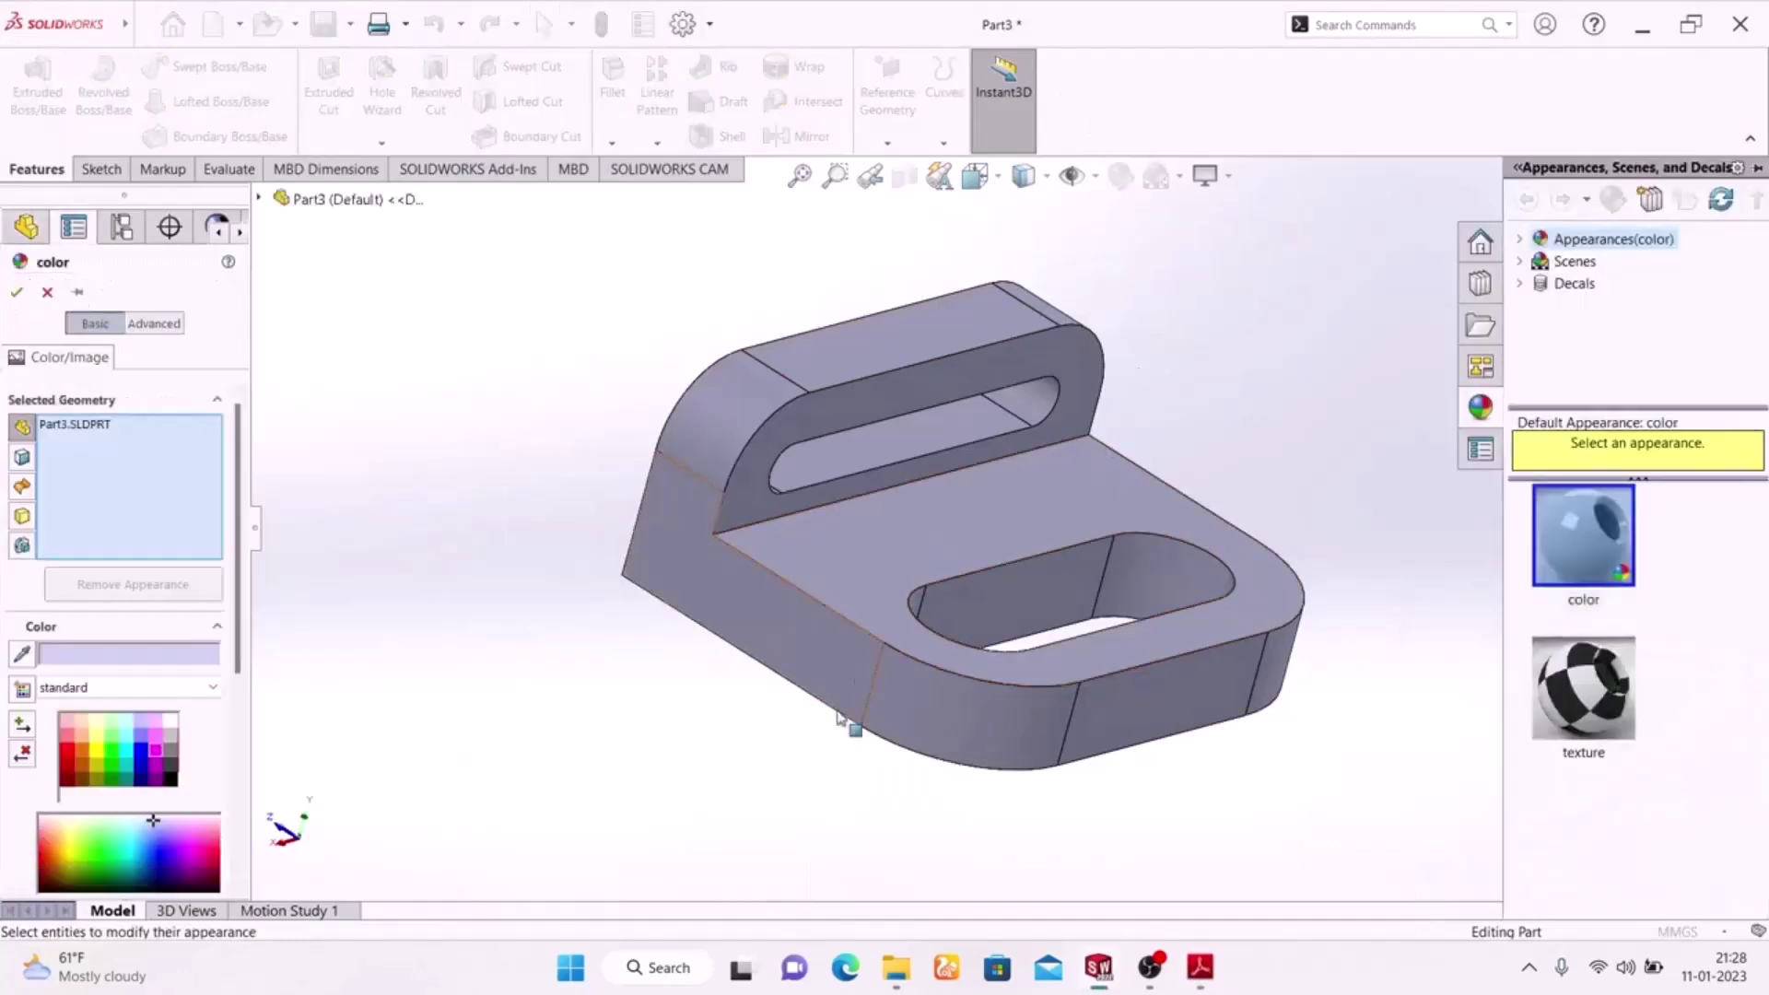
left_click(1027, 594)
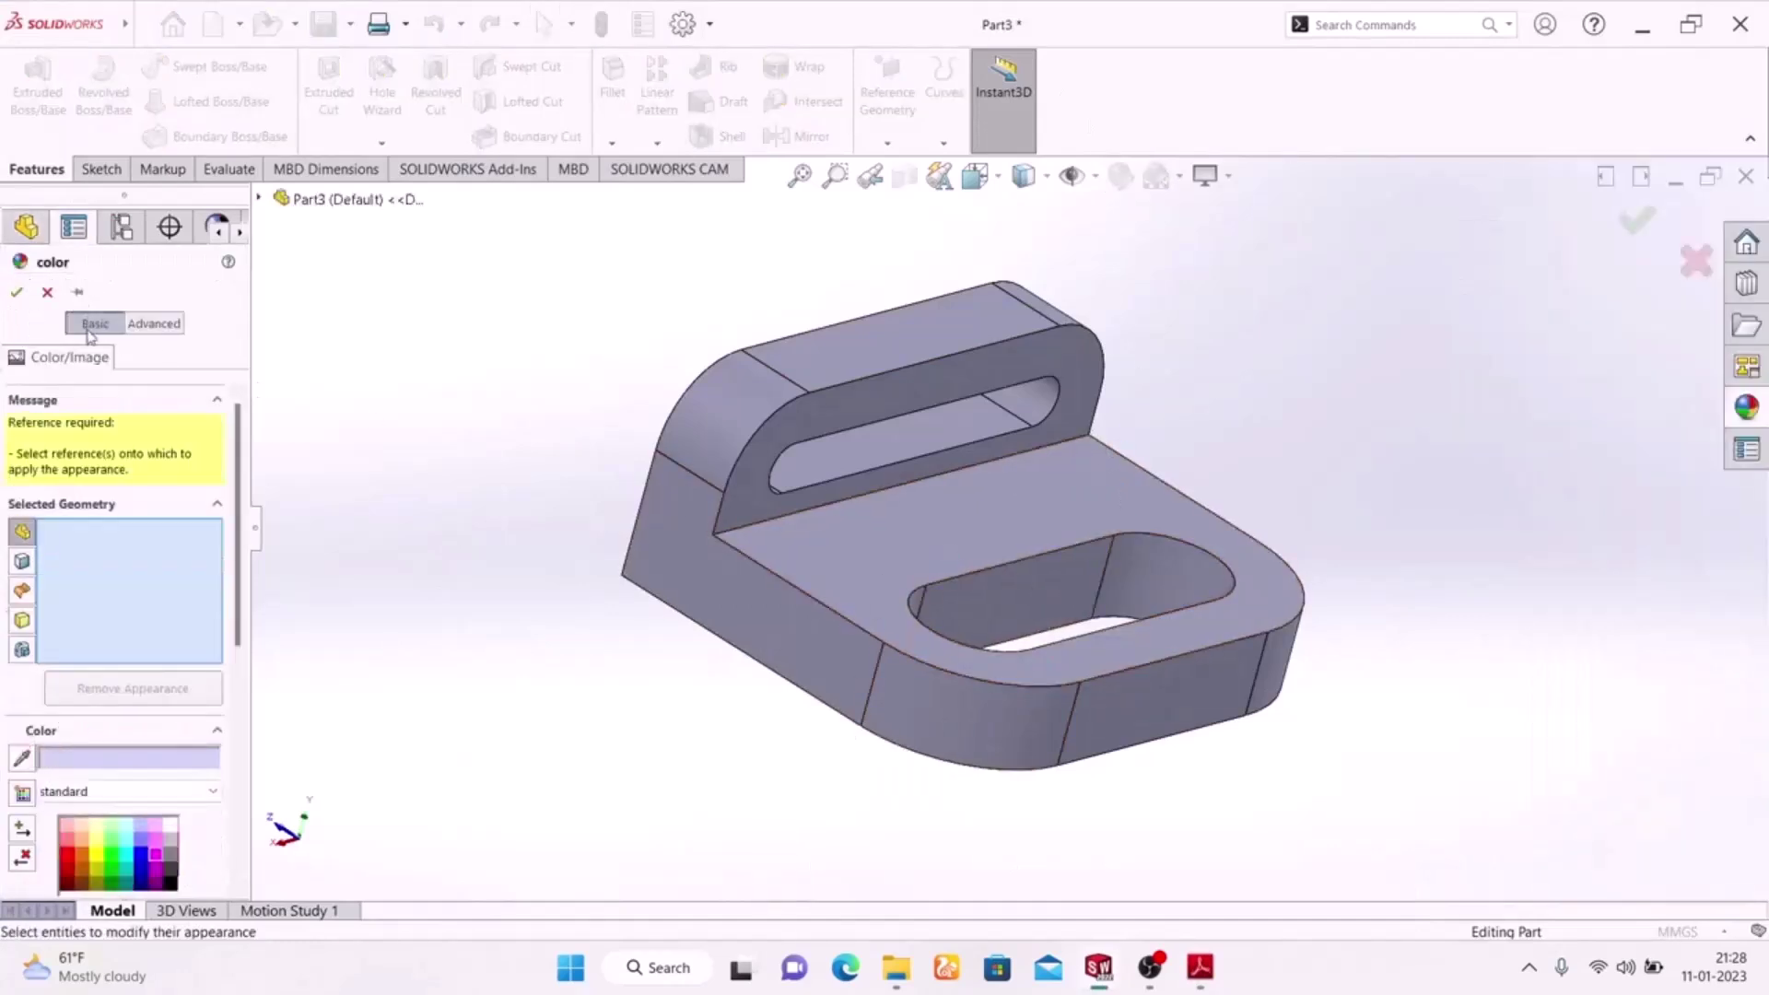
left_click(1002, 587)
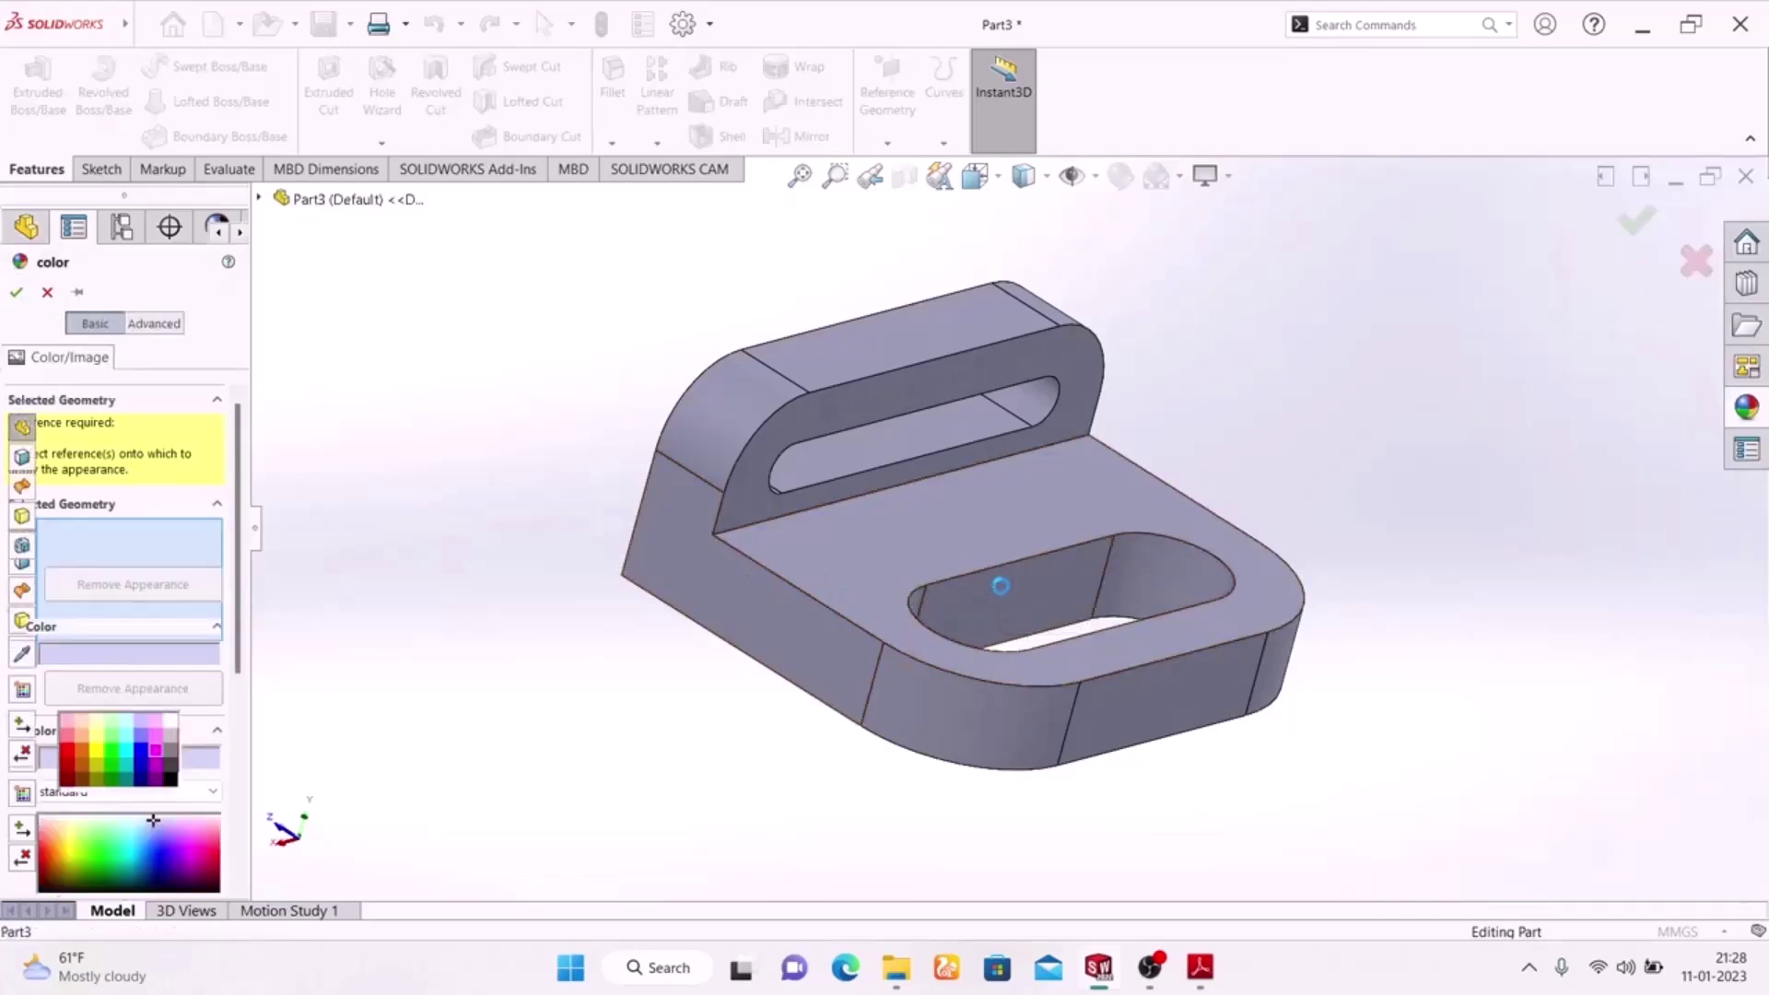
left_click(1176, 577)
middle_click_drag(544, 620, 716, 821)
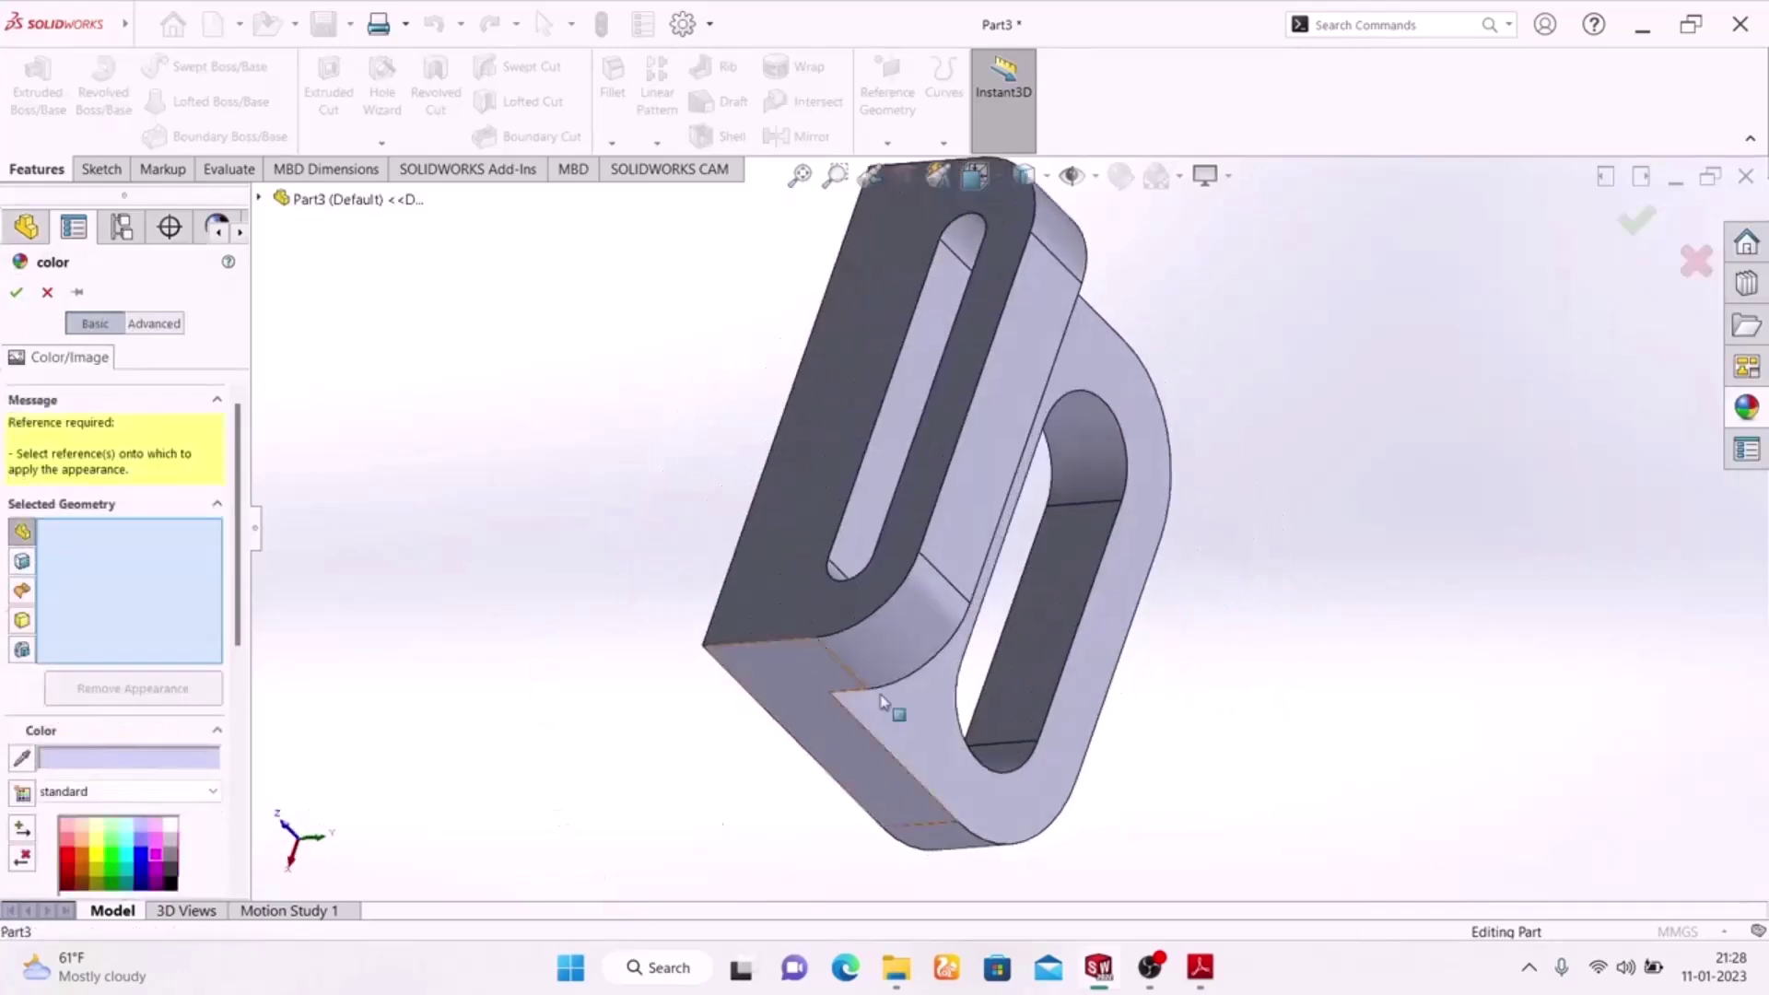
scroll(1064, 581, "down", 3)
left_click(1034, 644)
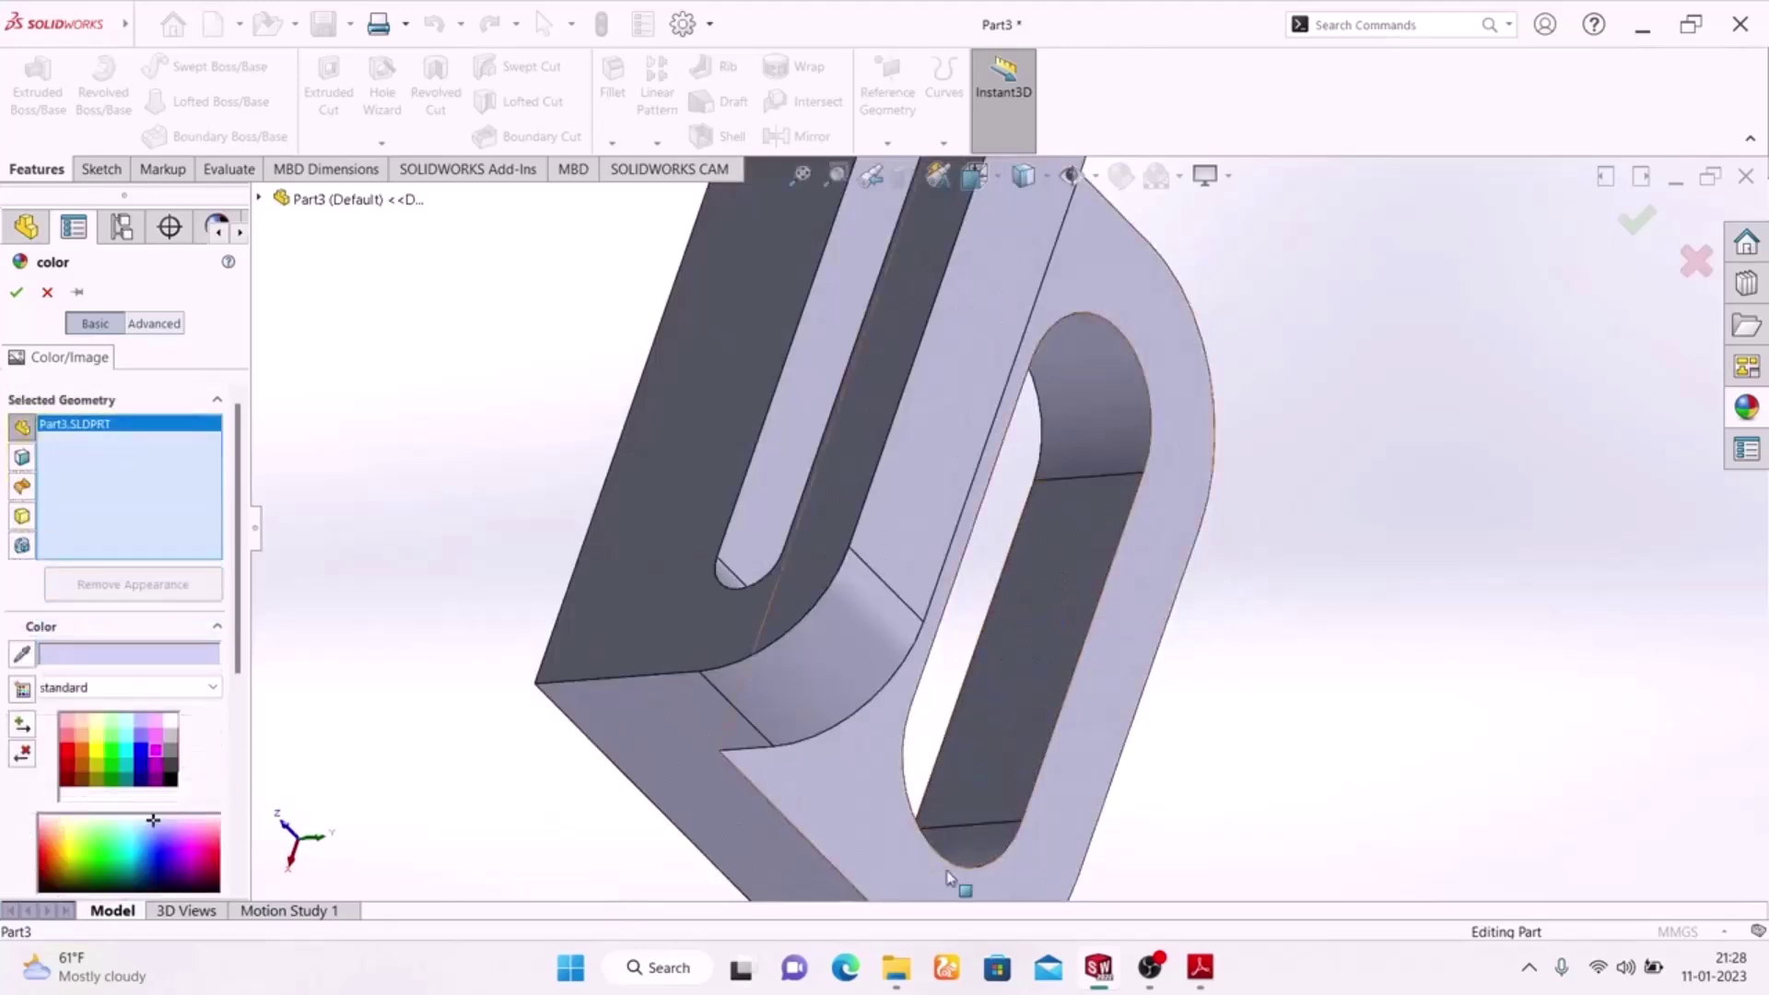
left_click(962, 848)
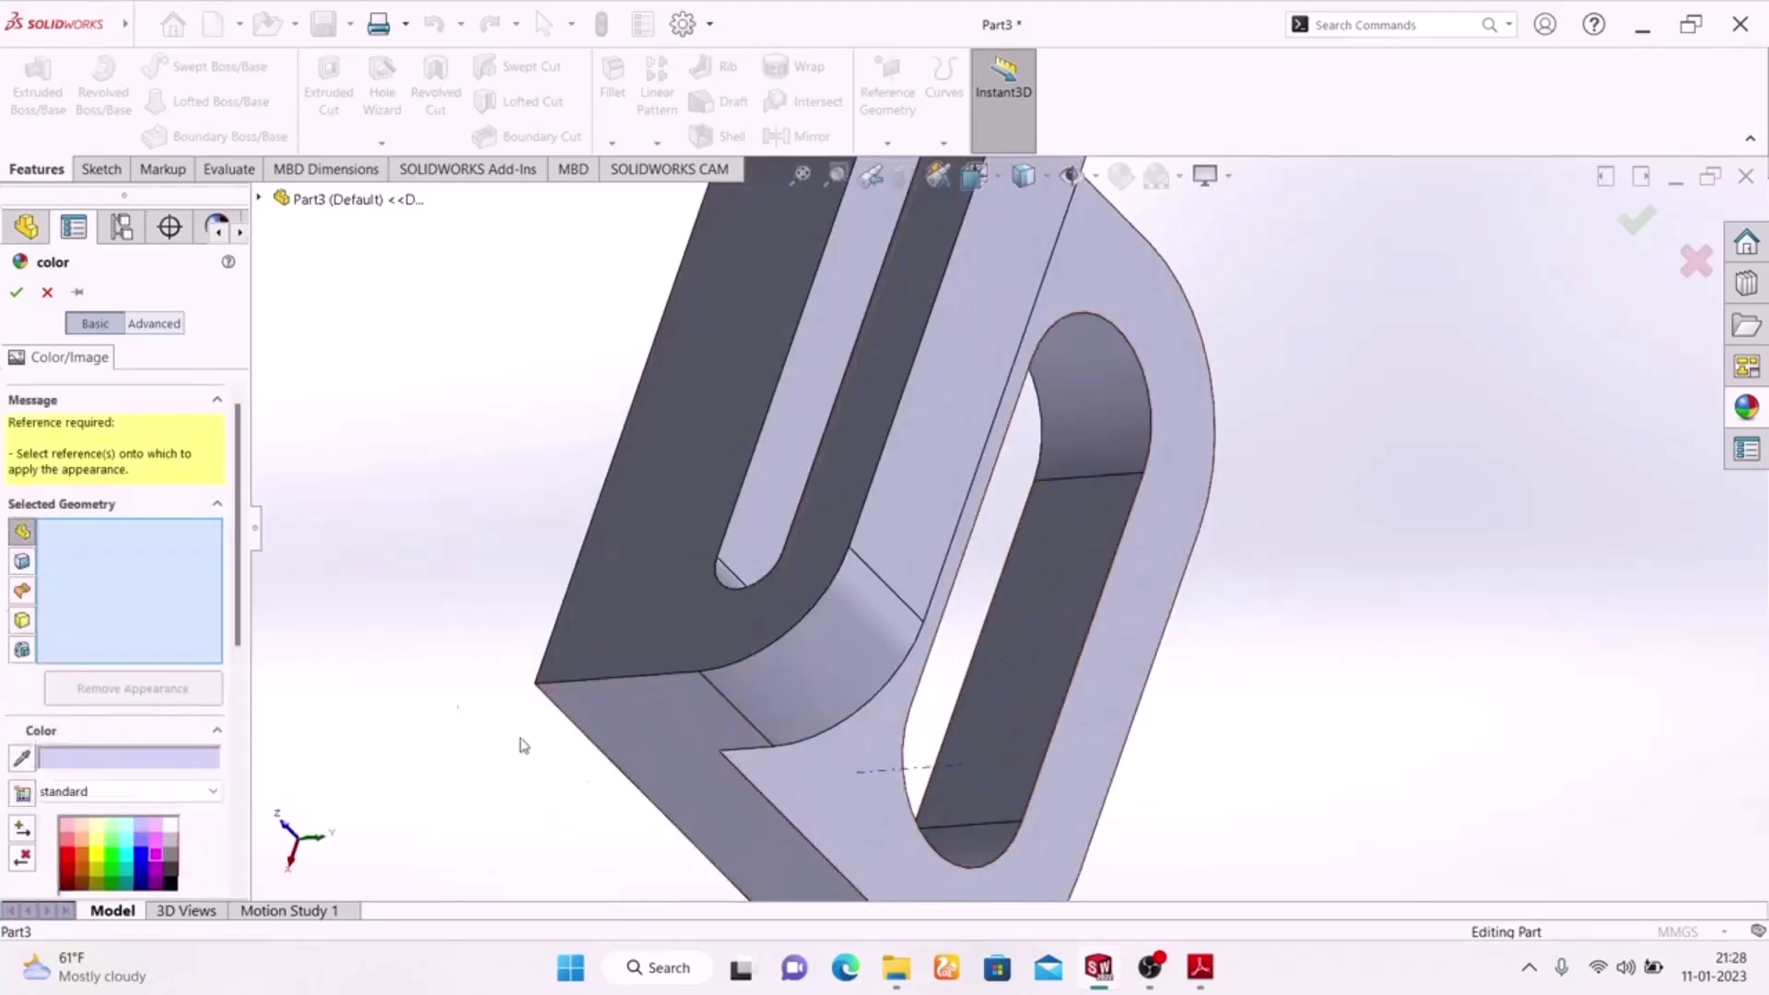
left_click(45, 293)
middle_click_drag(1290, 517, 1013, 521)
left_click(1009, 525)
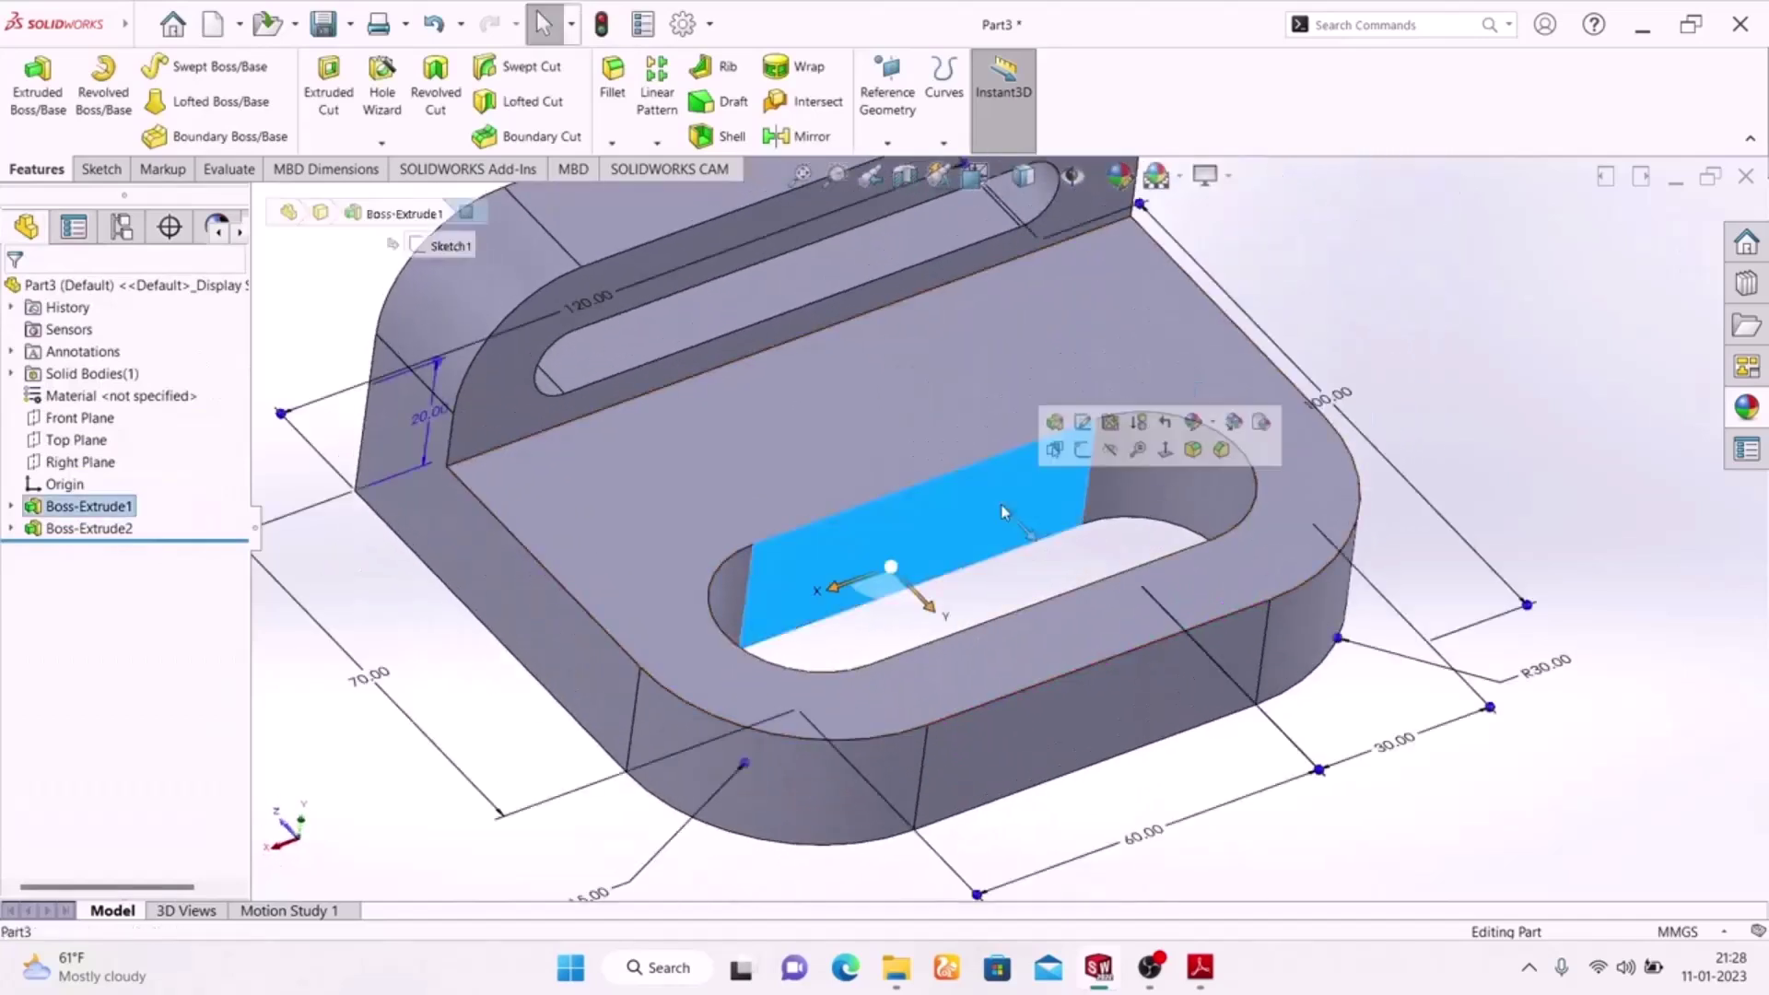
left_click(1140, 486, "ctrl")
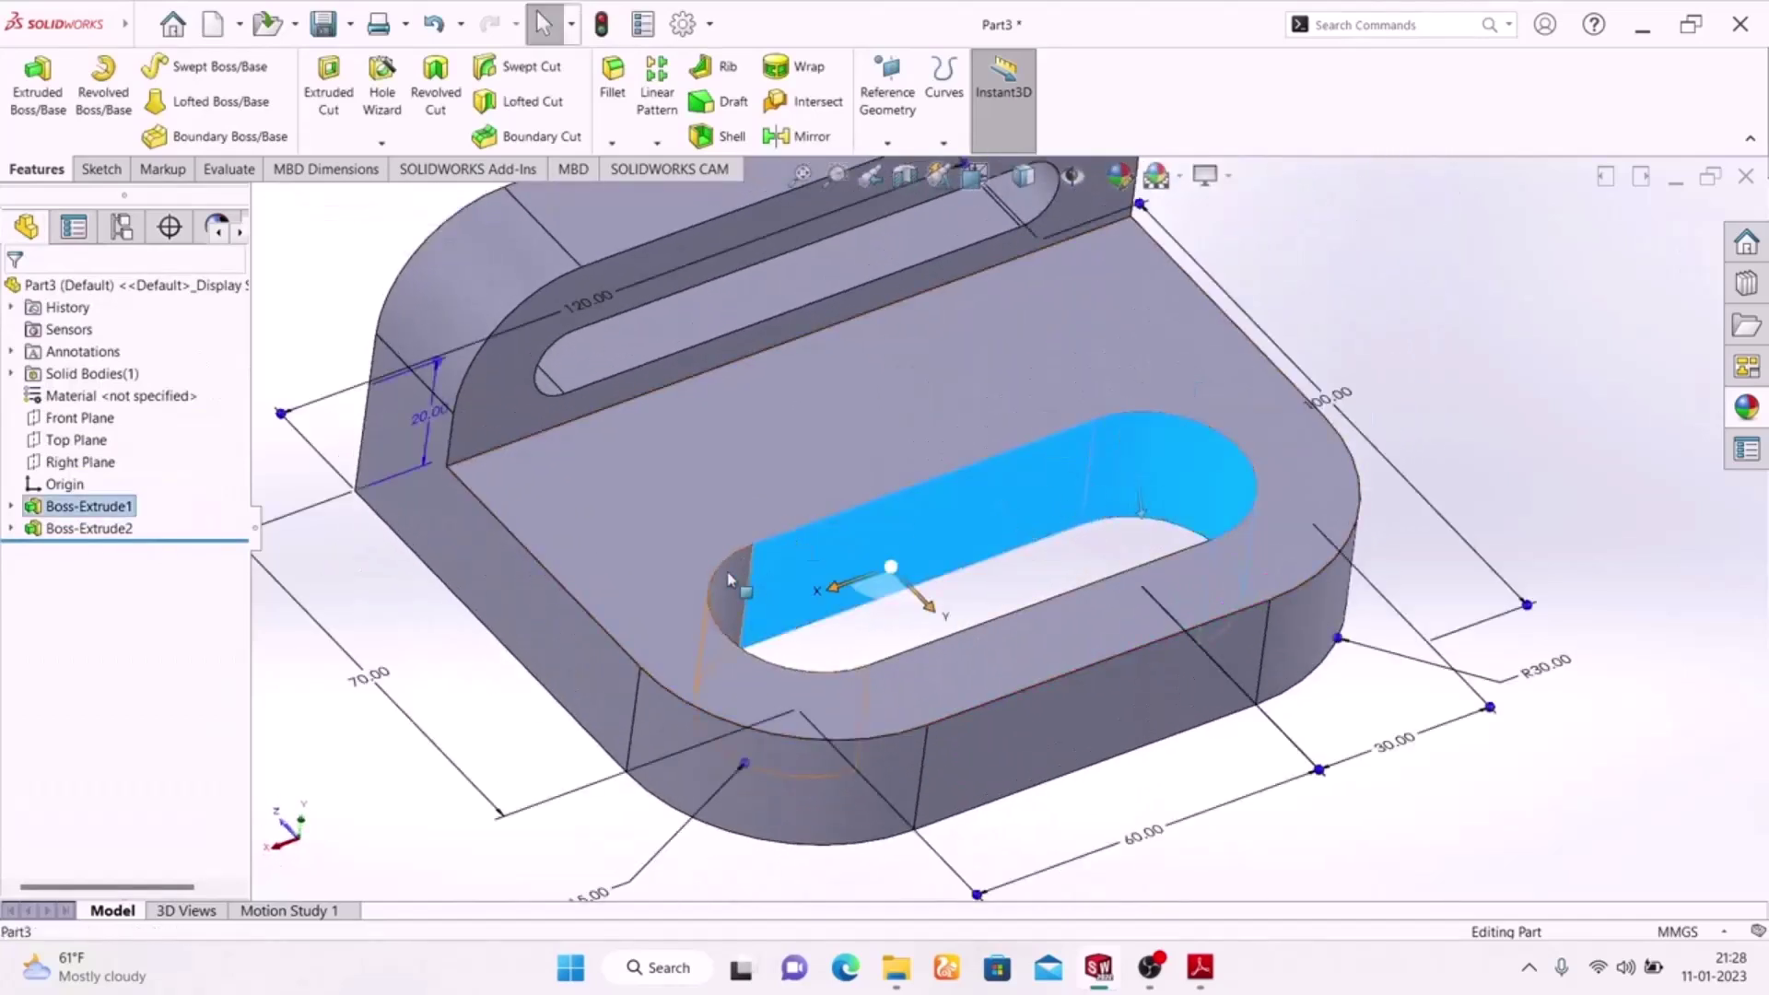
left_click(728, 579, "ctrl")
- Select all four inner wall faces of the base plate's slot, both straight sides and both rounded ends
middle_click_drag(910, 595, 1011, 633)
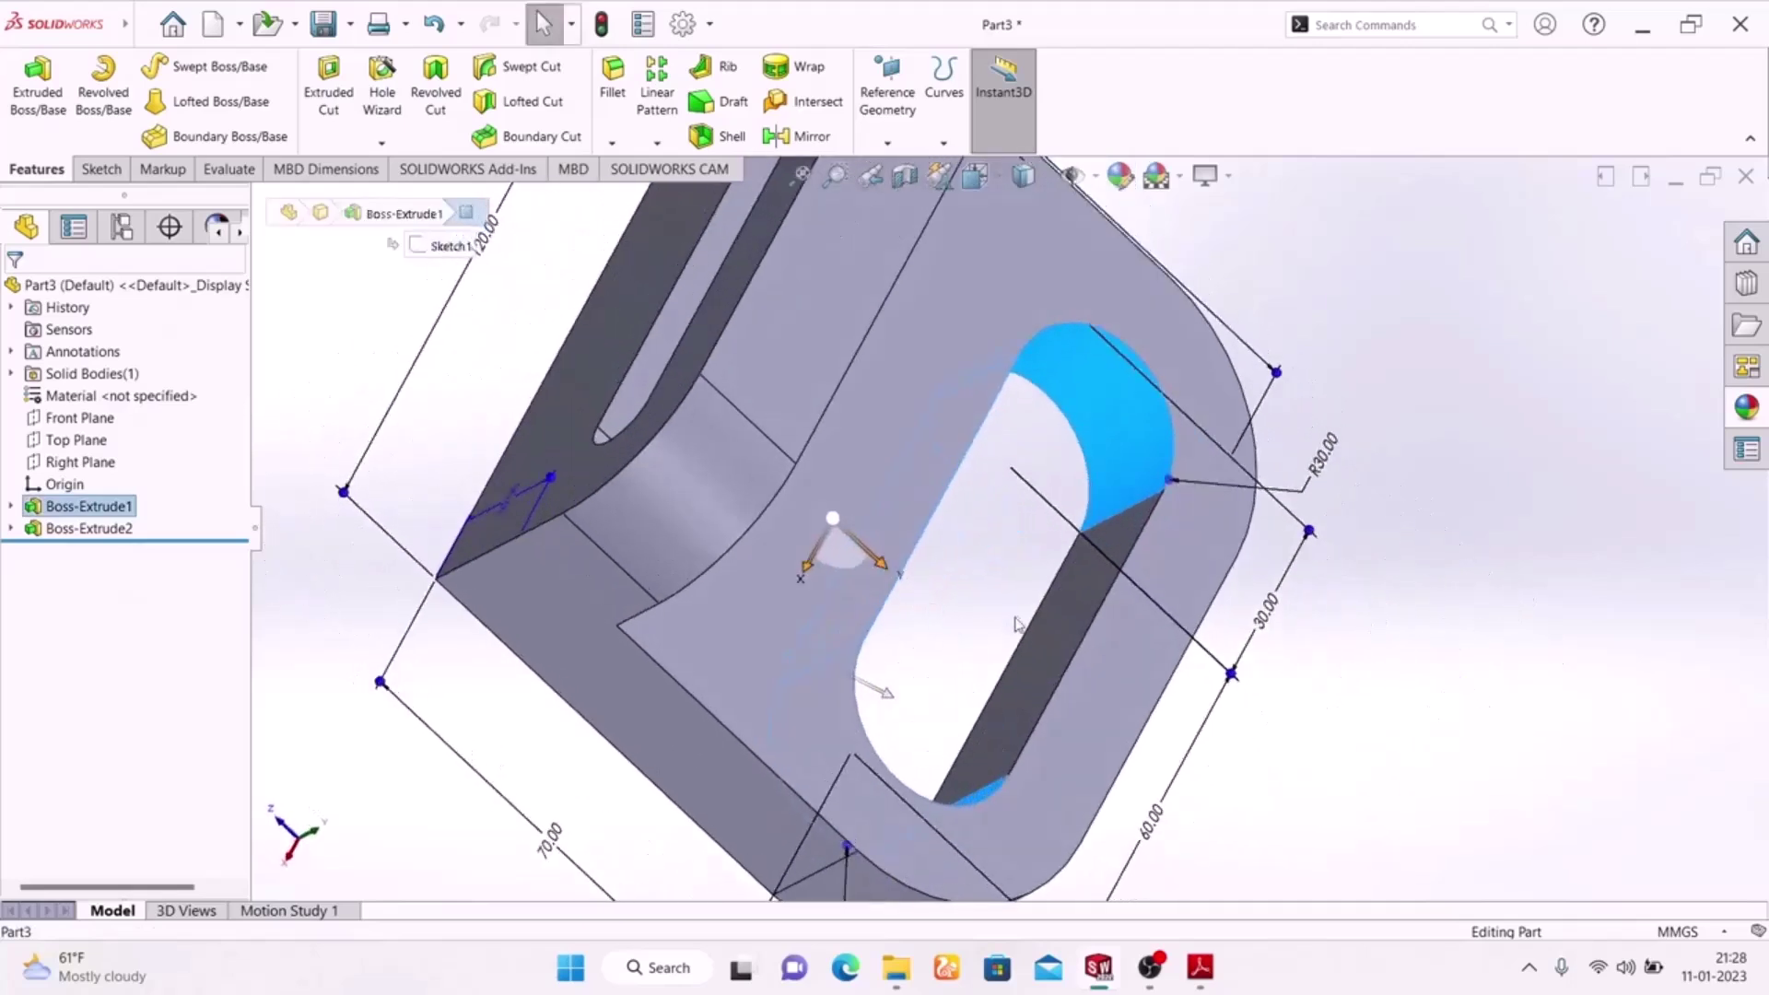
left_click(1050, 621)
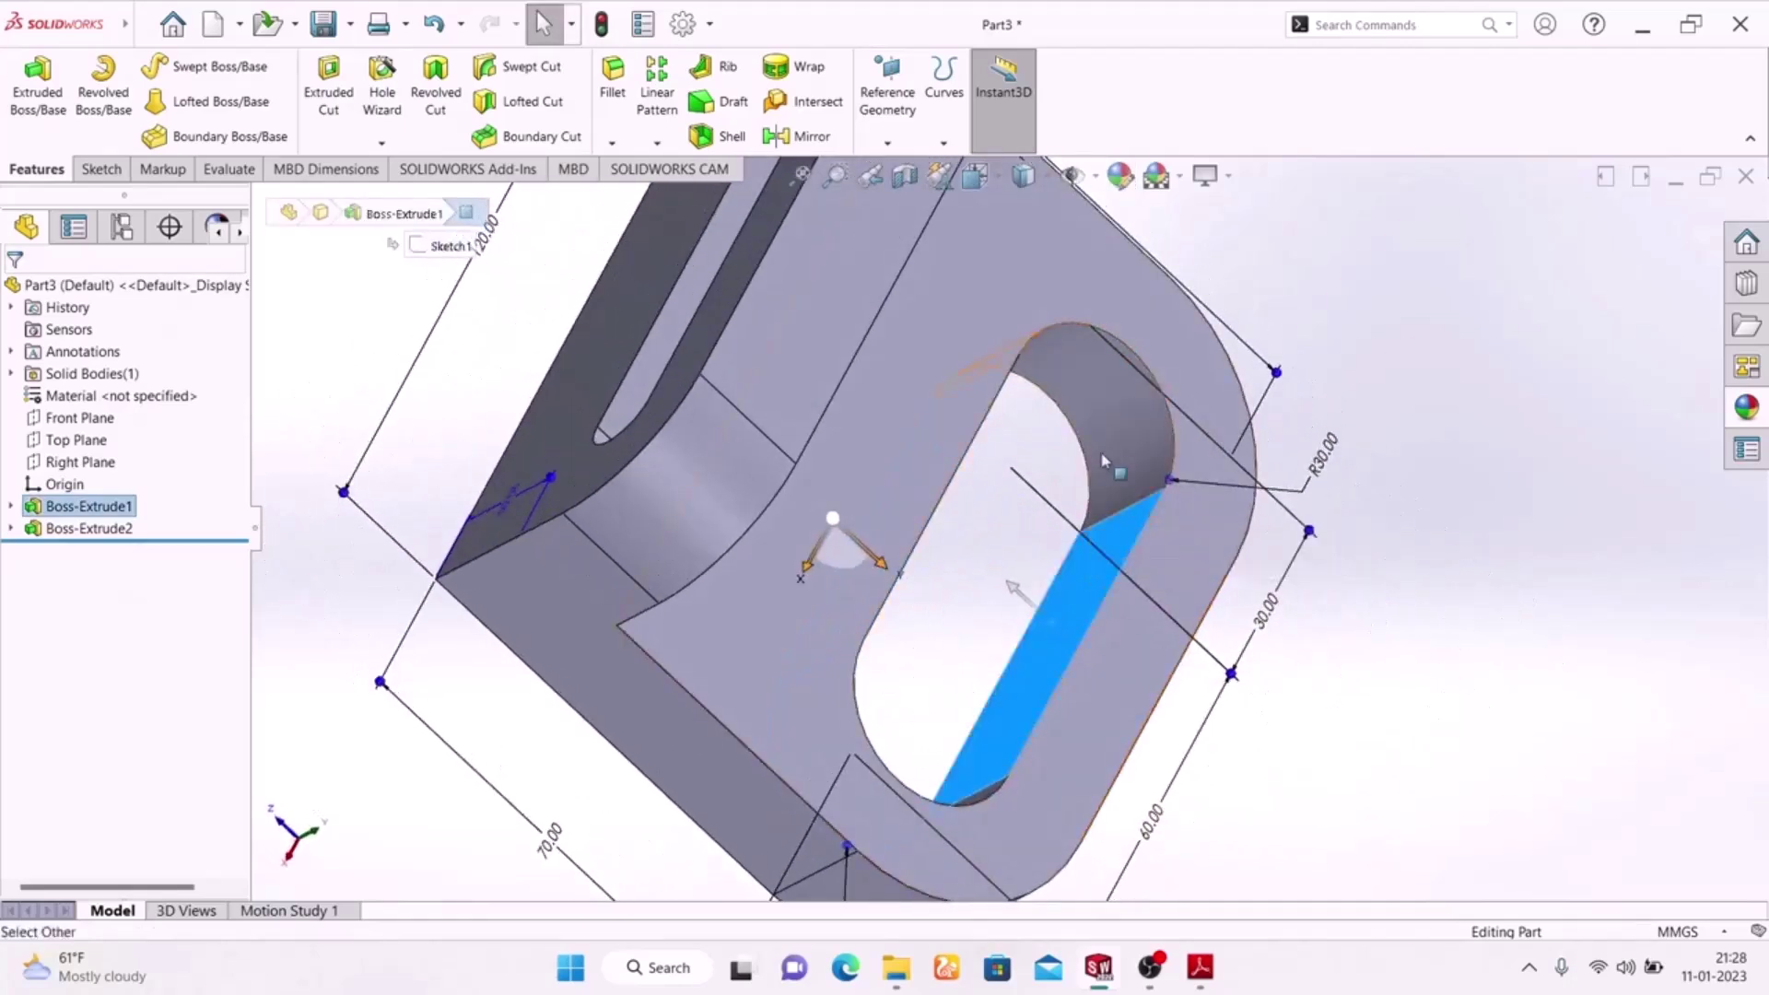
left_click(1088, 428, "ctrl")
middle_click_drag(1380, 702, 1162, 605)
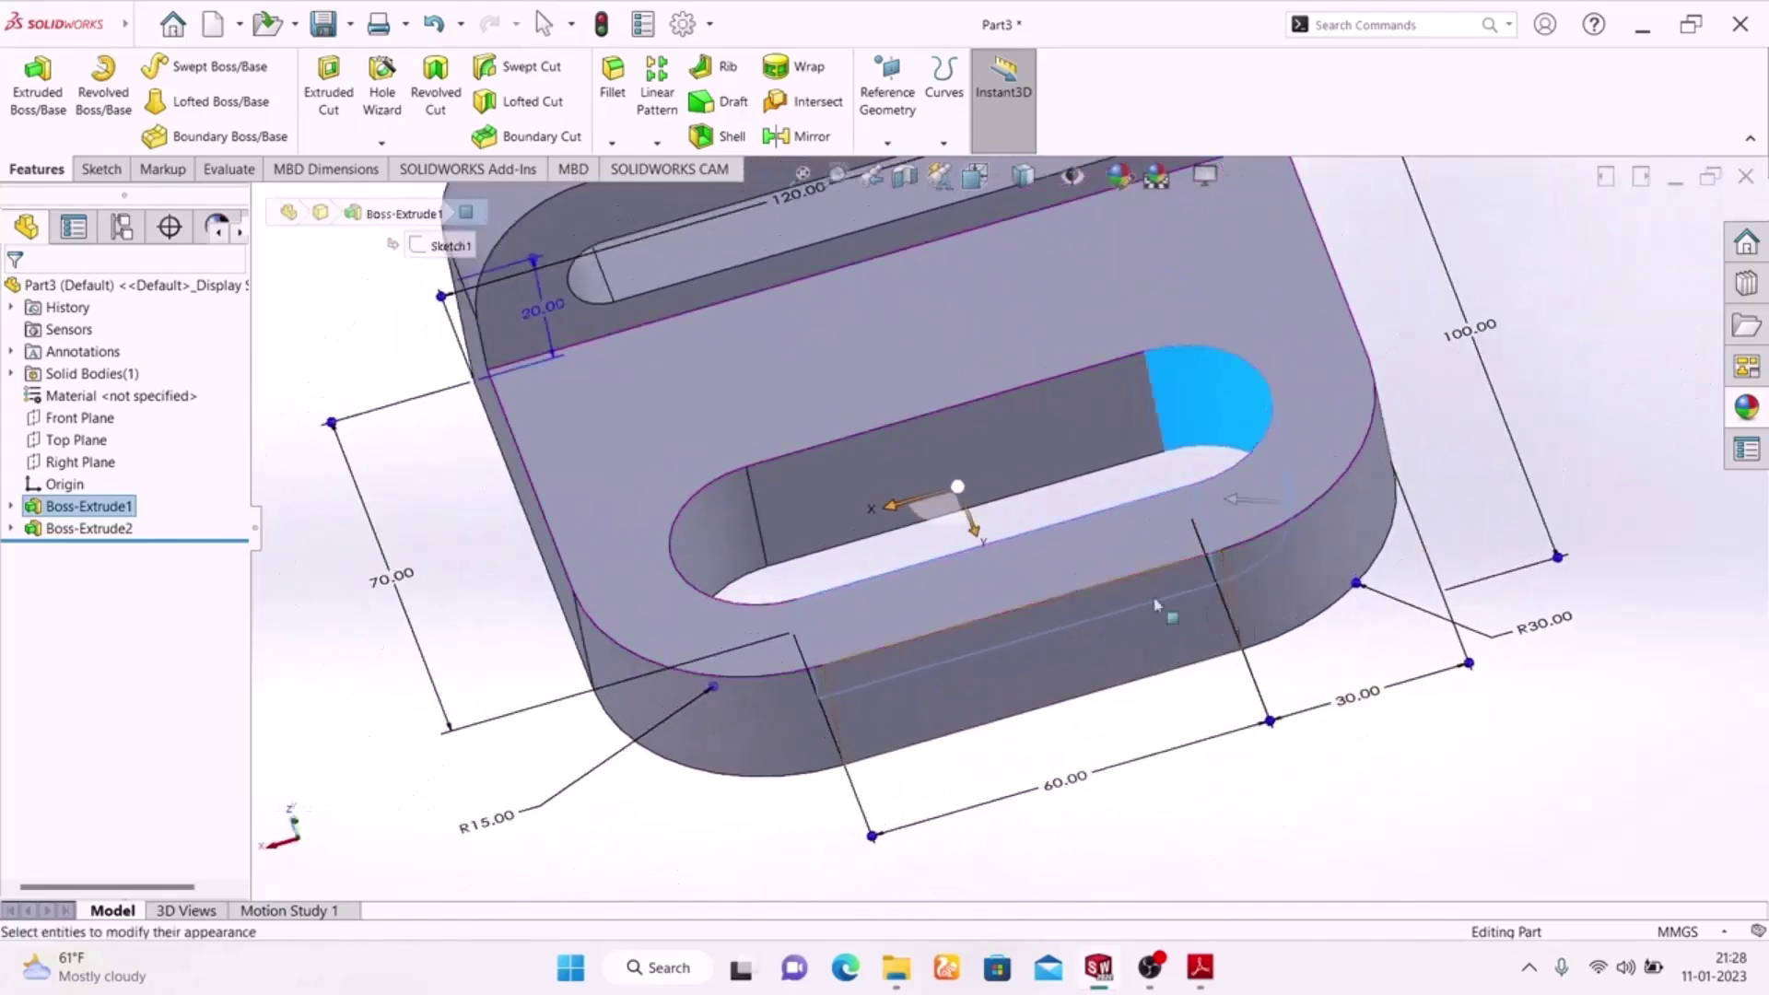
left_click(882, 475, "ctrl")
scroll(947, 567, "up", 3)
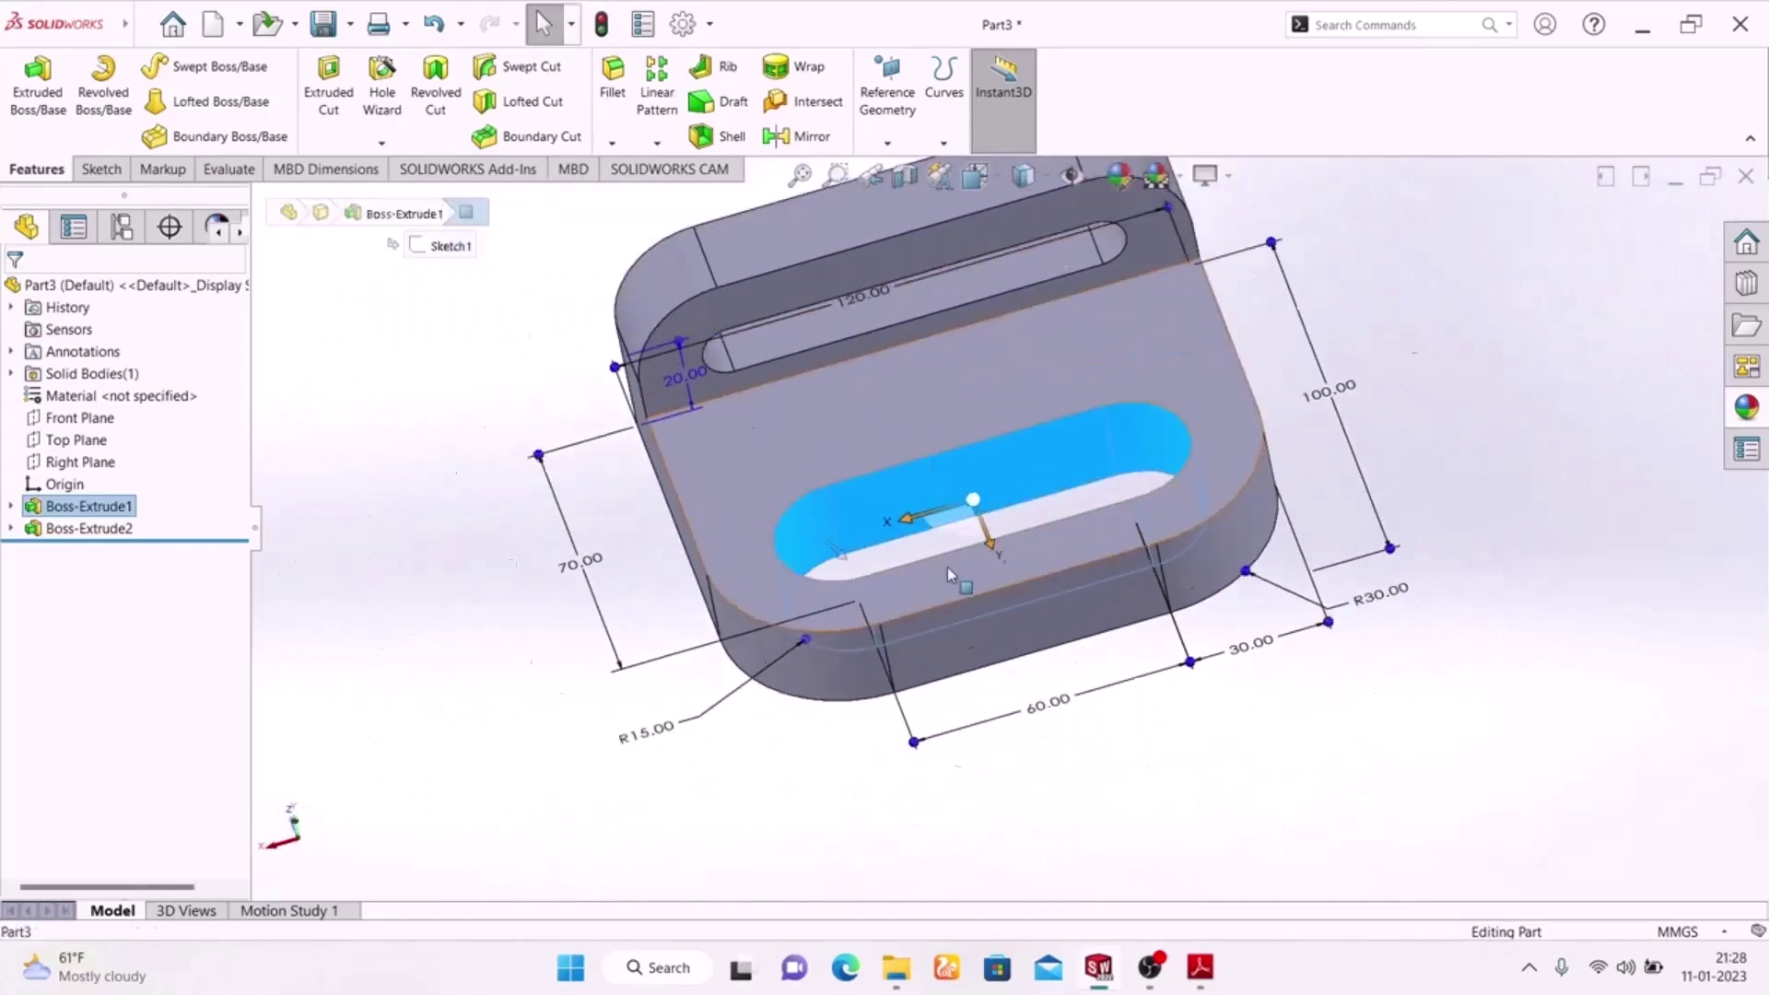
- Add the four inner wall faces of the upright flange's slot to the selection
scroll(967, 399, "down", 6)
left_click(849, 282, "ctrl")
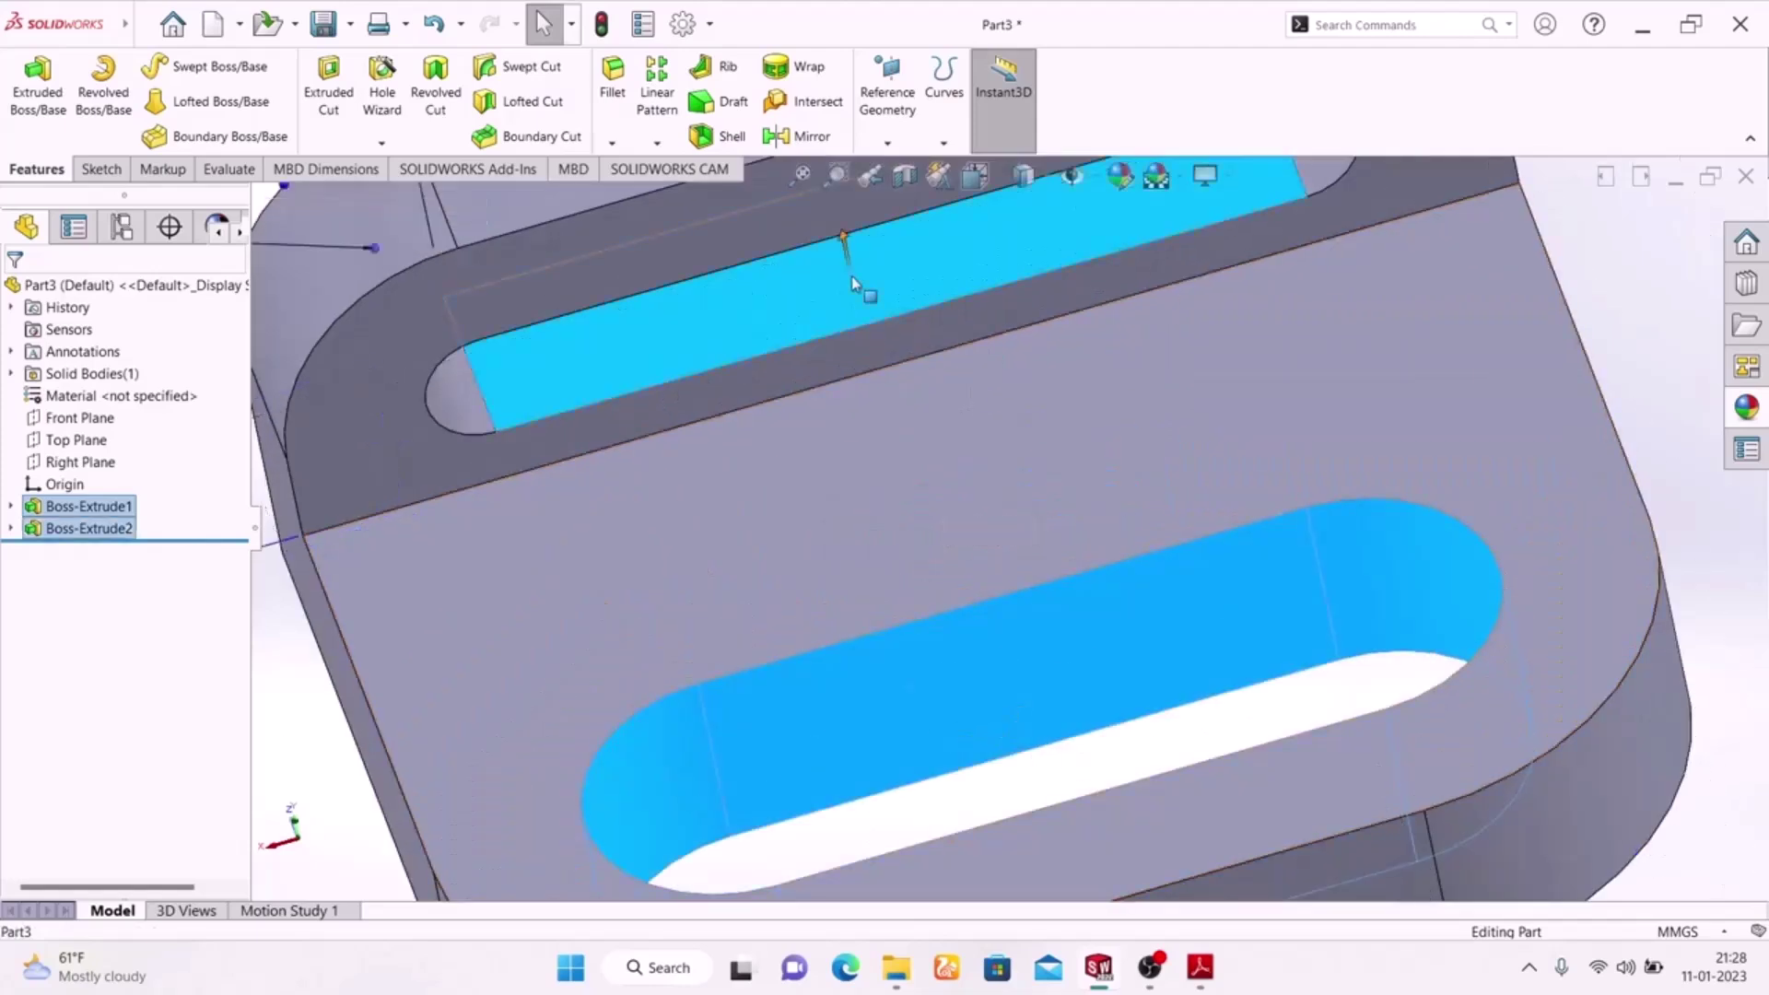
scroll(892, 427, "up", 5)
left_click(1189, 311, "ctrl")
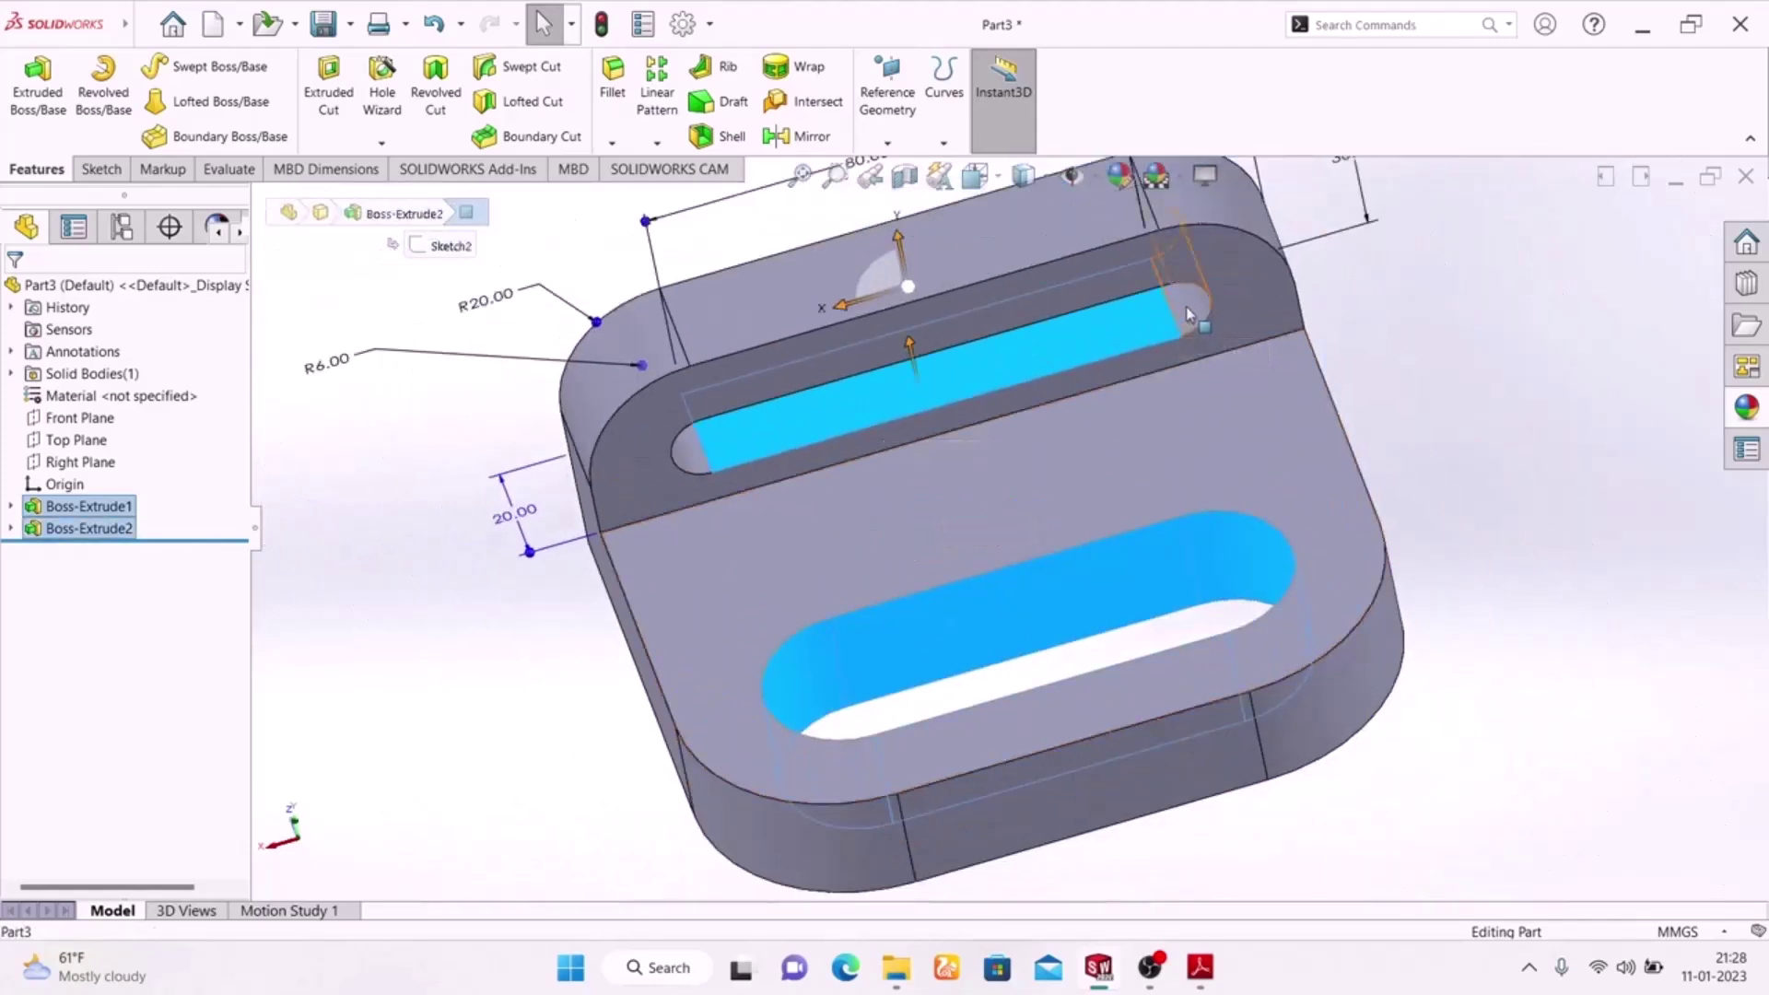
left_click(693, 450, "ctrl")
middle_click_drag(1512, 507, 1184, 301)
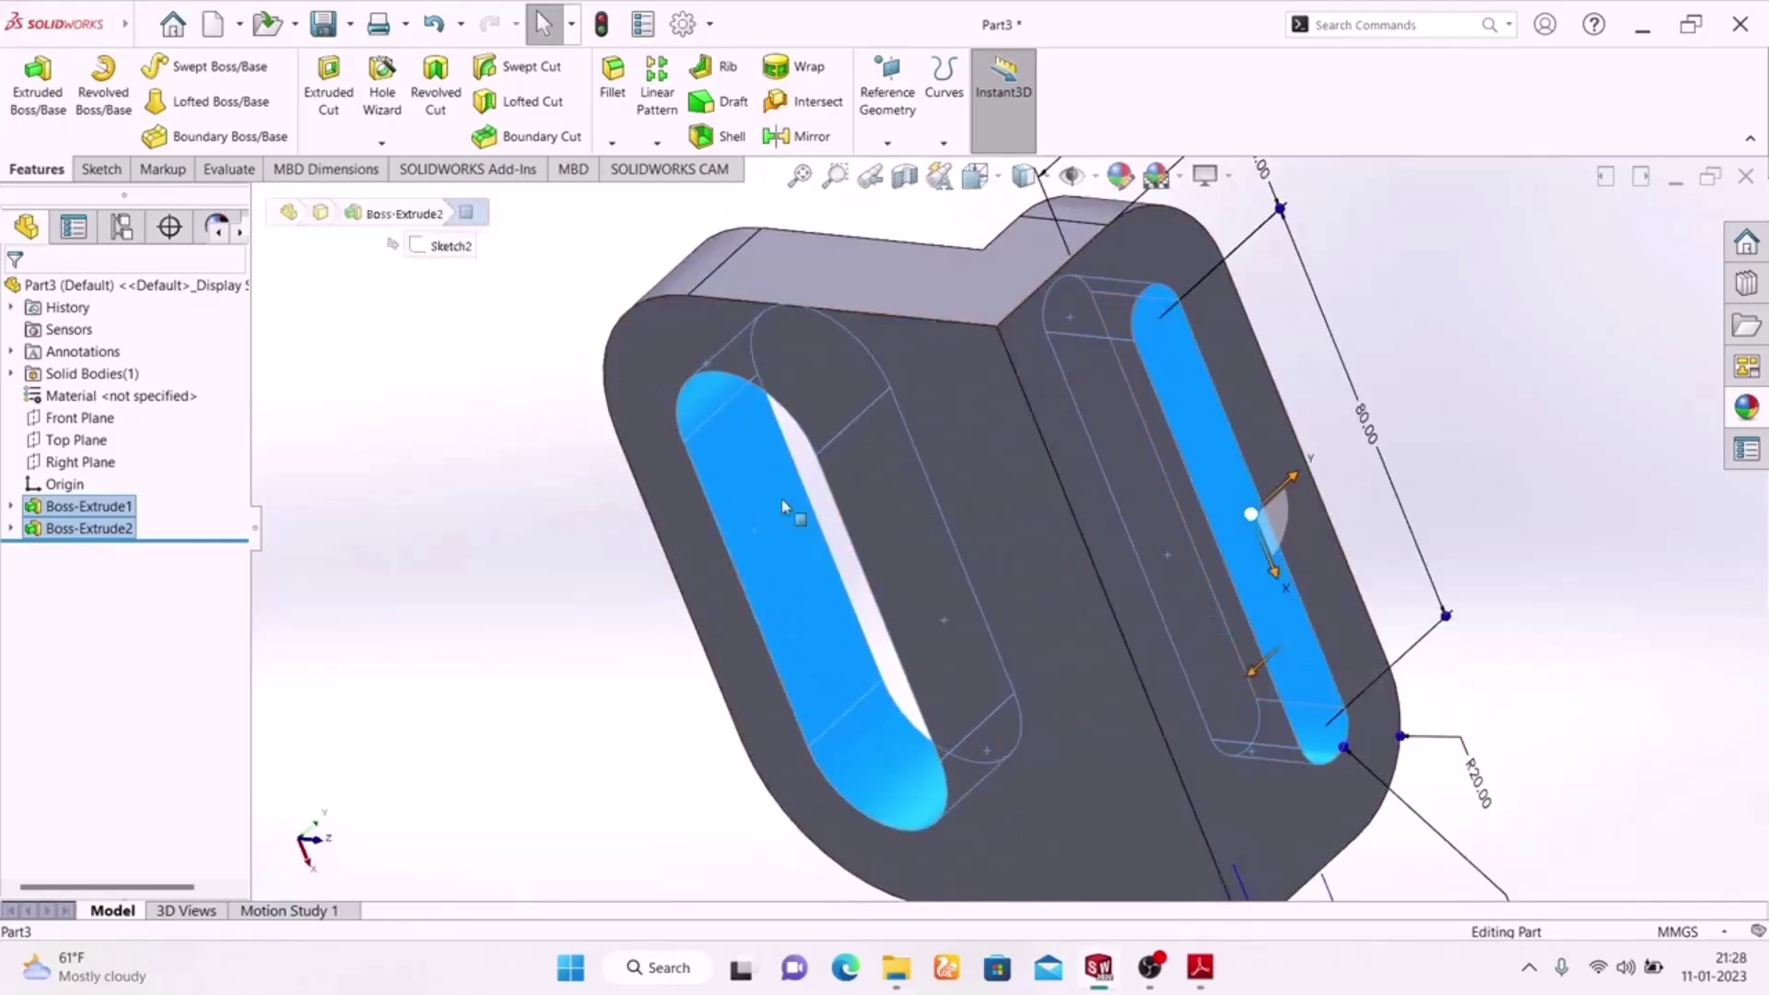
middle_click_drag(884, 700, 907, 893)
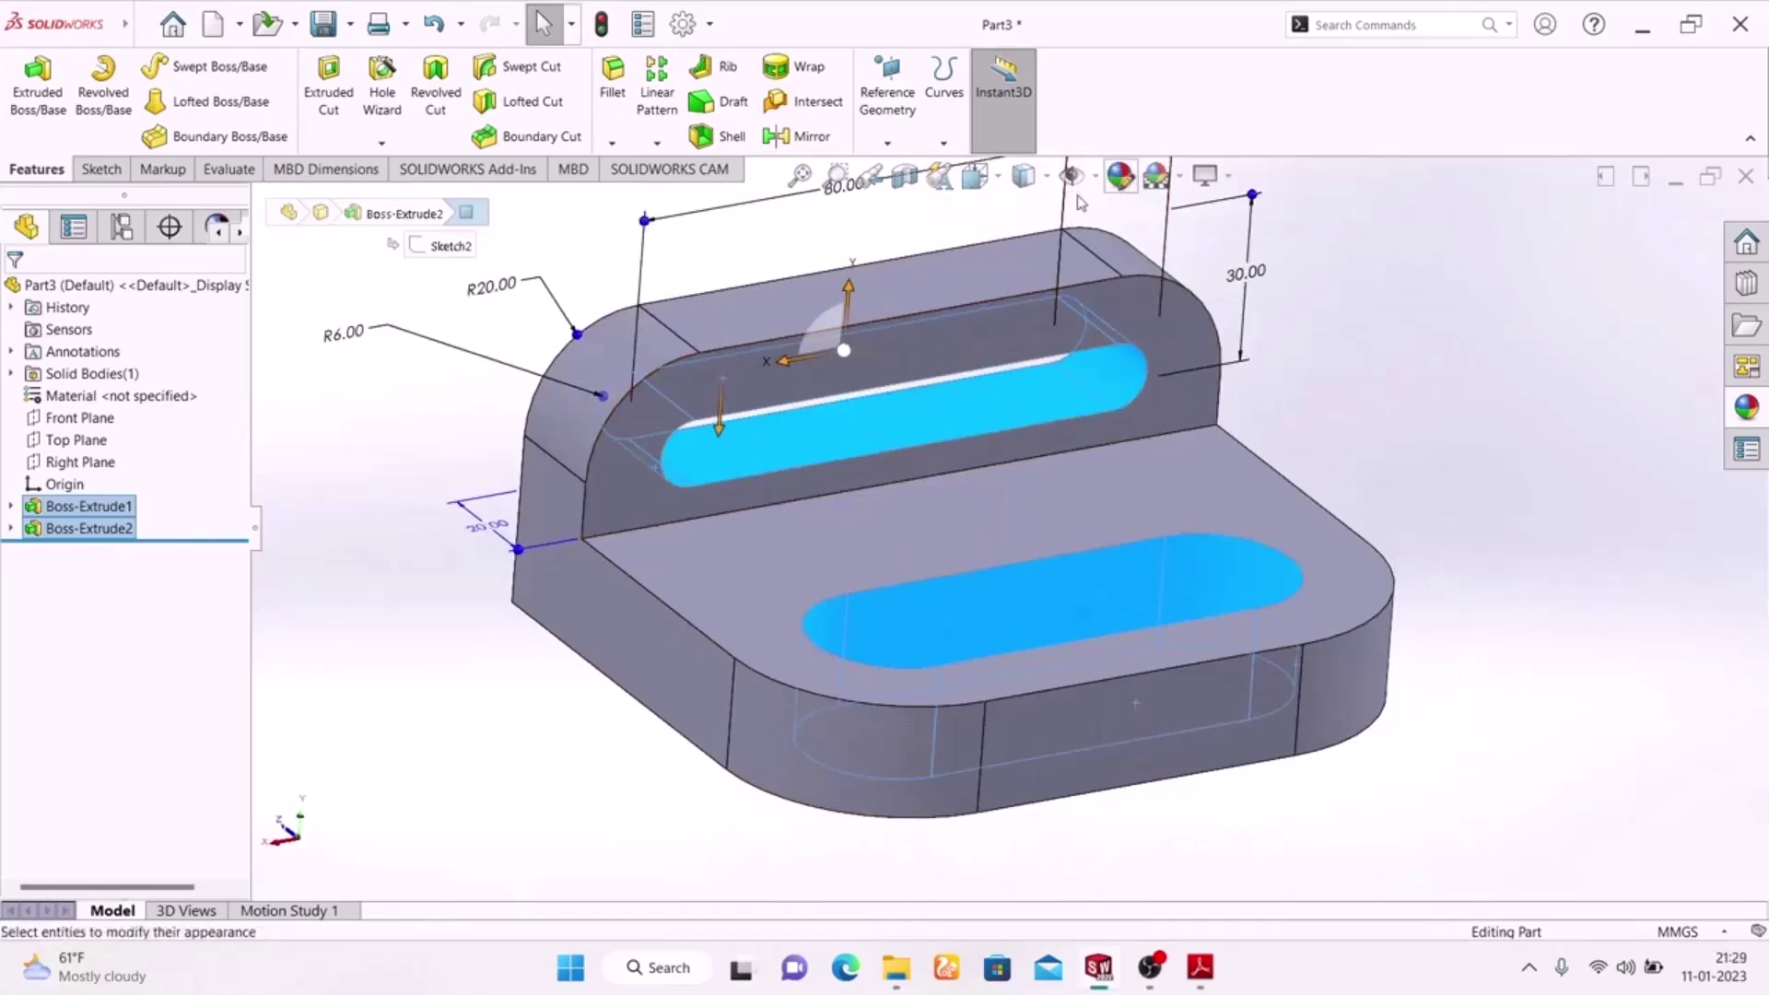
- Apply a bright green colour to the eight selected slot faces of the base plate and flange
left_click(1120, 175)
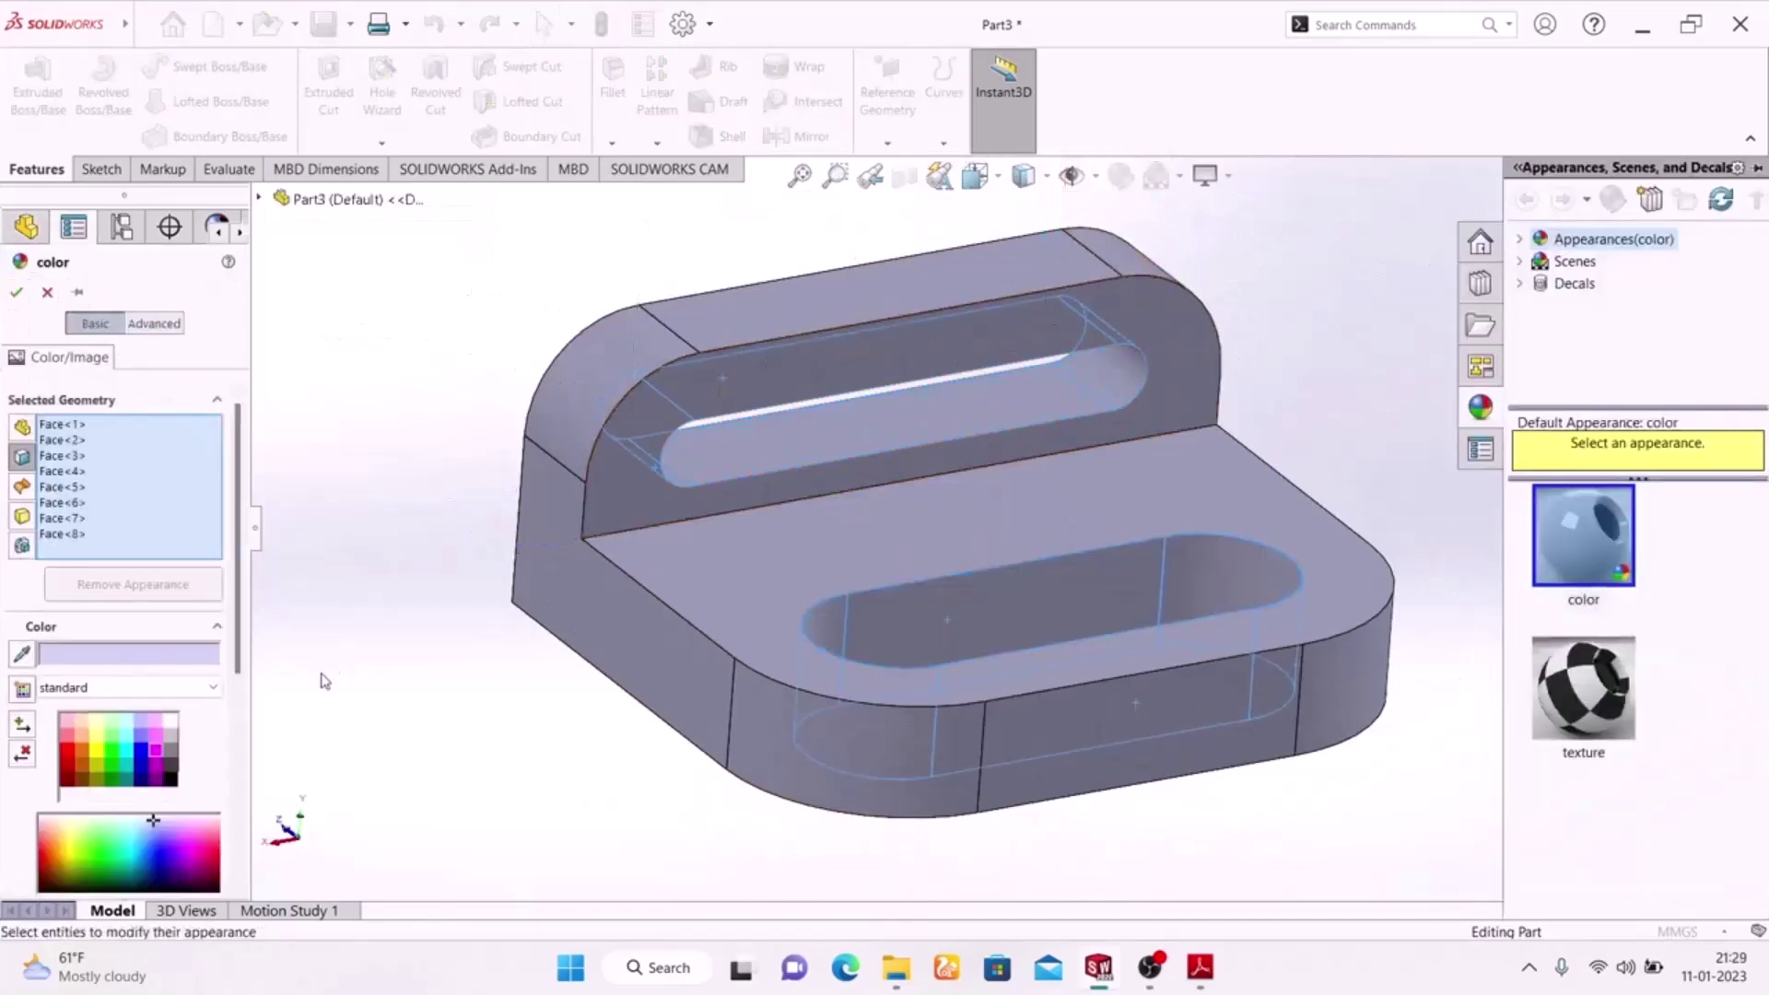
left_click(114, 757)
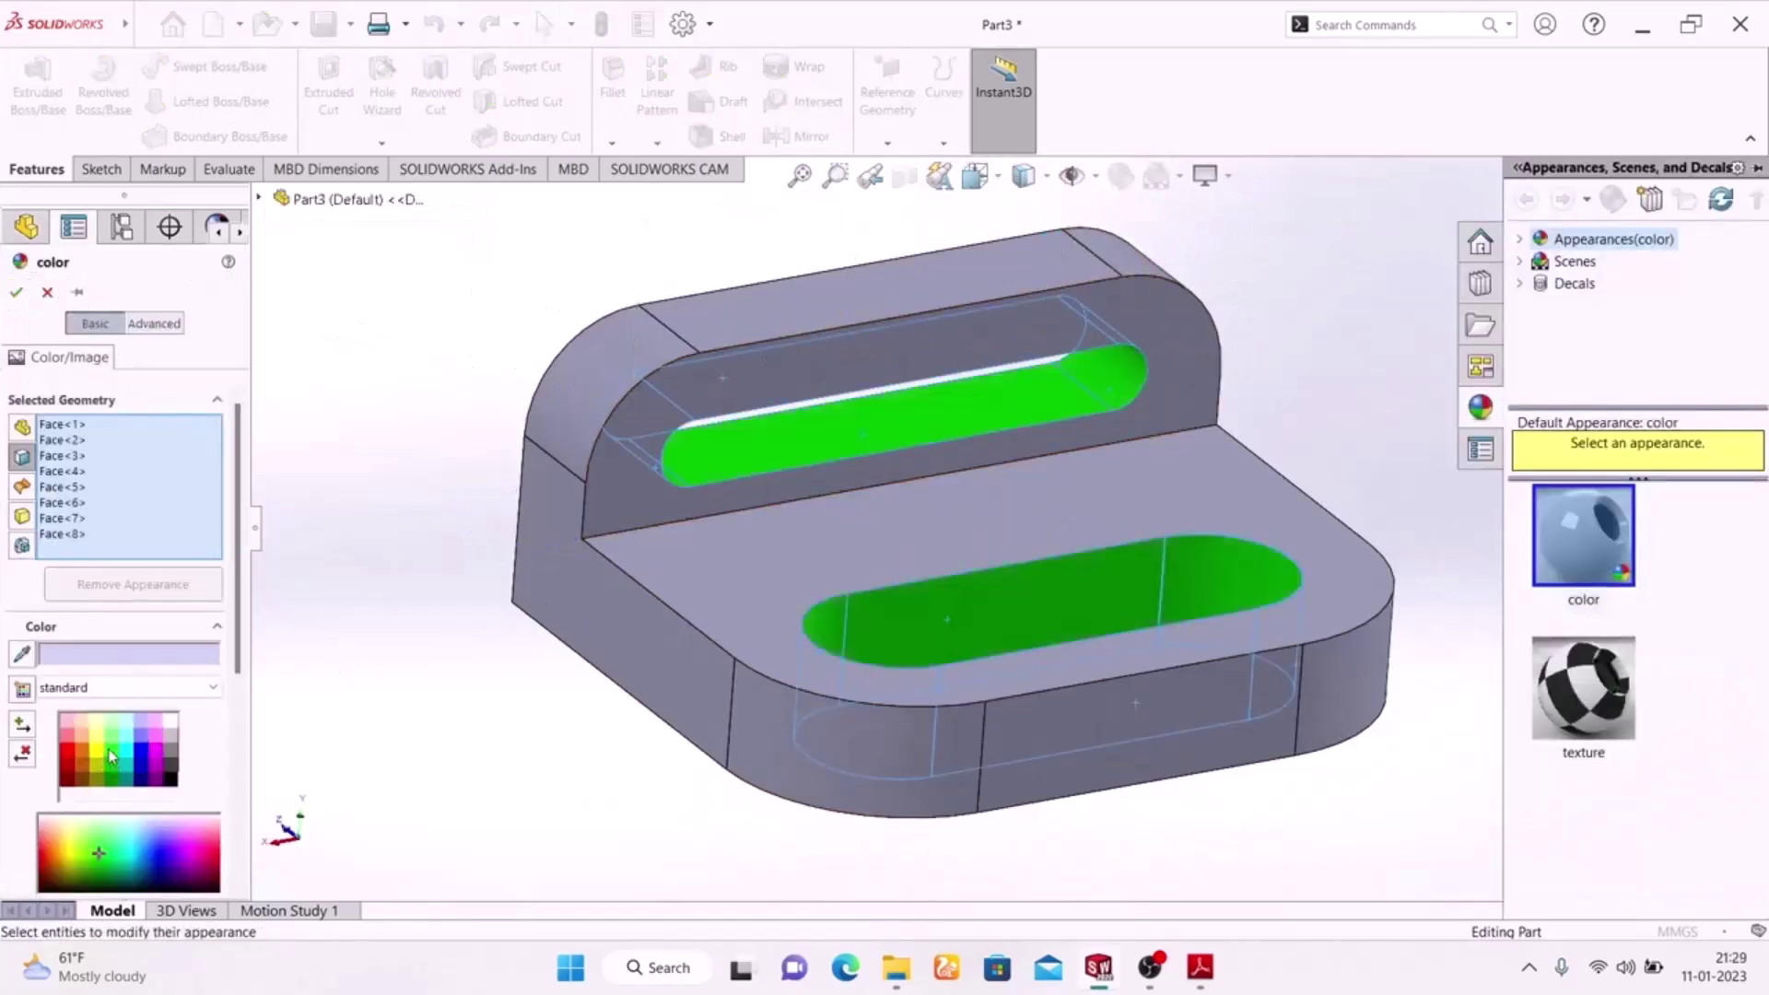
left_click(16, 294)
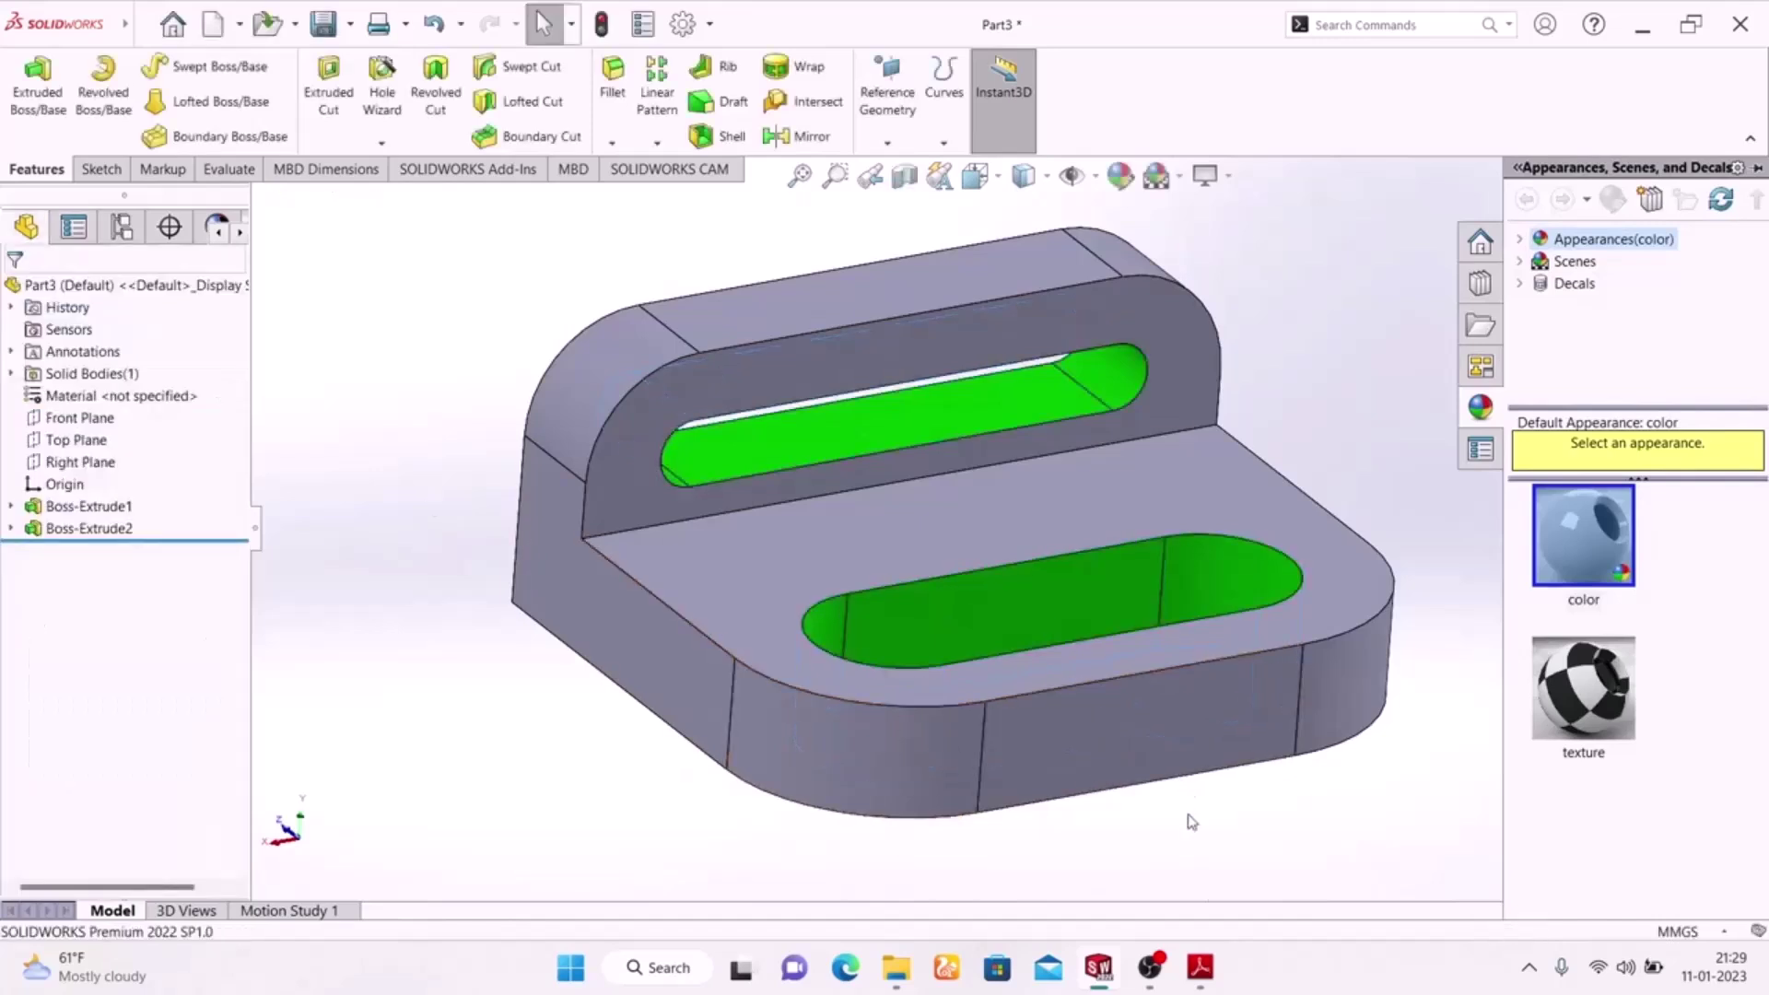
- Check the face colours in the PDF drawing and select the three flat outer side faces of the base plate
left_click(1199, 970)
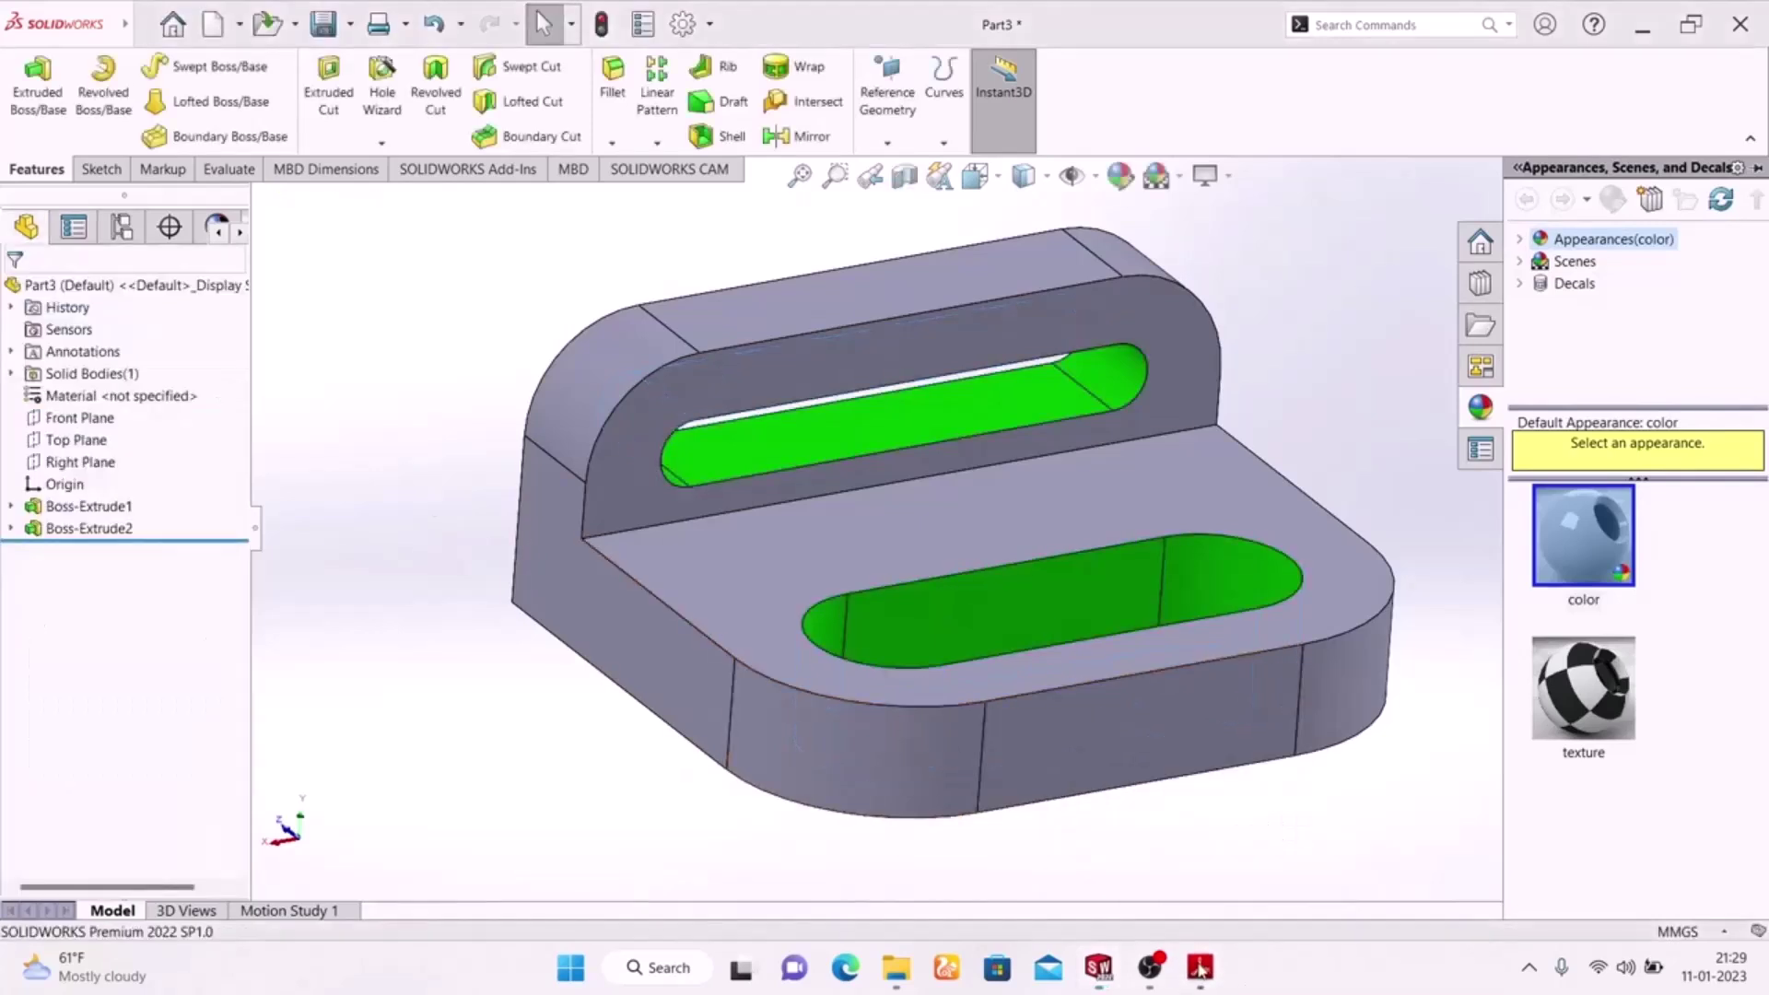
left_click(1199, 970)
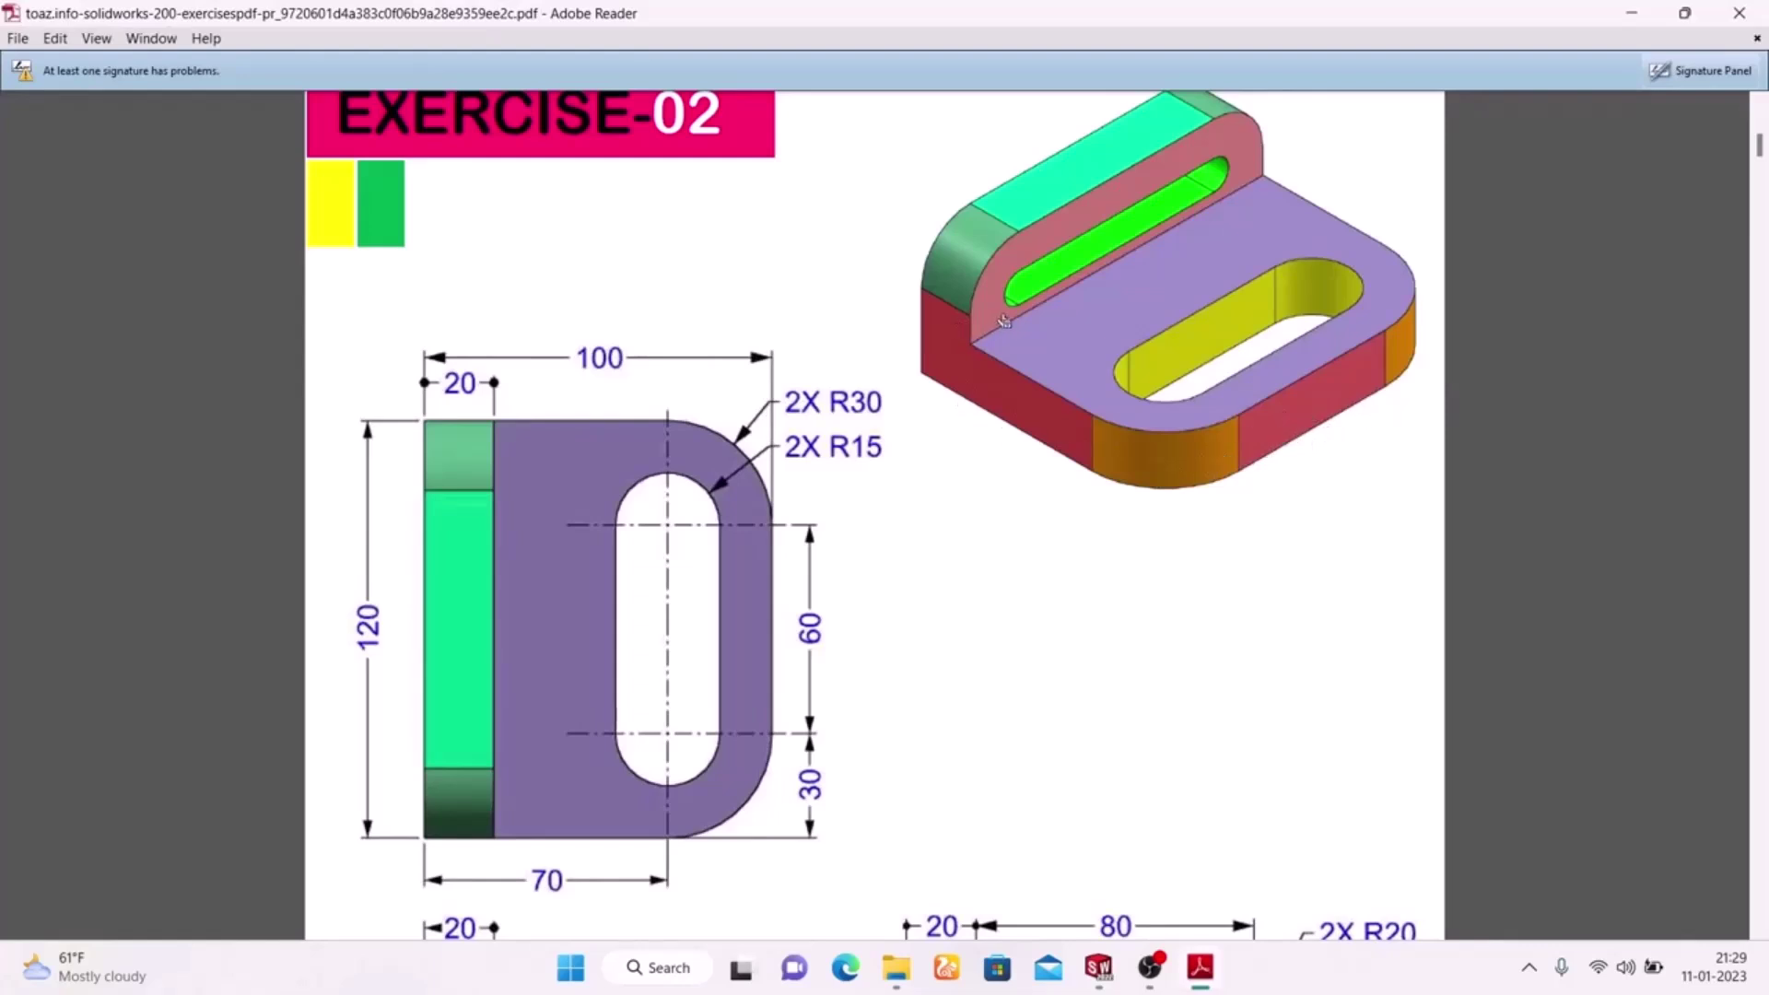
left_click(1199, 966)
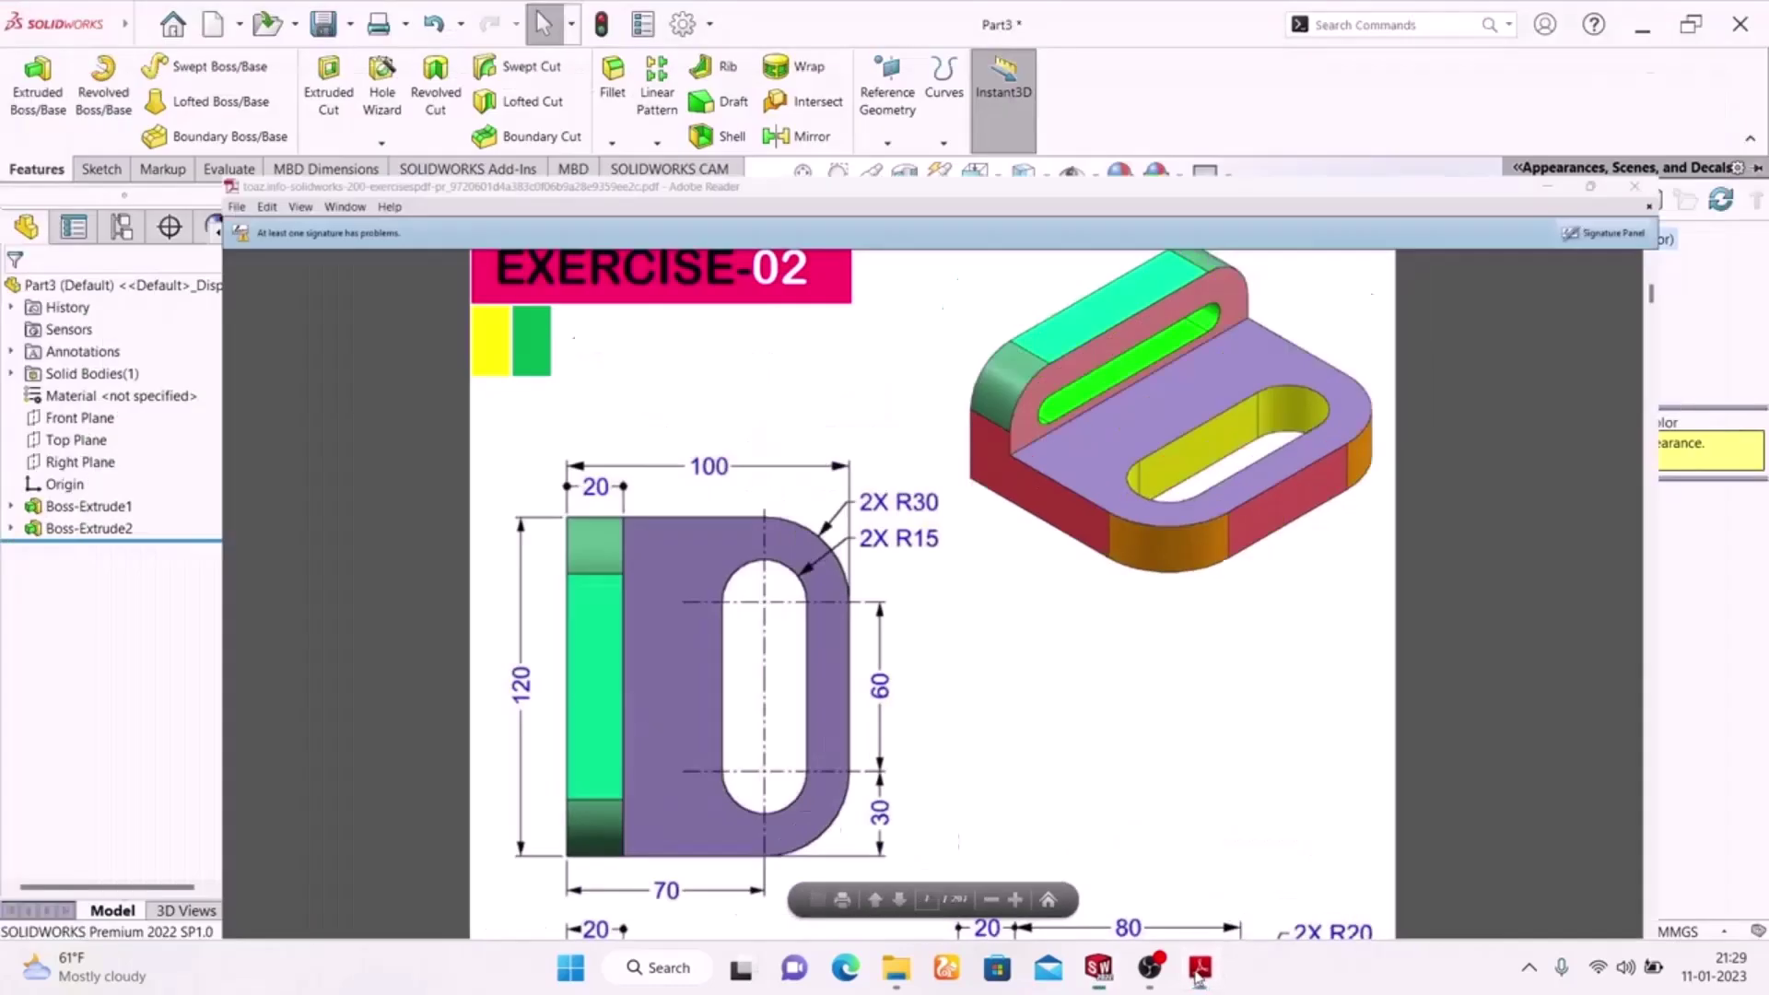
left_click(610, 627)
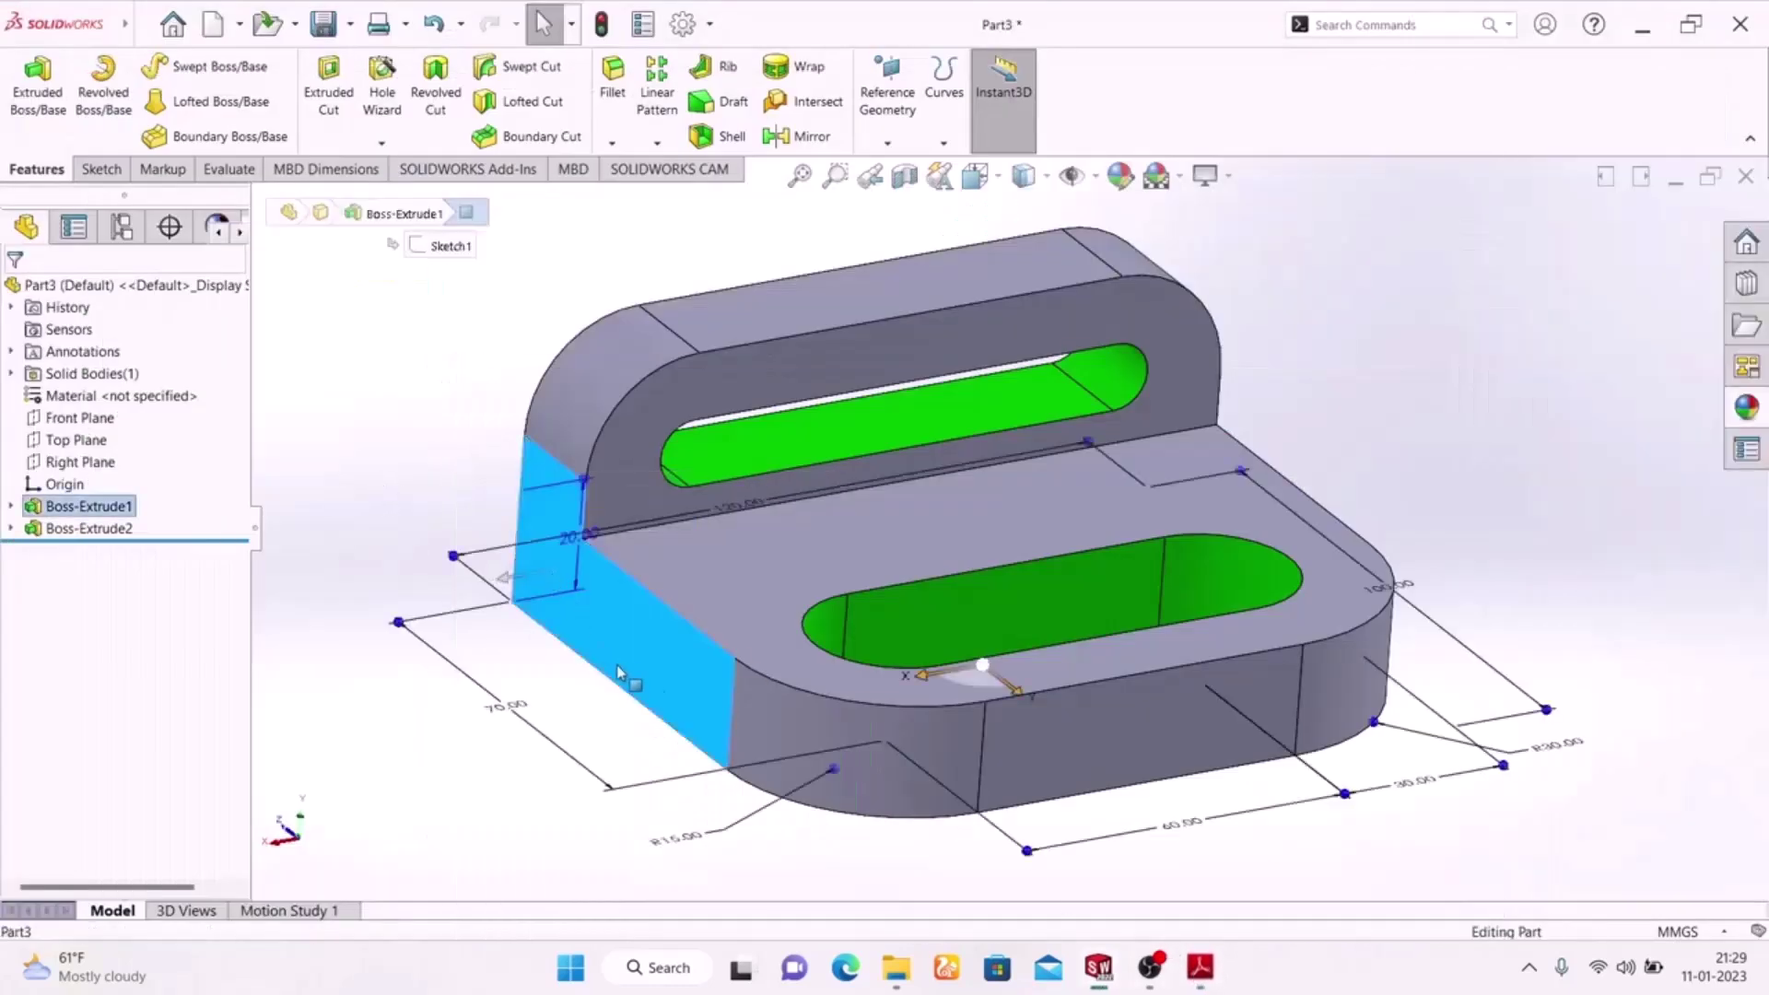
left_click(1110, 723, "ctrl")
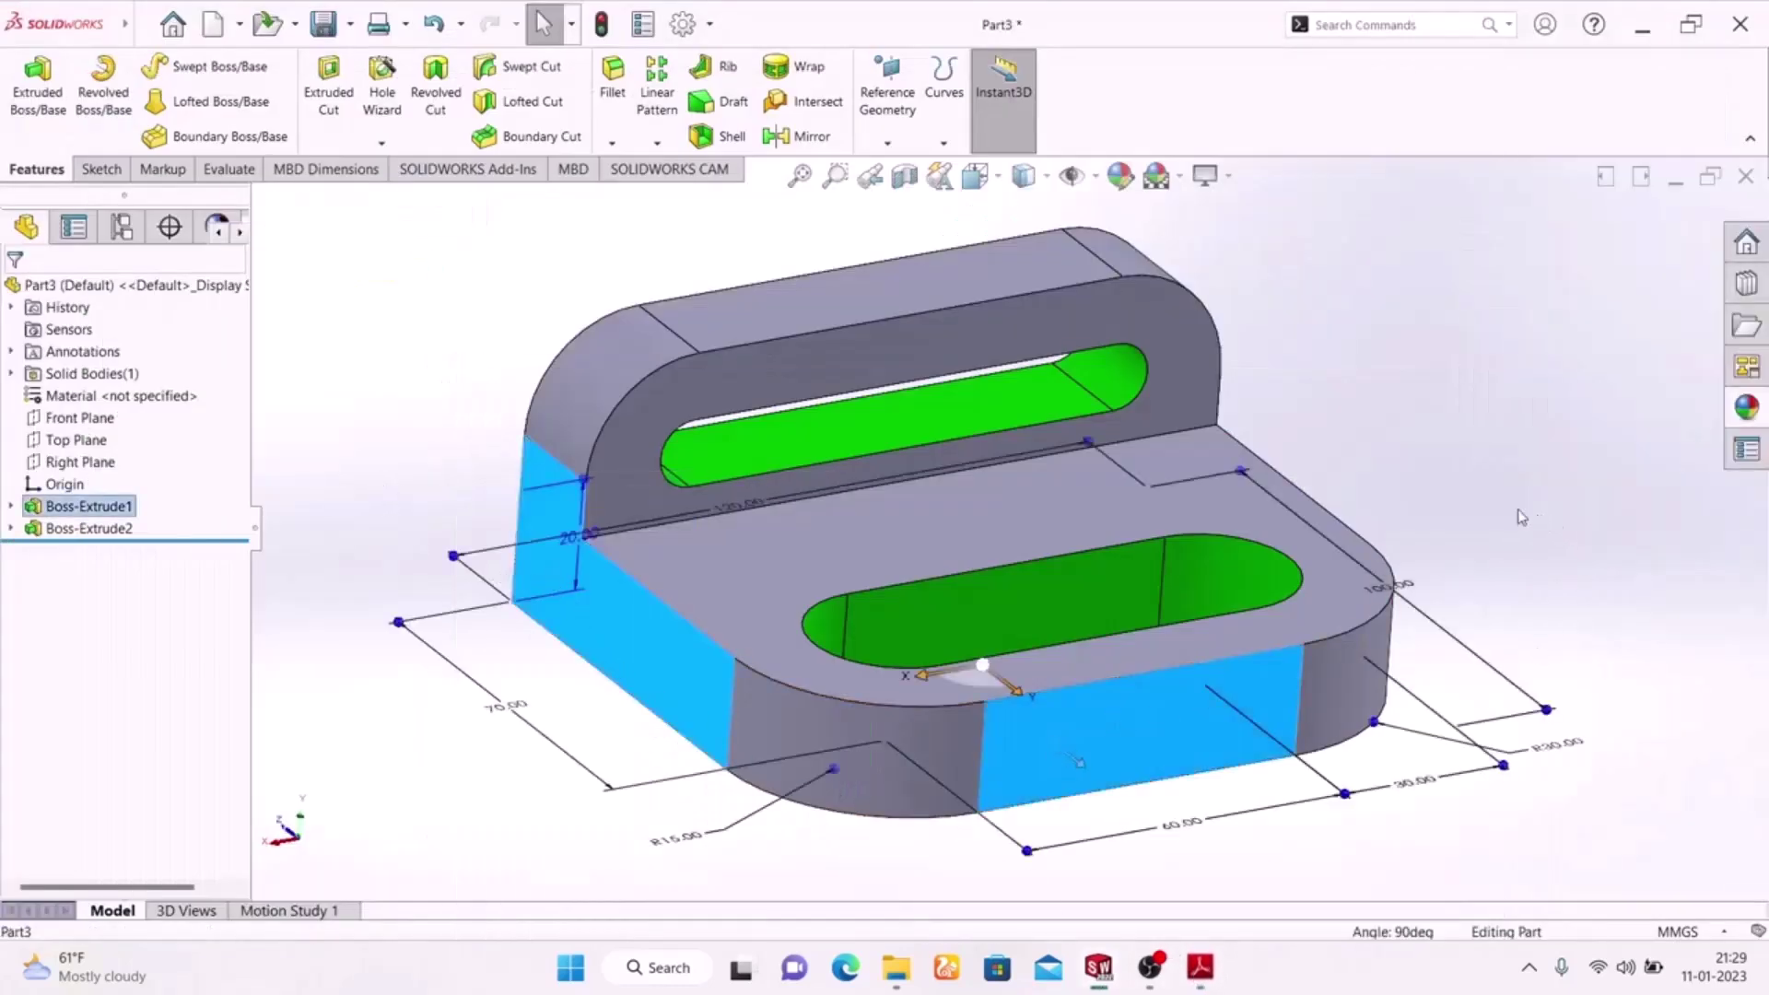
mouse_move(1540, 523)
middle_mouse_down()
mouse_move(1303, 500)
mouse_move(697, 541)
mouse_move(387, 276)
middle_mouse_up()
left_click(1343, 506, "ctrl")
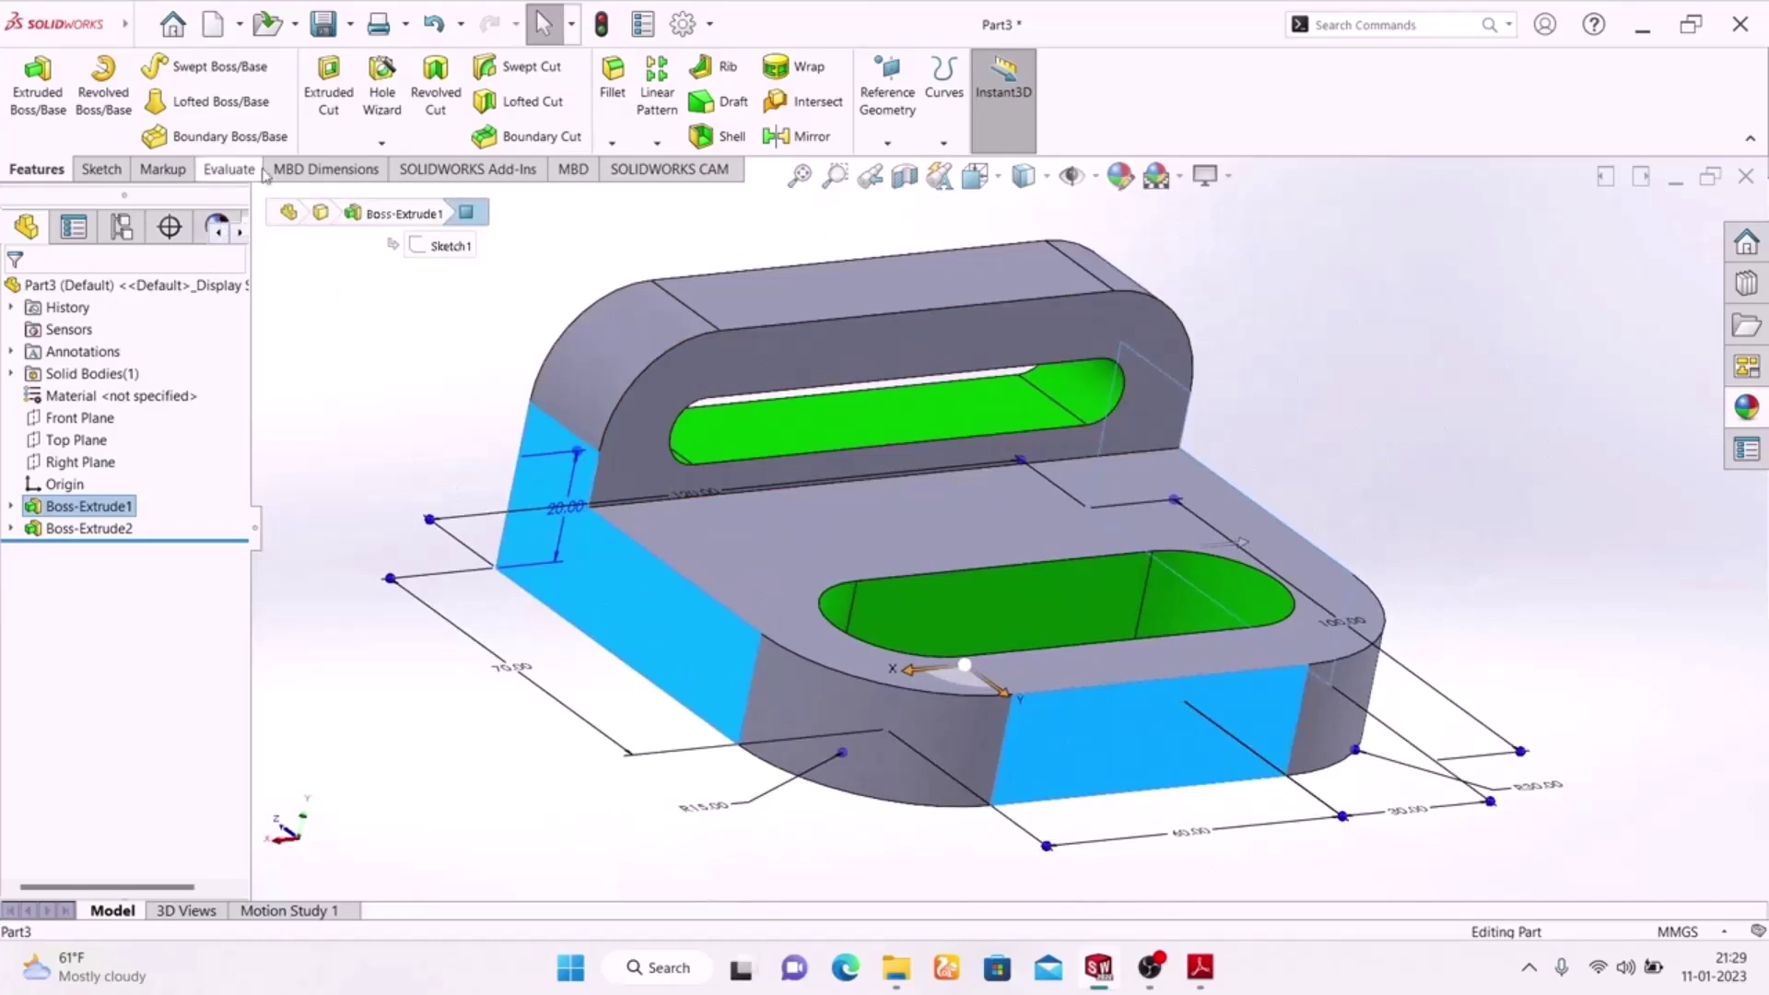
- Apply a red colour to the three selected flat side faces, trying a lighter pinkish red before settling on pure red
left_click(1119, 175)
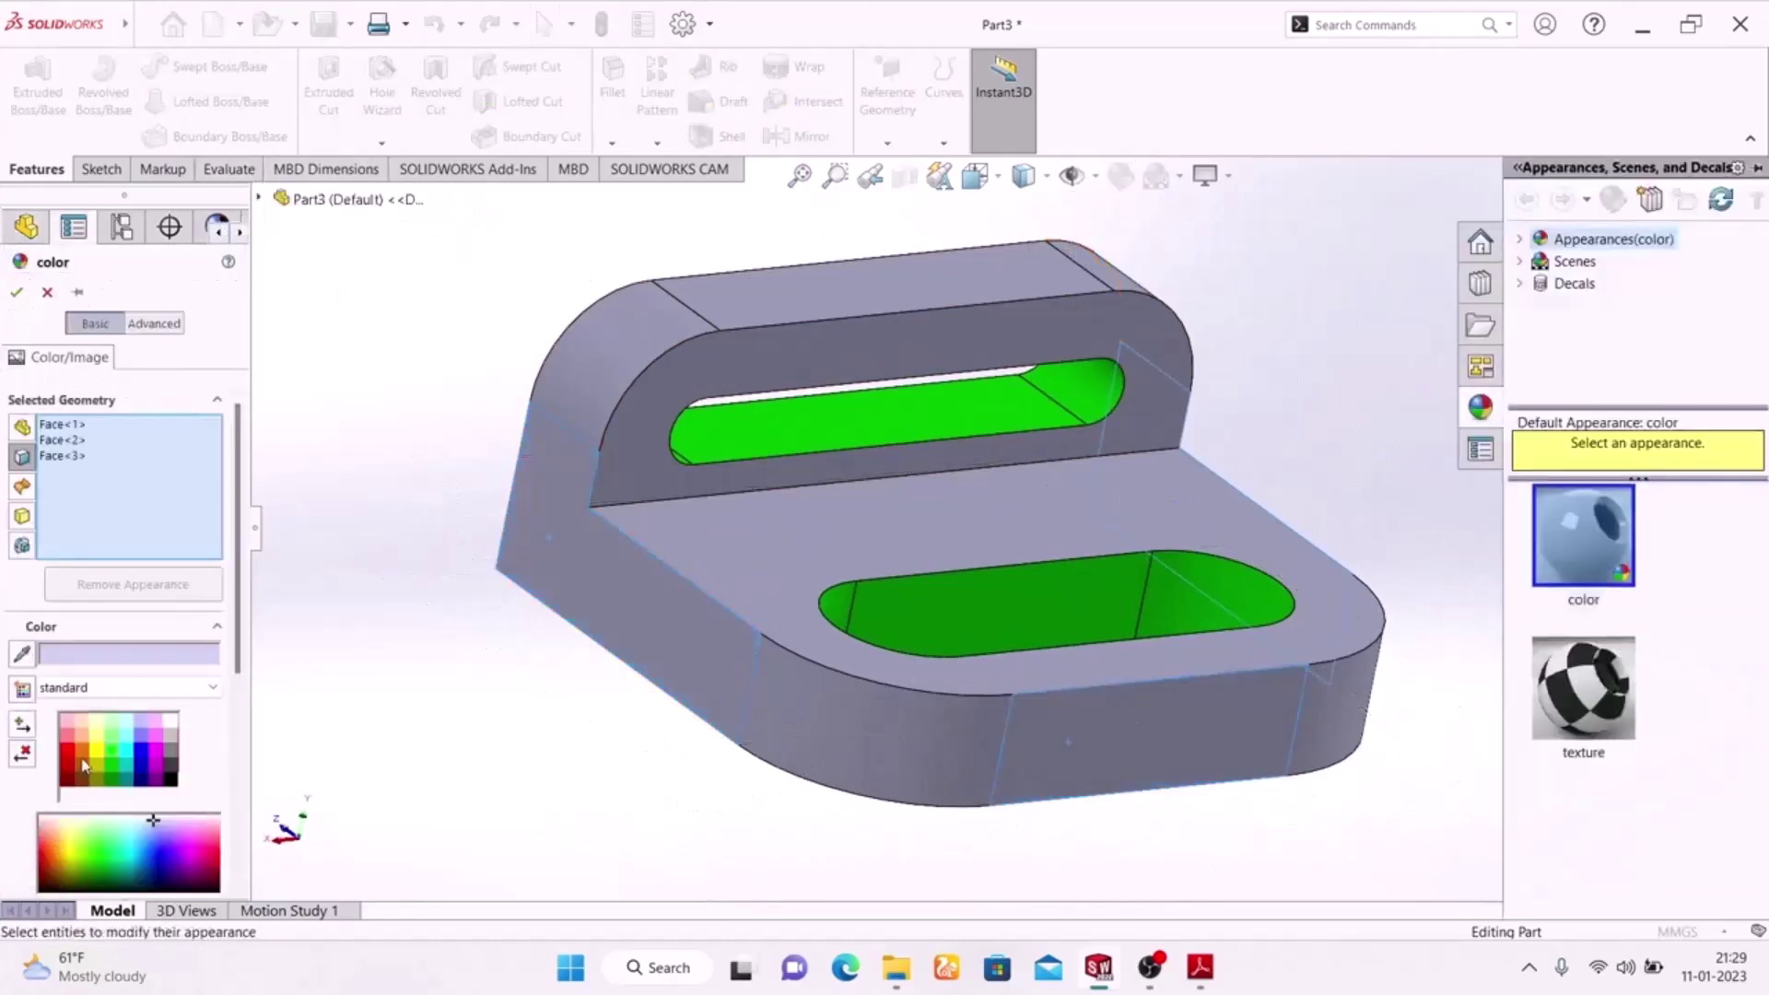
left_click(68, 754)
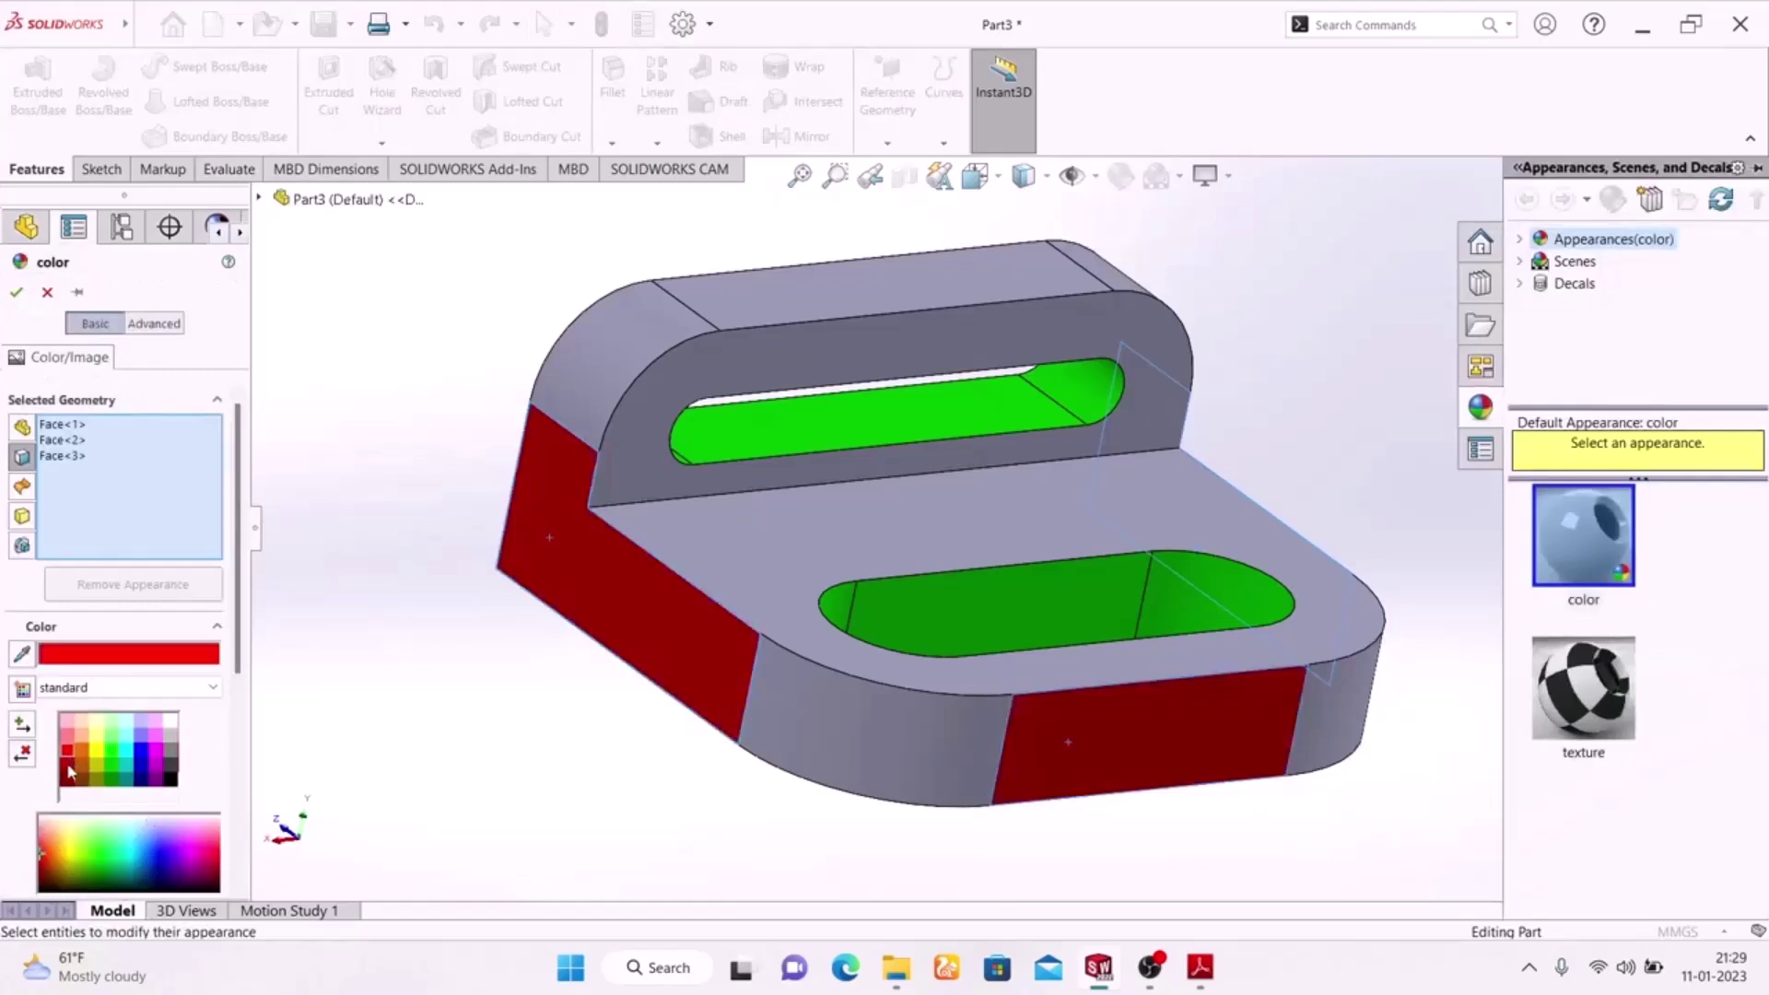
left_click(67, 738)
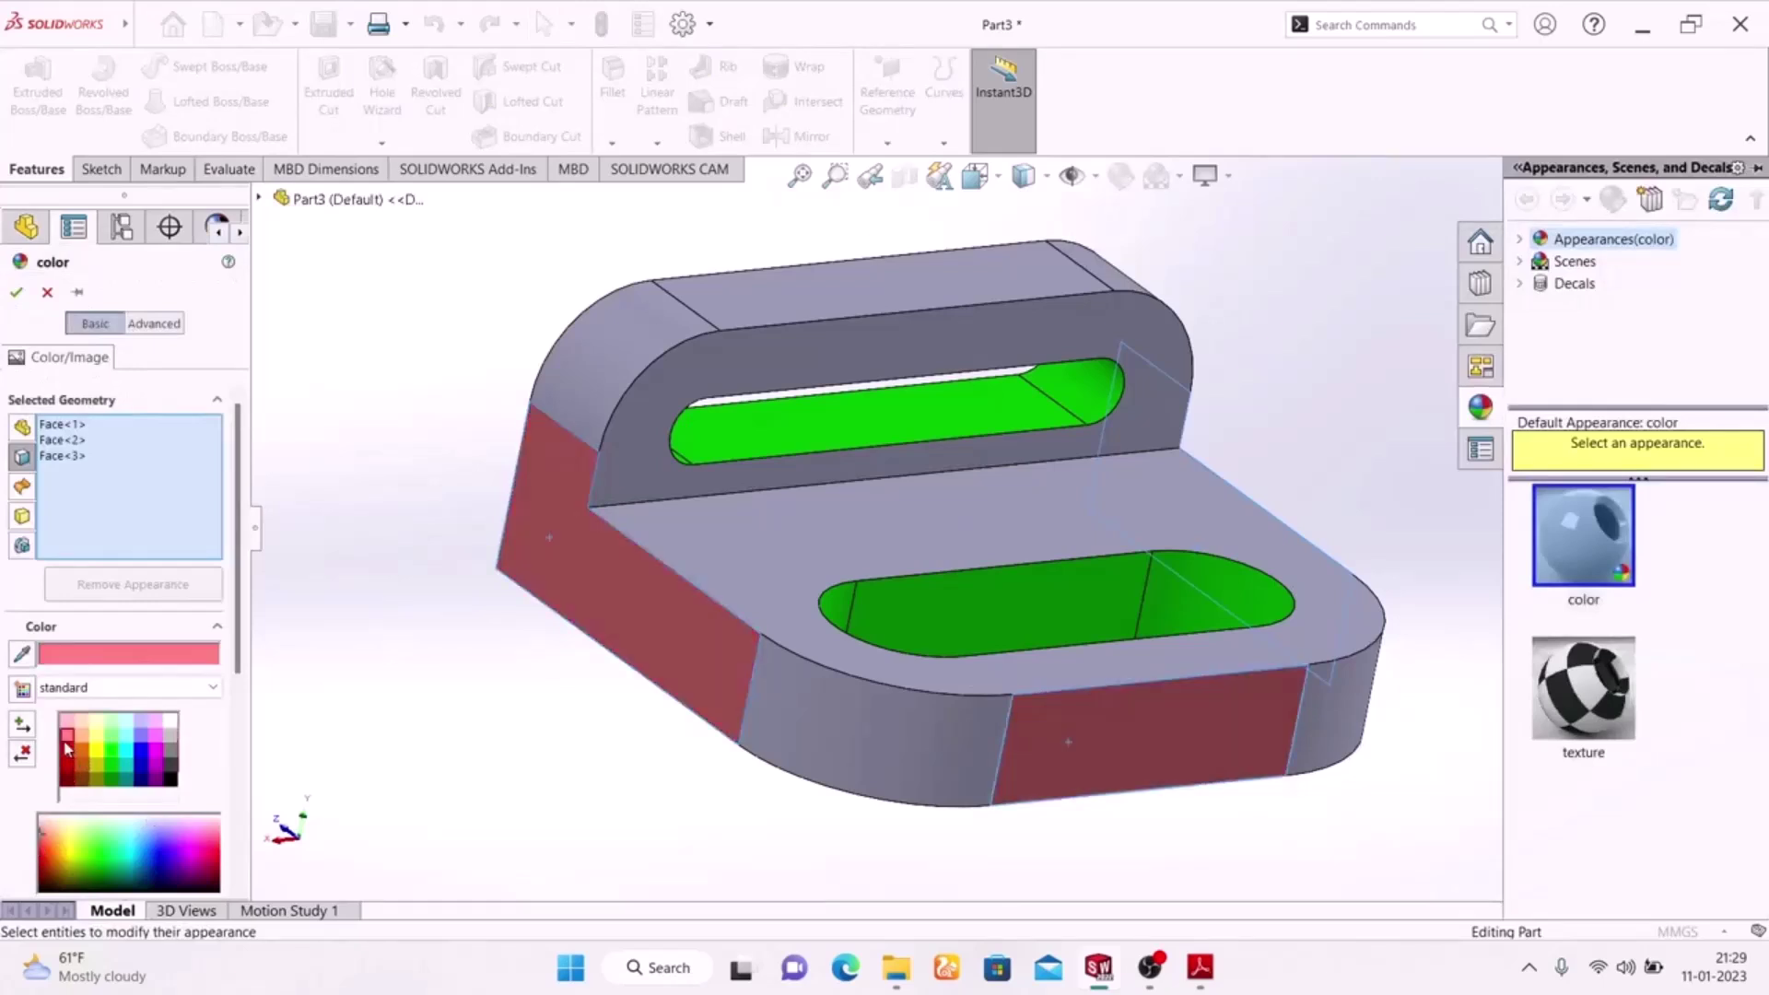
left_click(71, 758)
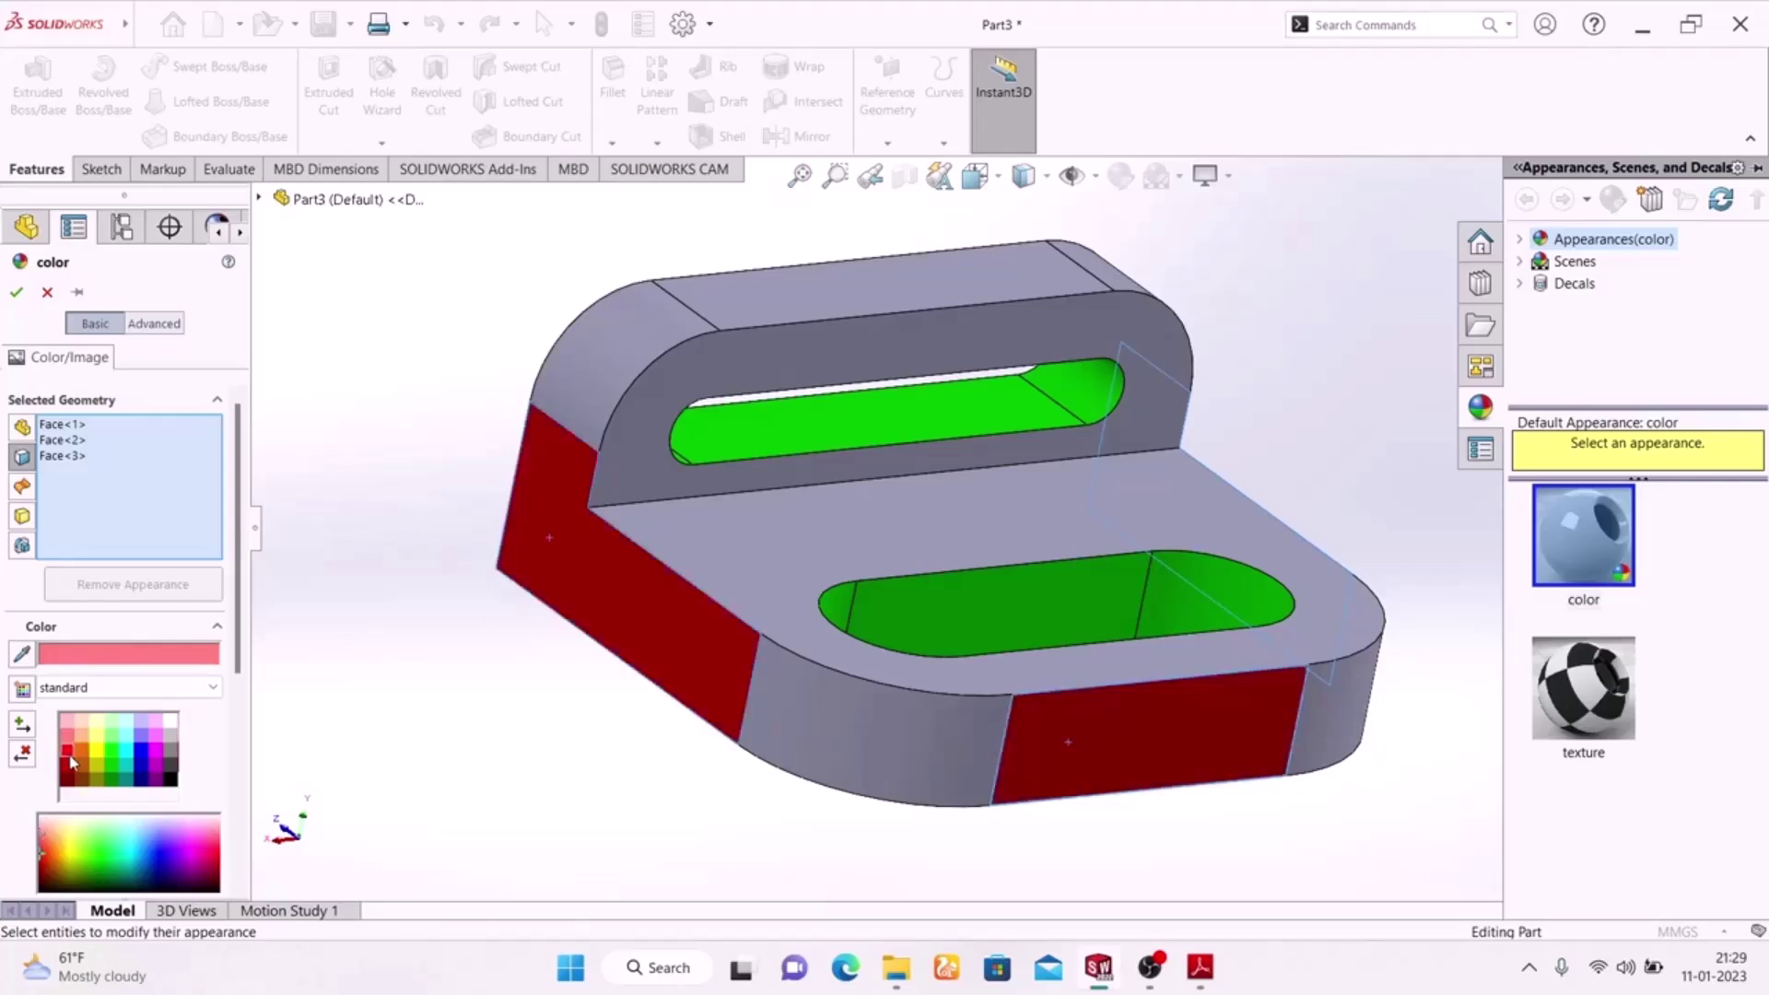
left_click(17, 293)
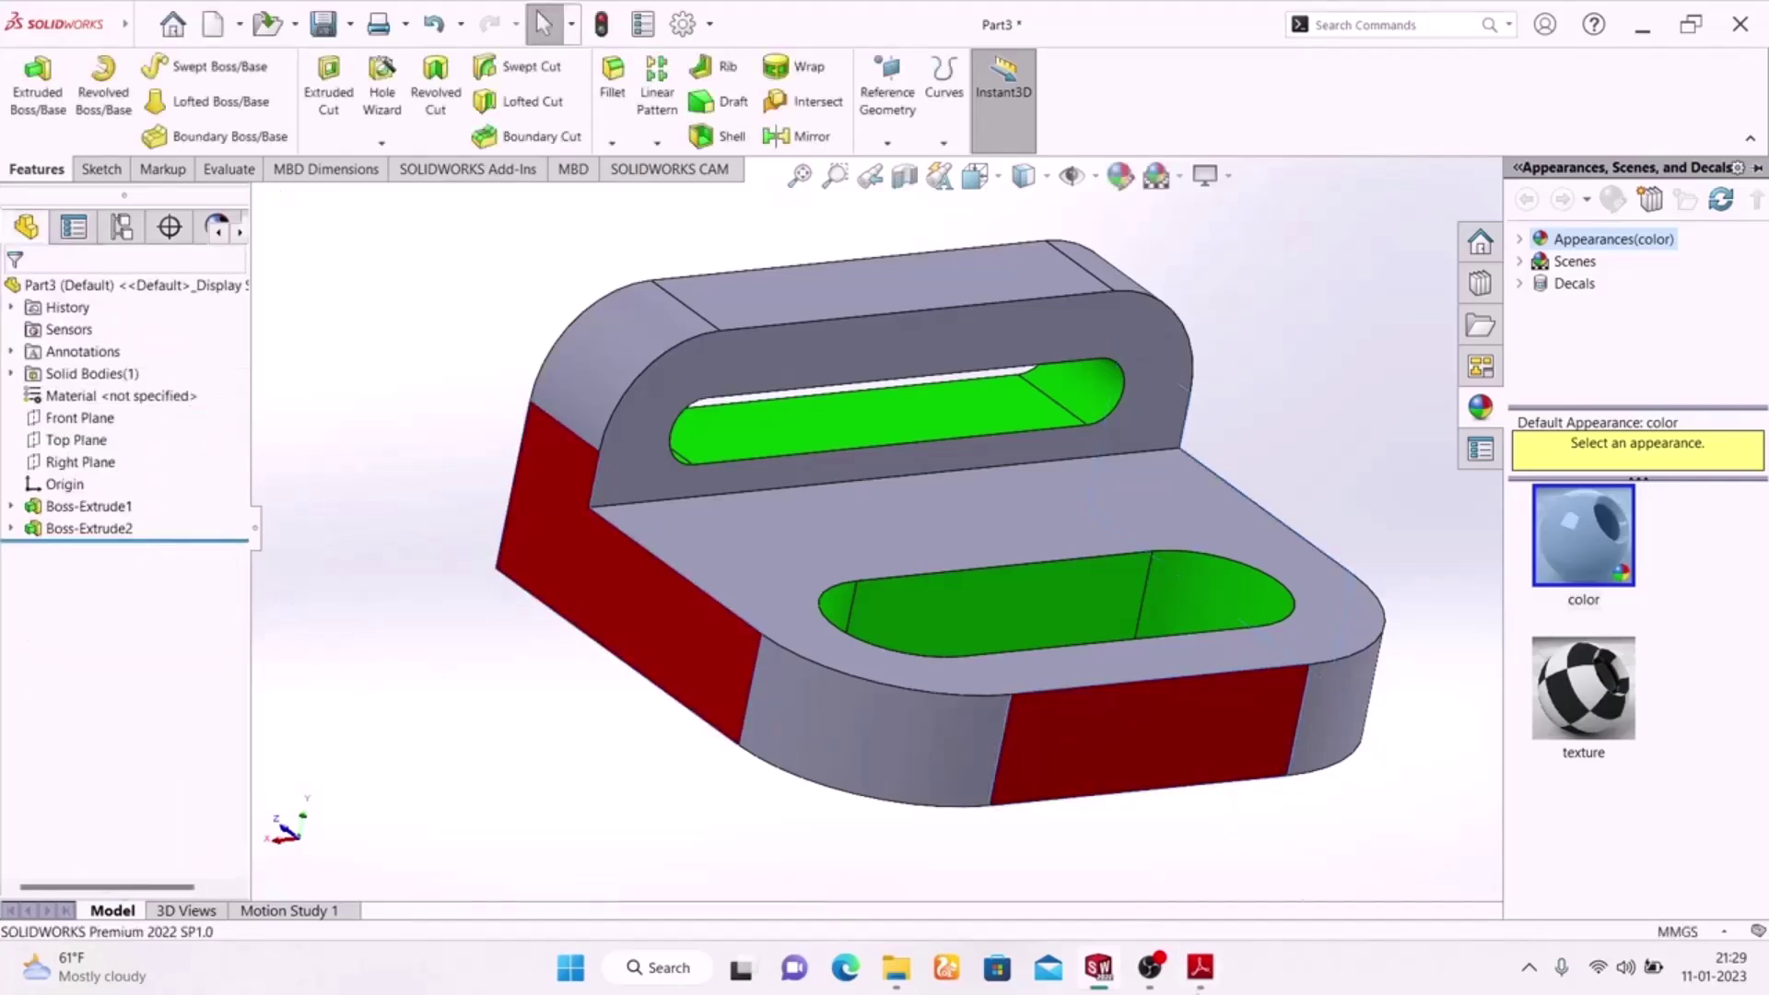
- Examine the face colours in the top, front and side views of Exercise 02 in the PDF drawing
left_click(1199, 967)
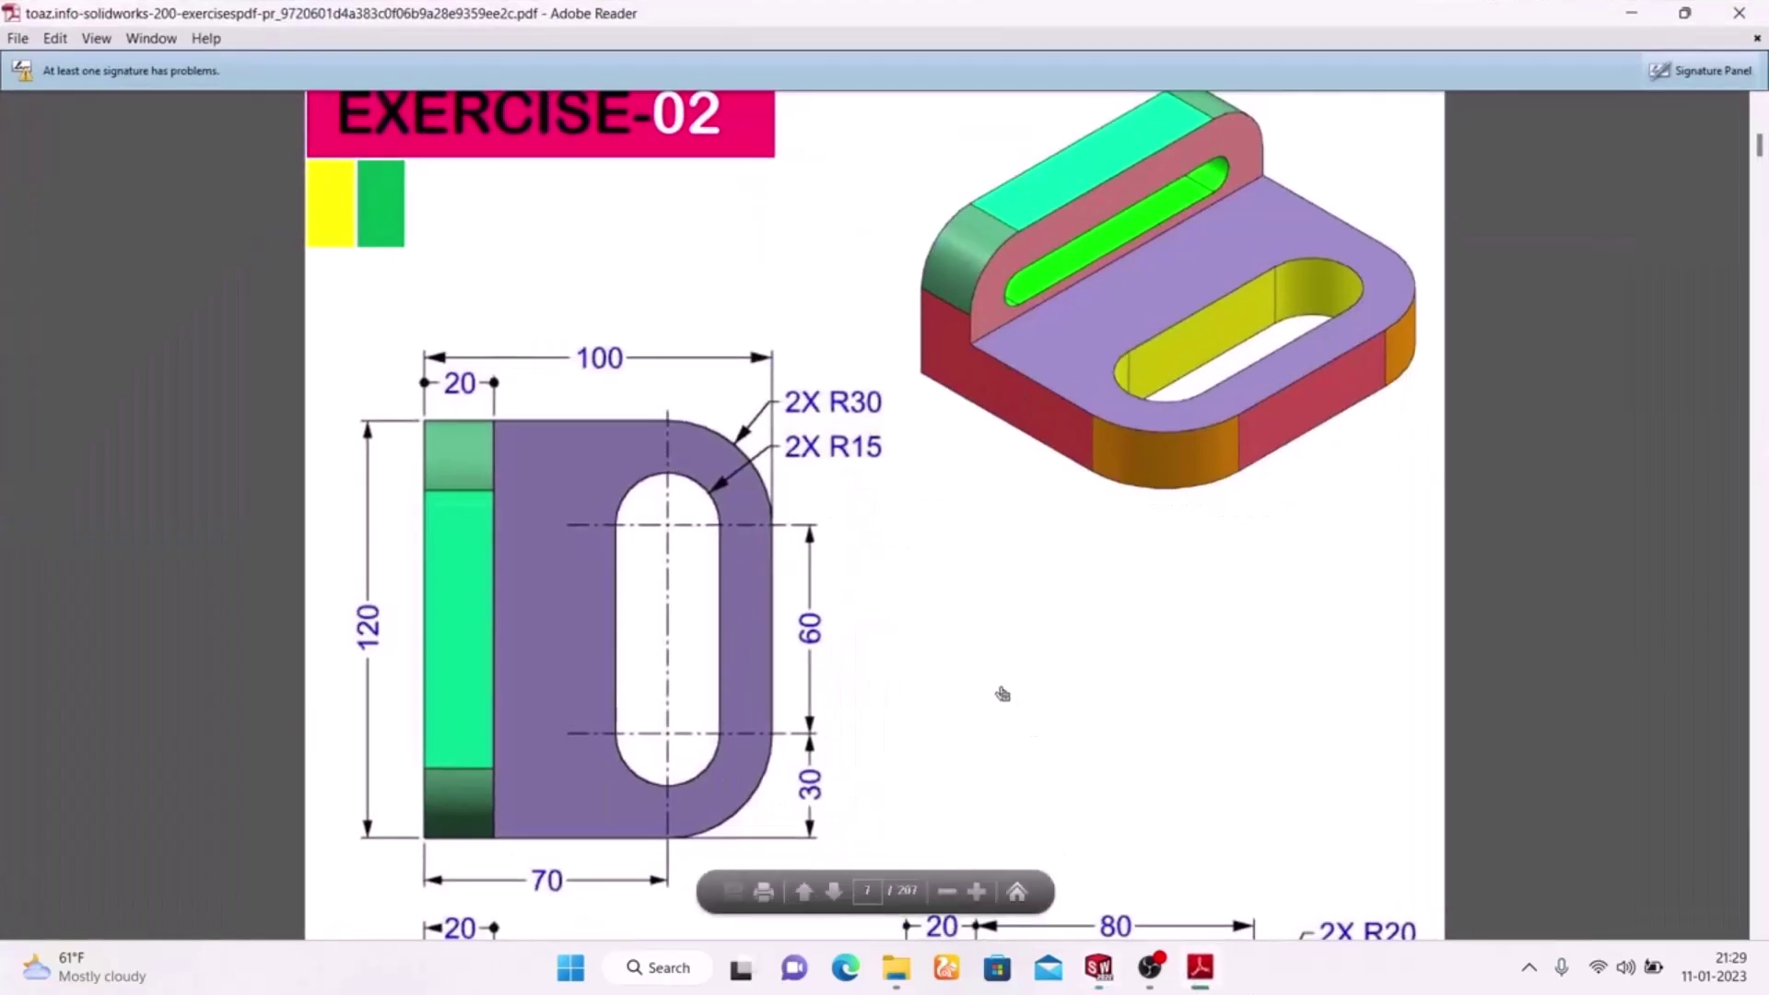
scroll(1003, 693, "down", 8)
scroll(1002, 694, "up", 2)
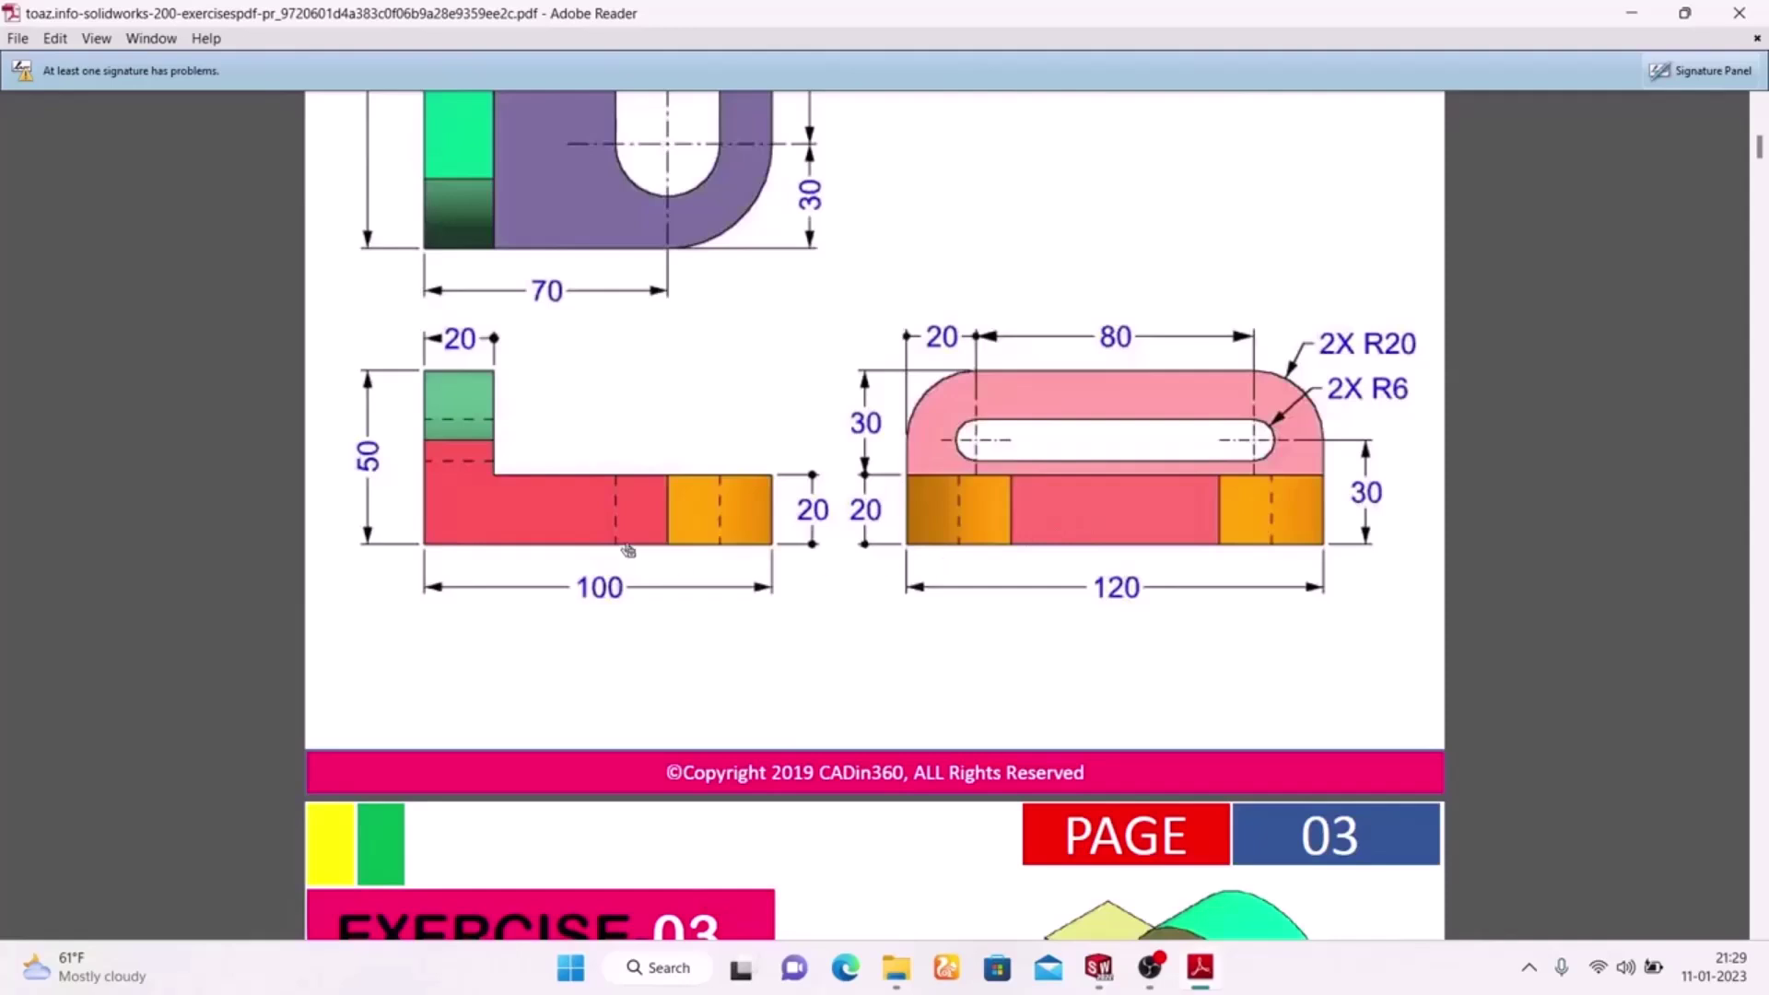
scroll(627, 550, "up", 3)
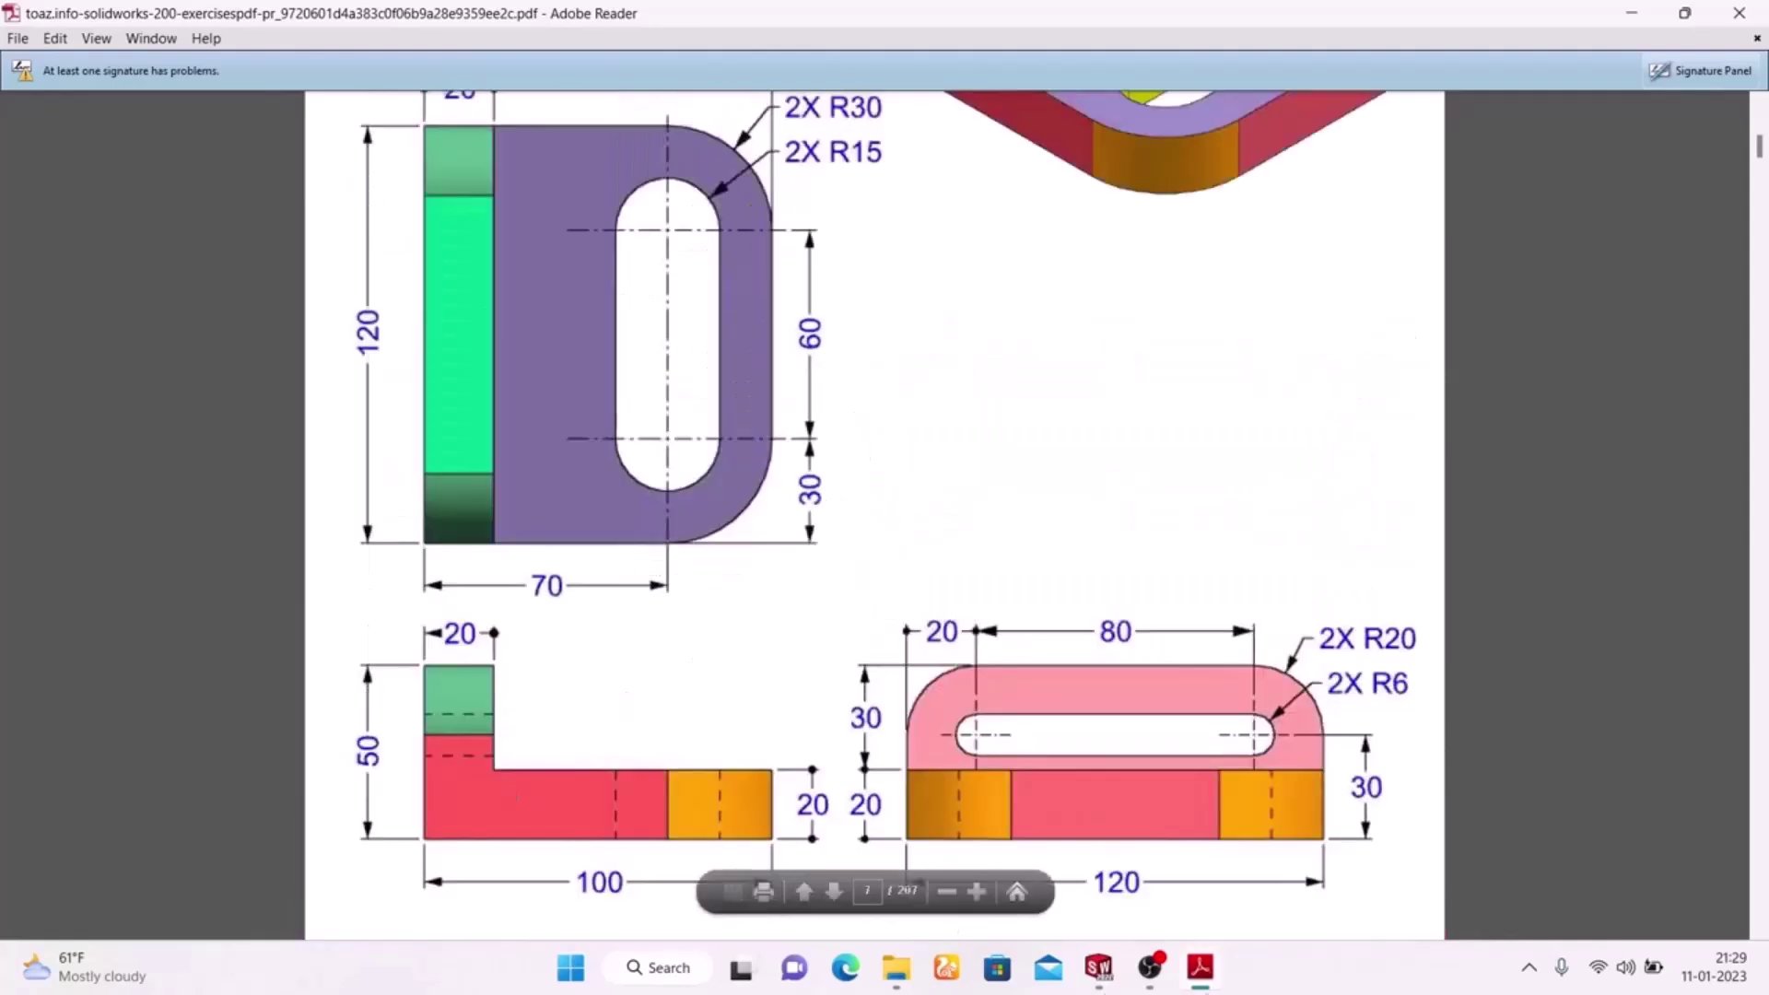
left_click(1098, 967)
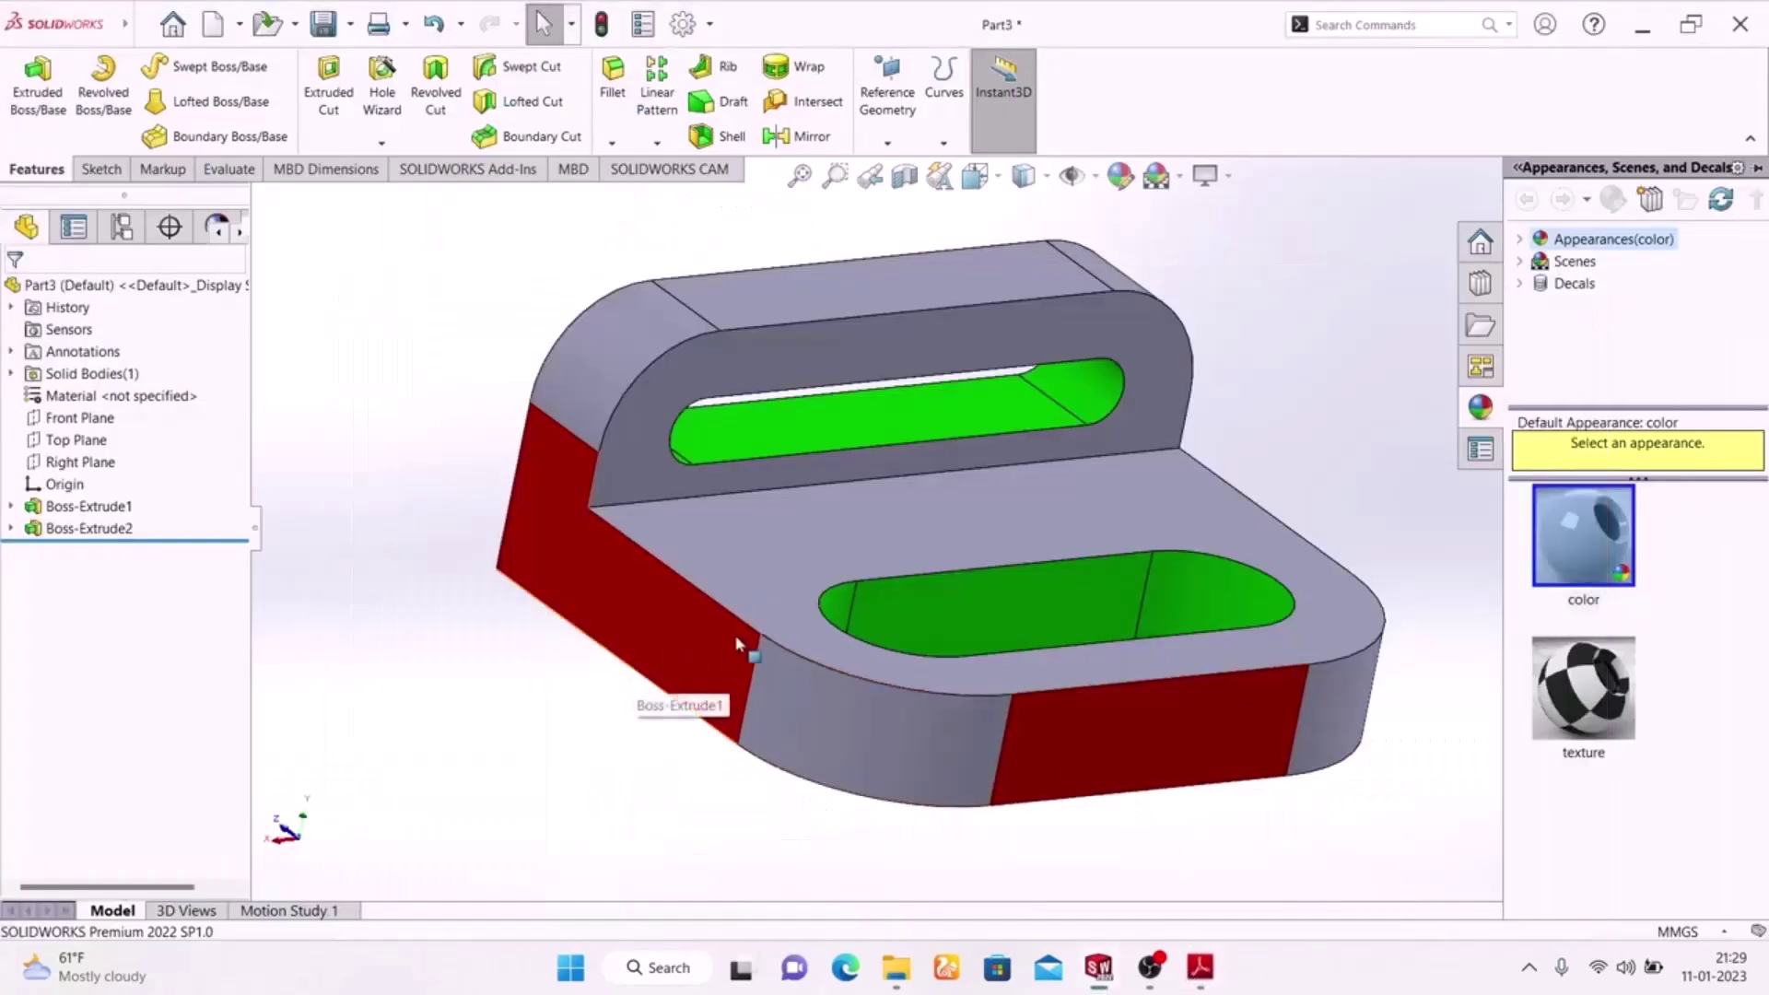
- Apply a yellow colour to the four rounded outer corner faces of the base plate and upright flange
left_click(843, 726)
left_click(608, 368, "ctrl")
middle_click_drag(1372, 455, 1275, 455)
left_click(1336, 309, "ctrl")
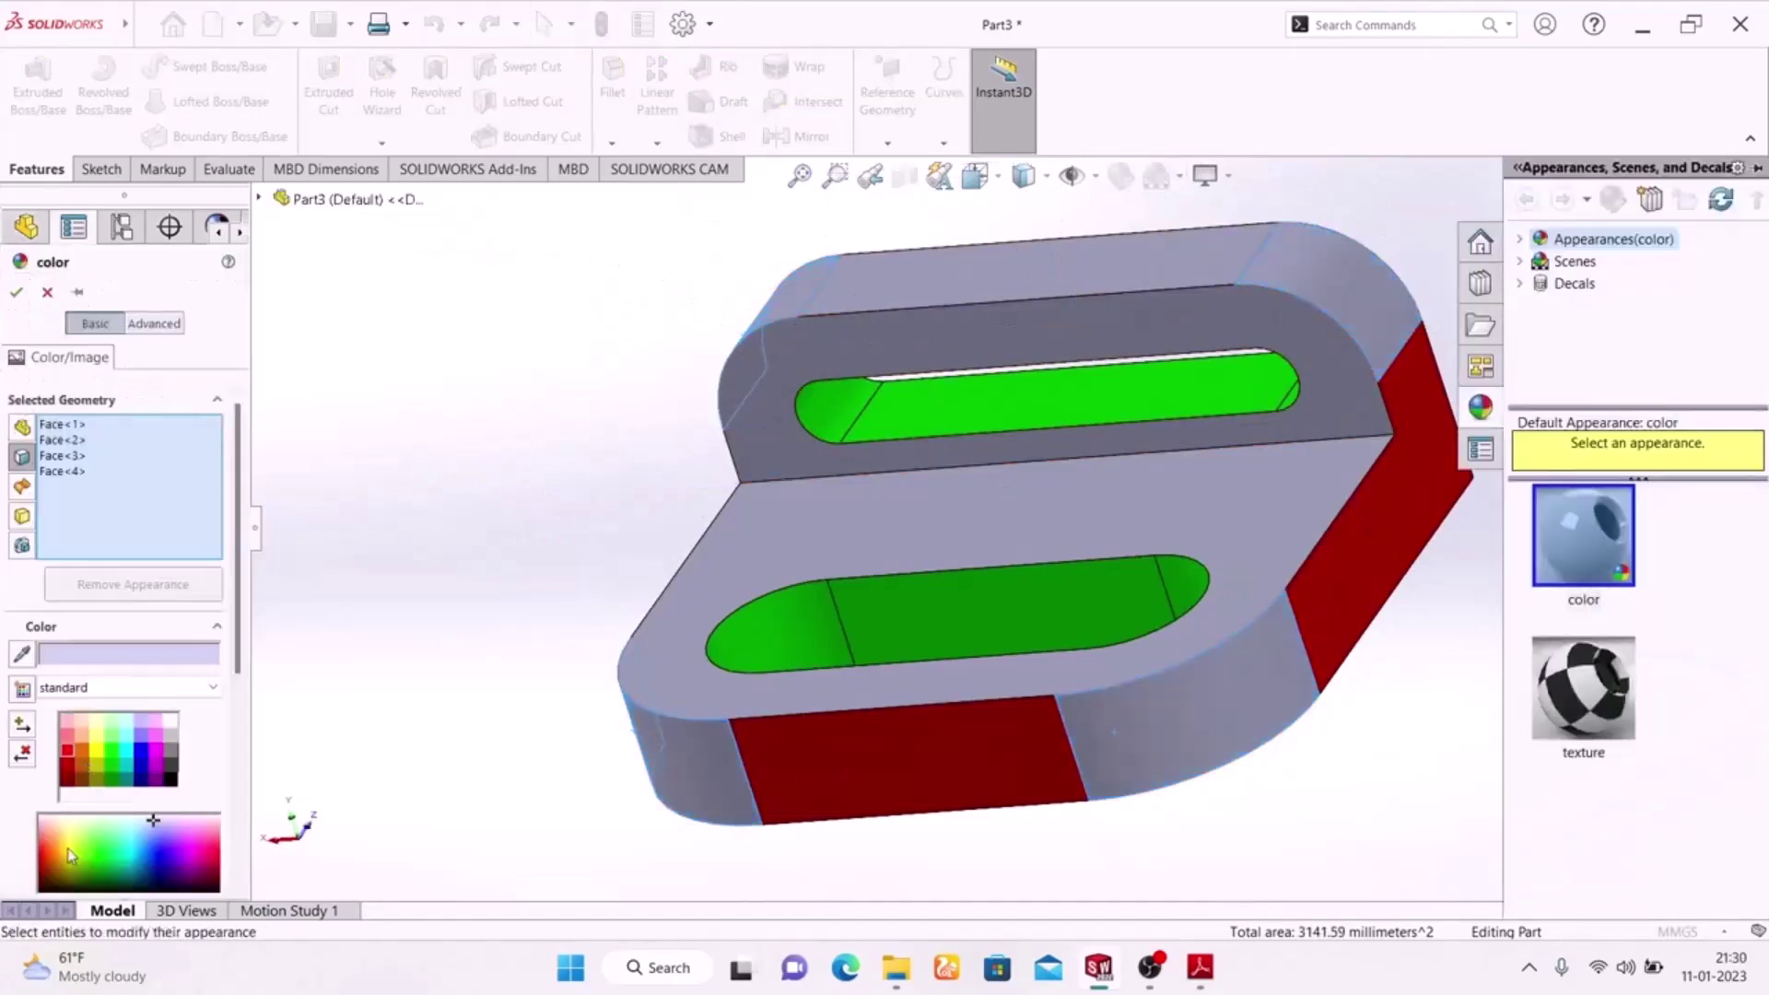
left_click(102, 750)
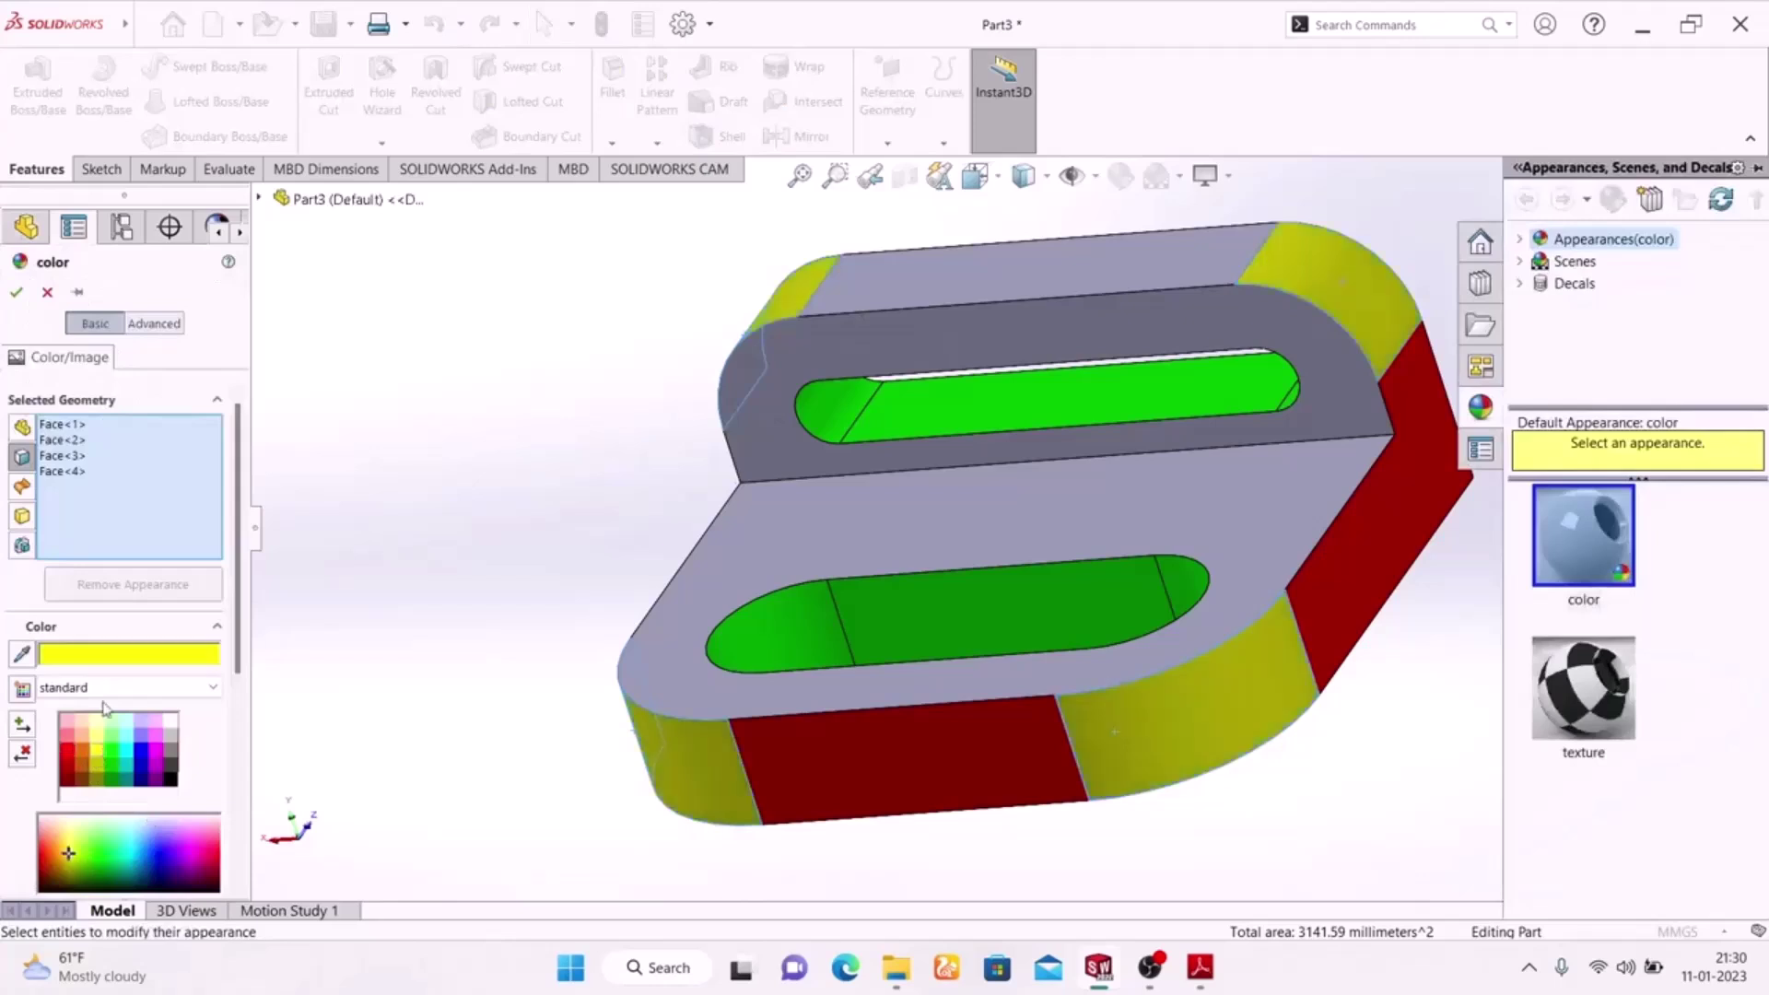
left_click(17, 293)
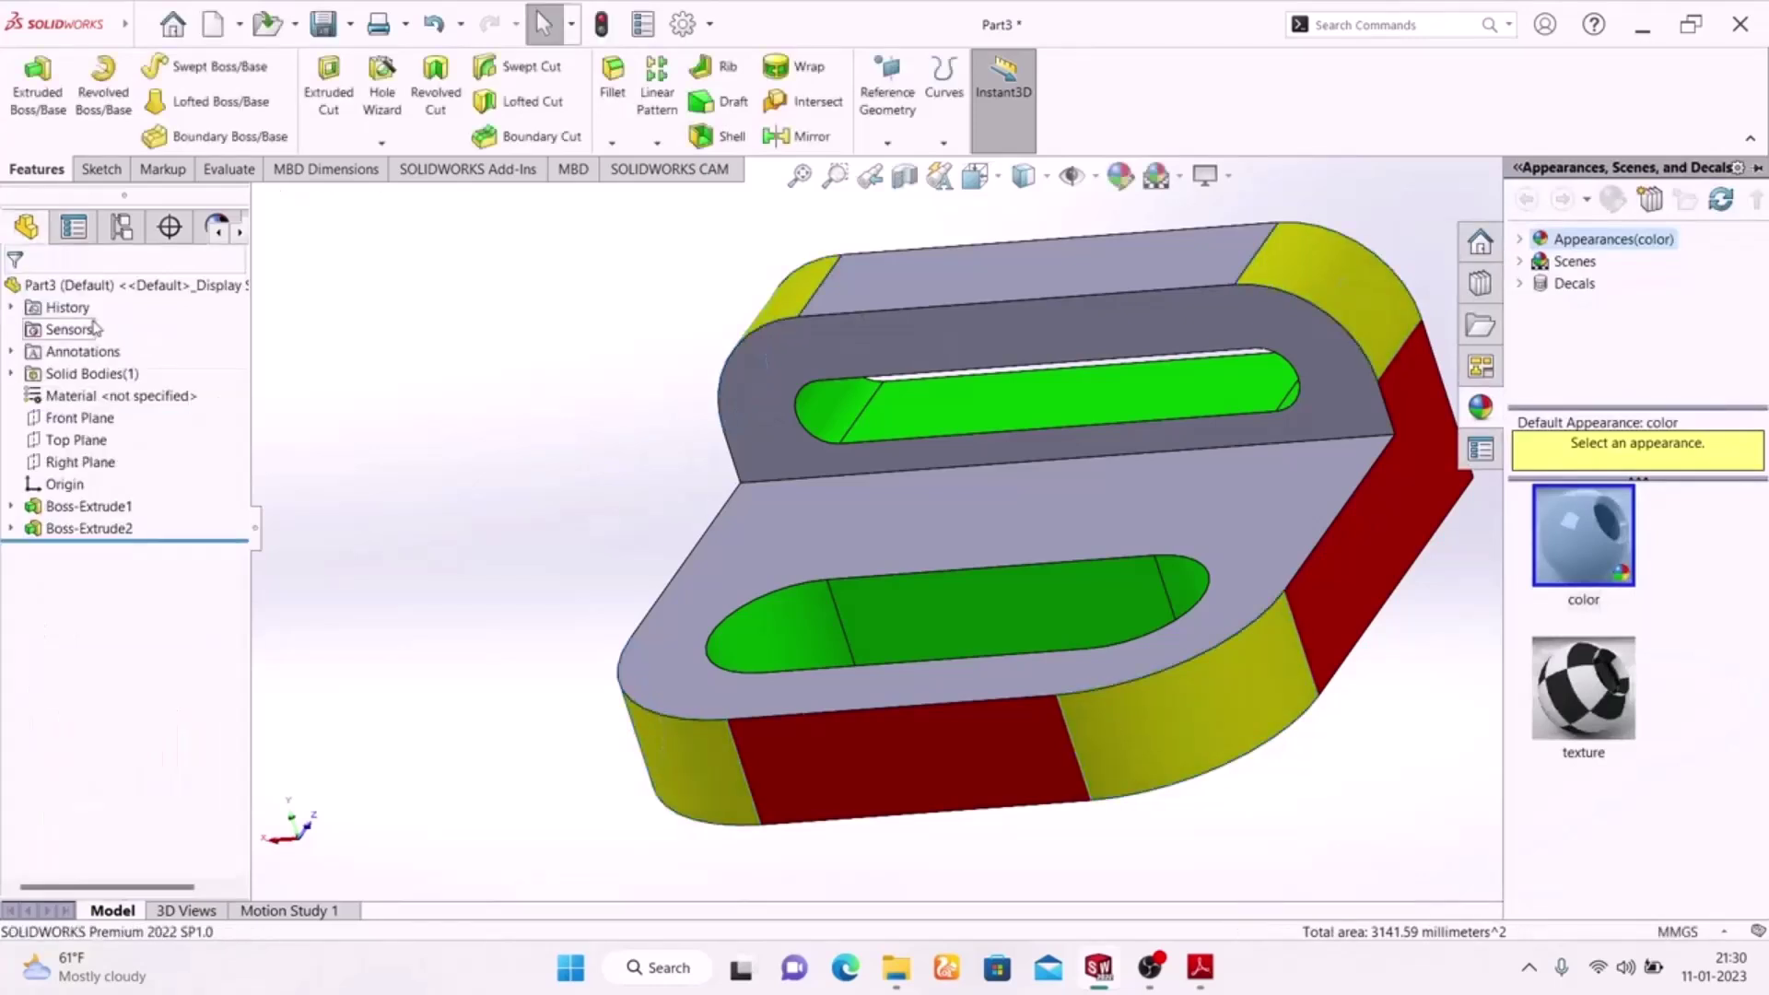
- Apply a cyan colour to the underside of the base plate and the back face of the upright flange
middle_click_drag(406, 551, 592, 245)
left_click(848, 741)
middle_click_drag(431, 605, 589, 541)
left_click(684, 742)
middle_click_drag(1402, 748, 1125, 841)
left_click(1120, 175)
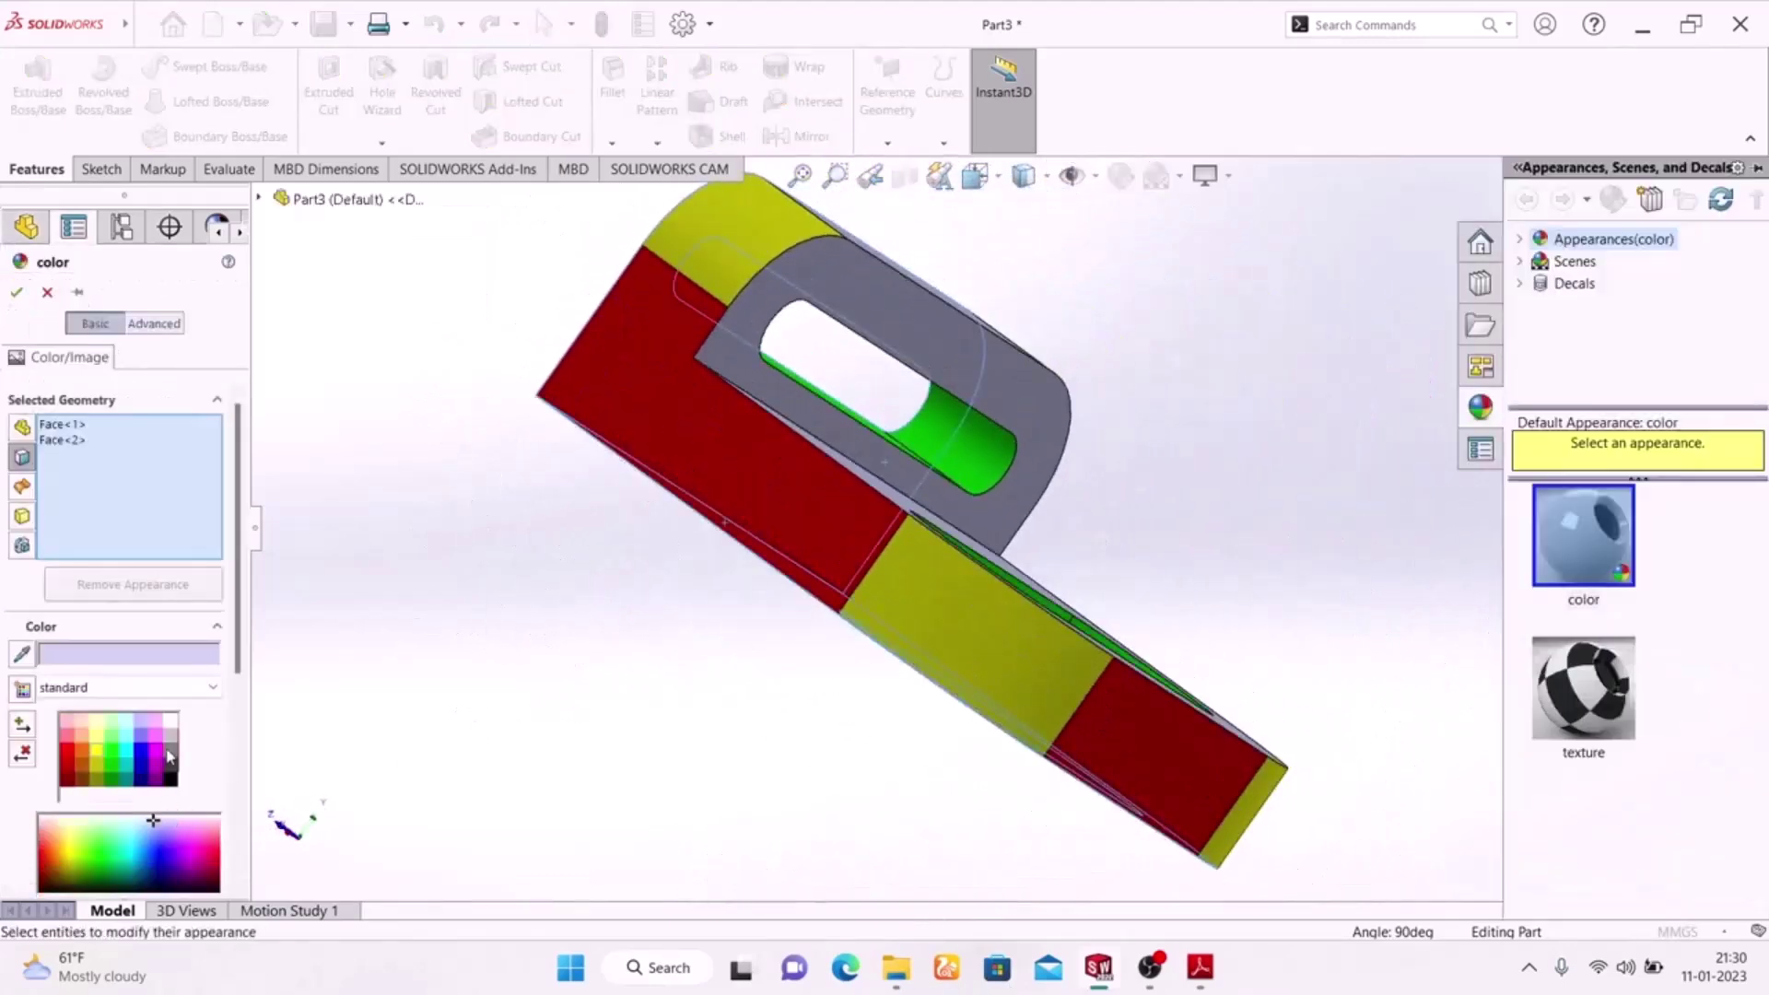
left_click(129, 760)
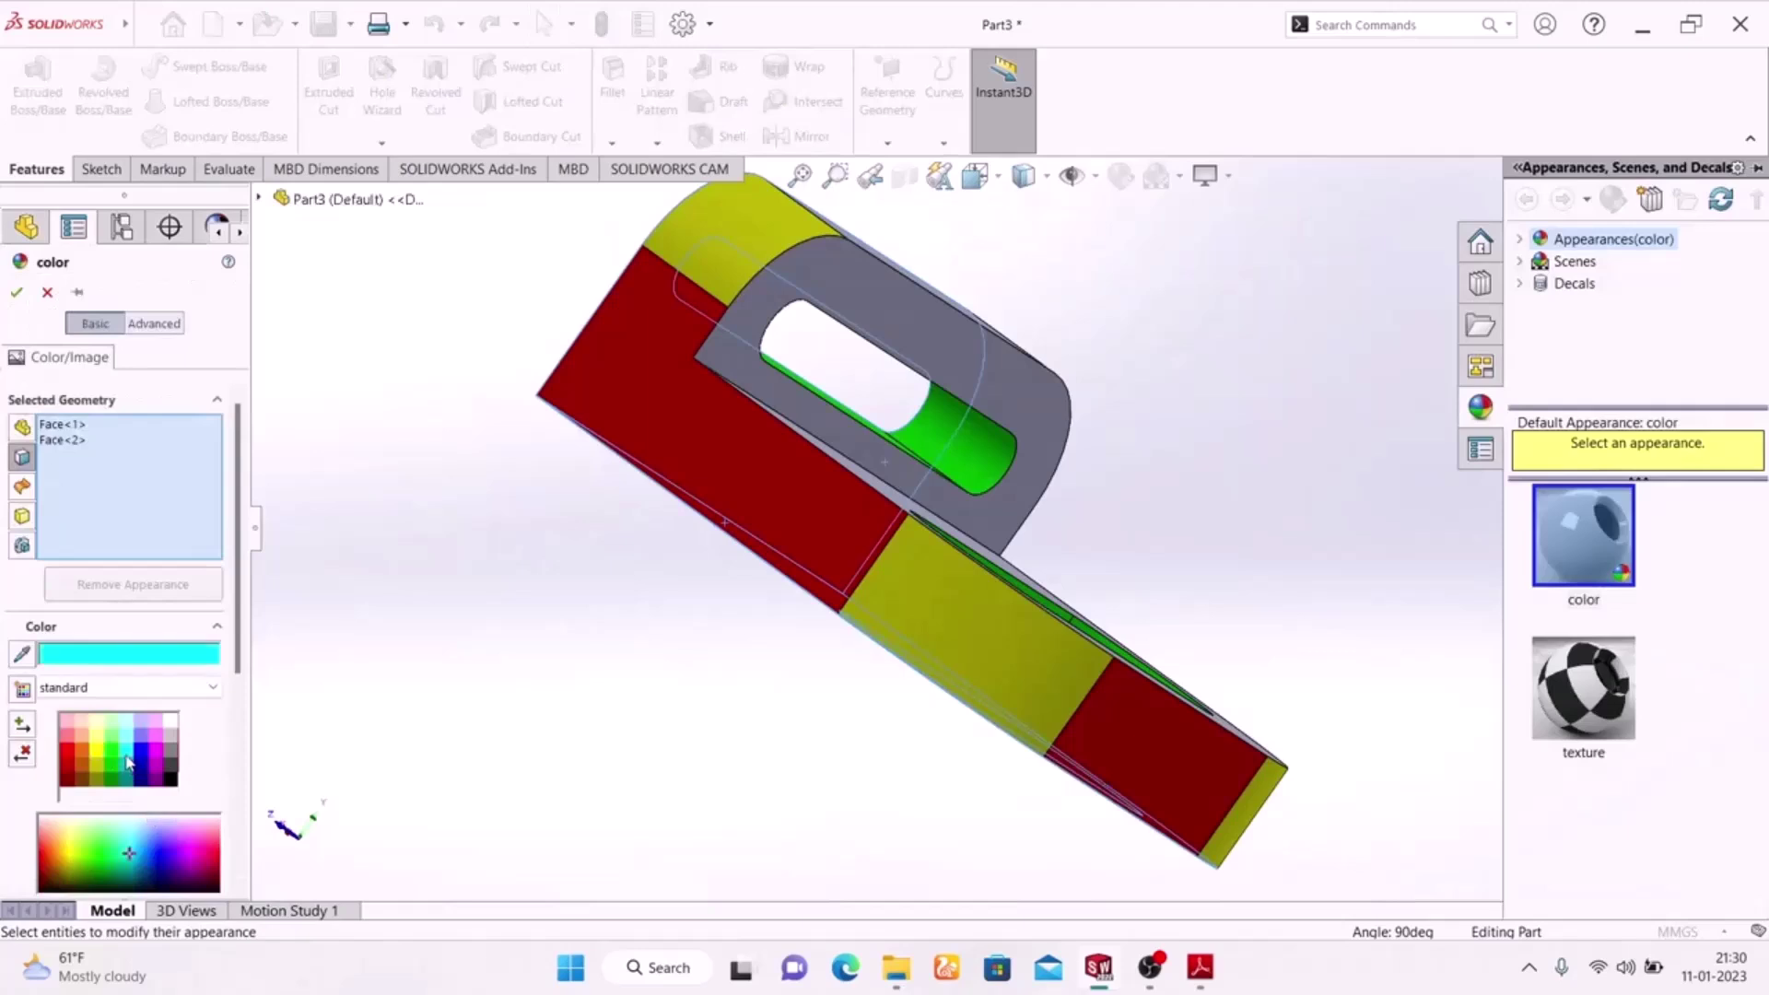
left_click(16, 292)
- Colour the base plate's top face and the flange's front face magenta, trying orange first
middle_click_drag(474, 661, 426, 833)
left_click(780, 584)
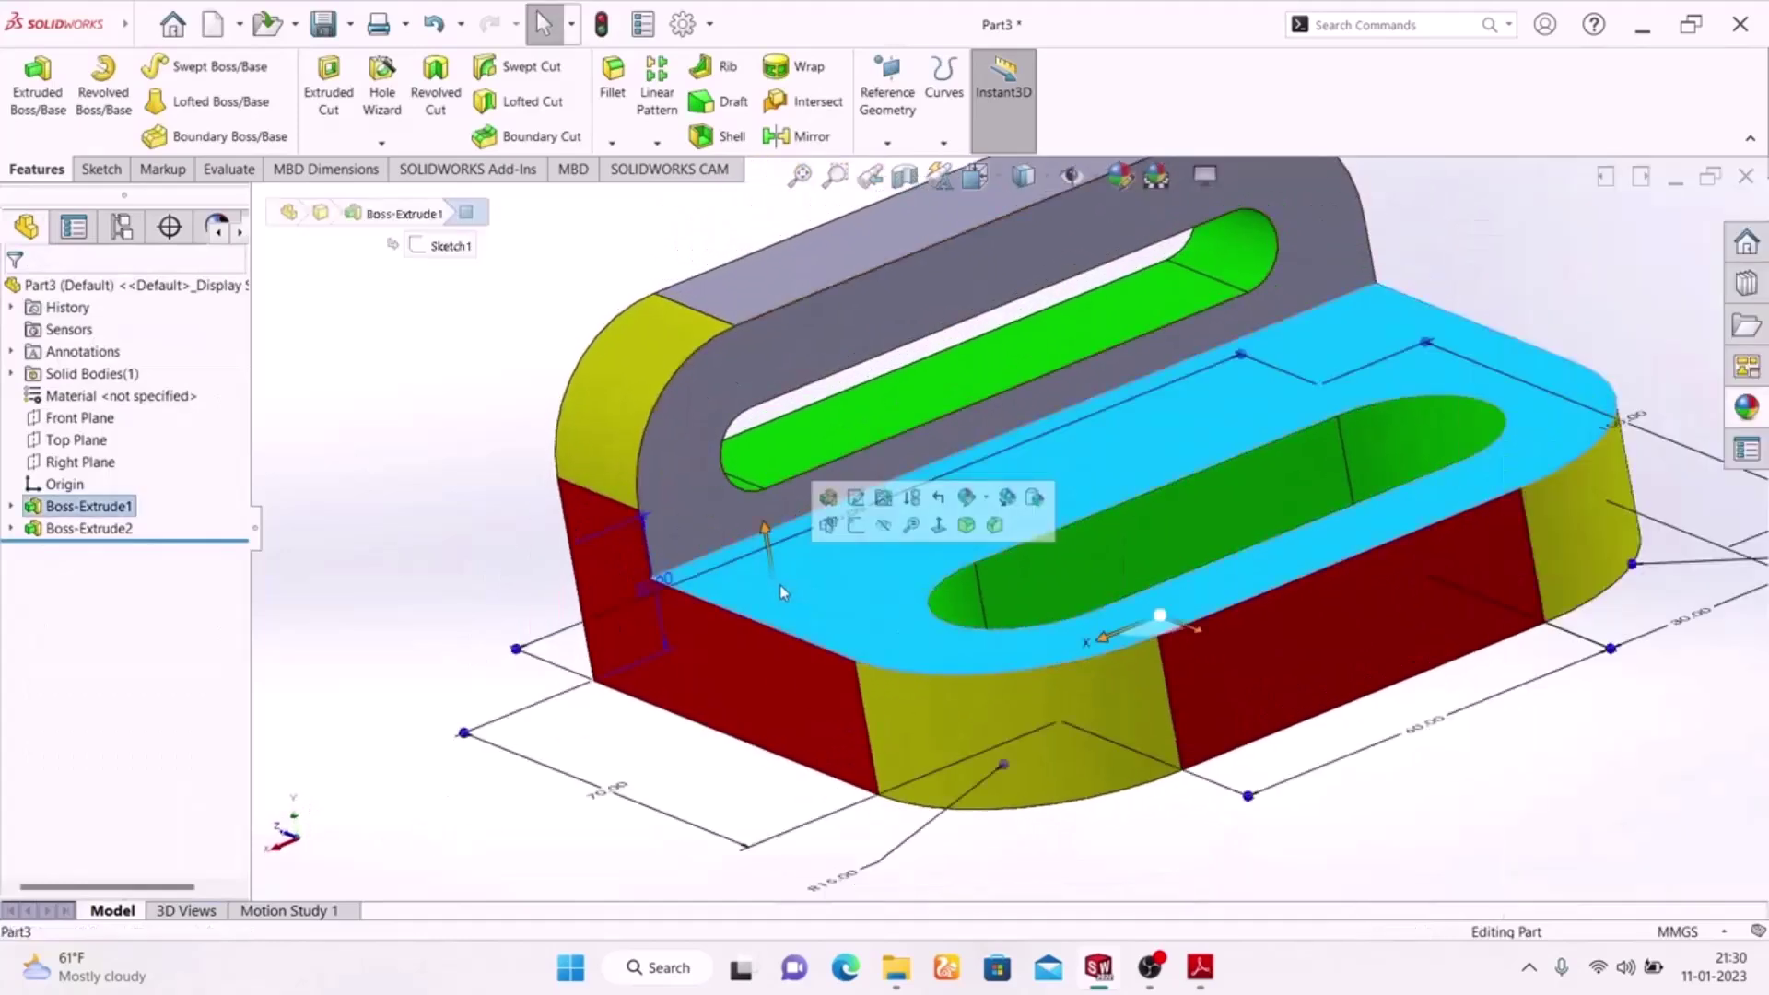
left_click(726, 474, "ctrl")
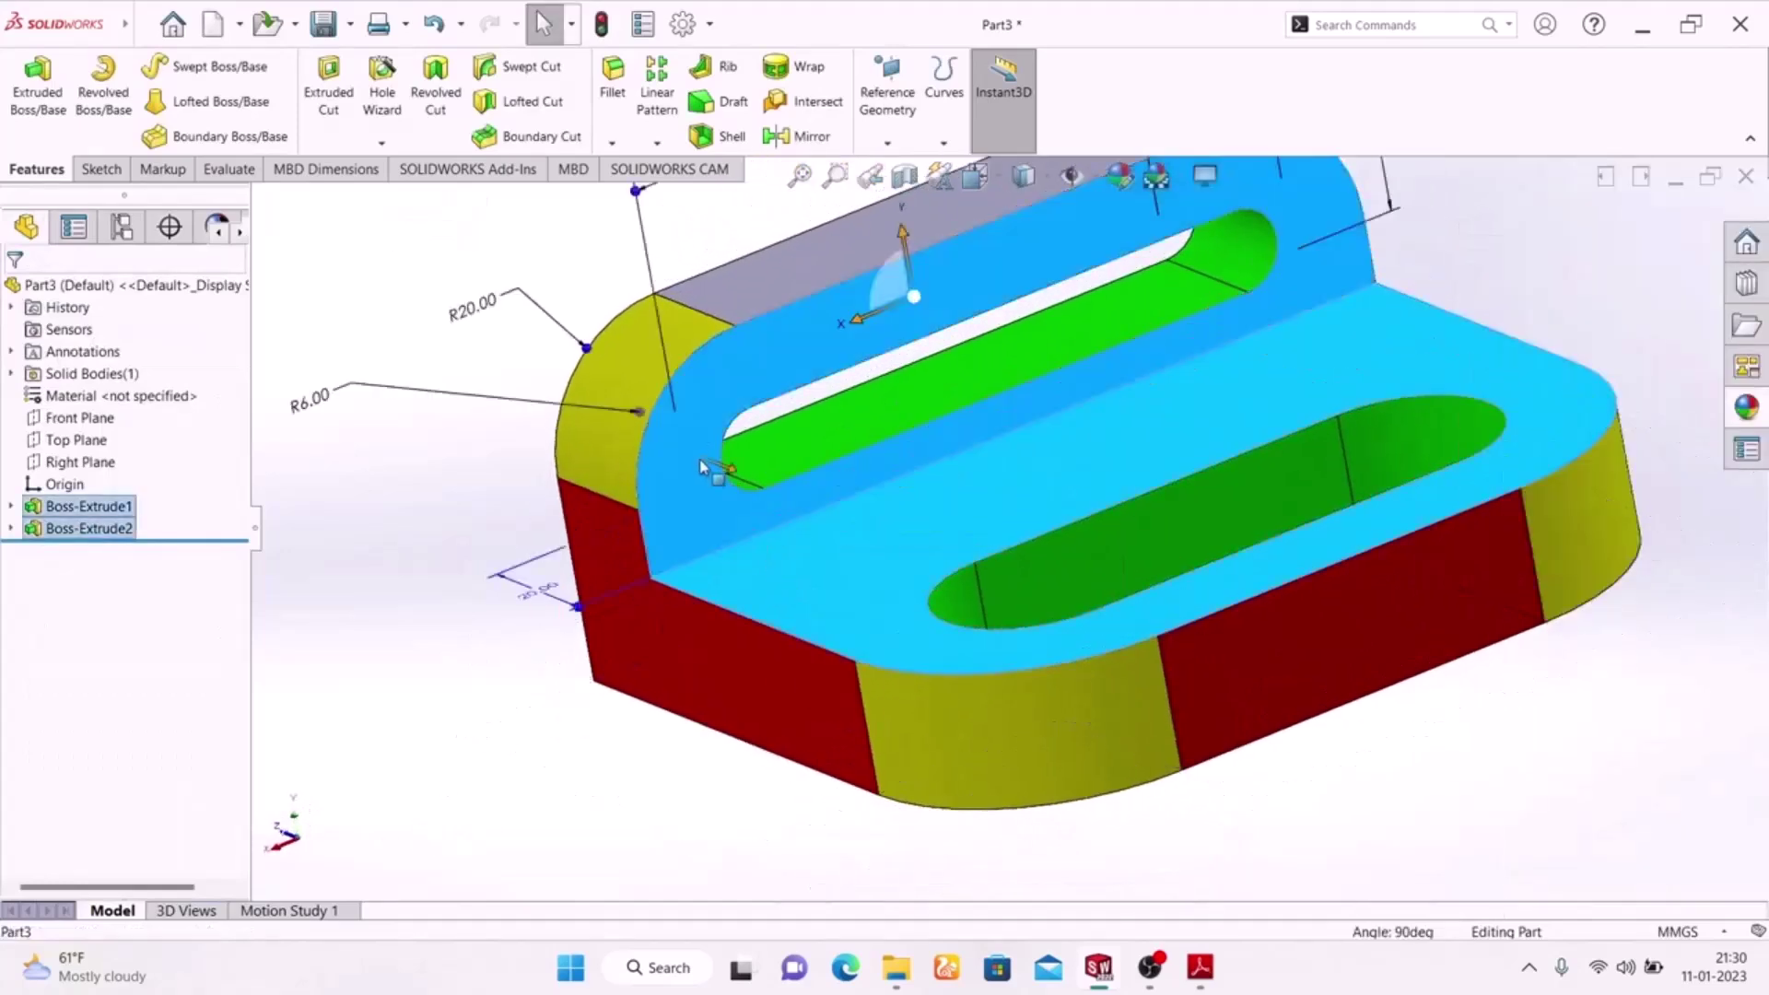
left_click(1113, 193)
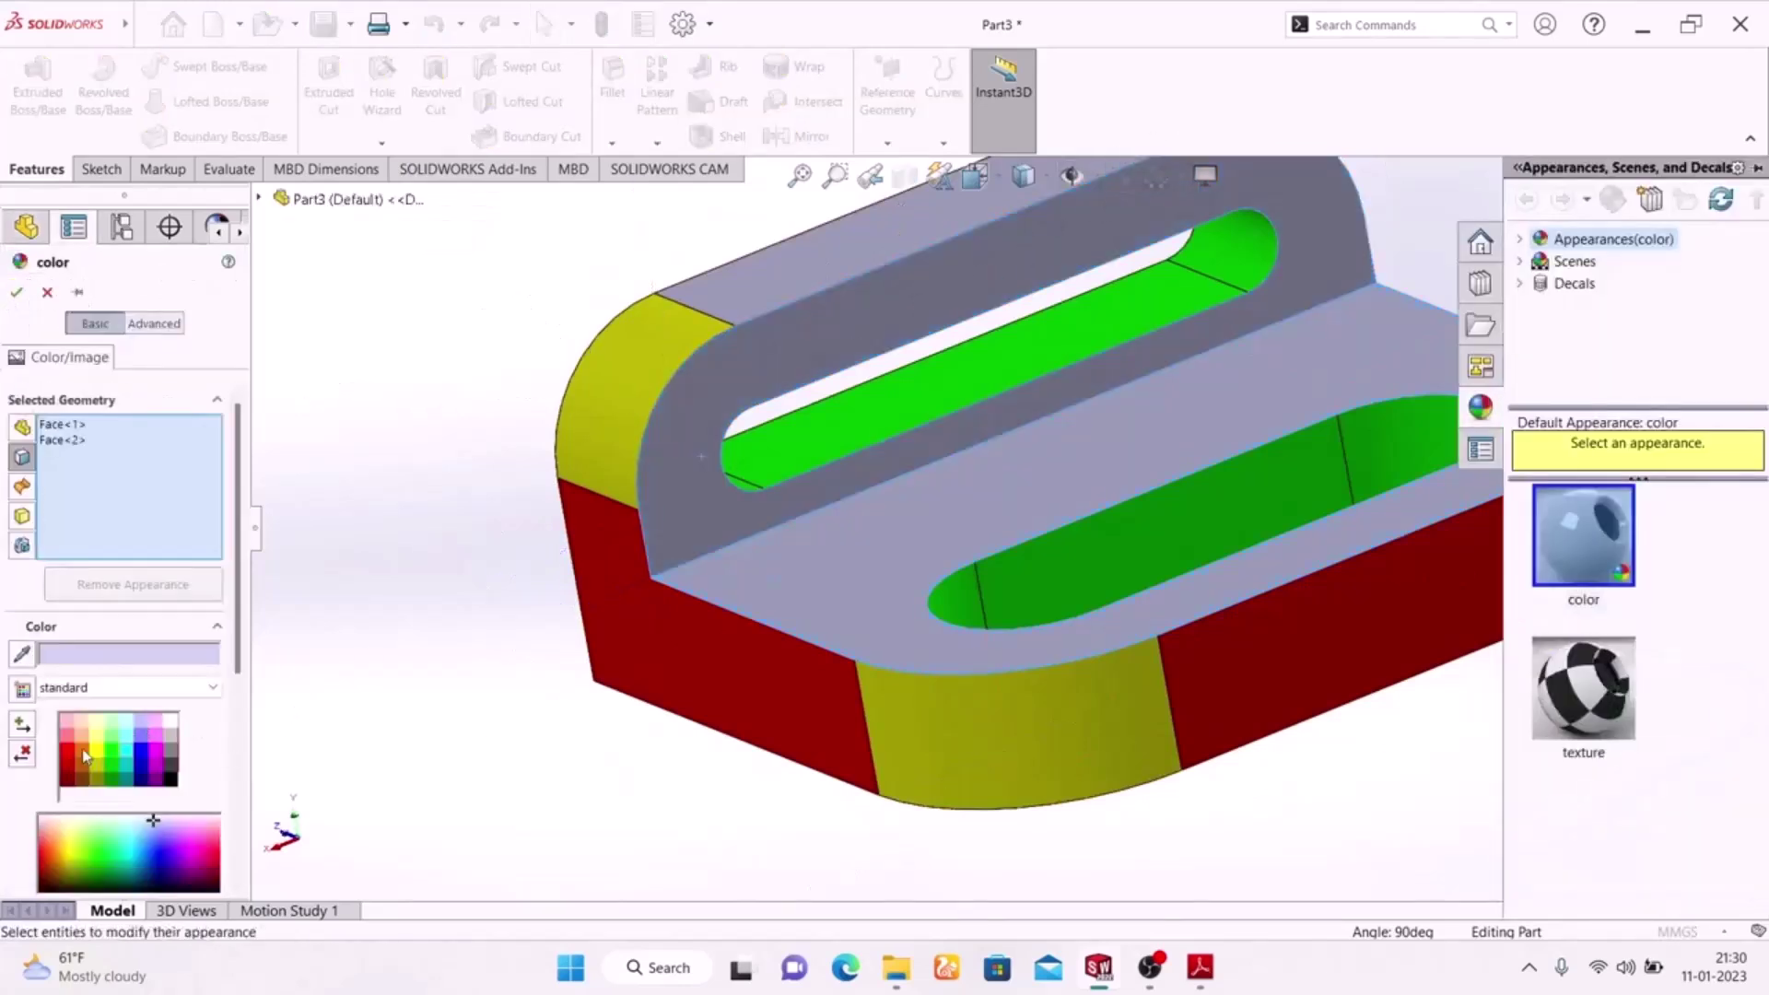
left_click(84, 756)
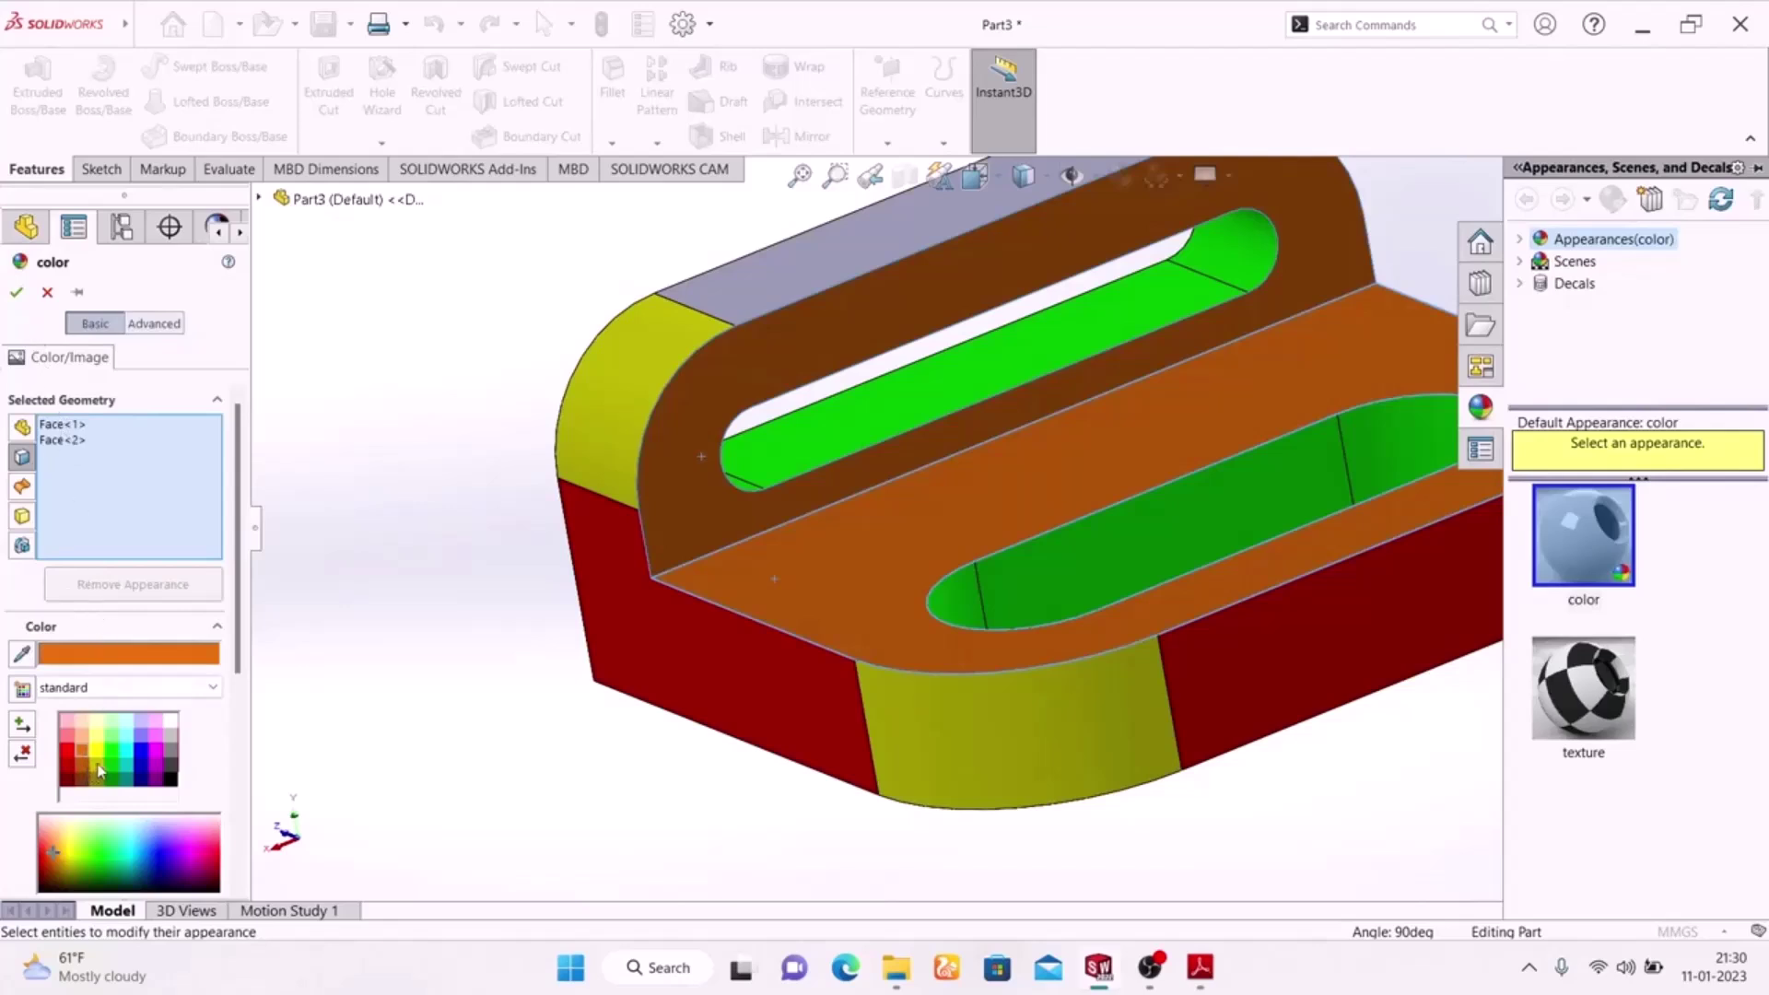
left_click(159, 755)
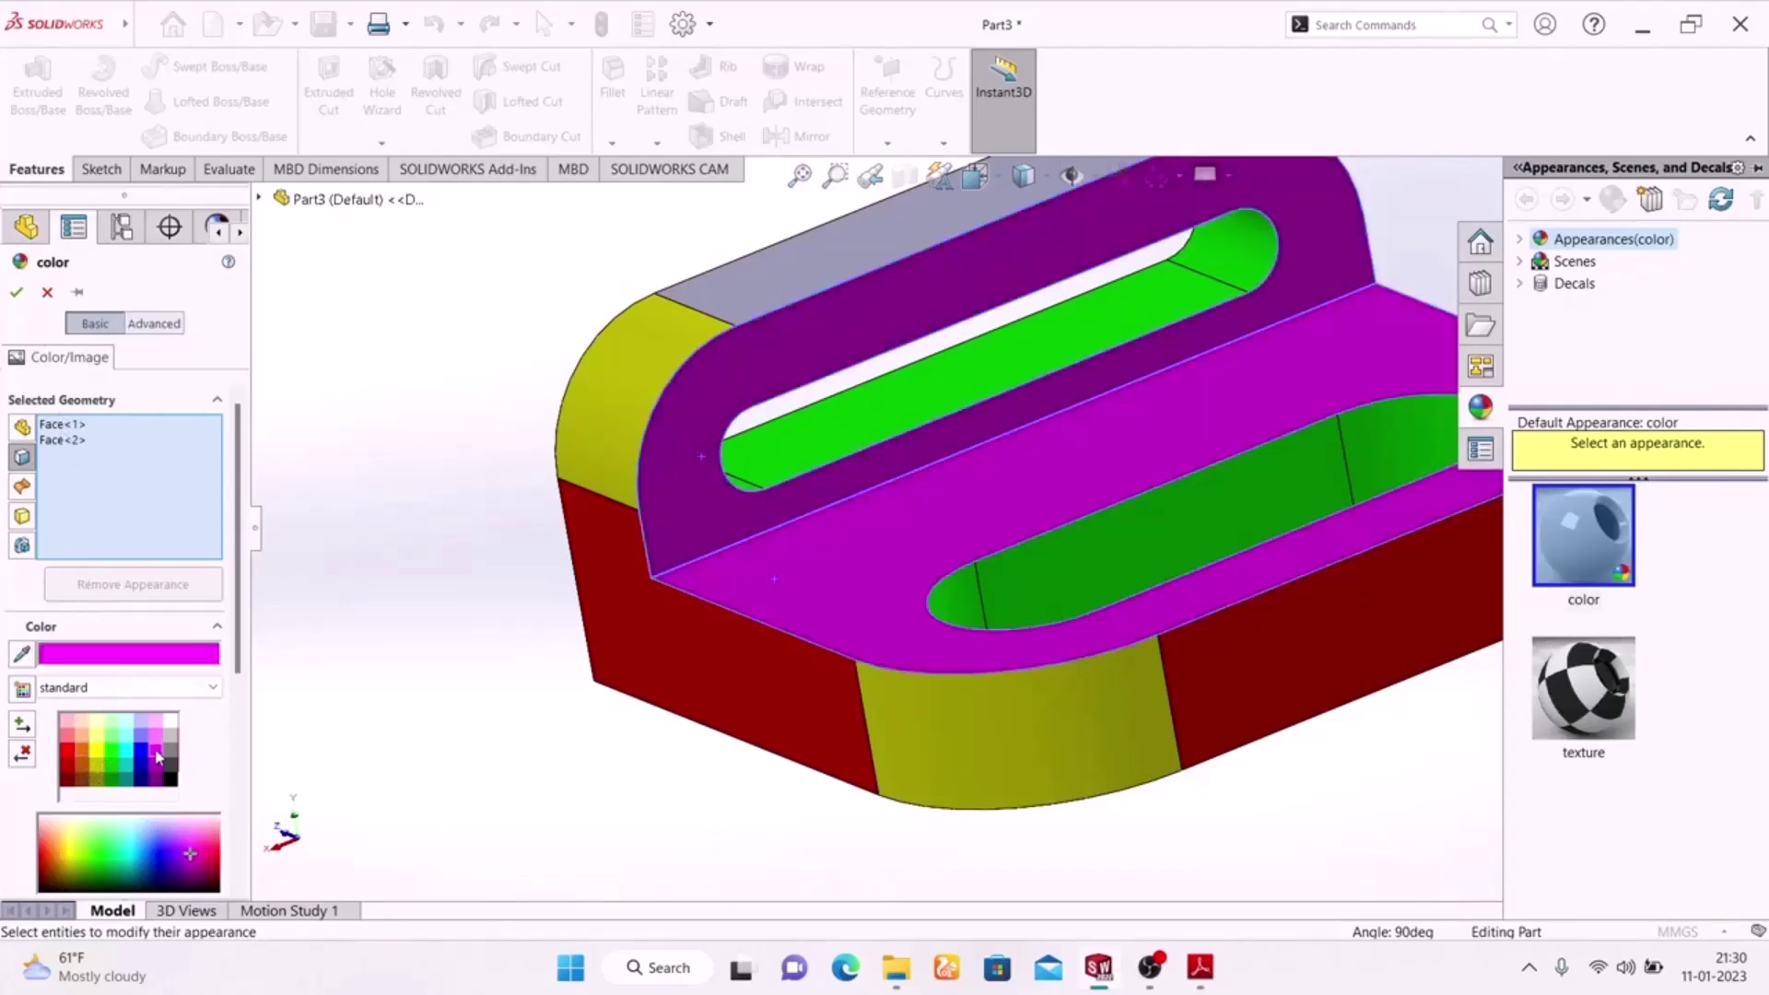
left_click(16, 294)
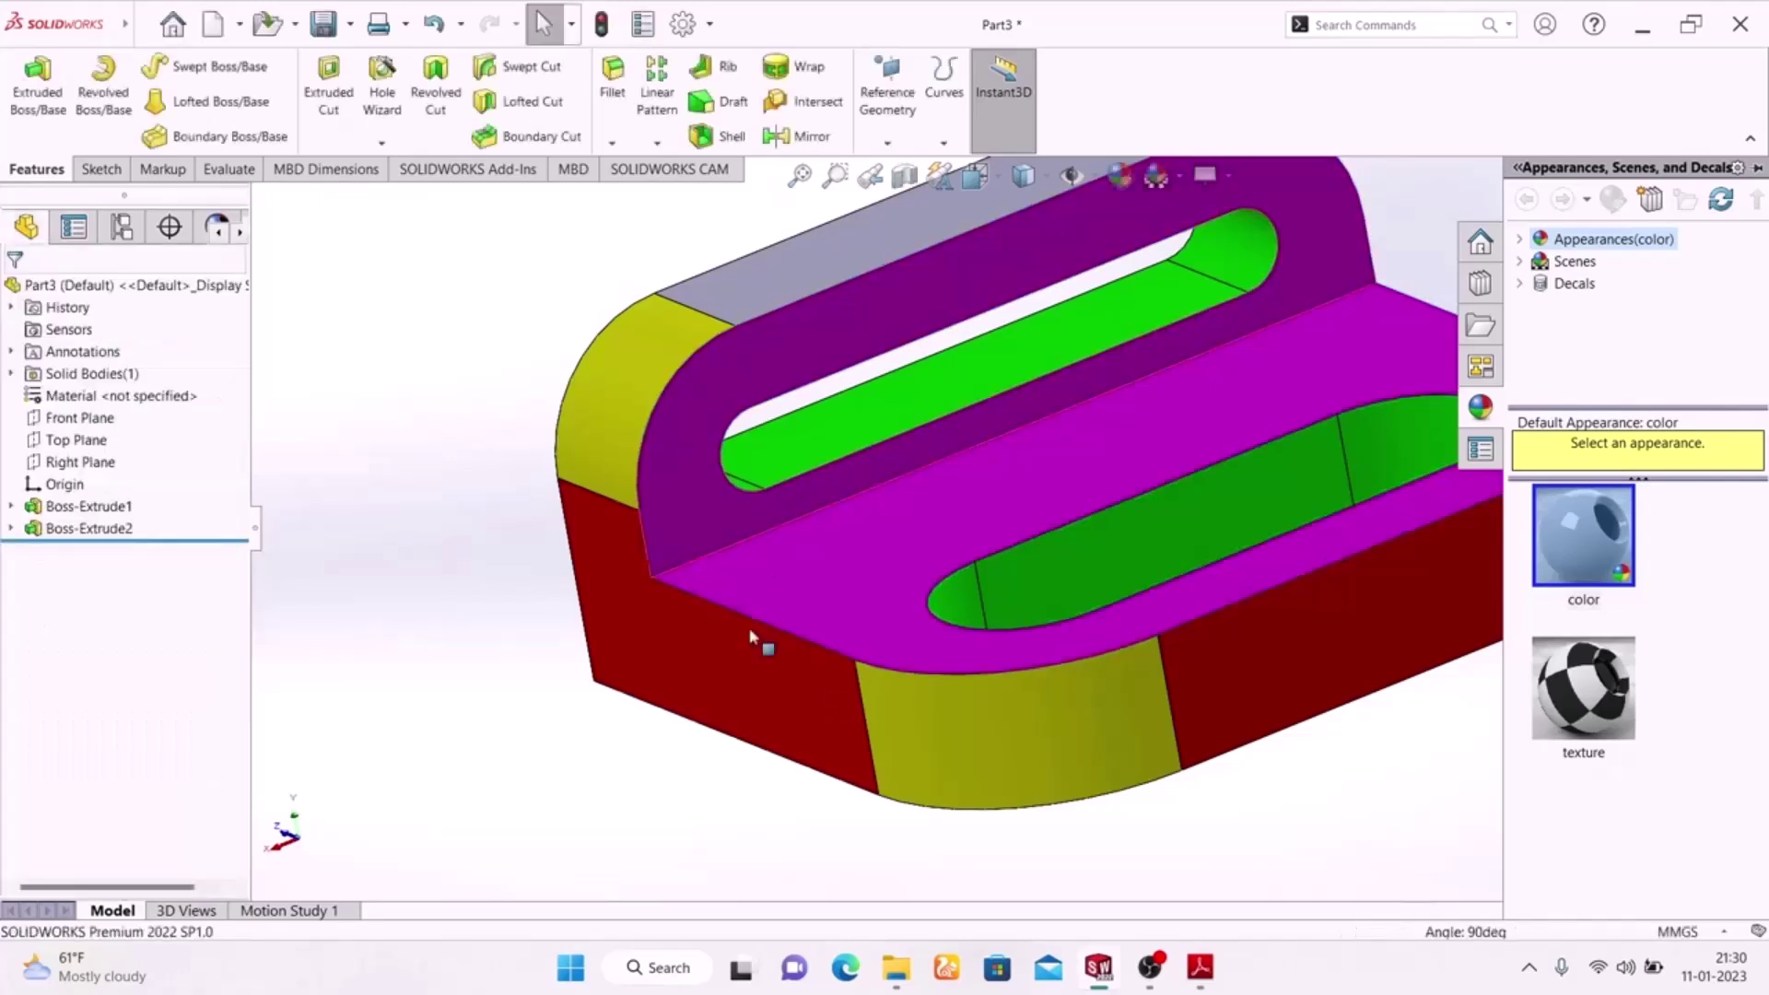
- Apply a red colour to the flat top face of the upright flange
middle_click_drag(731, 809, 617, 731)
scroll(597, 708, "up", 5)
middle_click_drag(1210, 719, 1203, 889)
scroll(982, 224, "down", 5)
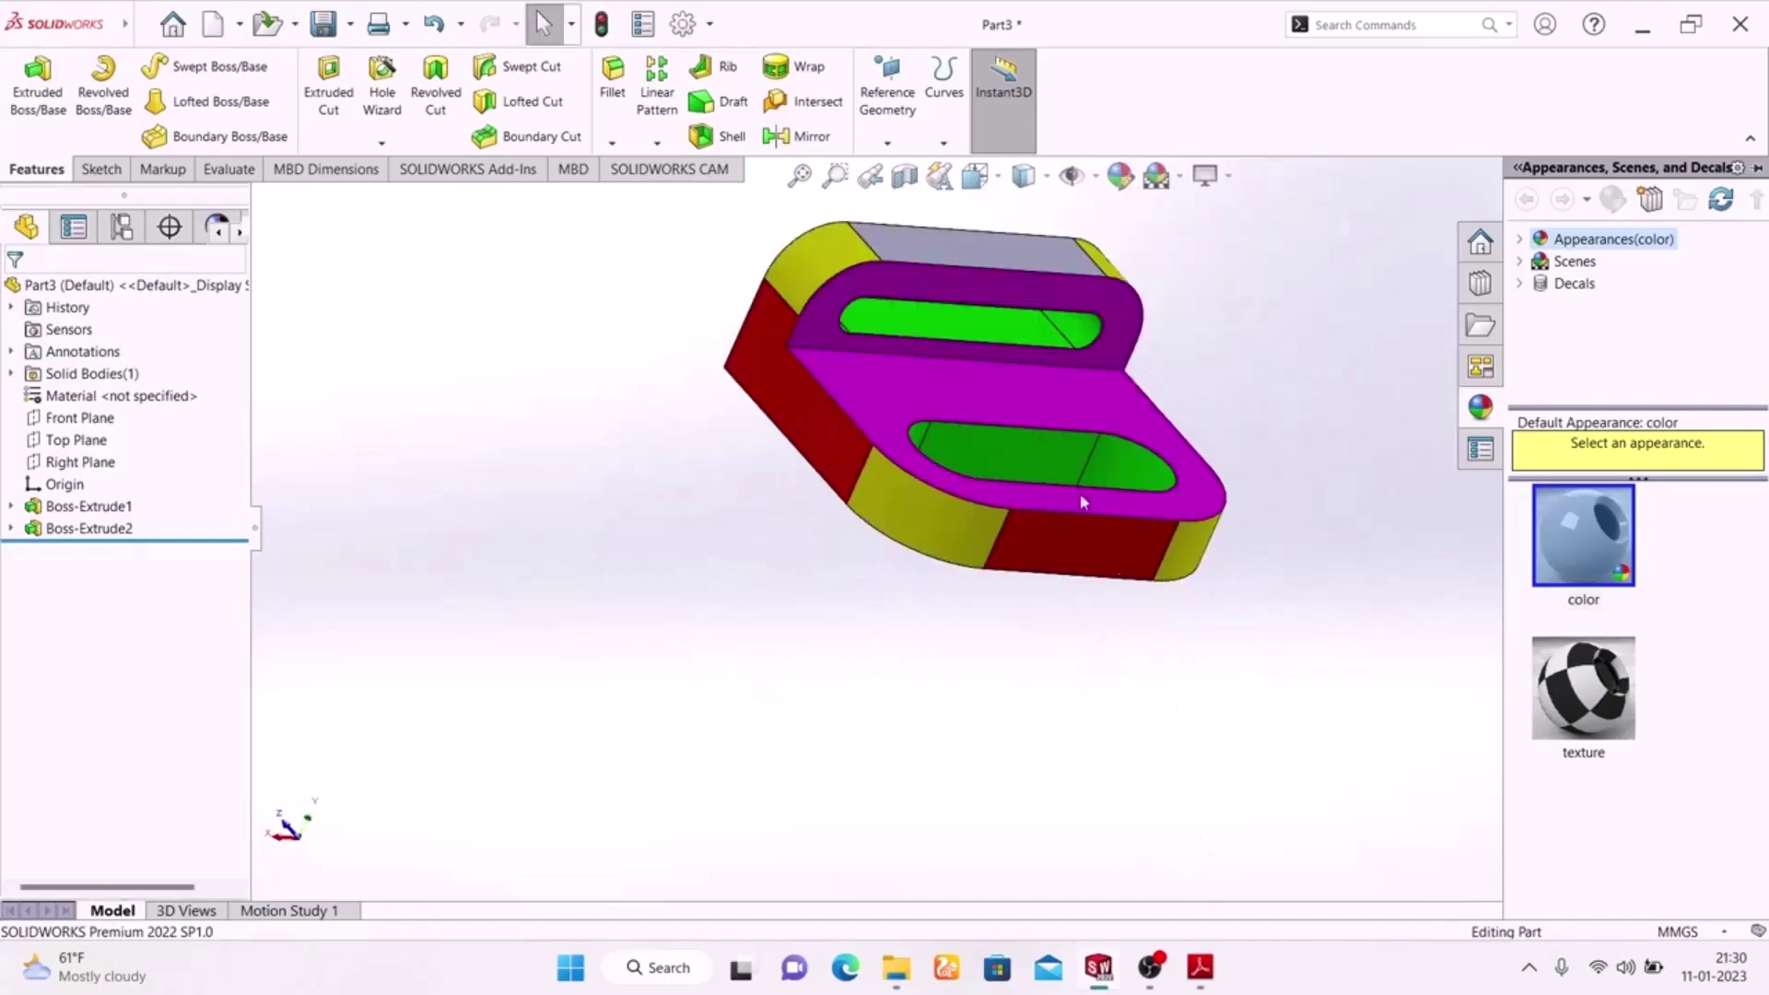
left_click(1010, 214)
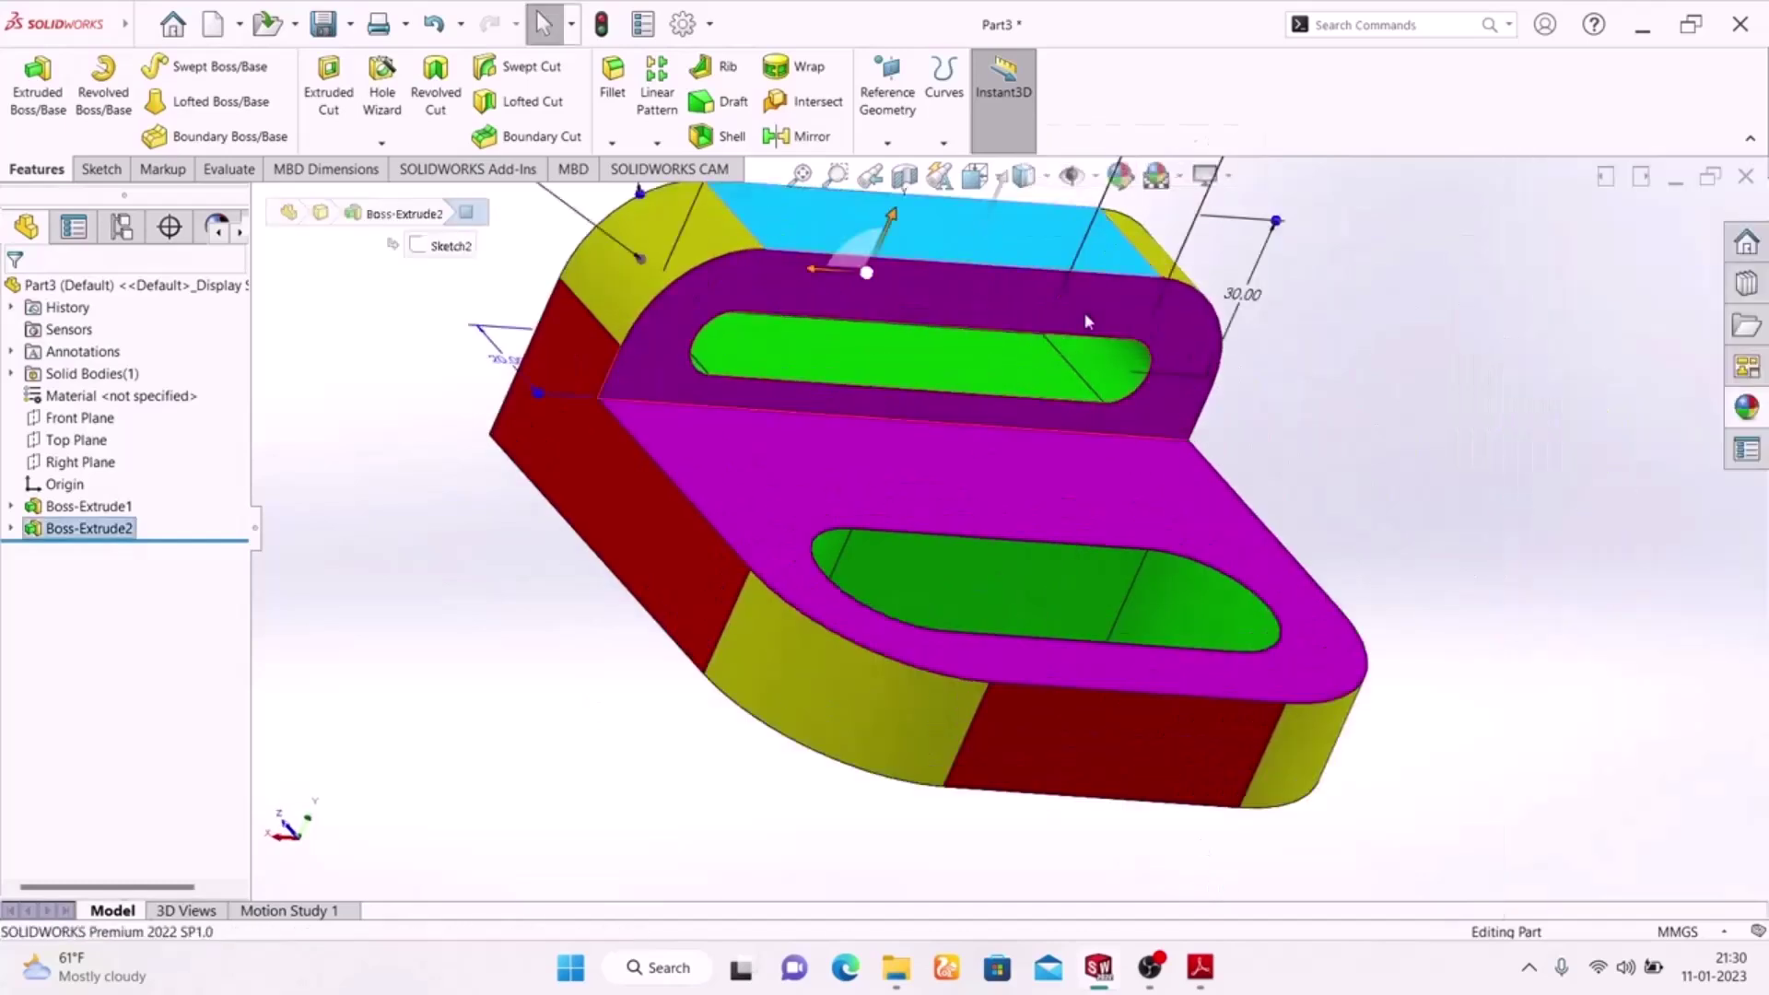
key("Escape")
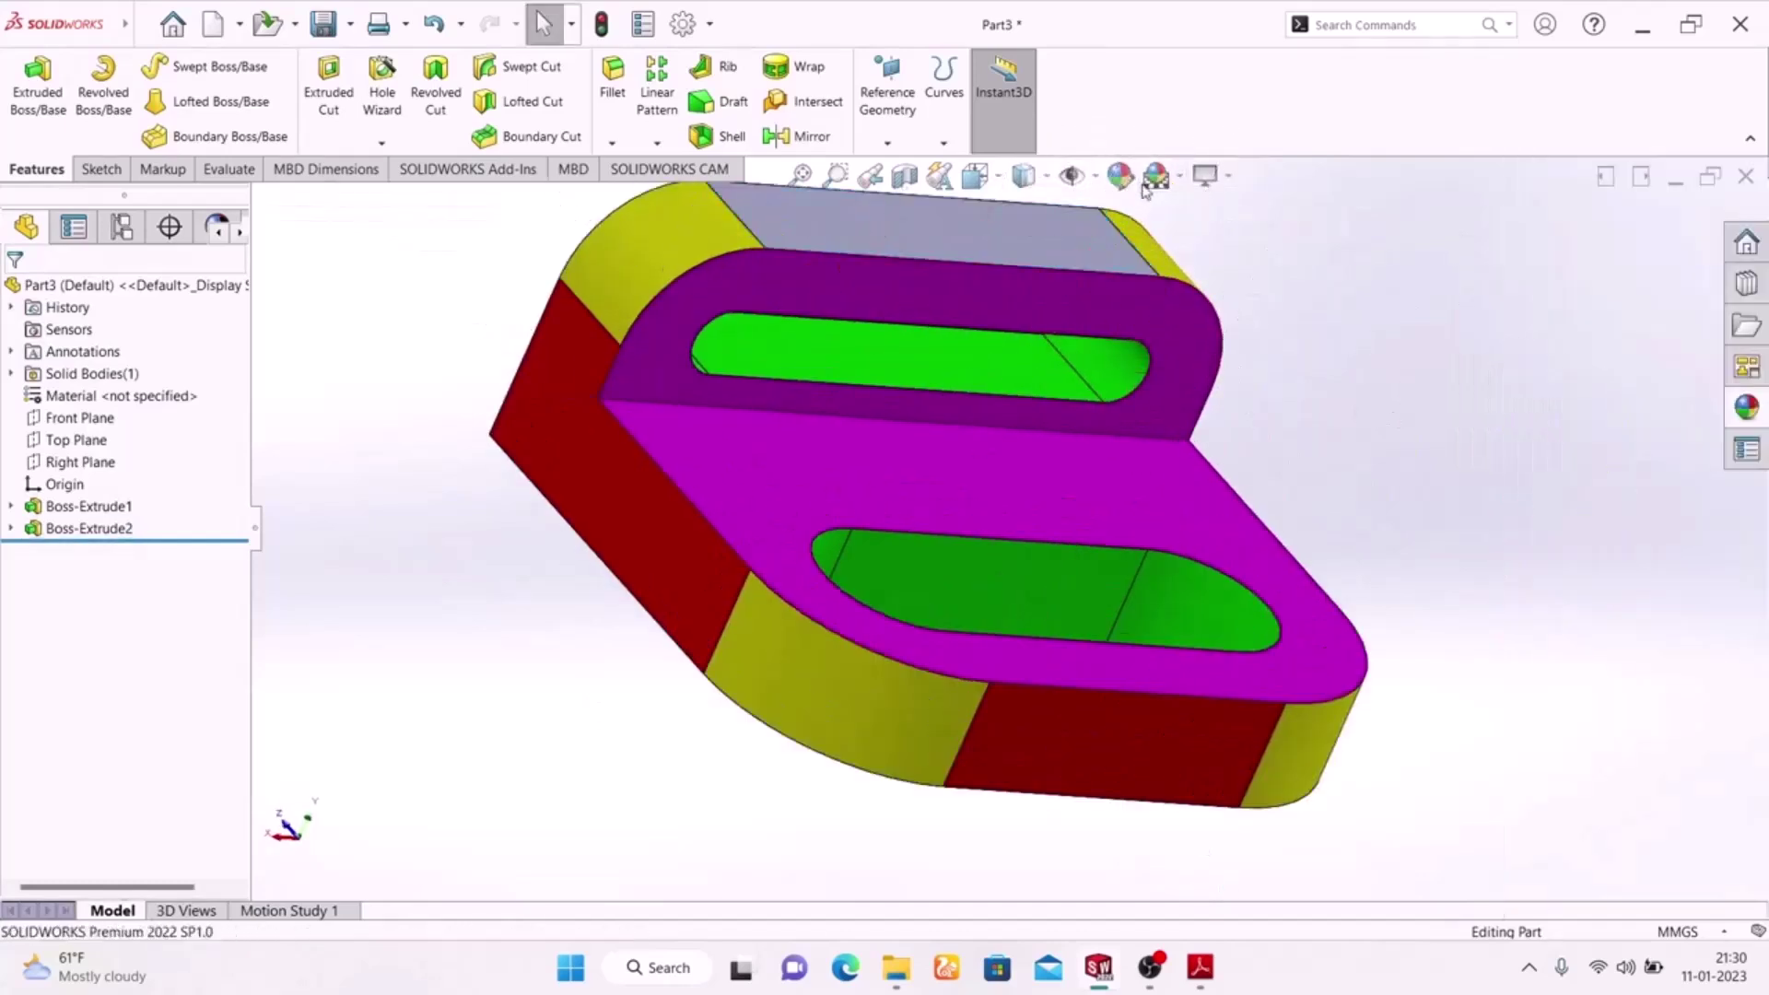
left_click(1021, 242)
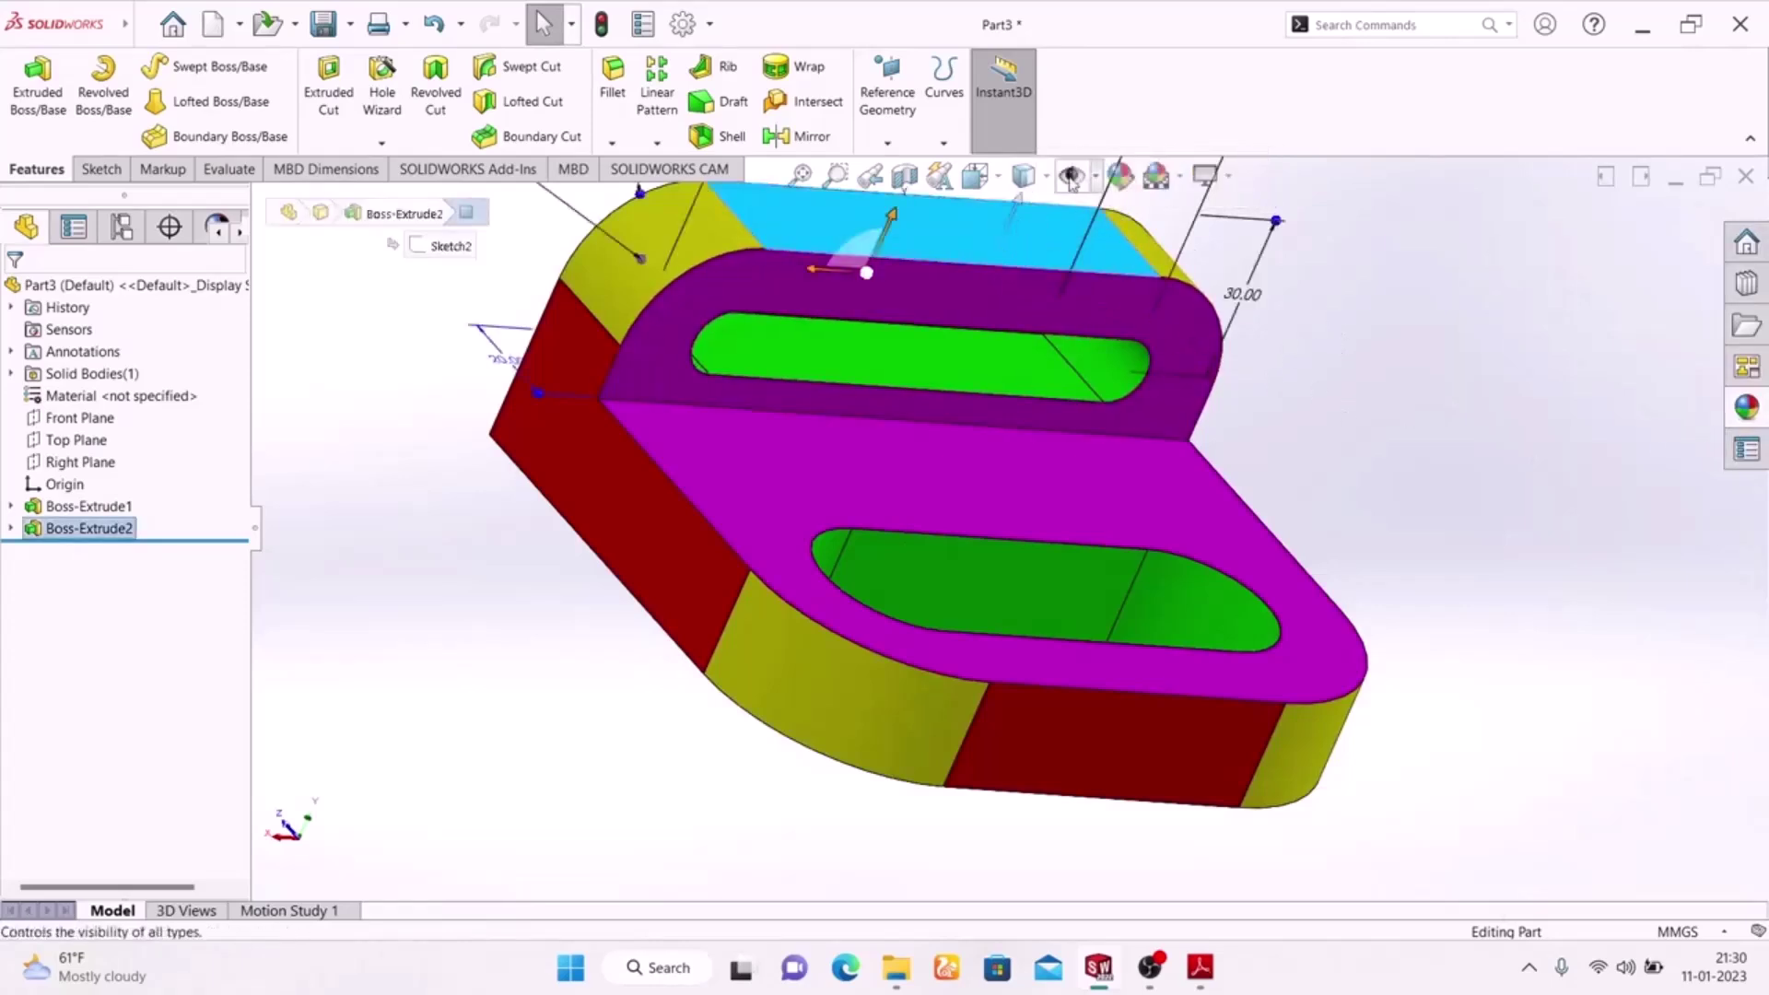
left_click(1121, 175)
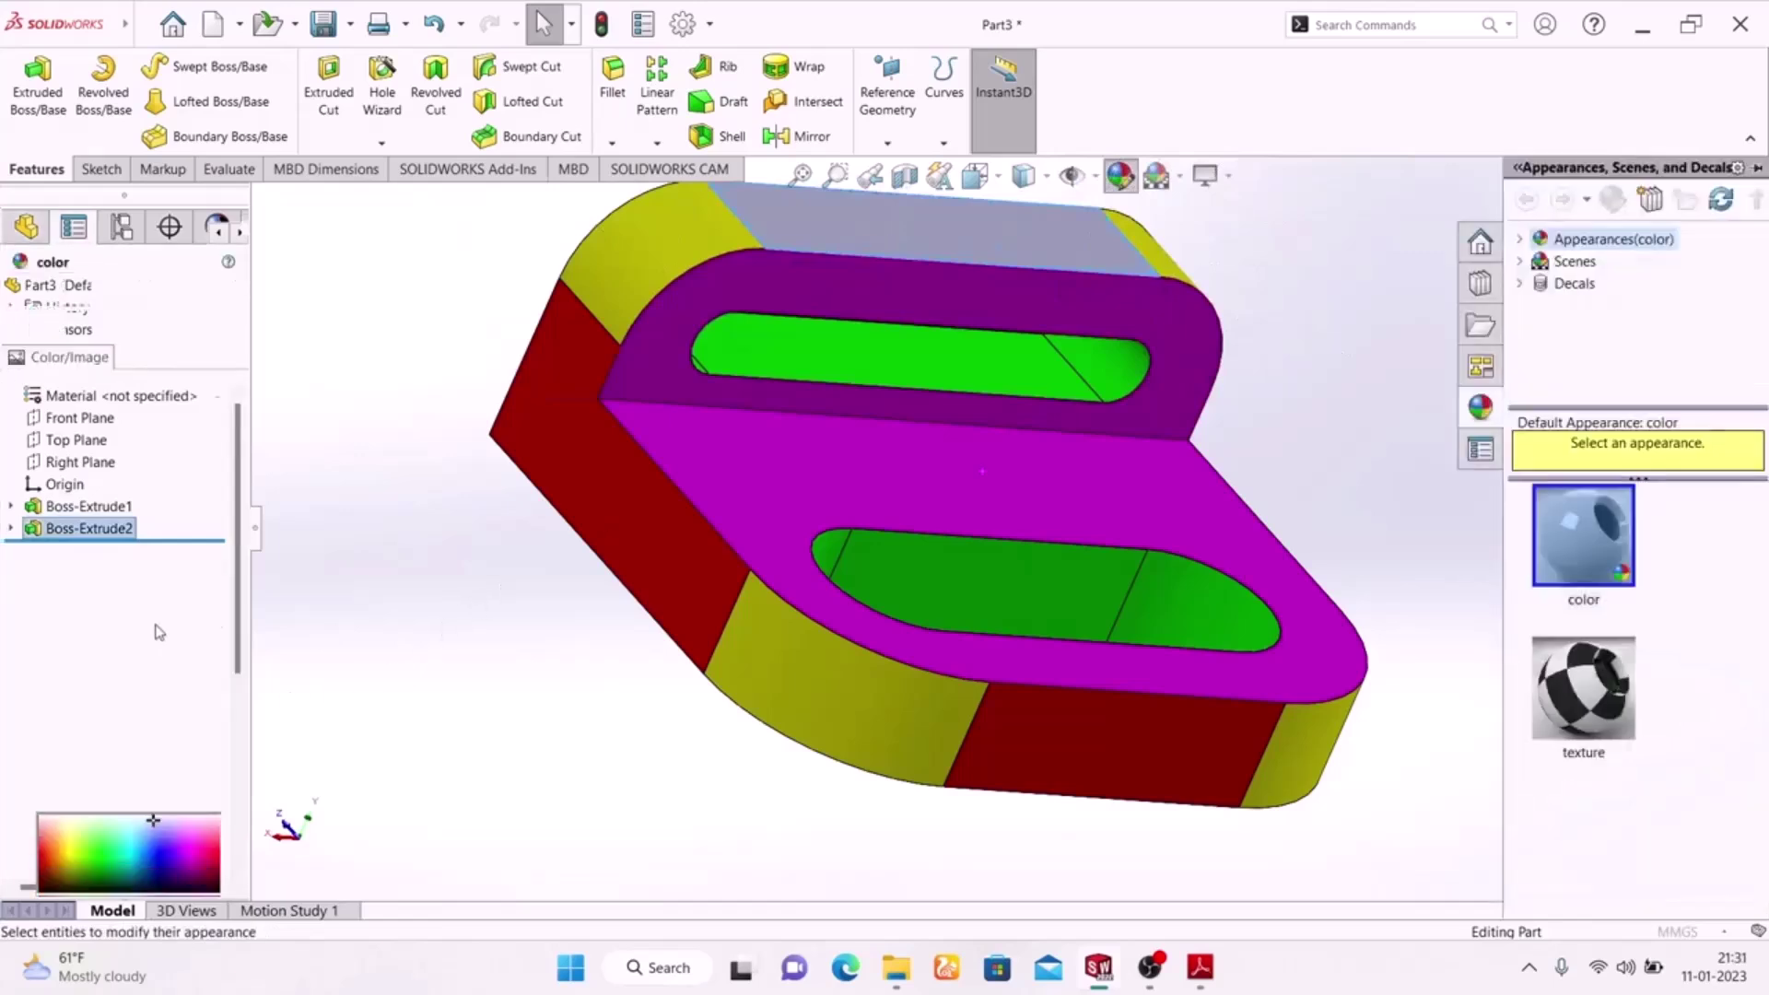
left_click(69, 755)
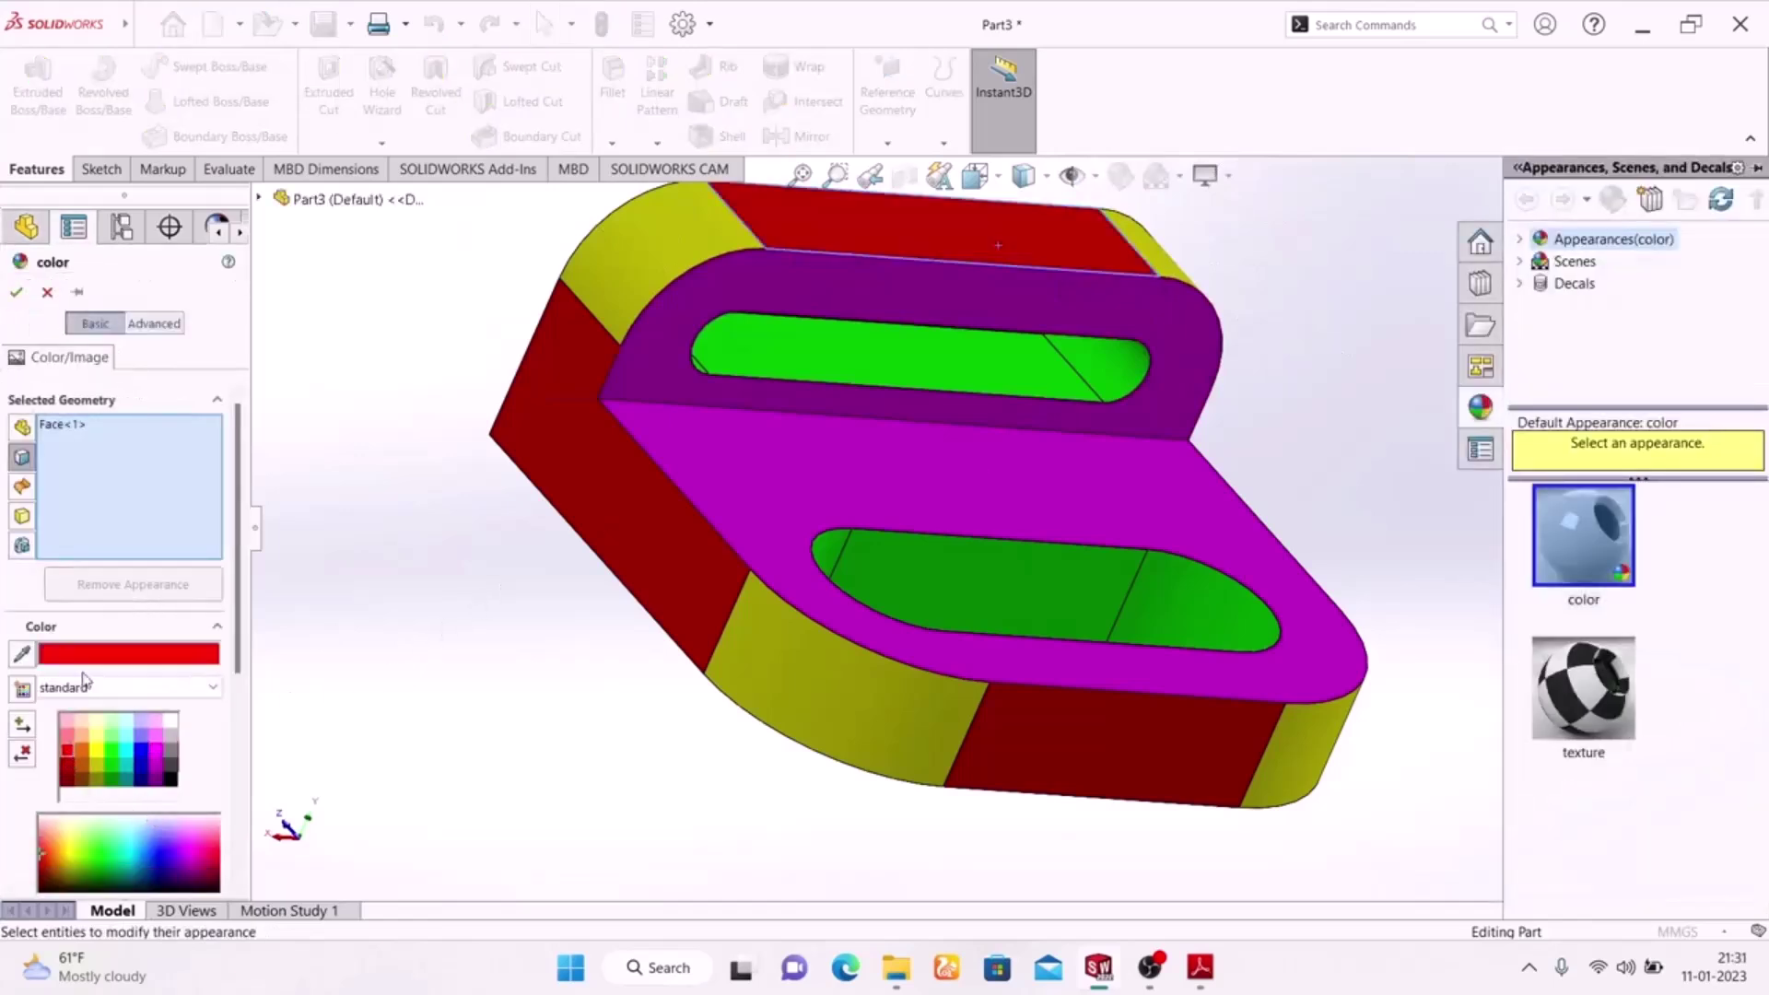
left_click(15, 295)
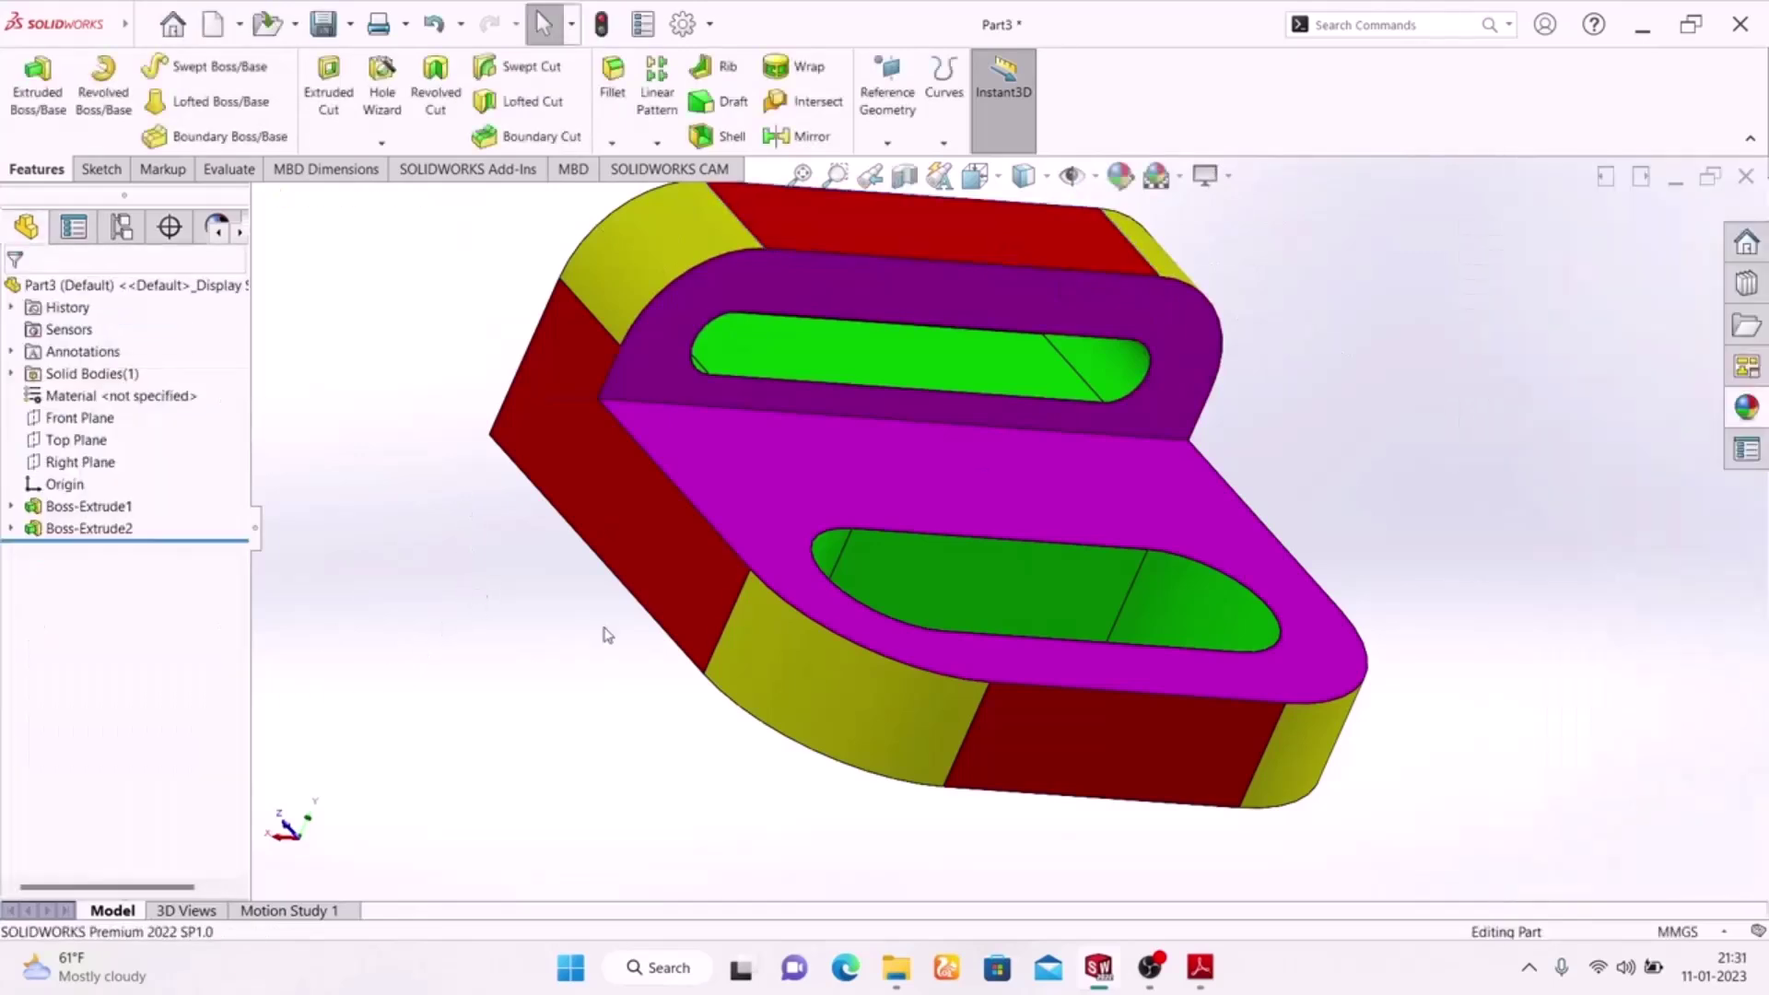
- Switch the scene to a plain white background and view the coloured bracket from an isometric-like angle
middle_click_drag(533, 545, 499, 711)
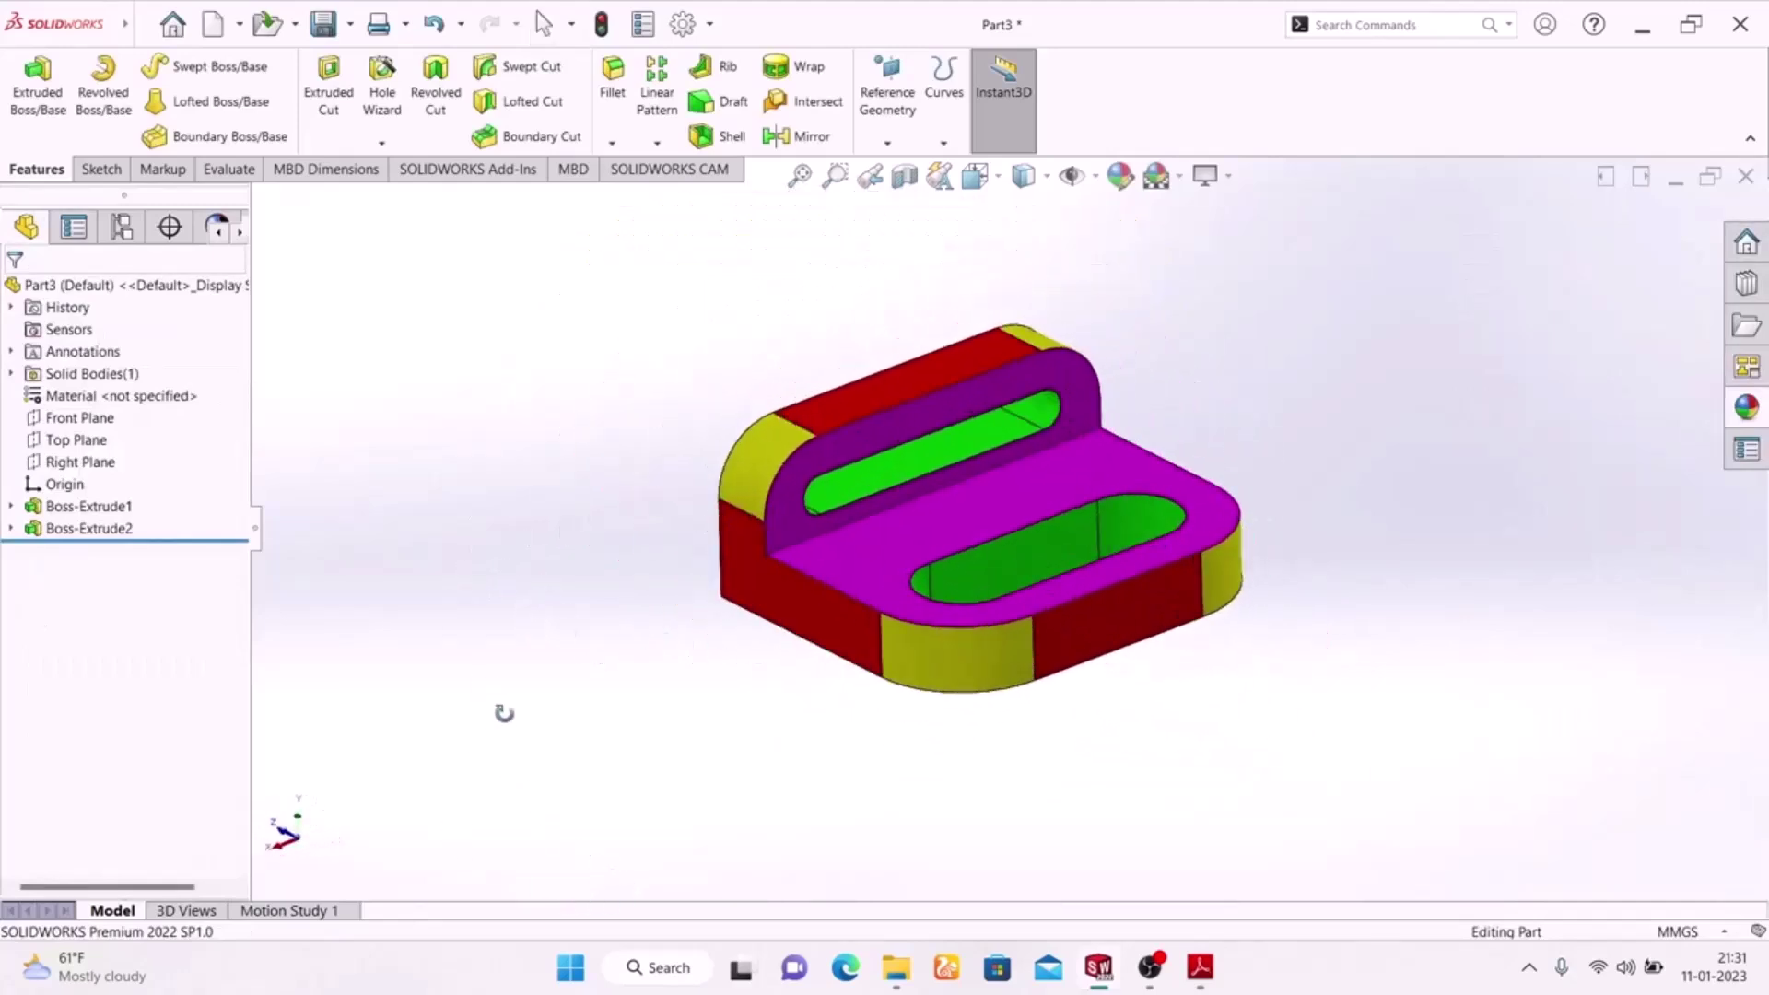
left_click(1171, 187)
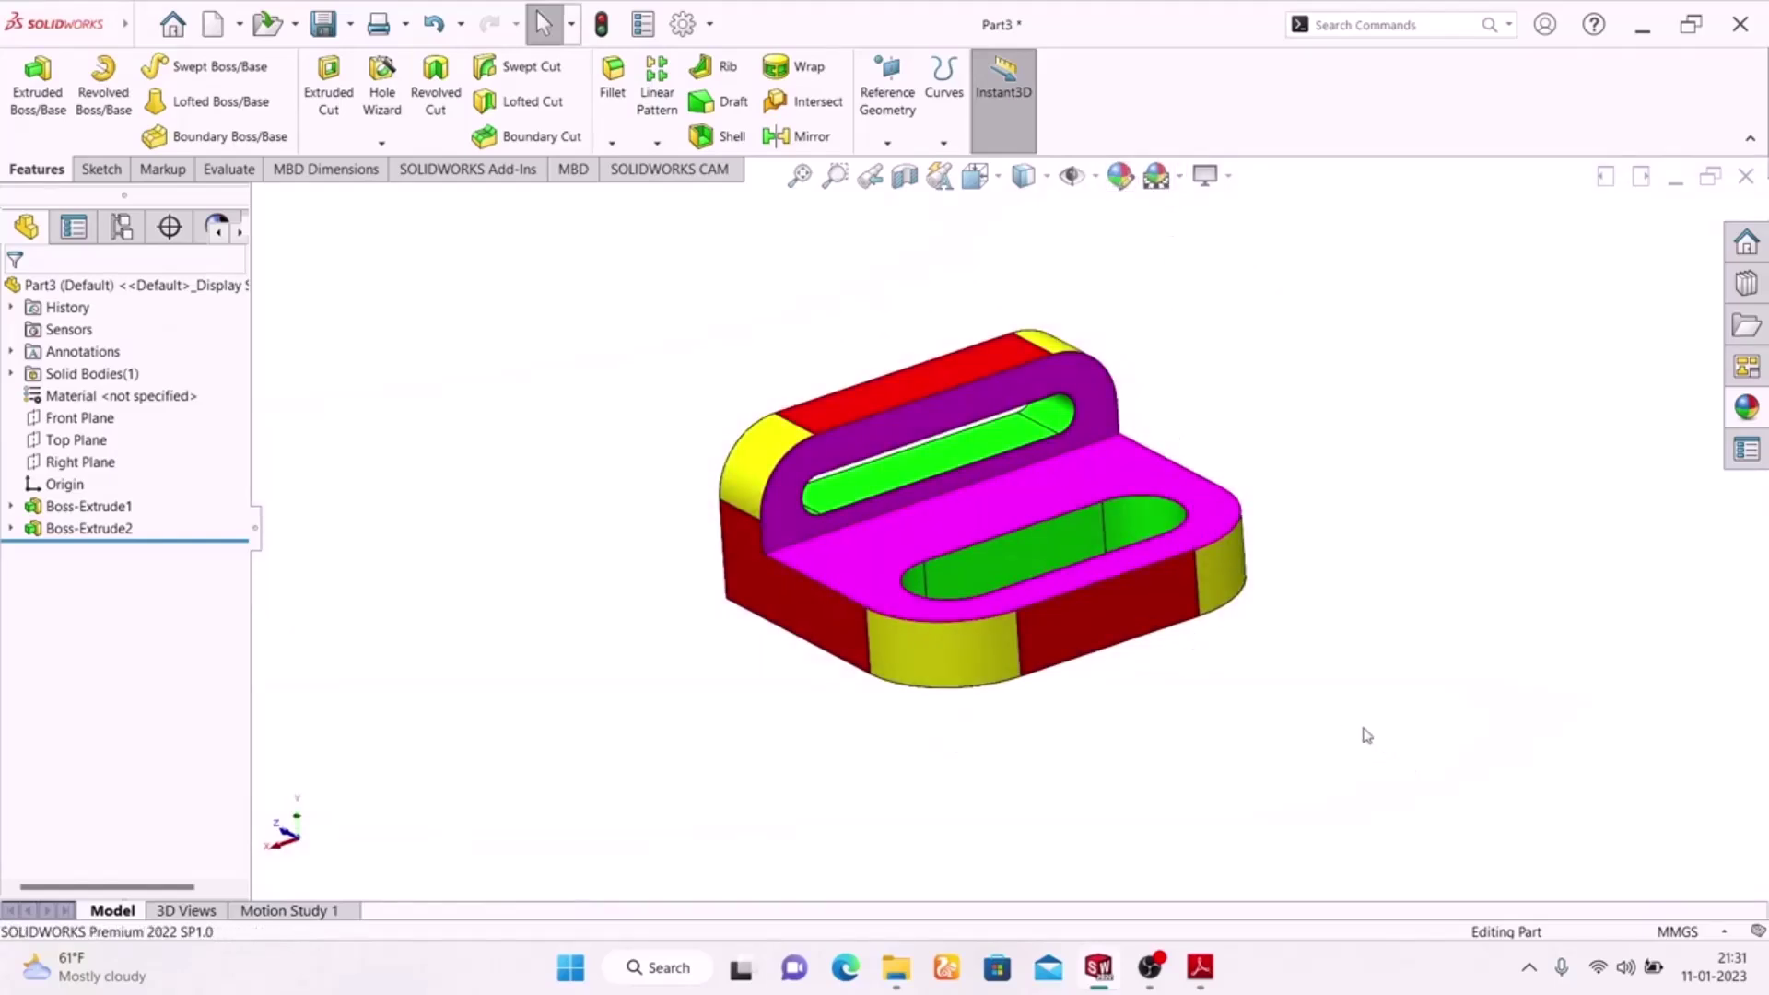
middle_click_drag(1353, 707, 1357, 748)
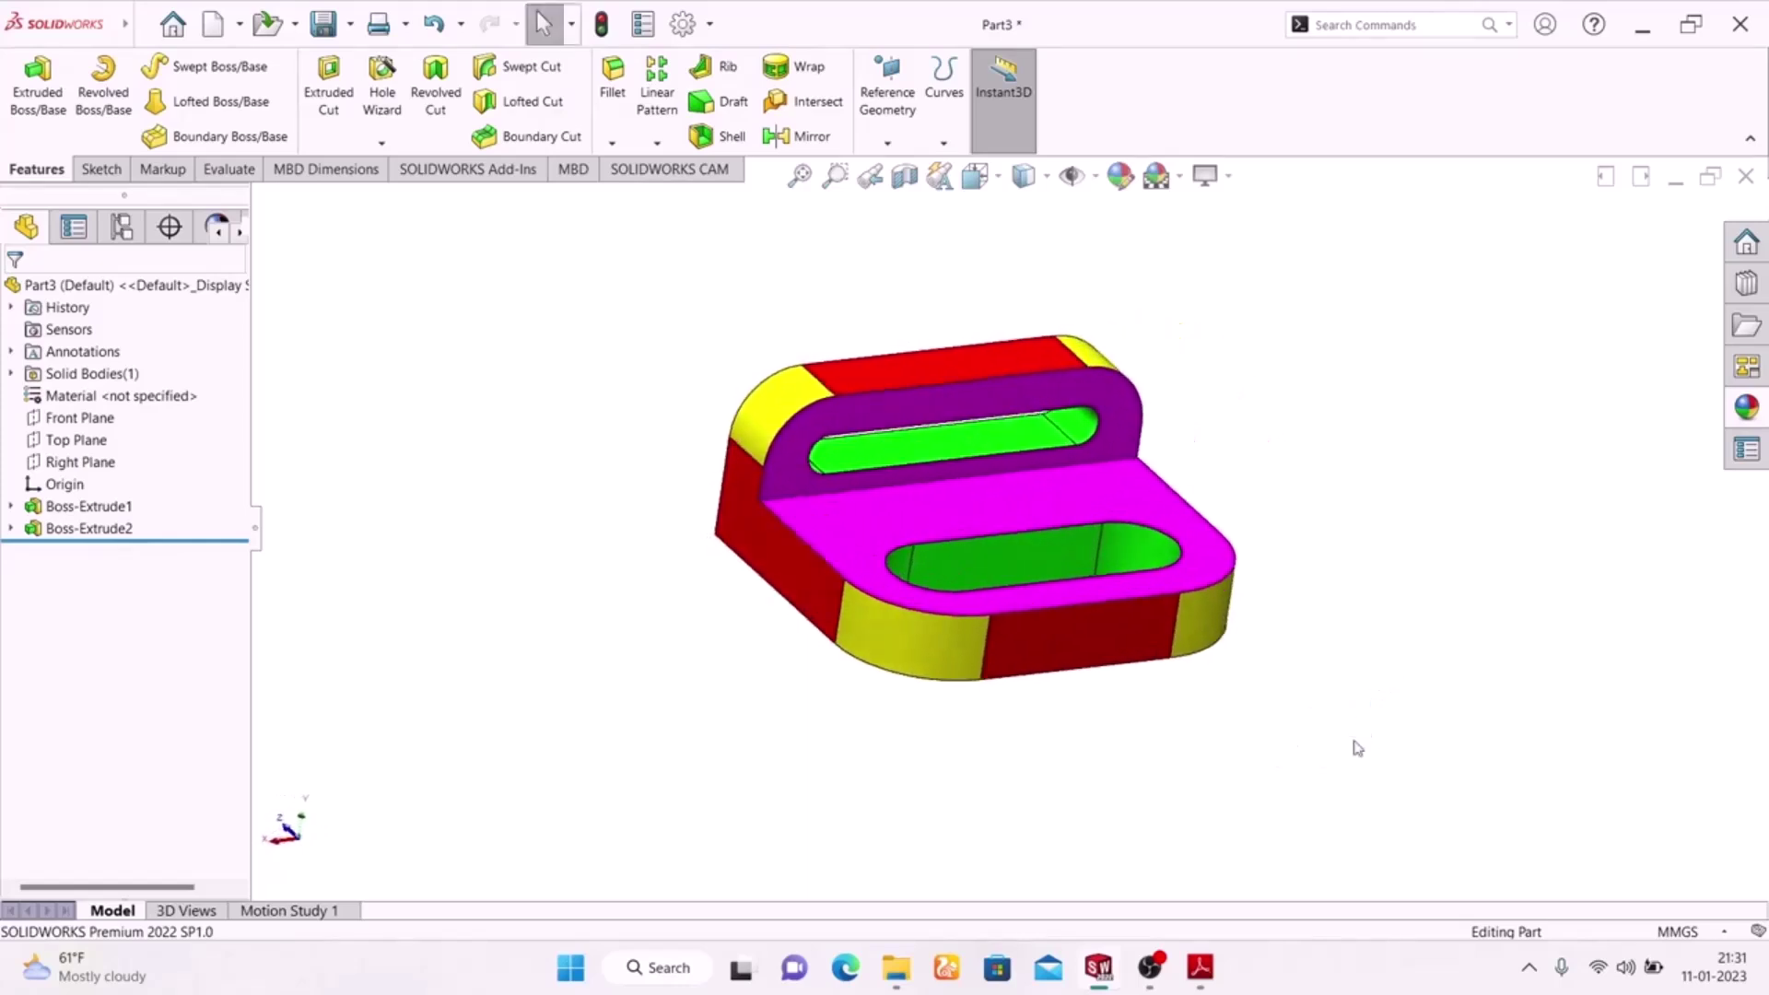
- Try RealView graphics on the coloured bracket while orbiting it, and switch the effect back off
left_click(1226, 177)
left_click(1239, 210)
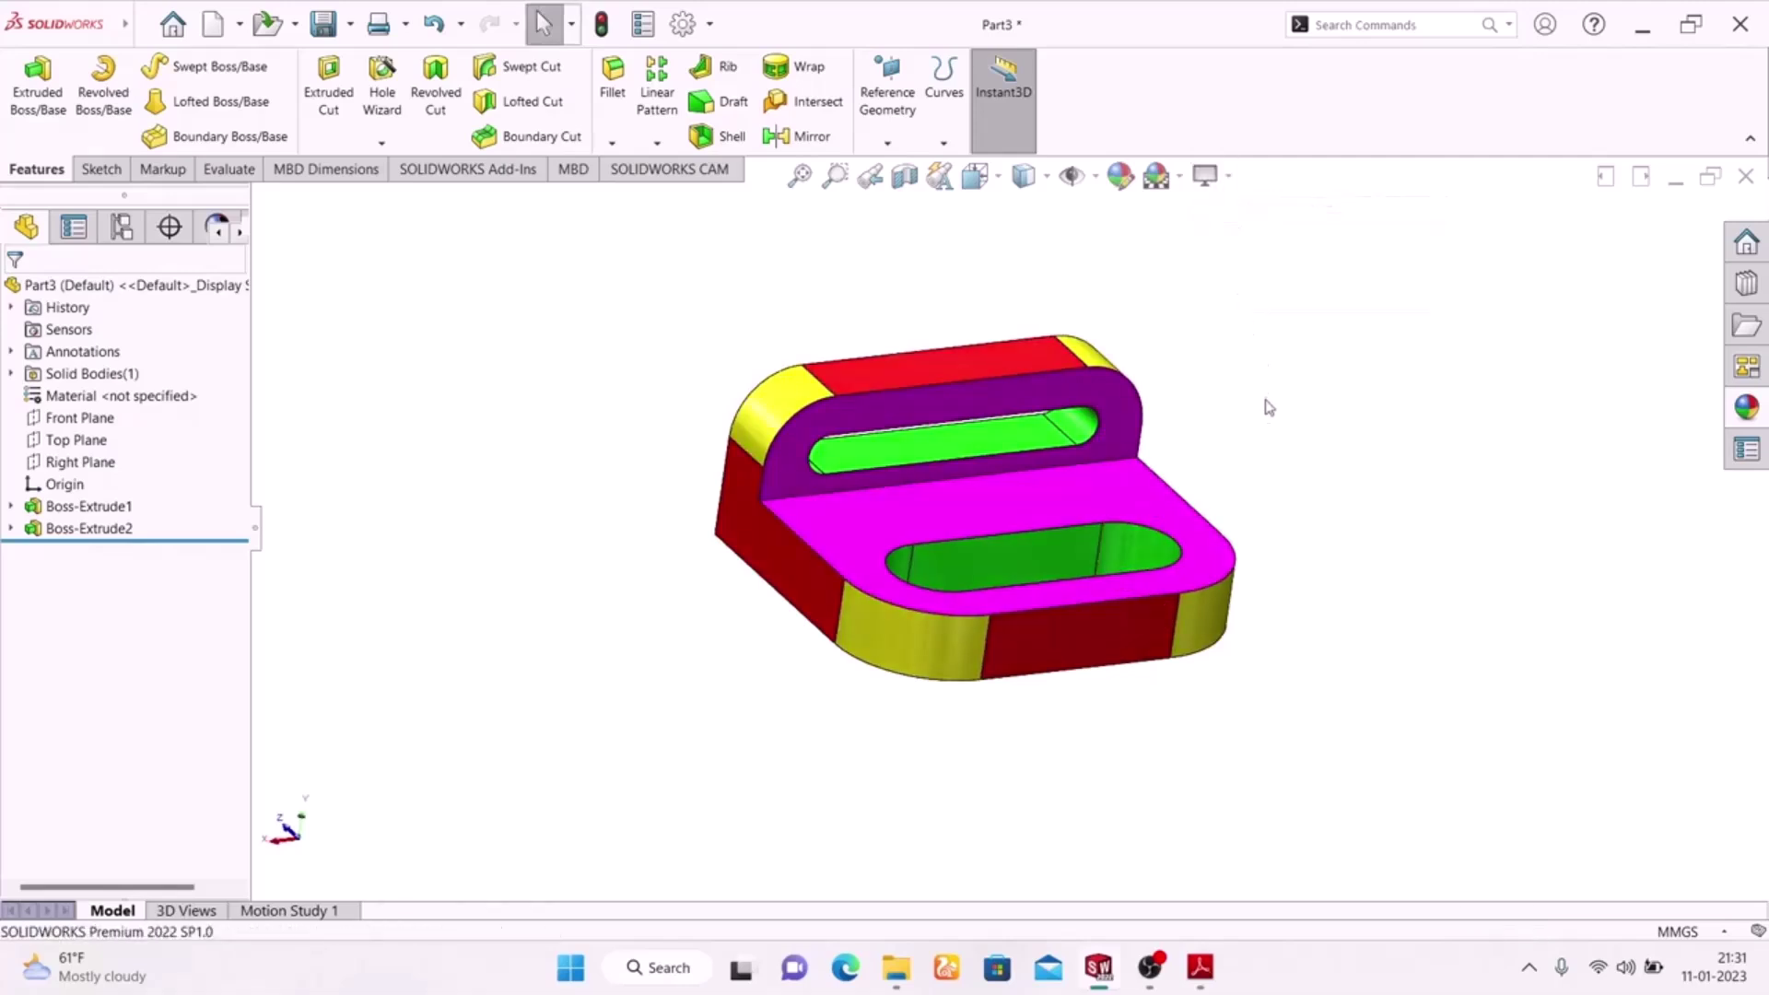
middle_click_drag(1269, 420, 1165, 577)
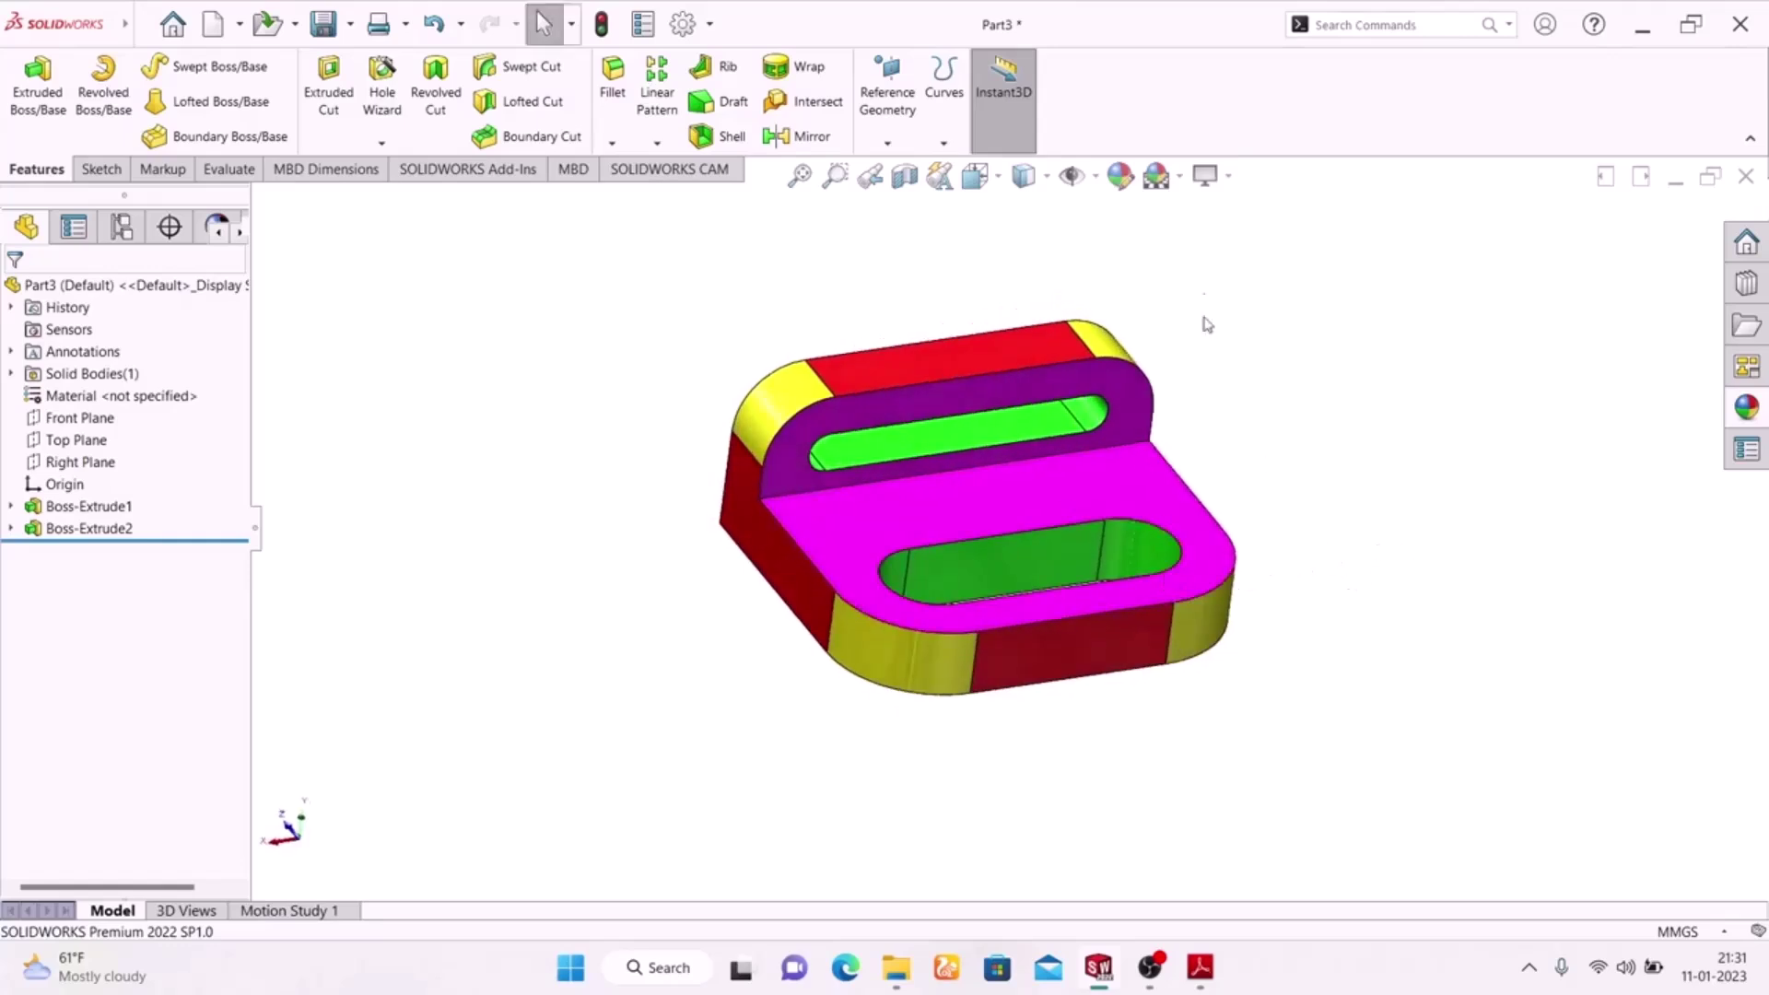
left_click(1229, 175)
left_click(1238, 209)
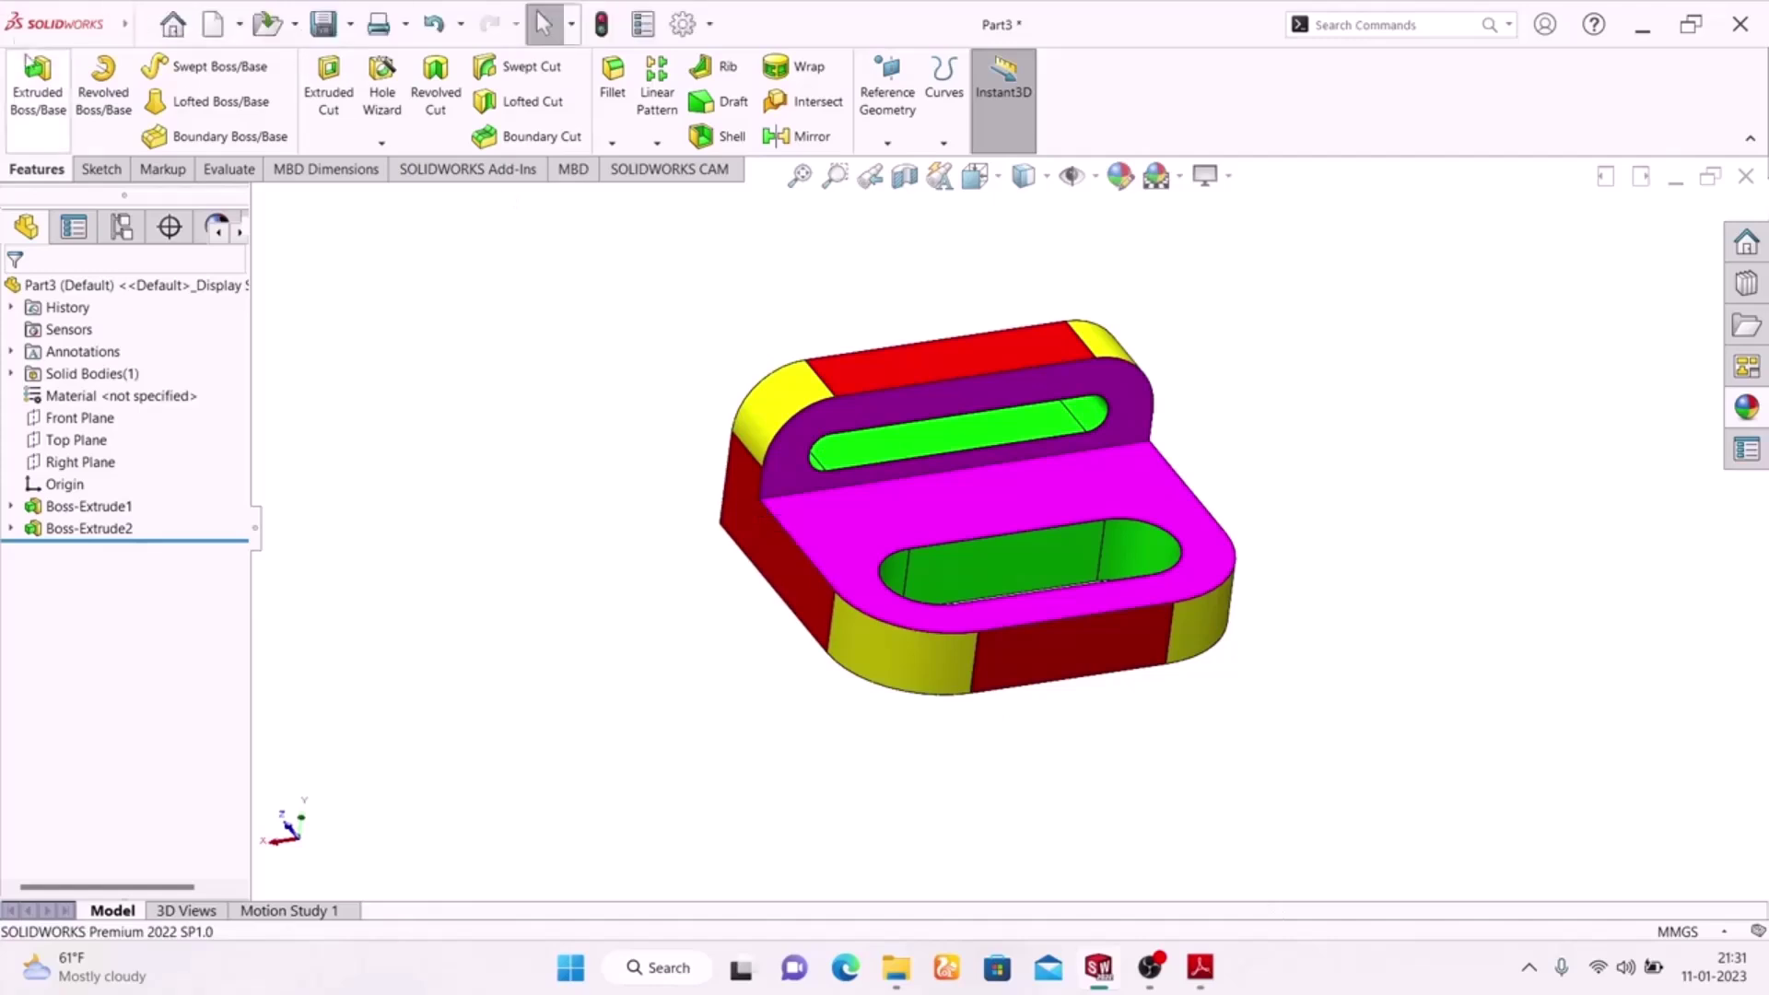
- Open the Welcome window with its options for new and recent documents
left_click(172, 37)
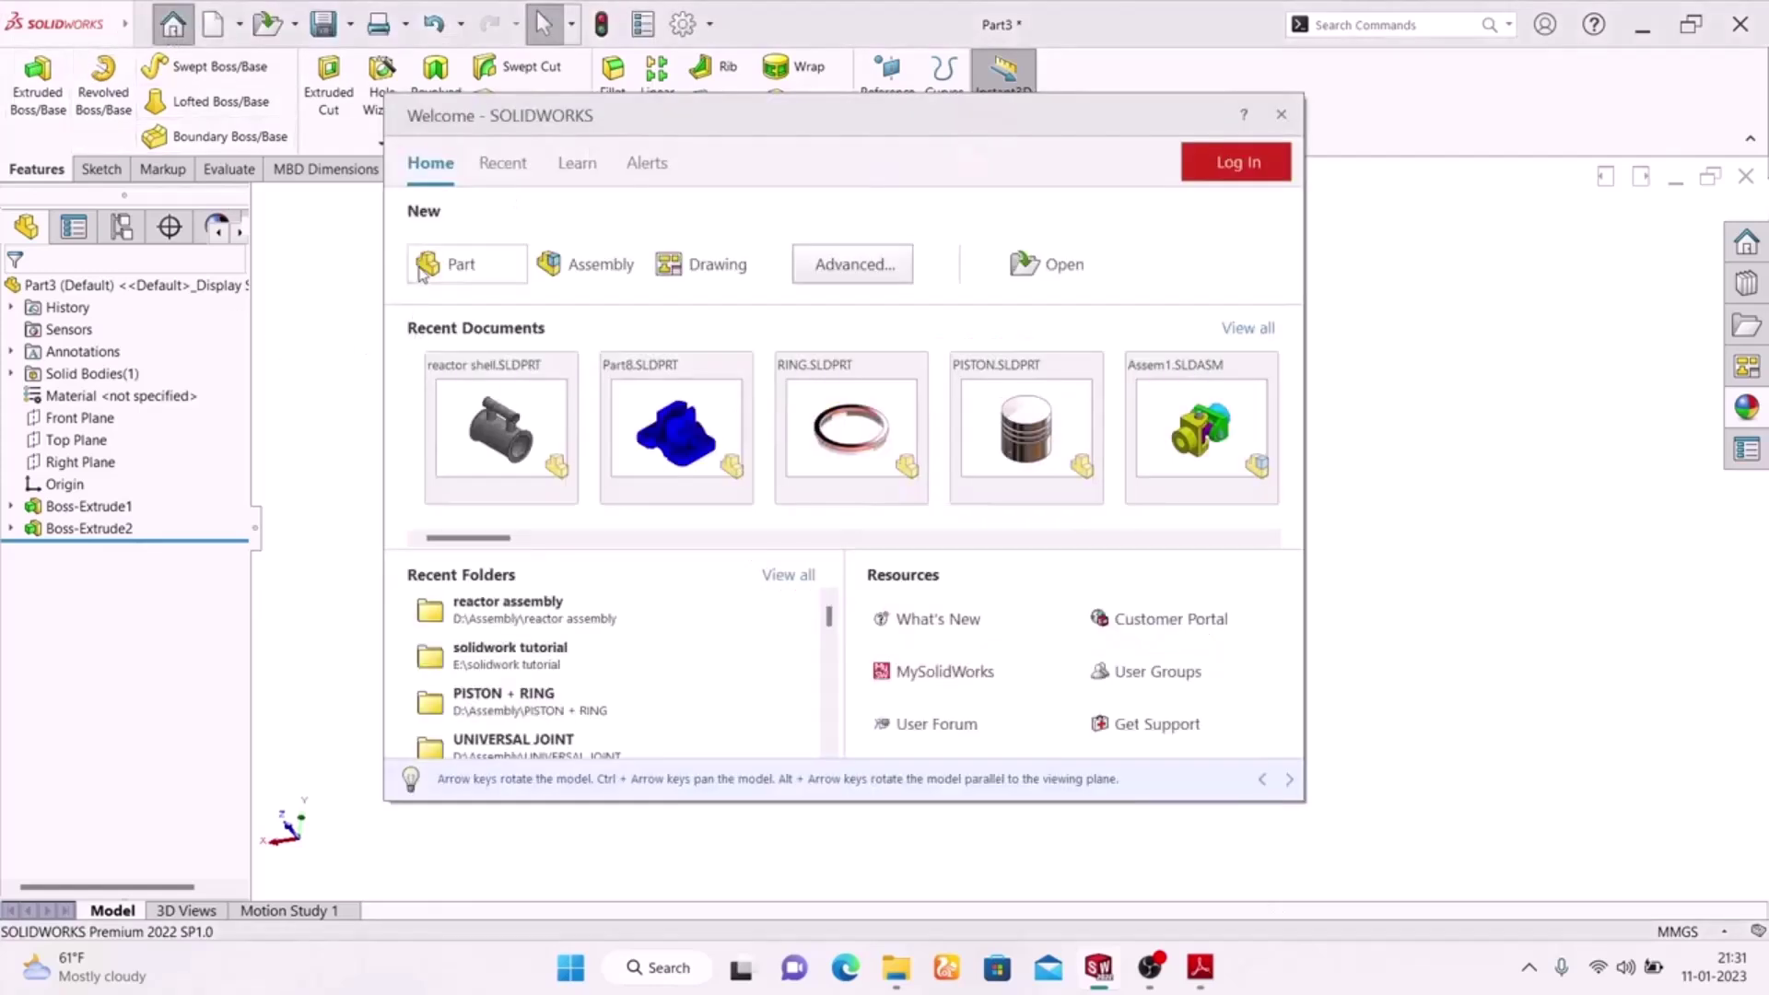